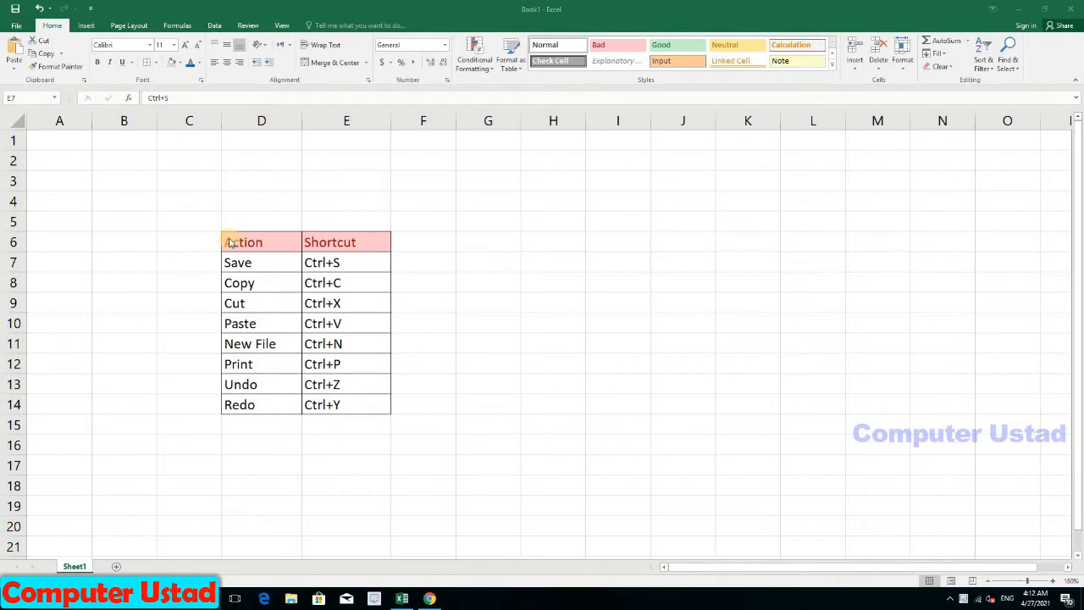
Step: Select the table D6:E14, then each of its rows in turn, Save through Undo
drag(231, 243, 385, 405)
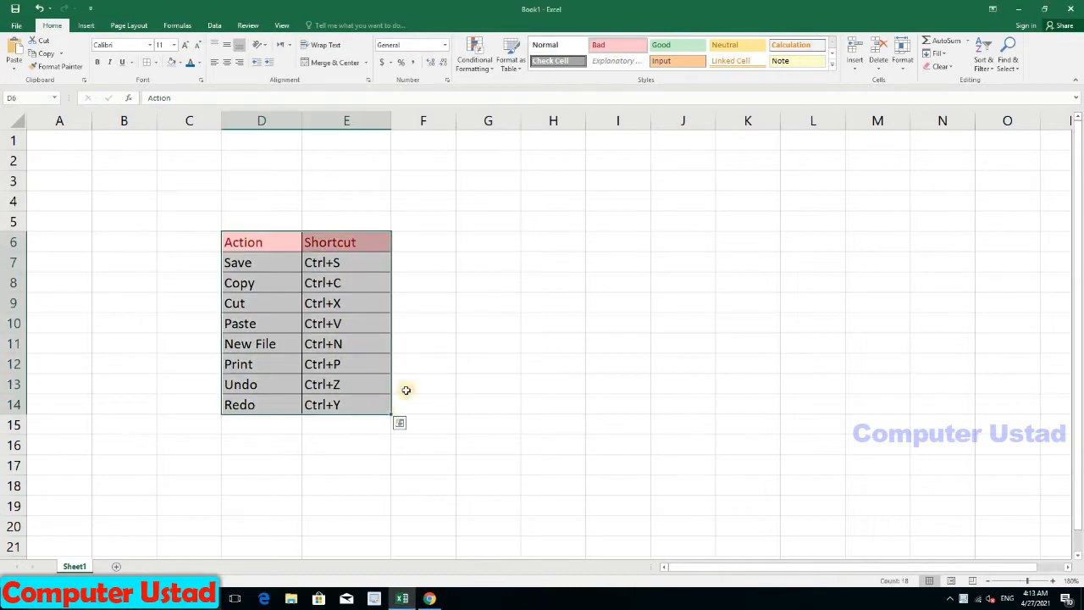
drag(465, 239, 423, 283)
click(470, 240)
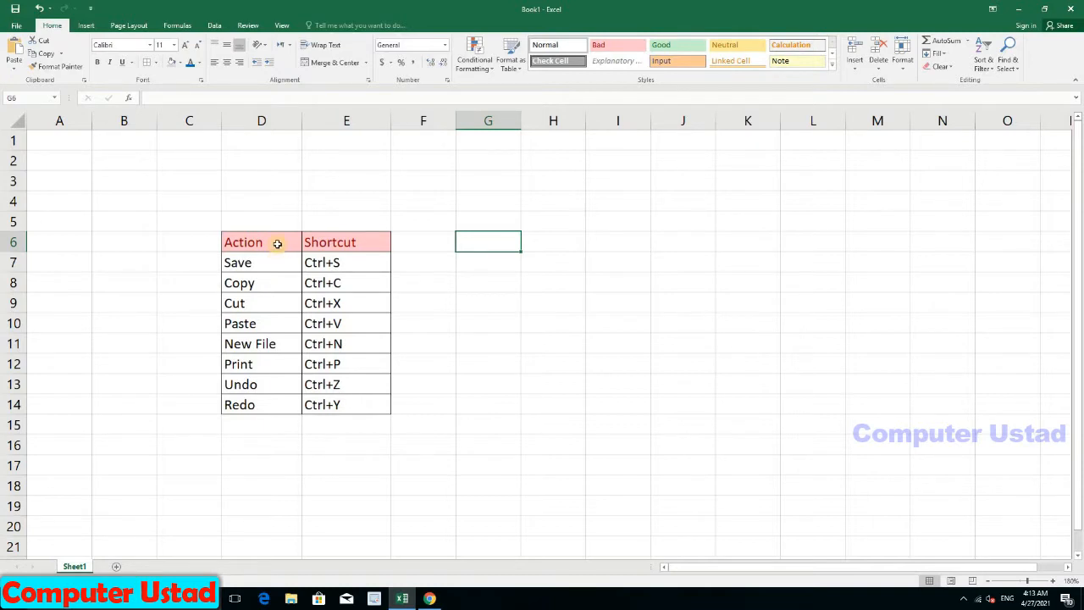
drag(277, 243, 322, 405)
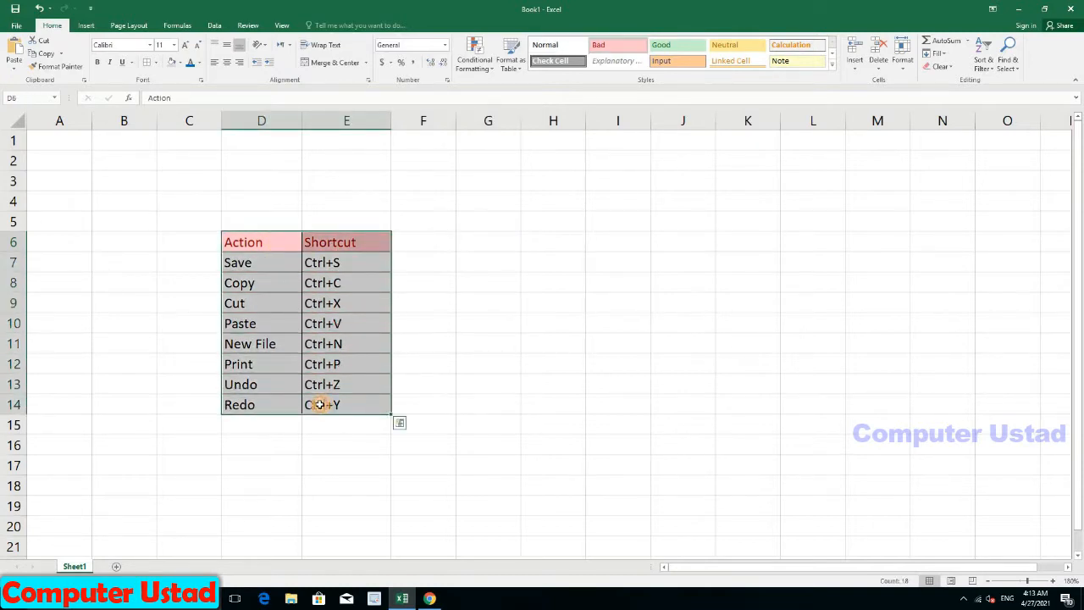
click(269, 261)
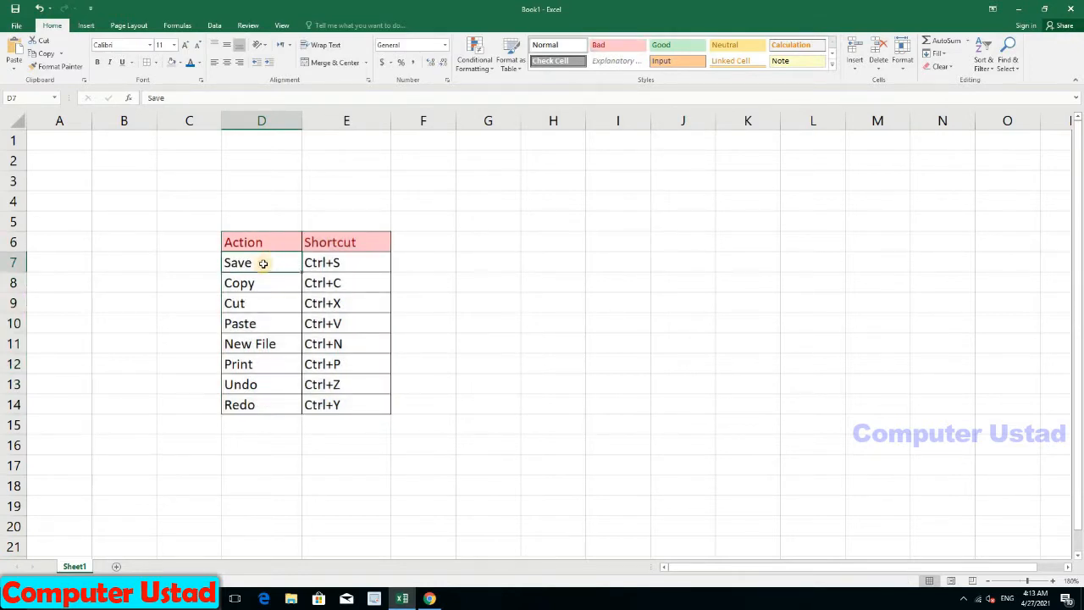
drag(251, 266, 323, 265)
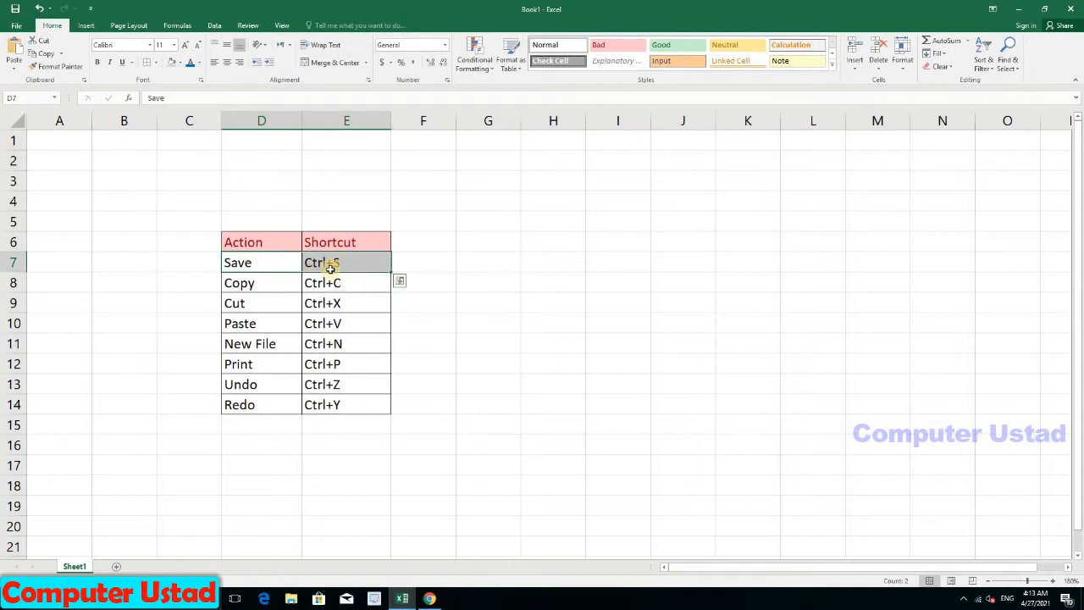
drag(273, 283, 312, 285)
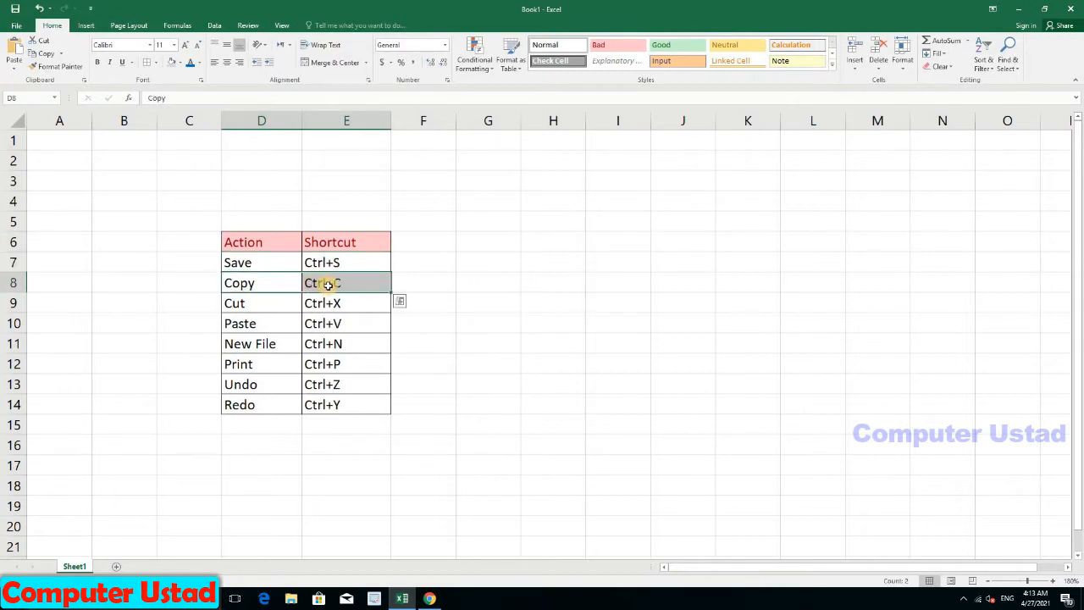
drag(278, 304, 314, 302)
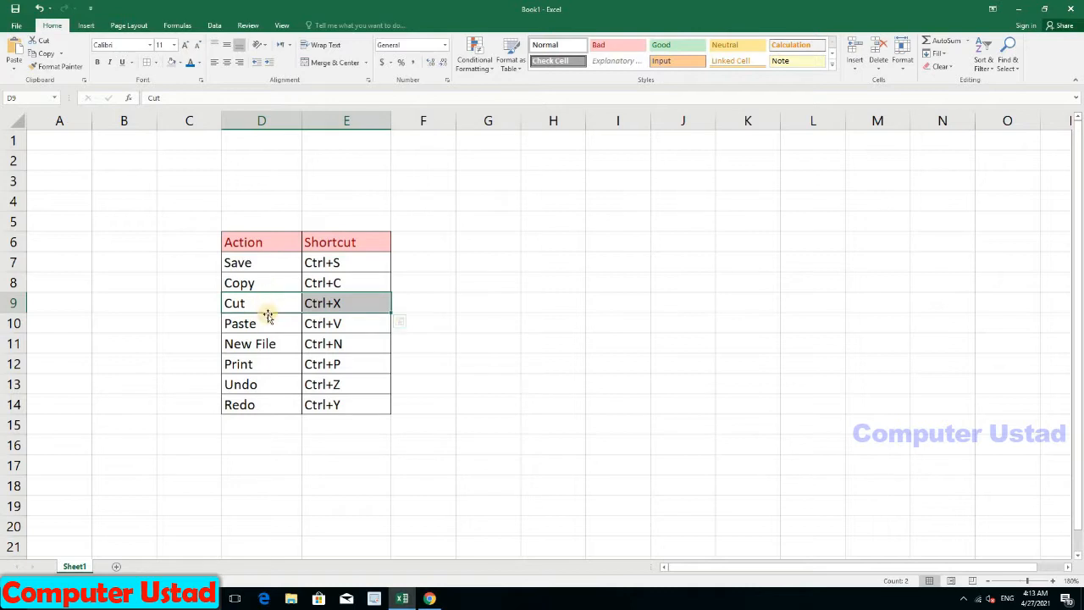
drag(266, 324, 327, 314)
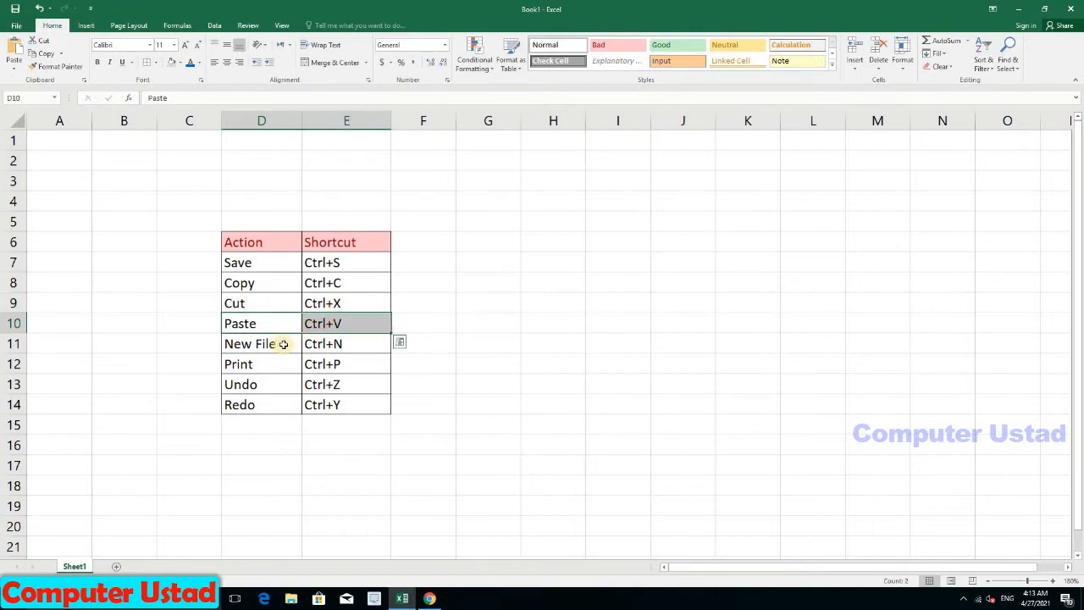
drag(283, 344, 315, 371)
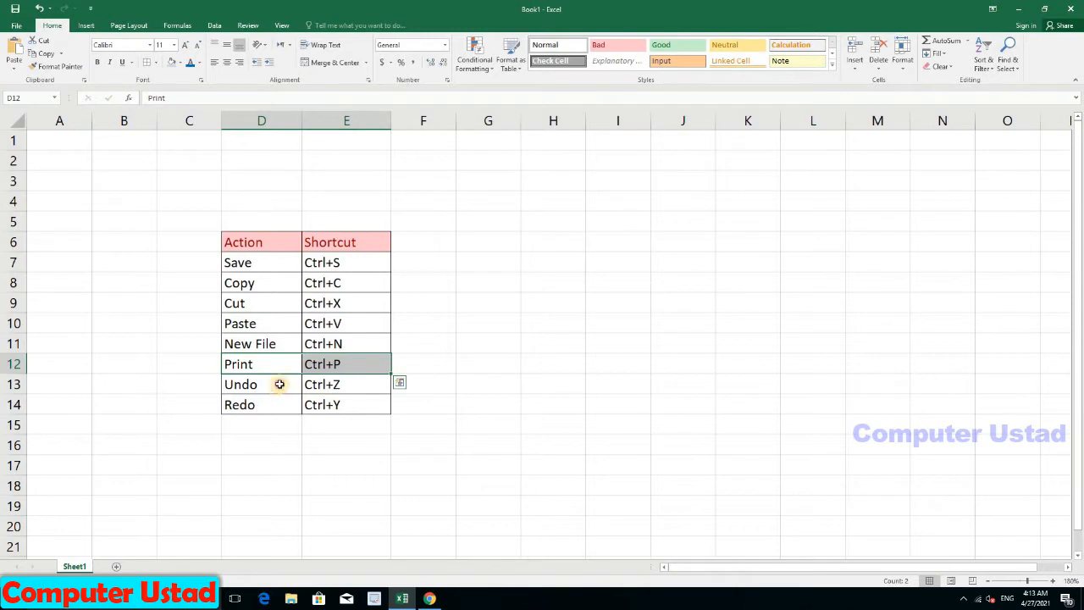
drag(283, 383, 315, 378)
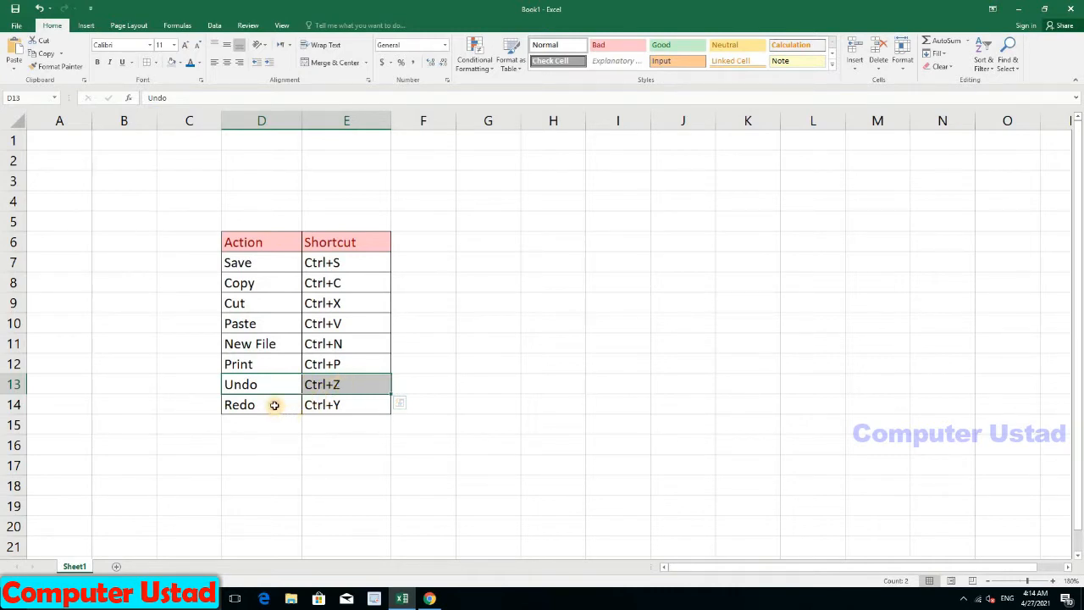
Step: Select the whole table D6:E14 and drag it over to J6:K14
drag(274, 405, 315, 410)
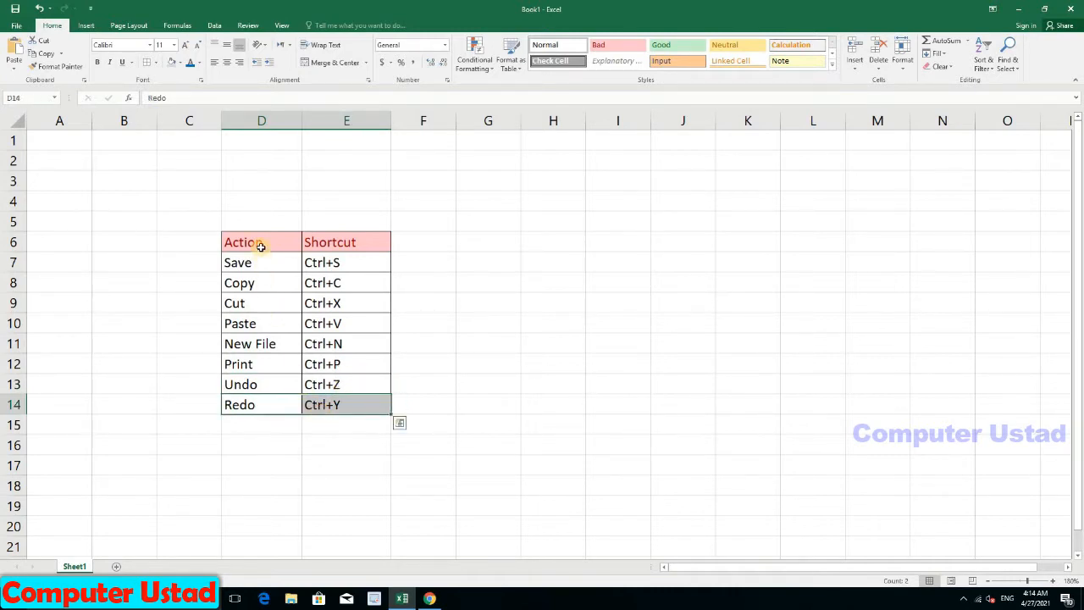
drag(260, 245, 317, 405)
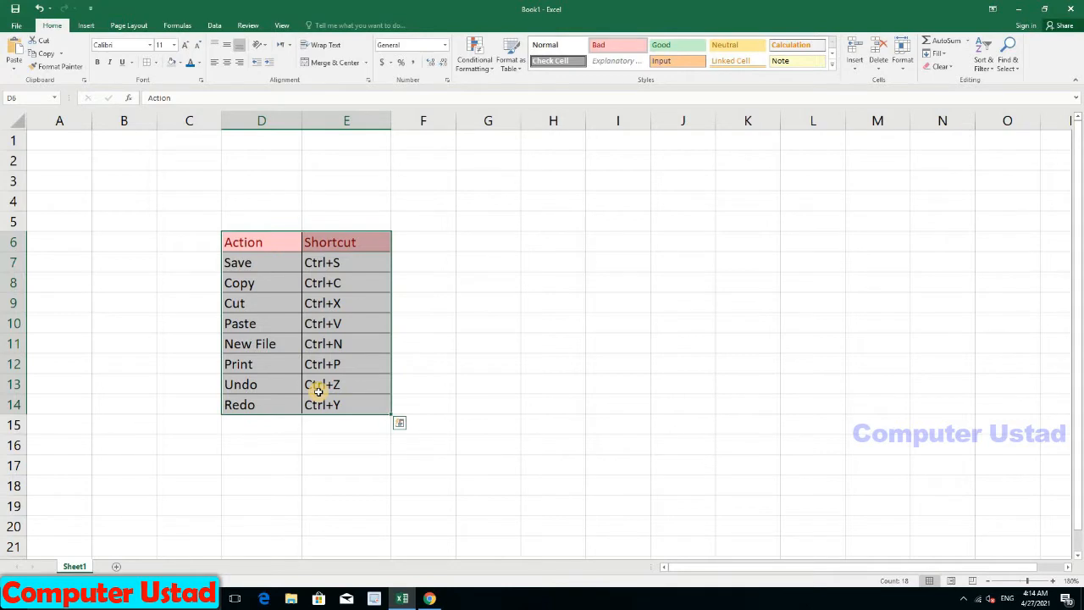
drag(317, 390, 740, 391)
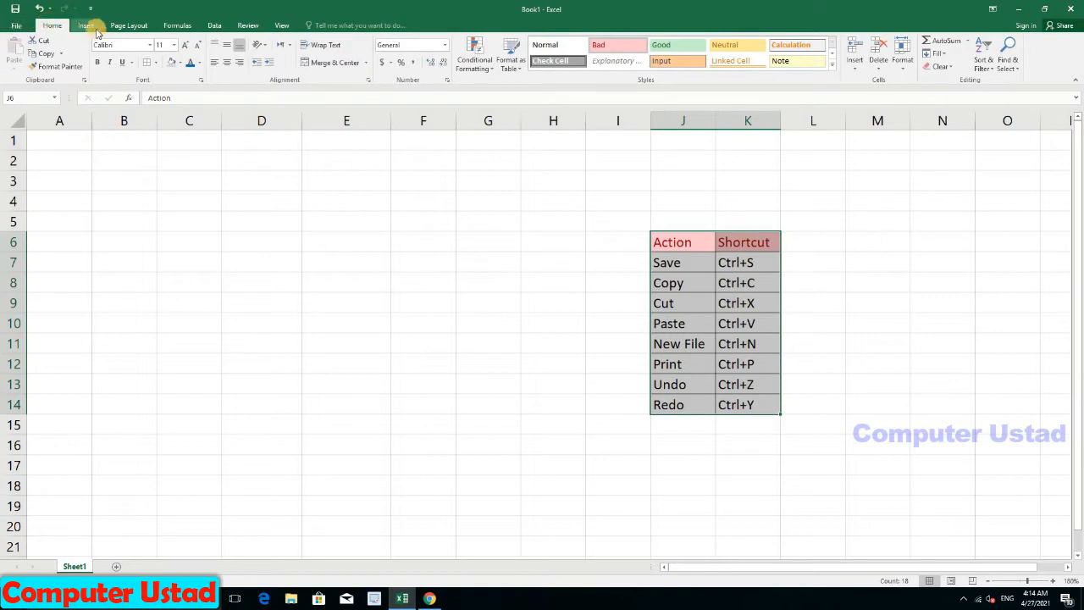
click(169, 24)
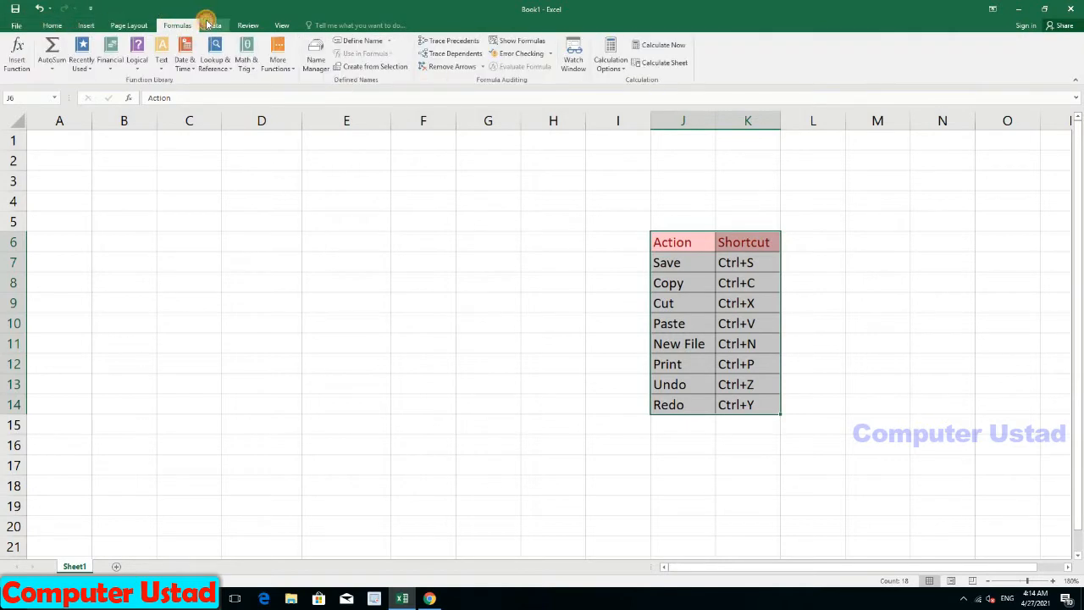
click(211, 25)
click(250, 26)
click(282, 24)
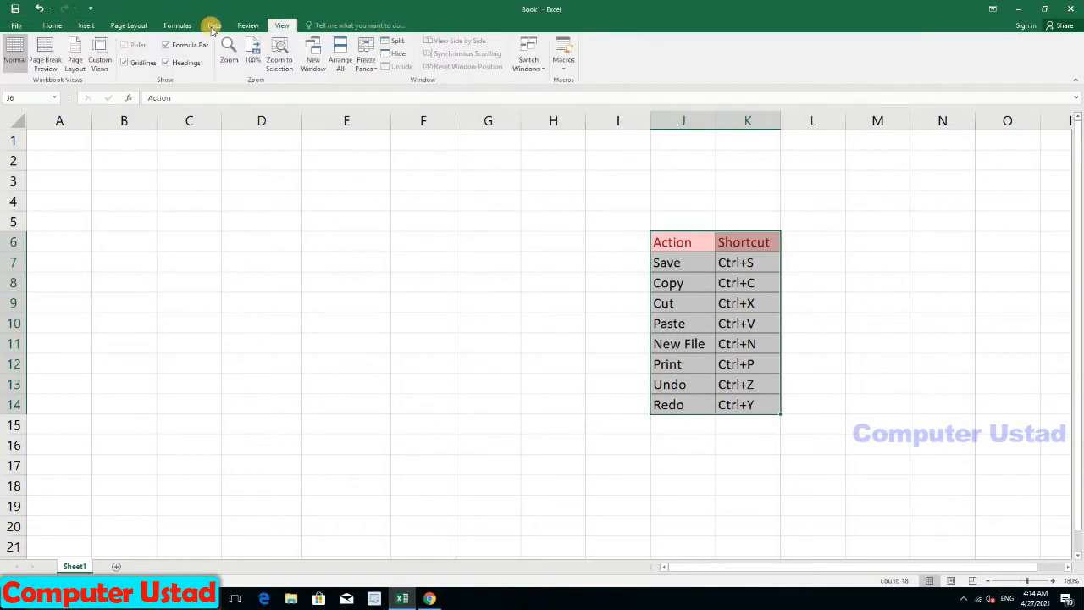
click(53, 24)
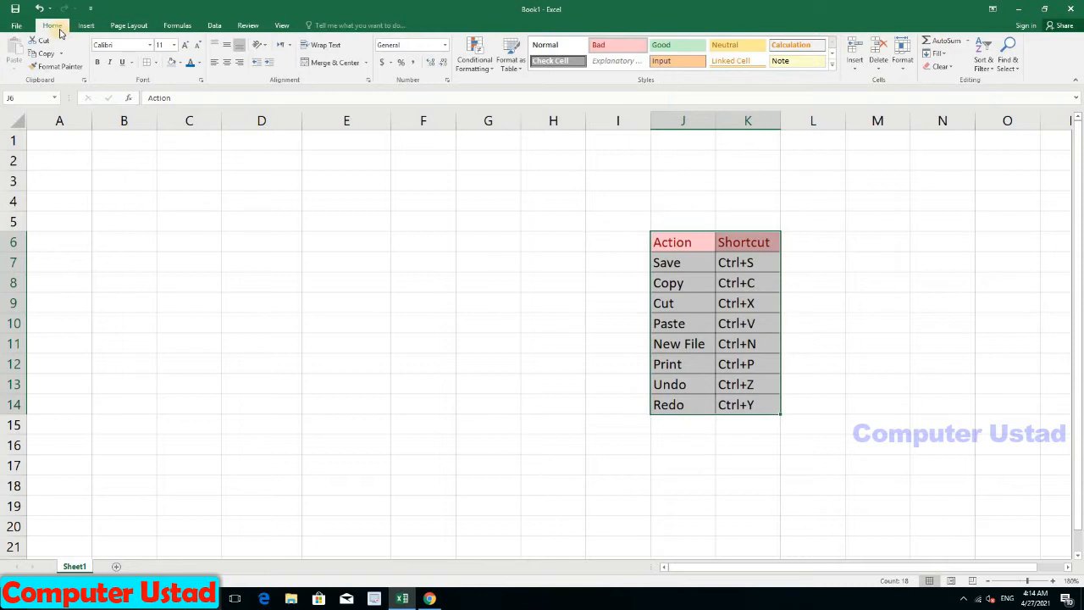
click(86, 25)
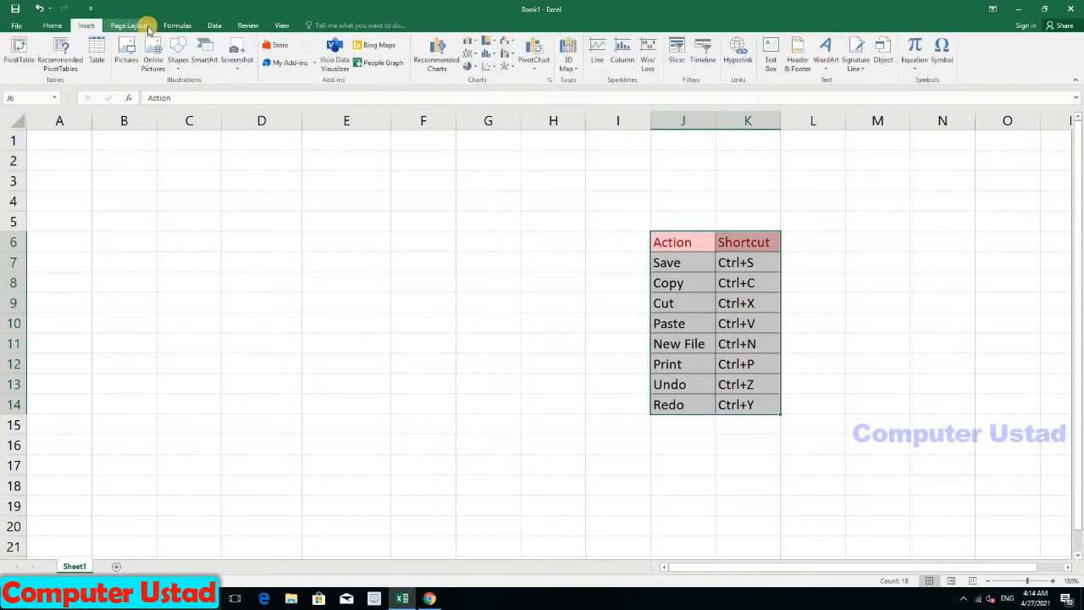
click(146, 27)
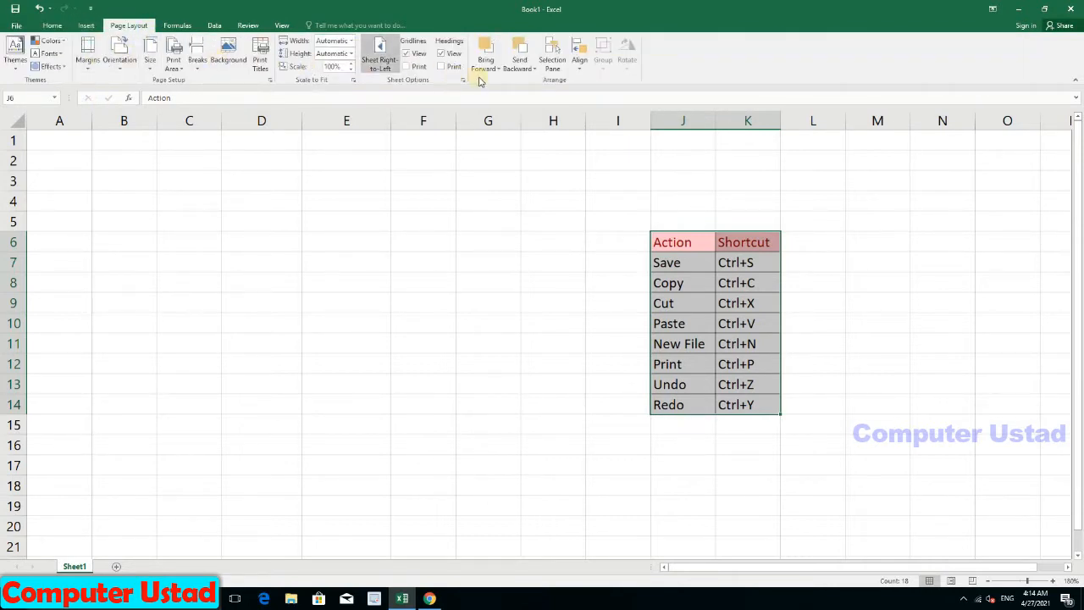
click(52, 26)
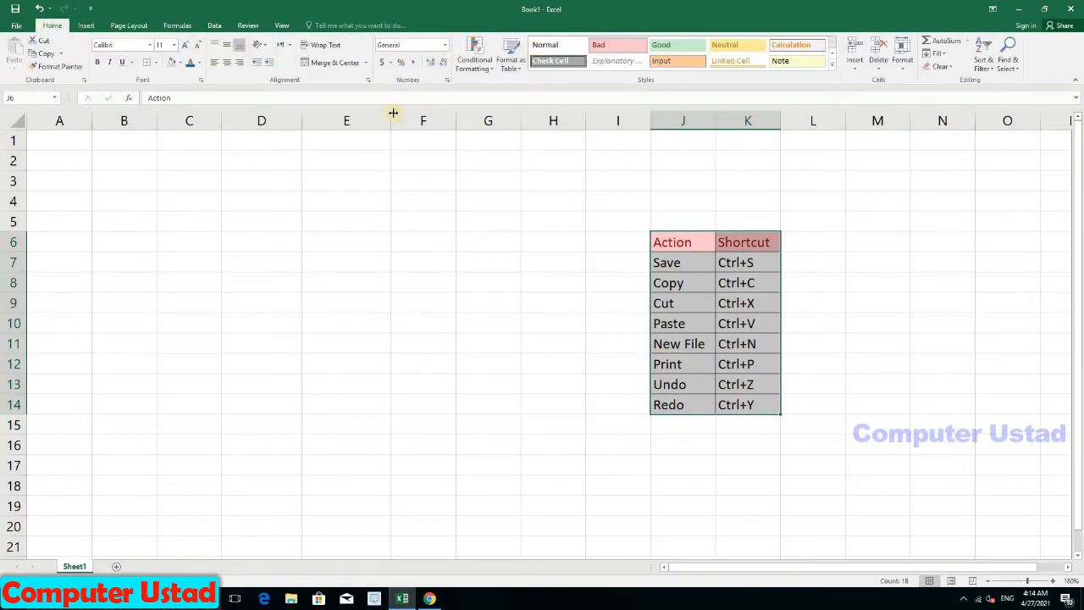
click(53, 100)
Step: Select cells E4 and B6, briefly edit B6, then select B3
click(53, 100)
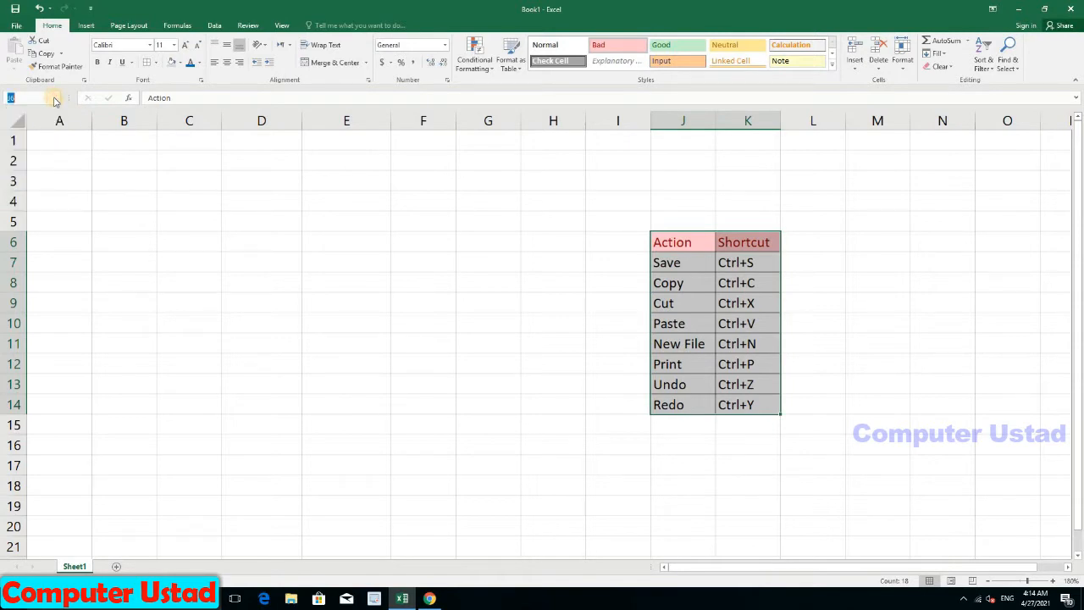
click(320, 210)
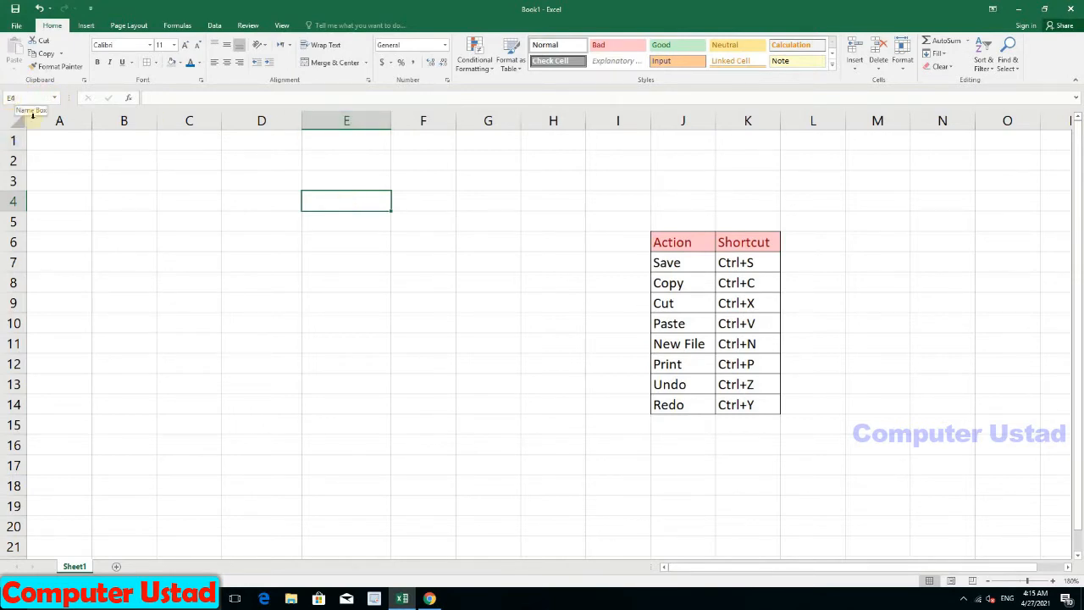
click(120, 243)
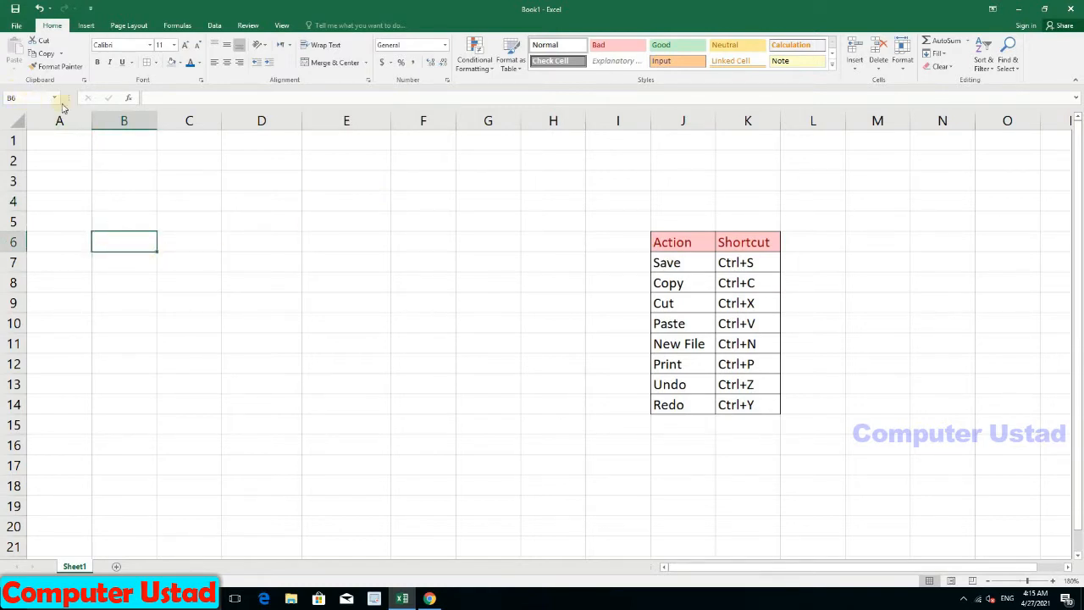
click(176, 95)
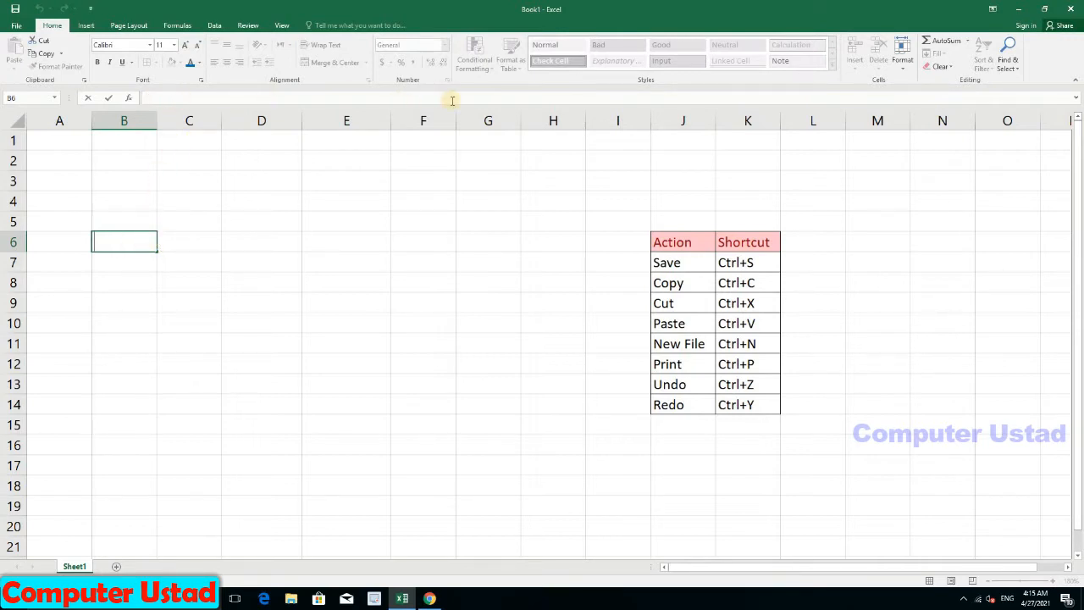
click(135, 182)
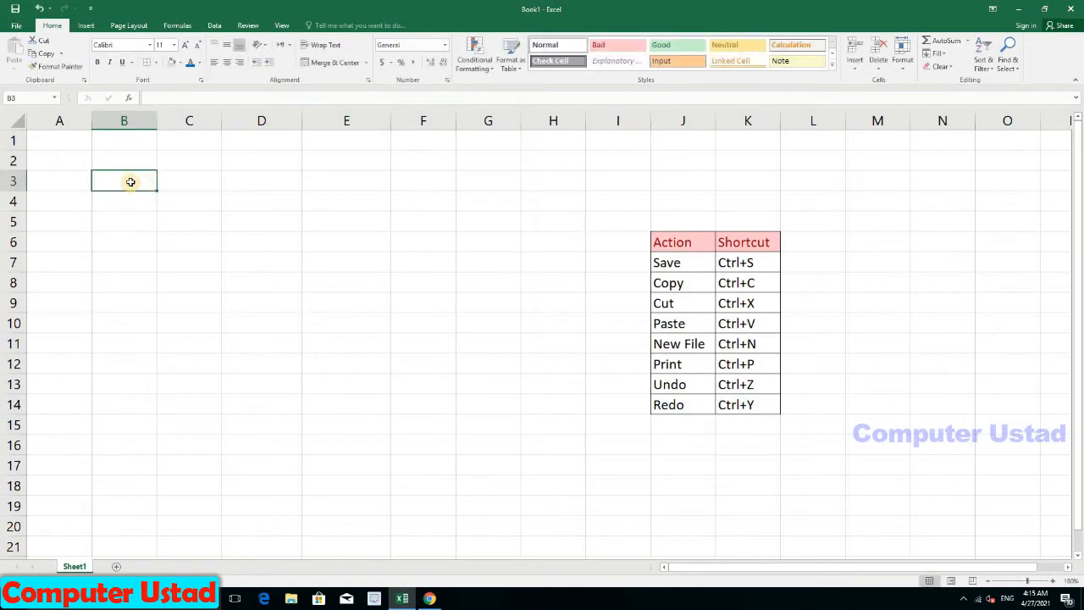
Step: Select columns A through F one at a time, then cell F10
click(68, 121)
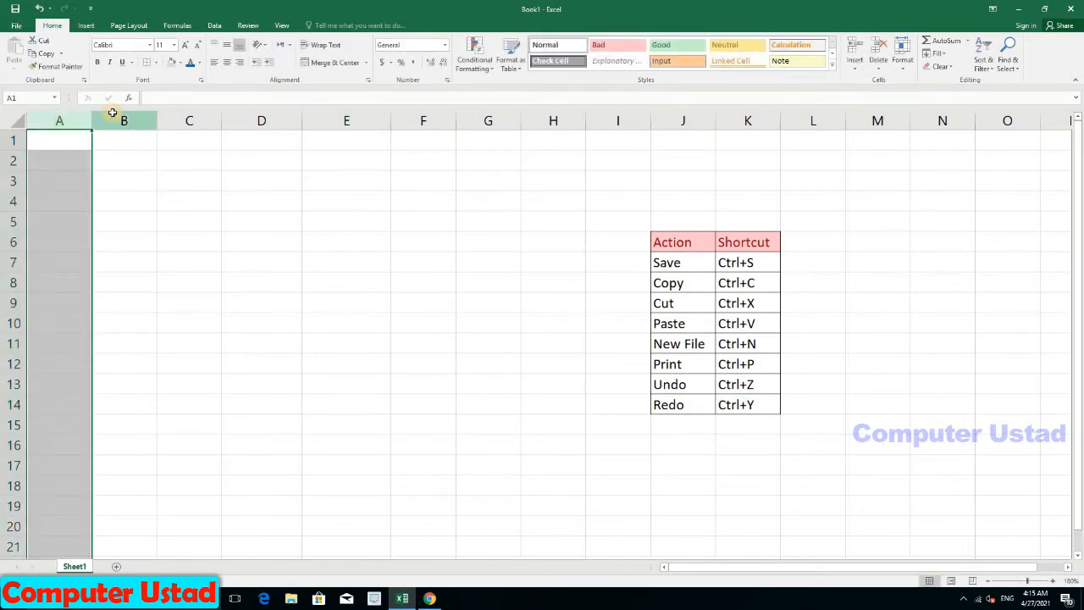
click(119, 121)
click(189, 121)
click(254, 121)
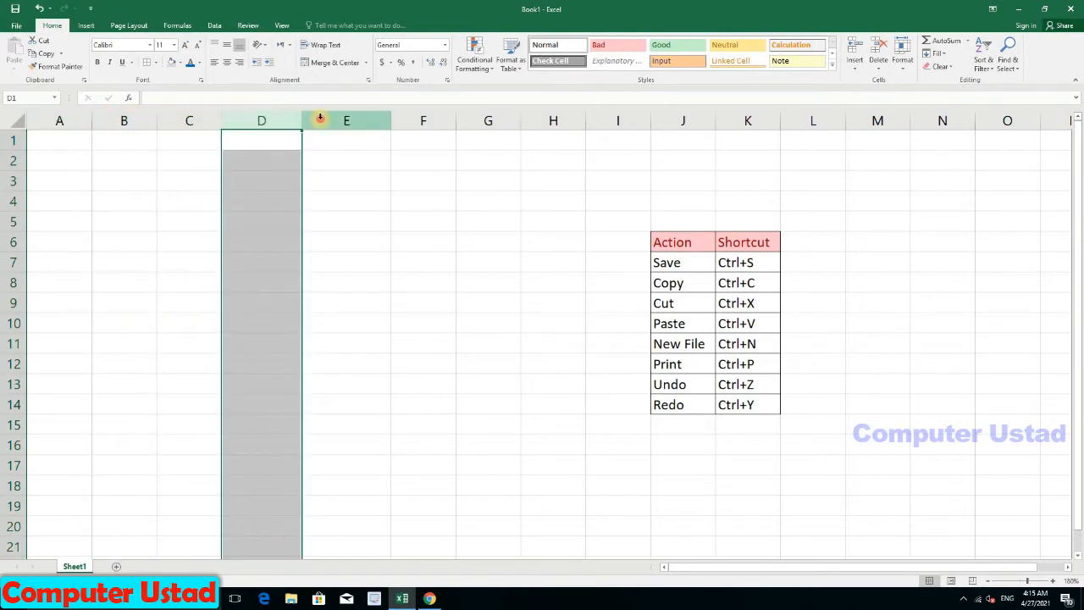
click(347, 121)
click(419, 121)
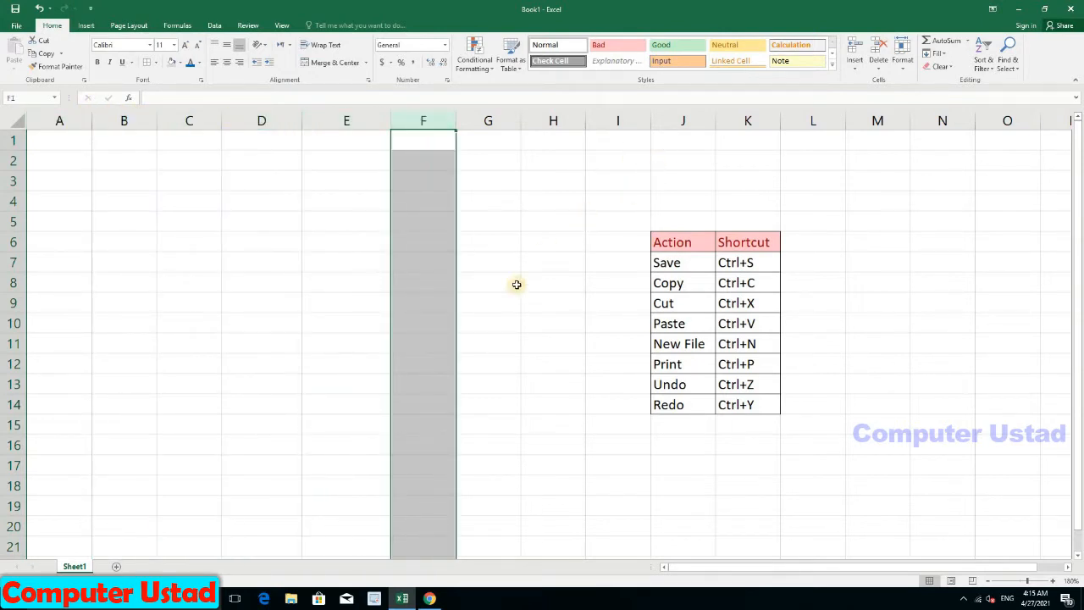
click(450, 320)
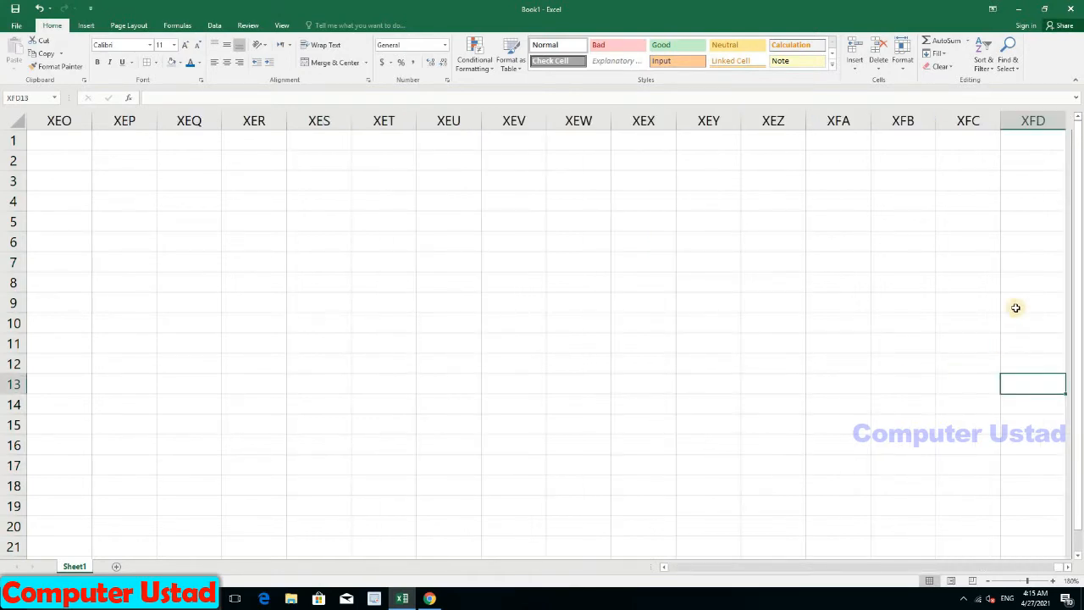
Step: Enter 16384 in cell XFB5 near column XFD, then scroll back to the shortcut table
click(1021, 123)
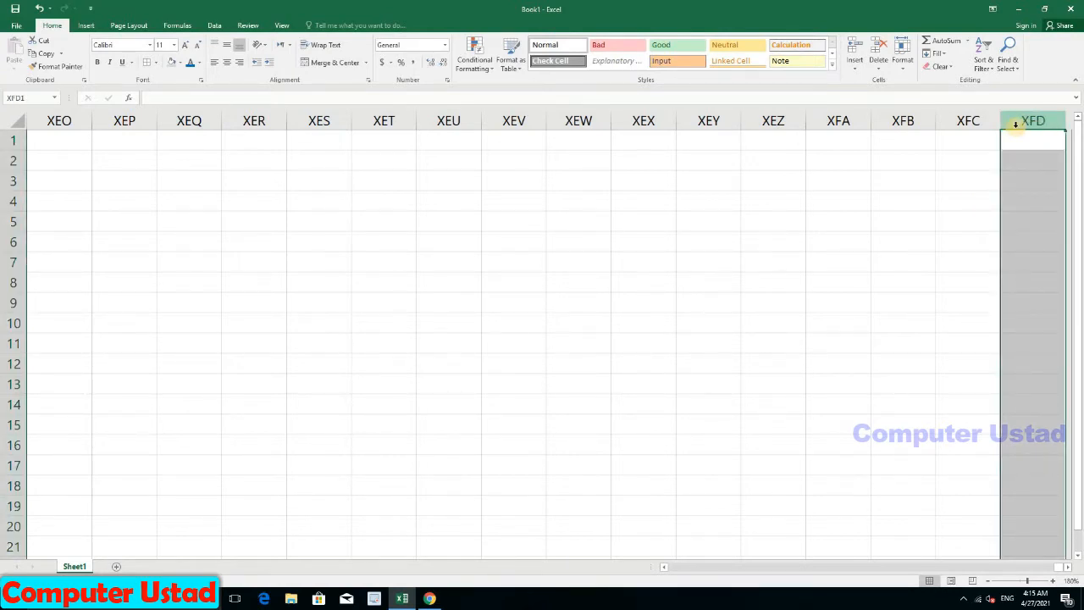
click(886, 215)
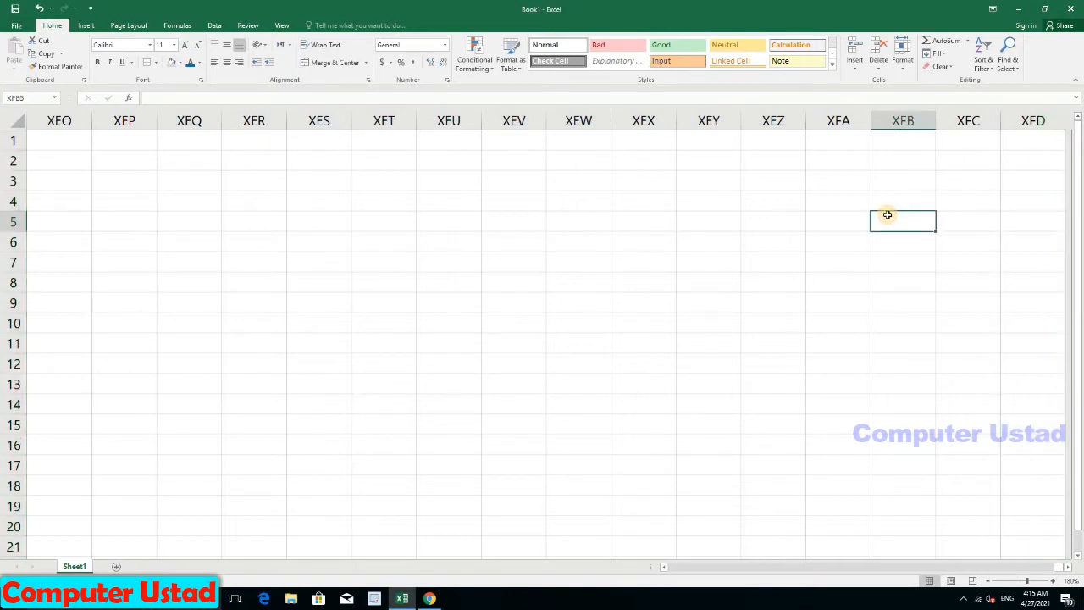
text(16)
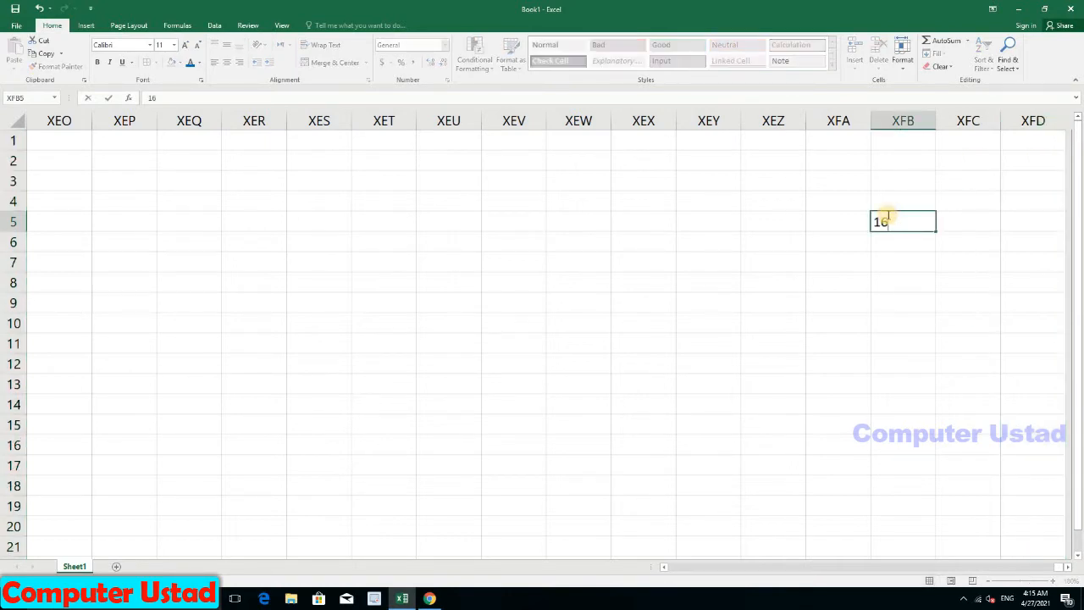
text(384)
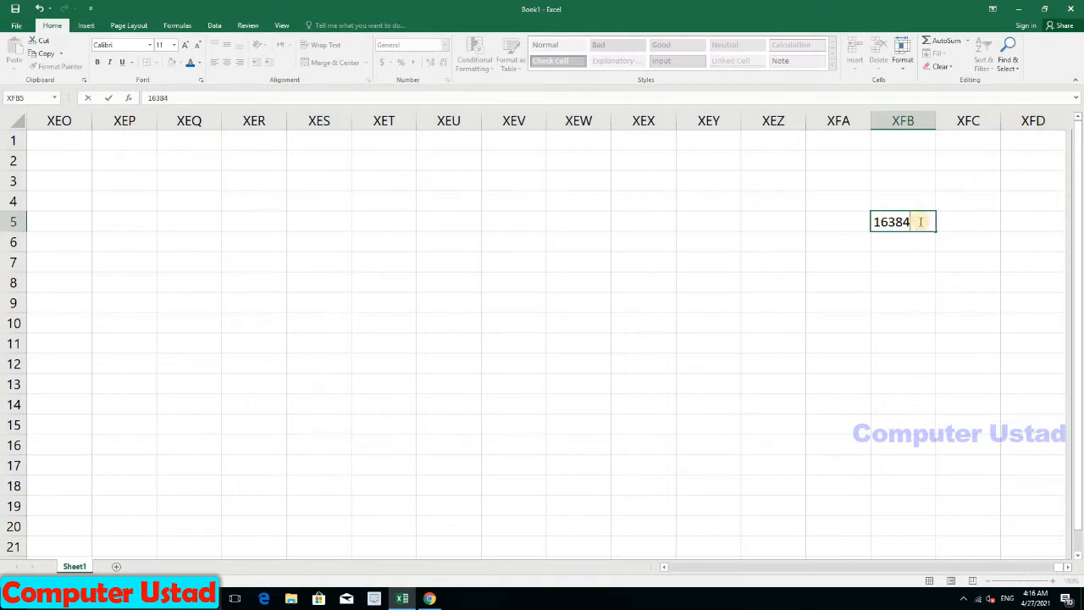
click(903, 258)
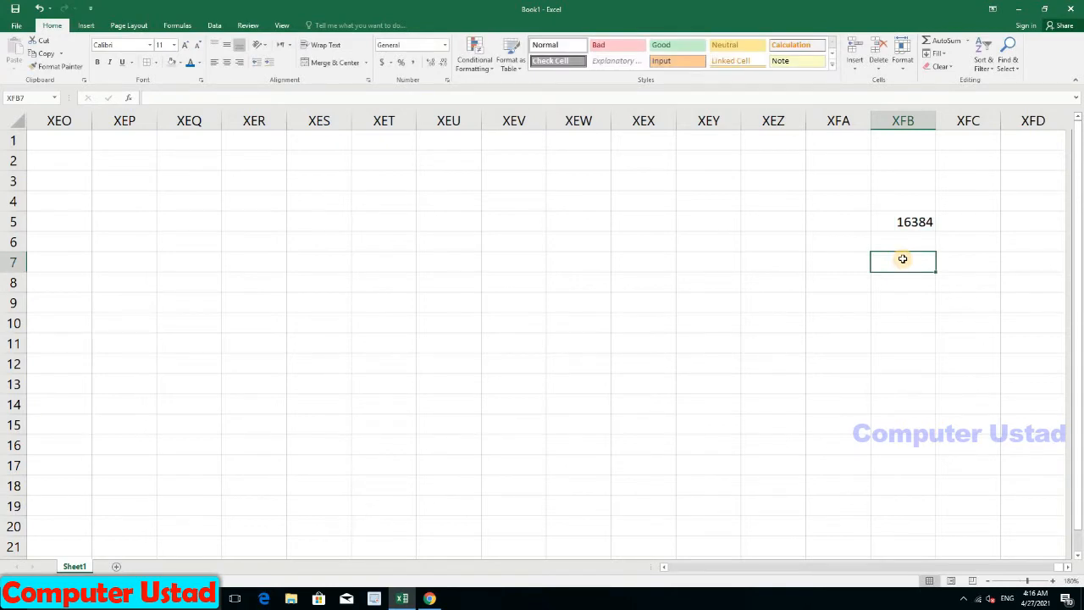
key(ctrl+Left)
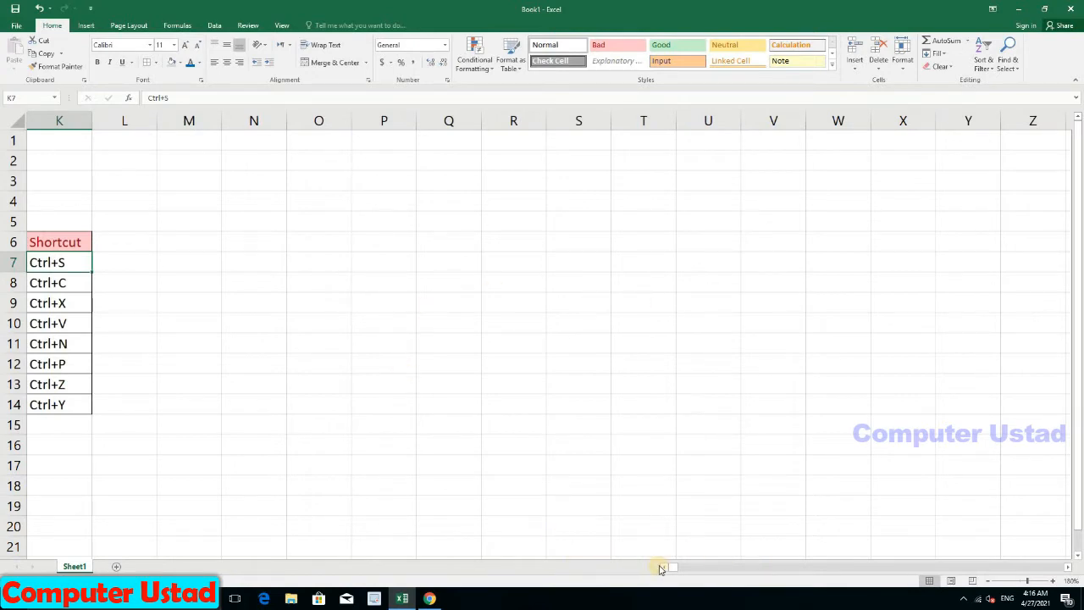
drag(671, 569, 508, 515)
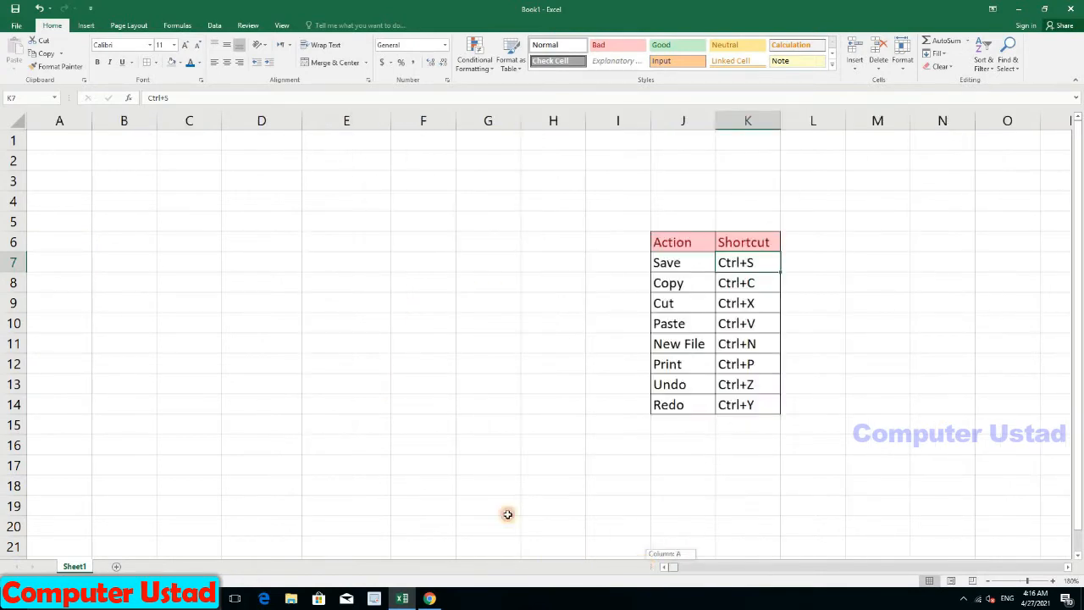
Step: Select rows 1, 2 and 3 in turn, then cell A6
click(164, 284)
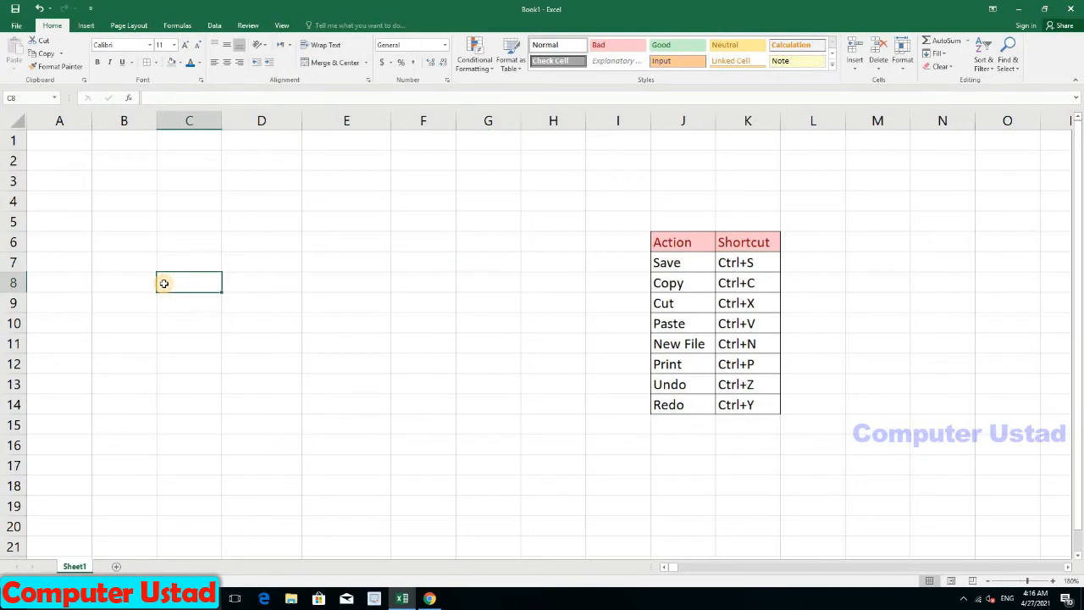
click(12, 143)
click(11, 161)
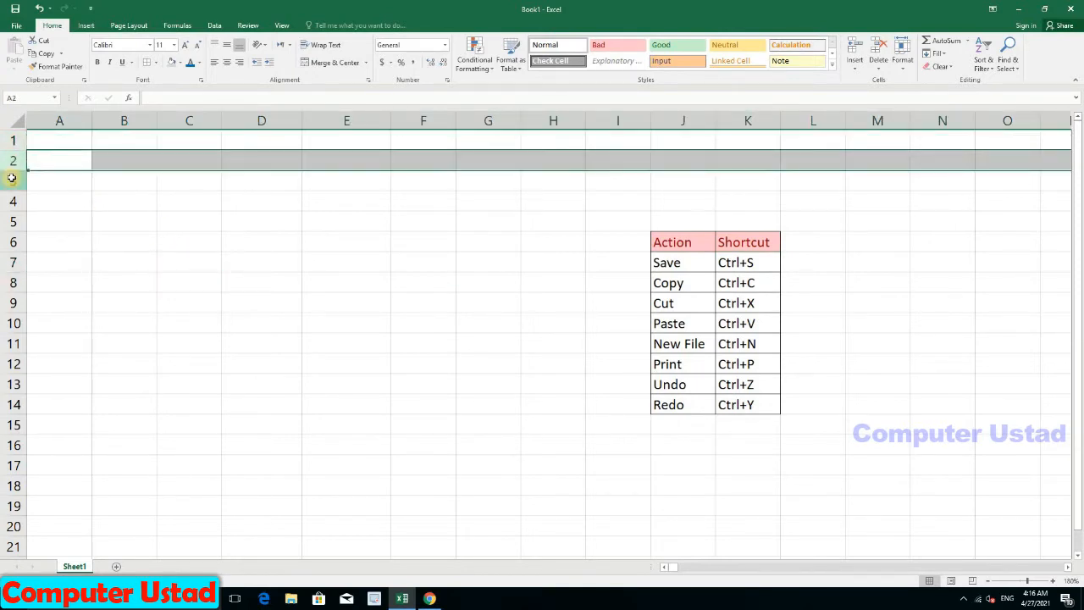
click(13, 179)
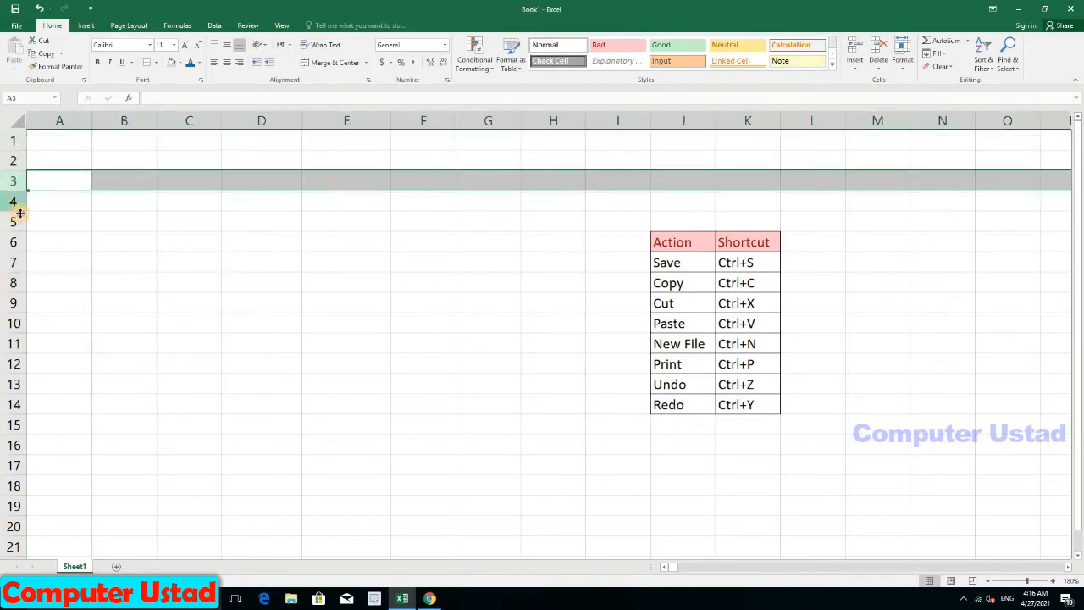
click(79, 237)
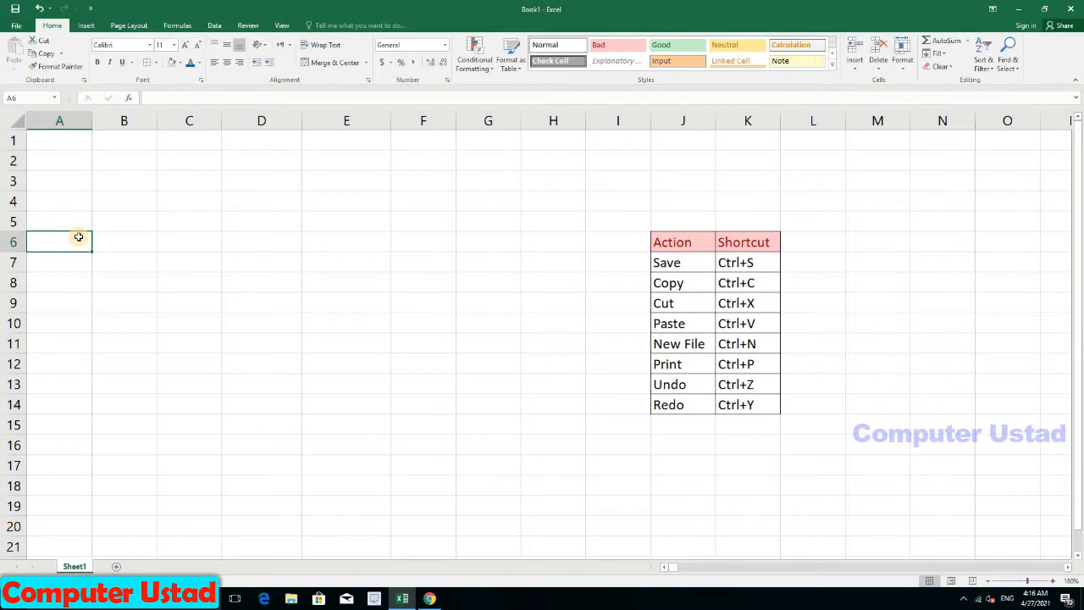
Step: Jump to the last row 1048576, then add new worksheets Sheet3 and Sheet4
key(ctrl+Down)
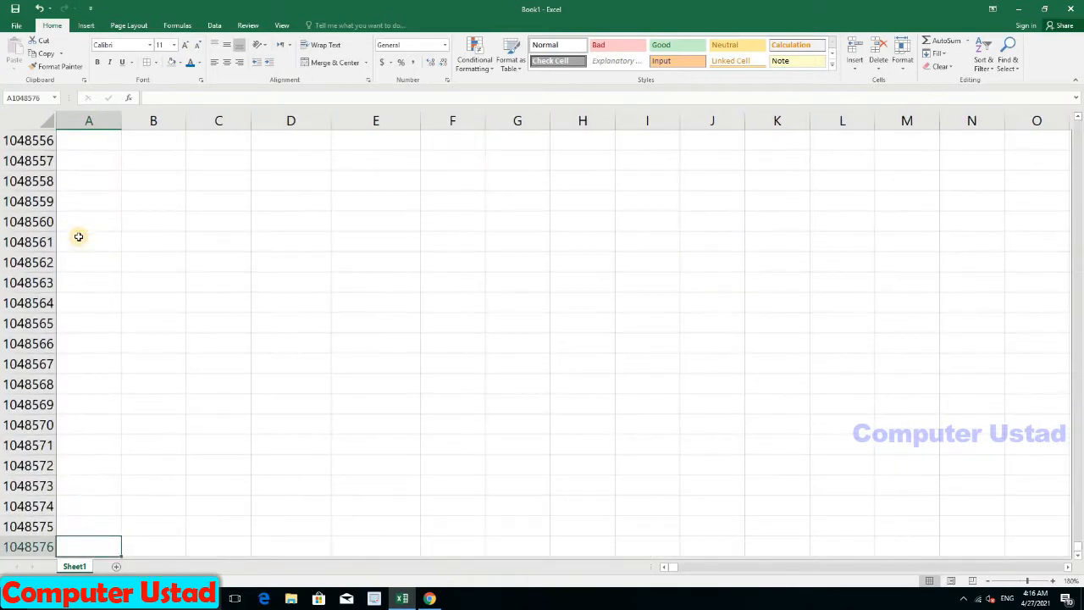
click(20, 550)
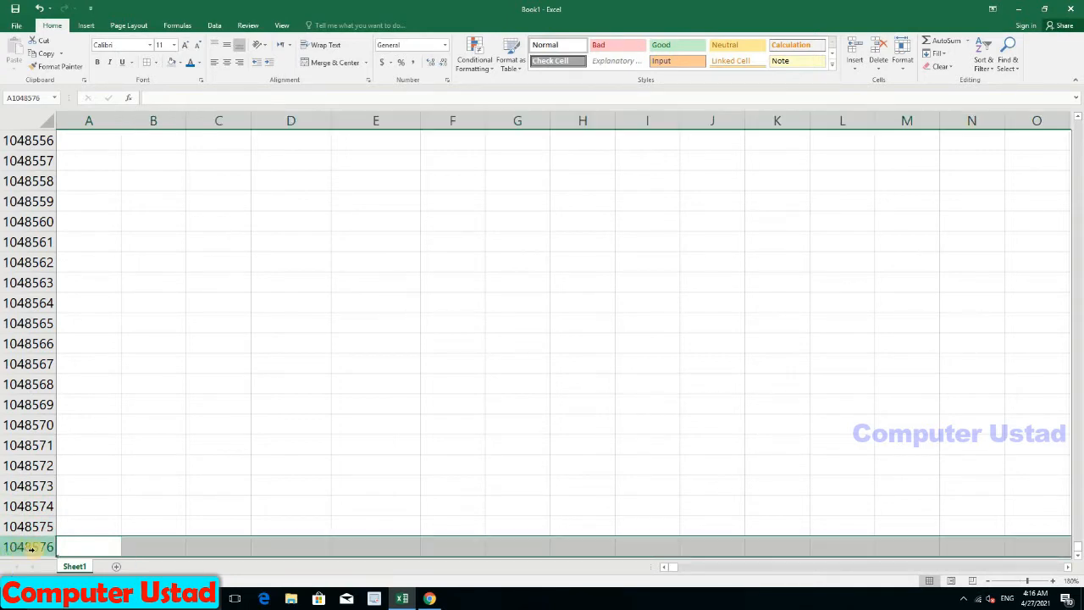
click(434, 546)
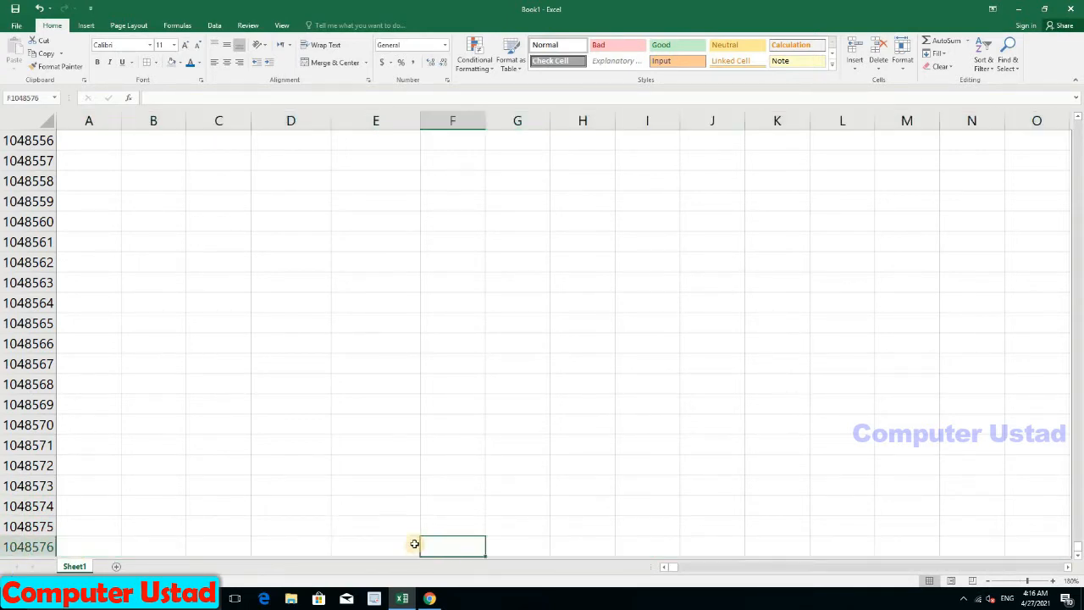
click(117, 568)
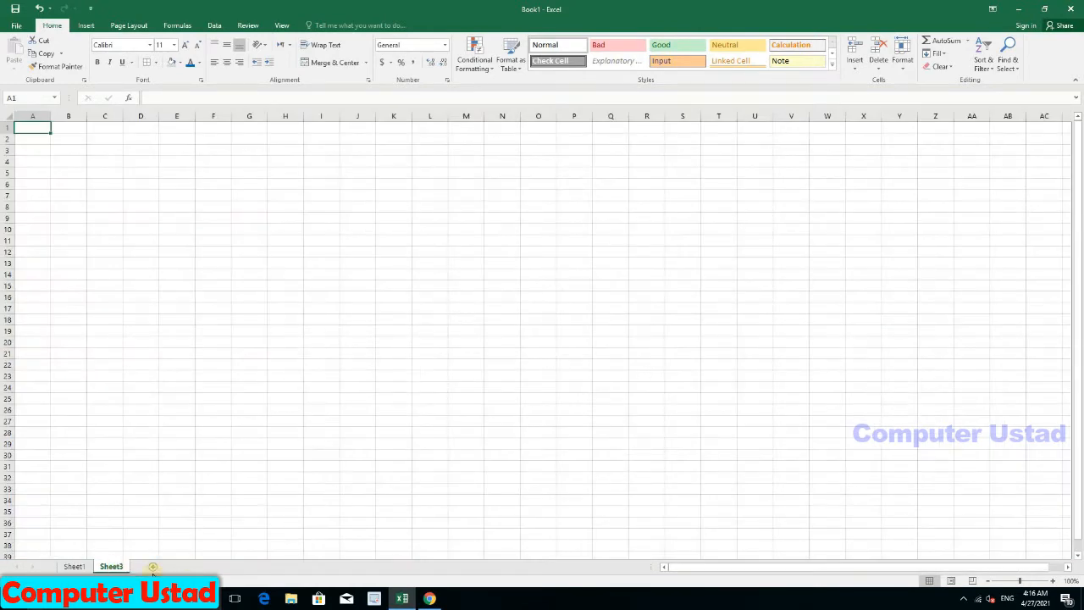
click(152, 566)
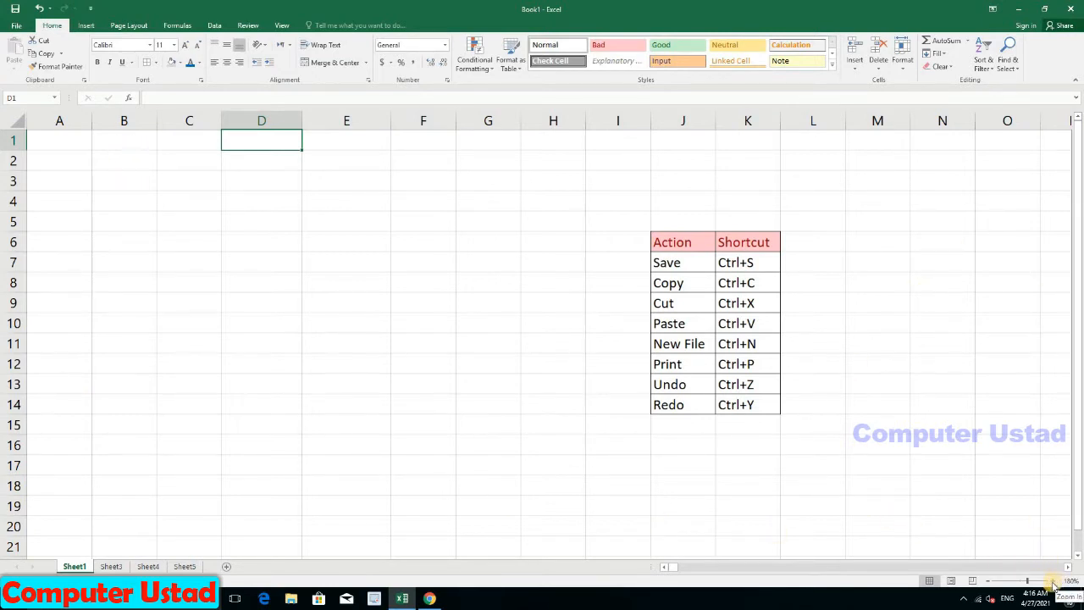
click(1052, 583)
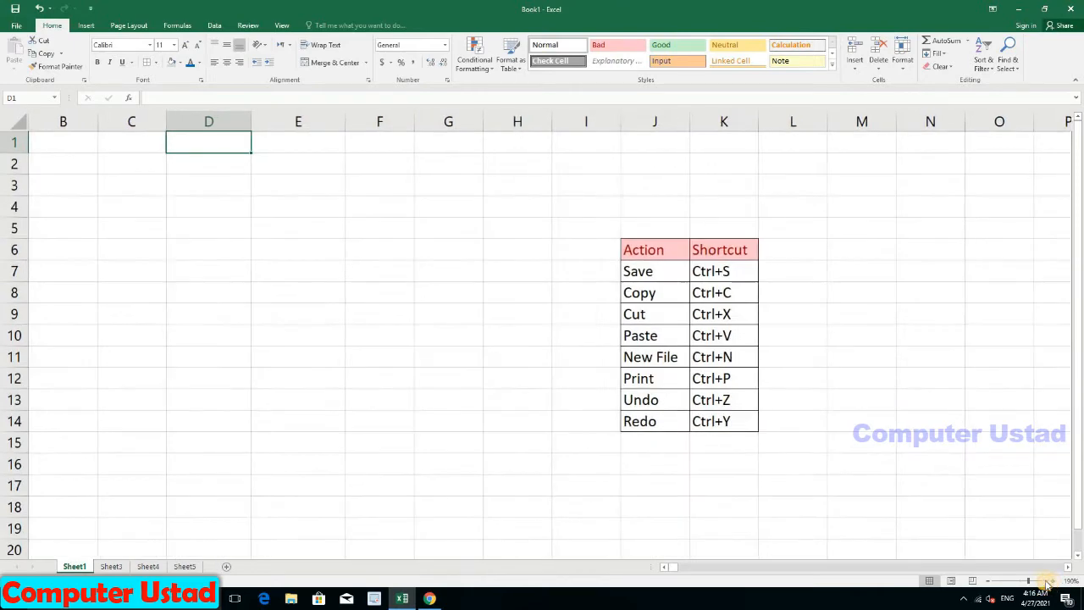
click(989, 583)
click(989, 582)
click(990, 583)
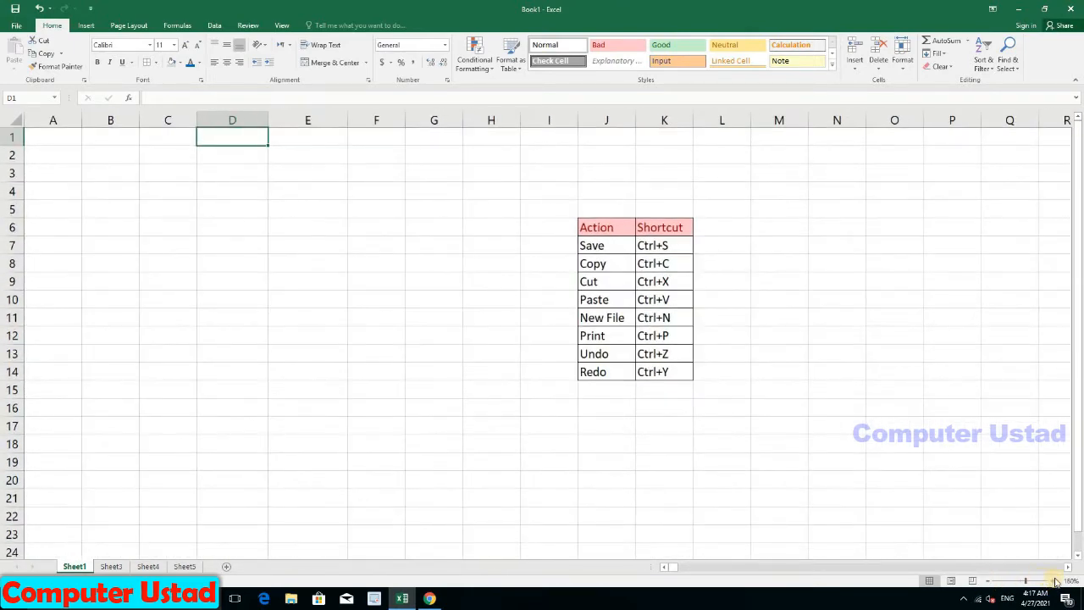
click(1056, 581)
click(1055, 581)
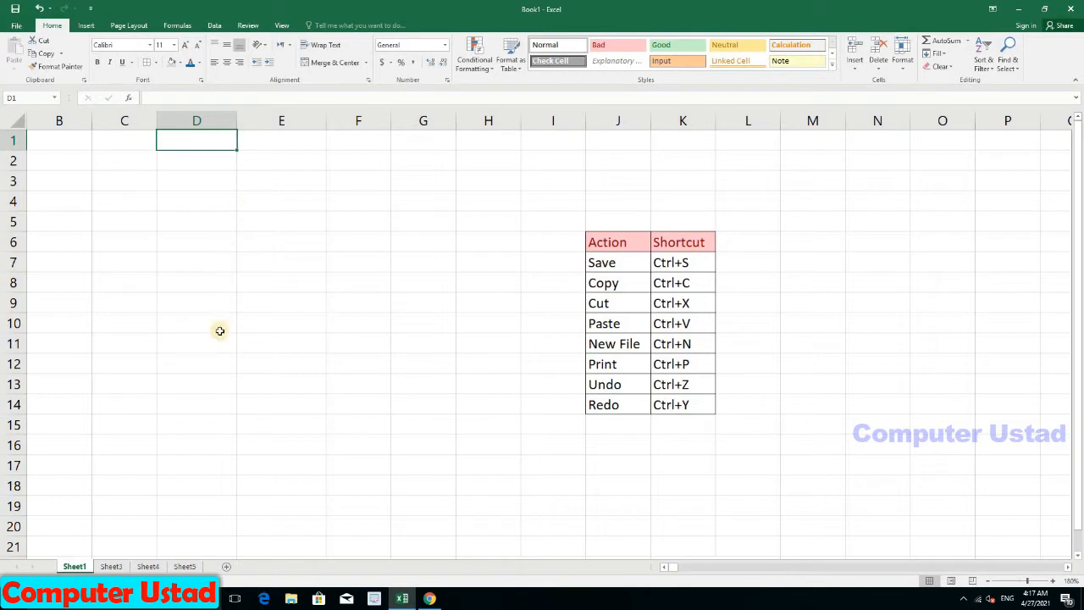
click(222, 283)
click(166, 303)
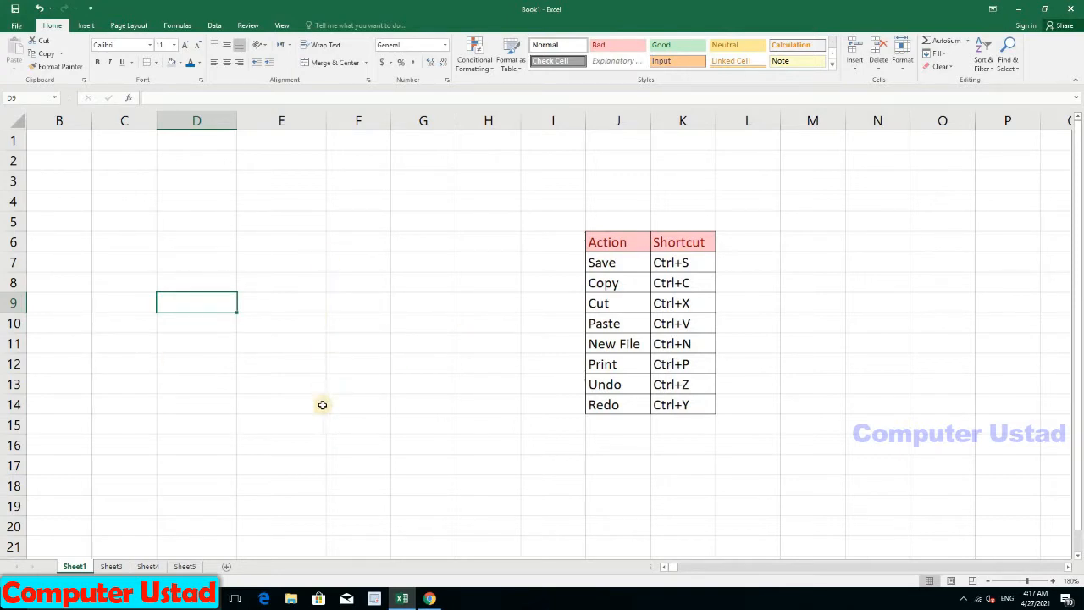
click(344, 220)
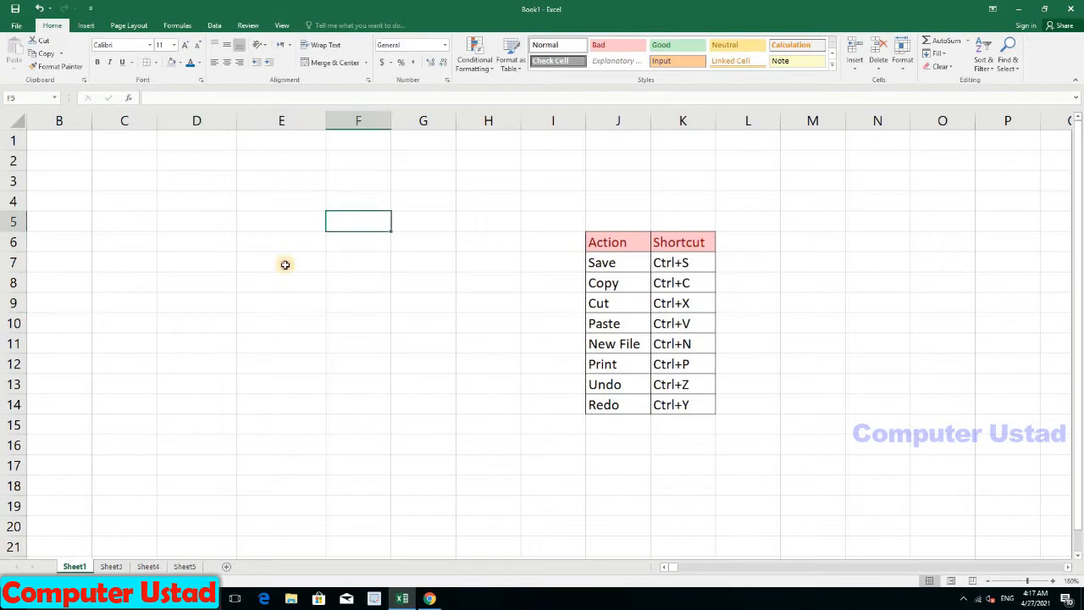
click(285, 264)
click(301, 303)
click(373, 293)
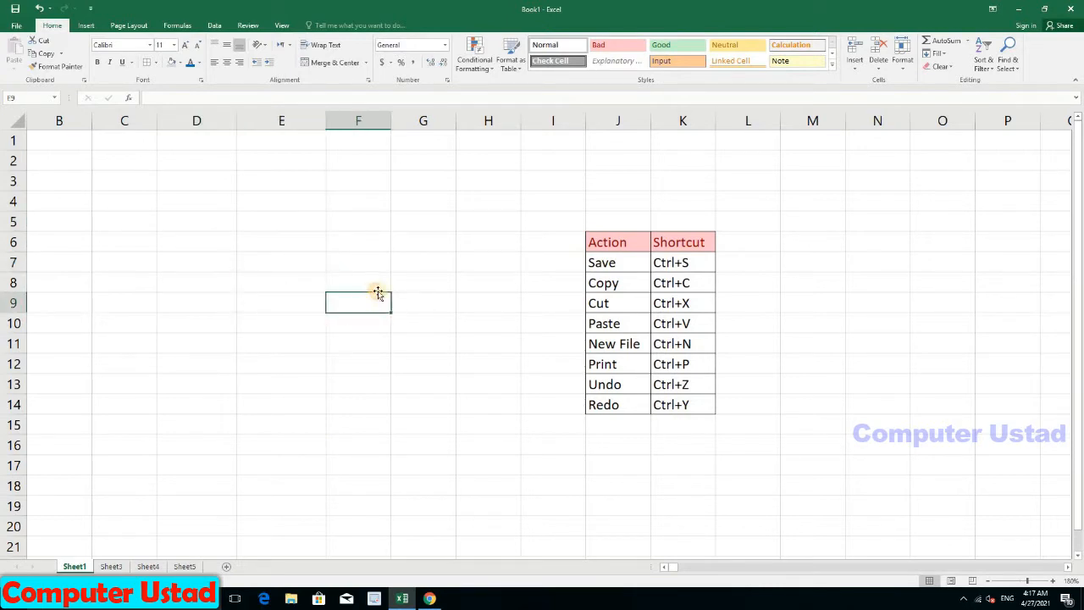
click(377, 243)
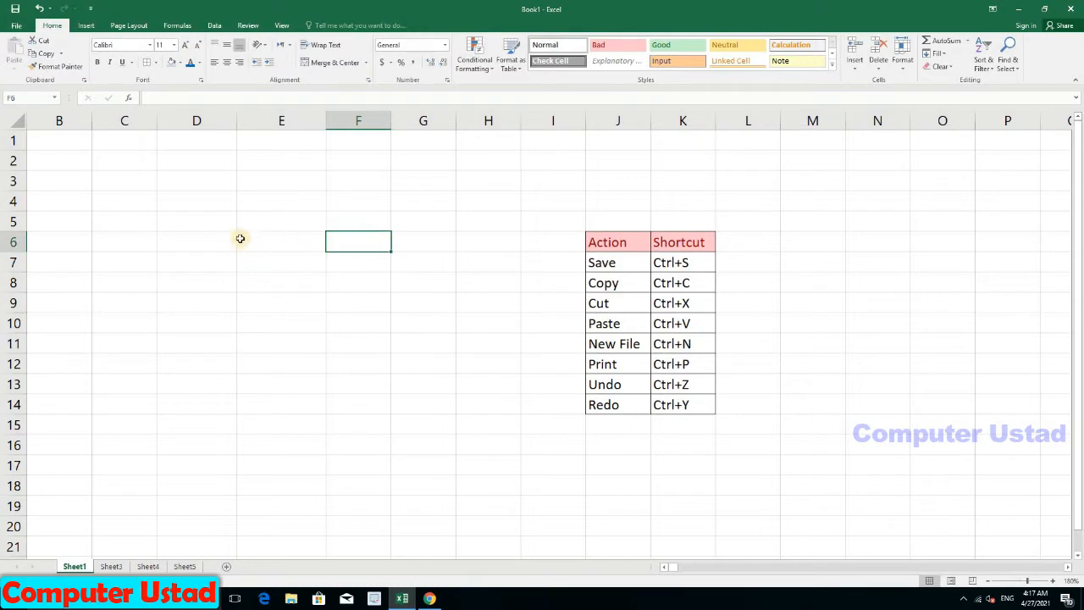
mouse_move(234, 223)
mouse_down()
mouse_move(435, 421)
mouse_move(440, 462)
mouse_up()
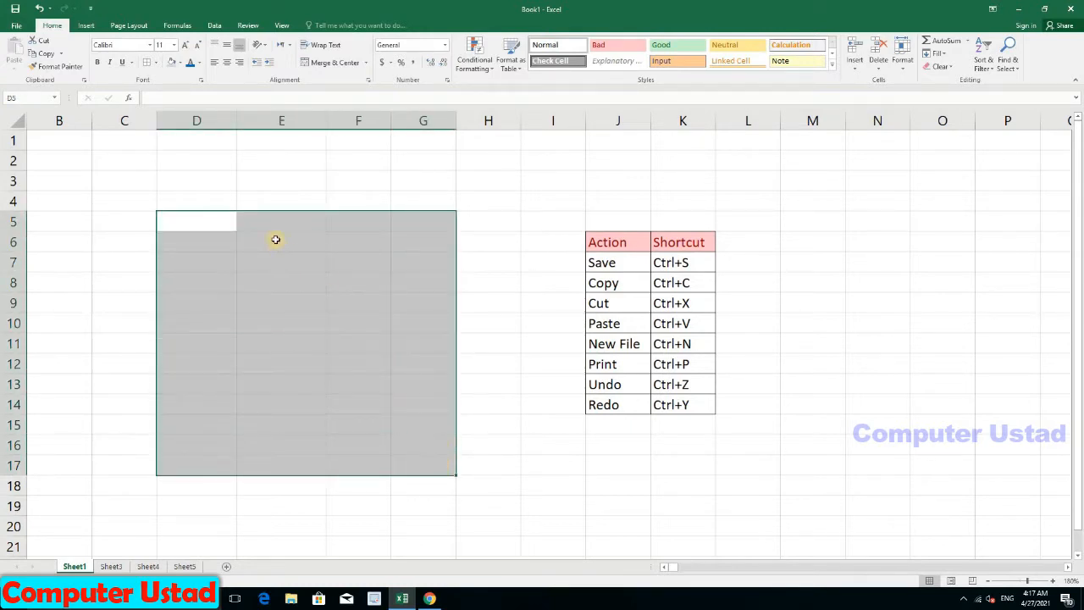
click(286, 339)
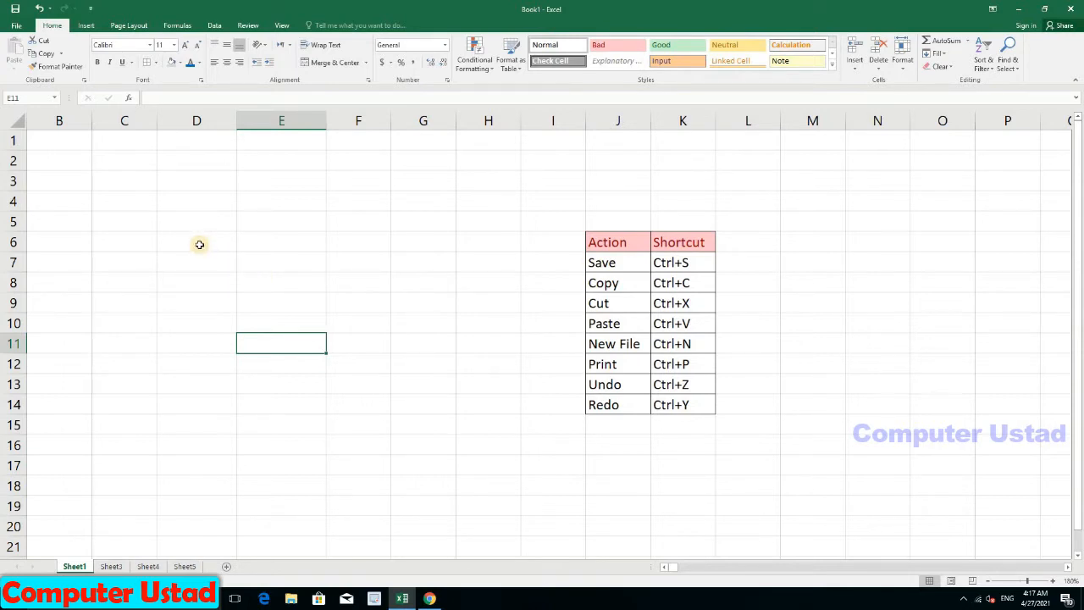
mouse_move(199, 244)
mouse_down()
mouse_move(218, 249)
mouse_move(288, 337)
mouse_move(354, 439)
mouse_up()
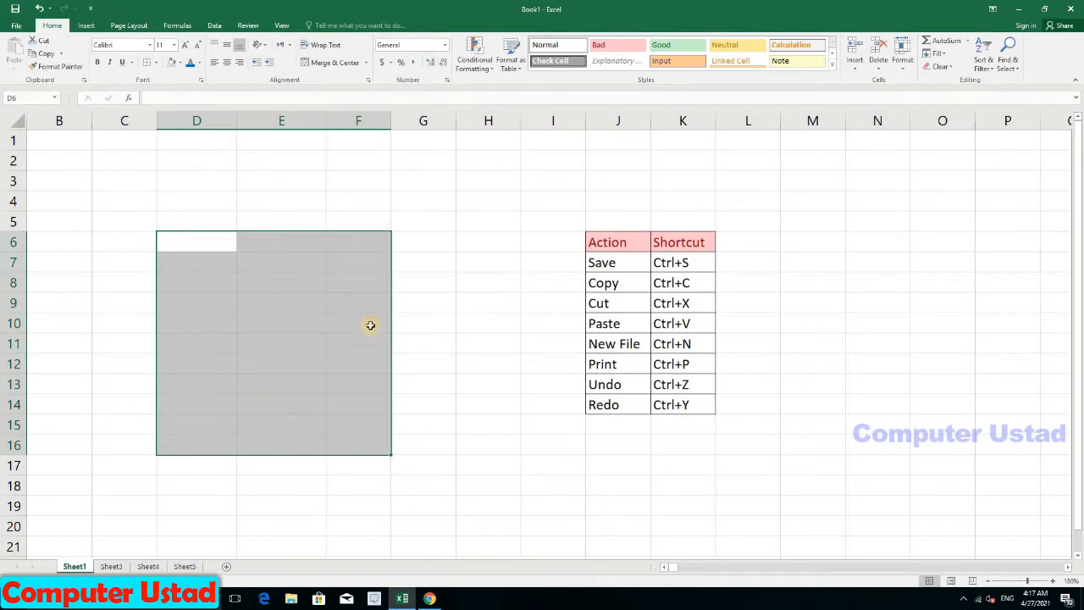
key(Right)
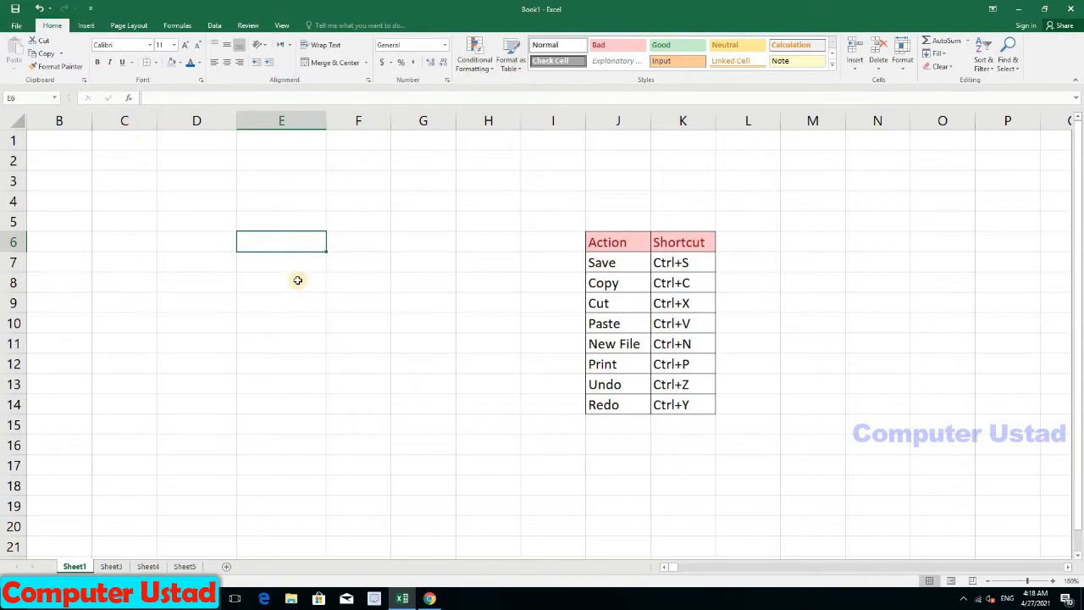
click(85, 26)
click(129, 26)
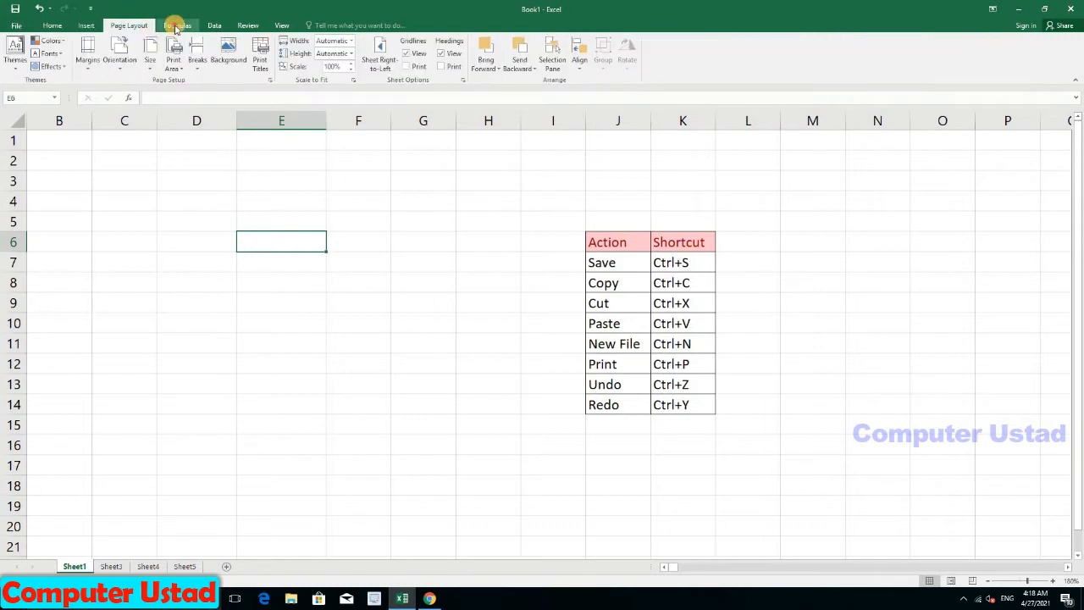
click(175, 25)
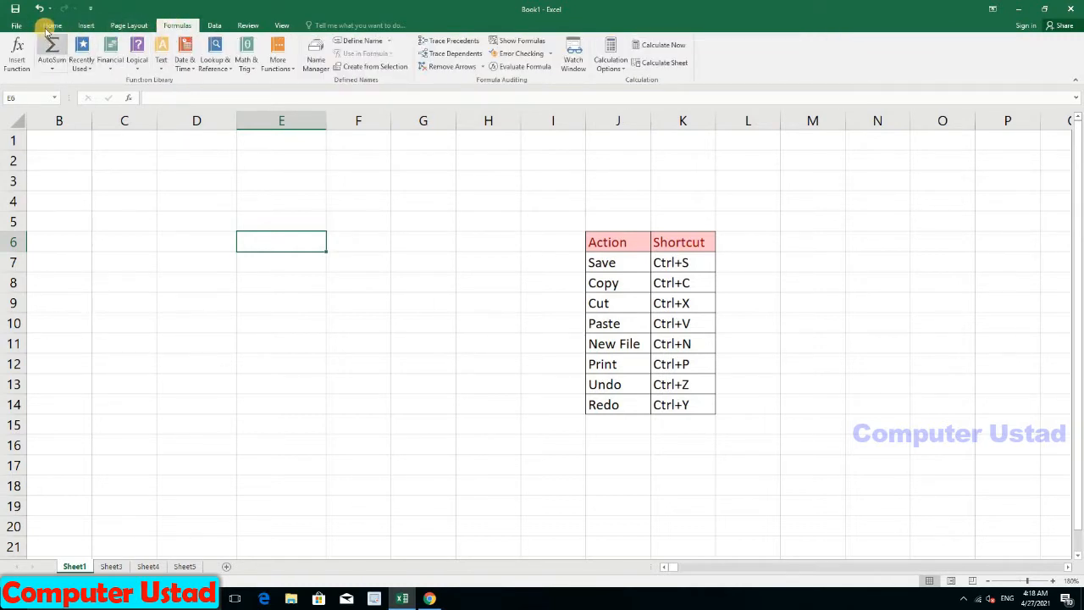
click(51, 25)
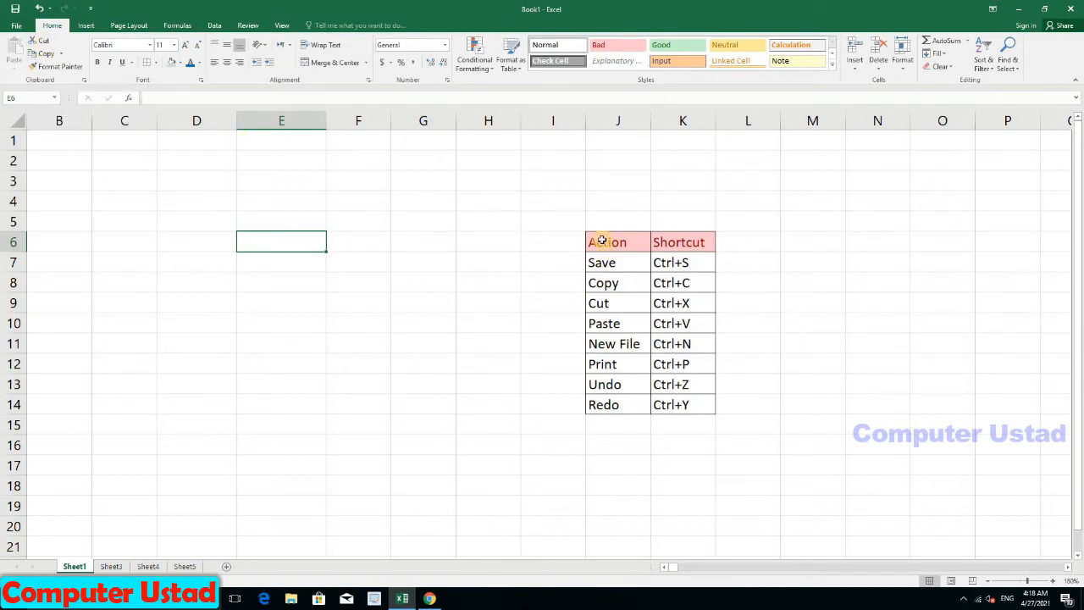
Step: Cut the Action and Shortcut headers from J6:K6 and paste them into C7:D7
drag(600, 240, 668, 243)
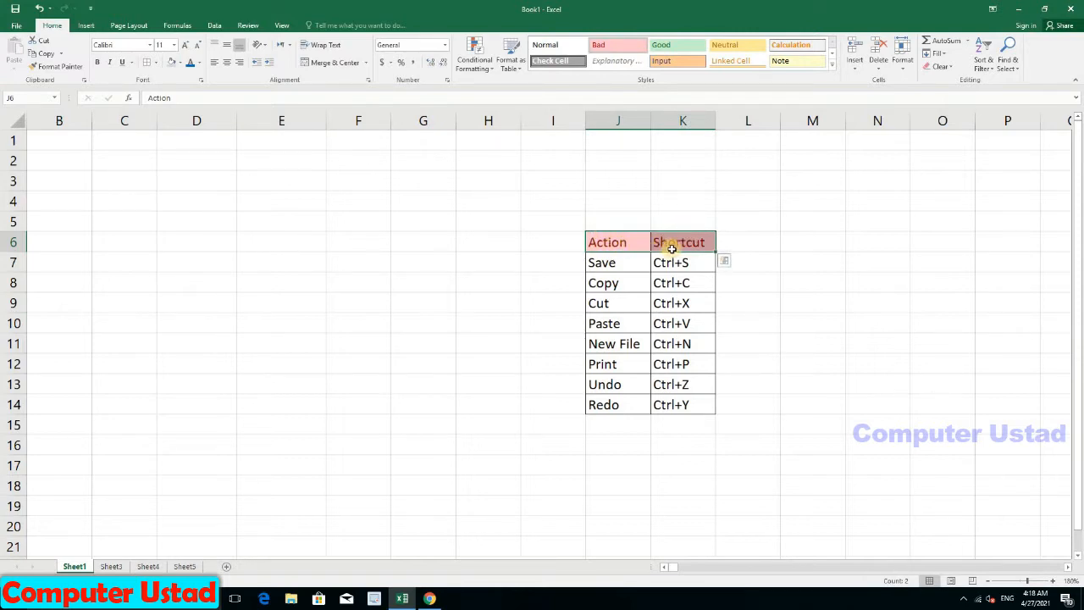
click(75, 63)
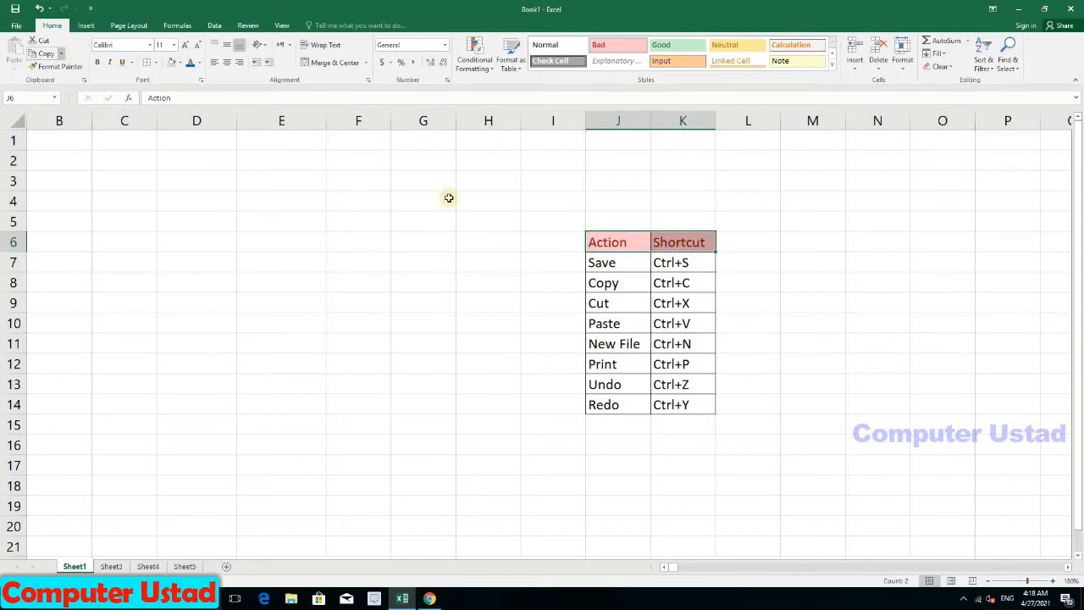
click(37, 42)
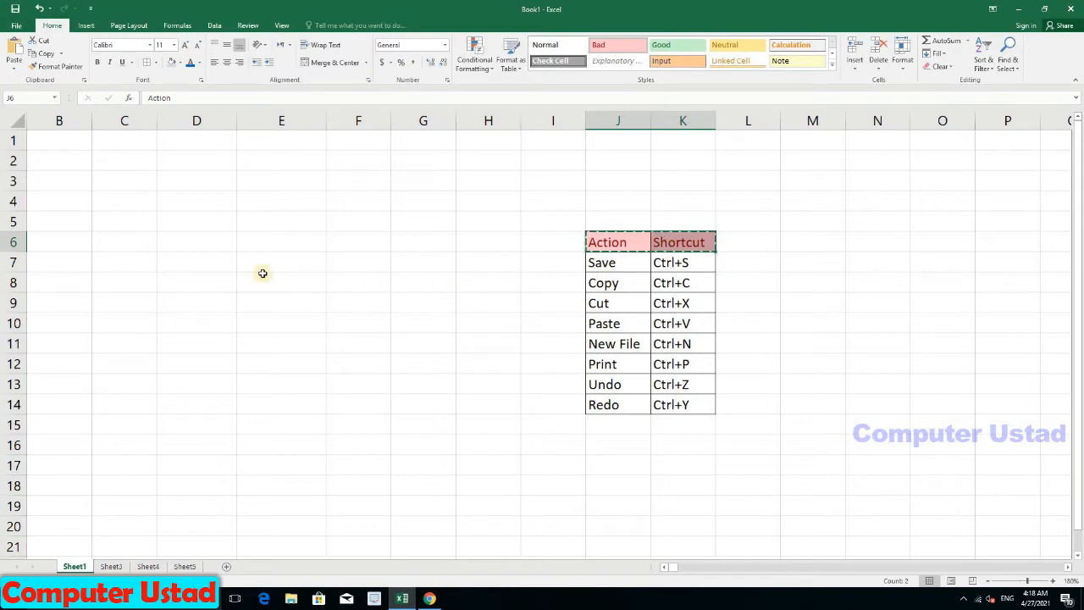
click(113, 263)
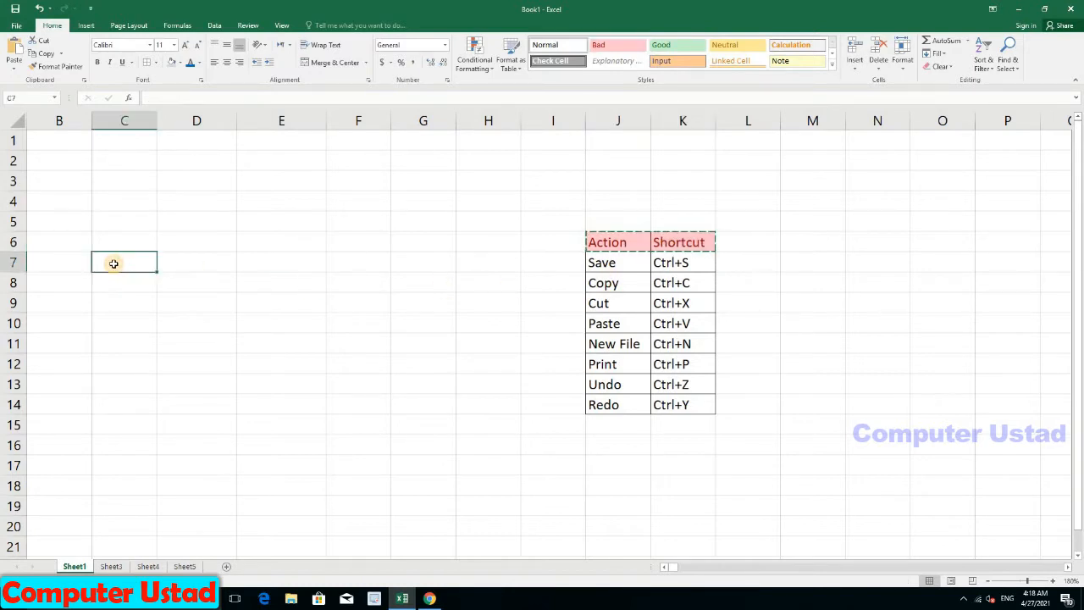
click(15, 49)
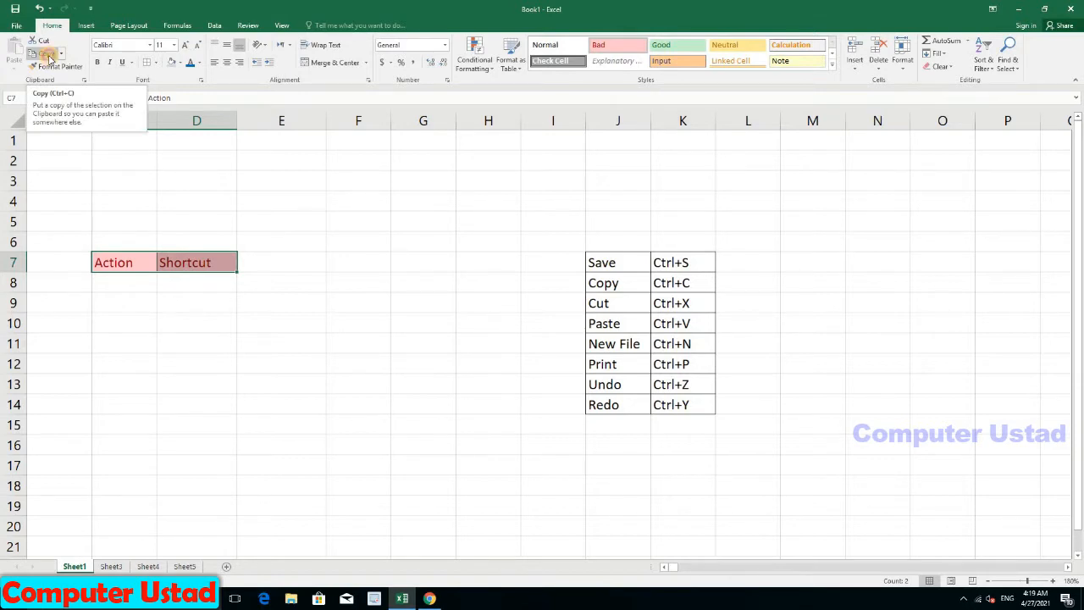
click(47, 54)
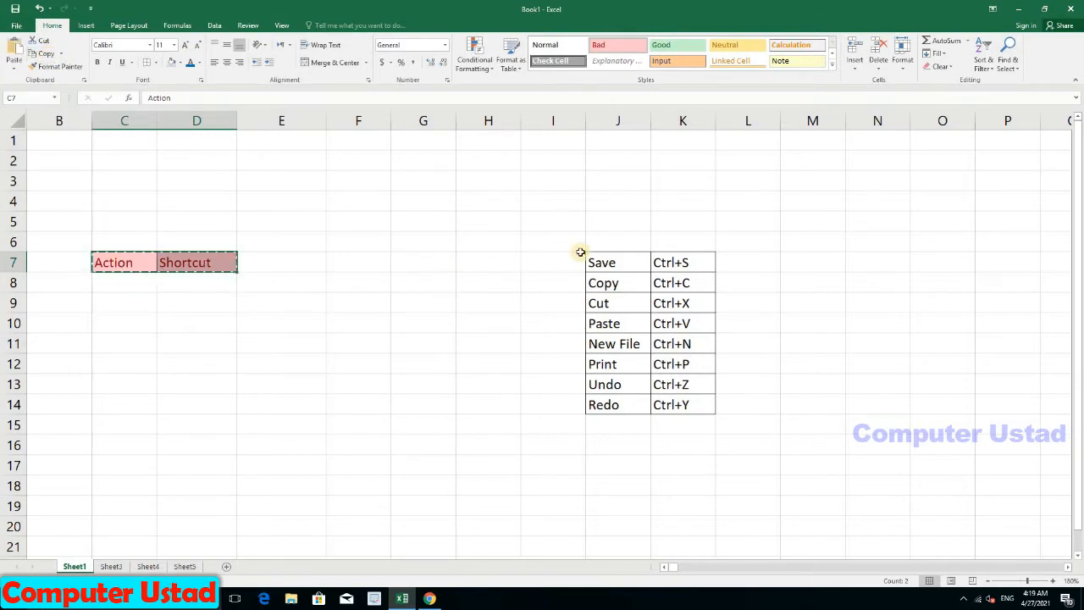
click(619, 244)
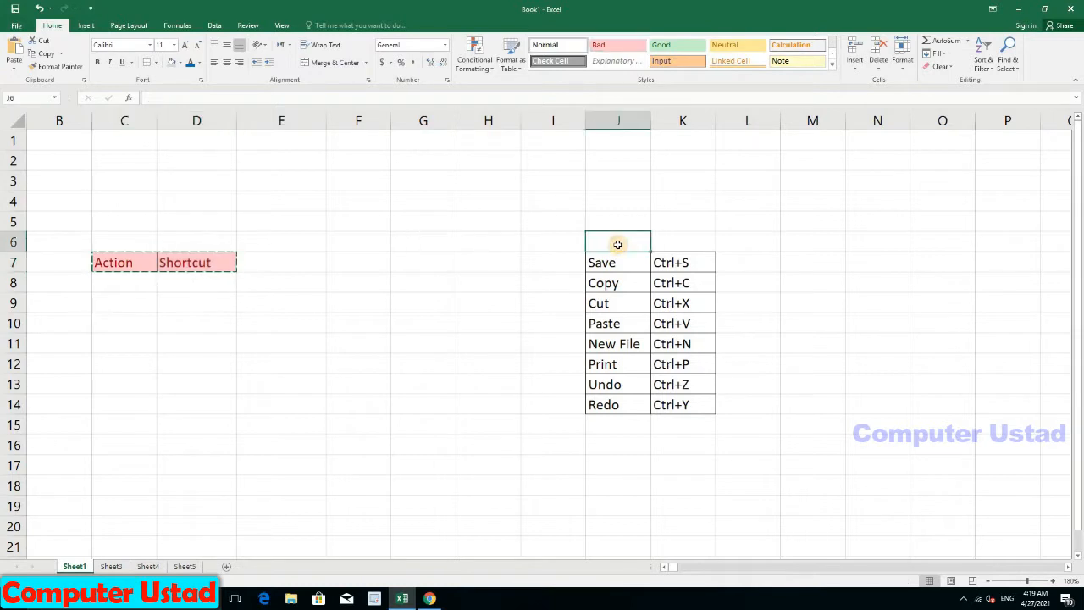
click(15, 49)
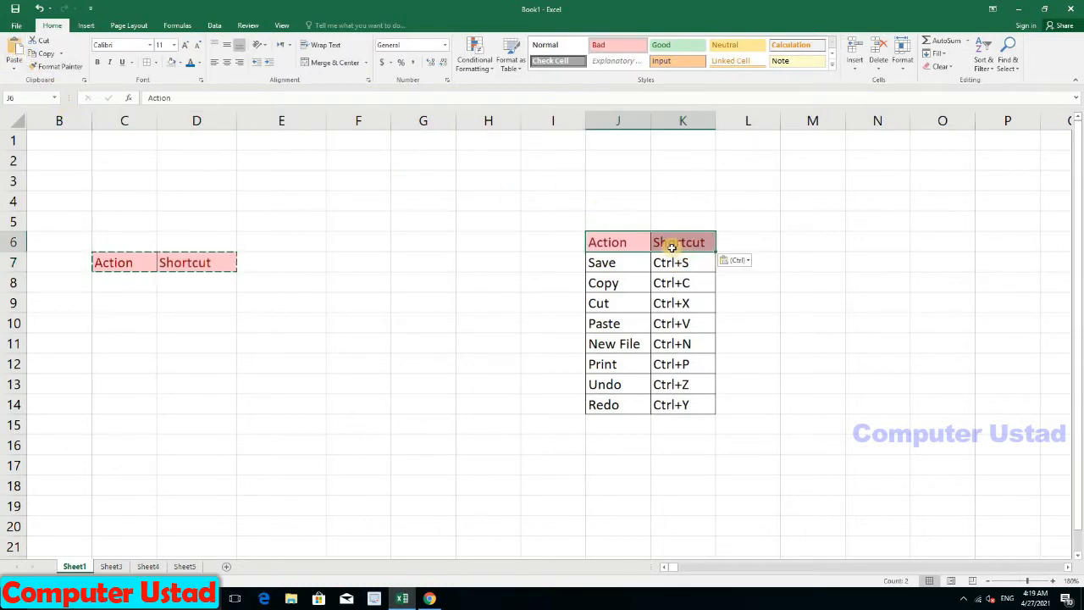
click(293, 382)
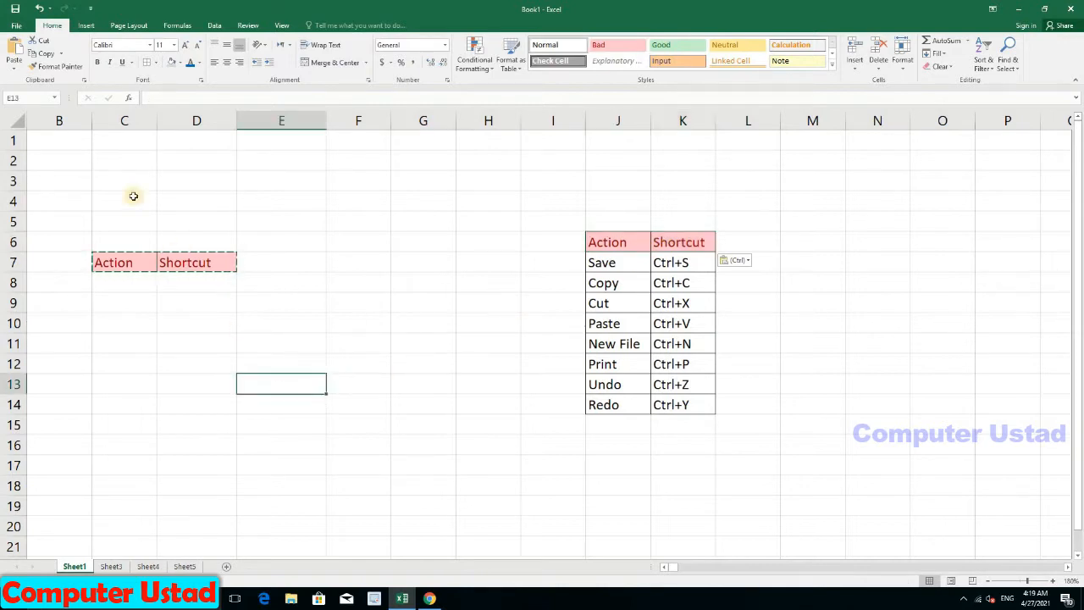
click(14, 51)
click(377, 299)
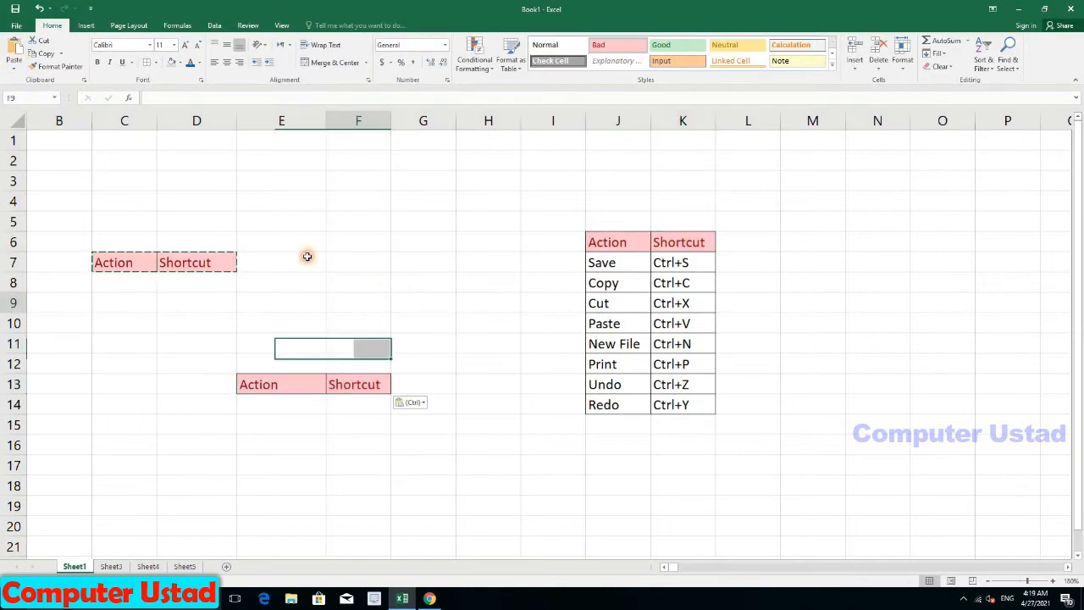
key(ctrl+v)
click(76, 383)
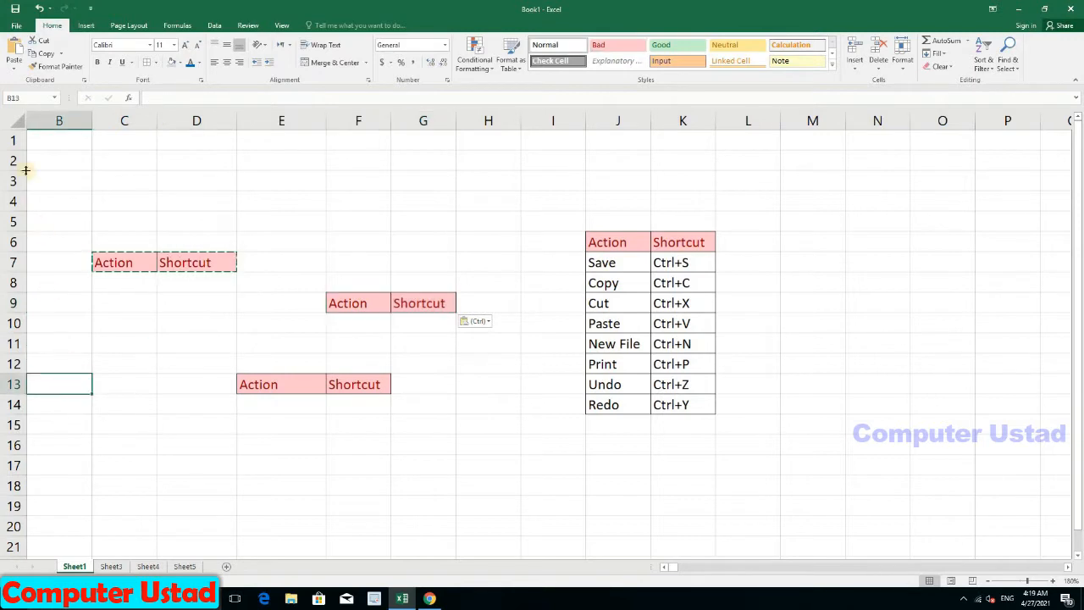
click(14, 53)
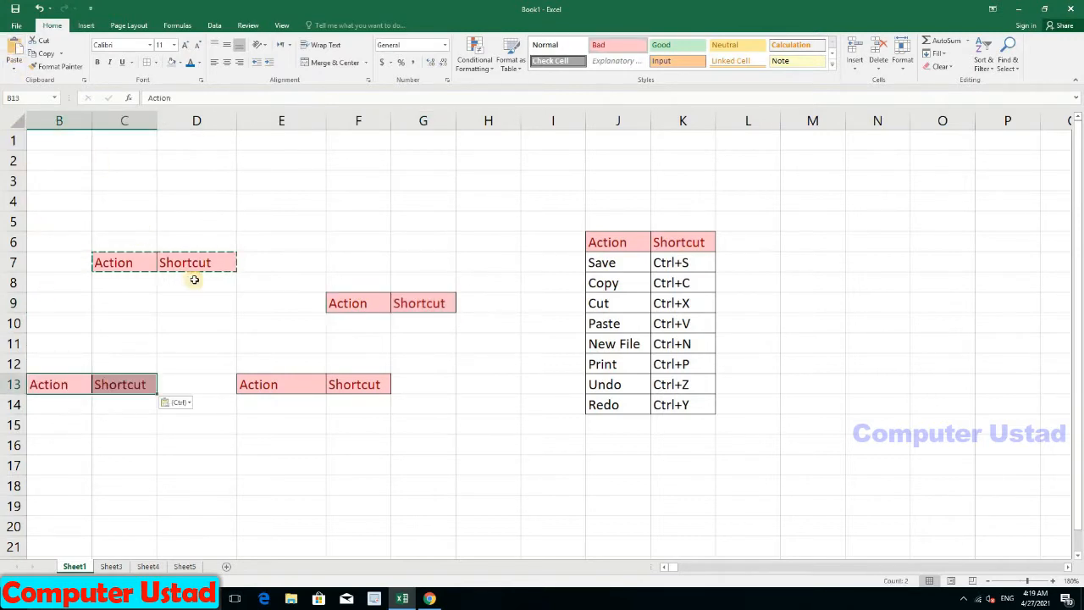
click(184, 345)
click(210, 367)
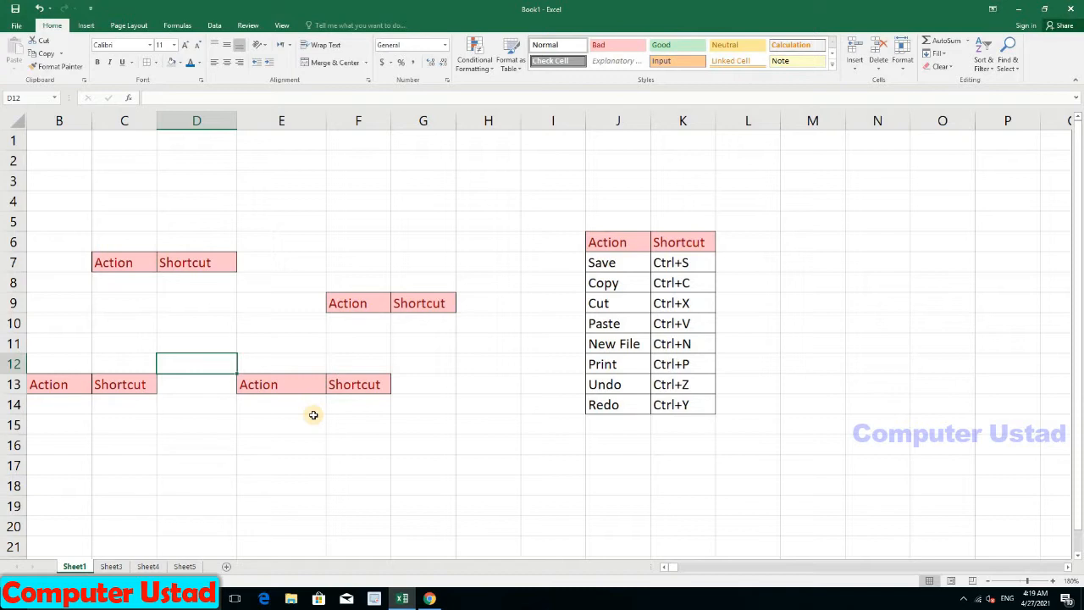
key(Up)
key(ctrl+z)
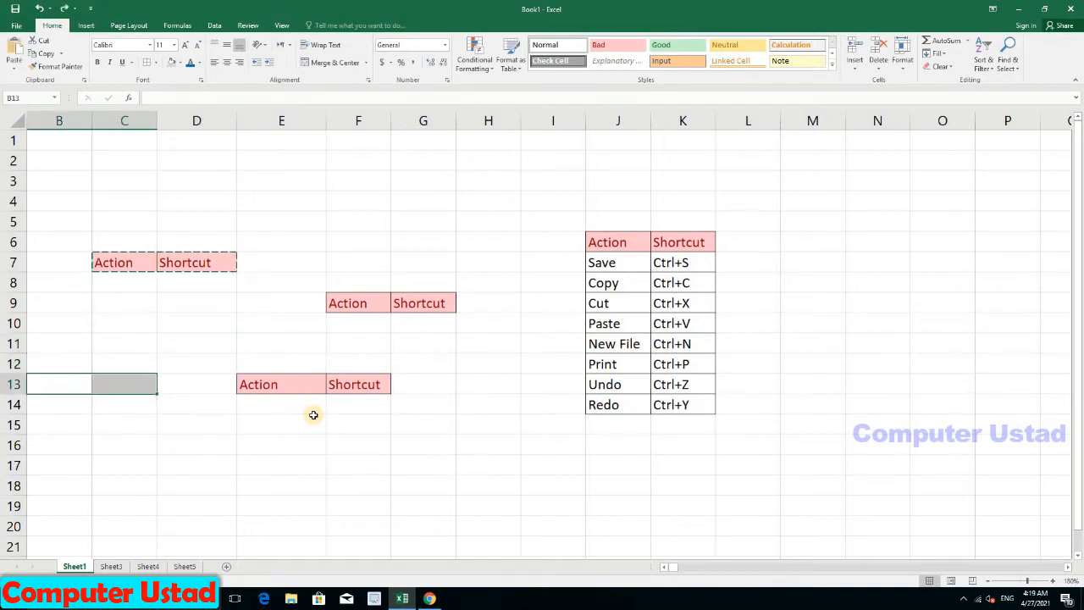
key(ctrl+z)
key(ctrl+z)
key(ctrl+z)
key(ctrl+z)
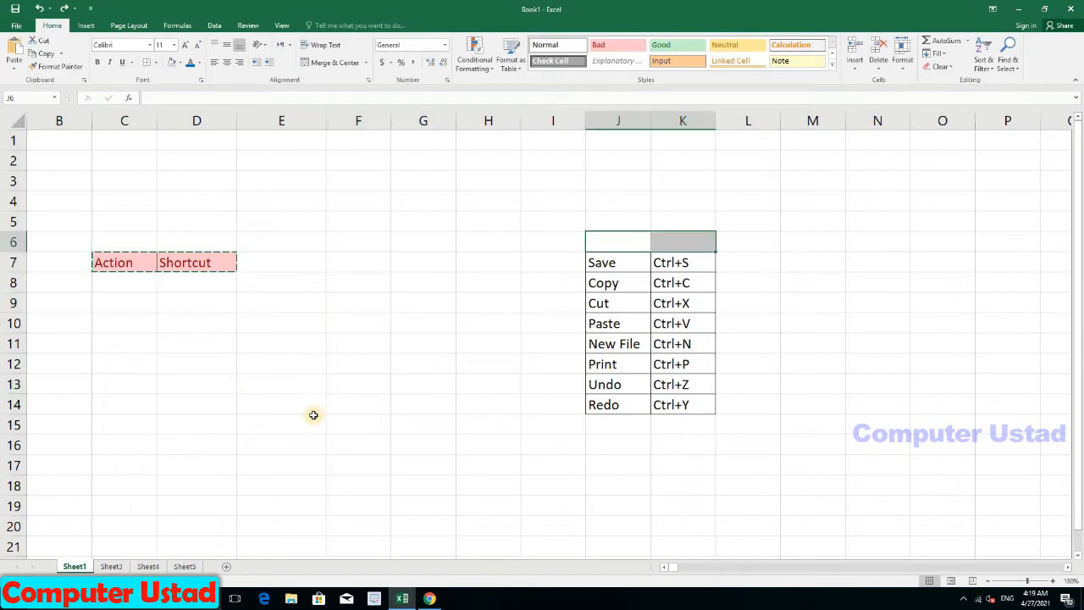
Step: Make the J6:K6 header bold, italic, underlined and green, then select the shortcut rows
click(53, 68)
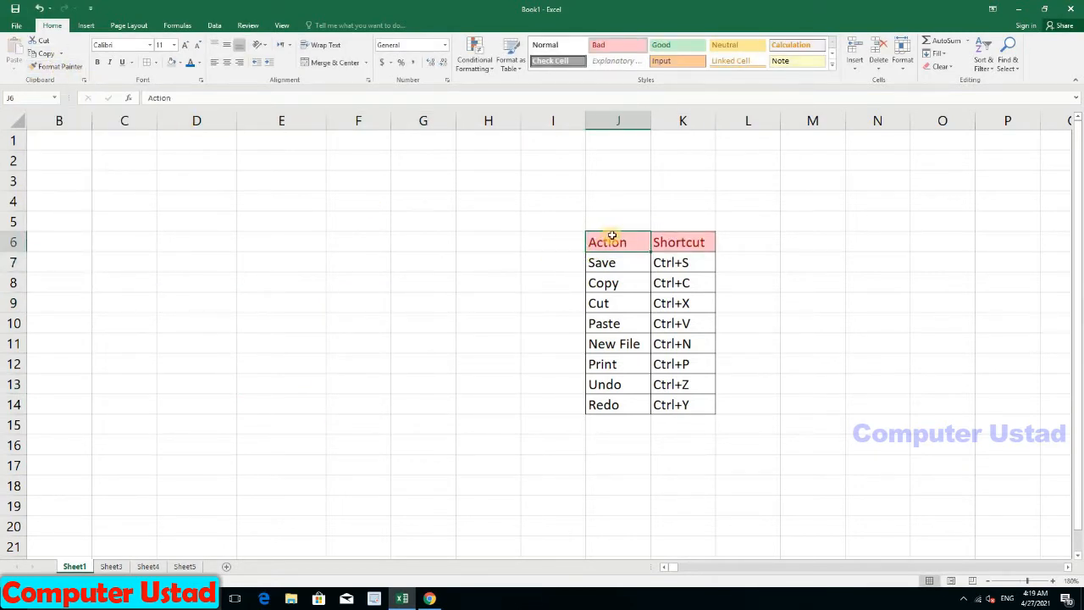
drag(643, 243, 666, 242)
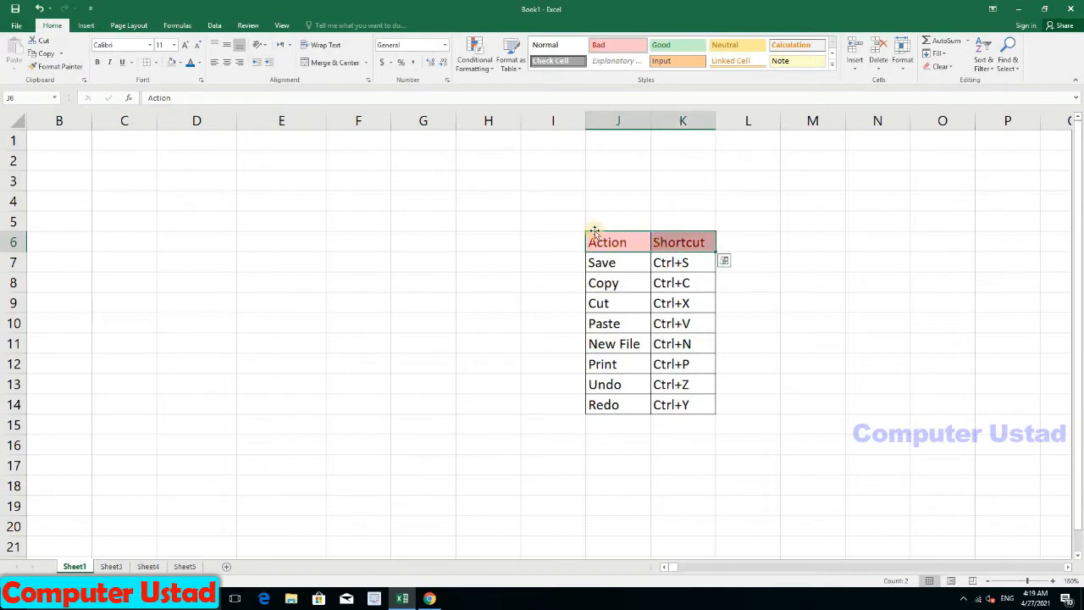
click(101, 65)
click(115, 64)
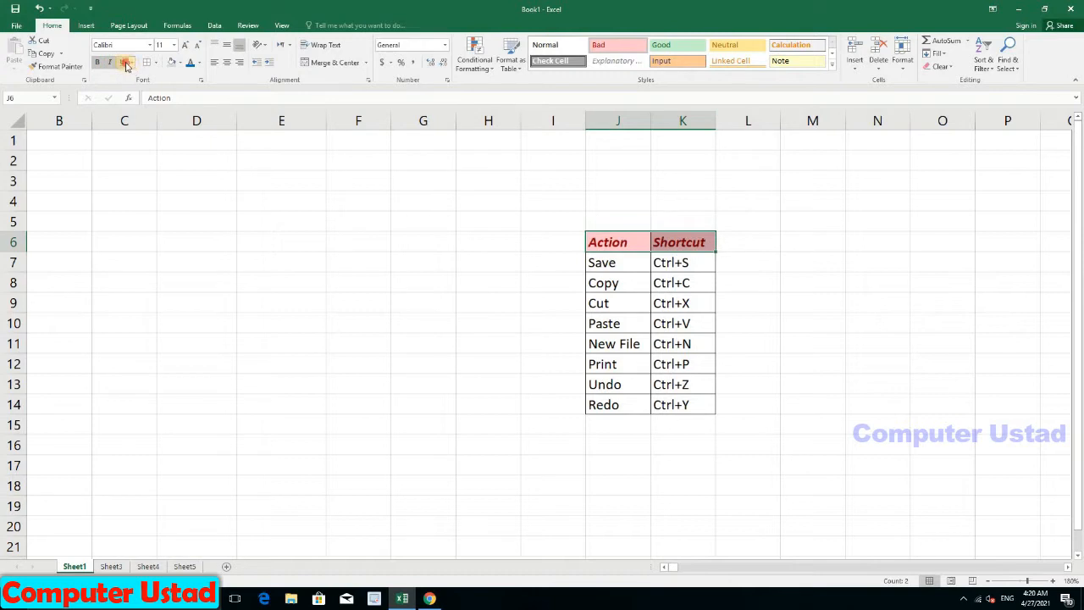
click(125, 64)
click(200, 68)
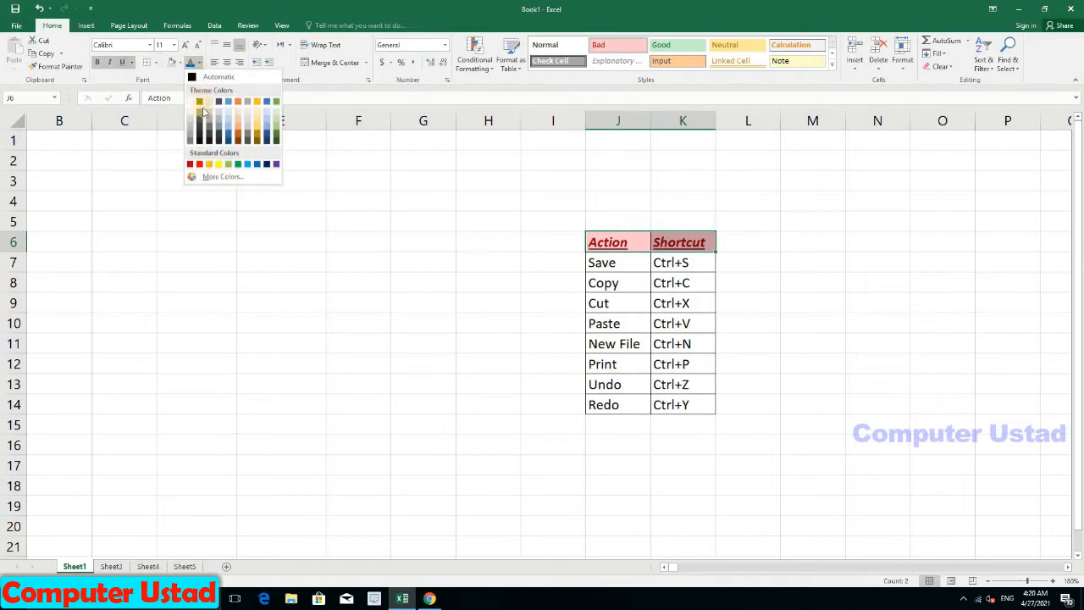
click(216, 163)
click(614, 243)
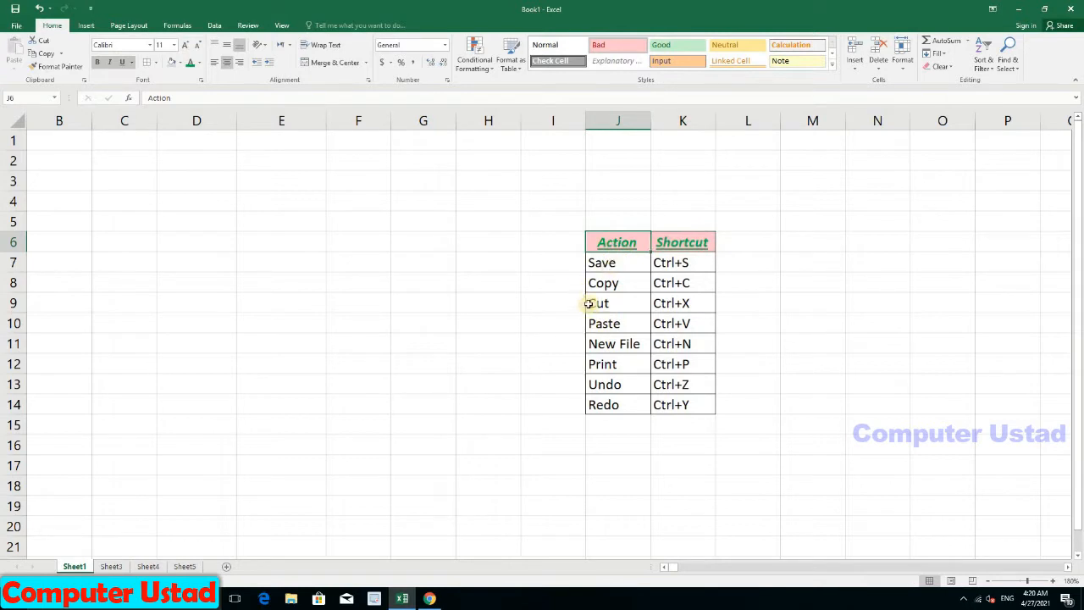
drag(595, 263, 675, 402)
Step: Copy the shortcut rows and paste them starting at C7
key(ctrl+c)
drag(110, 259, 271, 407)
key(ctrl+v)
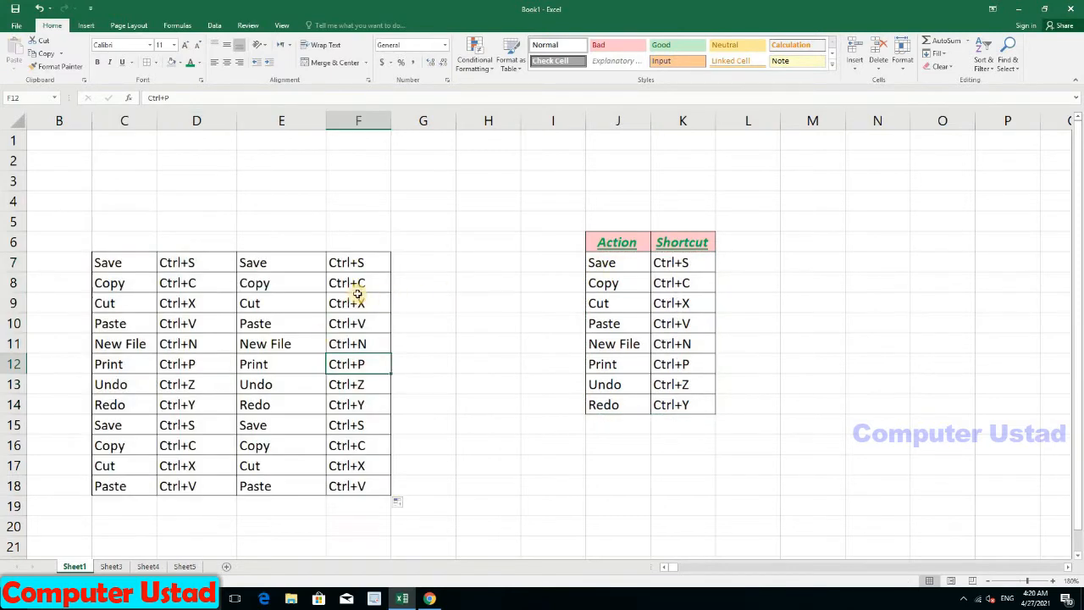
Step: Set the Action header in J6 to 12-point Bauhaus 93
click(637, 242)
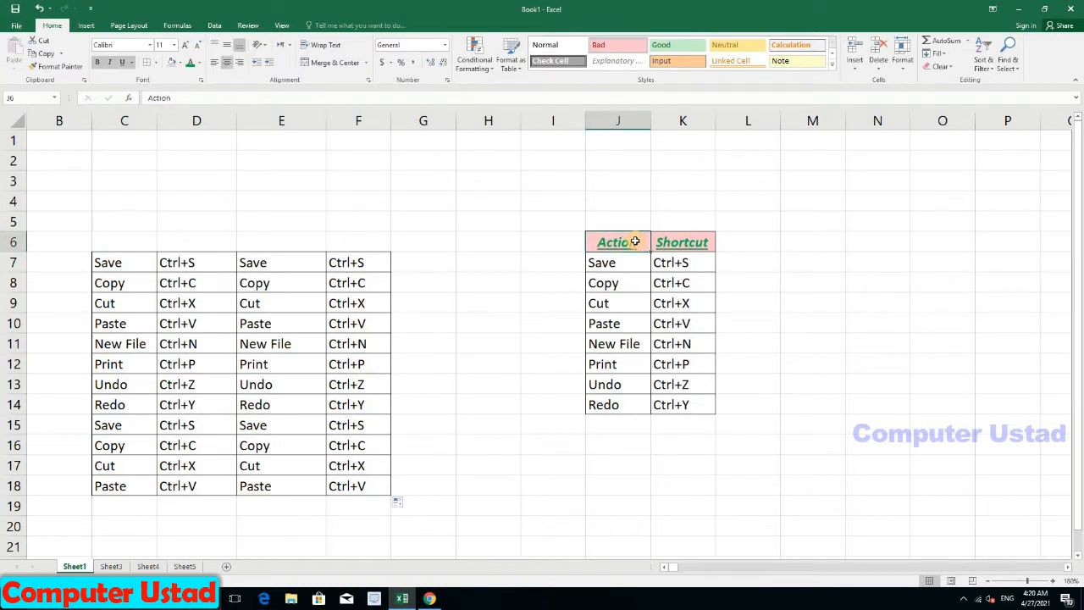
click(185, 47)
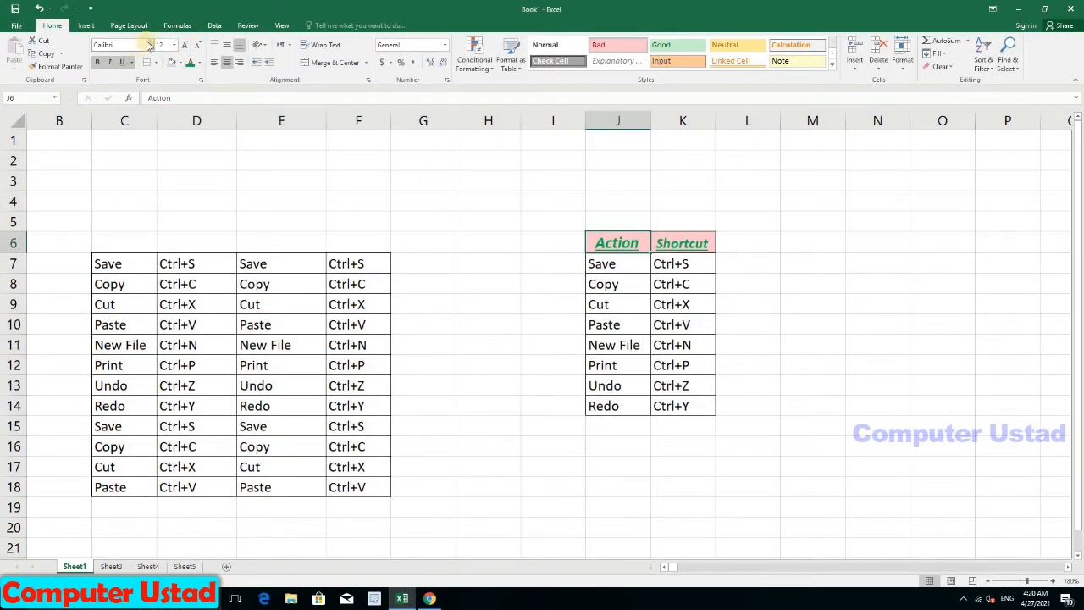
click(149, 45)
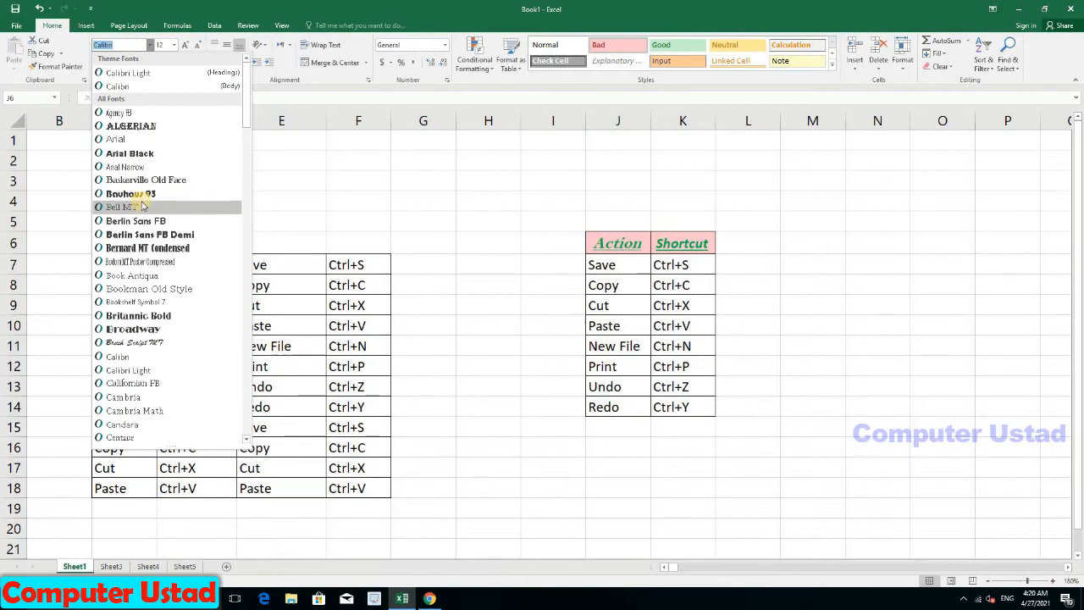
click(135, 194)
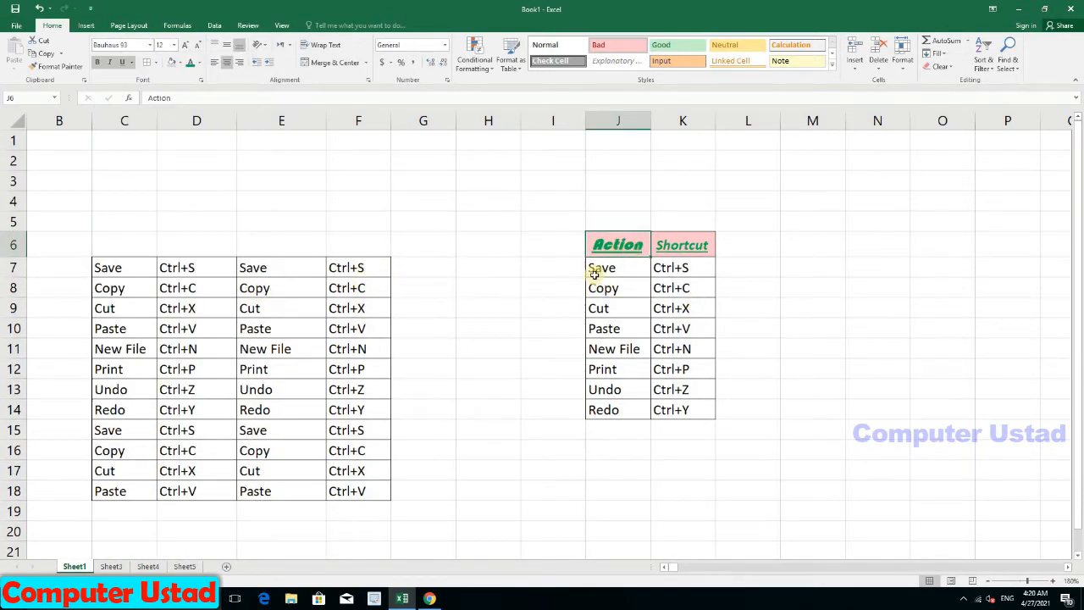
click(681, 253)
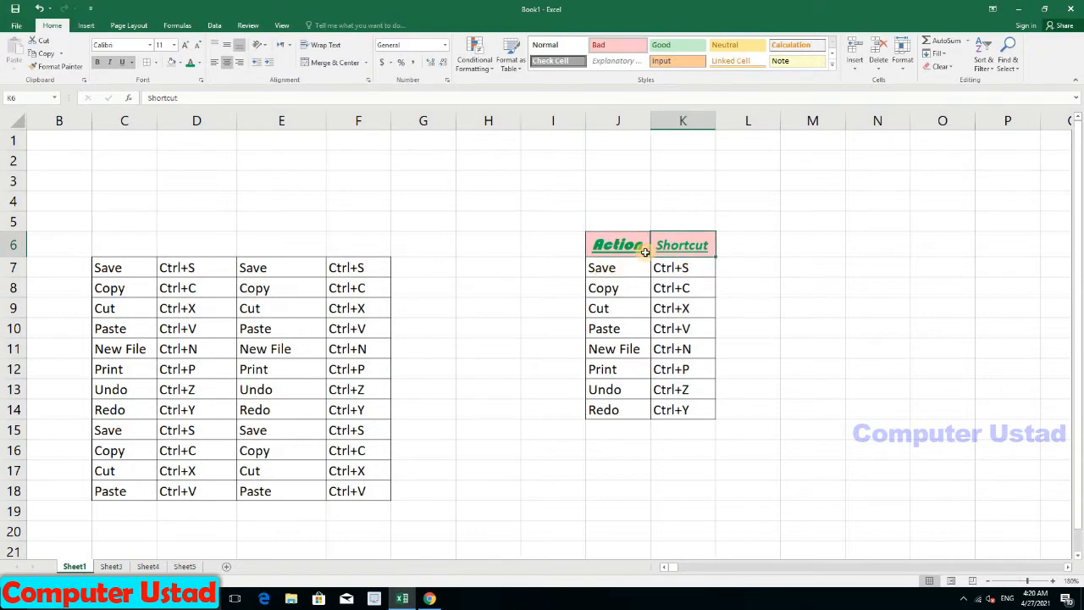
click(635, 251)
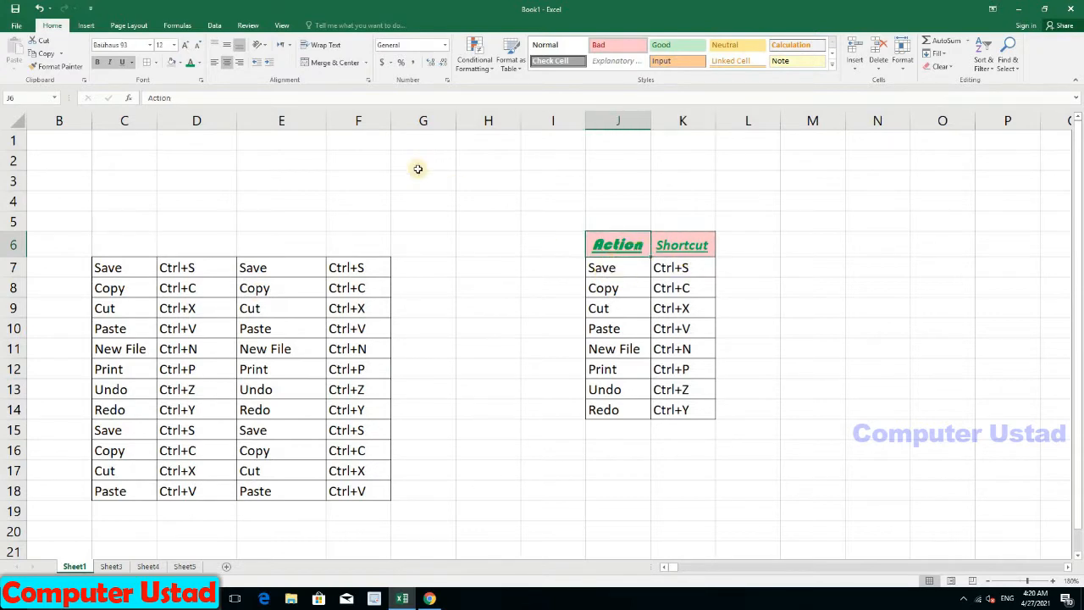
Step: Copy J6's style onto E7, then copy E7's formatting back onto J6
click(77, 68)
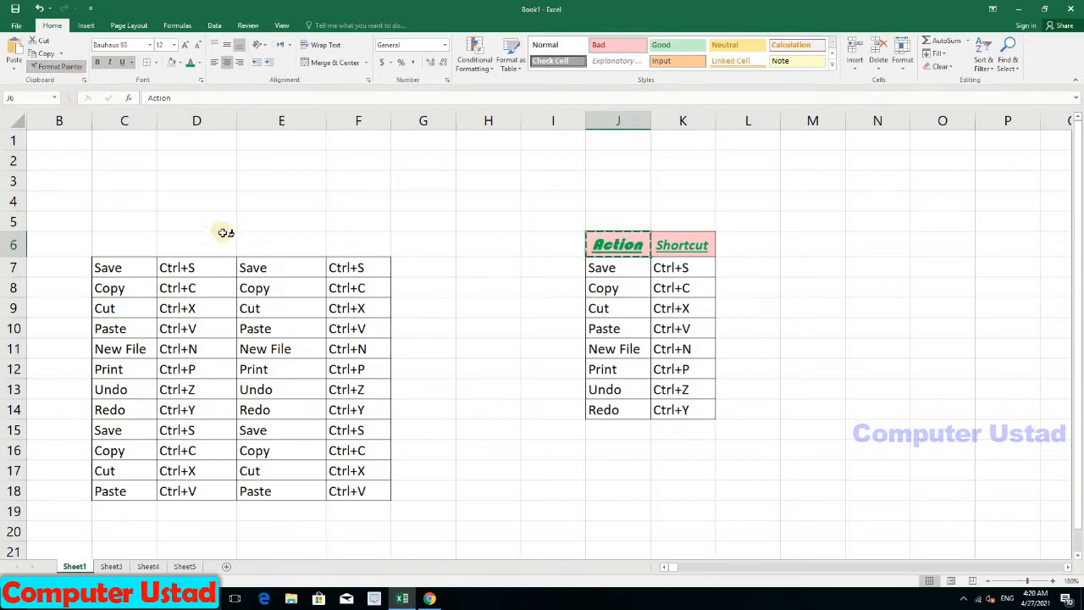
click(273, 267)
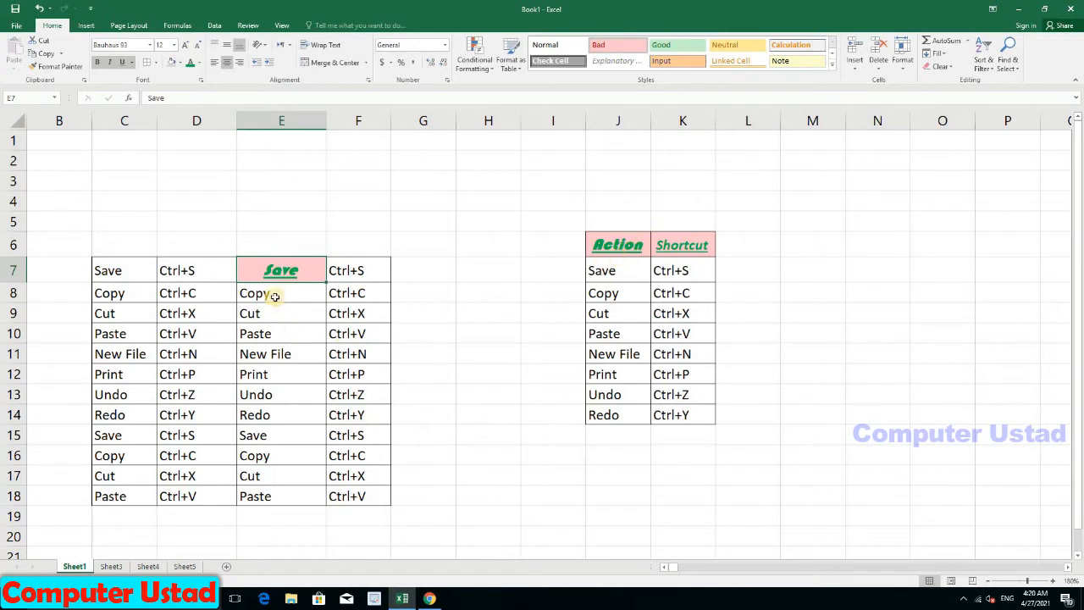
click(55, 66)
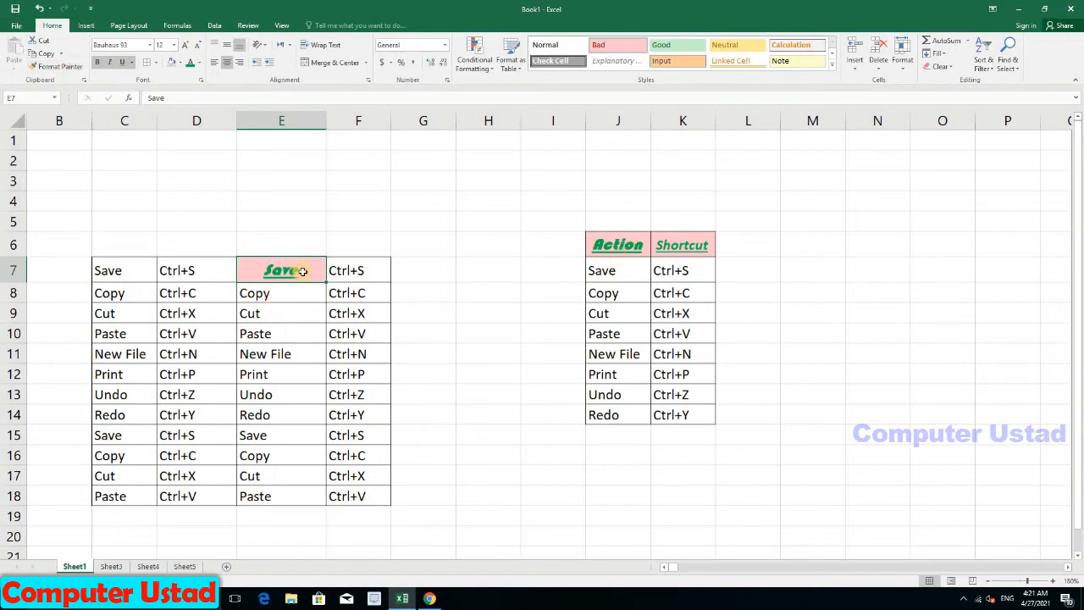
click(618, 249)
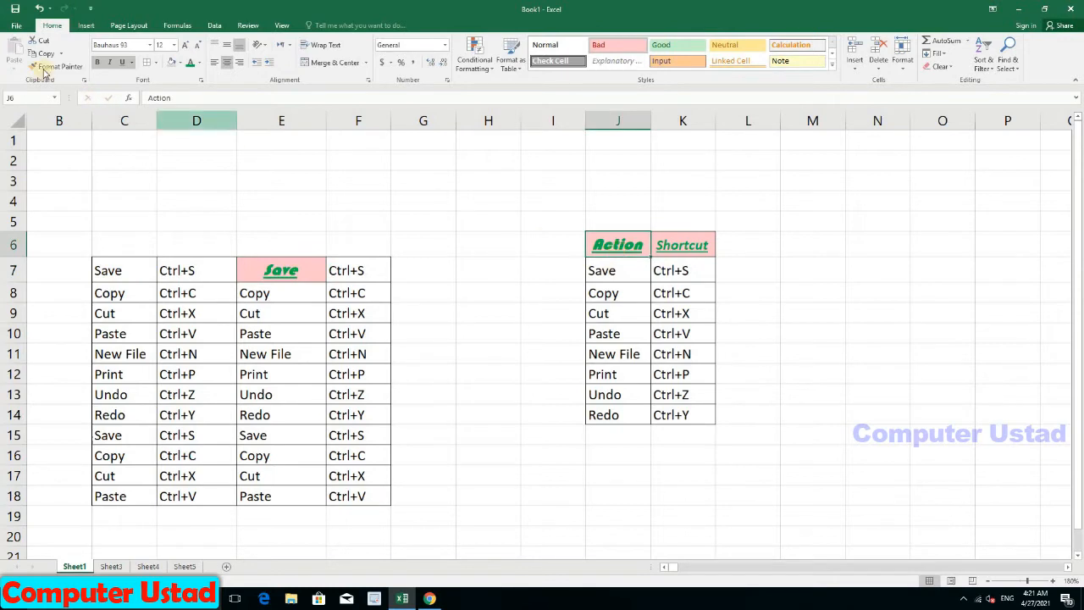
click(74, 72)
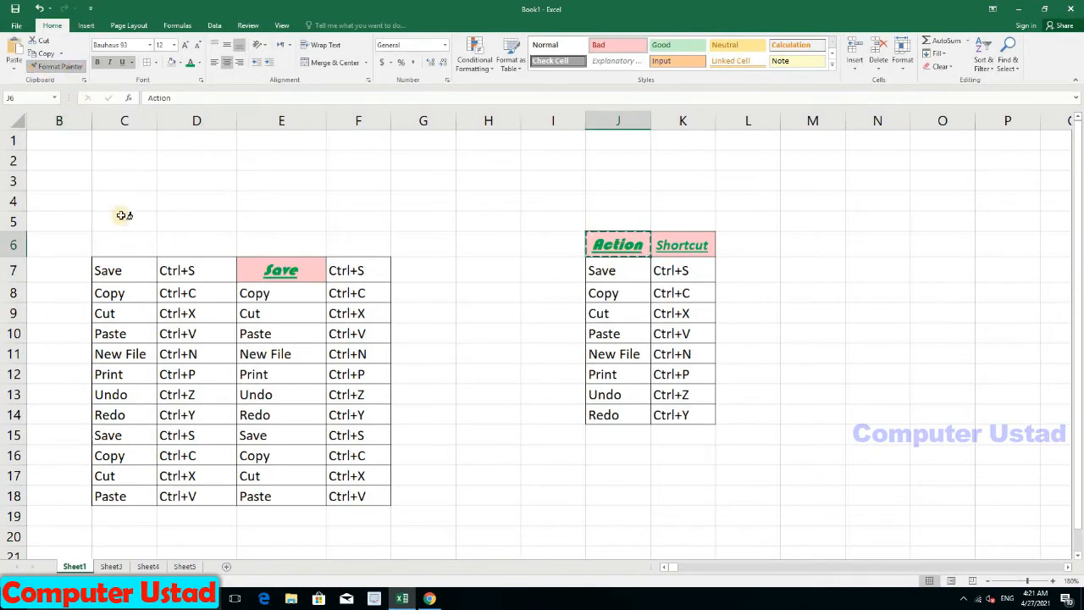
Step: Paint the header style onto D8, D10, E10, F10, F9, C7, C8 and C11:F18
click(186, 293)
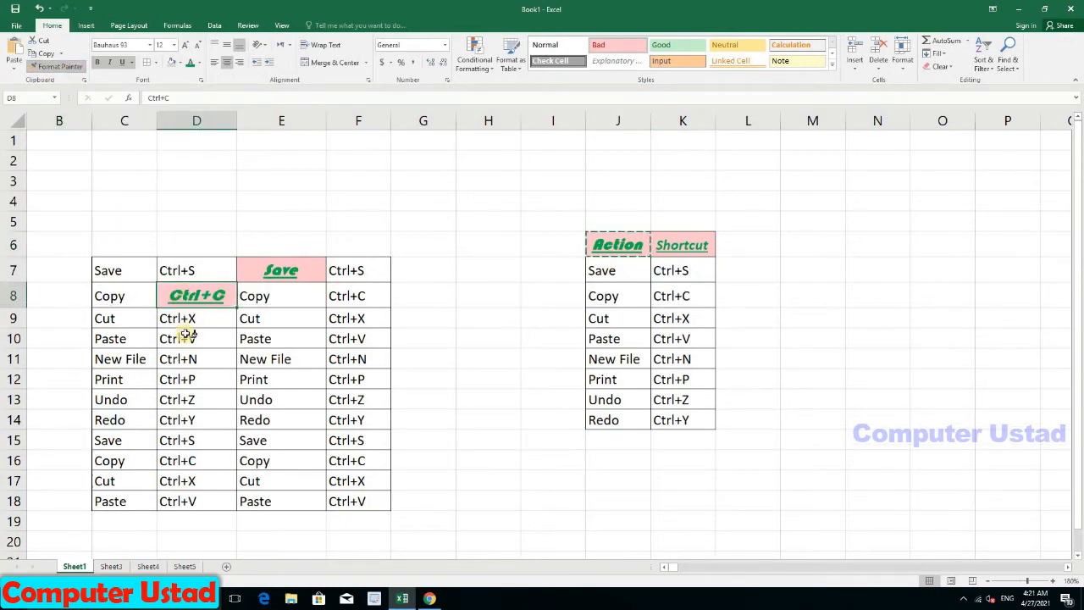
click(186, 337)
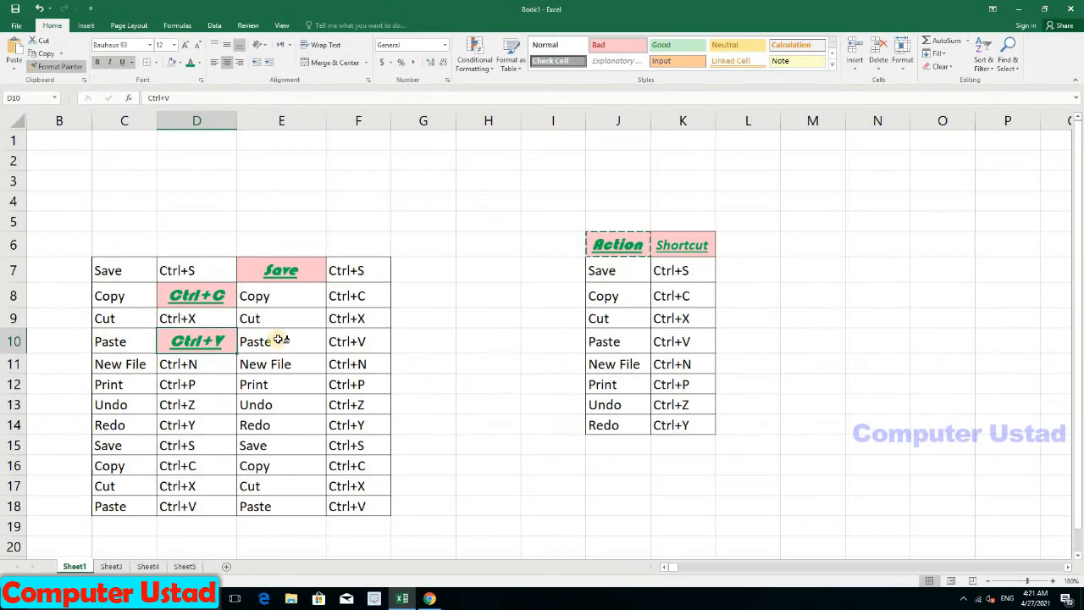
click(279, 340)
click(343, 341)
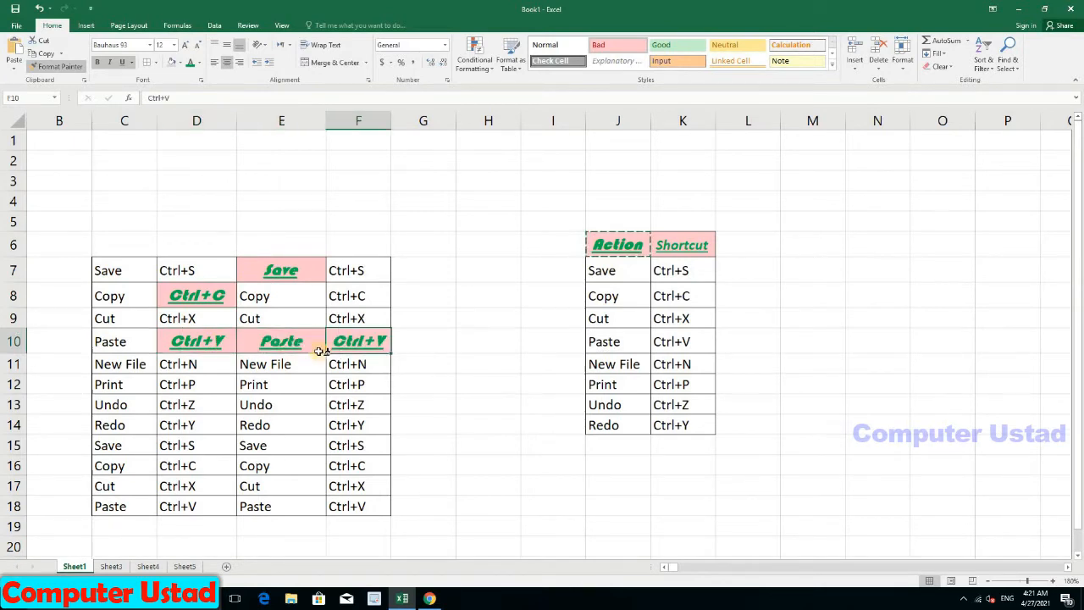
click(348, 315)
click(105, 270)
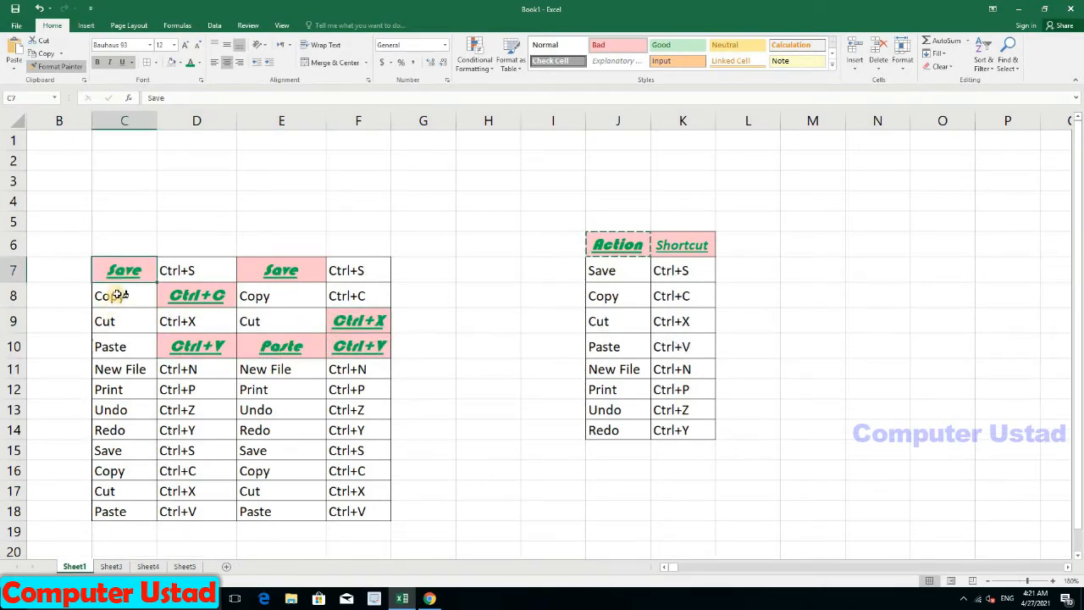
click(119, 295)
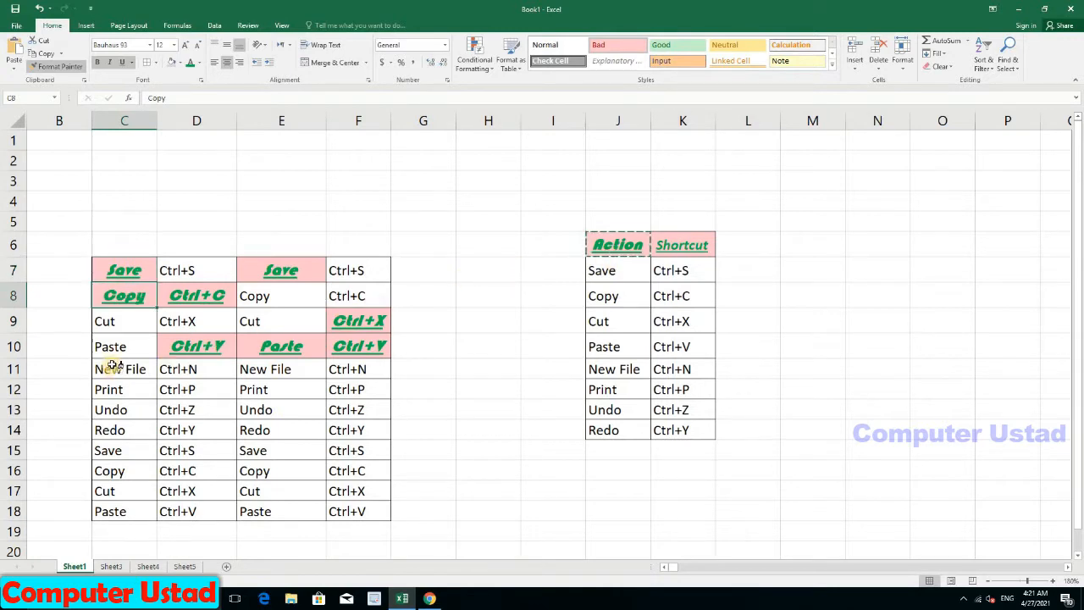
mouse_move(116, 362)
mouse_down()
mouse_move(271, 443)
mouse_move(343, 506)
mouse_up()
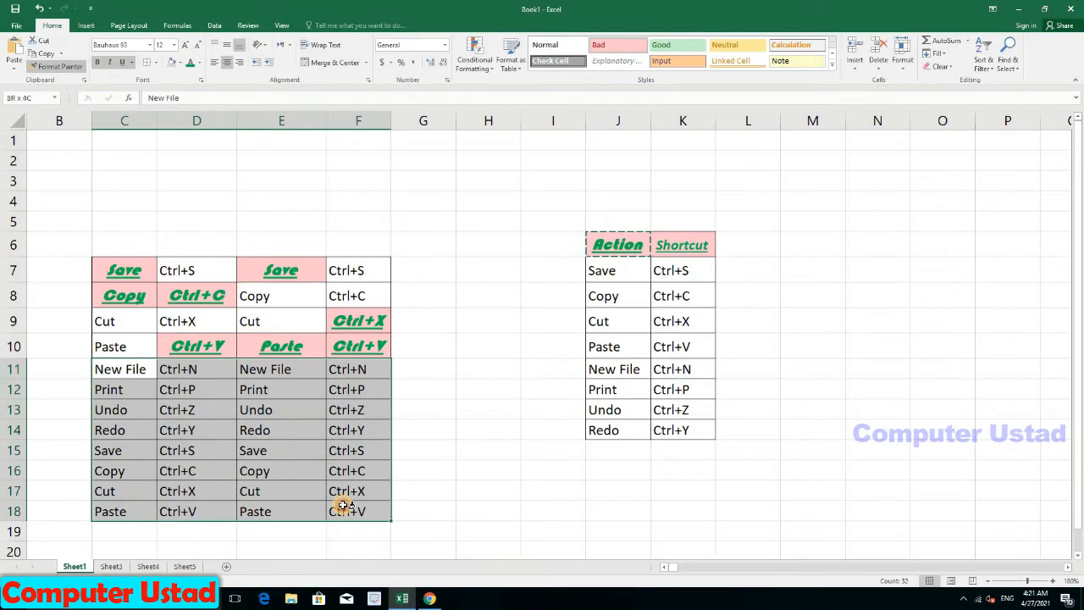
drag(343, 506, 343, 507)
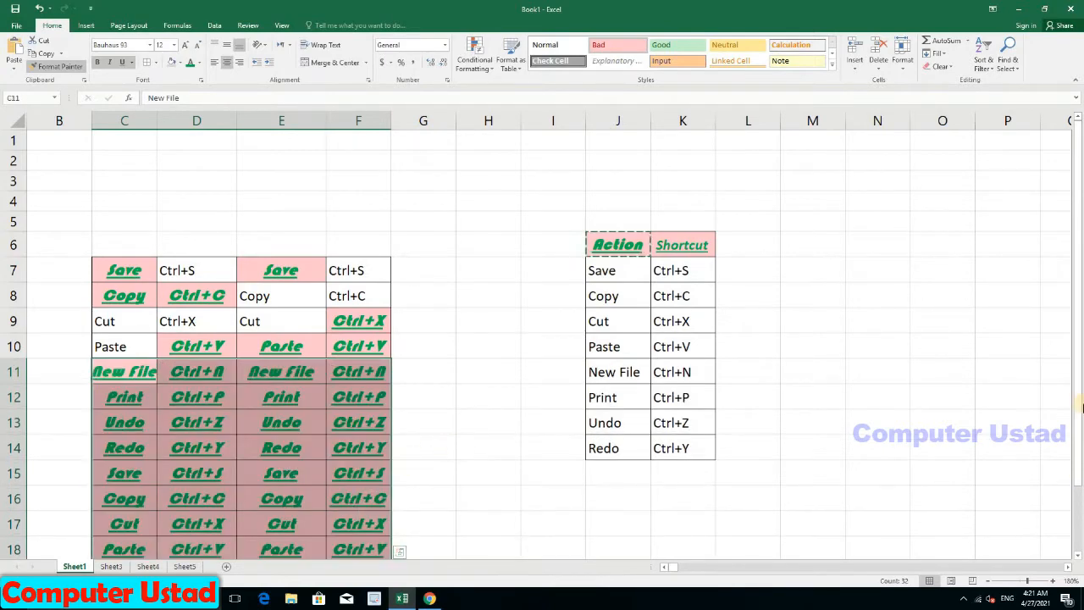
Step: Paint the header style onto J11:K14, J7 and K9, then turn Format Painter off
drag(1073, 404, 1079, 458)
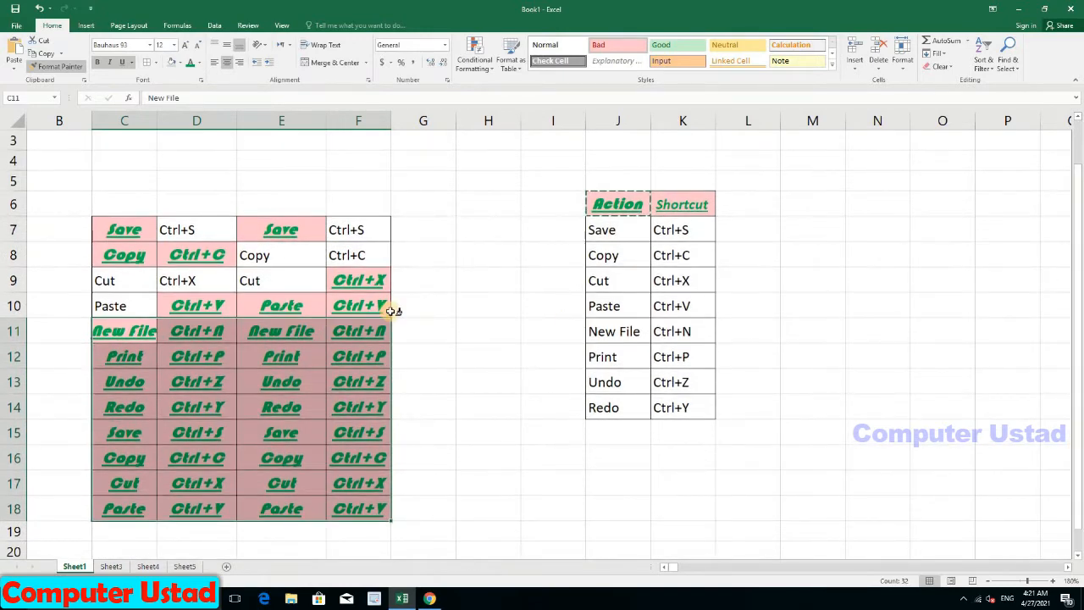
mouse_move(602, 324)
mouse_down()
mouse_move(635, 346)
mouse_move(667, 408)
mouse_up()
click(618, 234)
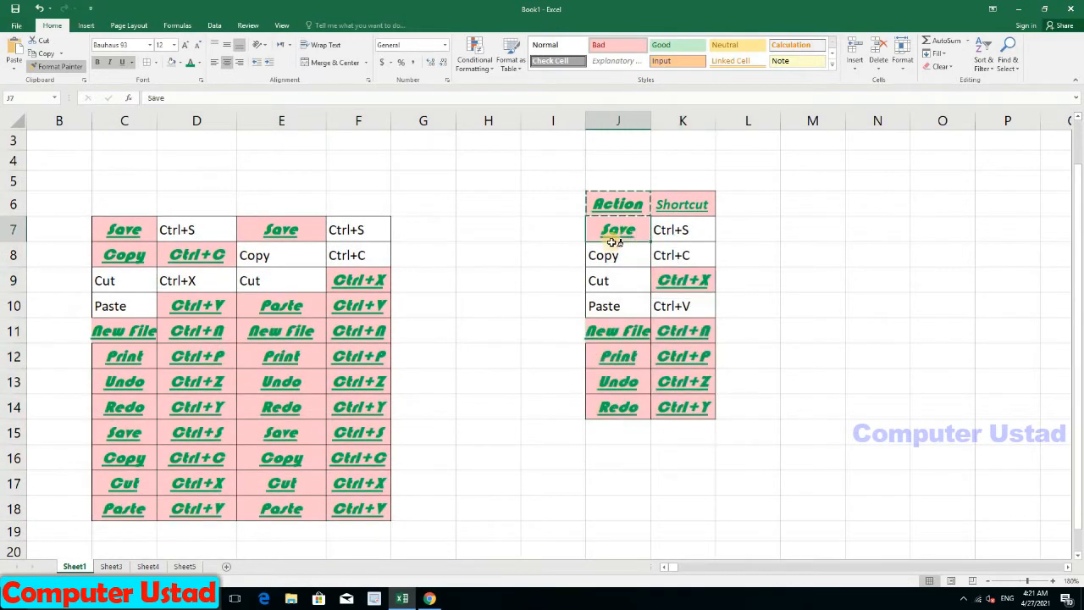
click(683, 281)
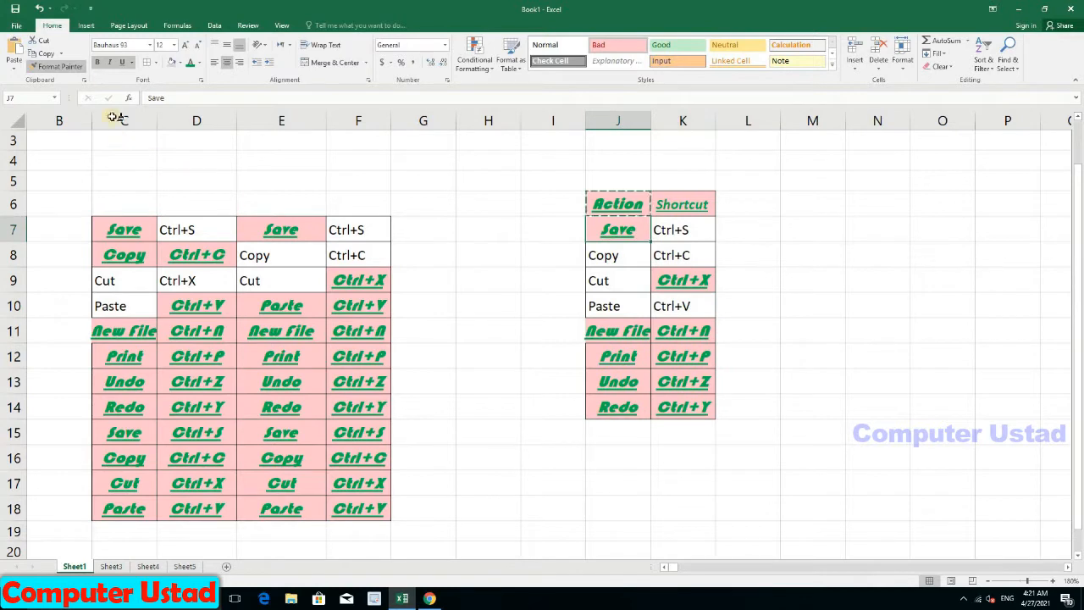
click(74, 70)
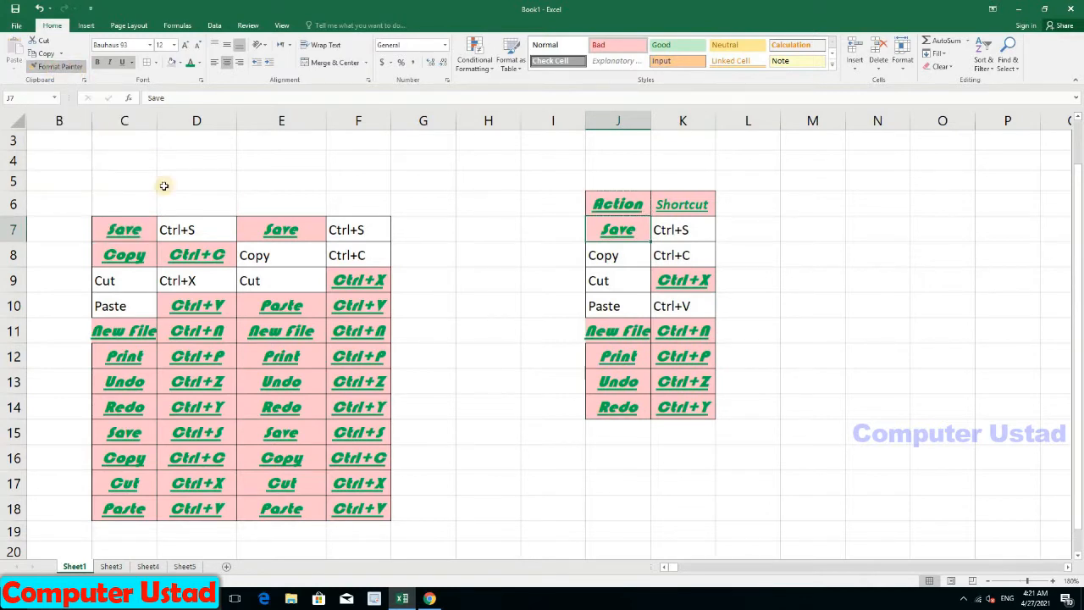
Step: Select various cells around the left table
click(405, 242)
click(363, 227)
click(347, 252)
click(370, 281)
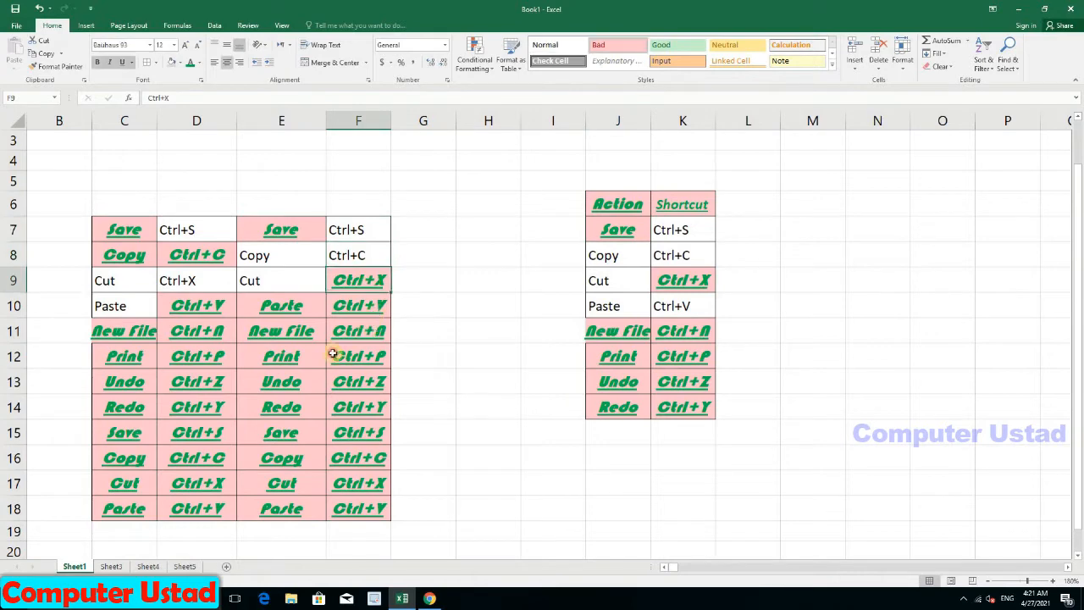
click(196, 382)
click(133, 380)
click(286, 380)
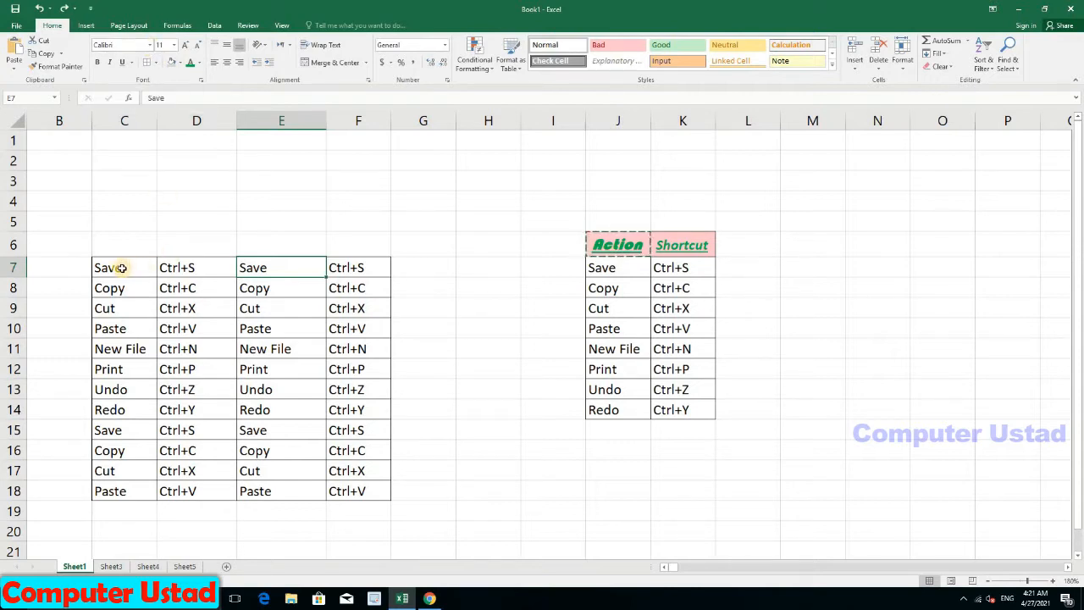
Step: Apply the Arial Black font to C7:F12
drag(122, 268, 343, 369)
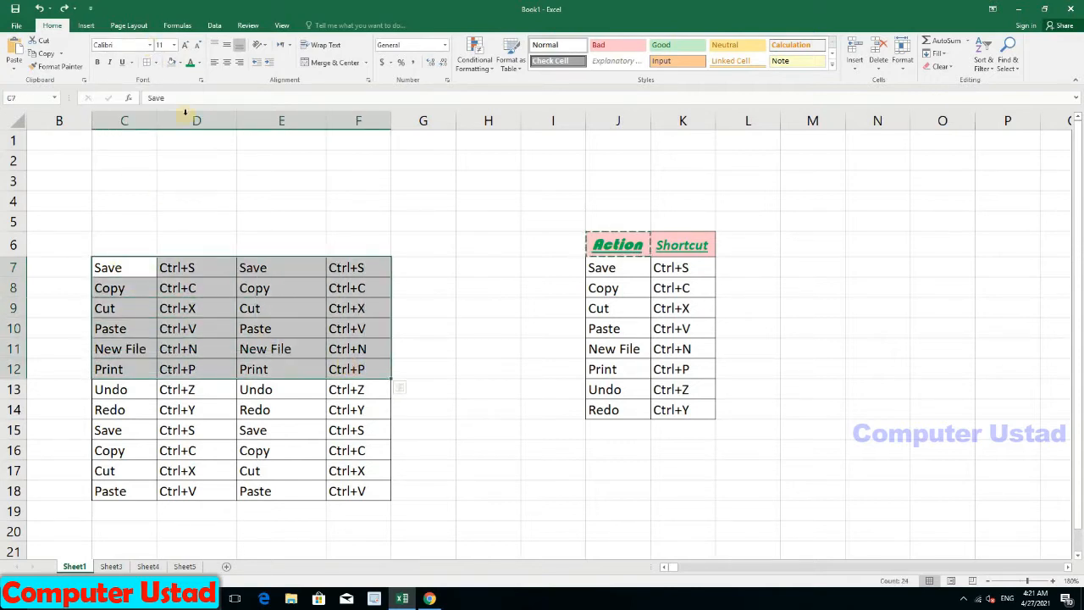
click(153, 45)
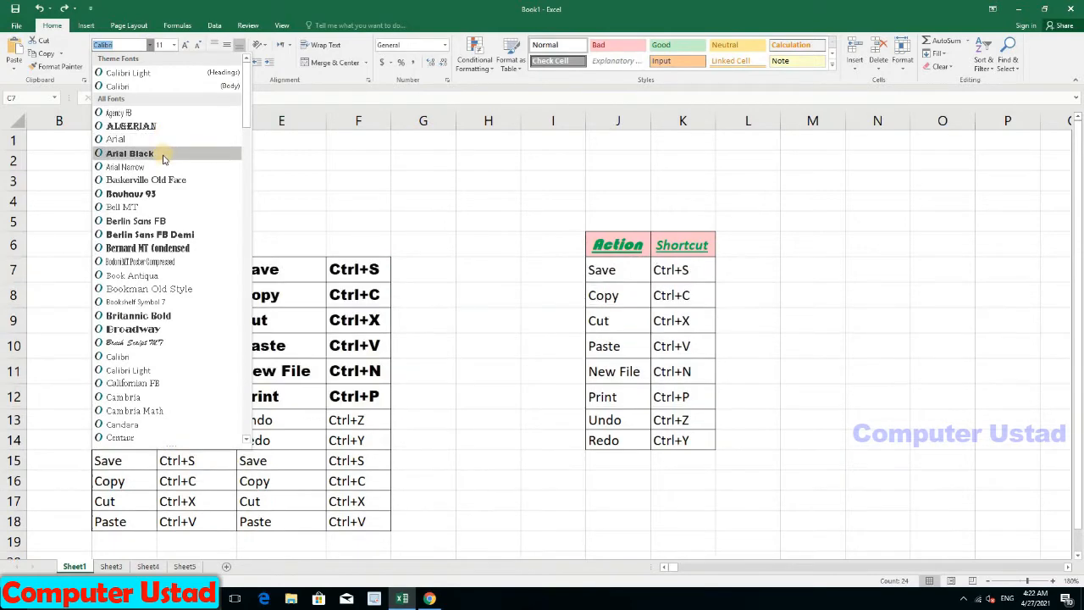
click(164, 159)
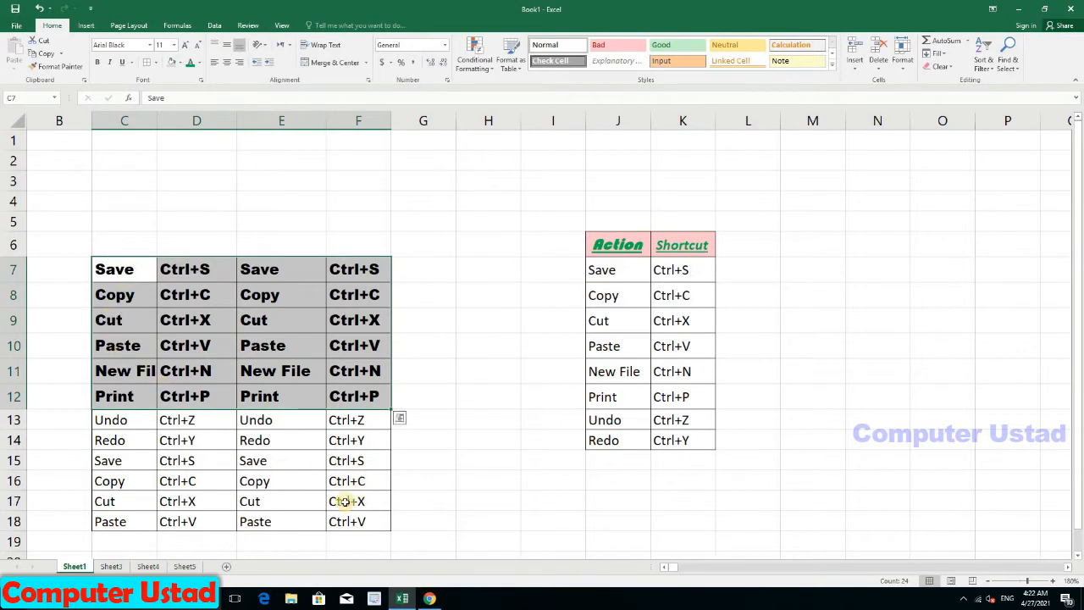
click(253, 491)
click(633, 370)
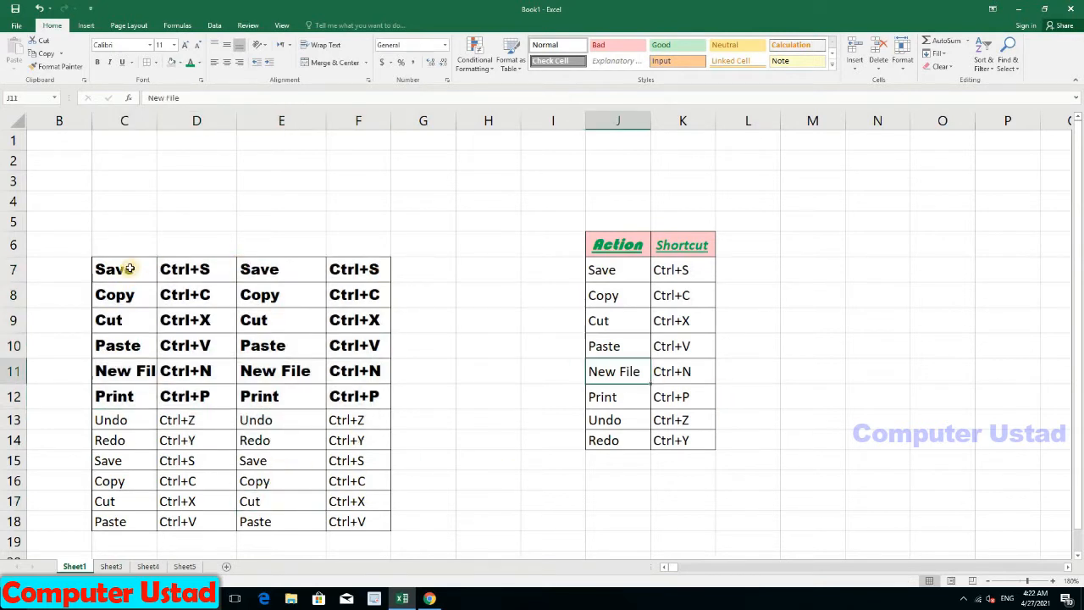
Step: Change the font of C7:F12 to Ravie, then select E14:E17
click(121, 269)
drag(195, 286, 334, 395)
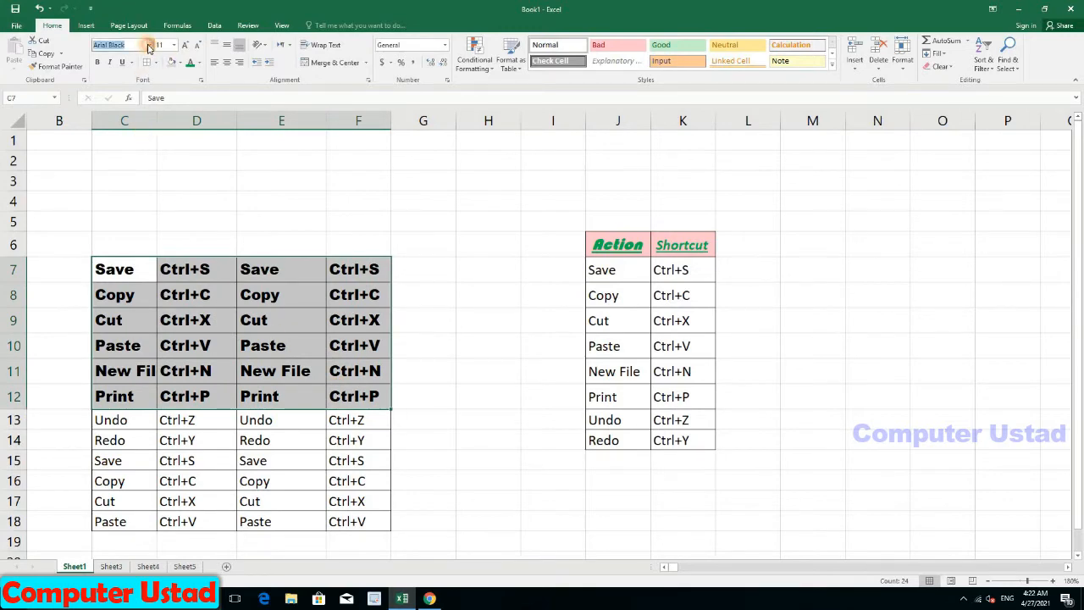
click(149, 44)
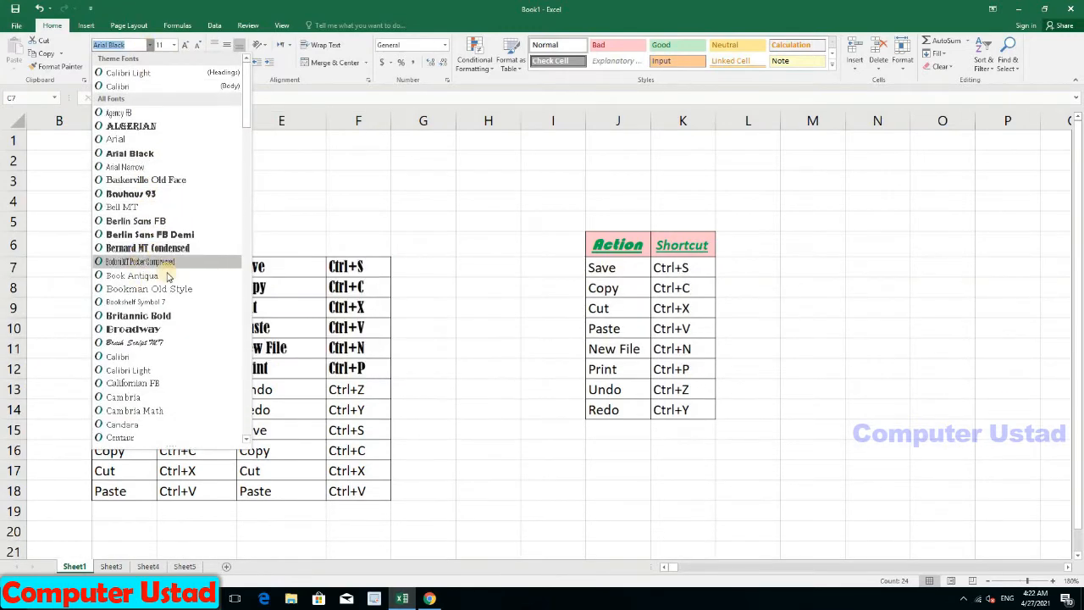
drag(244, 138, 195, 288)
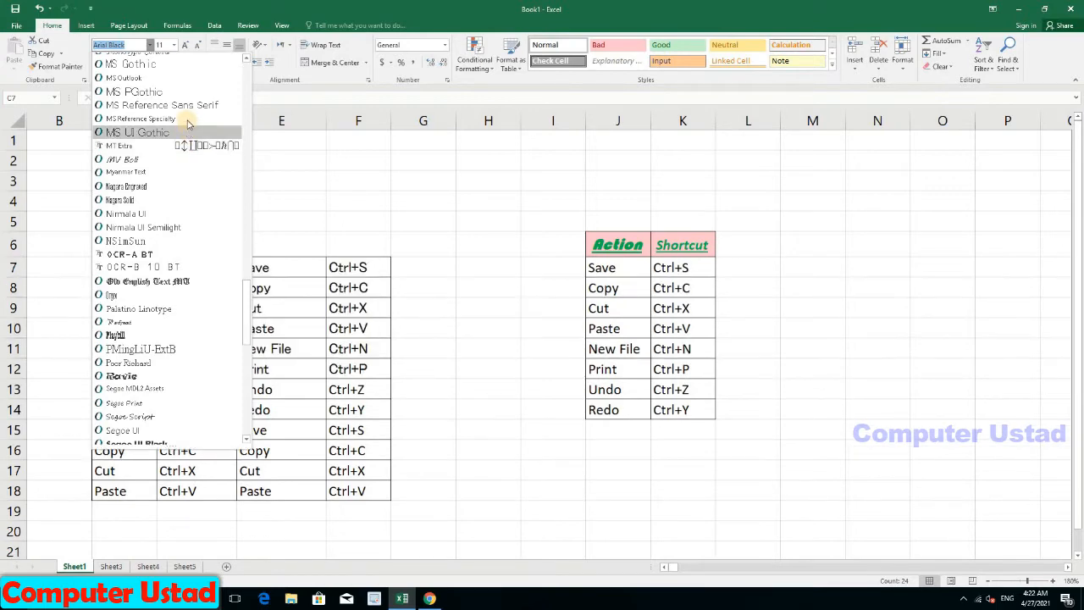
click(149, 384)
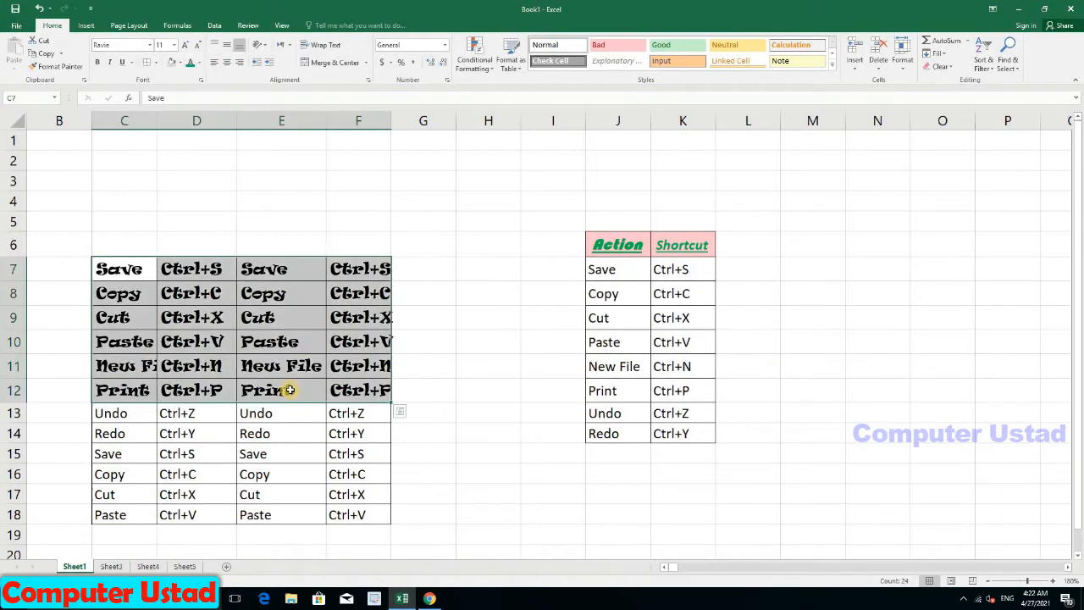
click(271, 432)
shift+click(314, 486)
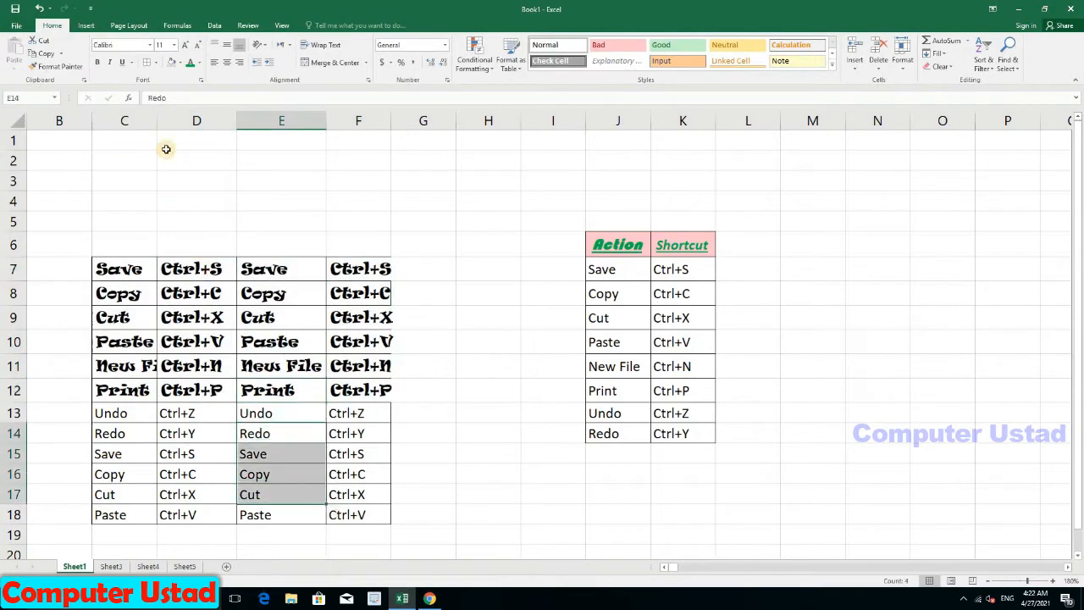
Step: Set E14:E17 to Bernard MT Condensed and D16:D18 to Broadway
click(150, 45)
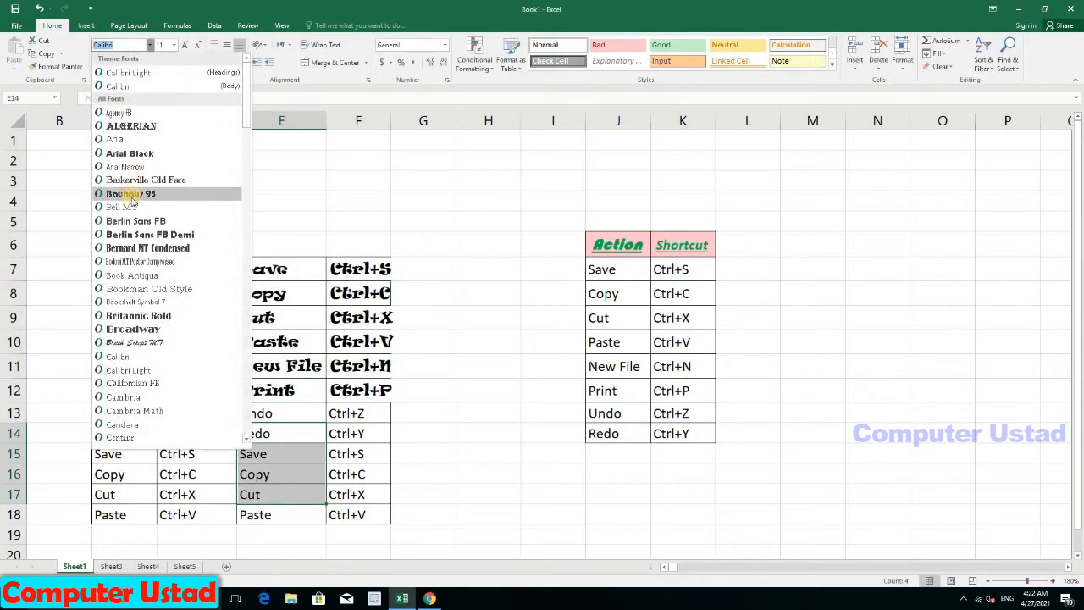
click(129, 248)
drag(162, 474, 178, 514)
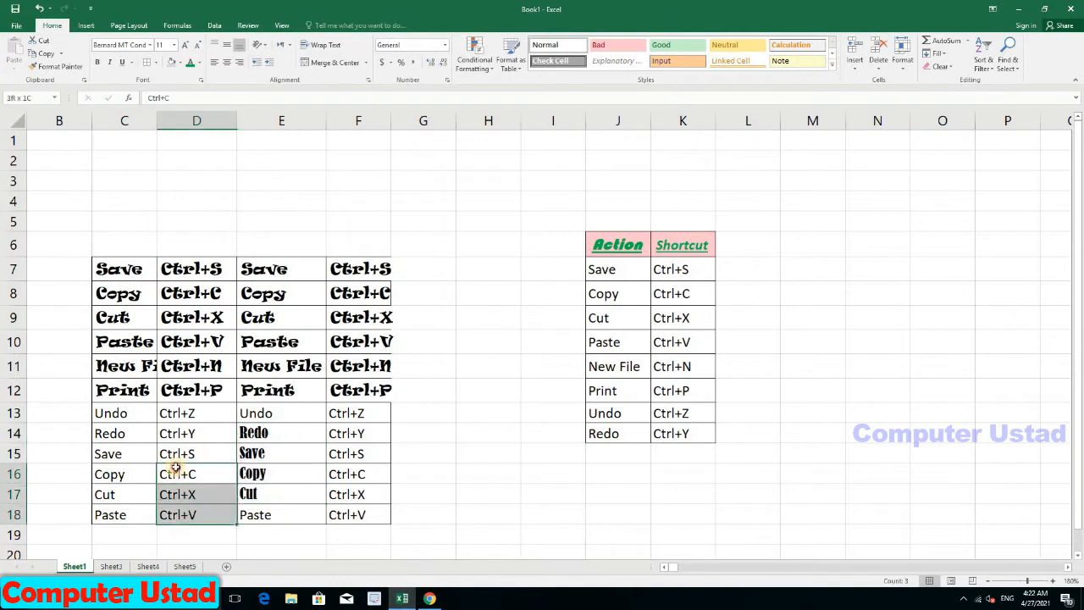
click(151, 46)
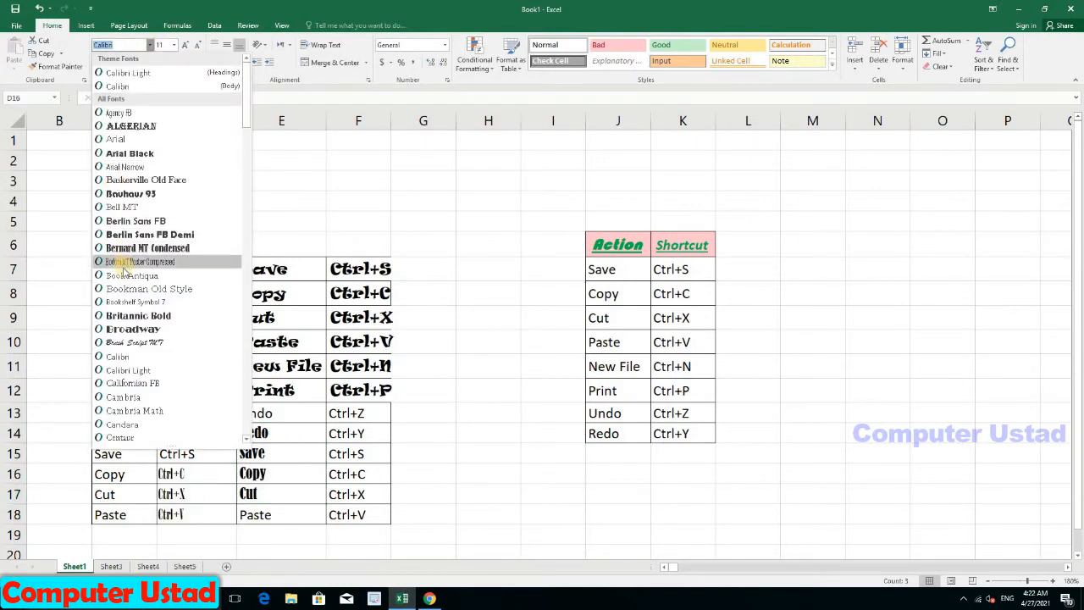
click(113, 332)
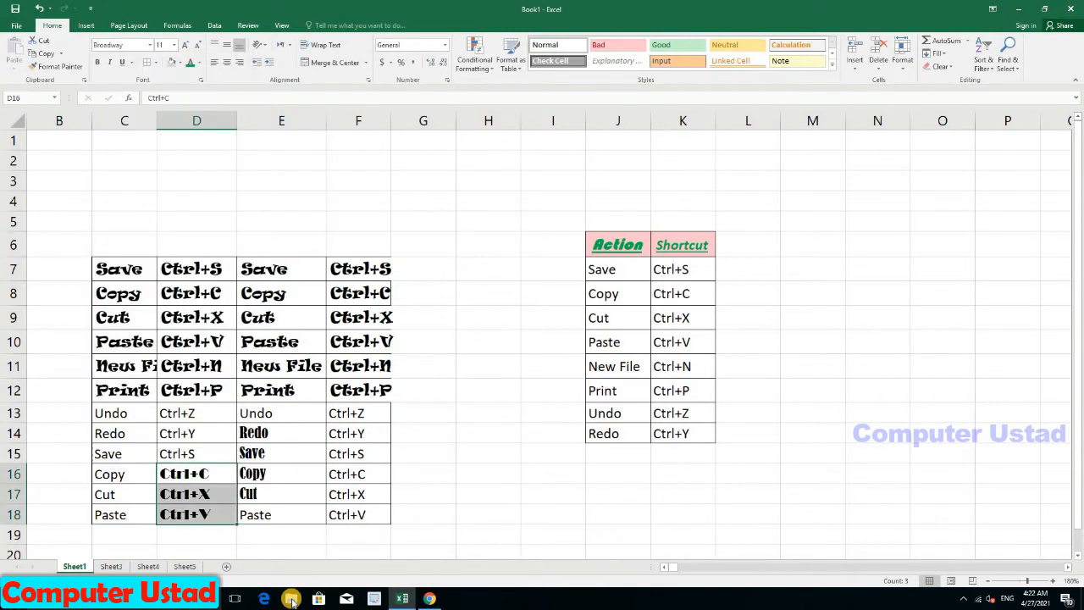
Step: Undo the Broadway font on D16:D18, then select J7:K12
click(369, 447)
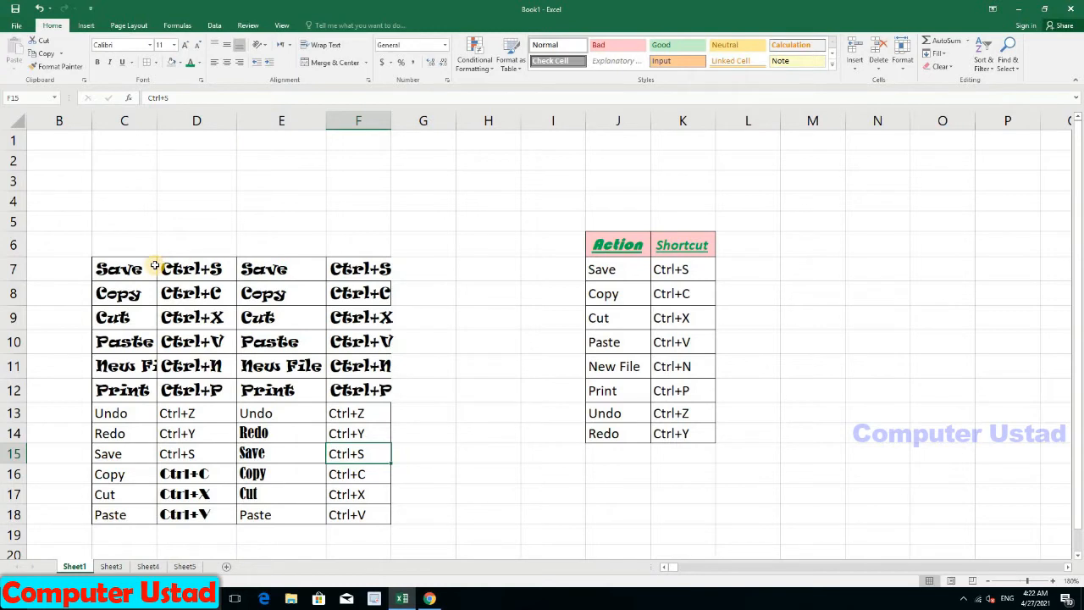
key(ctrl+z)
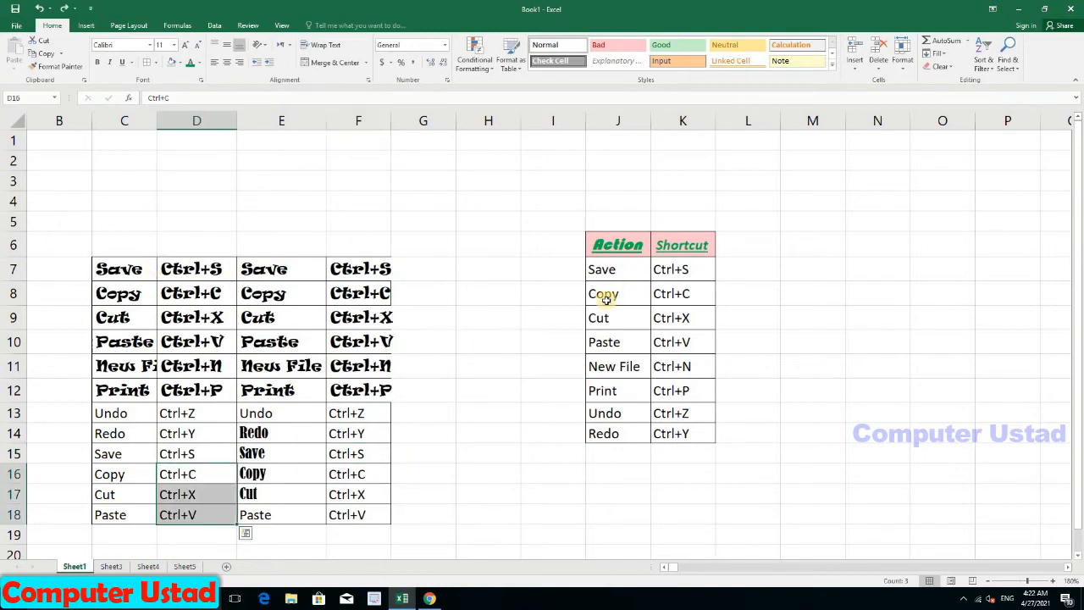
drag(599, 269, 669, 299)
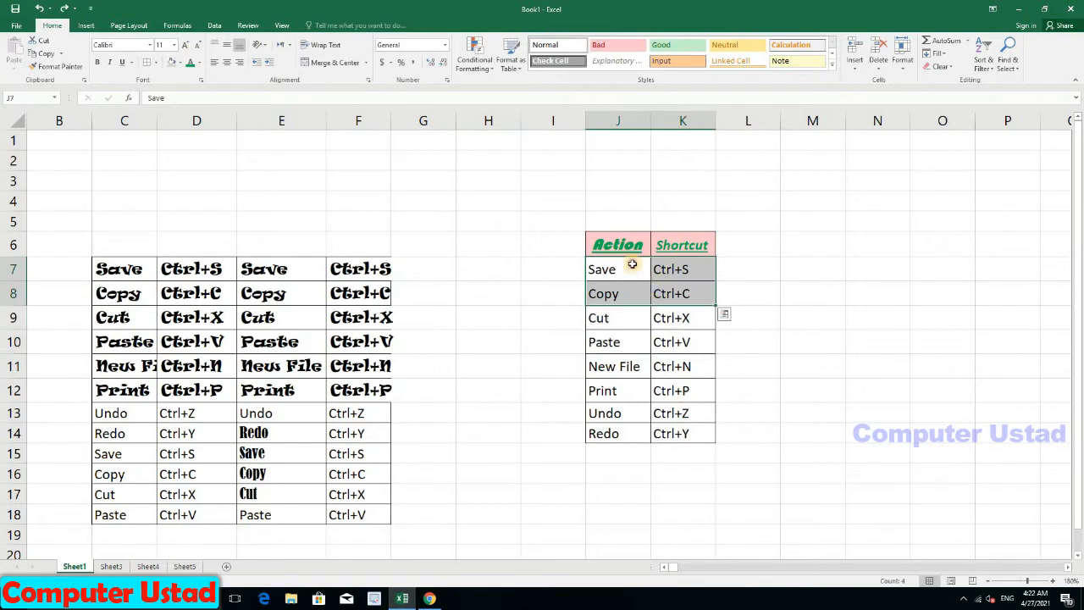
Step: Set the Save cell J7, then all Action and Shortcut entries in J7:K14, to font size 20
click(631, 263)
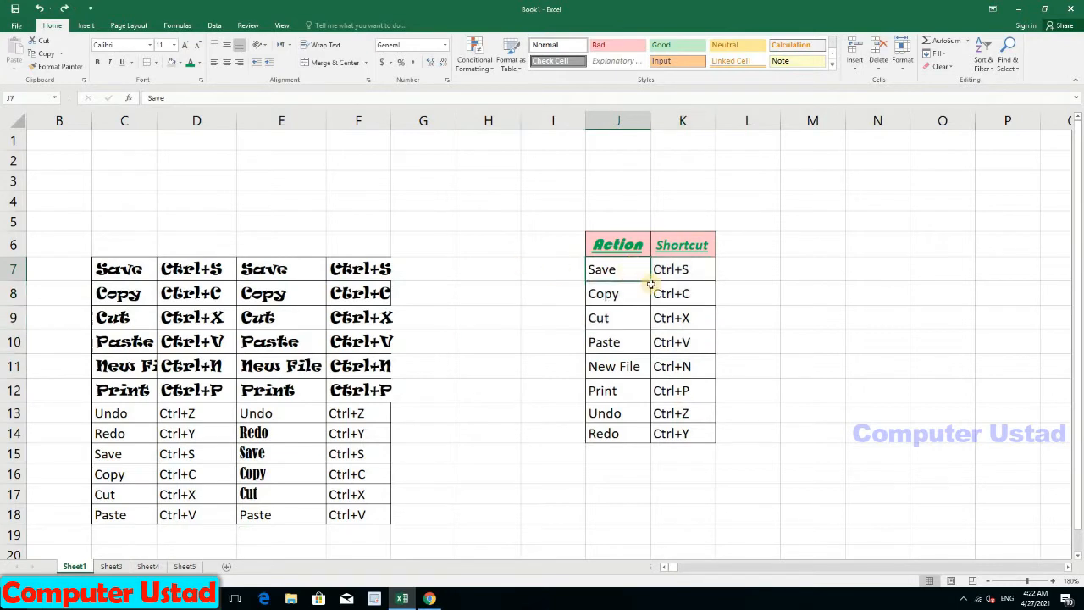
click(175, 48)
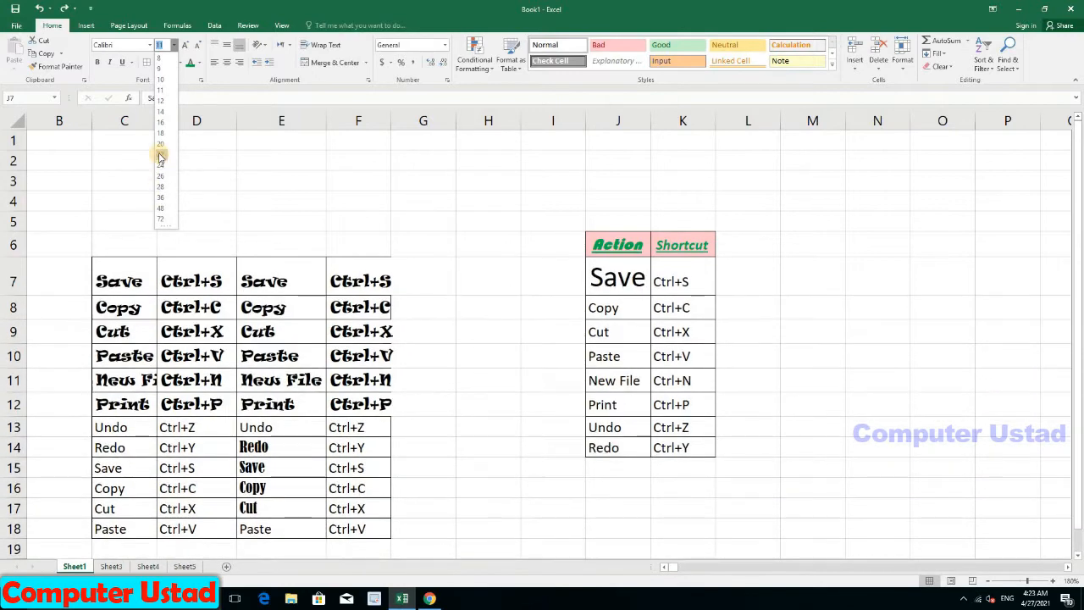
click(160, 147)
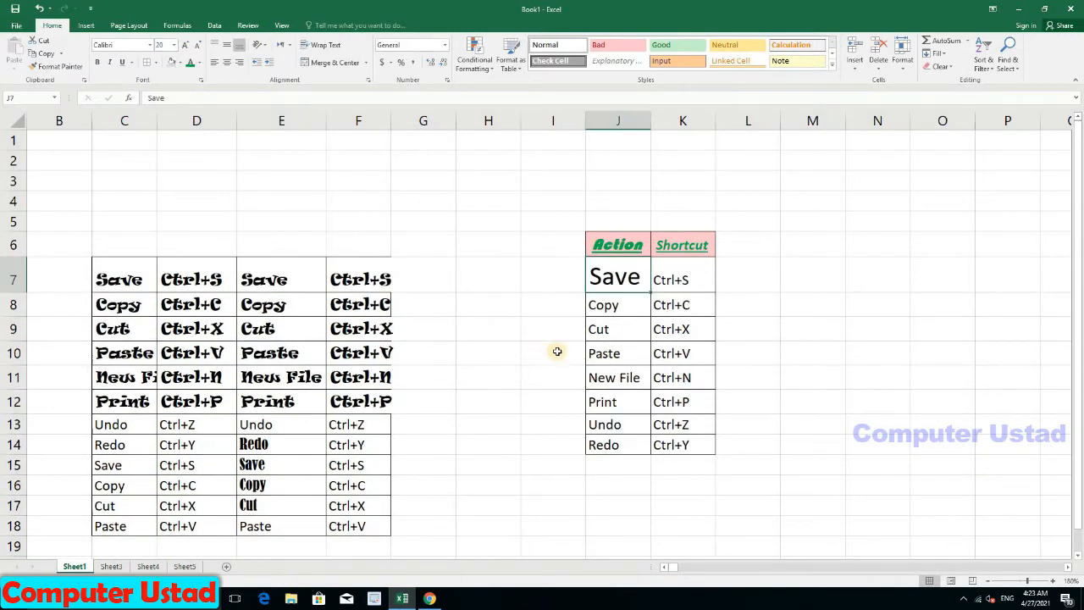
click(635, 314)
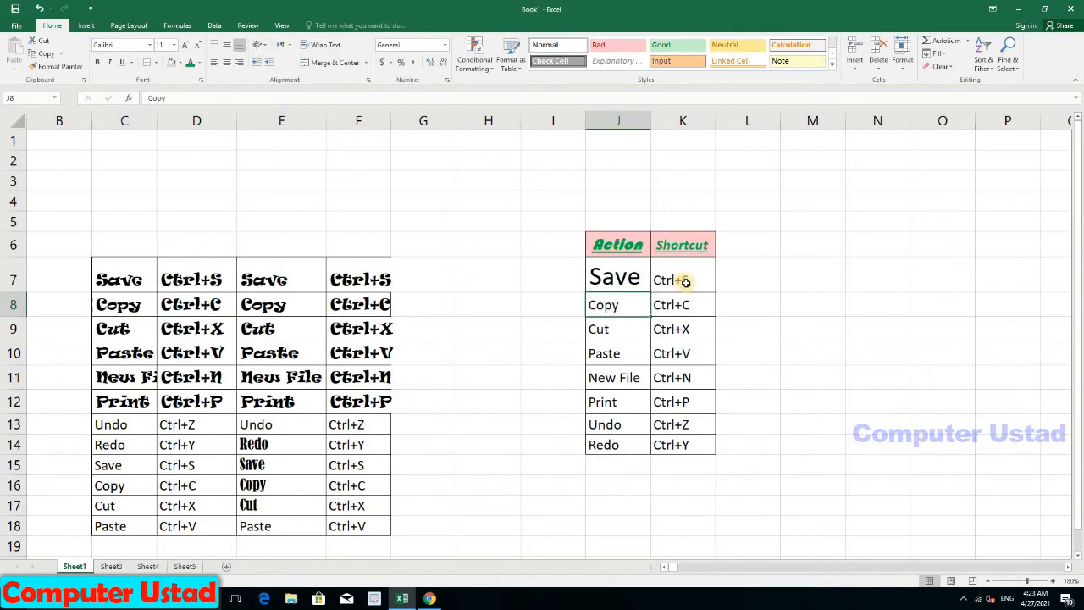
drag(631, 277, 693, 445)
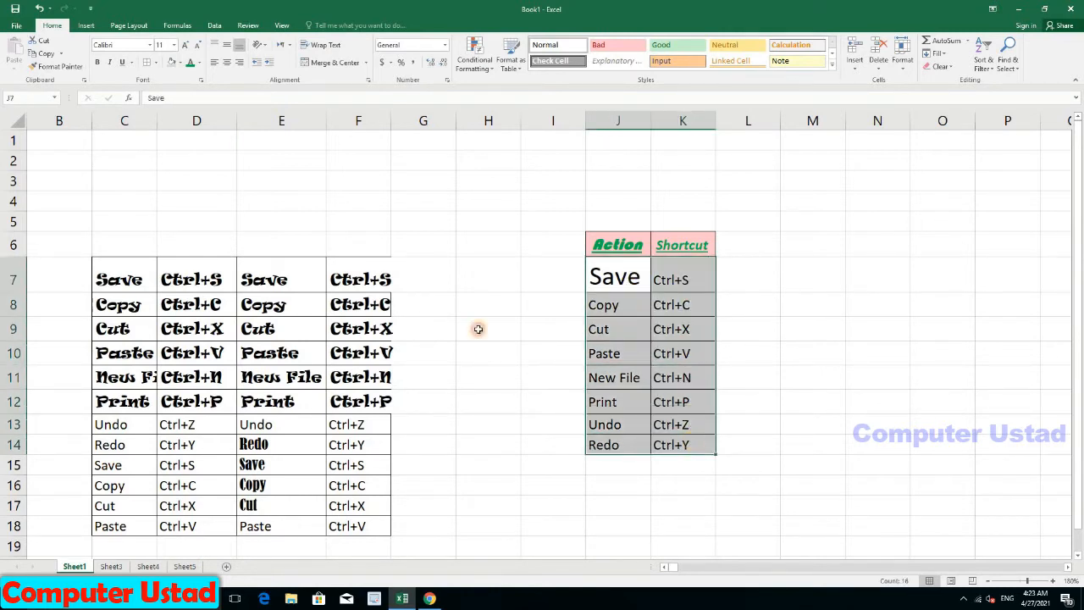
click(173, 46)
click(164, 144)
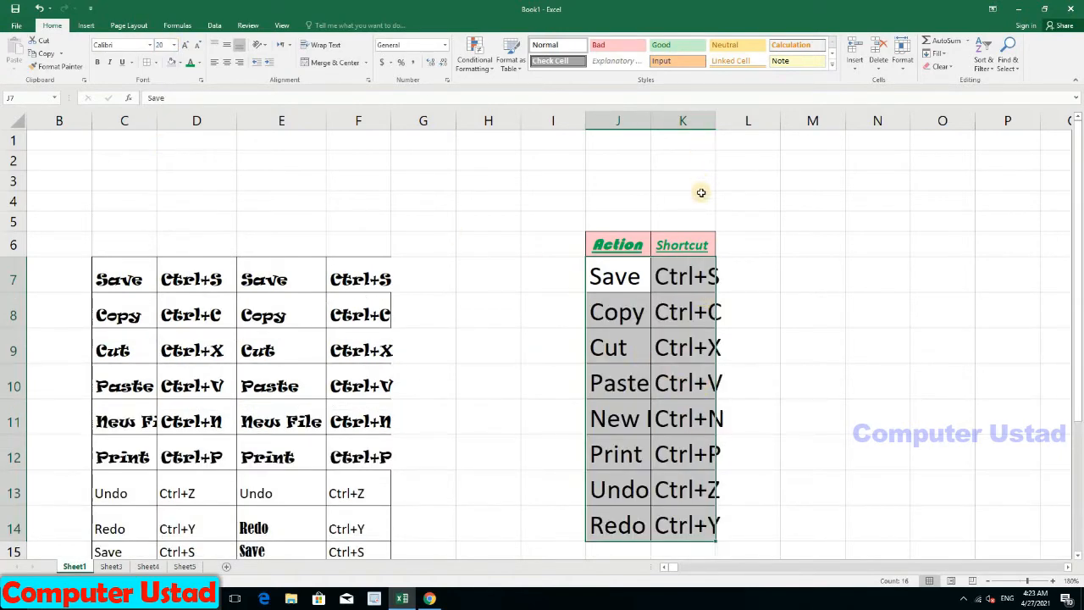
click(699, 278)
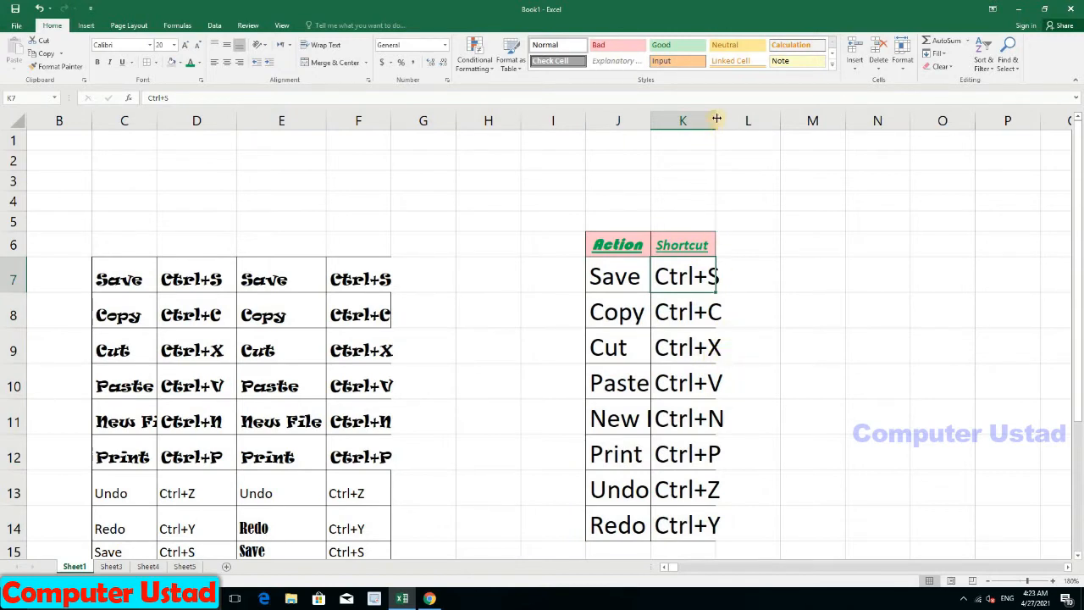
Step: Widen columns K and J so entries like New File fit fully
drag(716, 120, 756, 116)
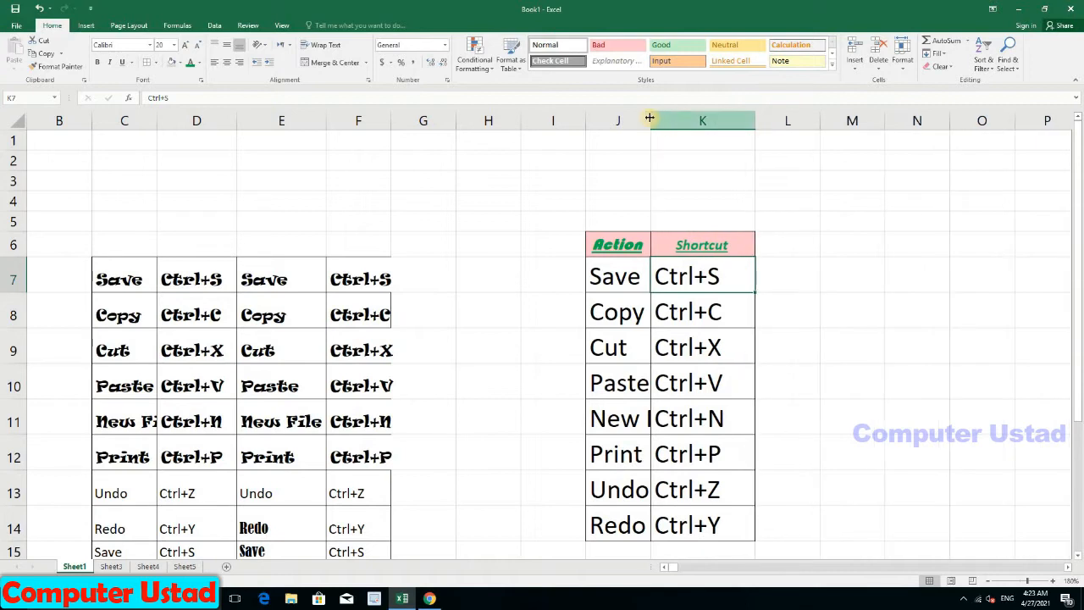
drag(649, 118, 709, 120)
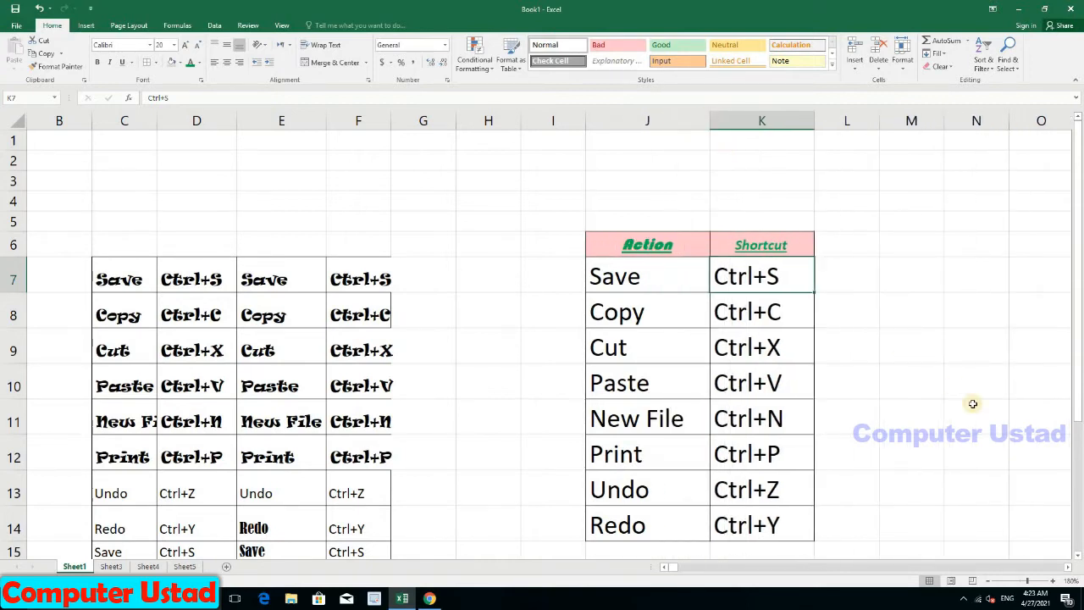
scroll(593, 322, down, 1)
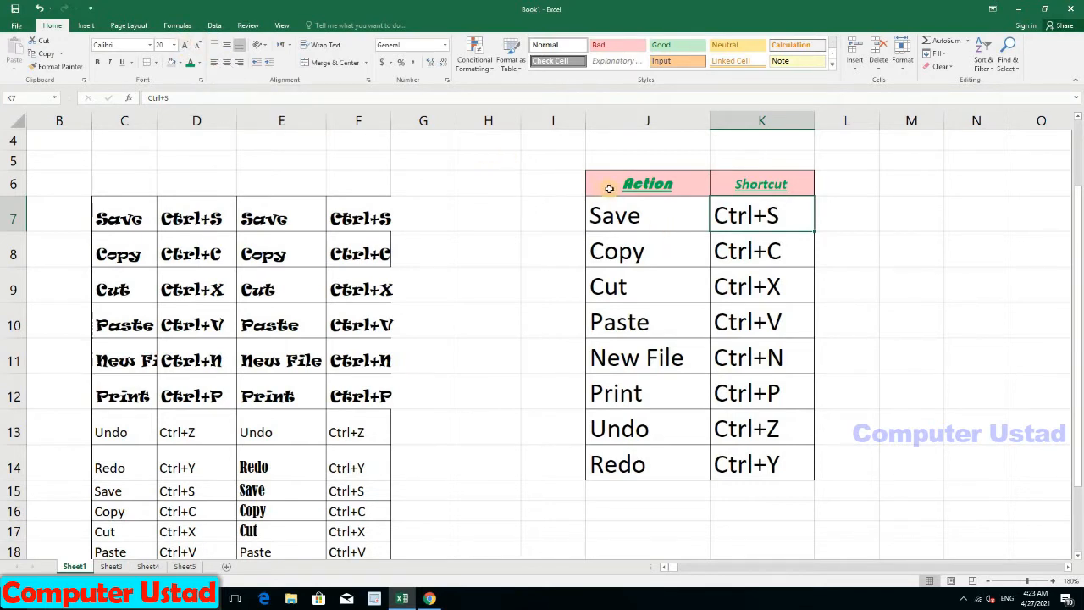
Step: Step the J7:K14 entries' font size up to 26, then back down to 18
drag(602, 204, 762, 464)
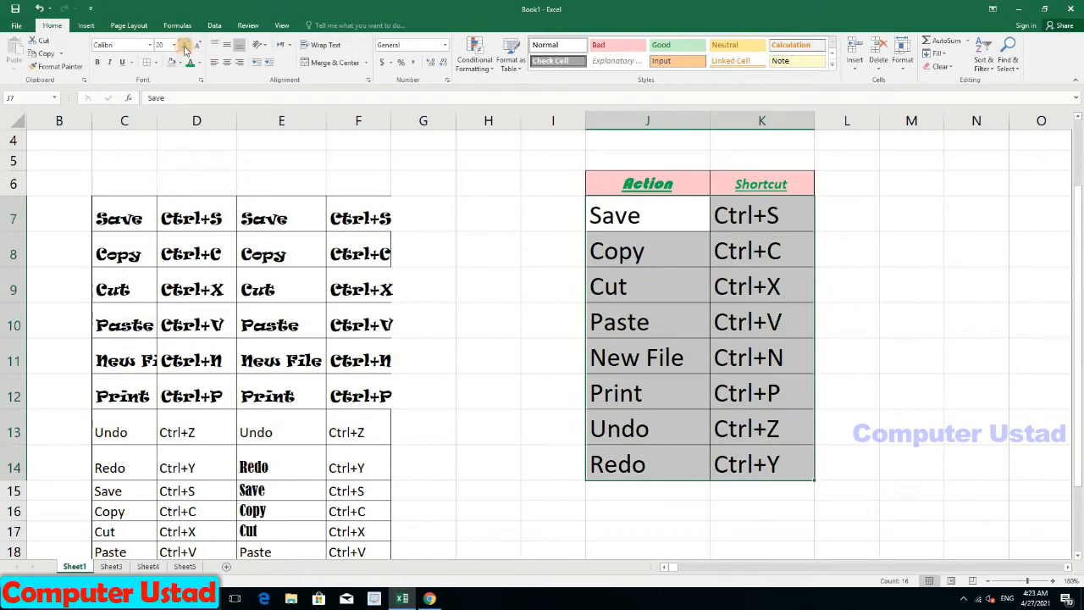
click(185, 49)
click(185, 49)
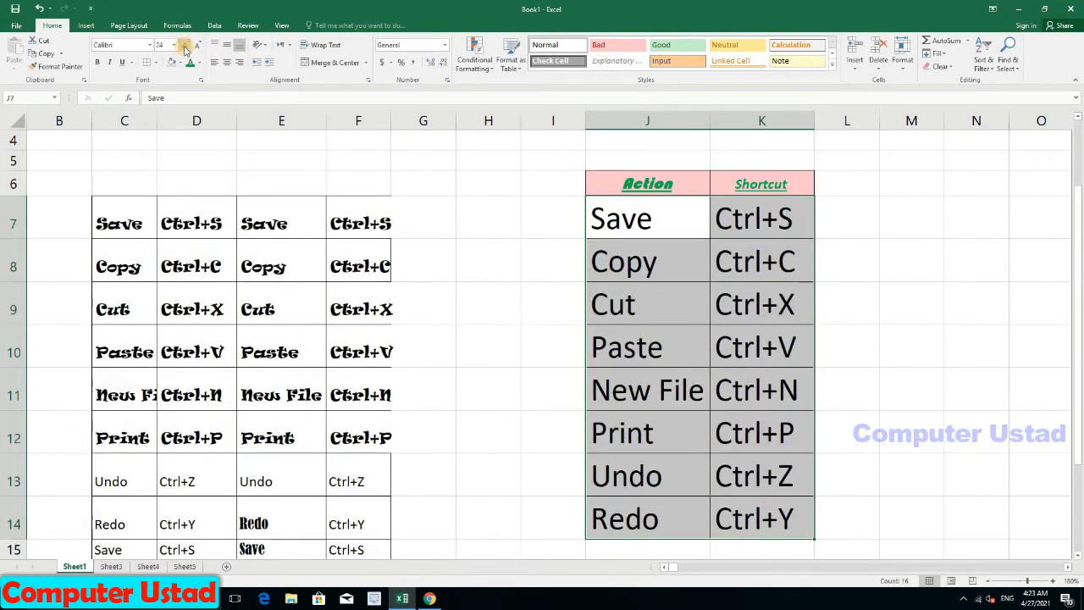
click(185, 49)
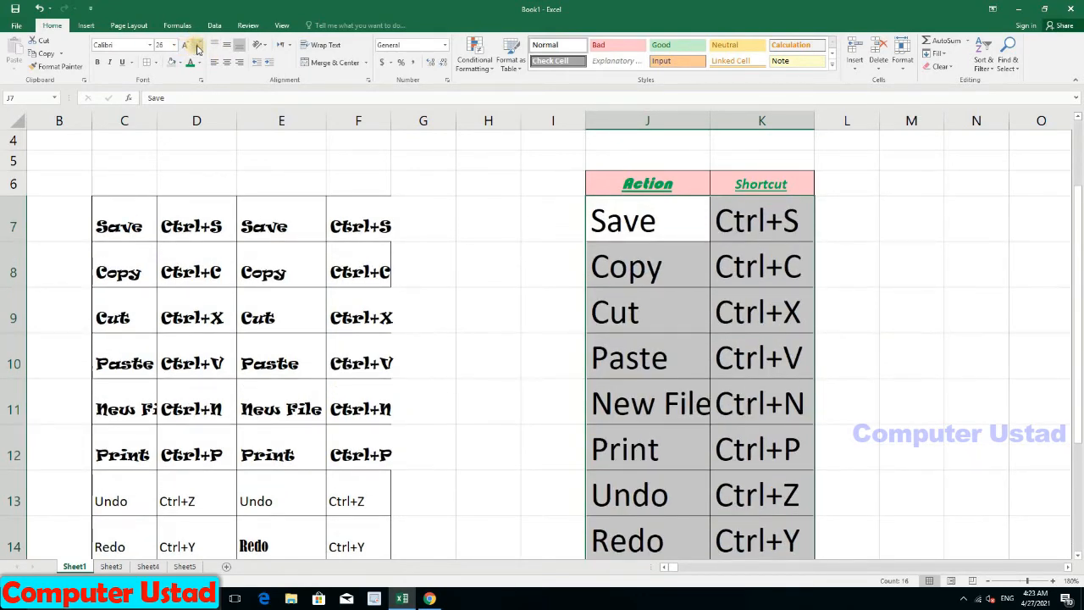
click(198, 49)
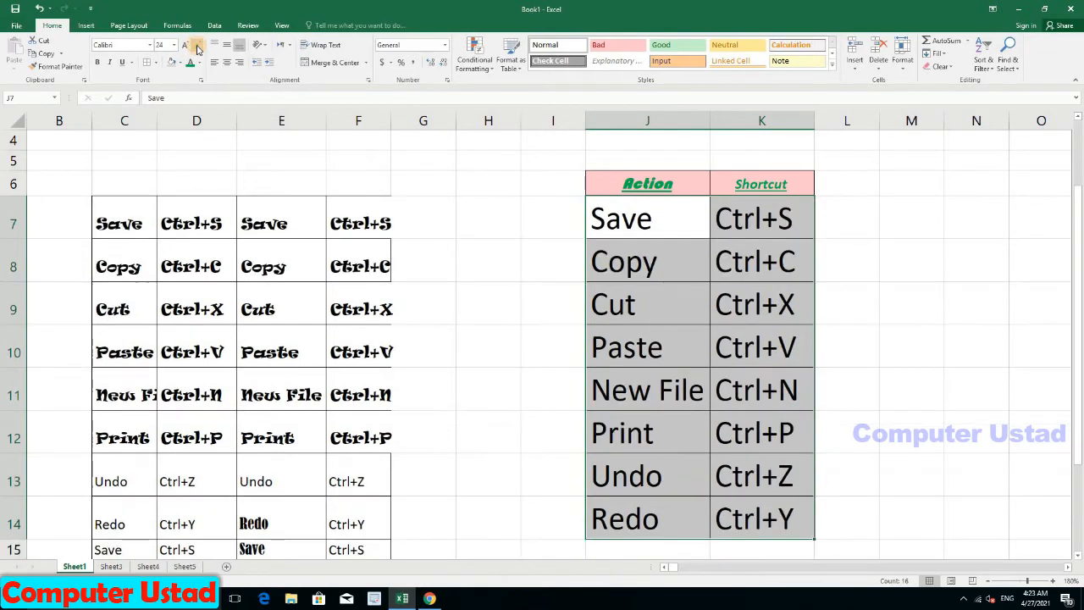
click(197, 49)
click(198, 49)
click(198, 49)
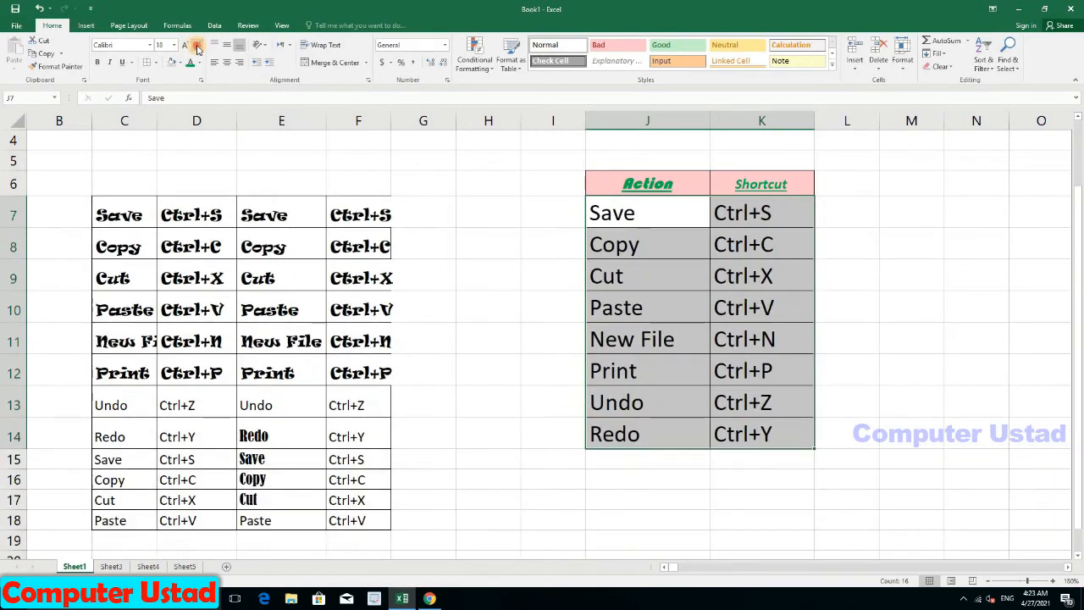
click(197, 49)
click(198, 49)
click(197, 49)
click(197, 49)
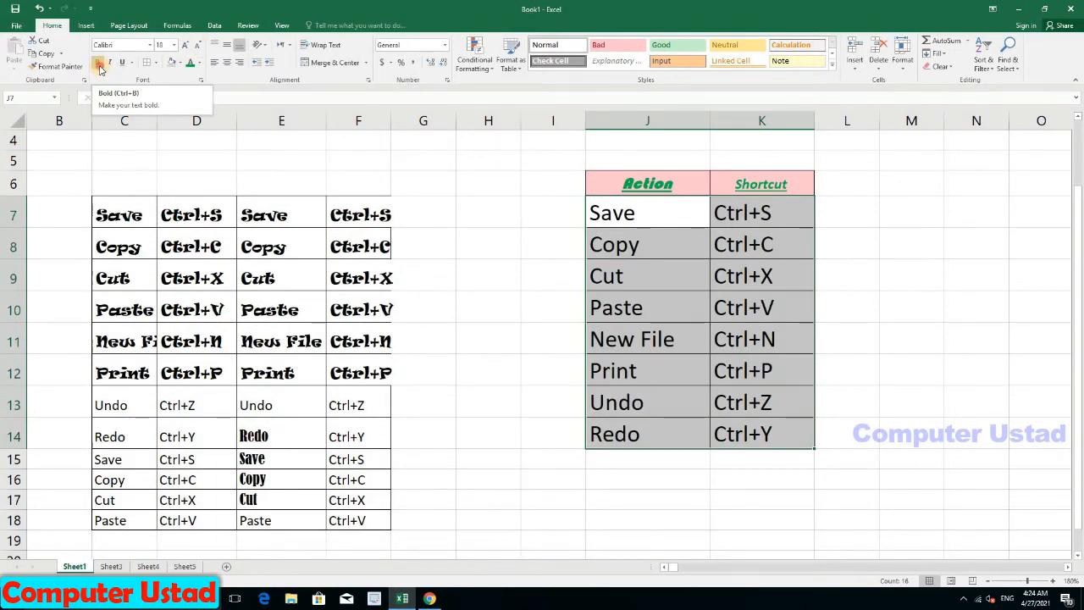
click(99, 64)
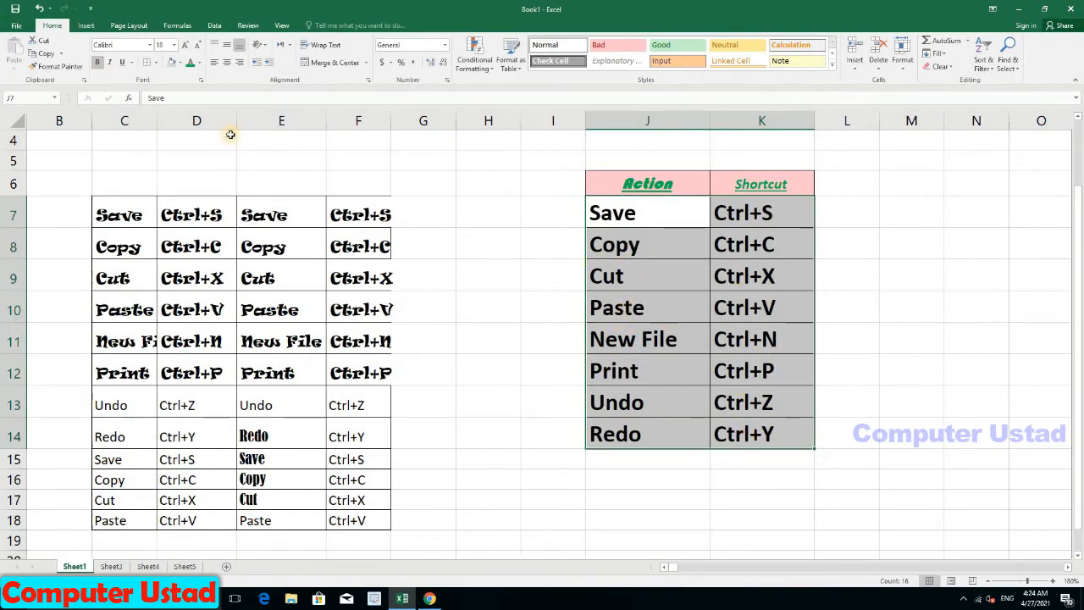
click(99, 65)
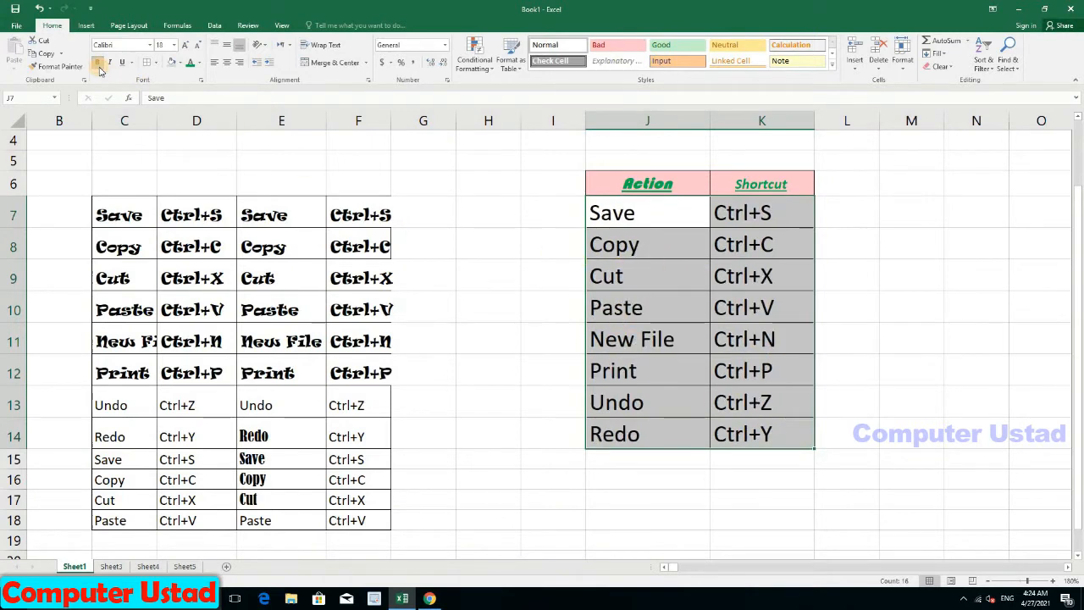
click(108, 64)
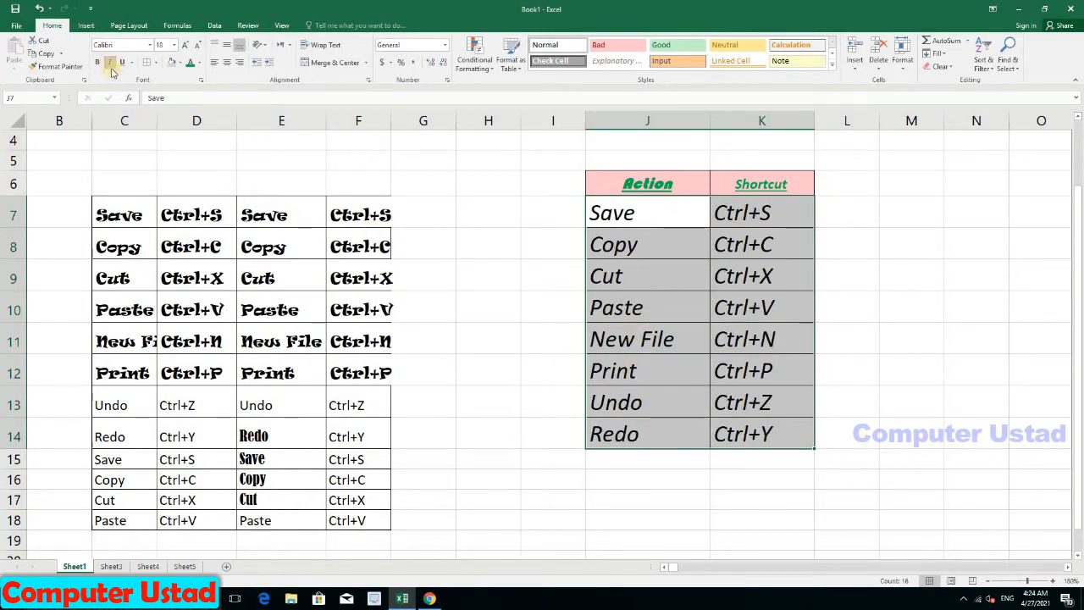
click(108, 63)
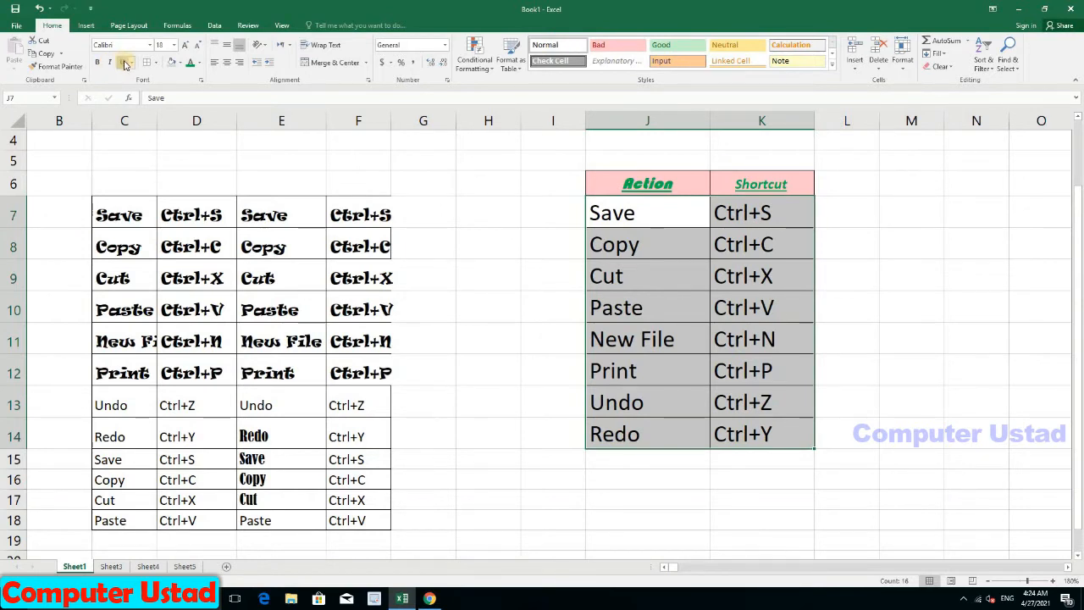
click(122, 63)
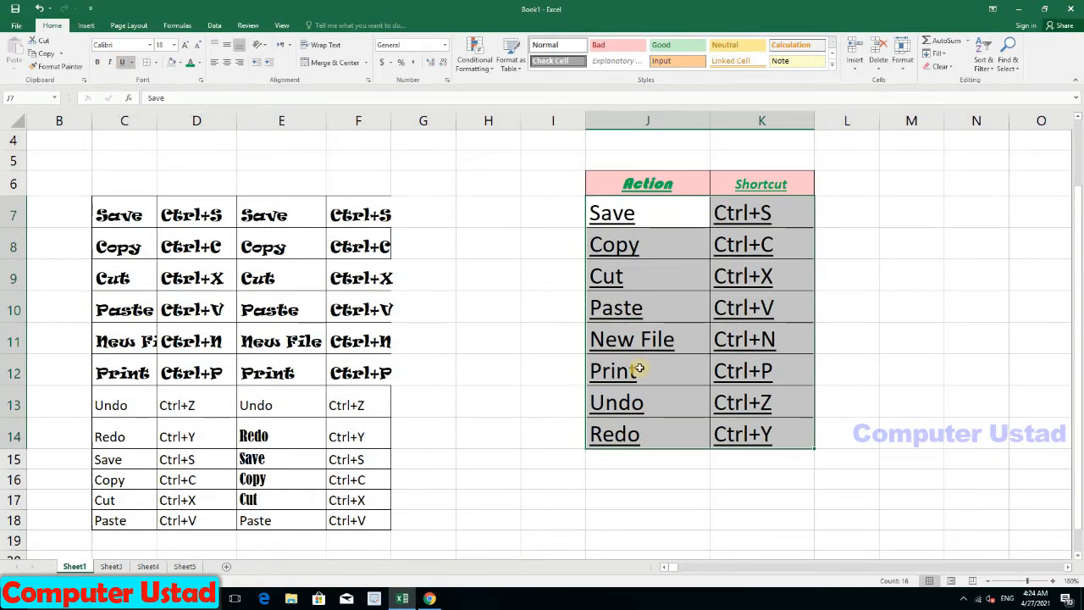
click(131, 64)
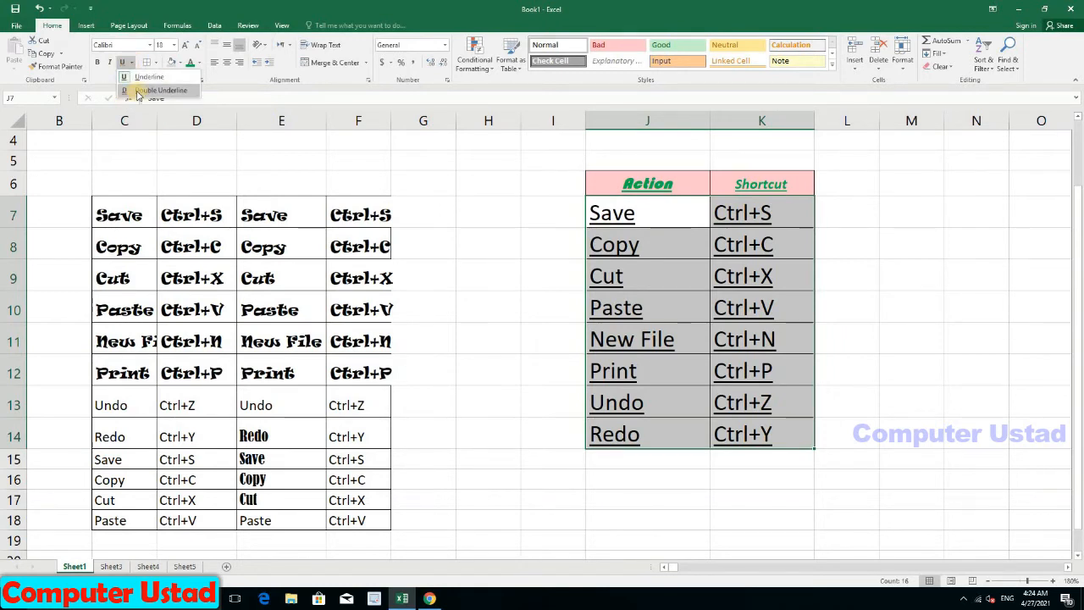
click(139, 91)
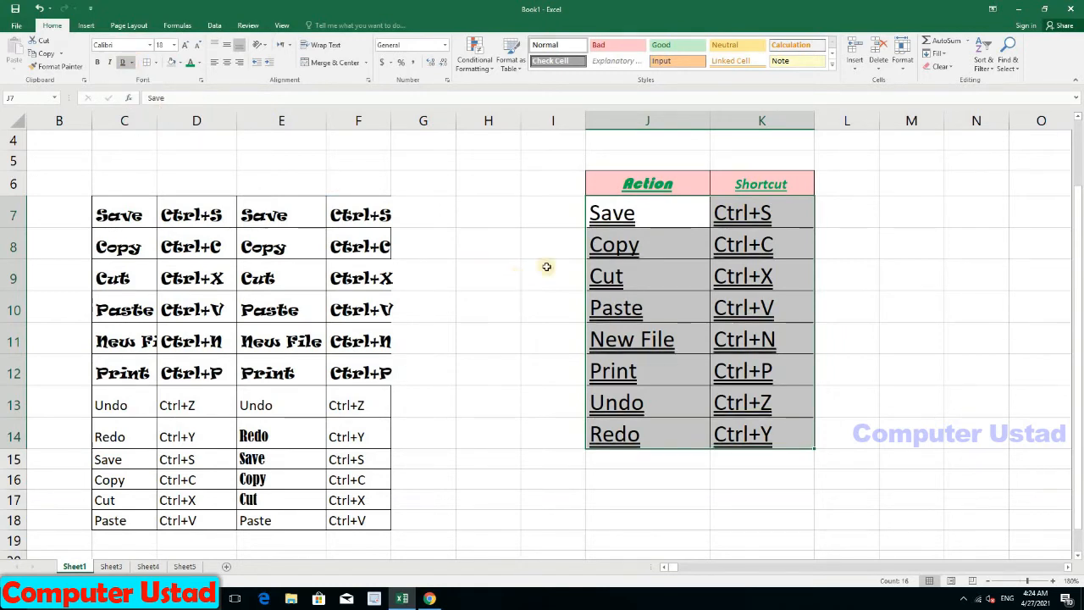
click(124, 64)
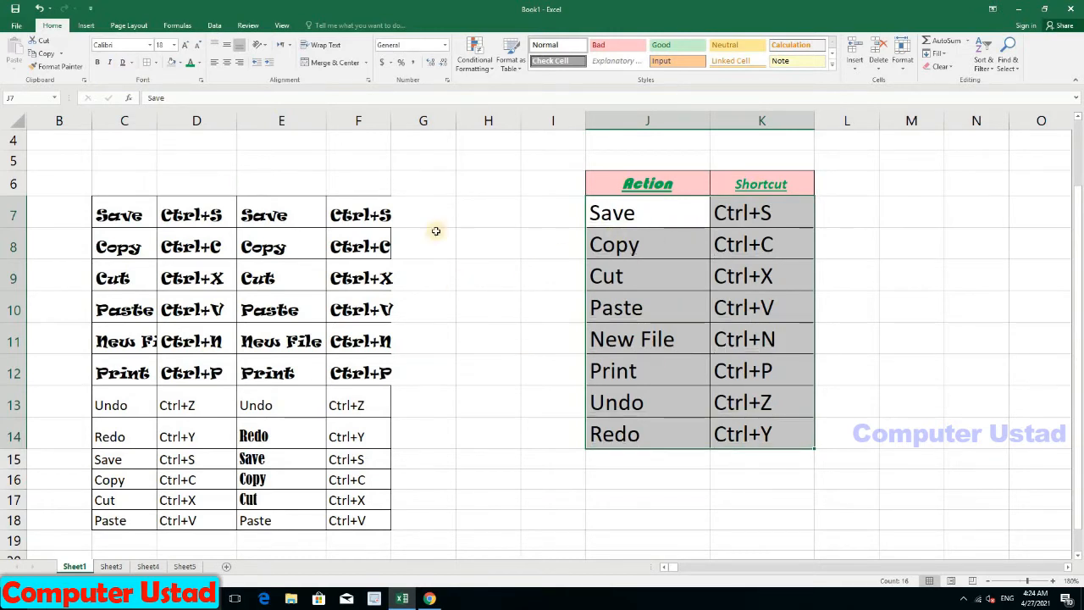
Step: Strip the existing borders from the Action/Shortcut table
click(147, 63)
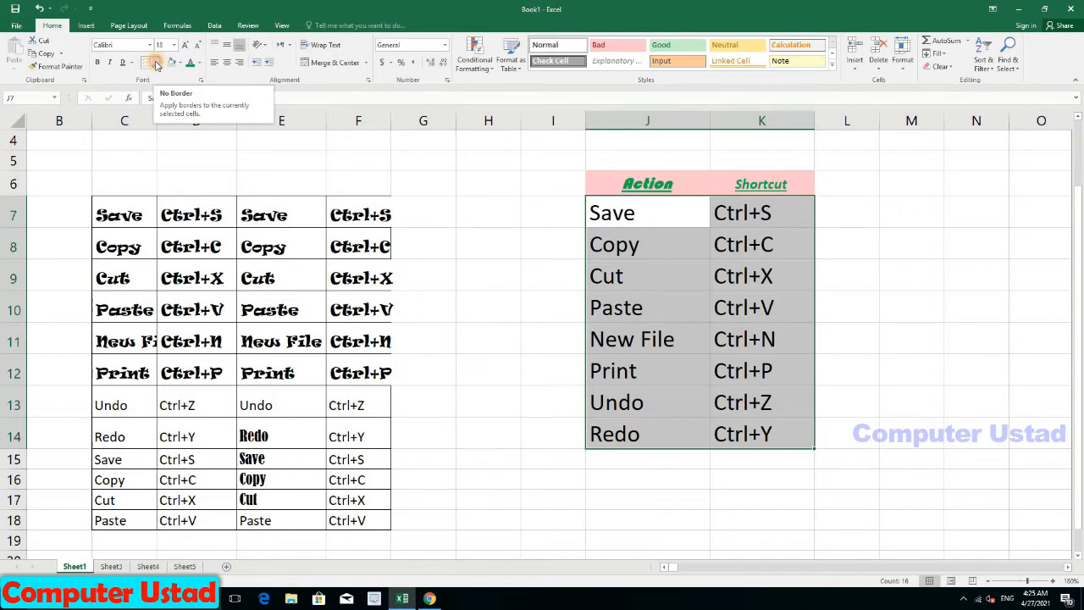
click(156, 64)
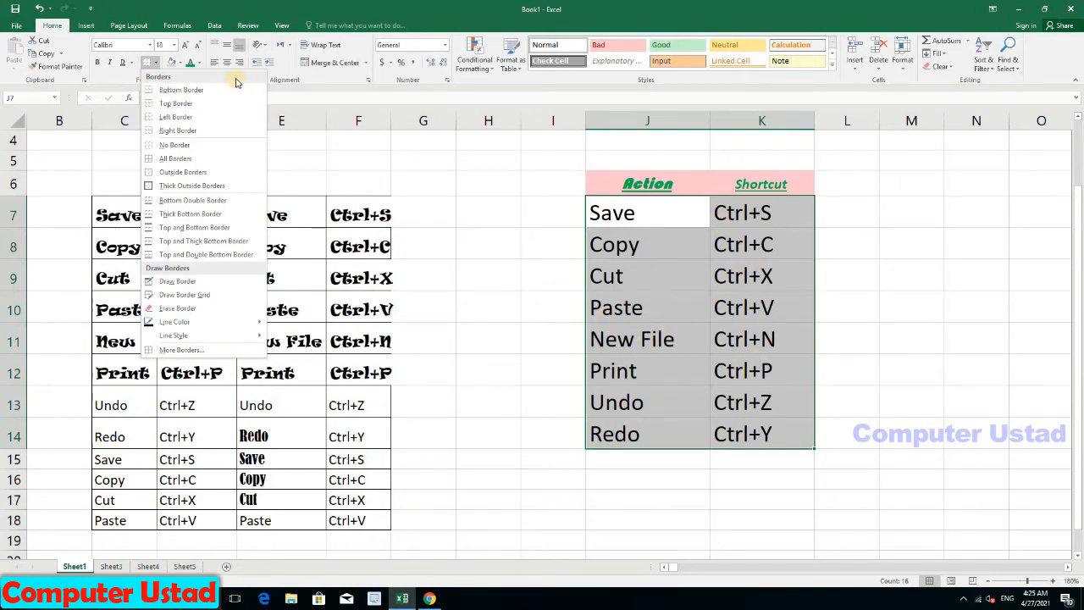
click(203, 90)
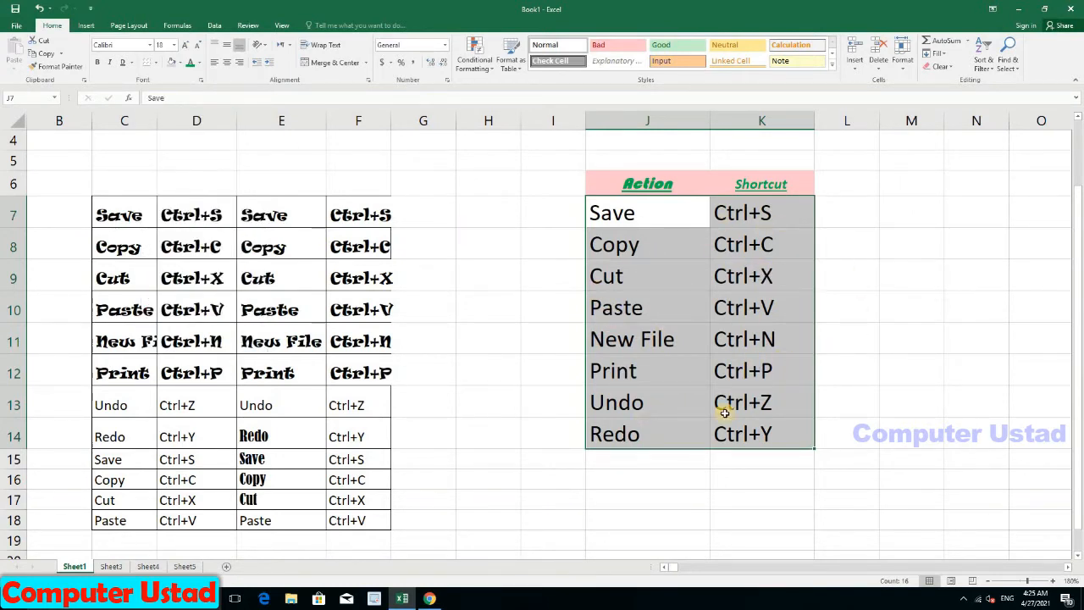
click(912, 280)
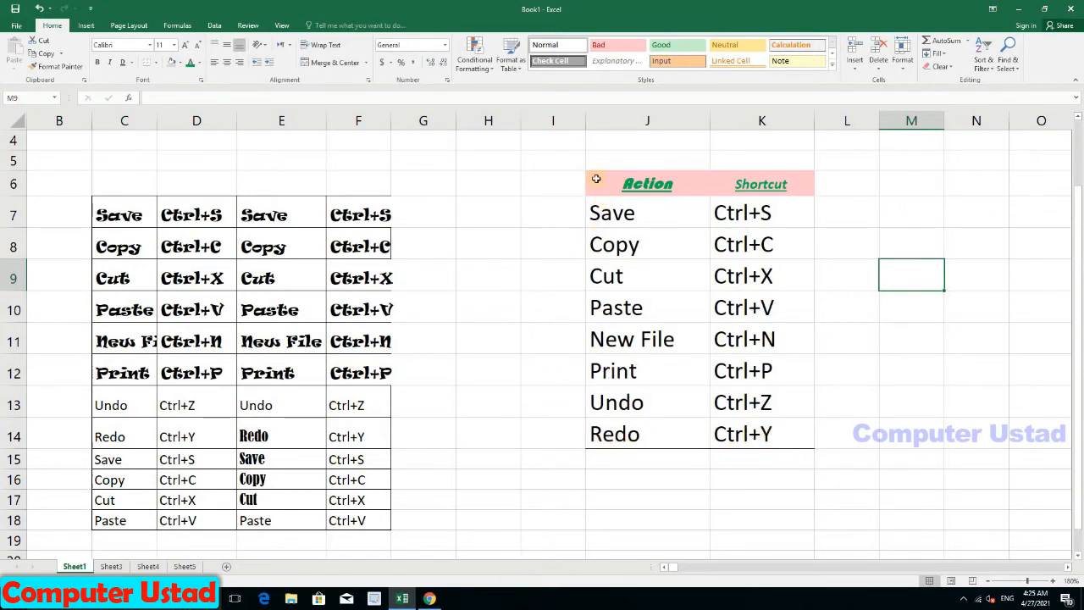
Step: Add a top border to the table J6:K14
drag(608, 182, 726, 434)
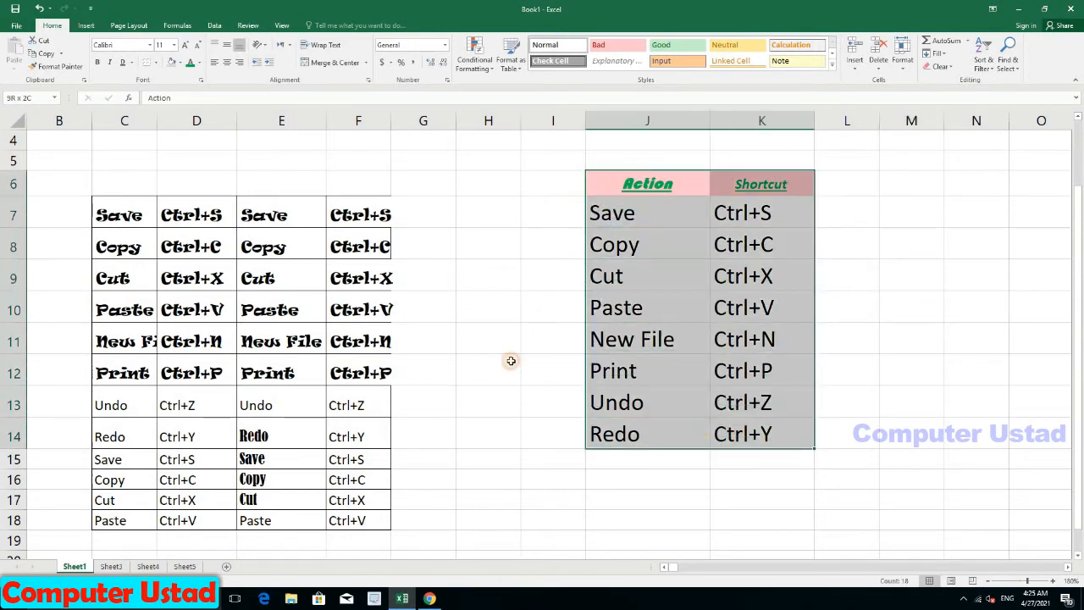
click(156, 63)
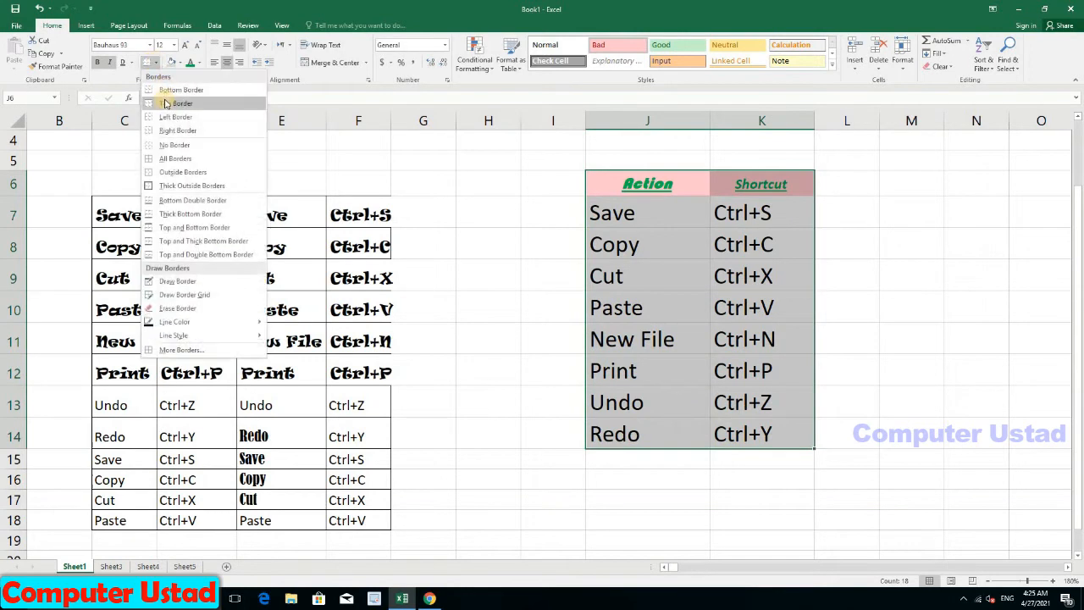
click(164, 104)
click(848, 232)
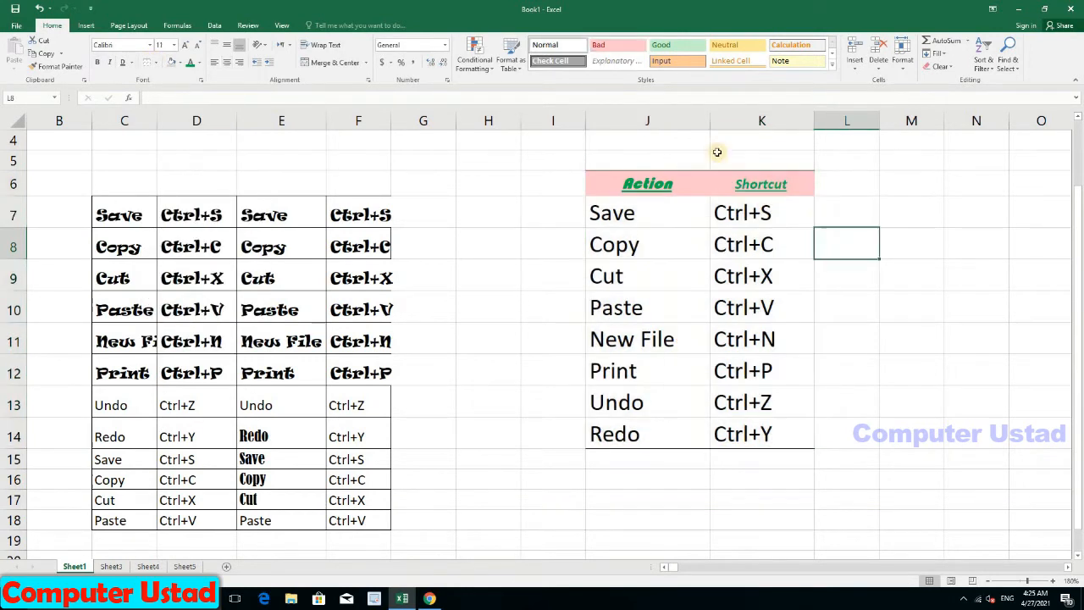
Step: Put an Outside Borders outline around J6:K14
drag(608, 182, 762, 433)
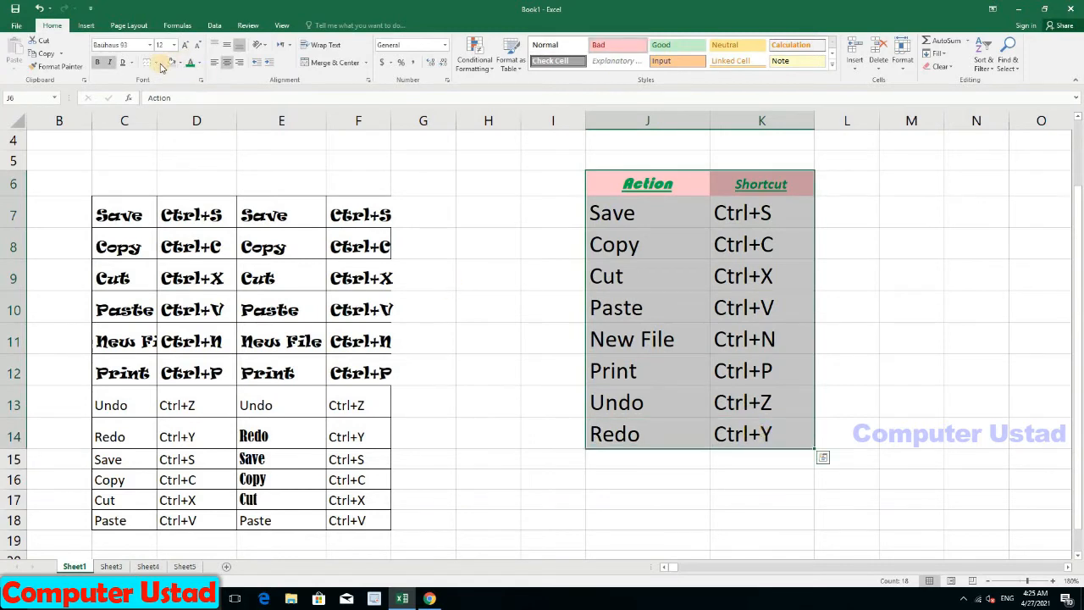
click(156, 64)
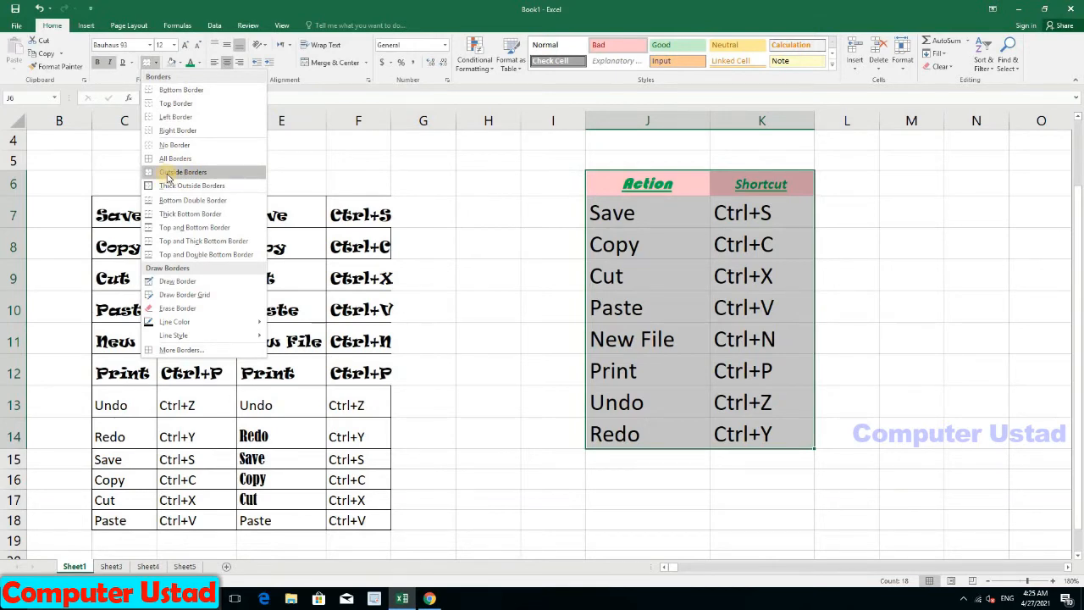
click(168, 172)
click(847, 250)
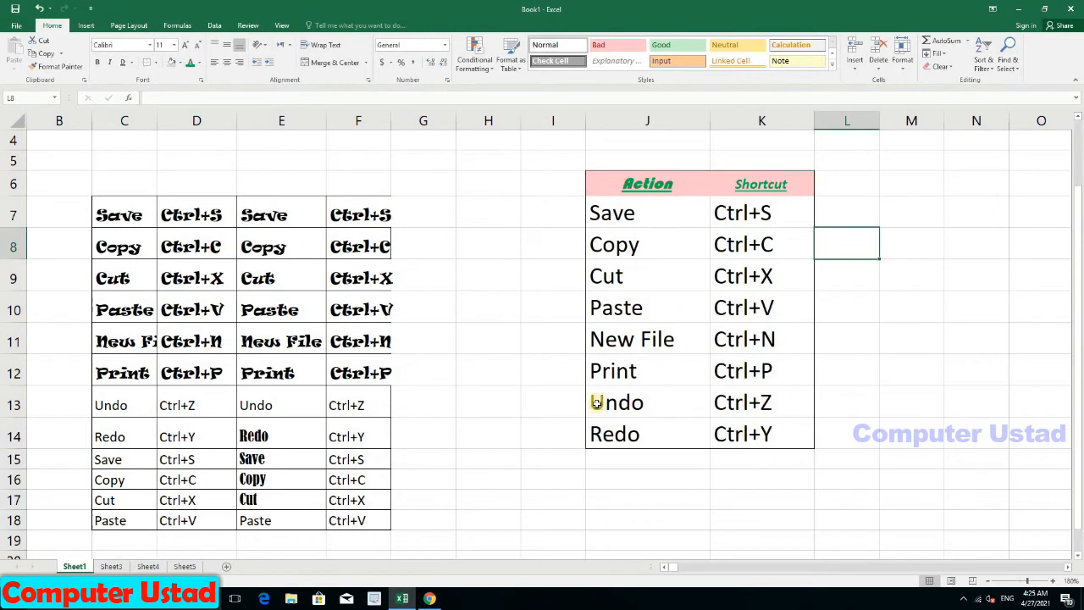
mouse_move(604, 180)
mouse_down()
mouse_move(721, 336)
mouse_move(738, 436)
mouse_up()
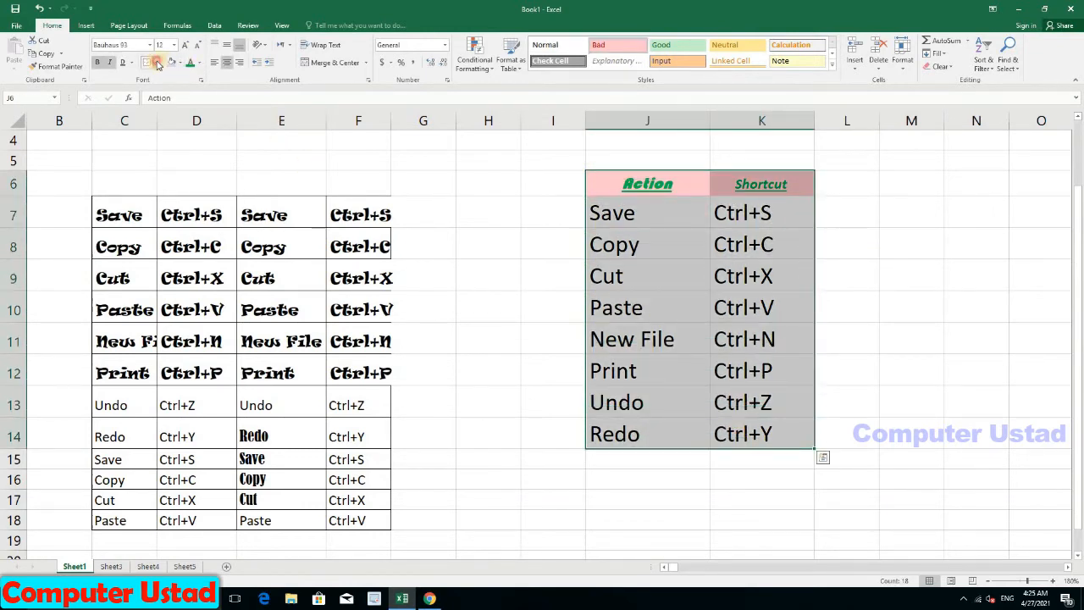
Step: Apply All Borders to every cell of the table J6:K14
click(156, 63)
click(162, 161)
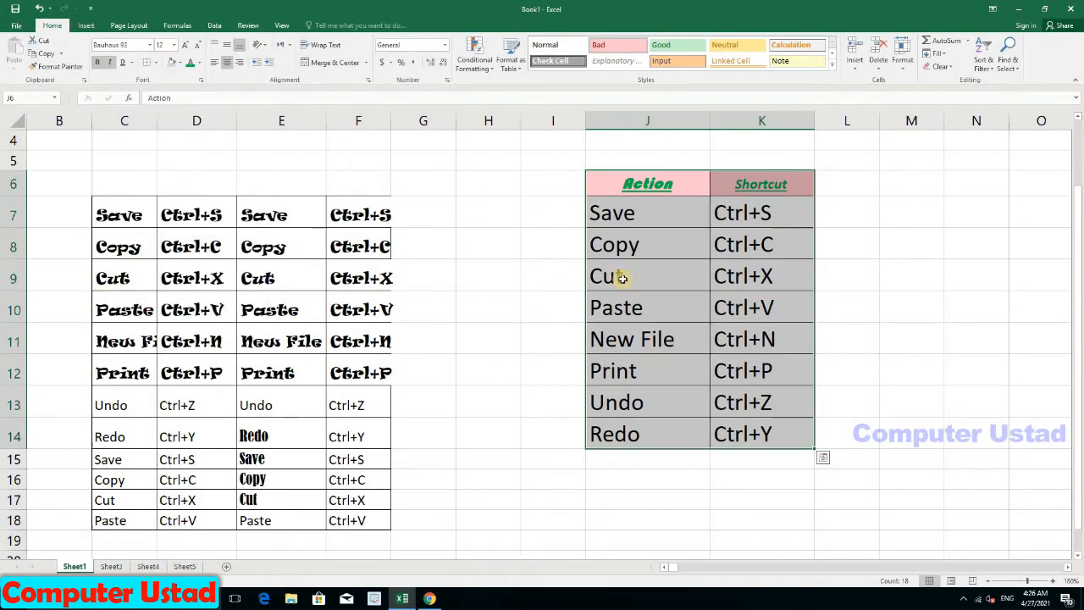
click(716, 278)
click(628, 246)
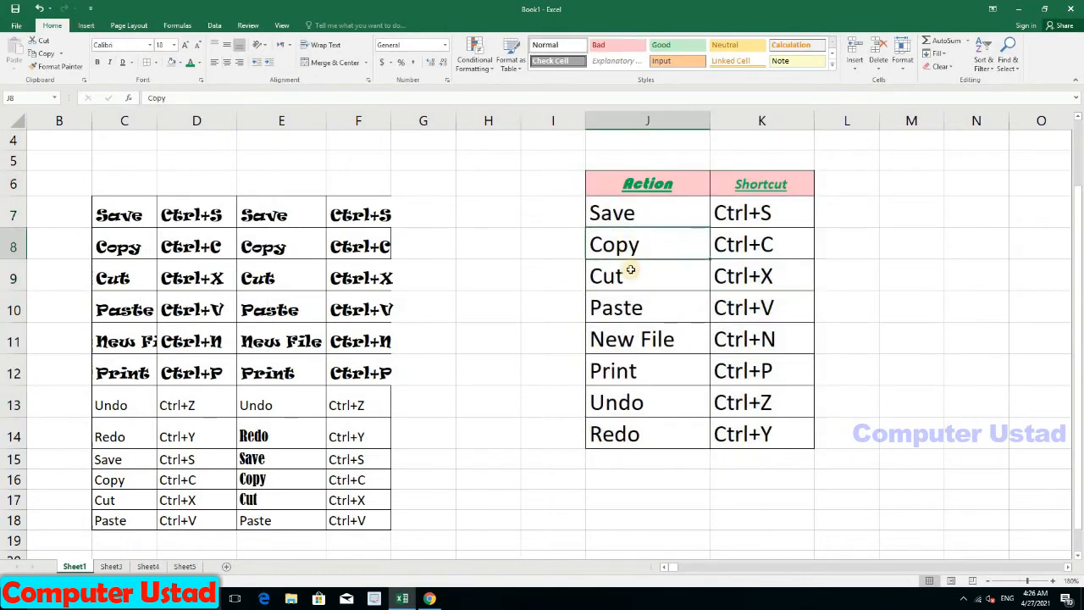
click(634, 273)
click(634, 339)
Step: Add a Thick Outside Border around the Action/Shortcut table
drag(602, 182, 762, 434)
click(157, 63)
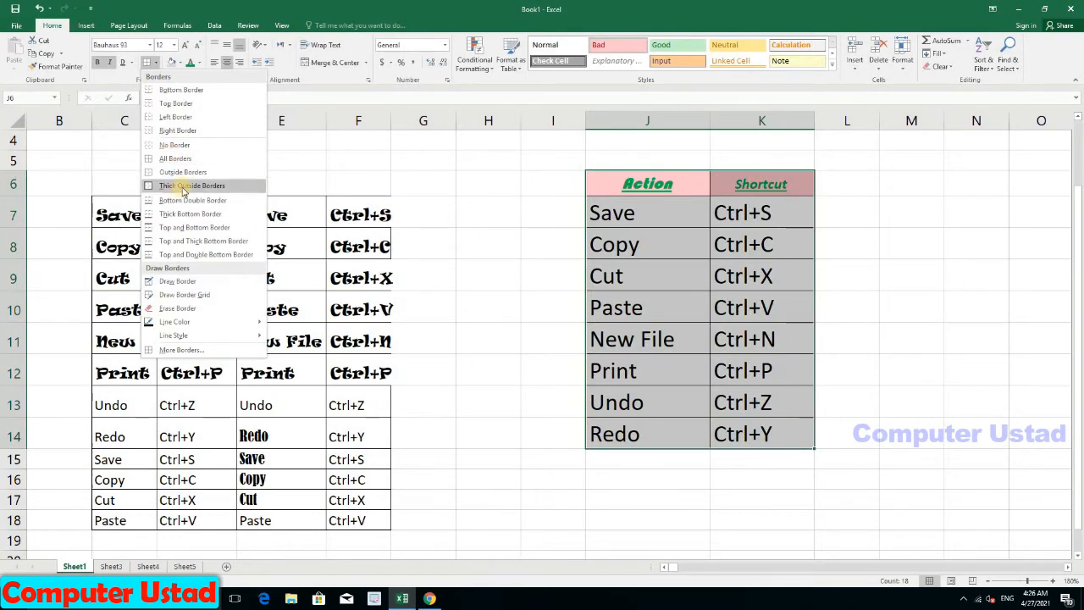
click(183, 187)
click(907, 269)
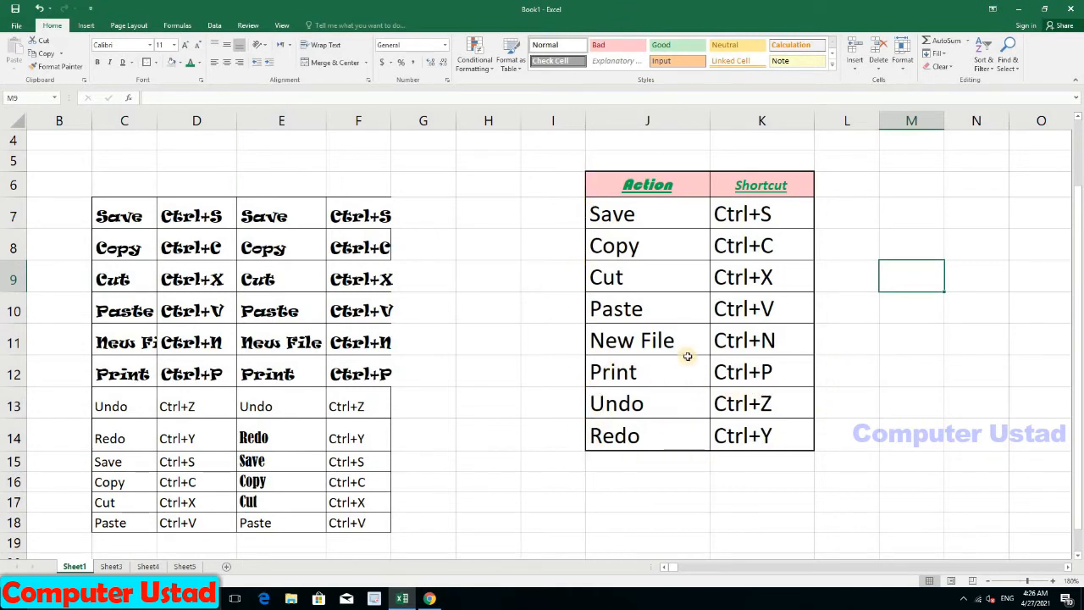
drag(610, 174, 771, 437)
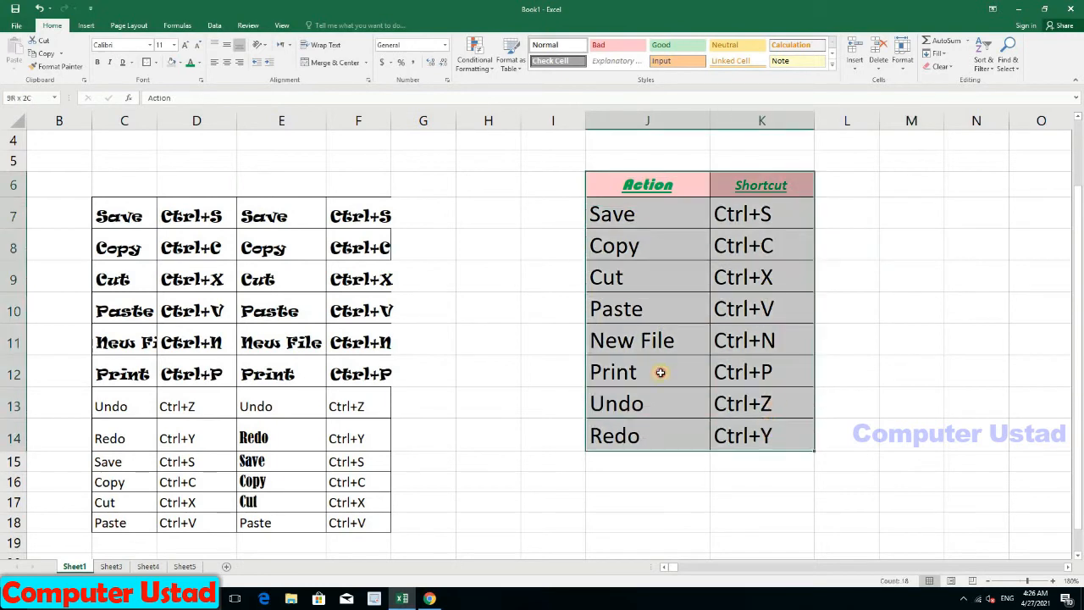
click(156, 65)
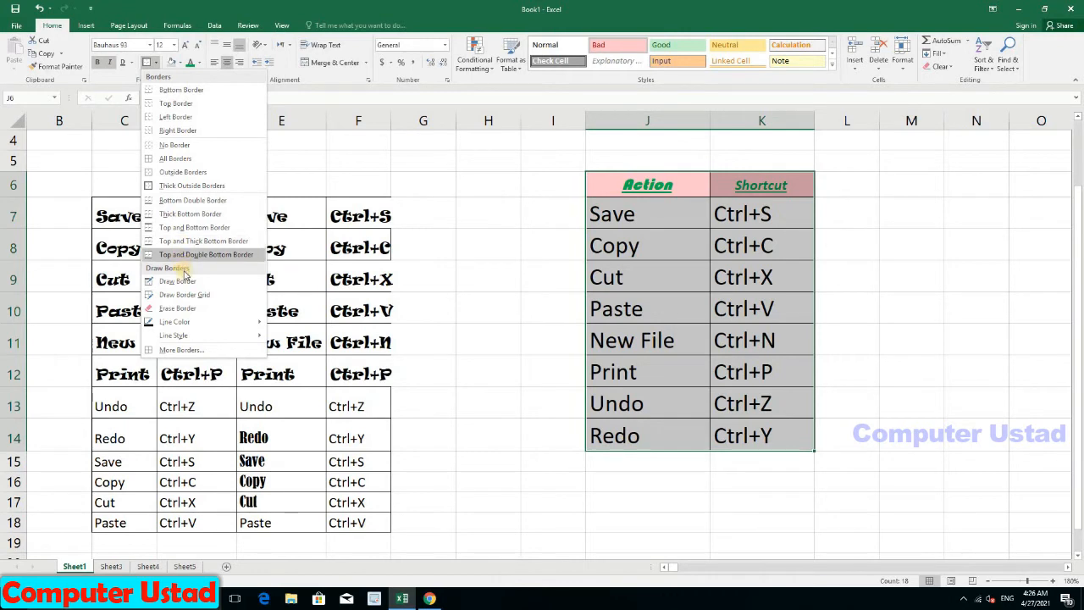
Step: Use Draw Border to add freehand lines around column H and under G11:H11
click(170, 284)
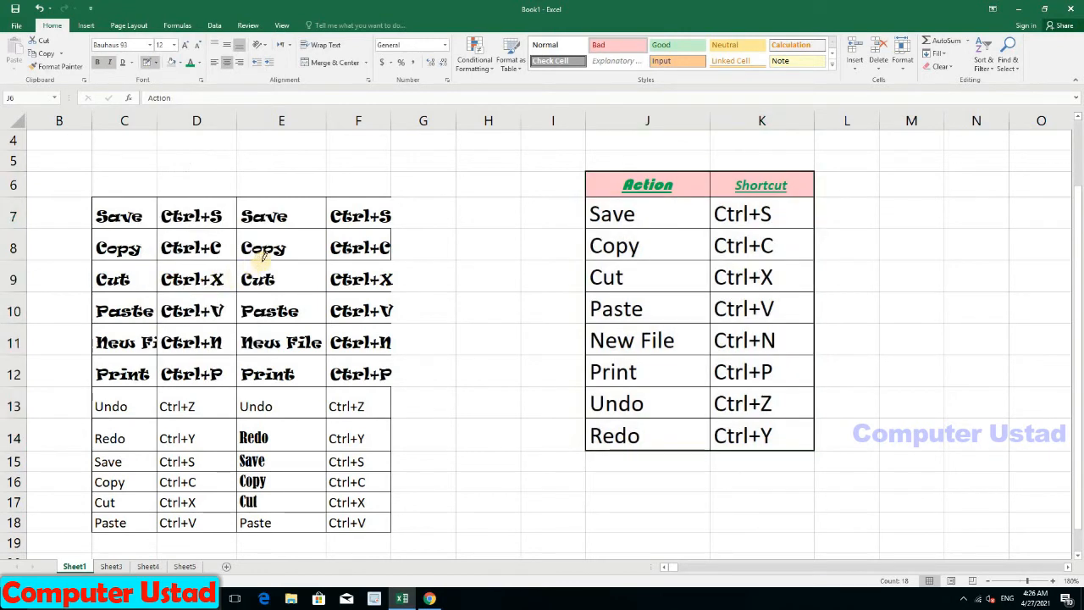
drag(394, 194, 386, 250)
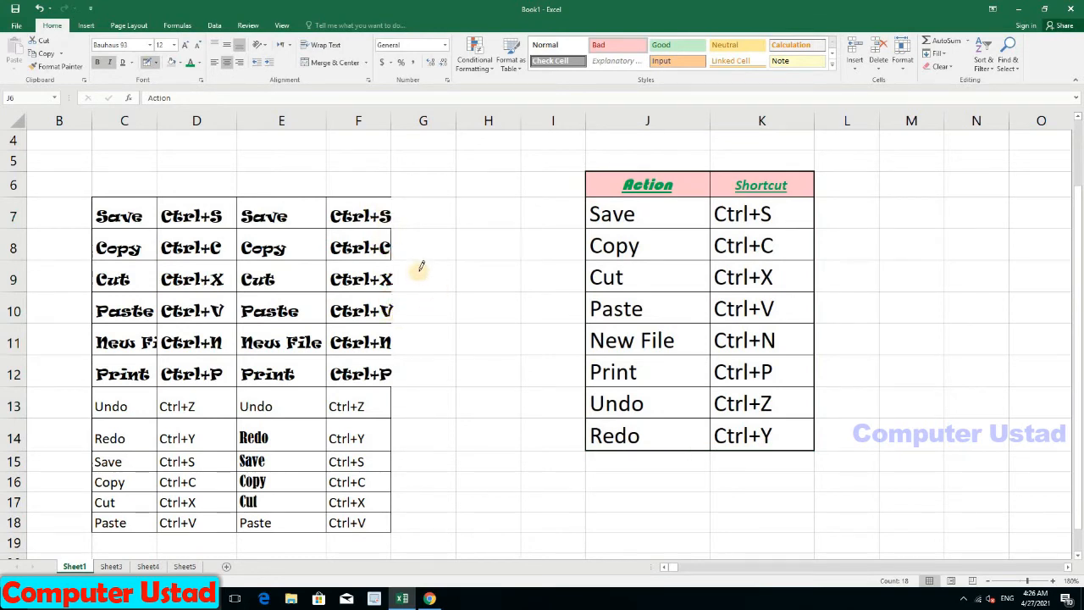
mouse_move(432, 254)
mouse_down()
mouse_move(499, 249)
mouse_move(458, 467)
mouse_up()
drag(432, 356, 513, 353)
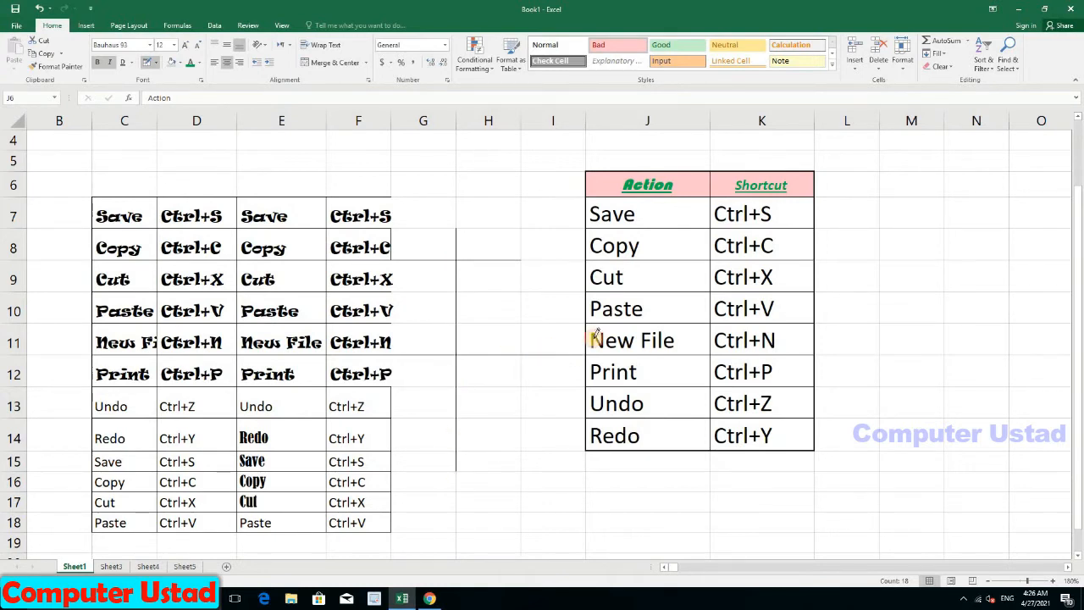
Step: Draw freehand border lines down columns M and N and under M11:N11
drag(900, 217, 898, 405)
mouse_move(952, 264)
mouse_down()
mouse_move(957, 434)
mouse_move(938, 409)
mouse_move(1018, 392)
mouse_up()
drag(925, 360, 988, 352)
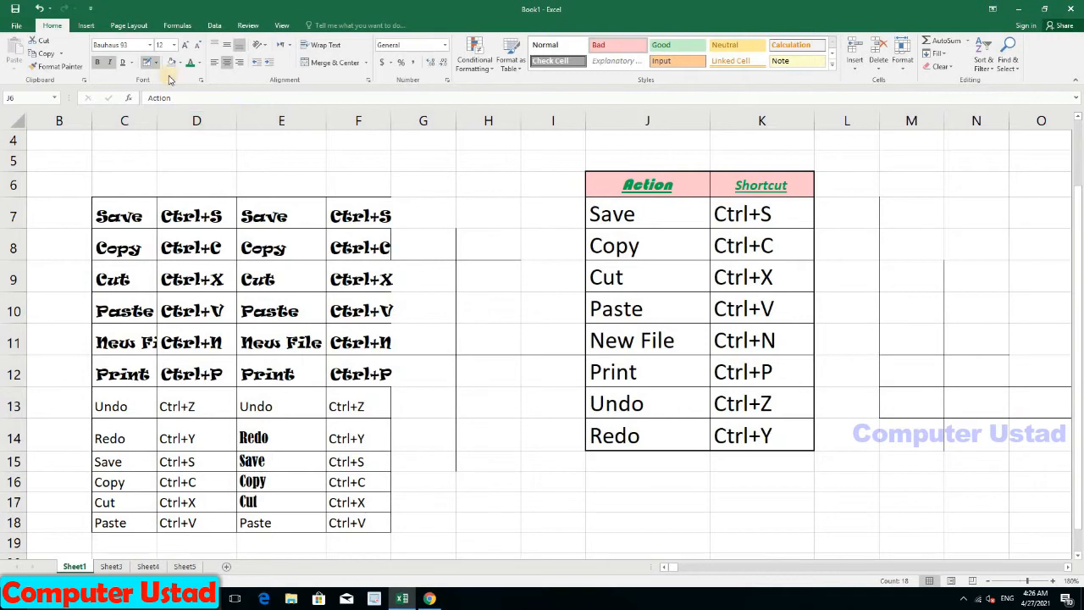
click(148, 61)
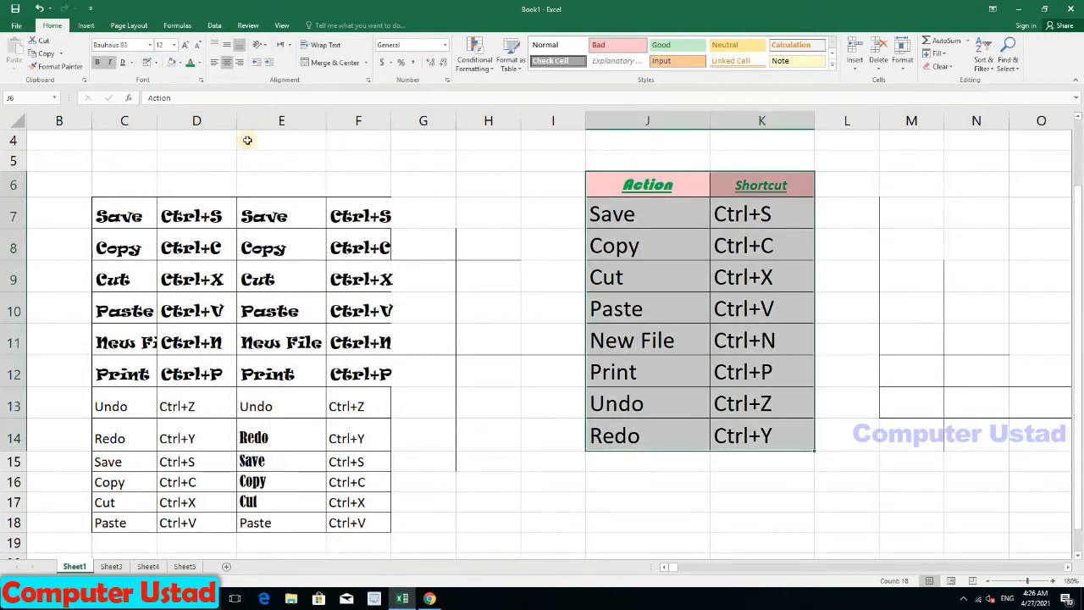
click(158, 63)
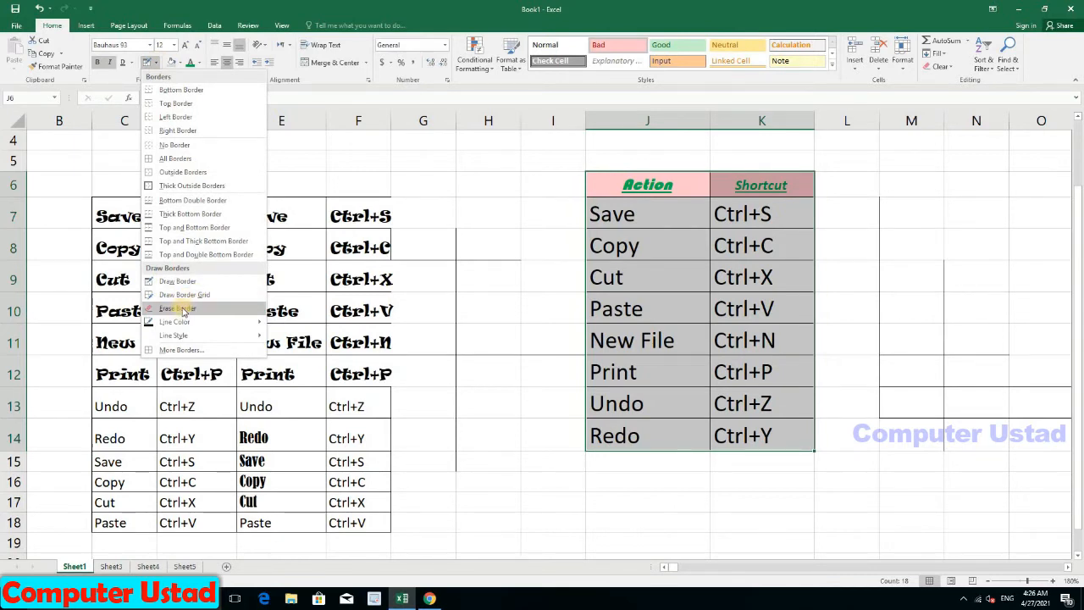
Step: Erase the stray drawn border lines around column H and under G11:I11
click(180, 309)
click(443, 351)
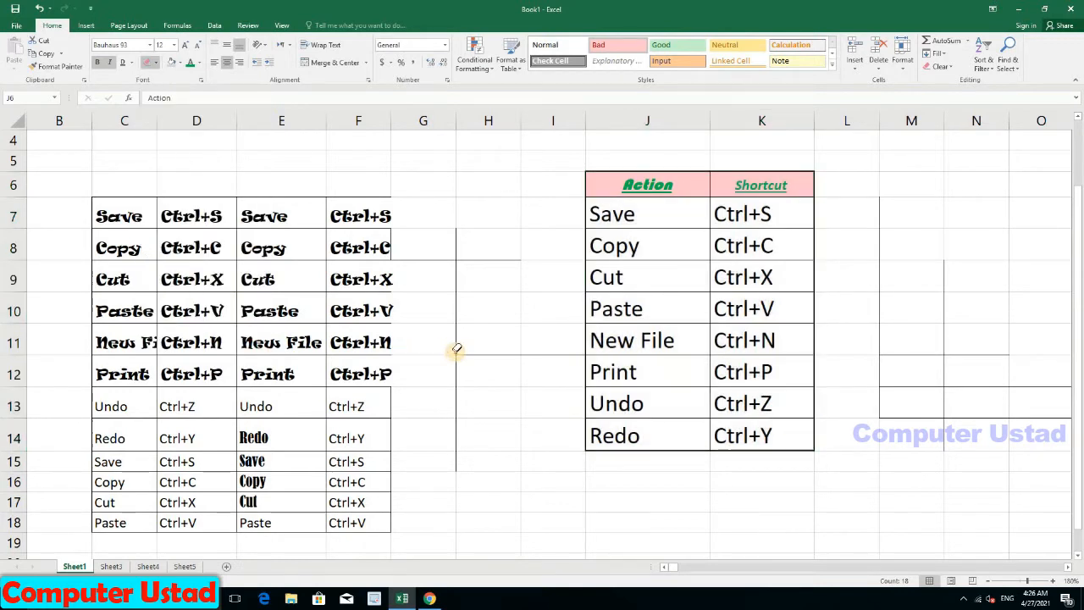
click(458, 339)
drag(456, 281, 456, 219)
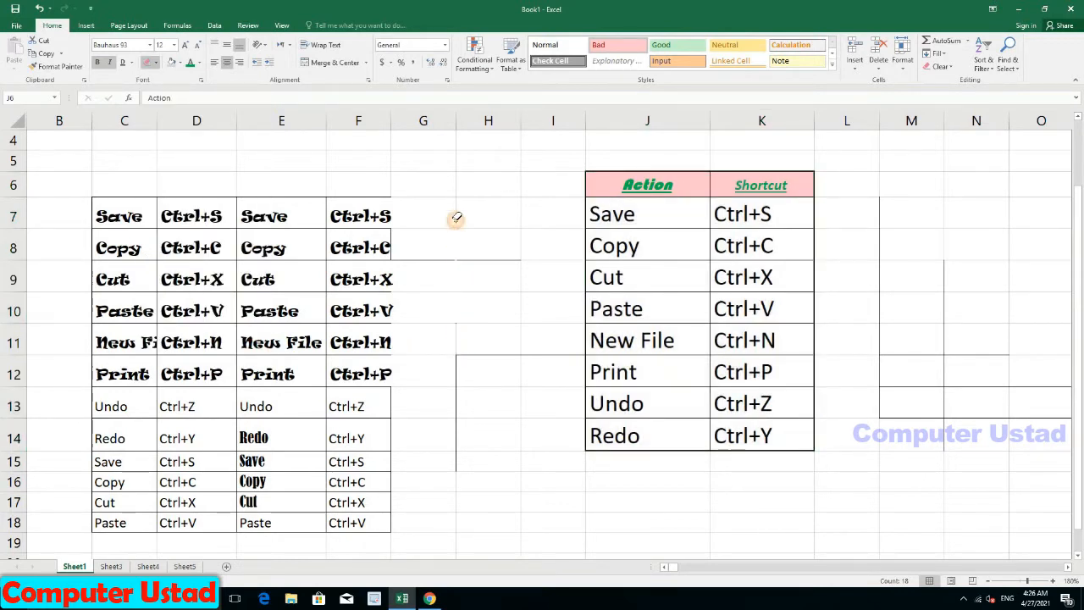
drag(464, 366, 464, 460)
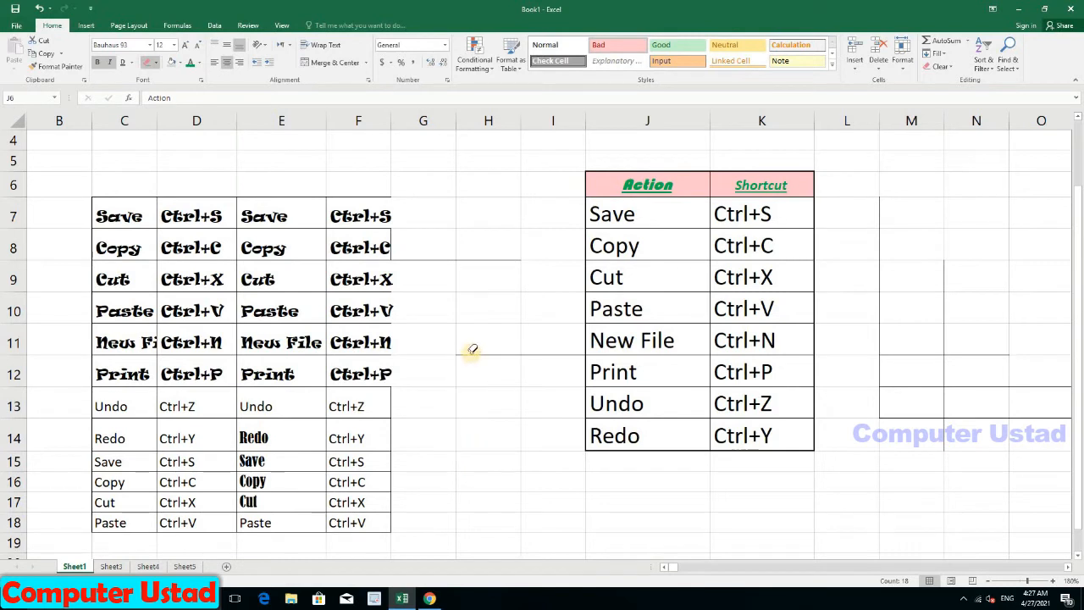
drag(465, 352, 563, 353)
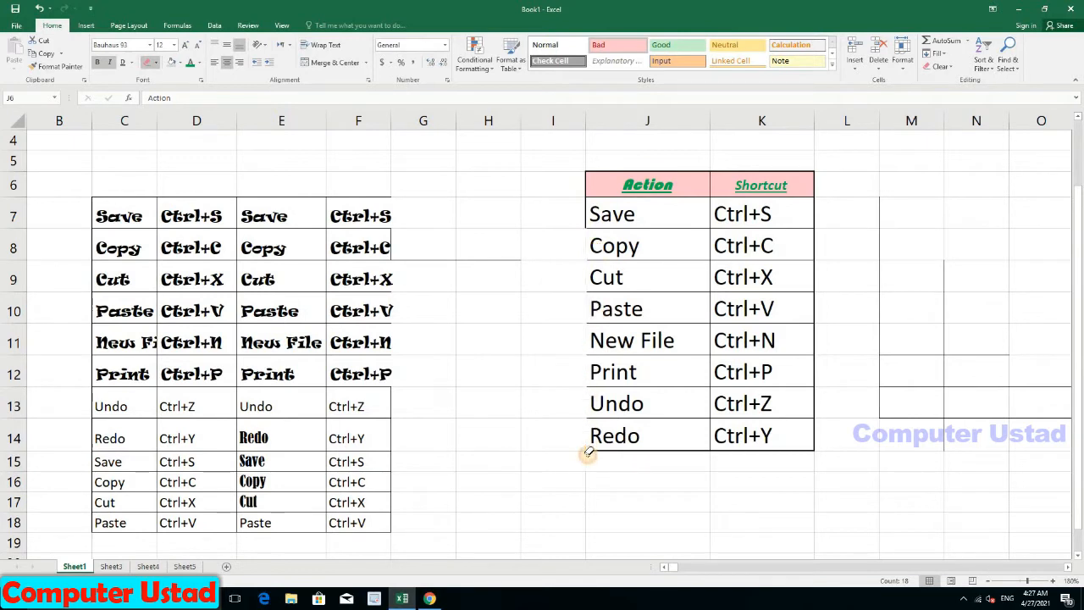
Step: Erase the borders of the table body J7:K14, leaving the header boxed
mouse_move(588, 449)
mouse_down()
mouse_move(788, 434)
mouse_move(765, 305)
mouse_move(709, 254)
mouse_up()
drag(657, 390, 652, 242)
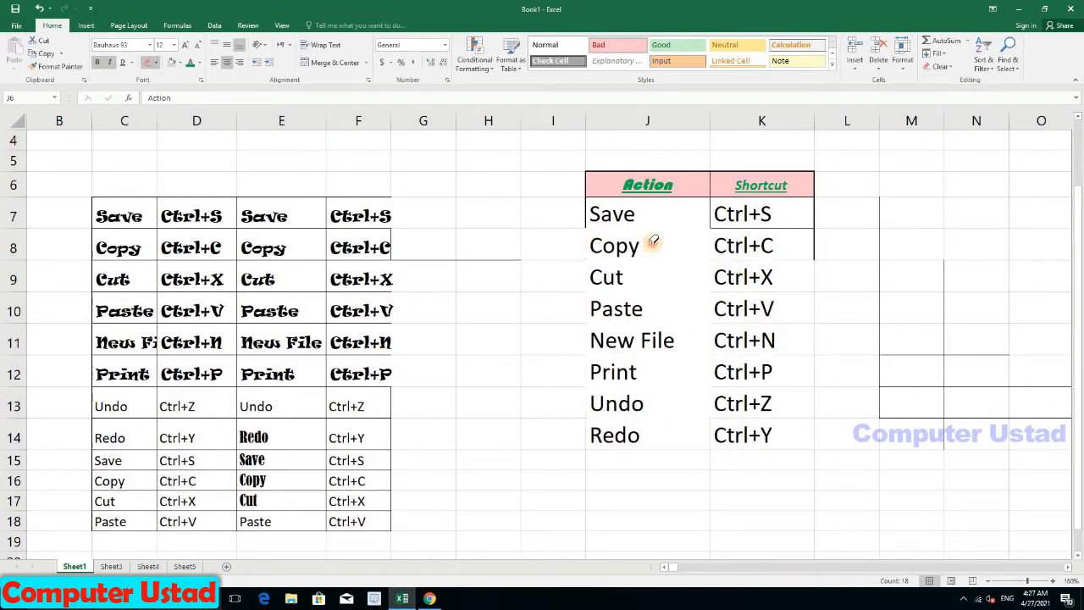
mouse_move(805, 310)
mouse_down()
mouse_move(742, 237)
mouse_move(595, 213)
mouse_up()
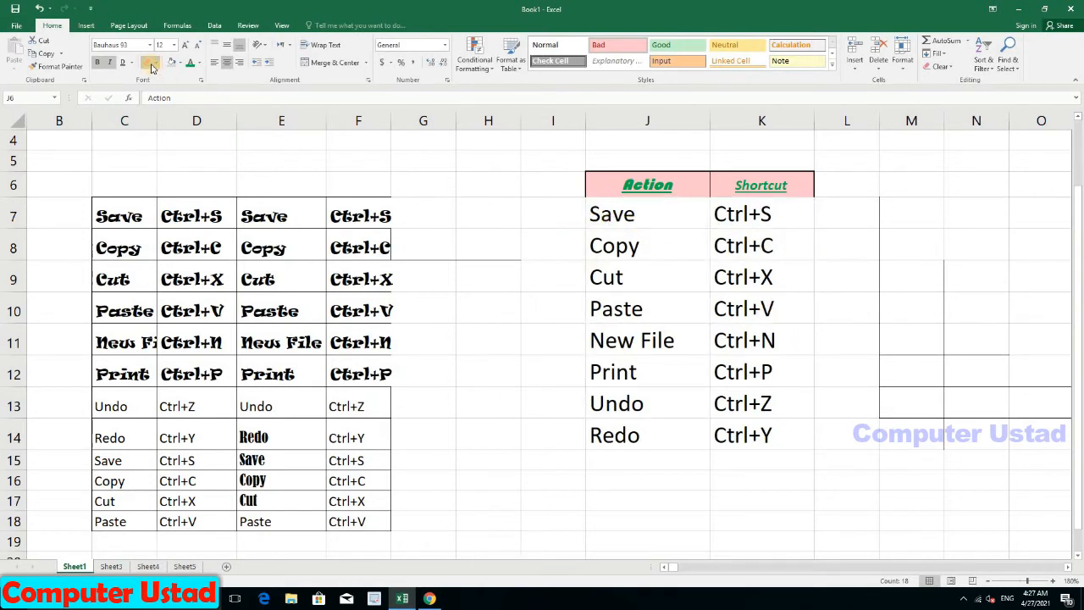
Step: Set the border line colour to red and draw red borders around J7:K14
click(156, 64)
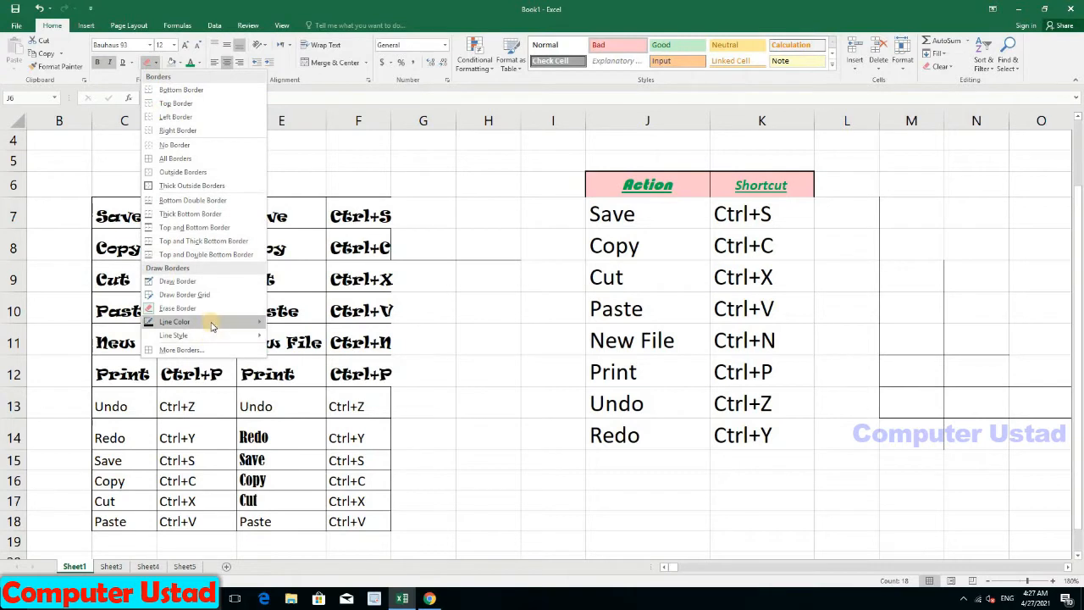
mouse_move(215, 326)
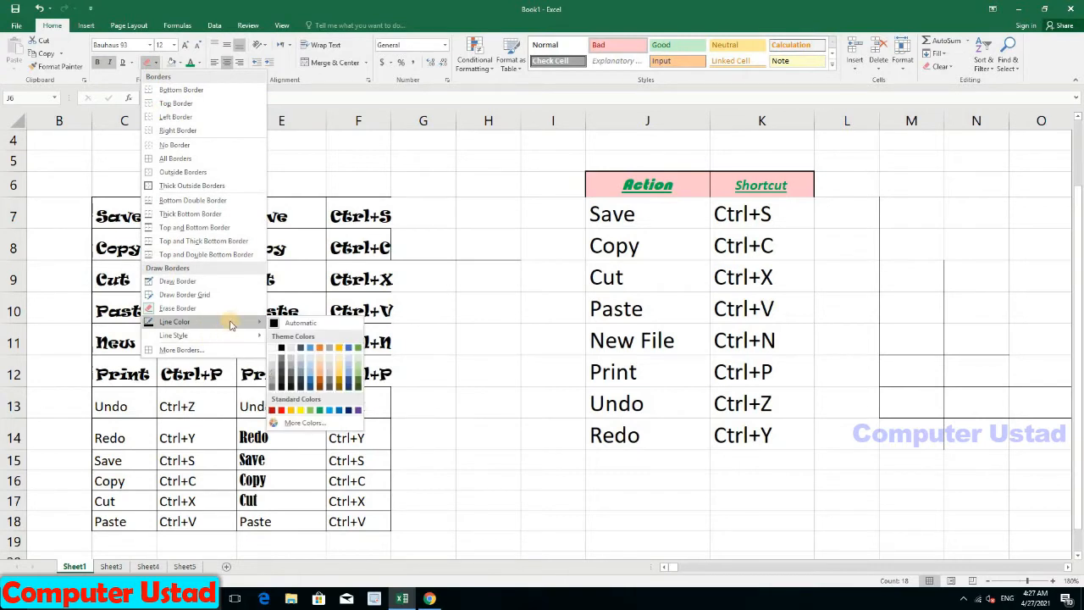
click(283, 411)
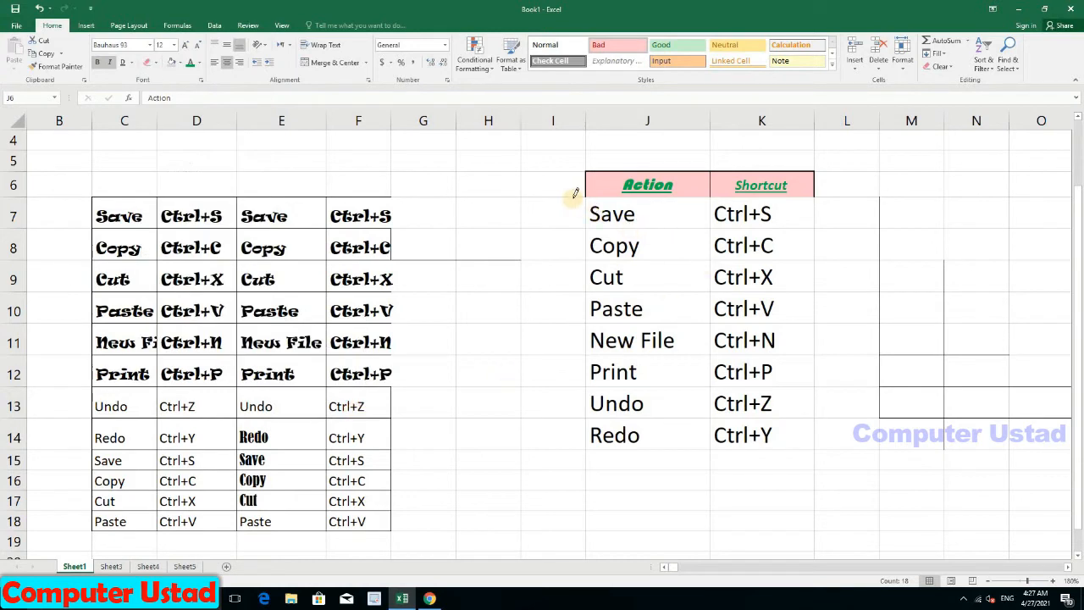
mouse_move(590, 204)
mouse_down()
mouse_move(630, 412)
mouse_move(682, 444)
mouse_up()
mouse_move(792, 231)
mouse_down()
mouse_move(815, 358)
mouse_move(805, 438)
mouse_up()
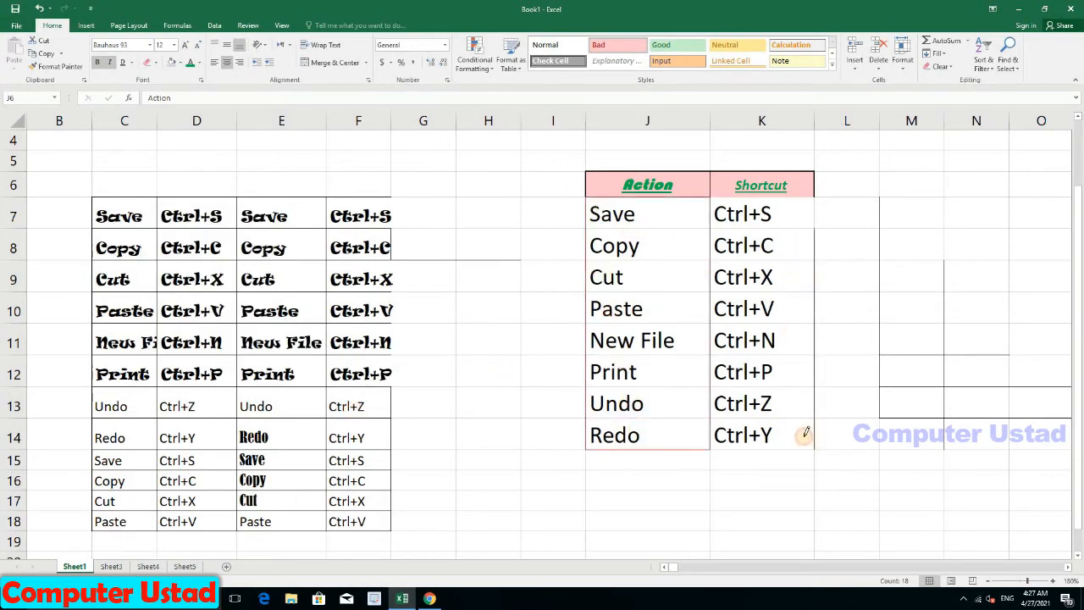
mouse_move(815, 209)
mouse_down()
mouse_move(803, 424)
mouse_move(740, 437)
mouse_up()
Step: Apply red All Borders to the whole table J6:K14
click(155, 63)
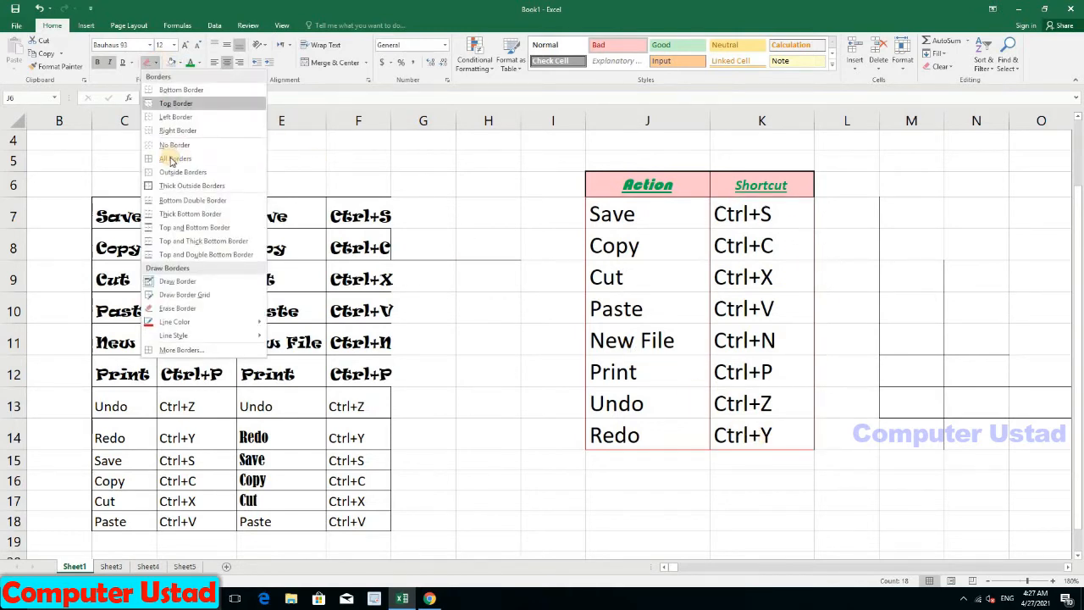
click(608, 179)
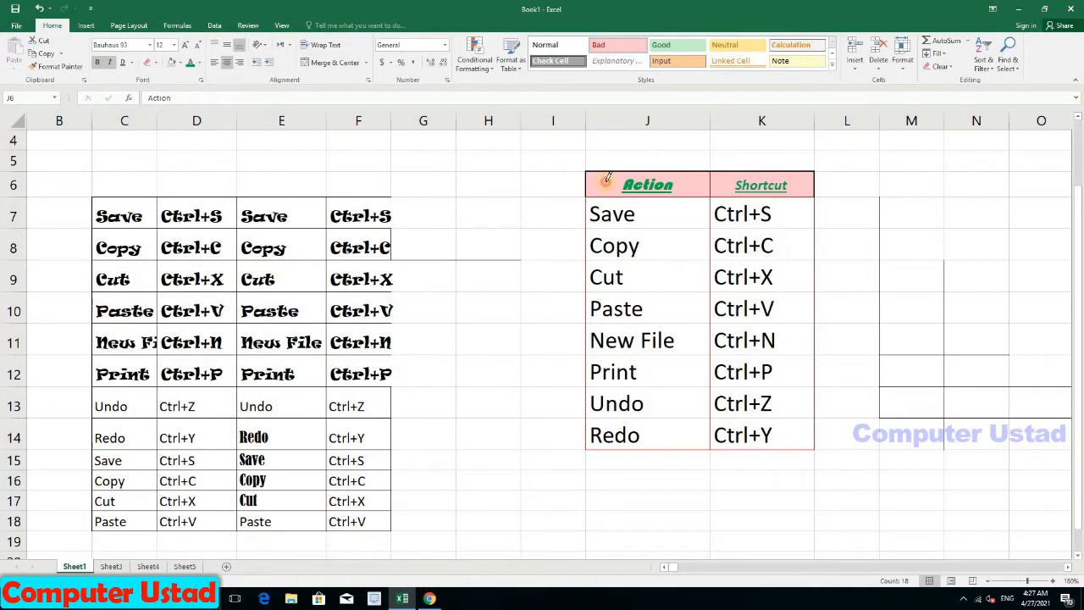
mouse_move(608, 179)
mouse_down()
mouse_move(762, 396)
mouse_move(759, 435)
mouse_up()
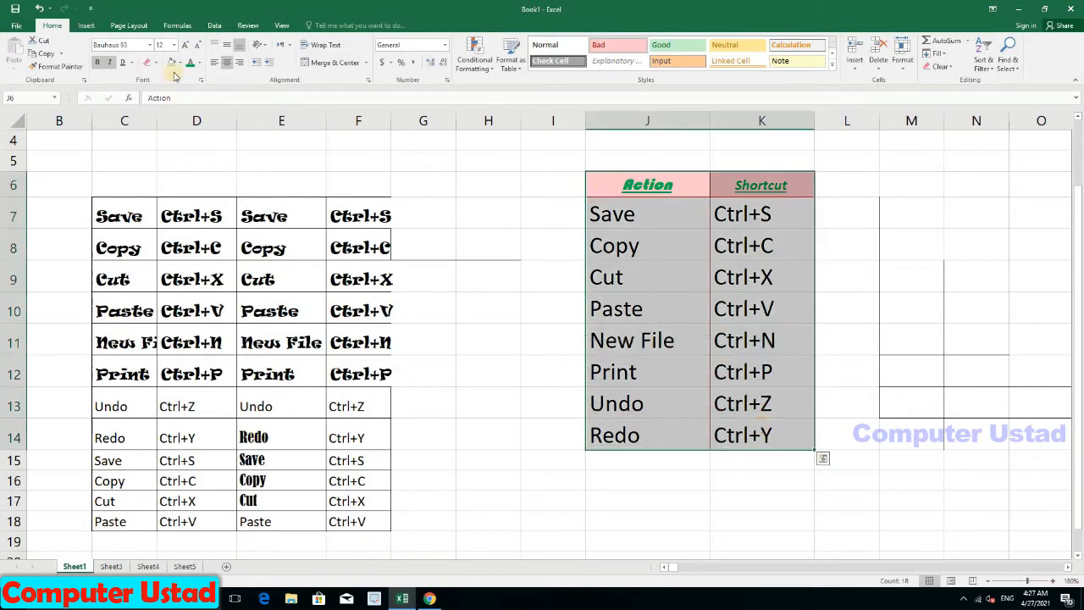
click(157, 65)
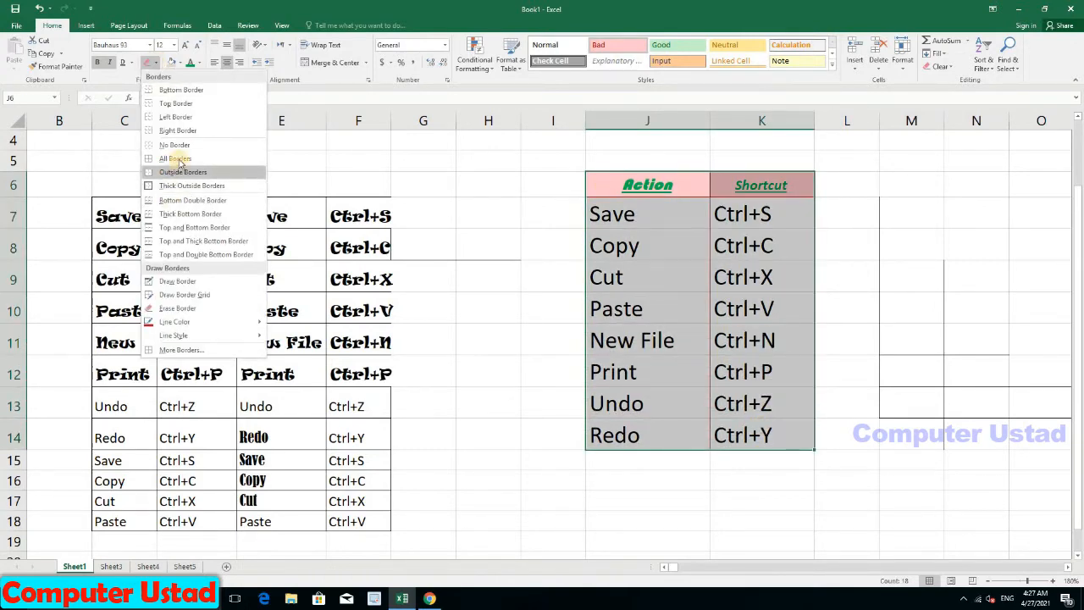
click(135, 155)
click(627, 281)
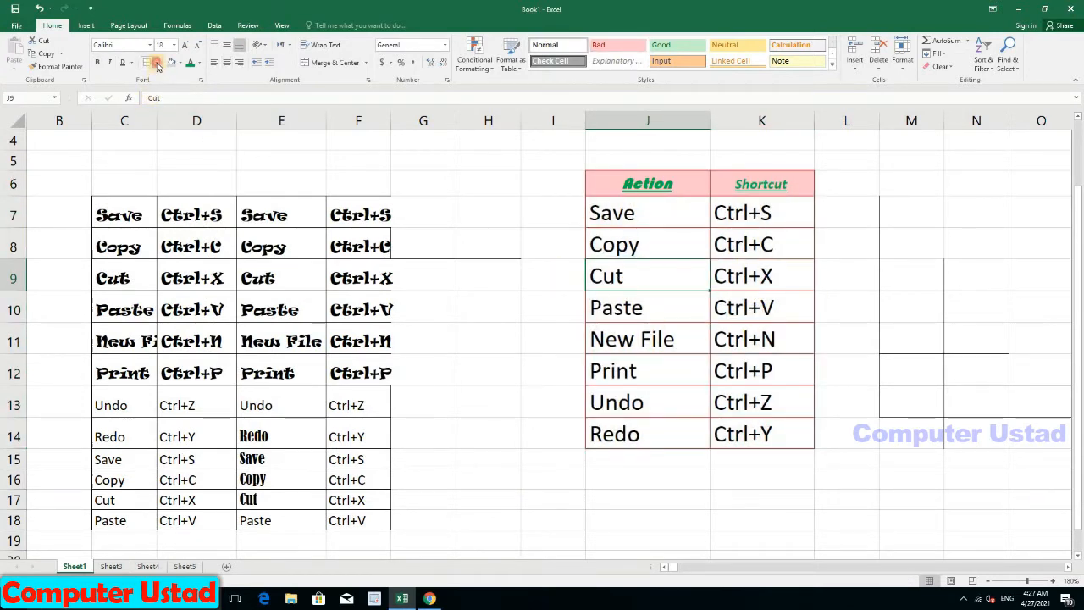
click(156, 65)
mouse_move(216, 335)
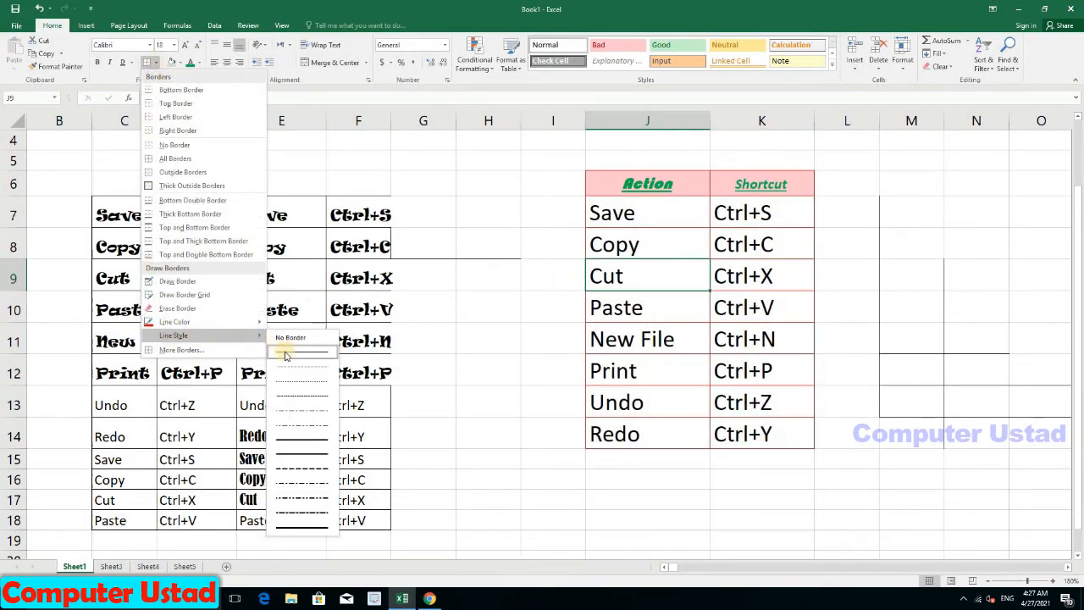
Step: Choose a dotted line style and draw a dotted diagonal across the Print cell
click(308, 387)
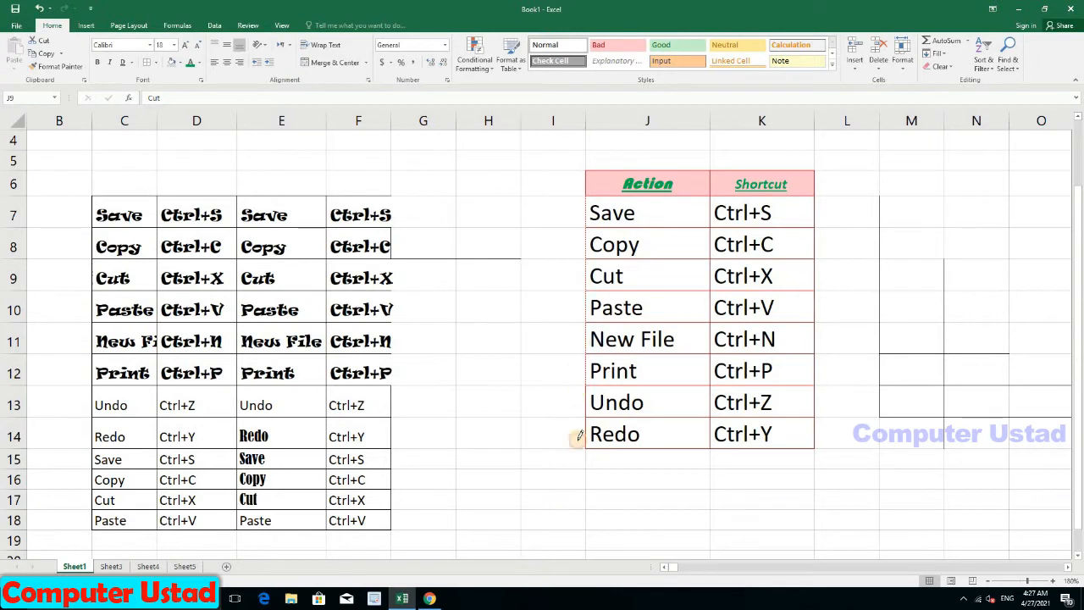
drag(608, 380, 702, 356)
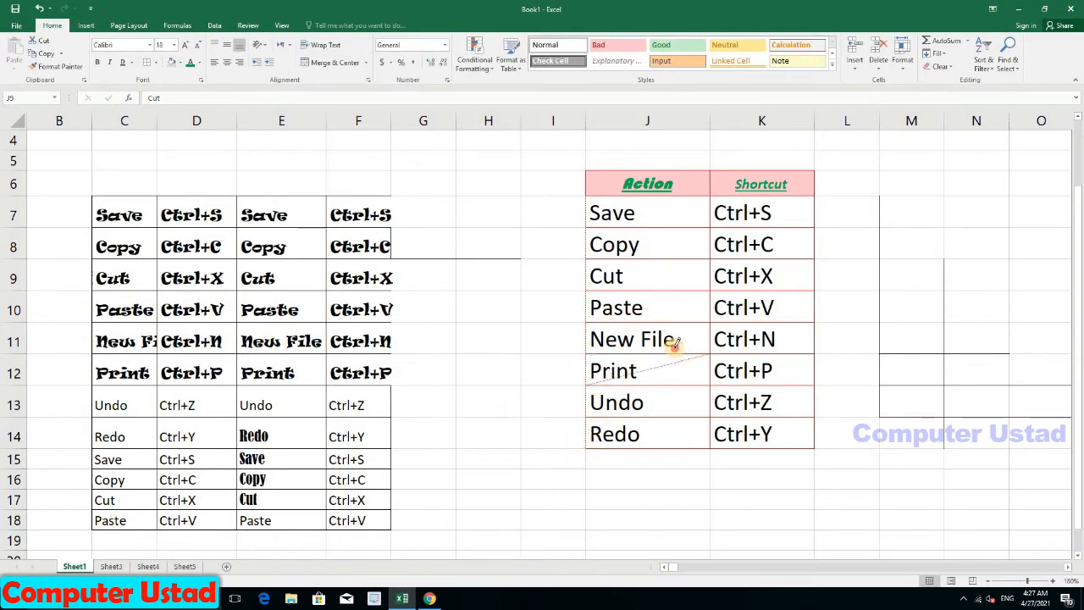
click(673, 339)
Step: Apply dotted borders to the table J6:K14
drag(595, 211, 634, 235)
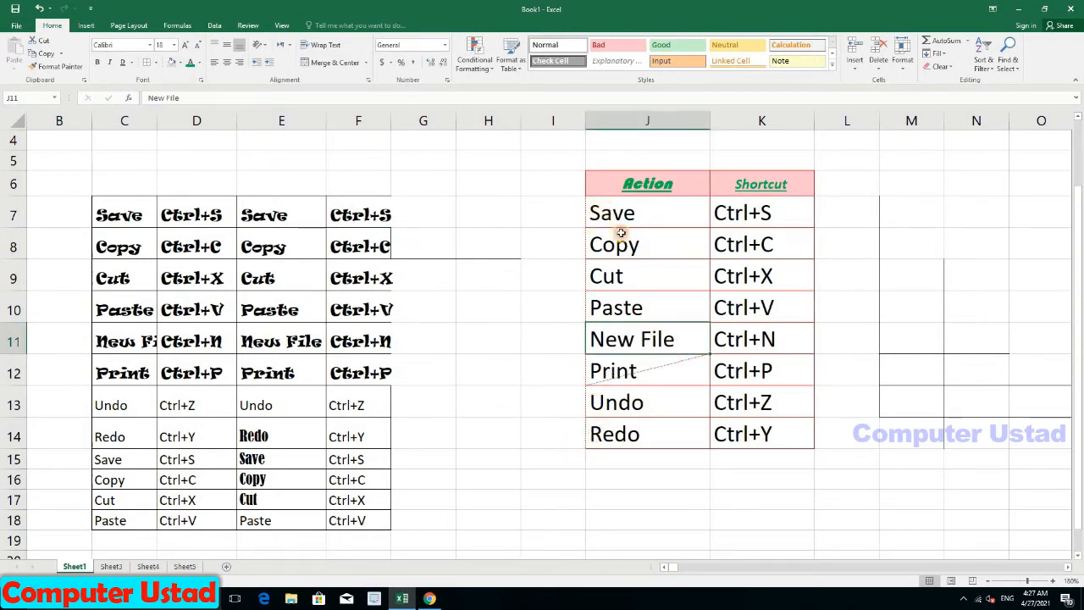
mouse_move(623, 192)
mouse_down()
mouse_move(719, 344)
mouse_move(741, 459)
mouse_up()
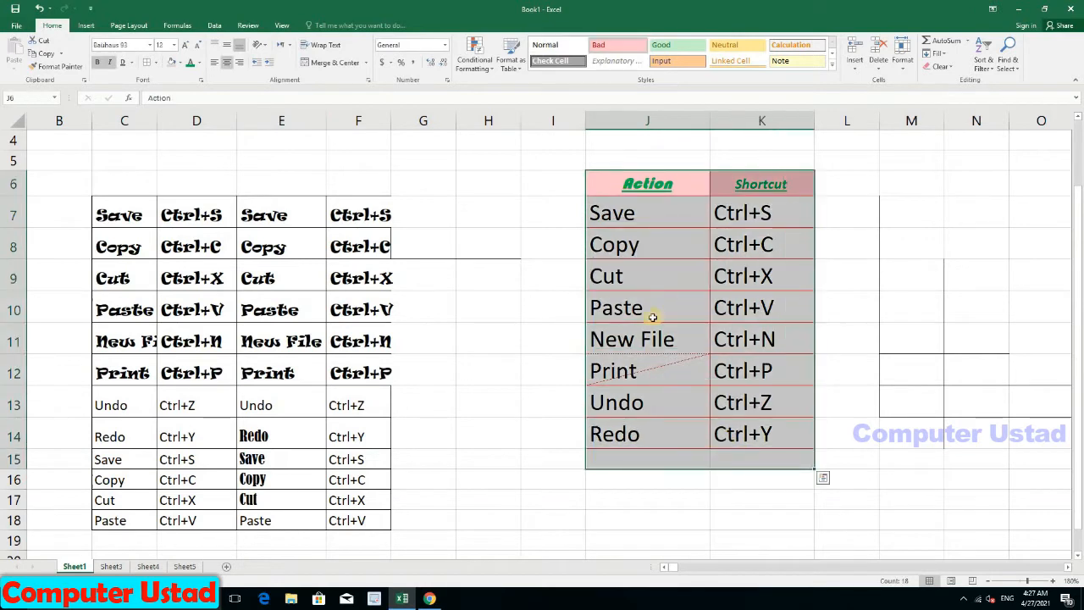
double_click(611, 185)
drag(611, 184, 757, 480)
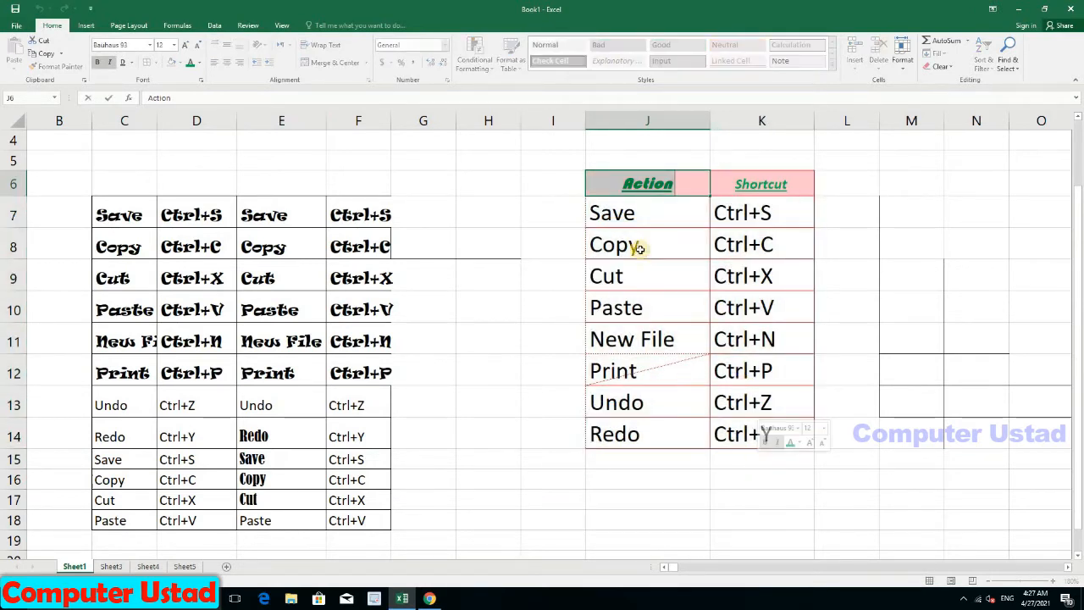
mouse_move(593, 199)
mouse_down()
mouse_move(673, 245)
mouse_move(753, 433)
mouse_up()
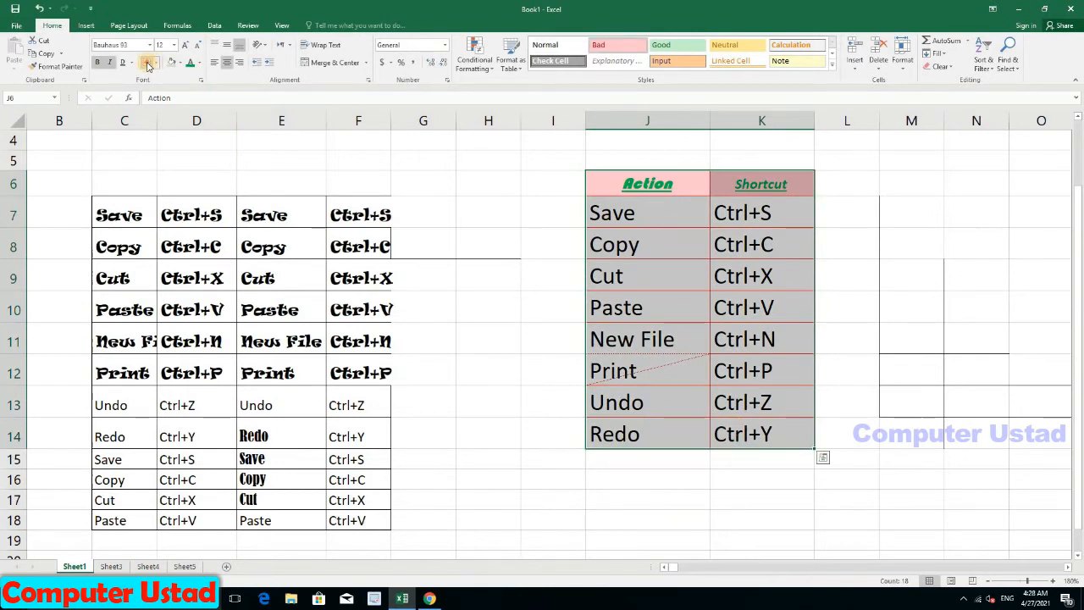
click(149, 66)
click(597, 301)
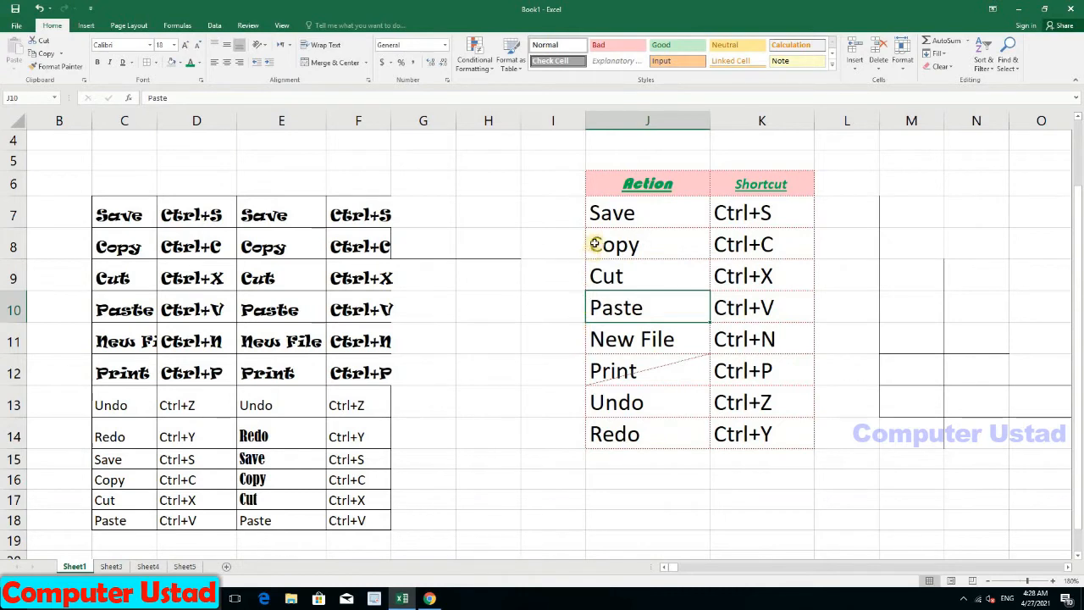
Step: Set the border line colour to Automatic and the line style to solid
click(156, 65)
mouse_move(216, 323)
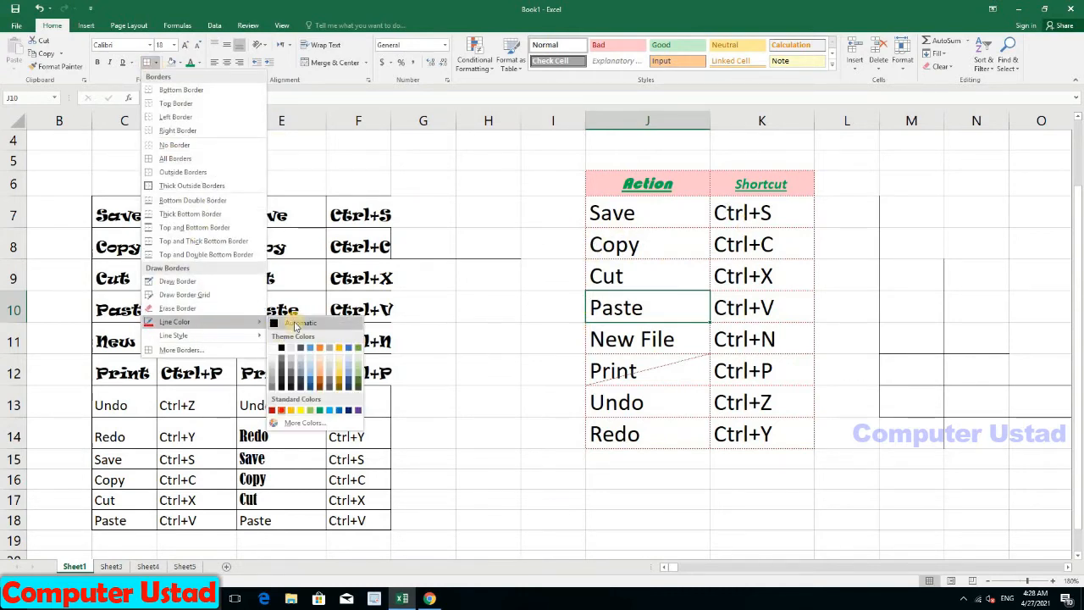
click(296, 324)
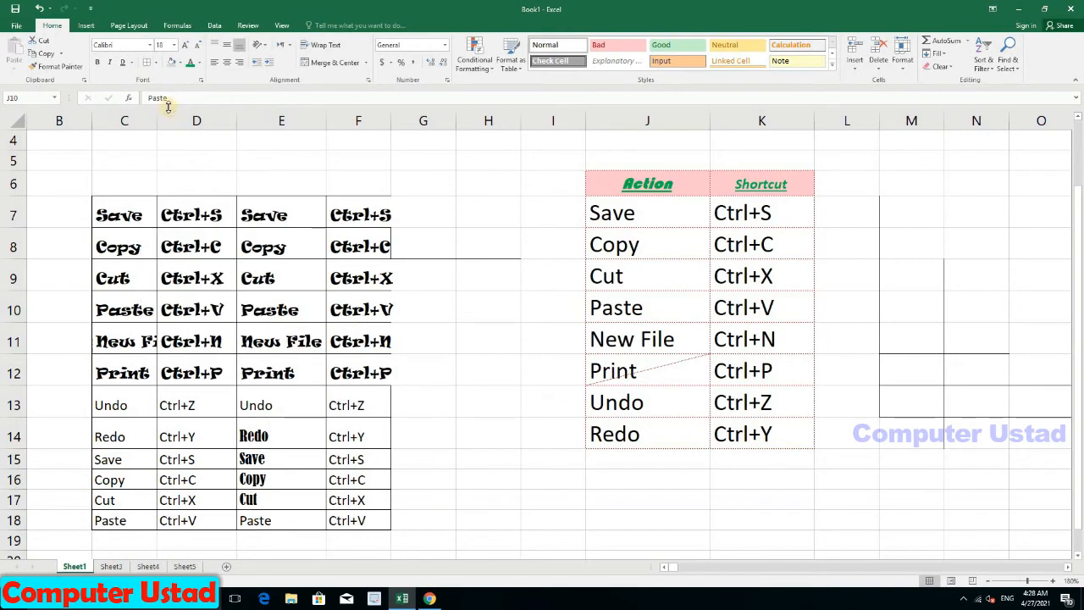
click(152, 66)
click(155, 66)
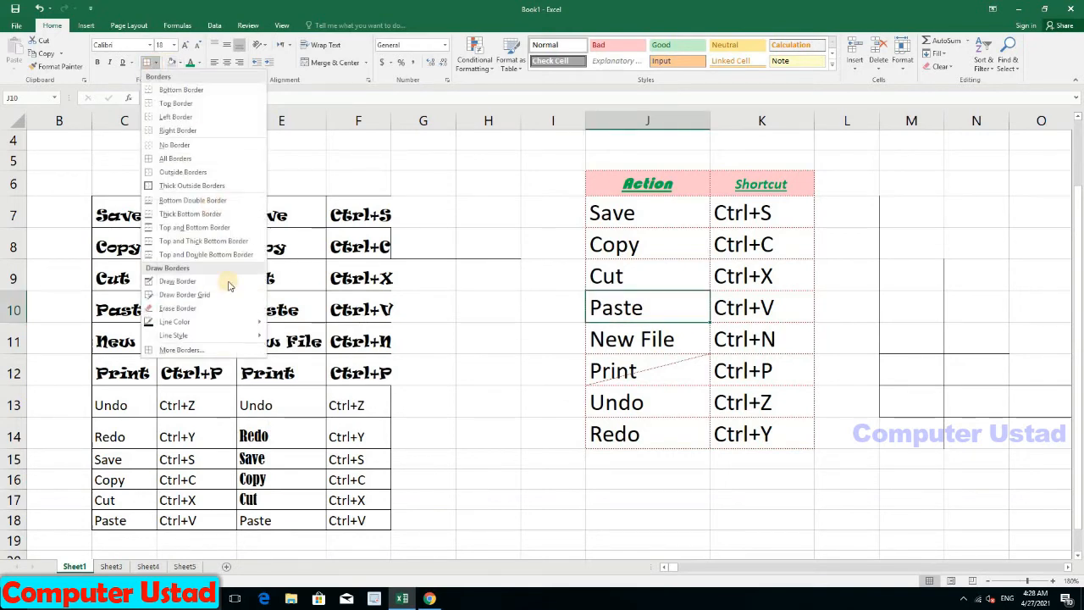
mouse_move(241, 334)
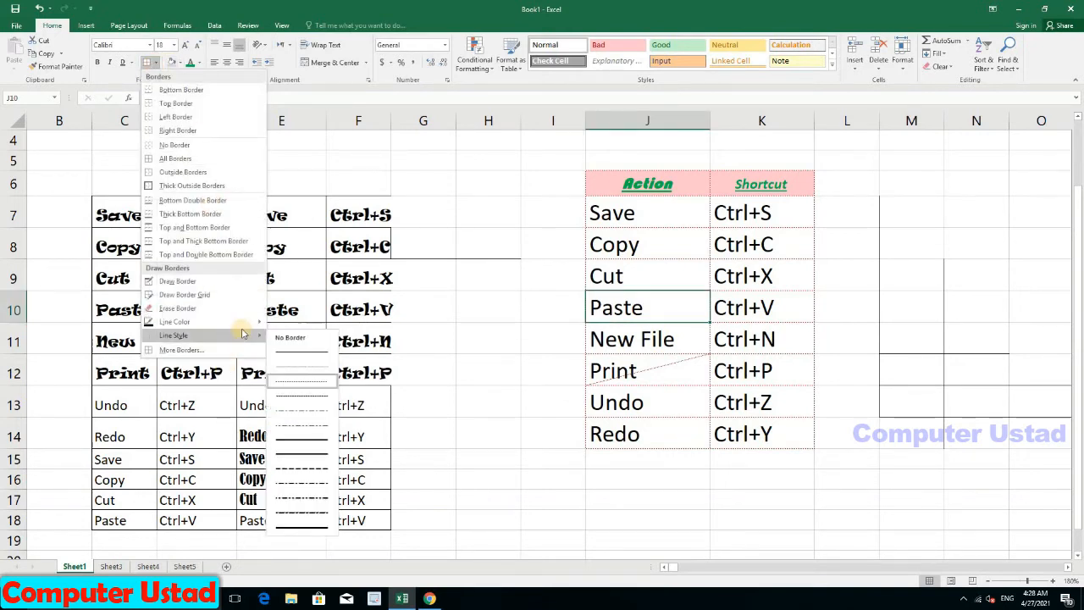
click(296, 352)
key(Escape)
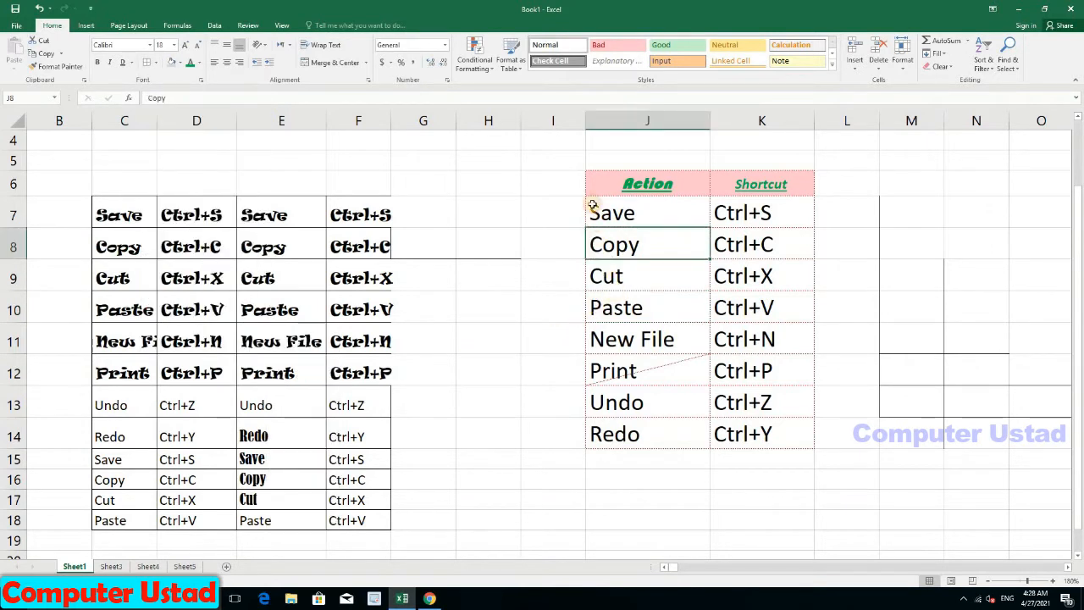
Step: Apply solid black All Borders to every cell of J6:K14
mouse_move(600, 193)
mouse_down()
mouse_move(754, 450)
mouse_move(753, 428)
mouse_up()
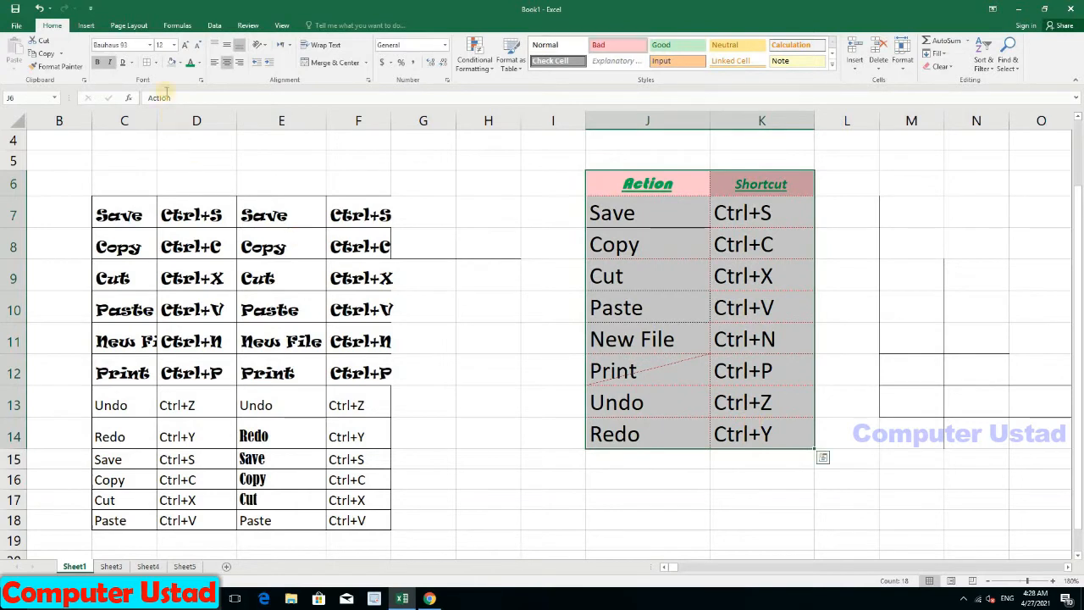
click(153, 66)
click(653, 315)
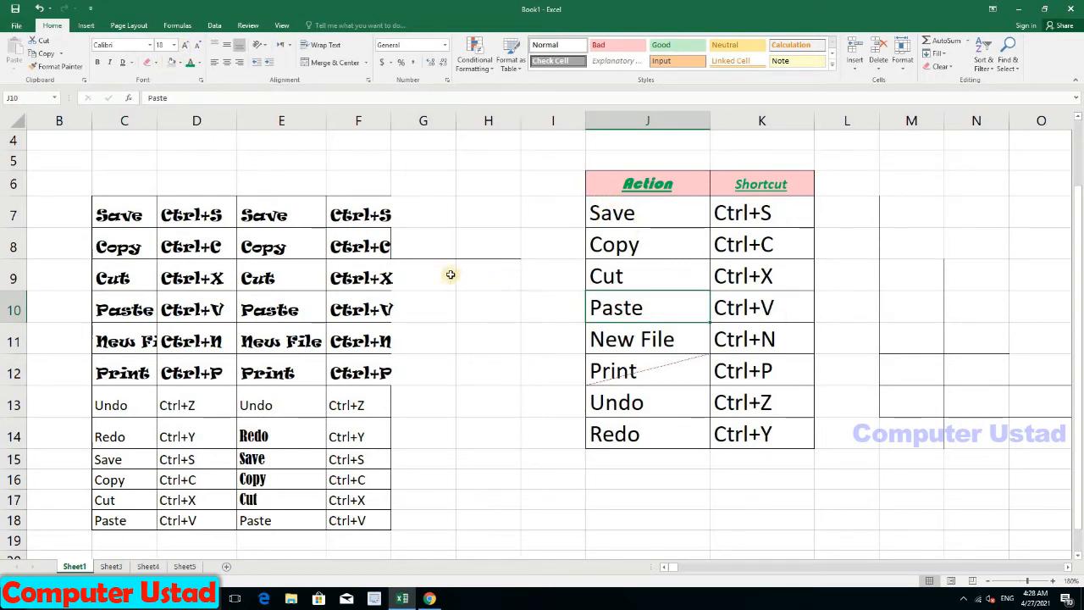
click(477, 275)
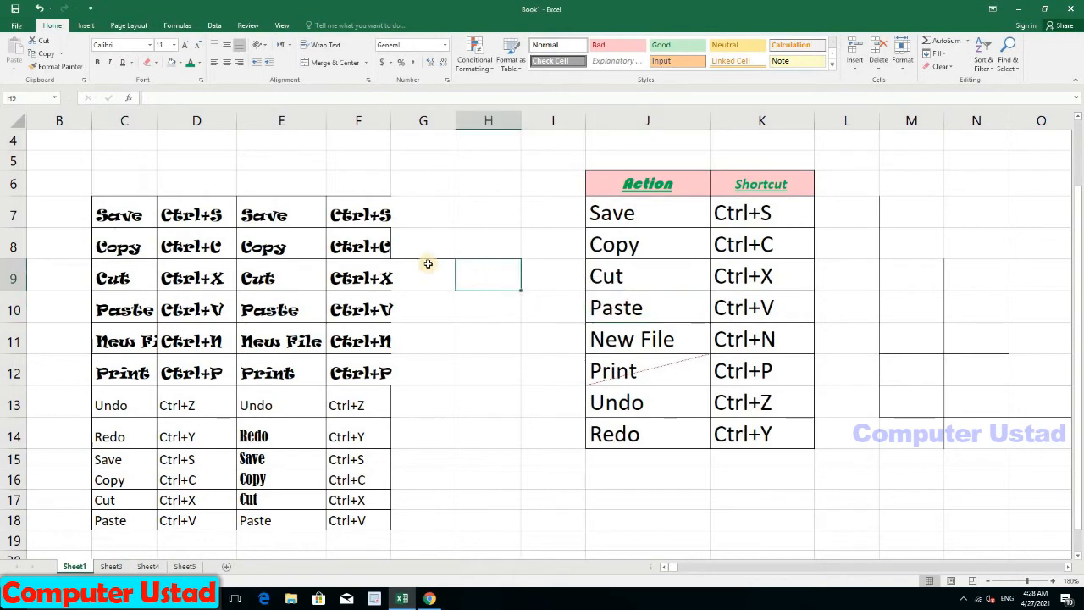
Step: Fill cell H9 light blue
click(181, 65)
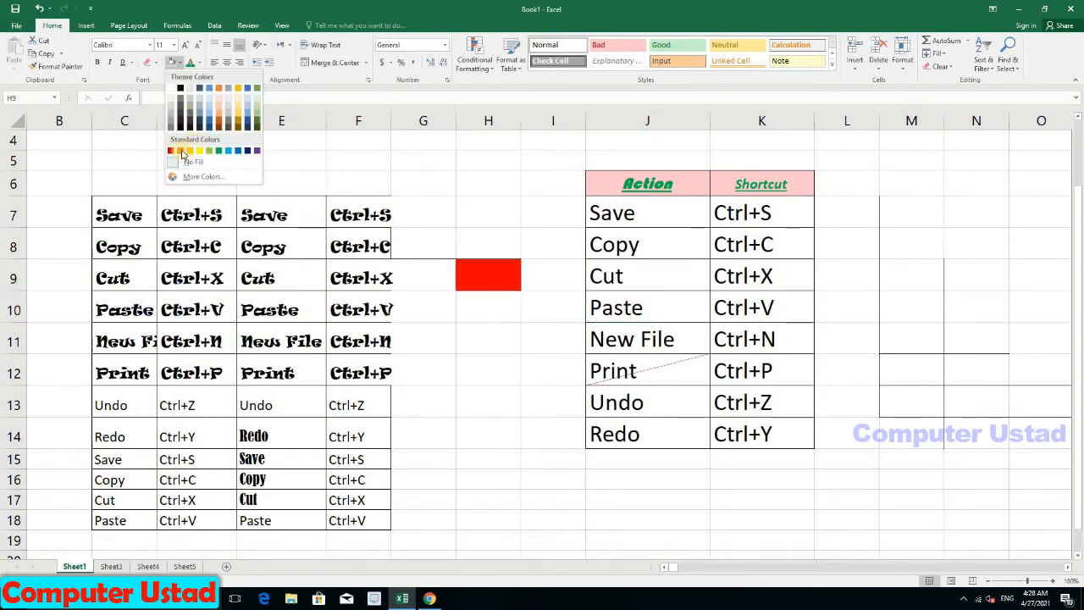
click(234, 151)
click(472, 306)
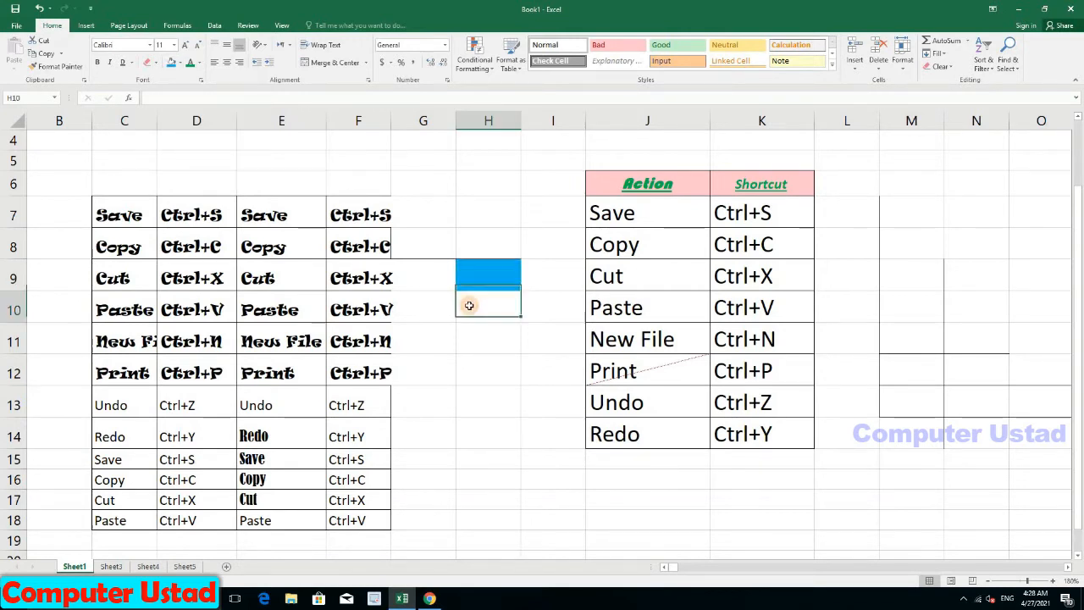
Step: Fill the table entries J7:K14 with light gold
drag(600, 213, 747, 443)
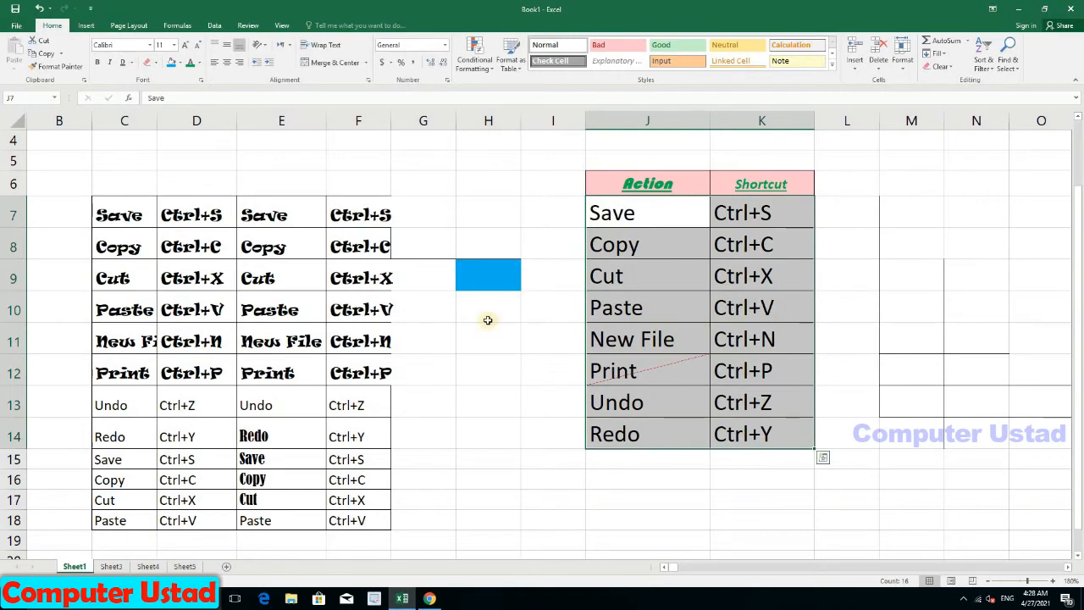
click(178, 64)
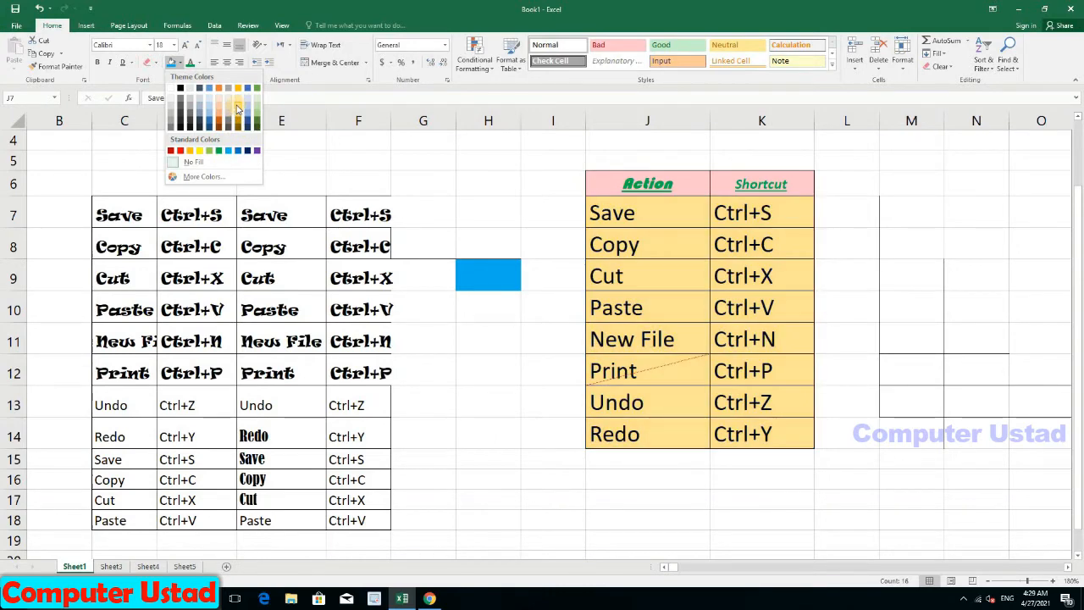
click(238, 108)
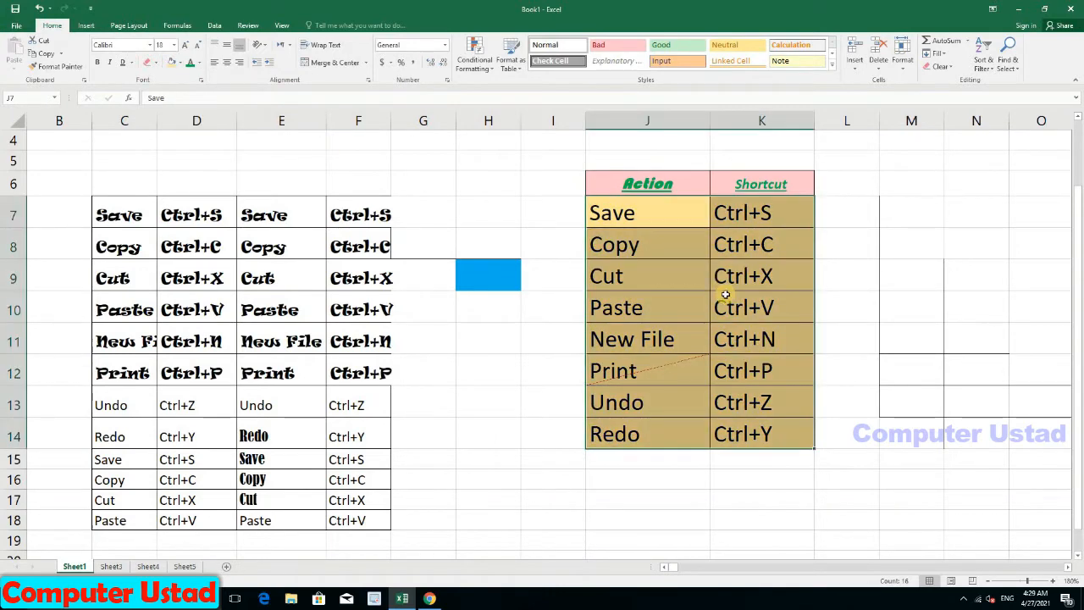
click(726, 300)
Step: Fill the left-hand shortcut table C7:F18 green
drag(123, 234, 356, 518)
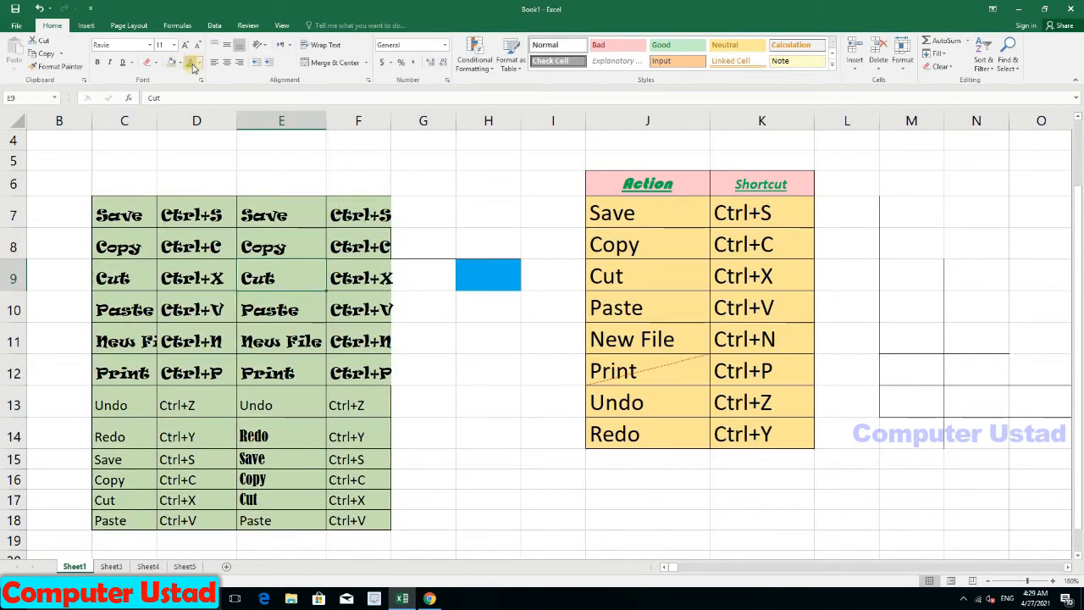
click(178, 215)
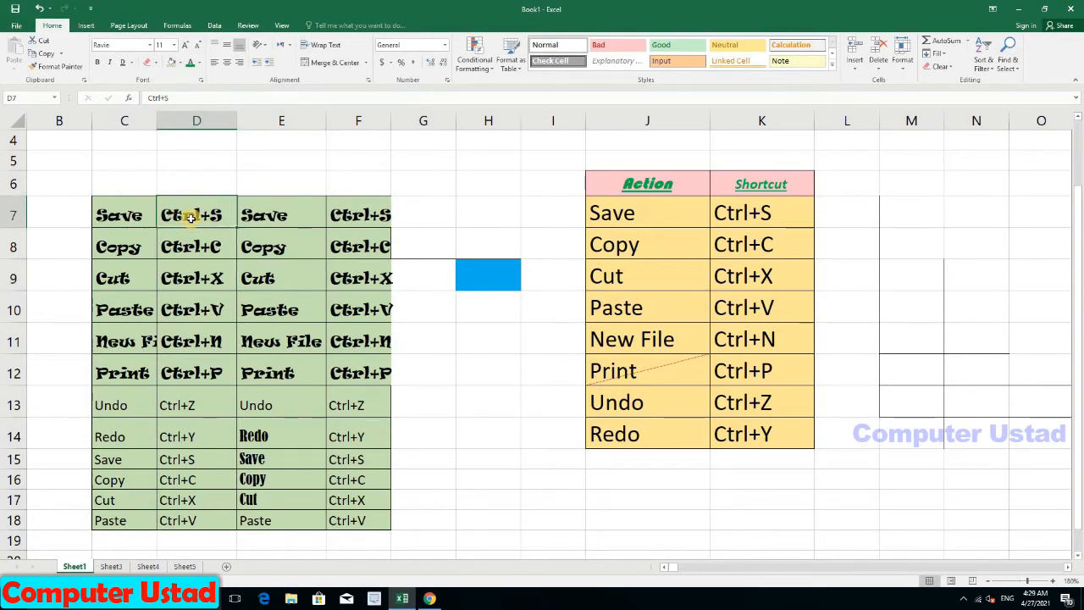
click(266, 218)
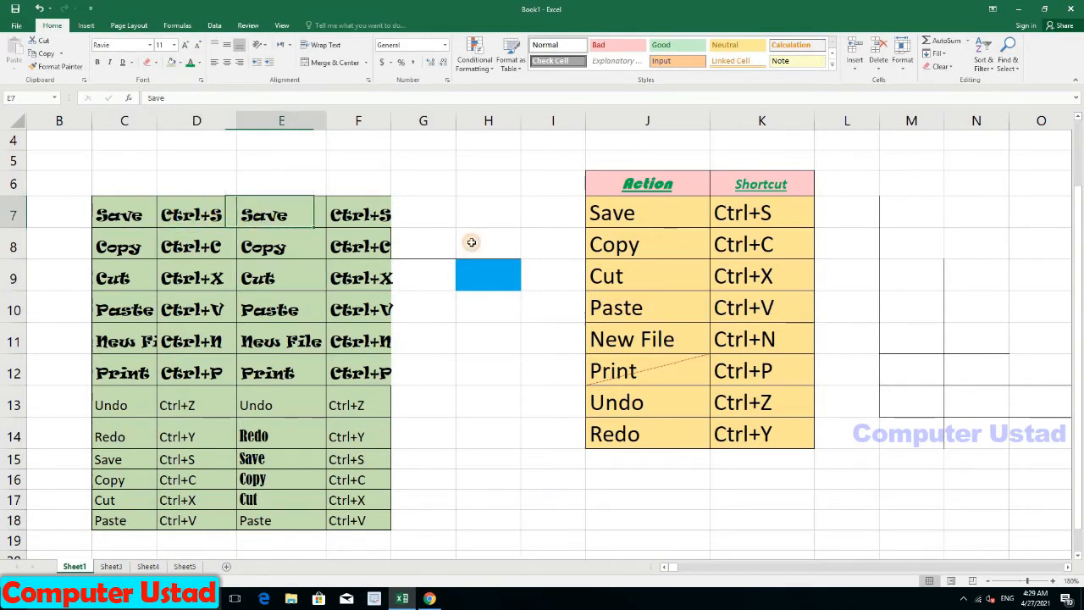
click(625, 182)
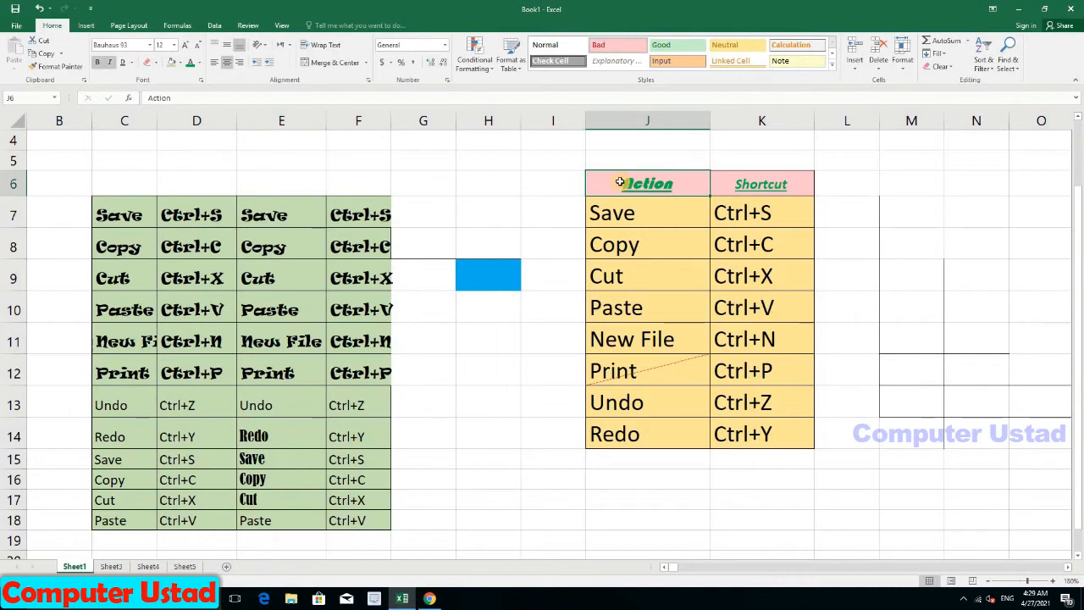
Step: Color the Action and Shortcut headings in J6:K6 red
shift+click(726, 187)
click(200, 63)
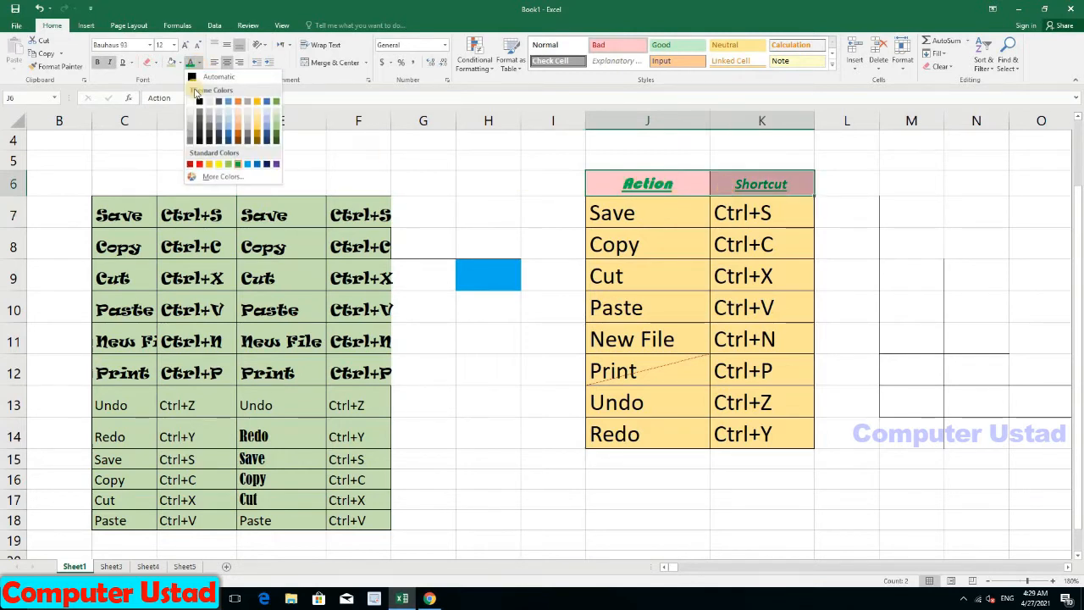
click(199, 164)
Step: Make the table entries in J7:K14 green
drag(627, 214, 727, 434)
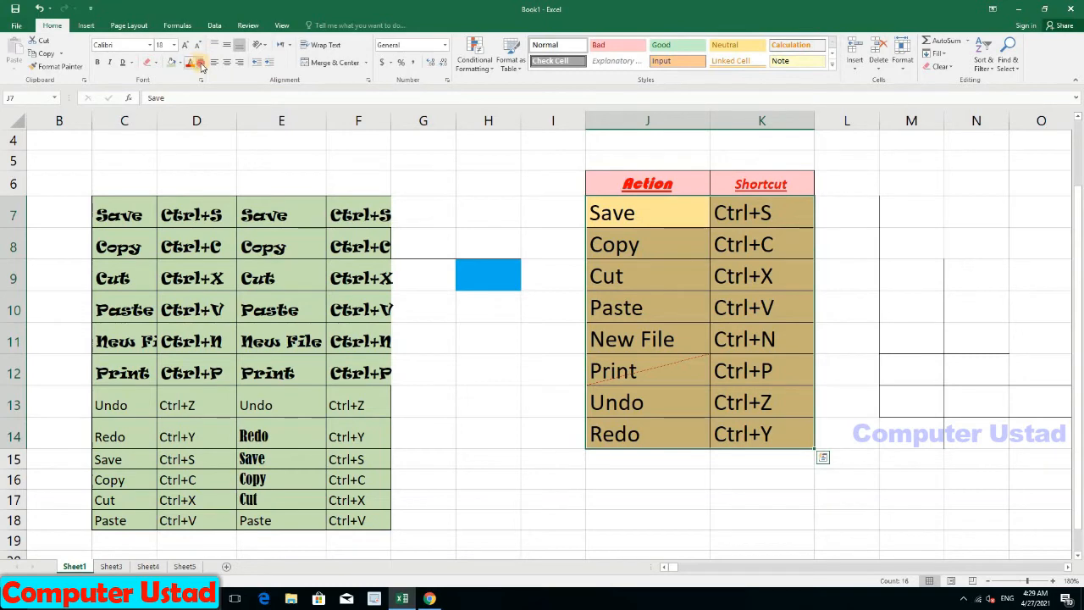
click(201, 65)
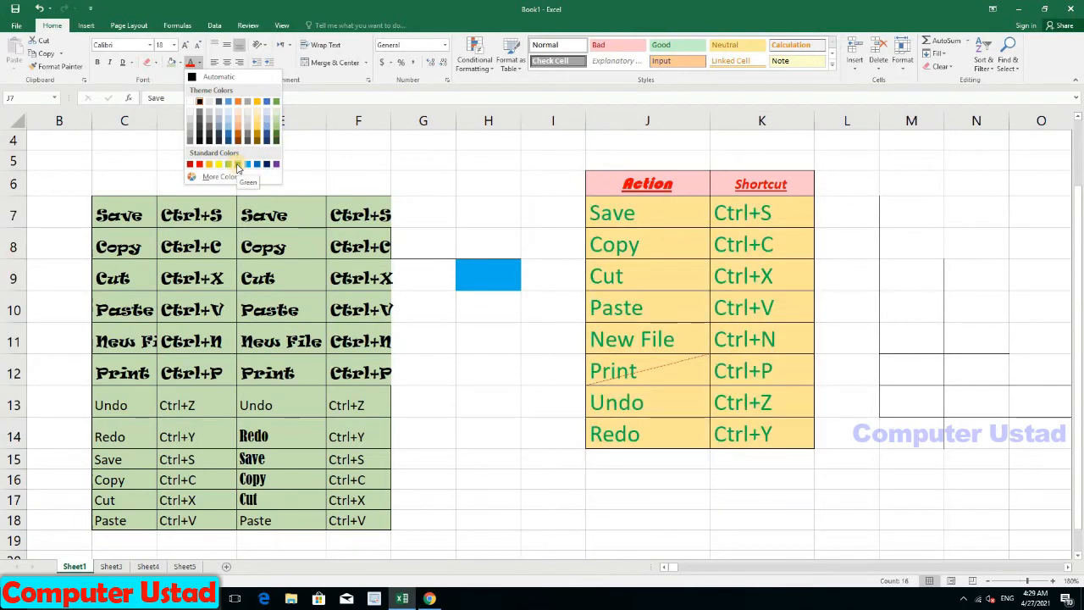
click(238, 166)
click(615, 276)
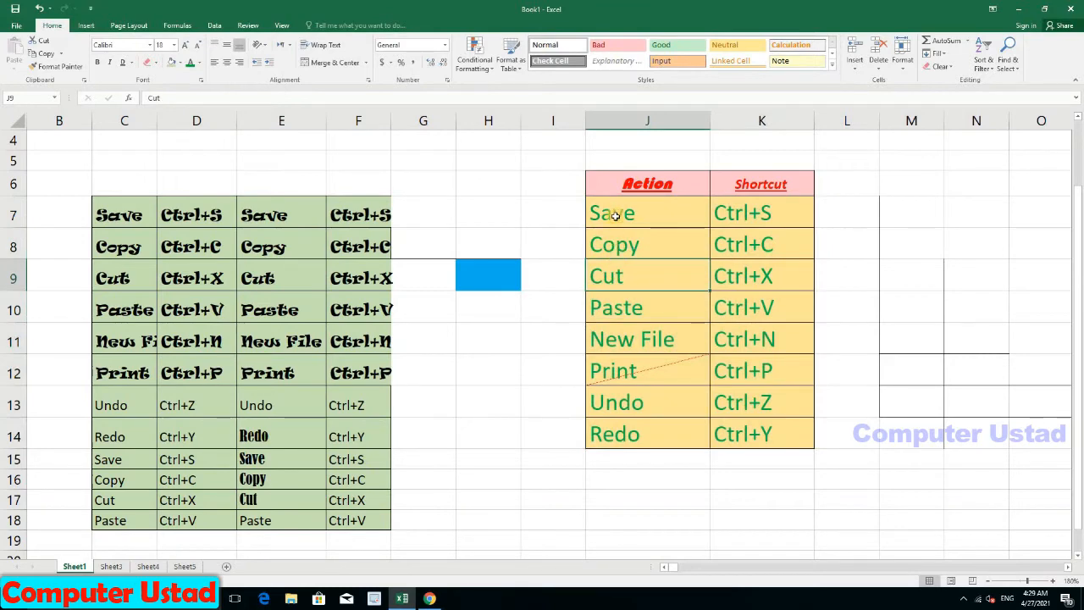
drag(618, 215, 643, 434)
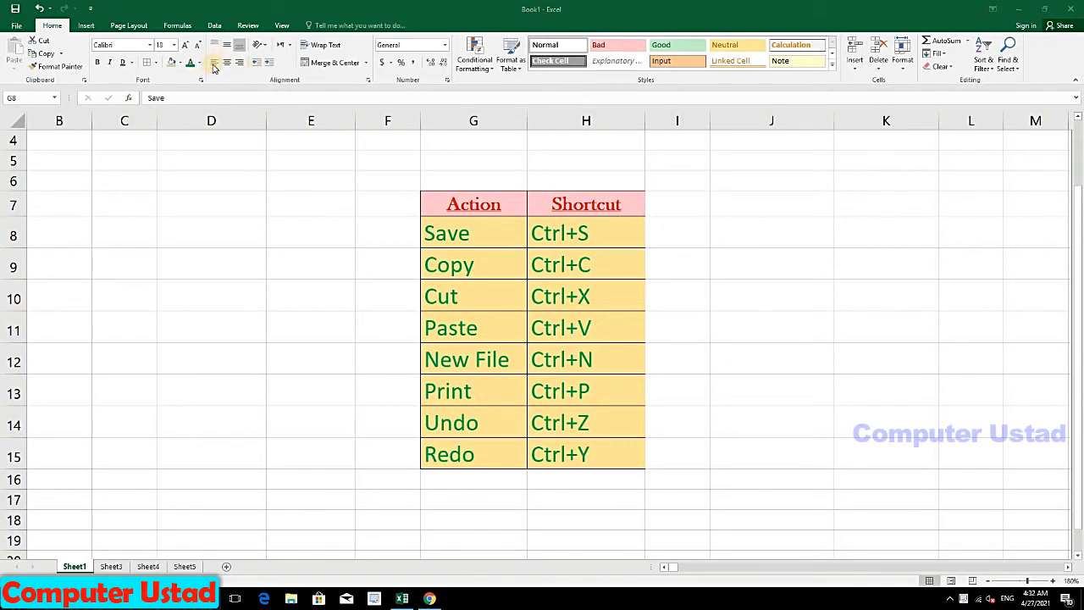
Step: Try left, center and right alignment on G8:H15, finishing with Center
click(456, 206)
click(472, 262)
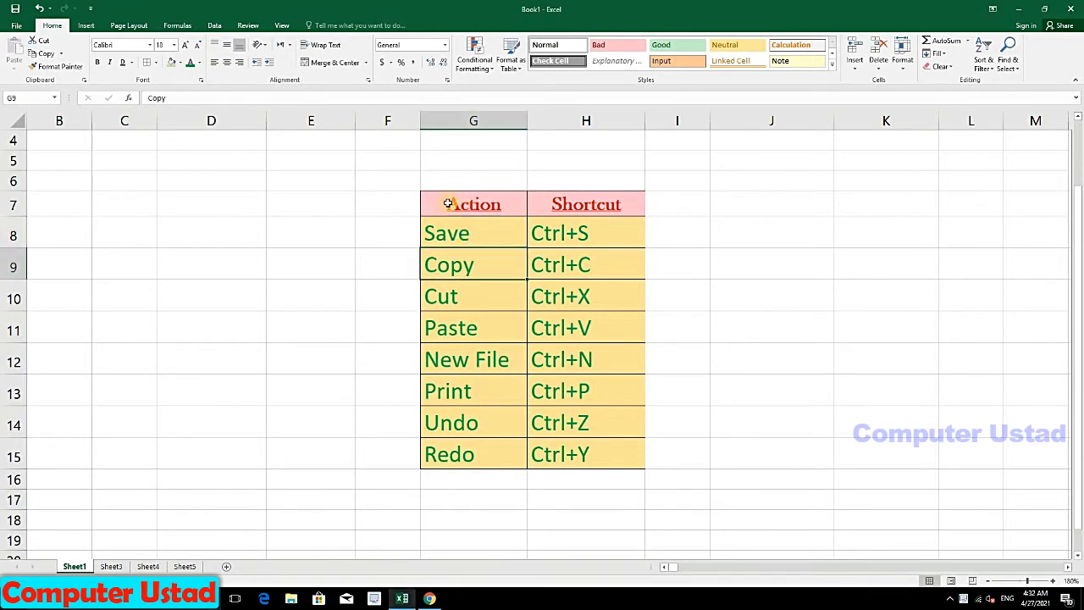
click(448, 204)
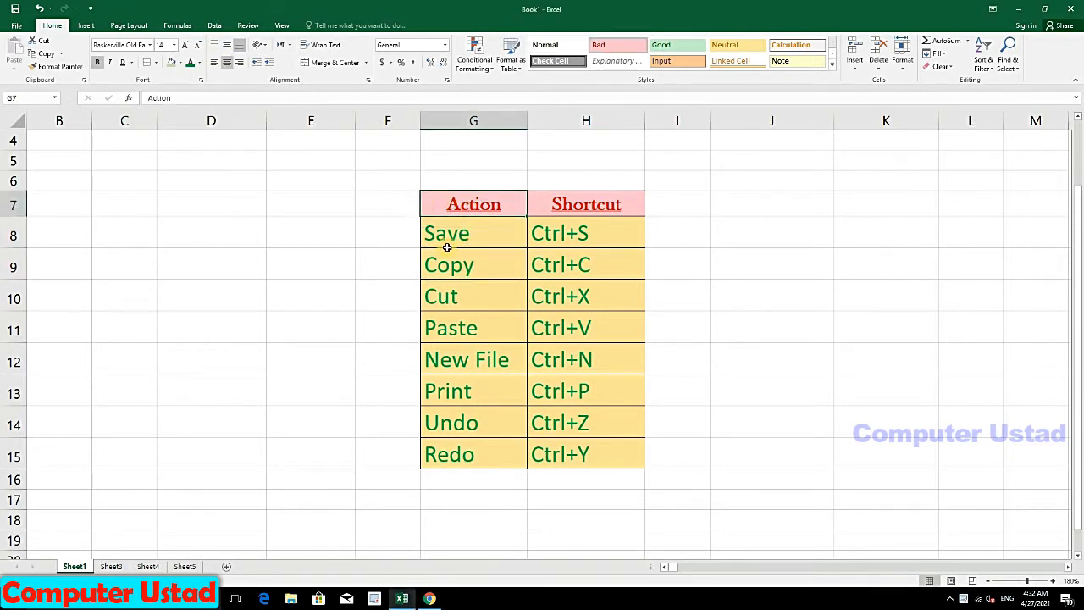
drag(446, 247, 556, 438)
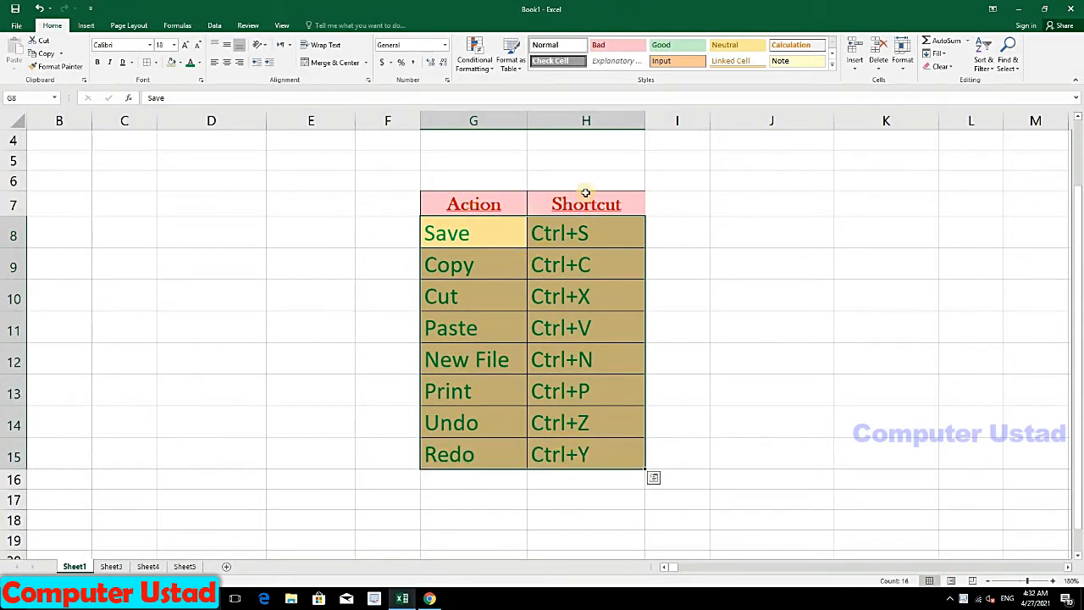
click(217, 65)
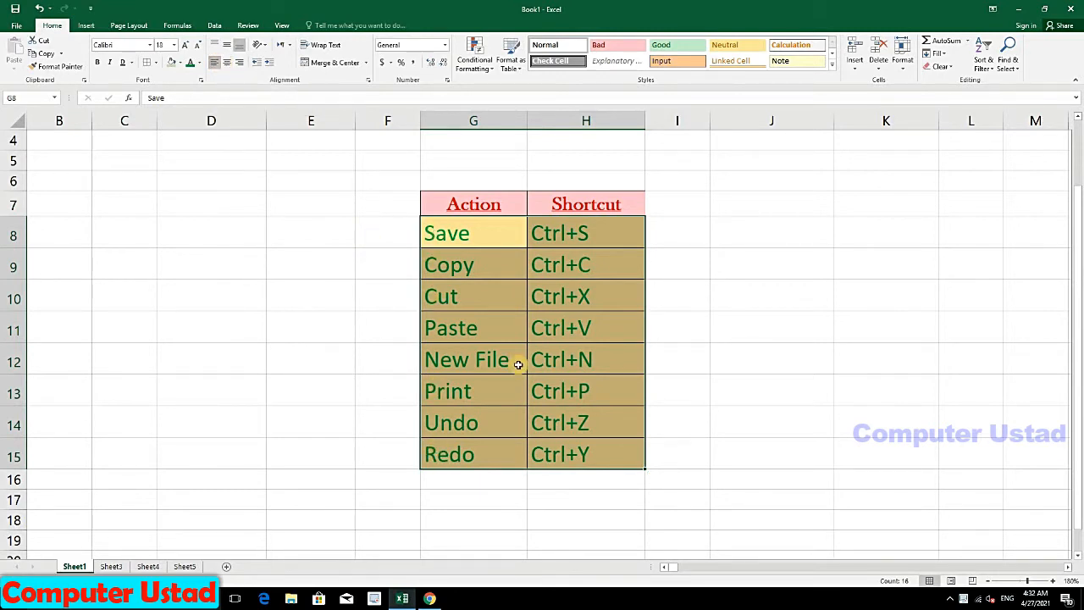
click(227, 65)
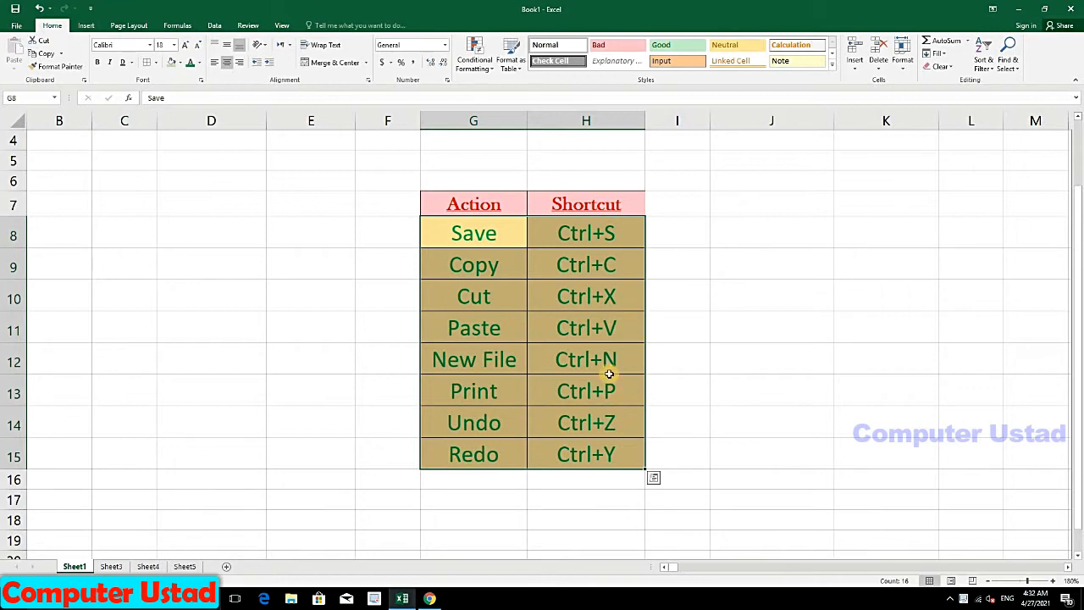
click(242, 65)
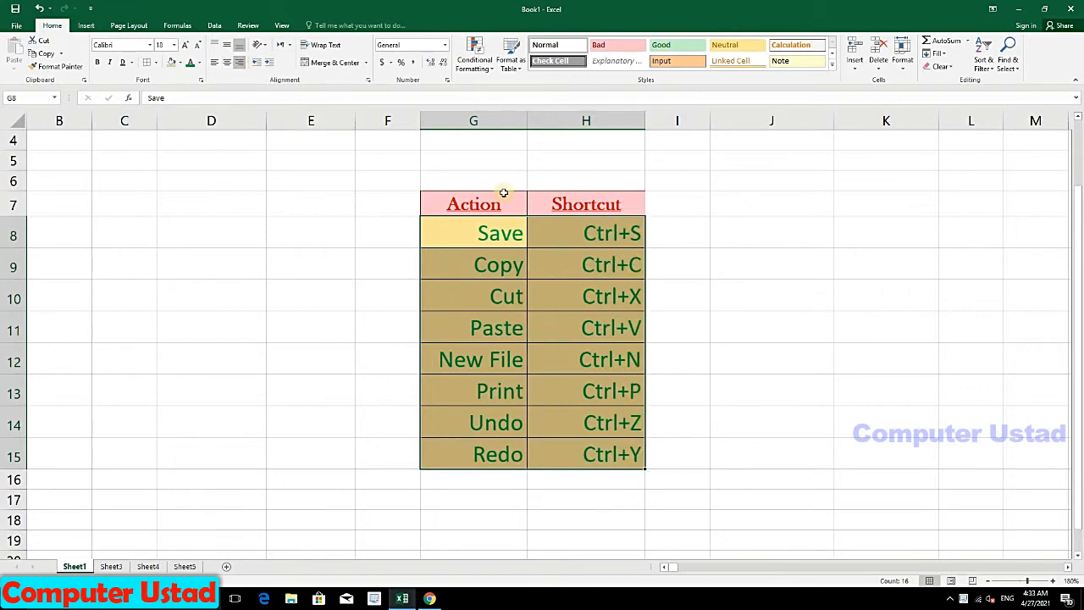
click(229, 61)
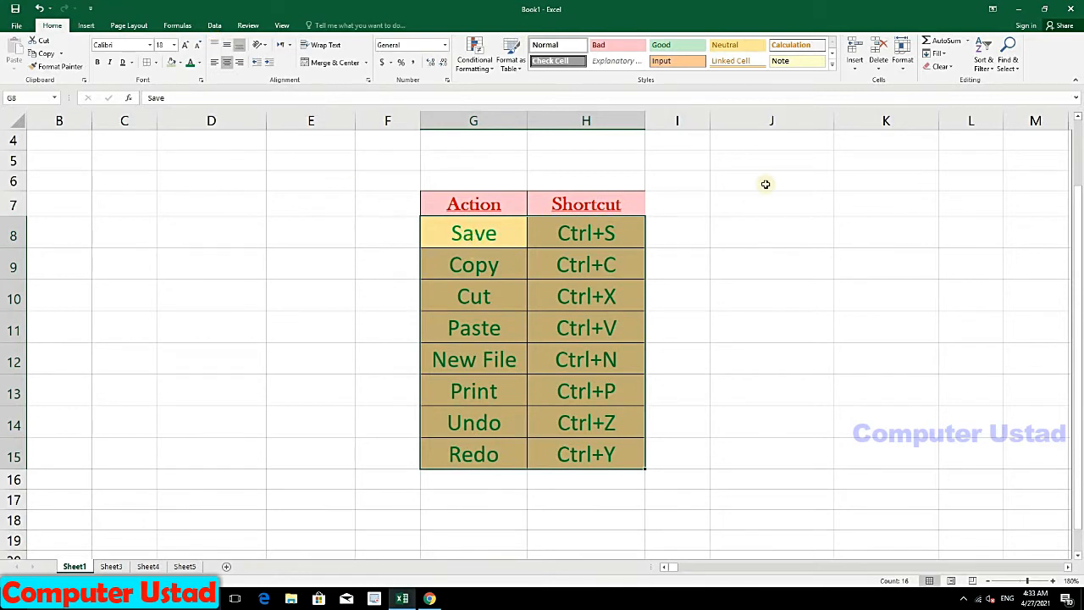
Step: Set the row height of rows 8–15 to 30 points
click(902, 58)
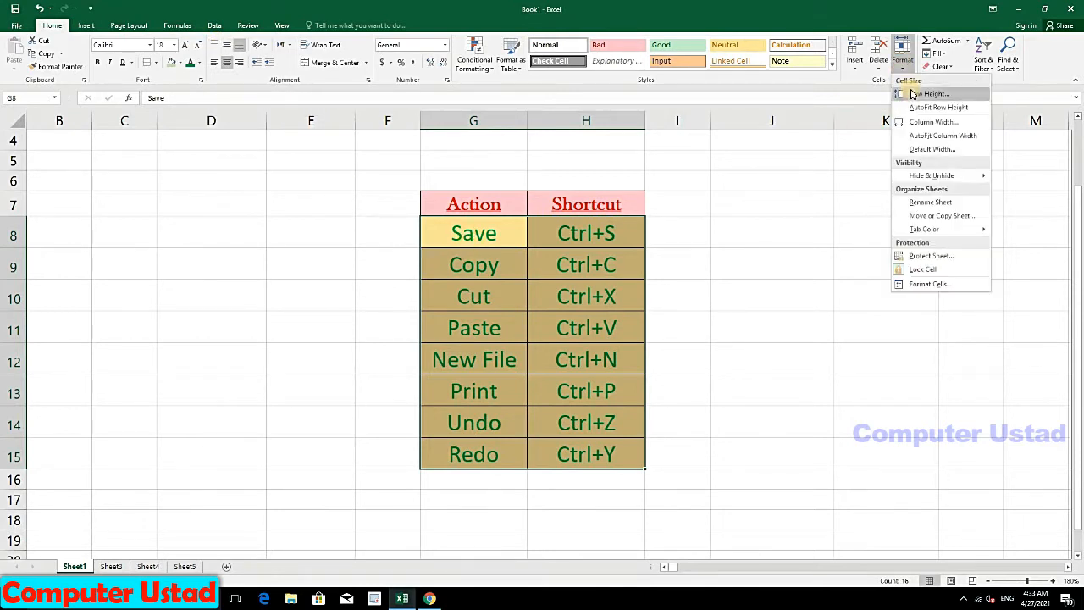
click(919, 94)
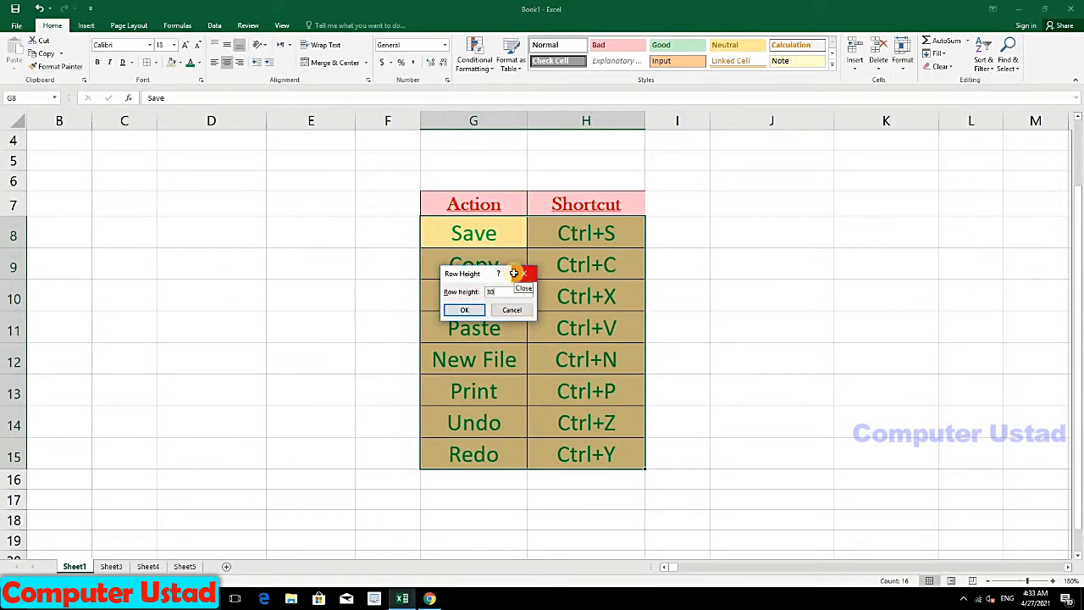
key(Return)
scroll(564, 239, down, 1)
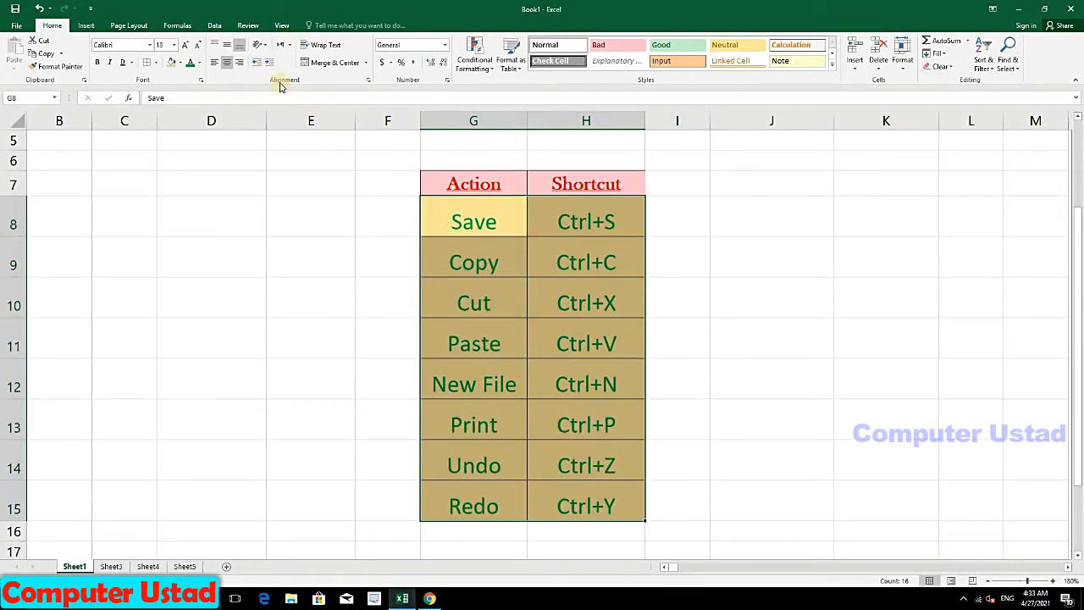
click(442, 210)
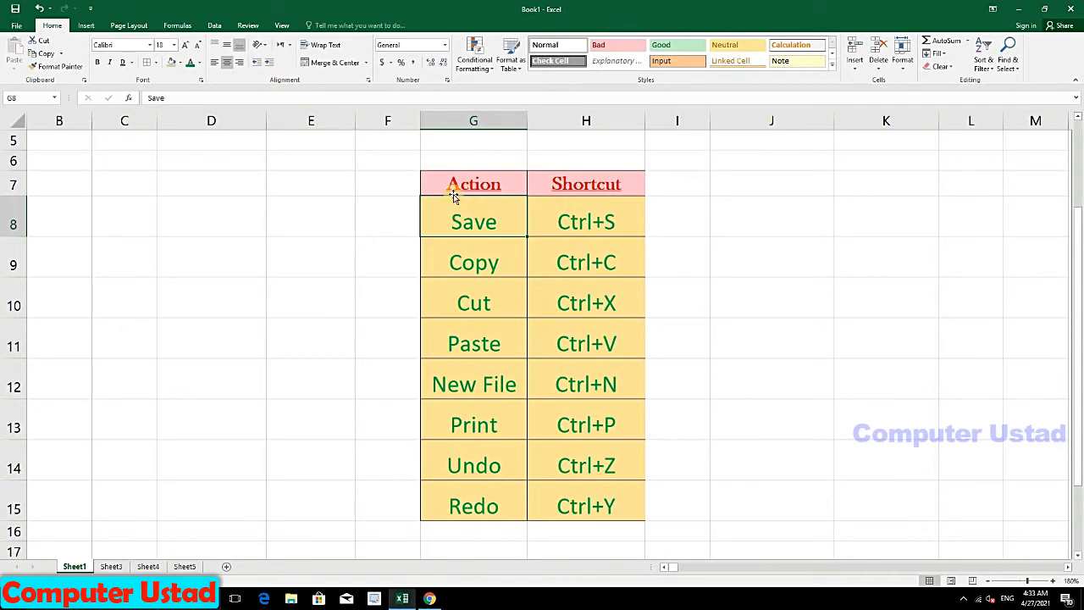
Step: Try top, bottom and middle vertical alignment on G8:H15, ending on Middle Align
click(225, 49)
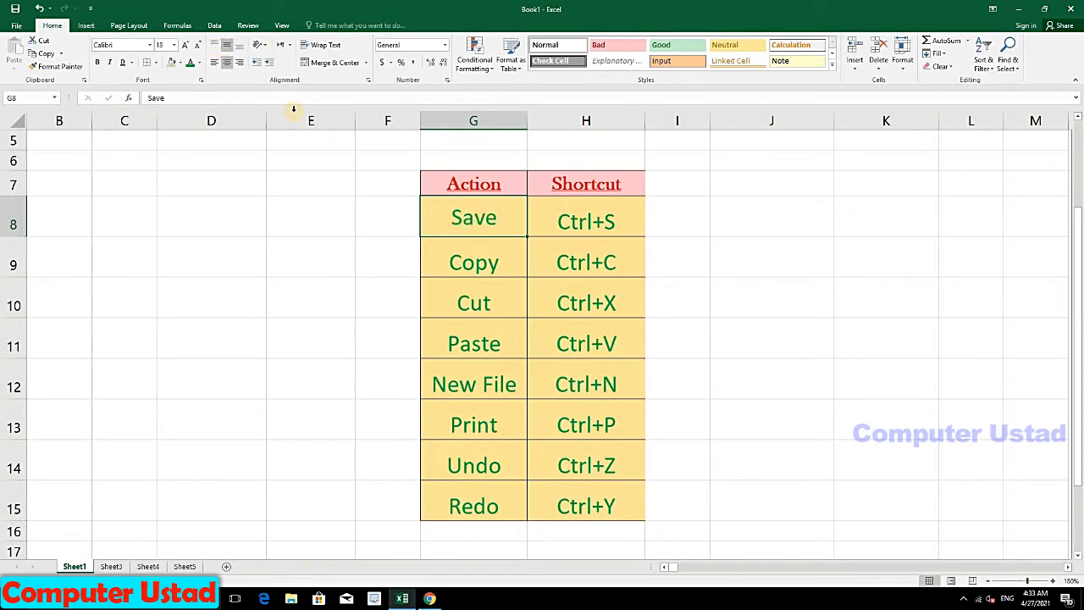
click(211, 47)
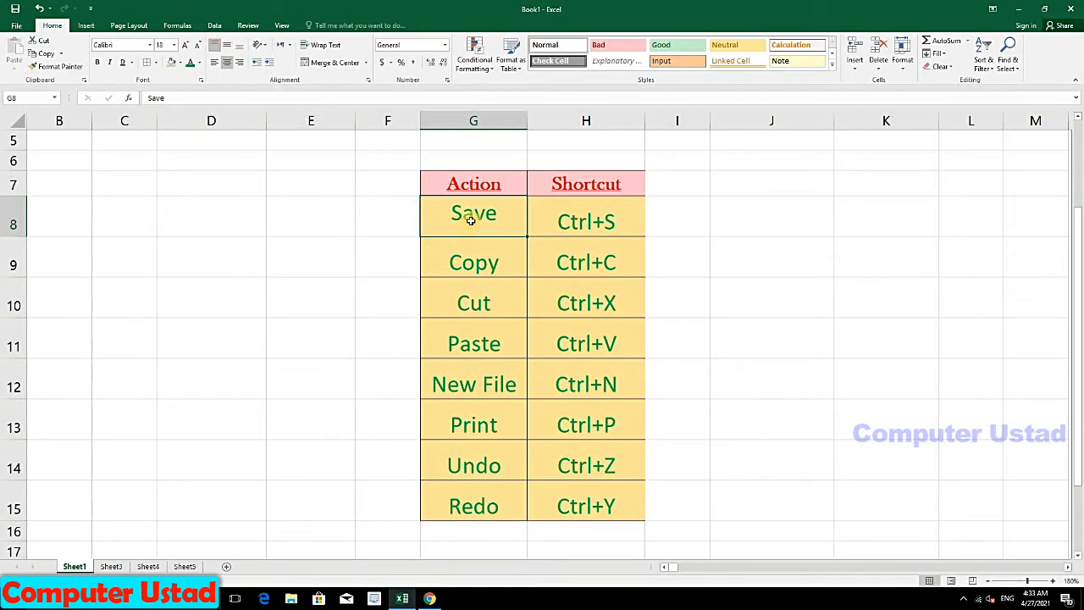
drag(437, 218, 582, 508)
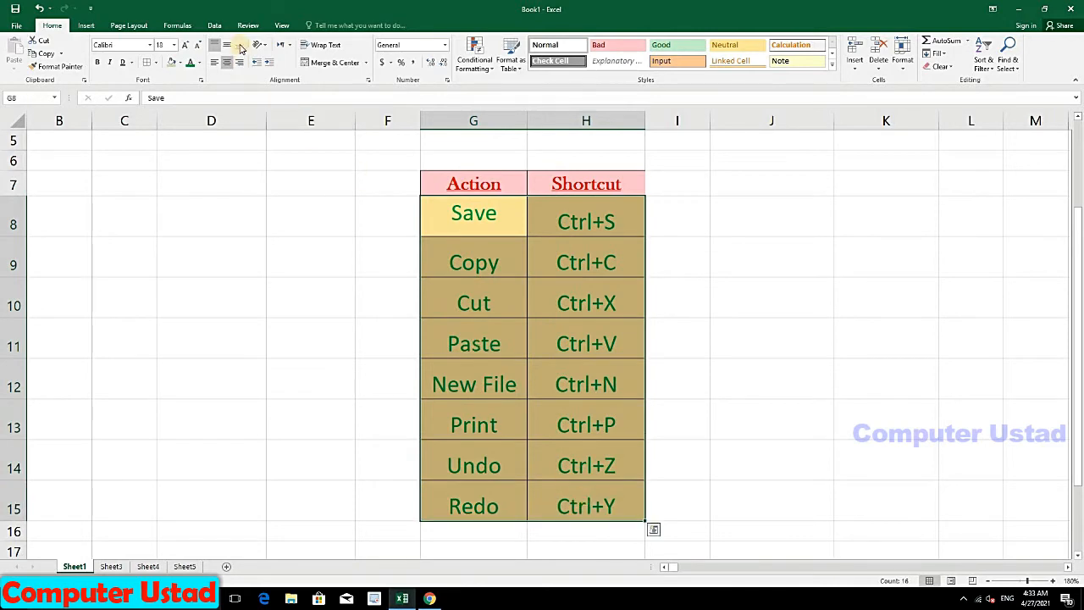
click(240, 47)
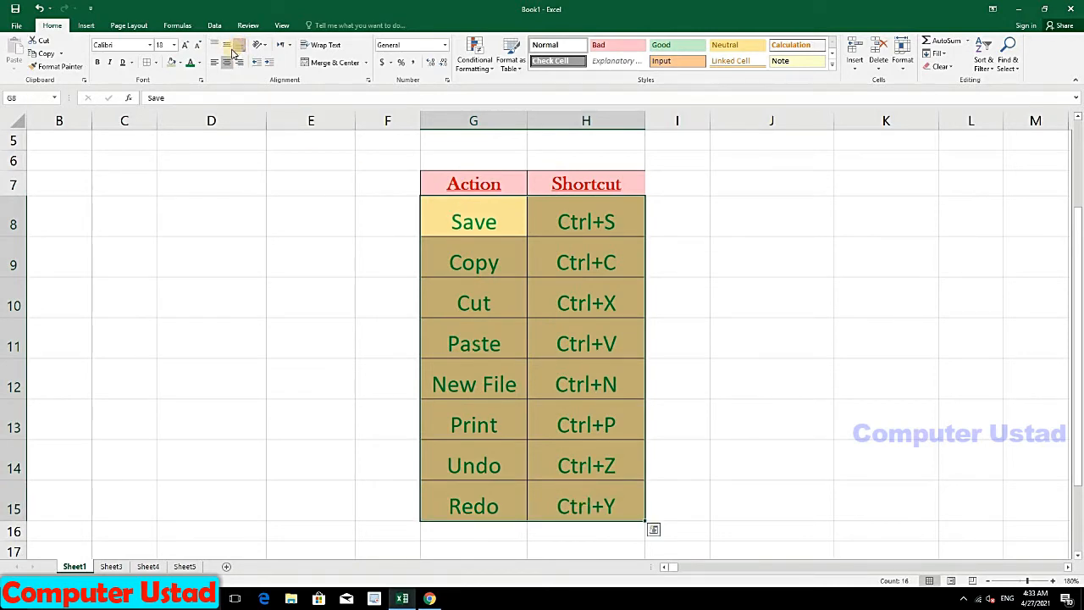
click(227, 54)
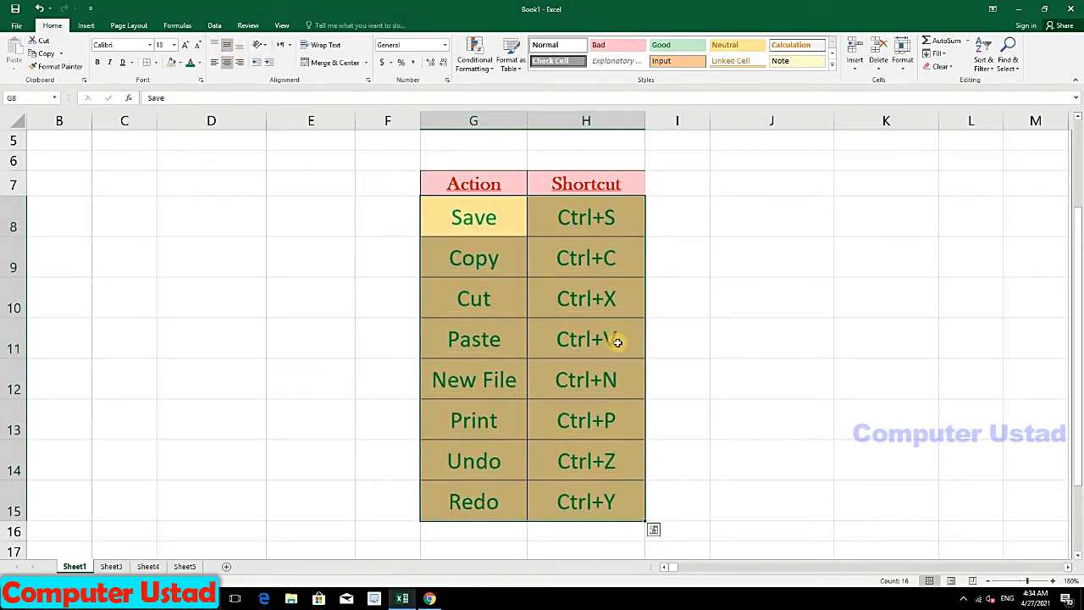
click(215, 45)
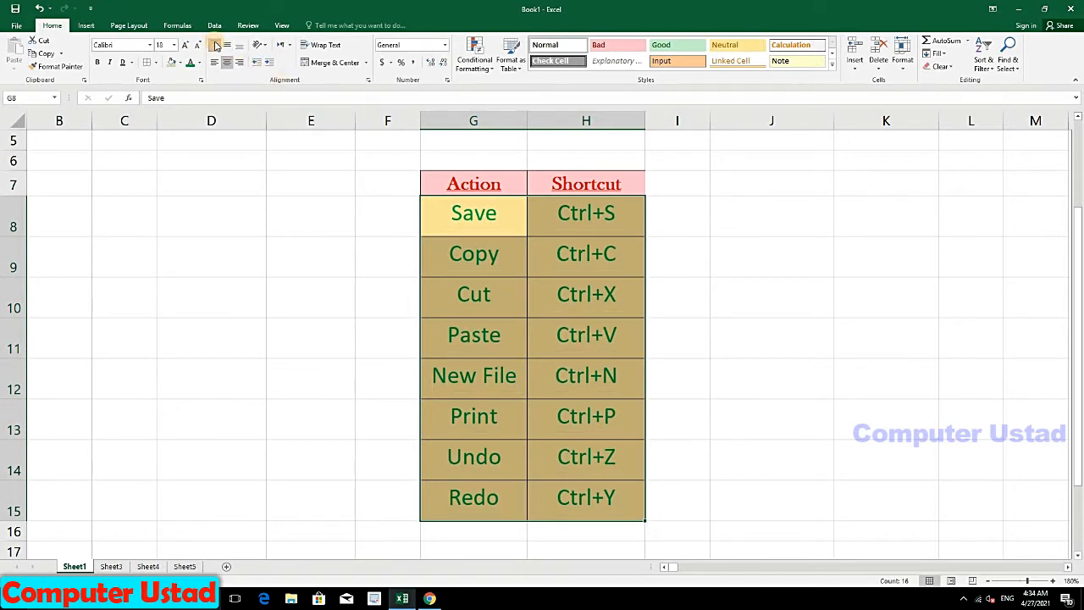
click(227, 44)
Step: Left-align G8:H15, add two indent steps and remove them, twice, ending with no indent
click(214, 62)
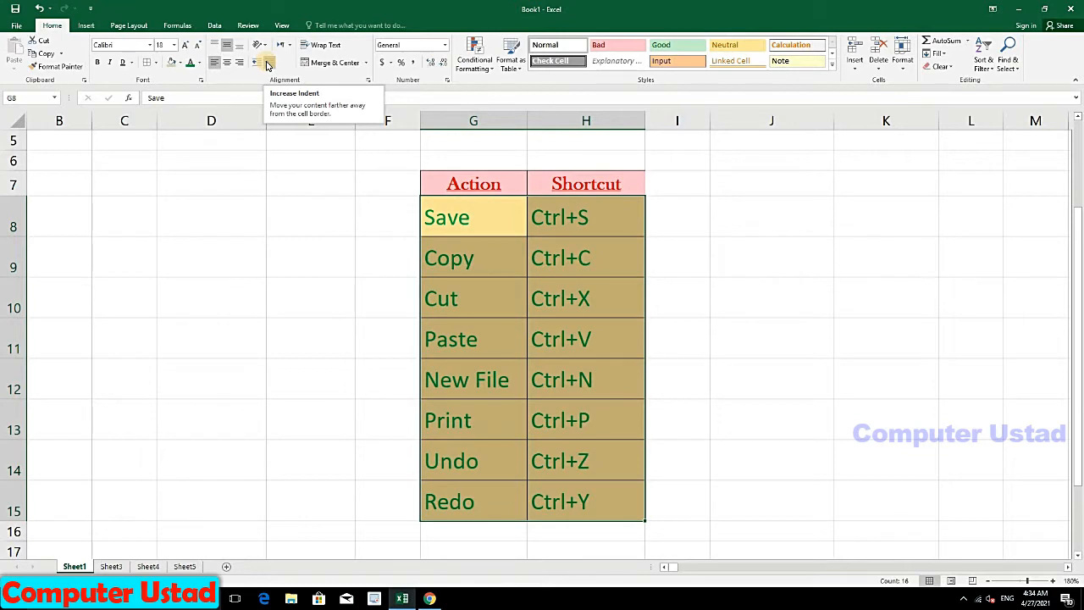
click(268, 63)
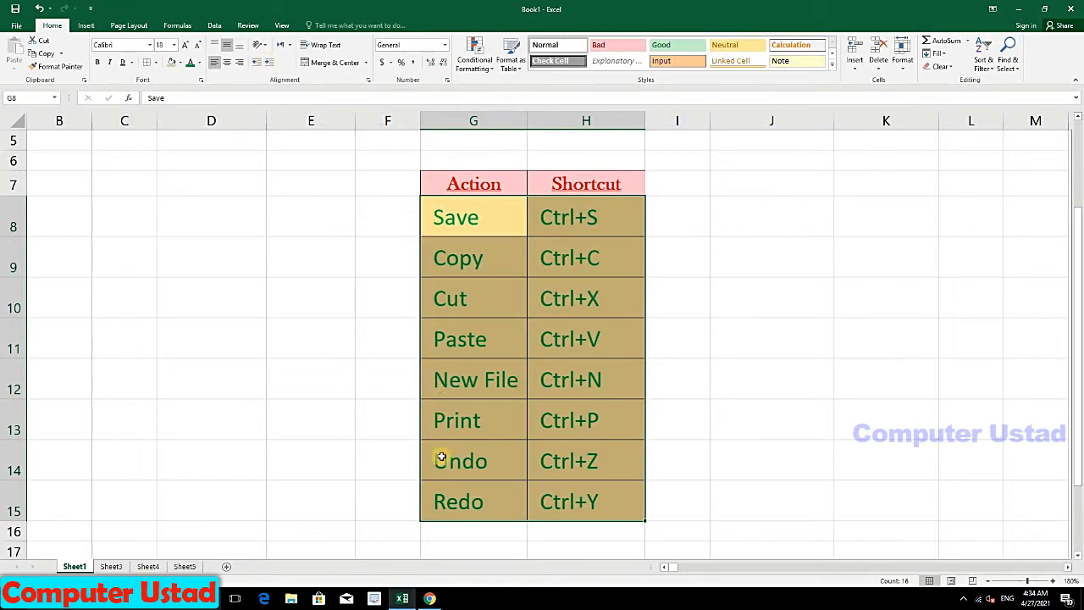
click(271, 62)
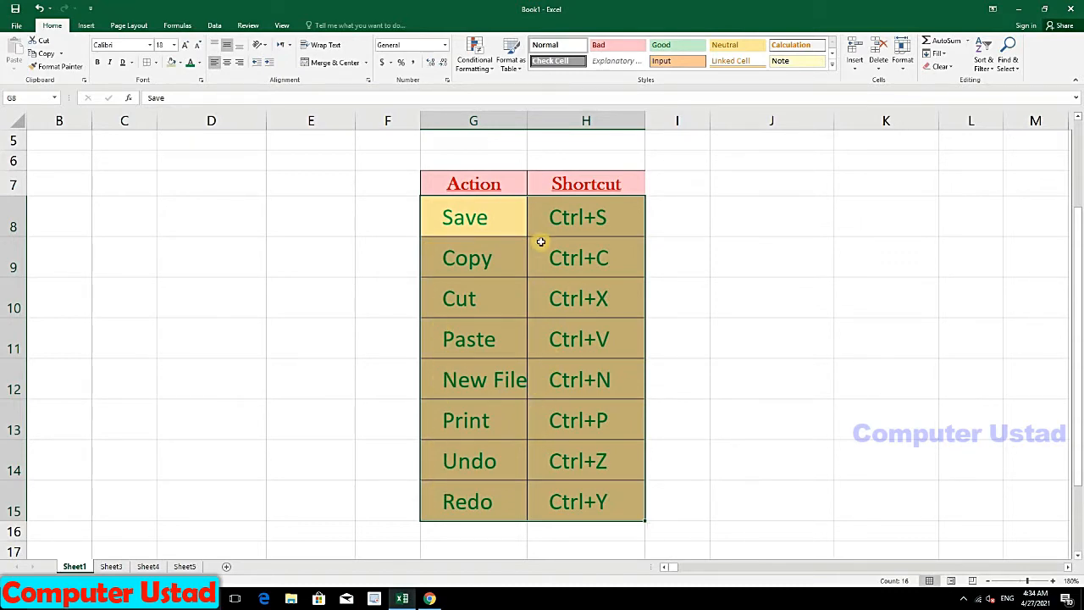
click(259, 67)
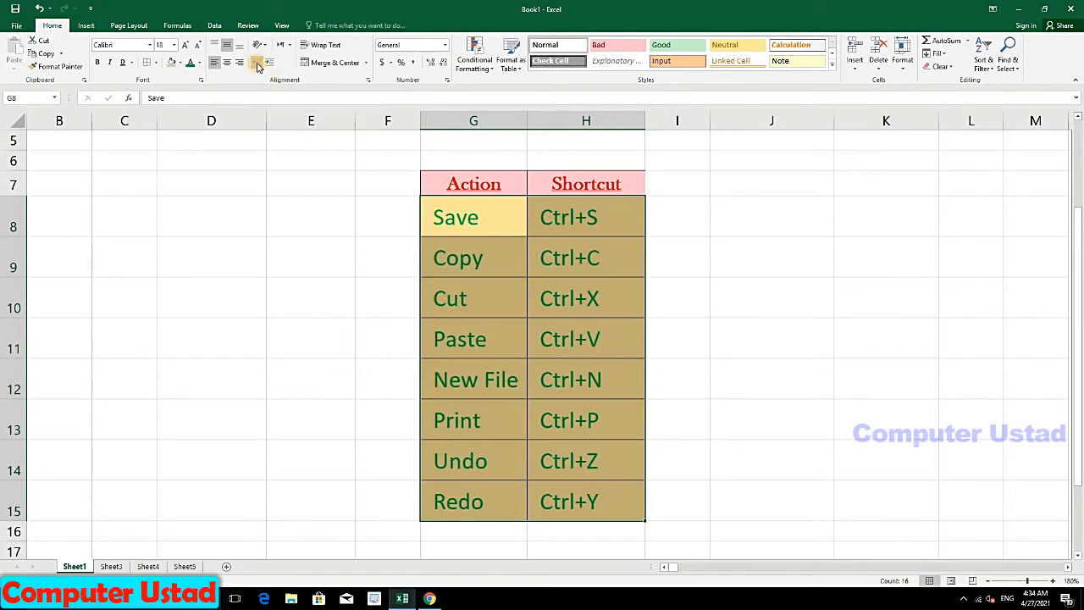
click(258, 67)
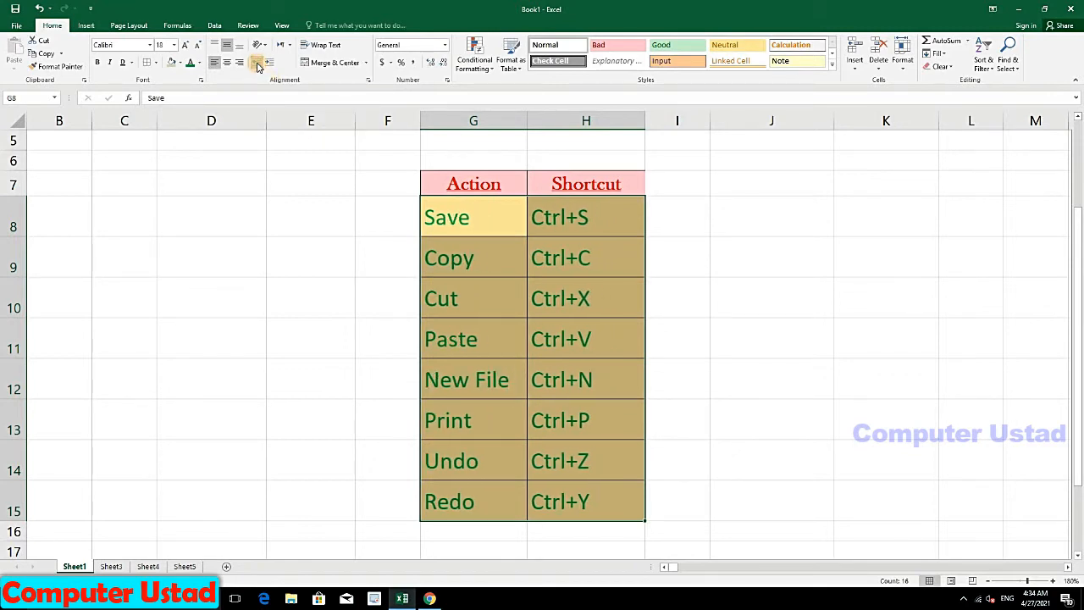
click(268, 67)
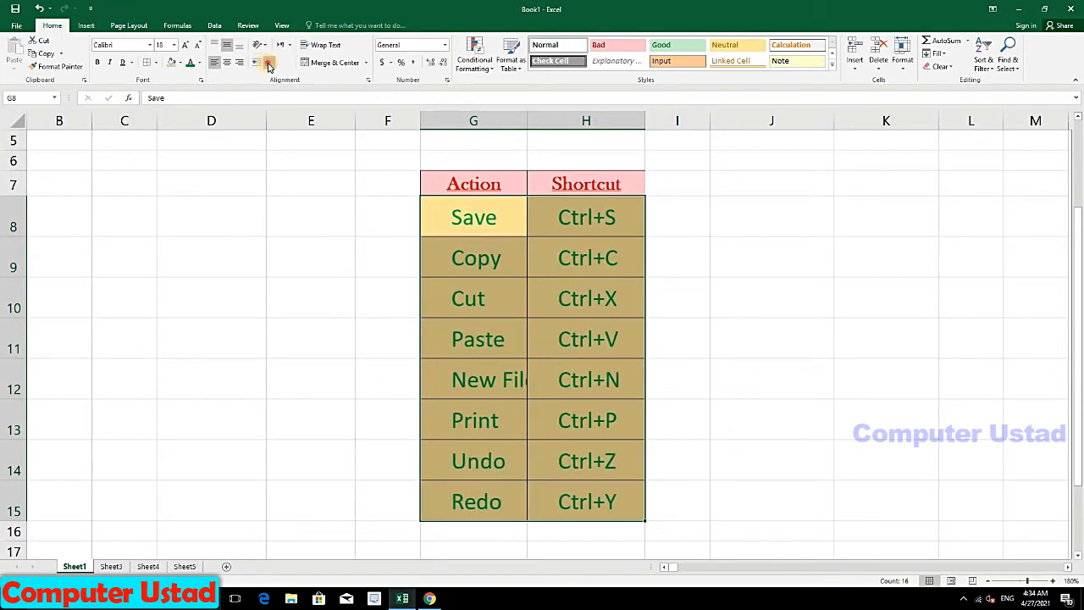
click(269, 66)
click(259, 66)
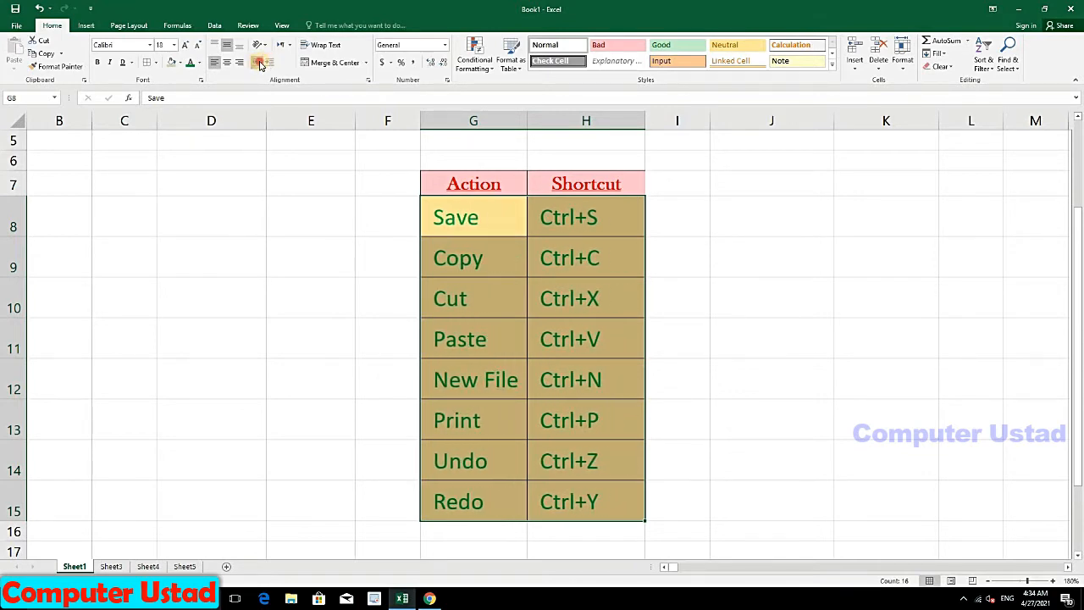
click(259, 66)
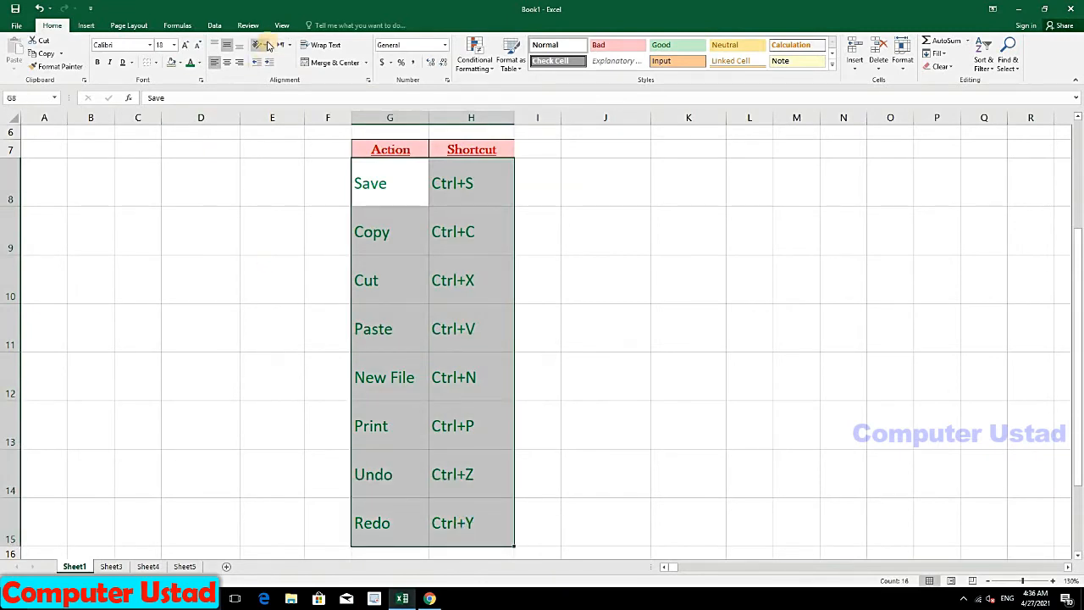
Step: Angle the text in G8:H15 counterclockwise
click(267, 46)
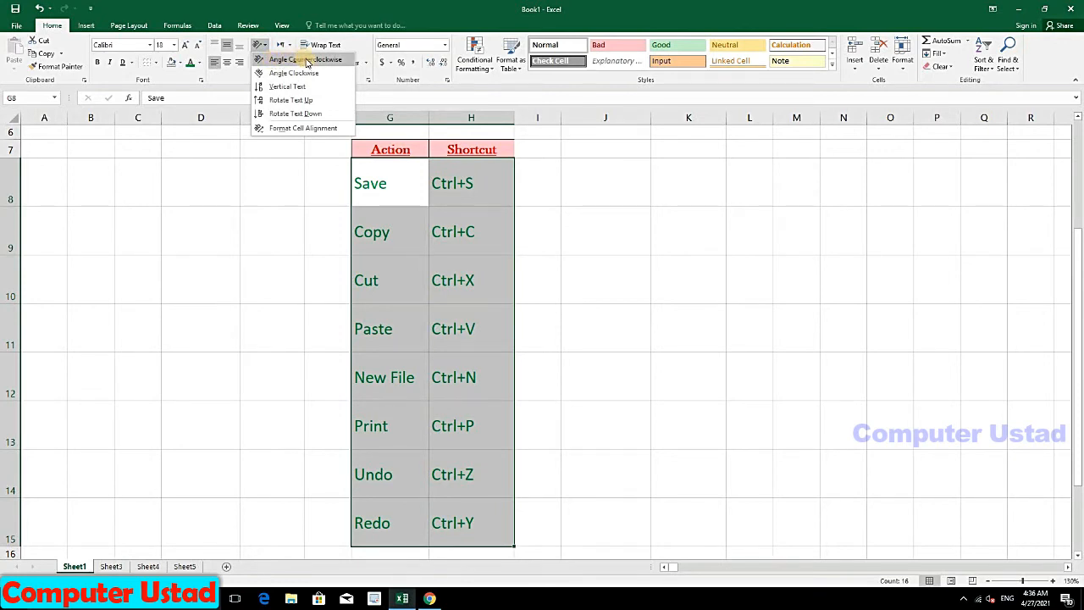
click(307, 61)
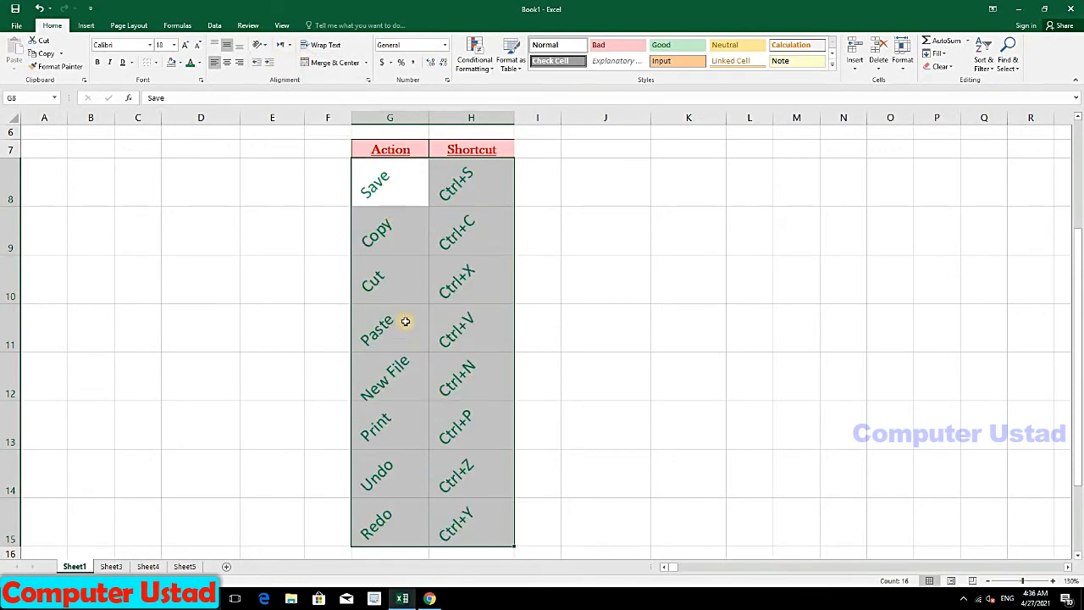
click(406, 284)
click(400, 237)
click(394, 198)
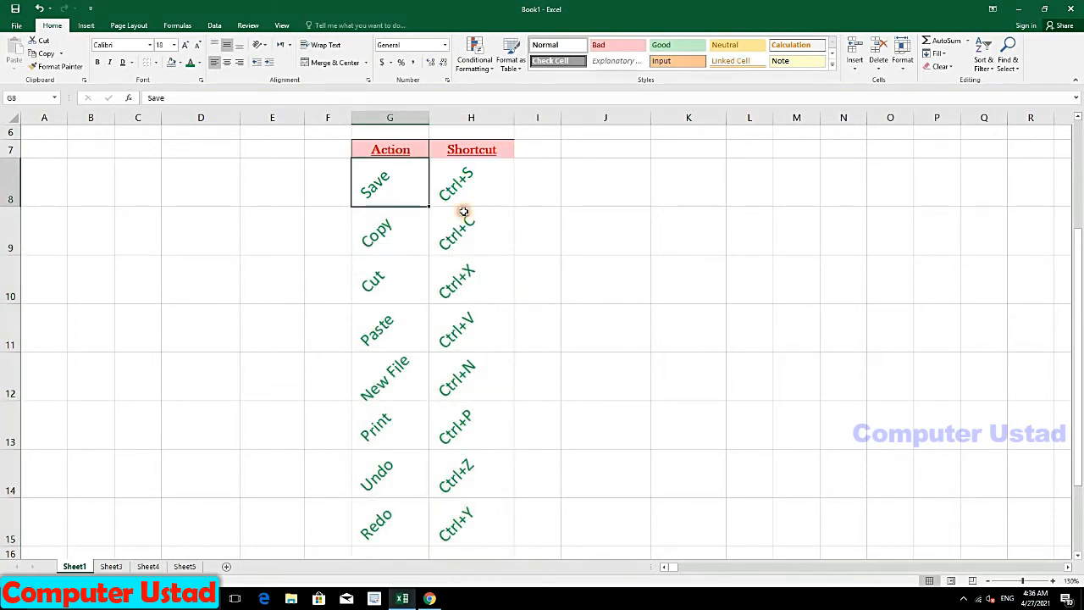
click(437, 217)
click(423, 193)
Step: Reselect G8:H15 and switch its text to Angle Clockwise instead
drag(475, 336, 443, 527)
click(264, 47)
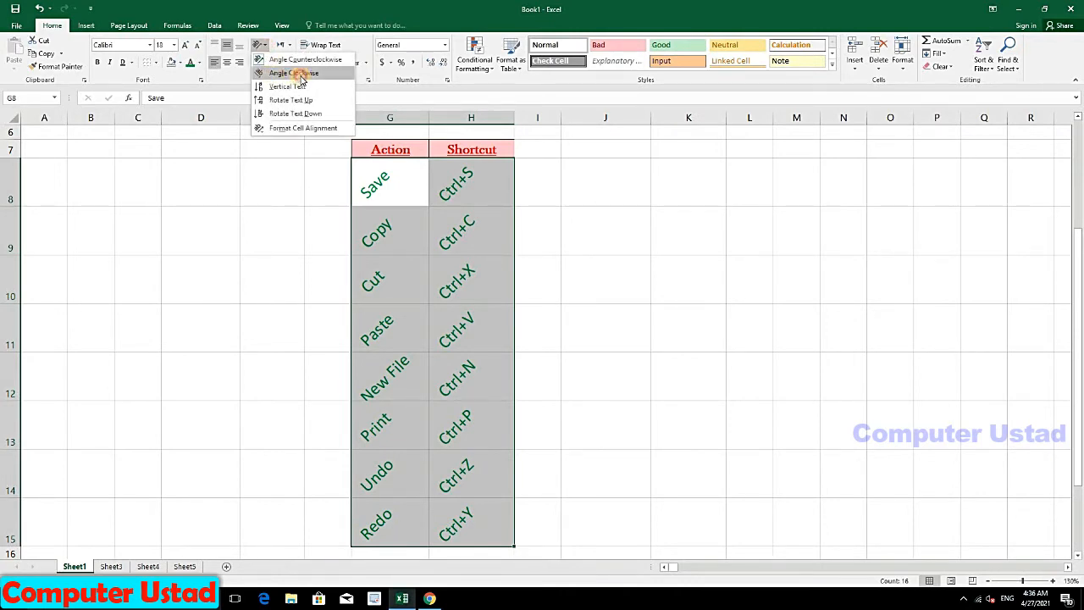
click(301, 76)
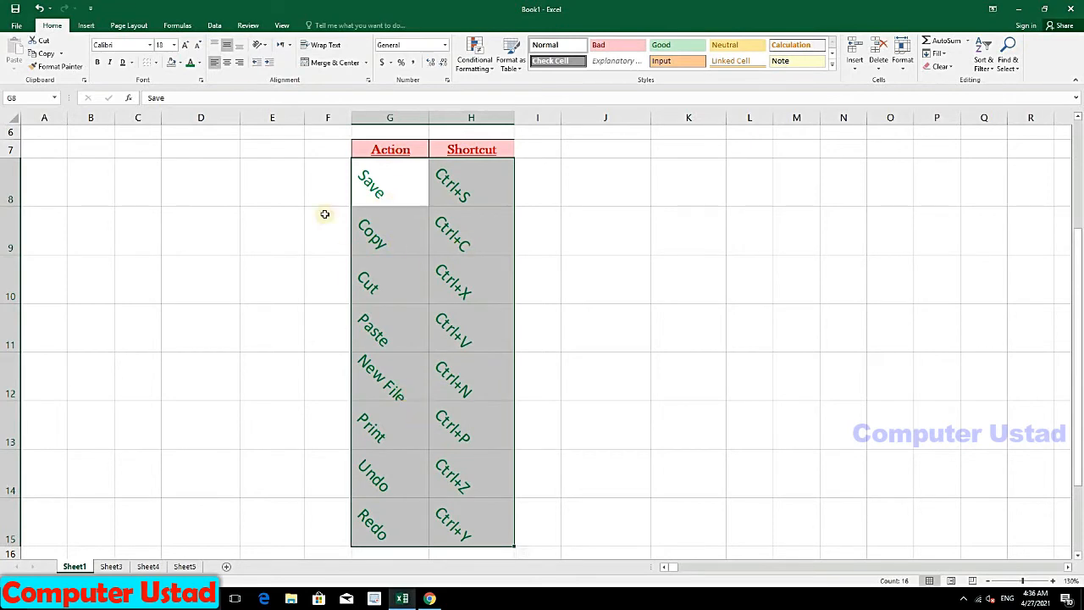
click(261, 45)
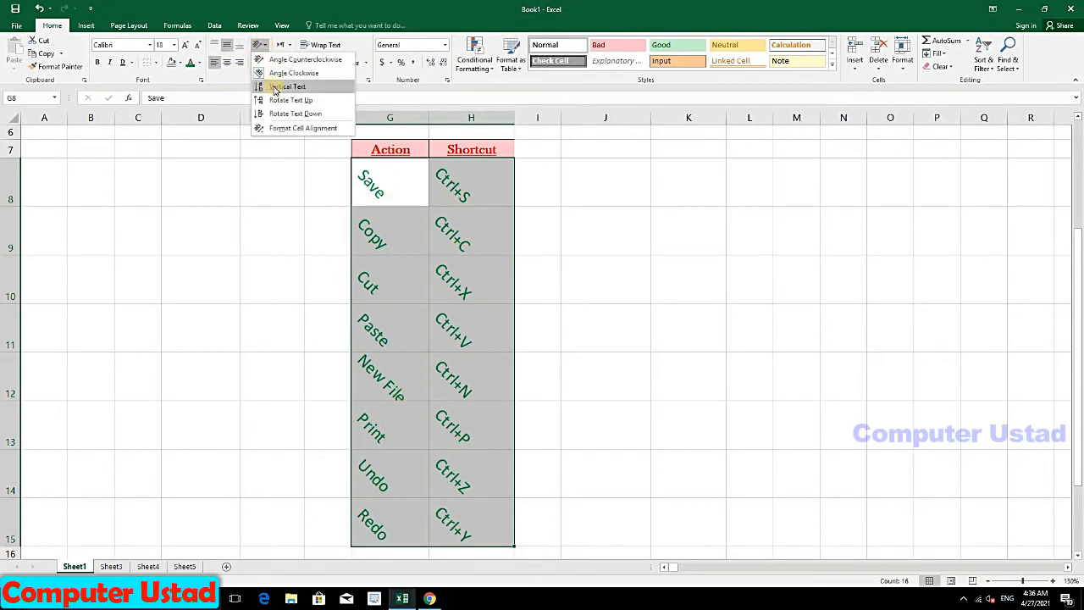
click(274, 88)
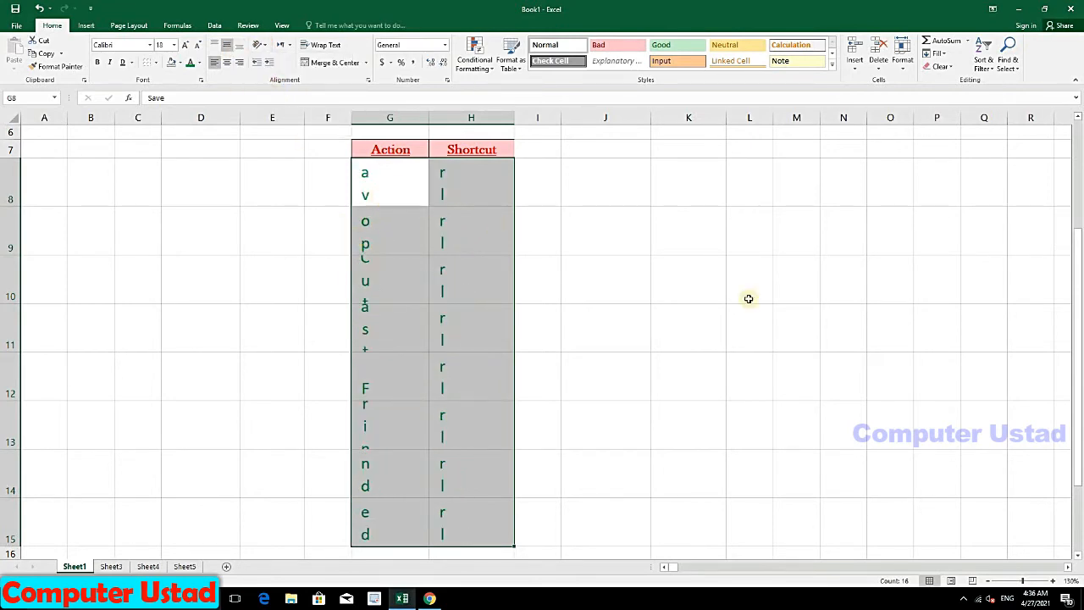
drag(1077, 320, 1077, 276)
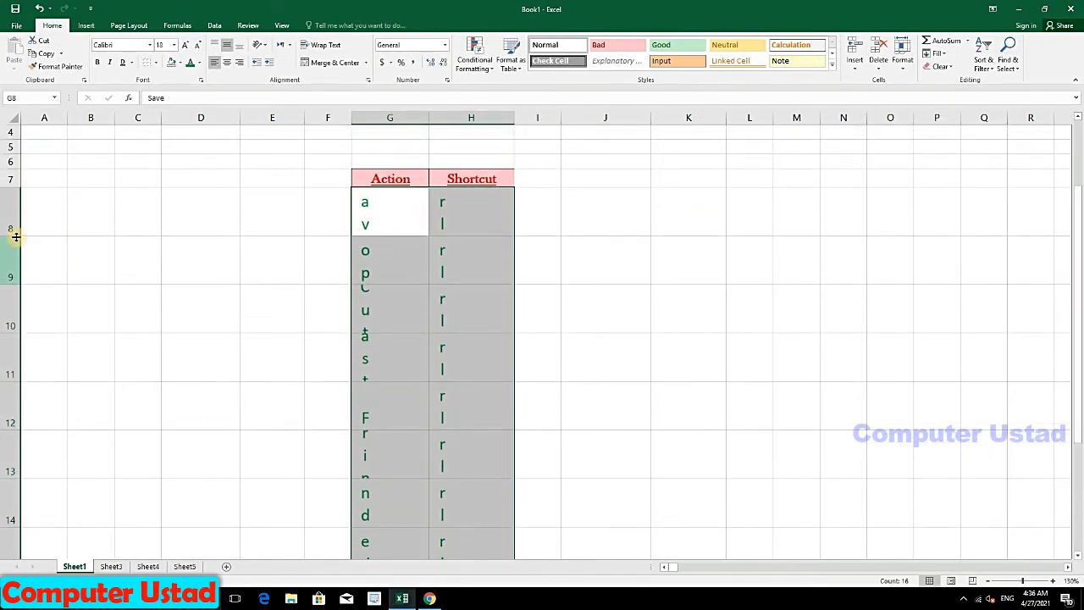
drag(18, 233, 11, 300)
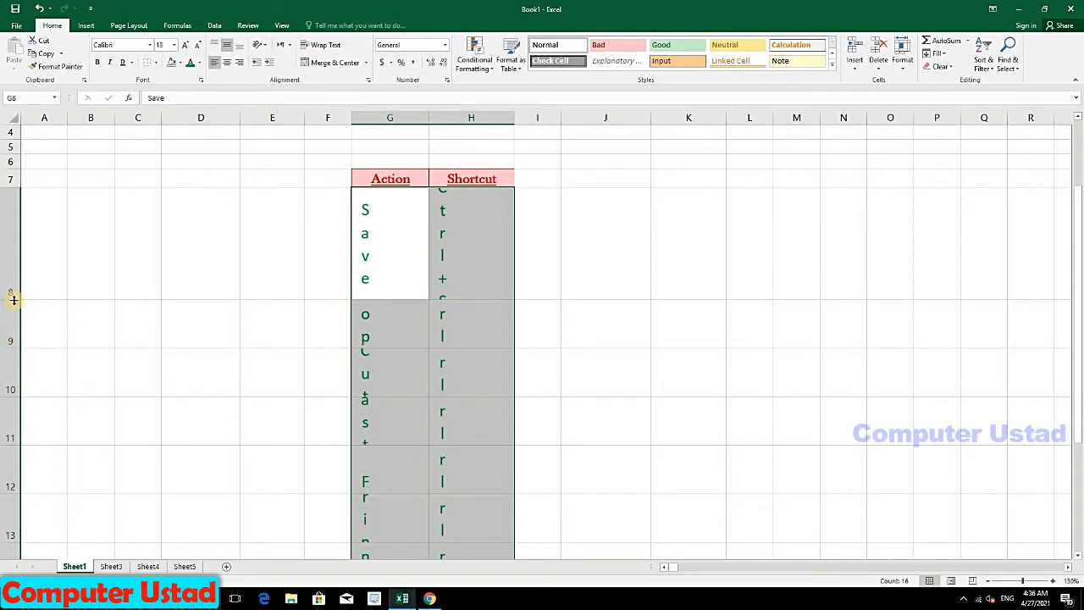
drag(12, 299, 29, 358)
drag(10, 406, 14, 472)
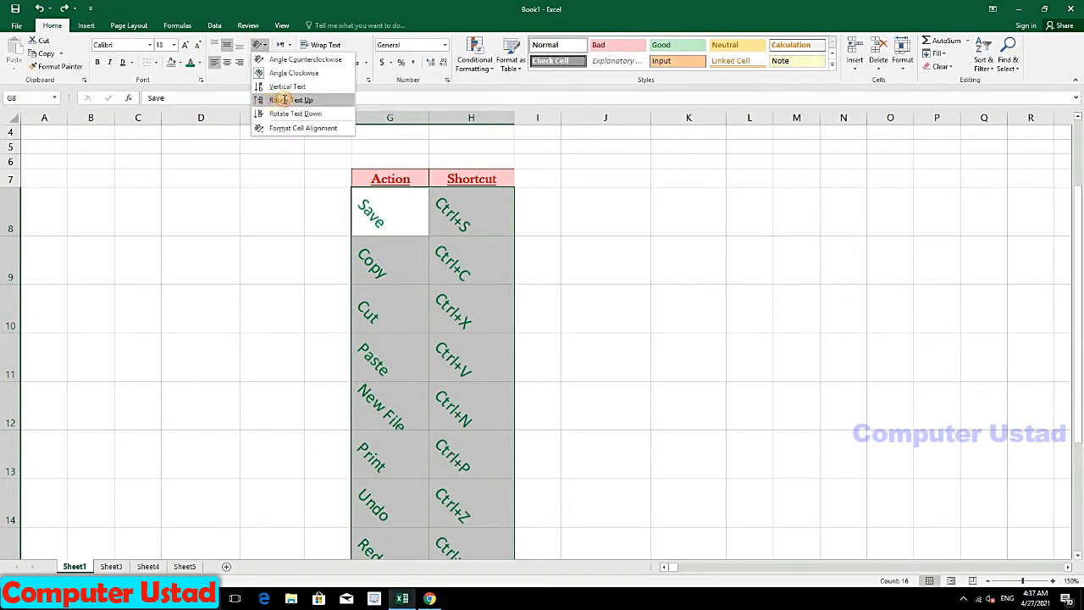
Step: Rotate the table text up and set the row height to 40
click(284, 100)
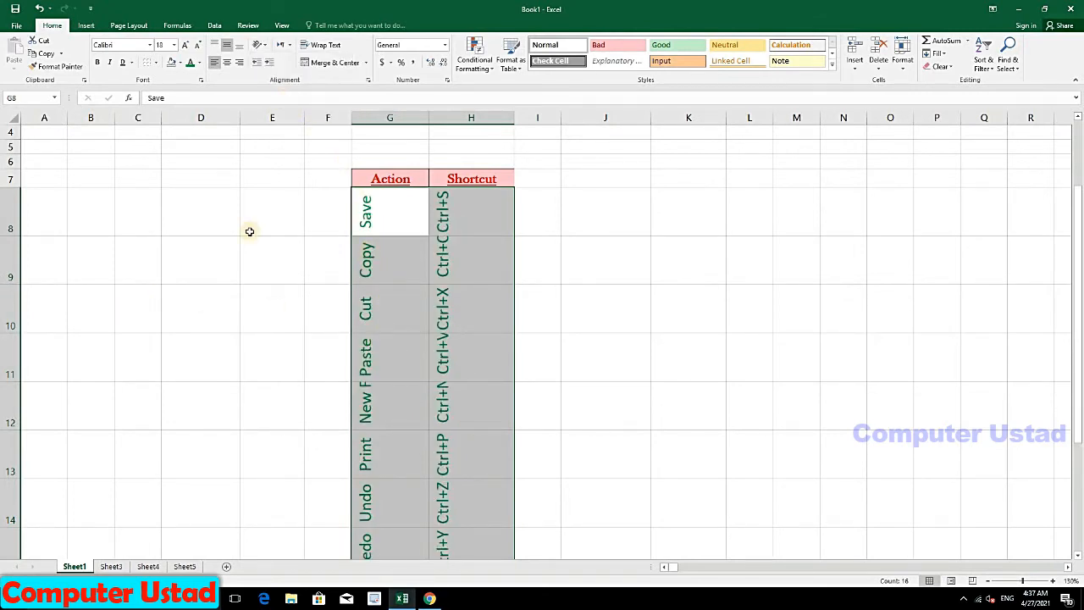
click(901, 56)
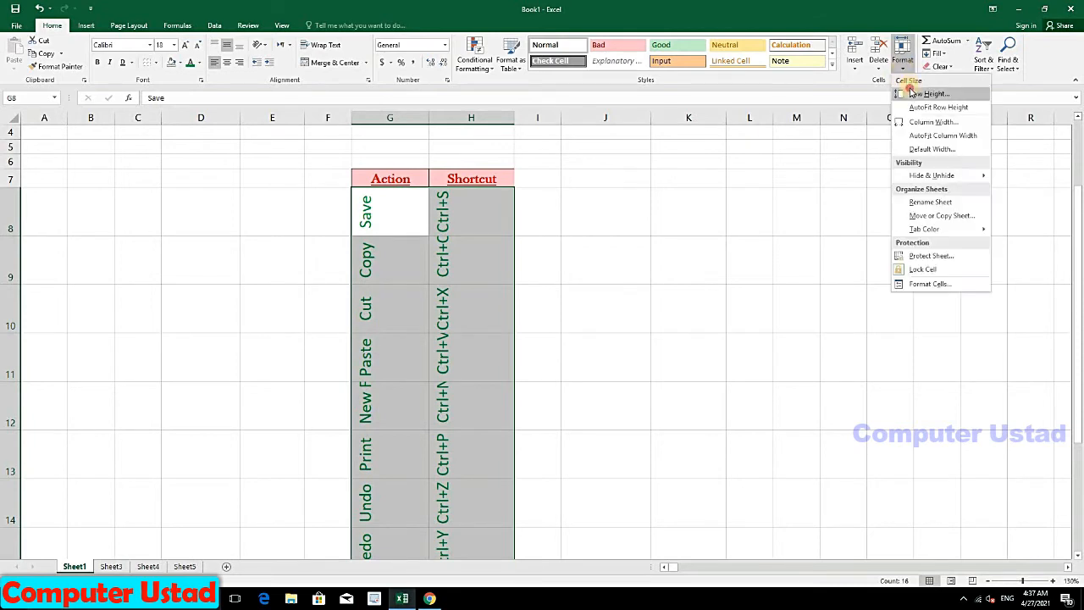
click(923, 93)
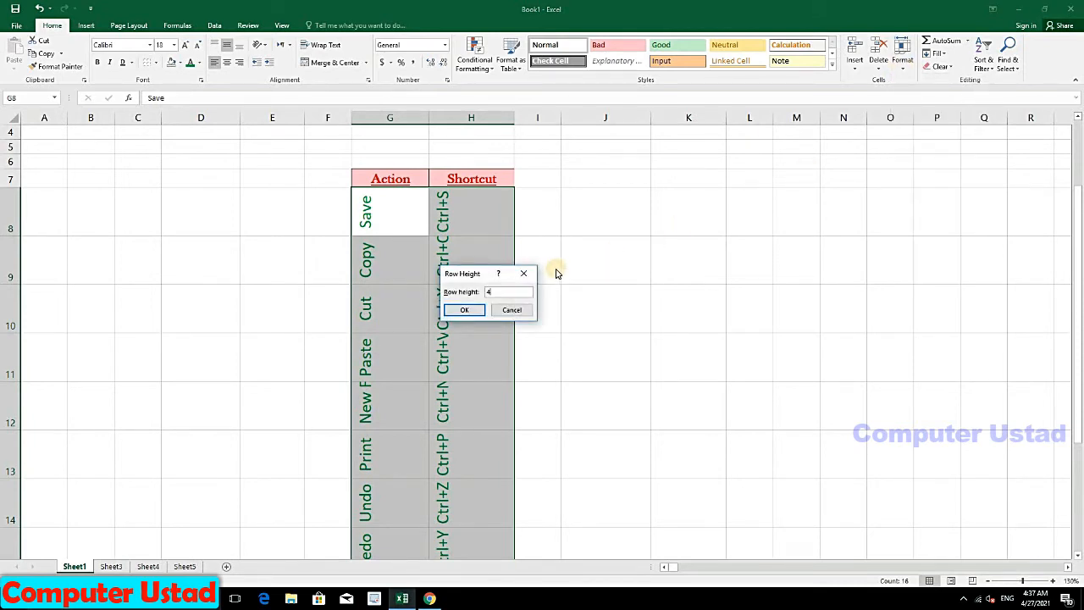
key(Return)
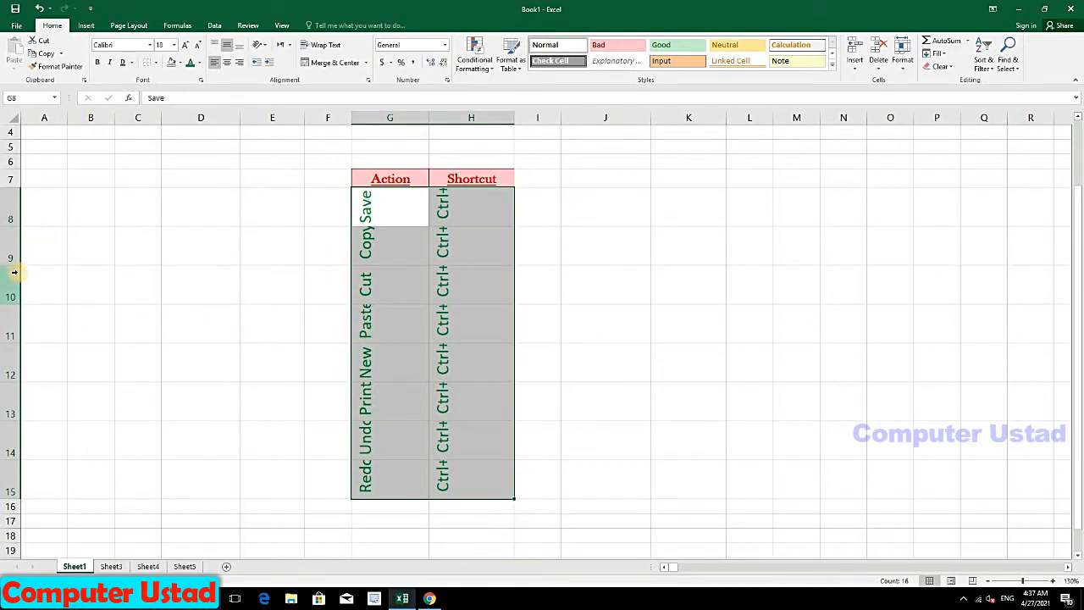
Step: Drag rows 8, 9 and 10 taller so Save, Copy and Ctrl+X show fully
drag(15, 278, 12, 298)
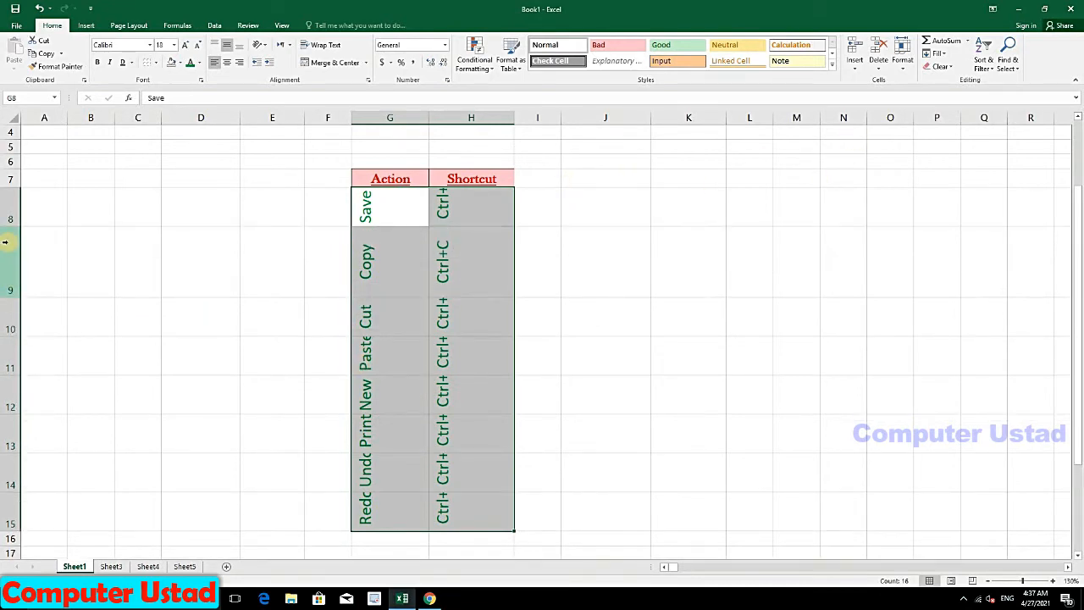
drag(10, 227, 11, 248)
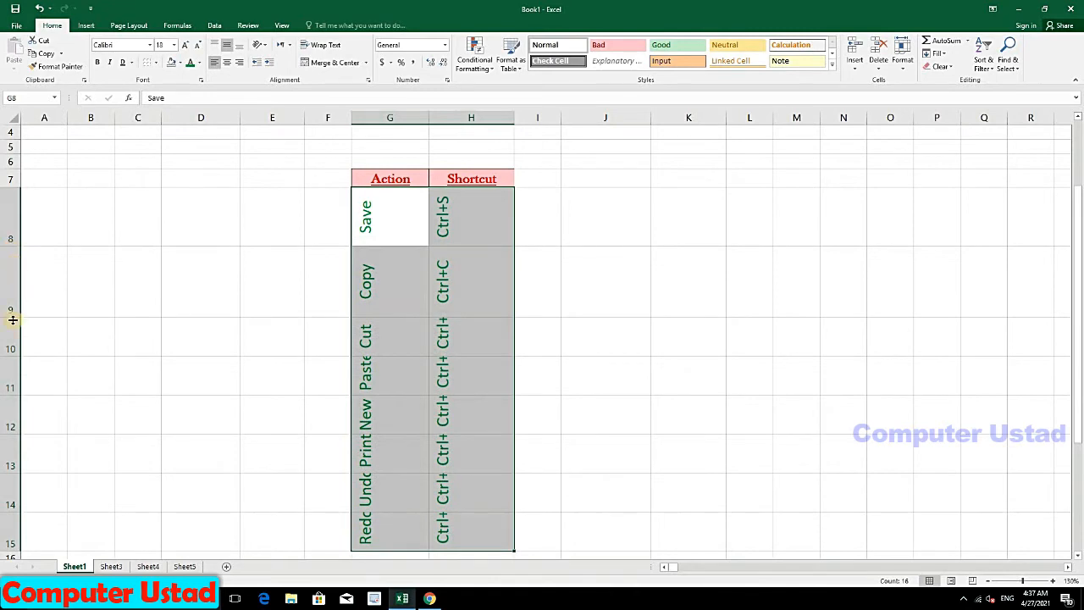
drag(8, 355, 9, 378)
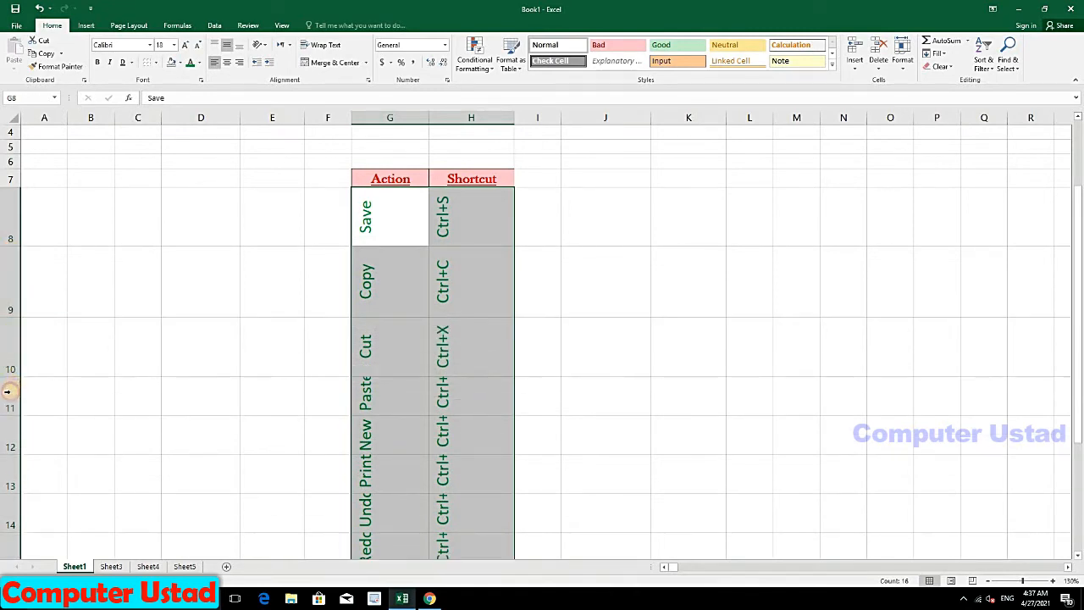
click(259, 44)
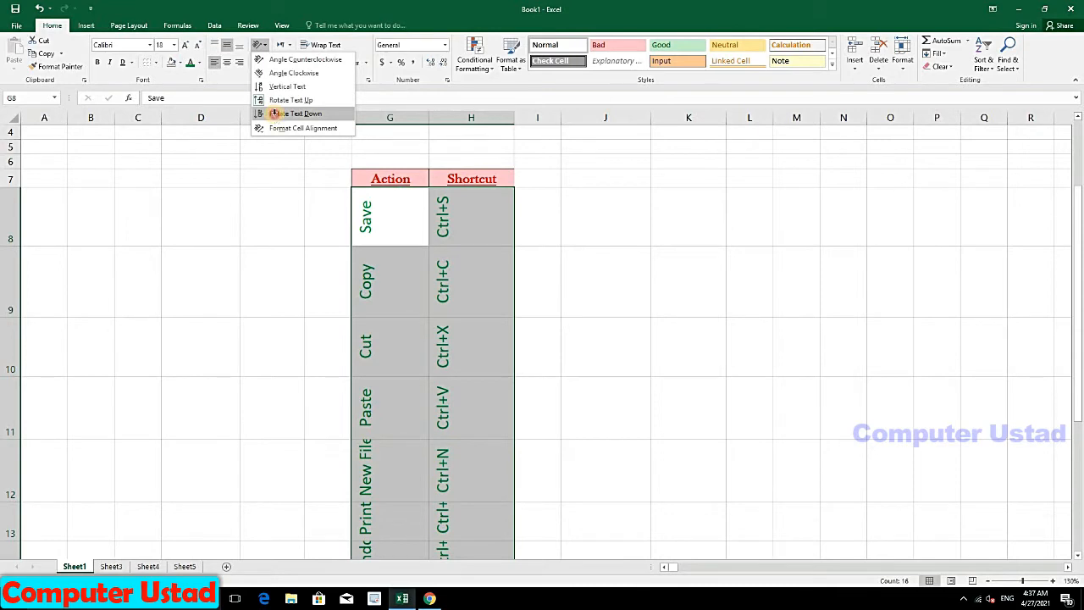
Step: Try Rotate Text Down with centering, then return G8:H15 to horizontal text
click(273, 113)
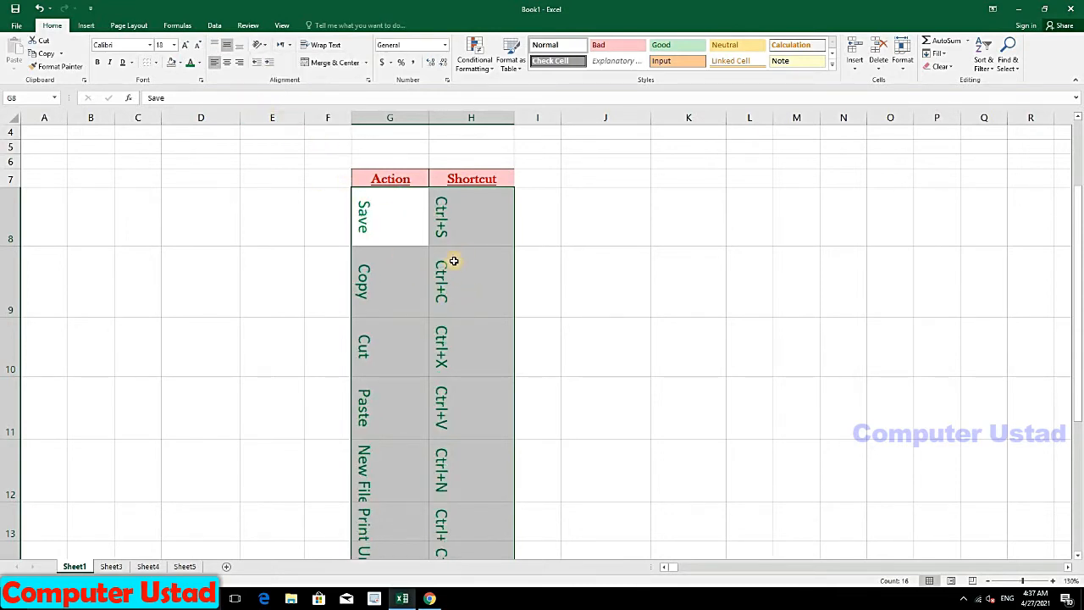
click(230, 64)
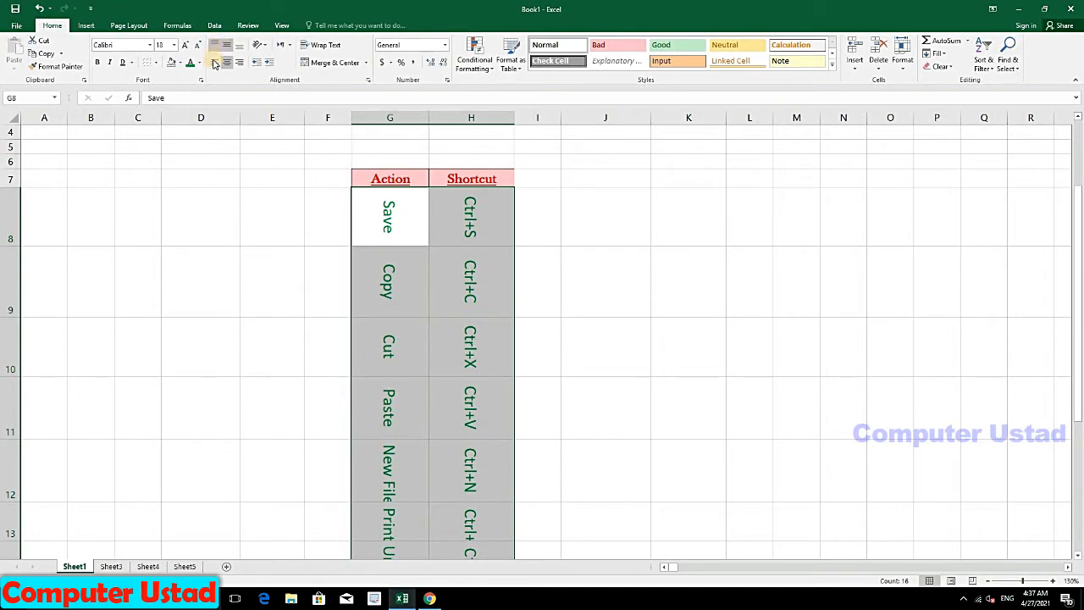
click(268, 47)
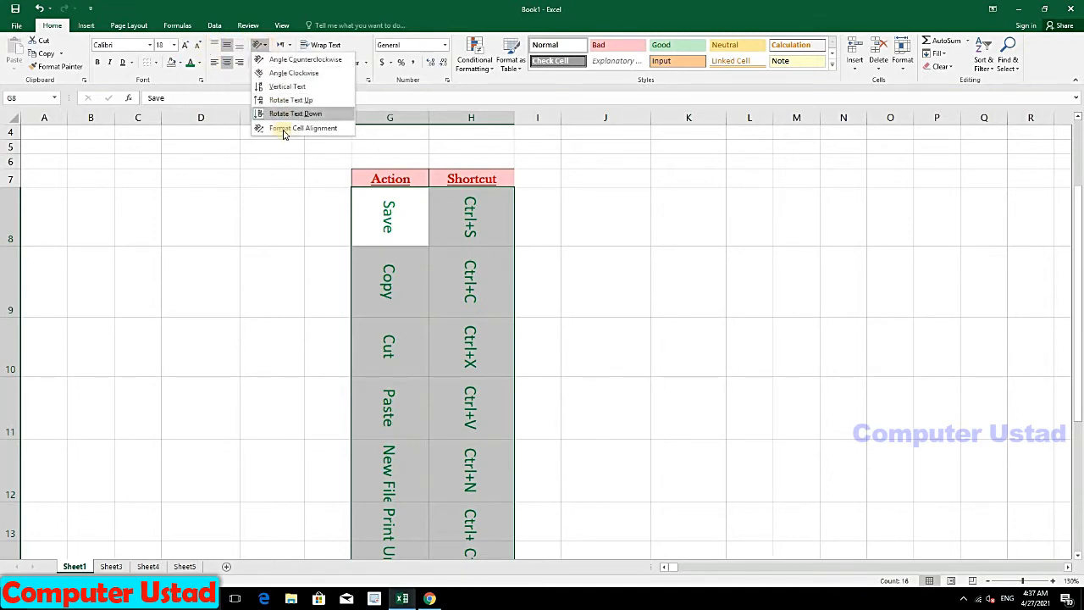
click(279, 112)
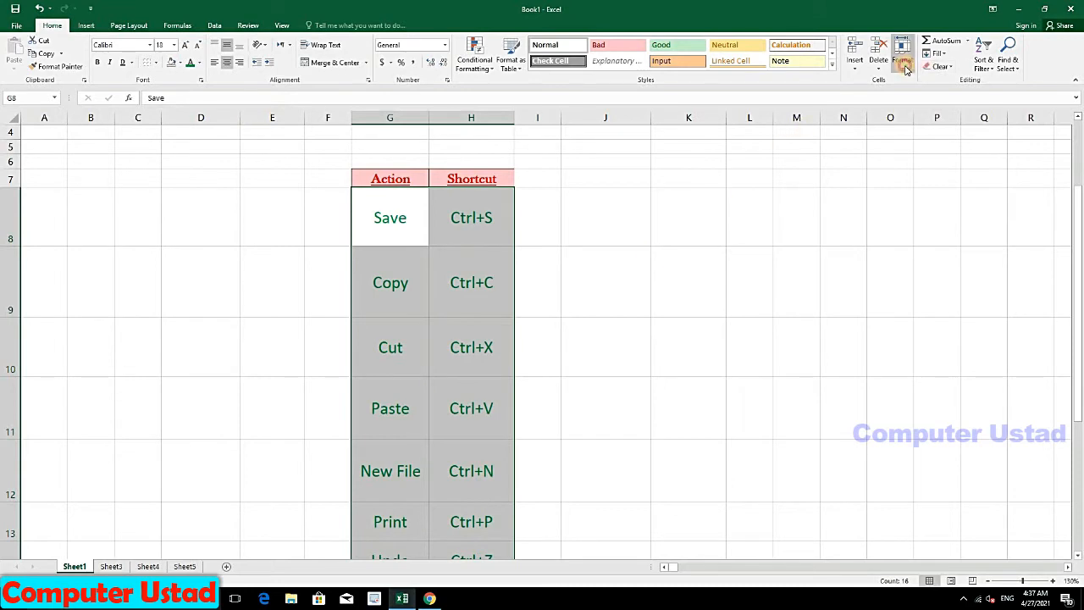
Step: AutoFit the row heights of rows 8–15 and set text direction to Context
click(903, 60)
click(931, 102)
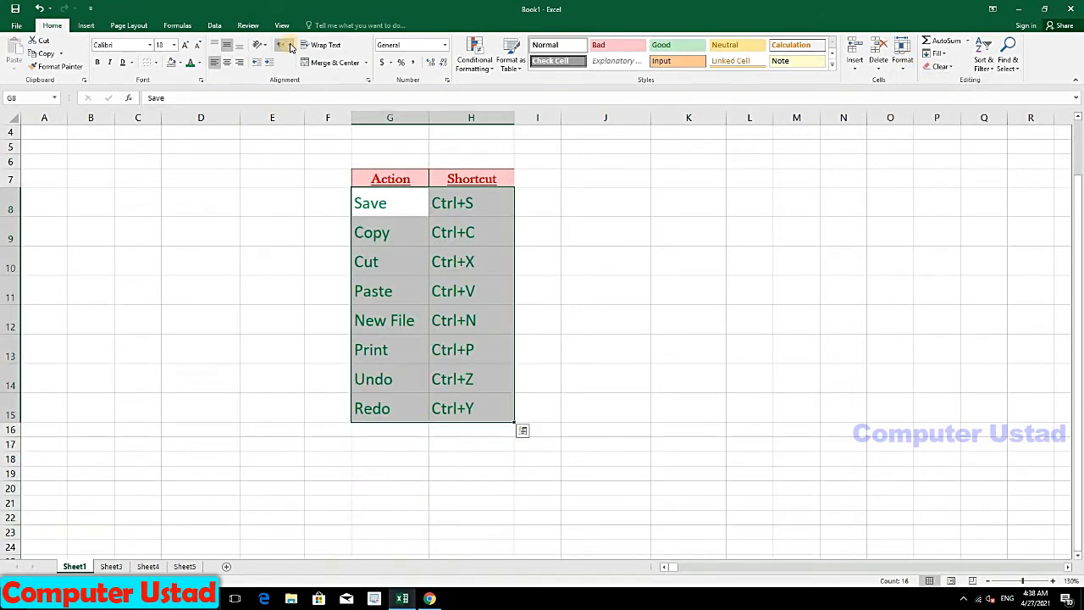
click(290, 46)
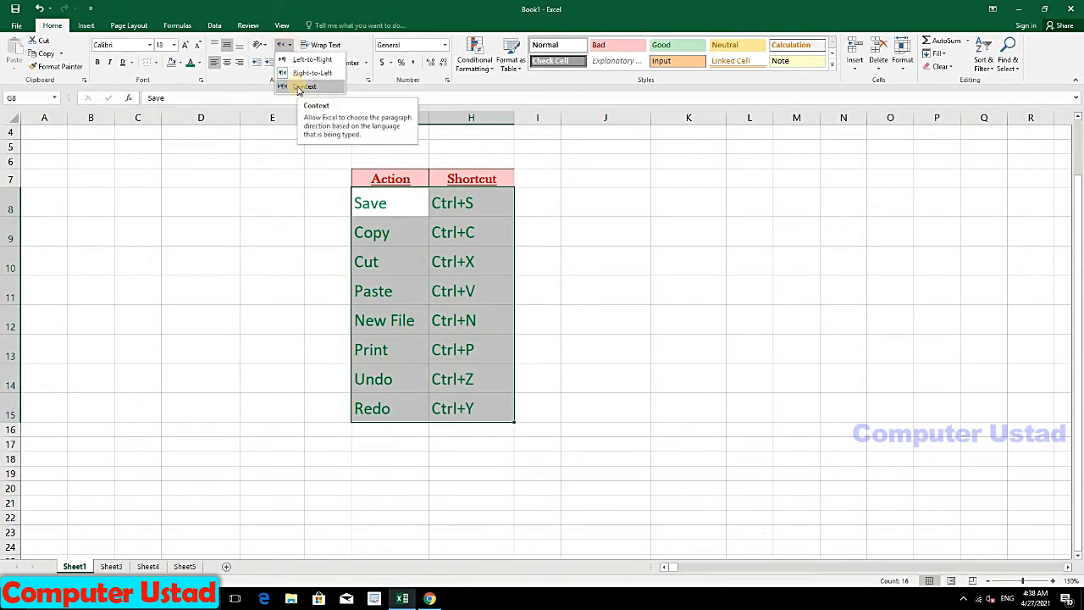
click(298, 87)
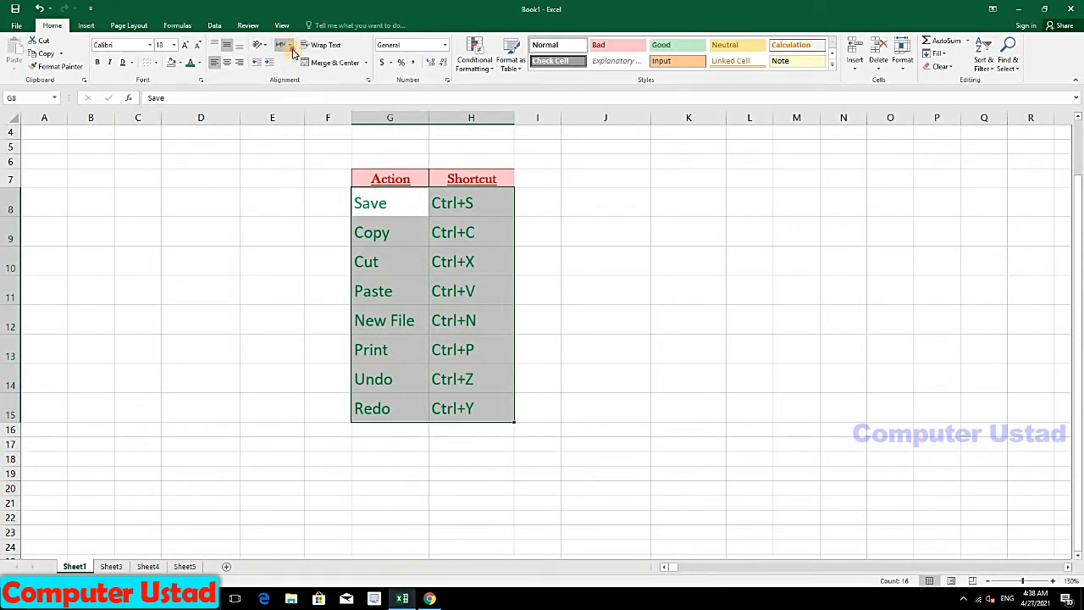
click(290, 47)
click(296, 61)
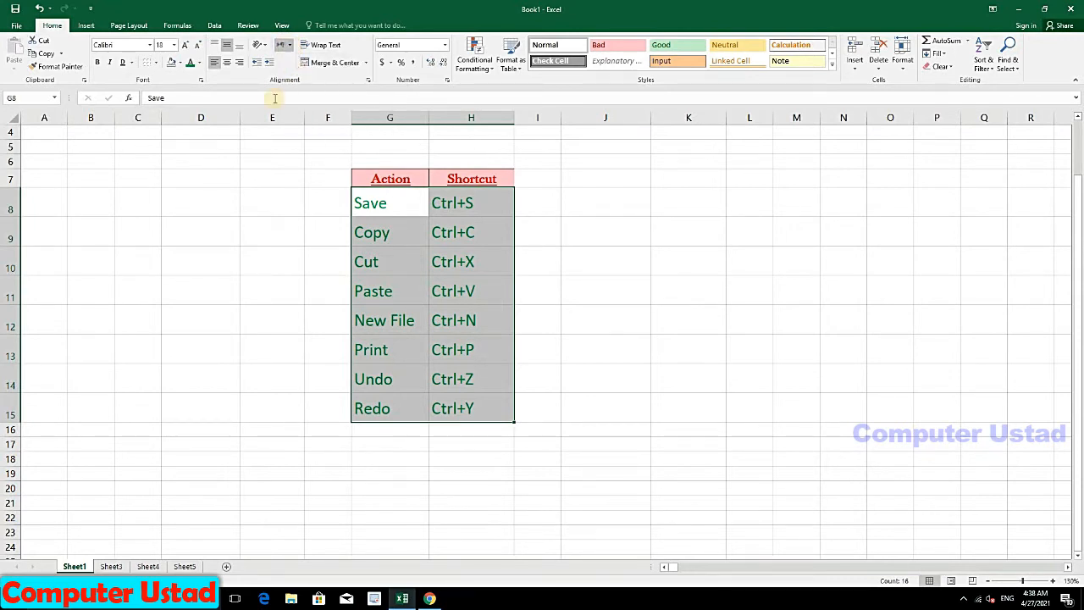
Step: Try right and center alignment, ending with the entries left-aligned
click(239, 64)
click(227, 65)
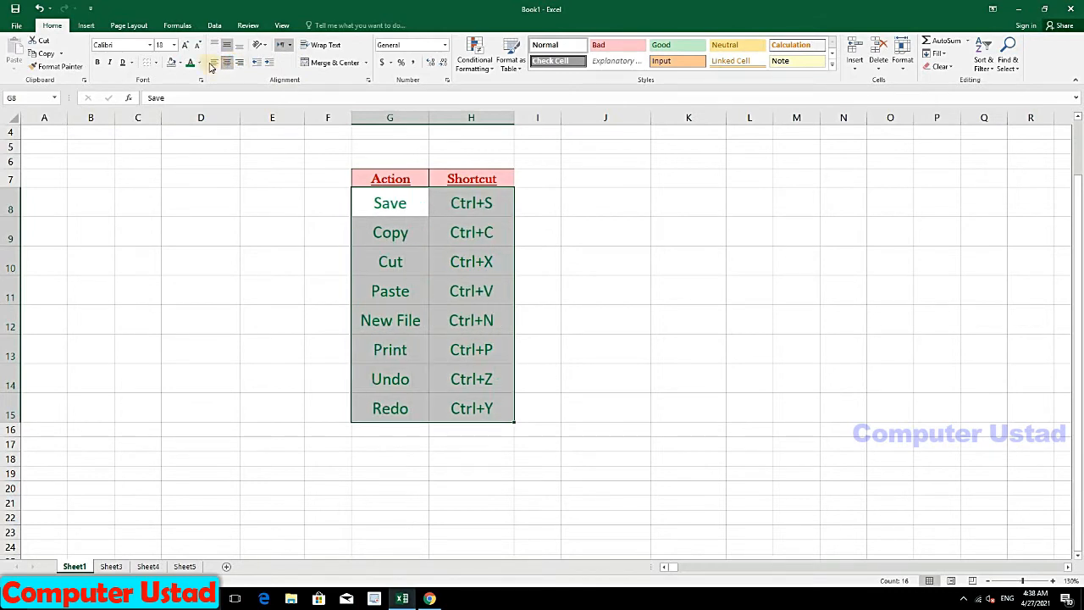
click(213, 63)
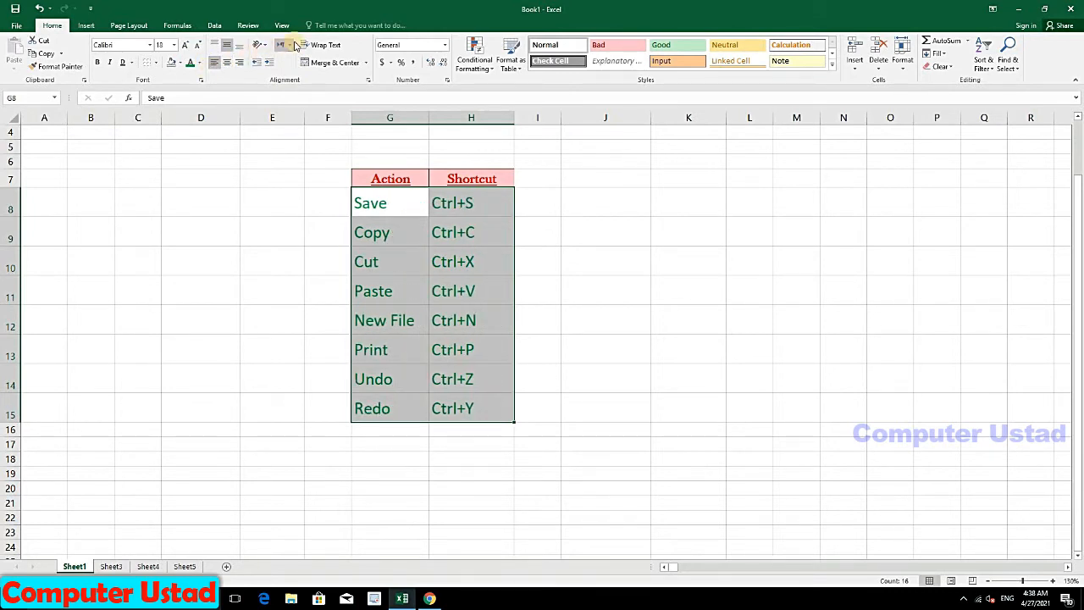
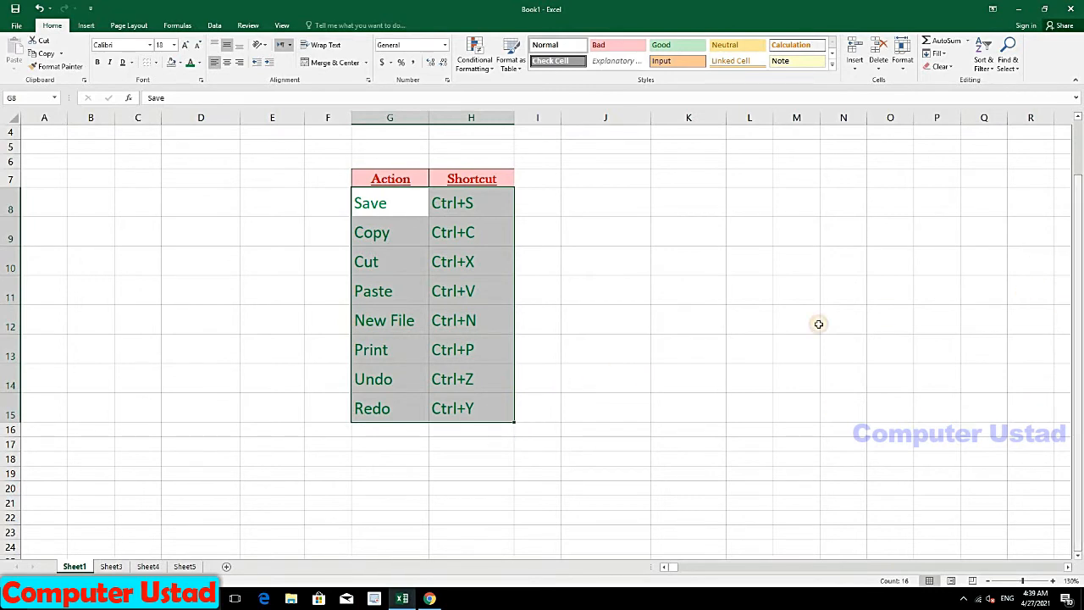
Step: Type short names into F20 and G19 so F19's long name no longer spills into G
click(697, 270)
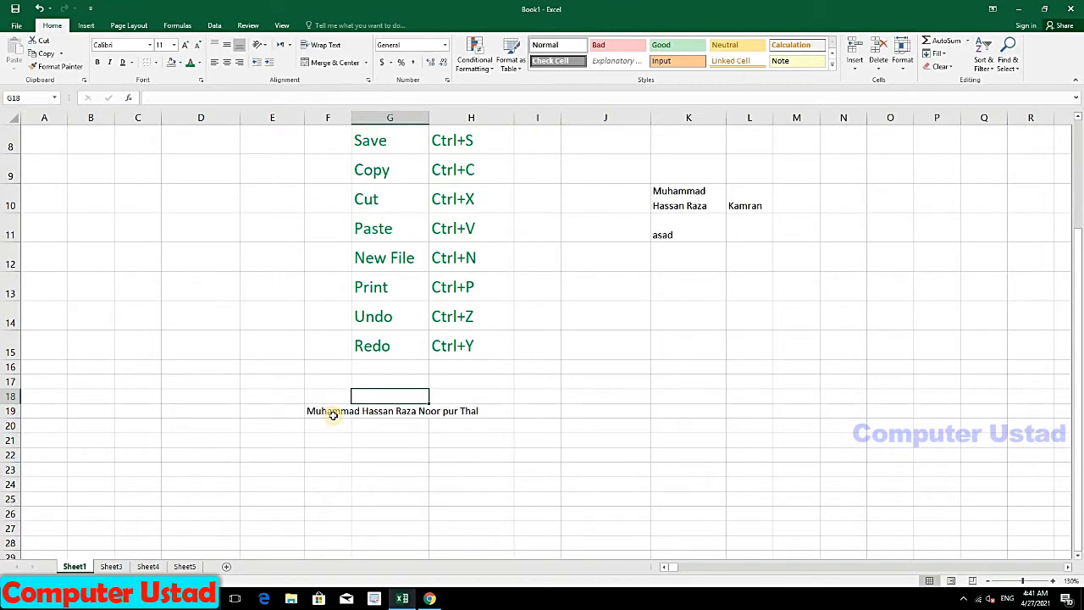
click(327, 413)
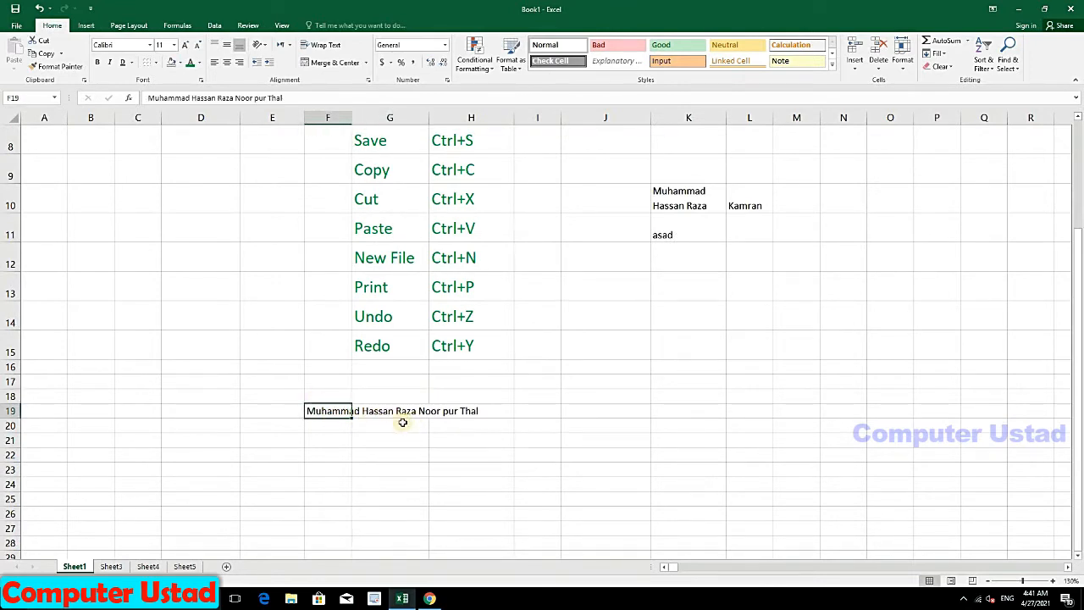
click(335, 425)
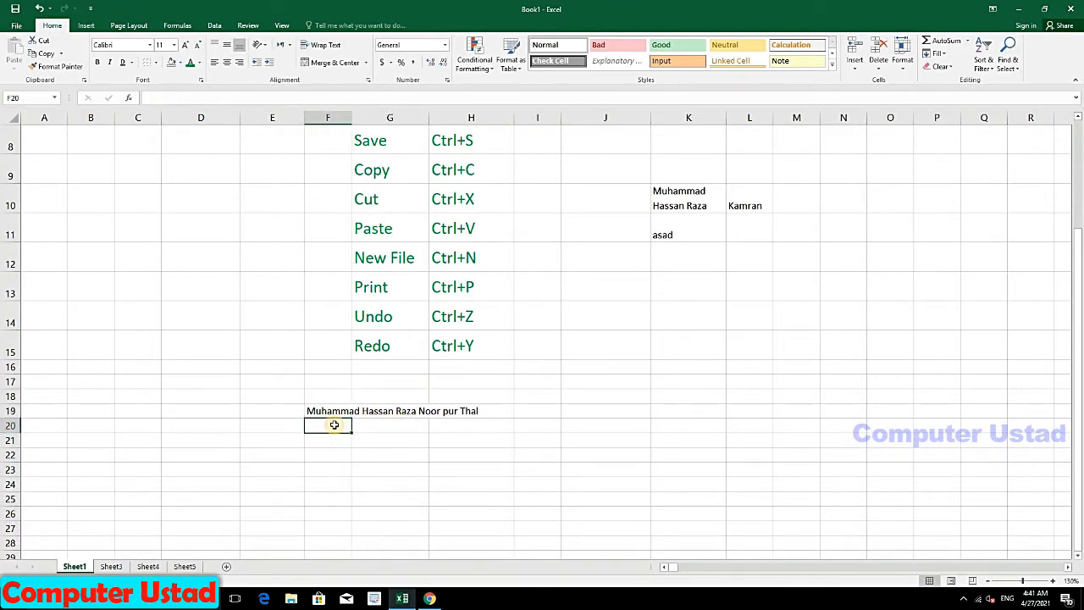
text(asad)
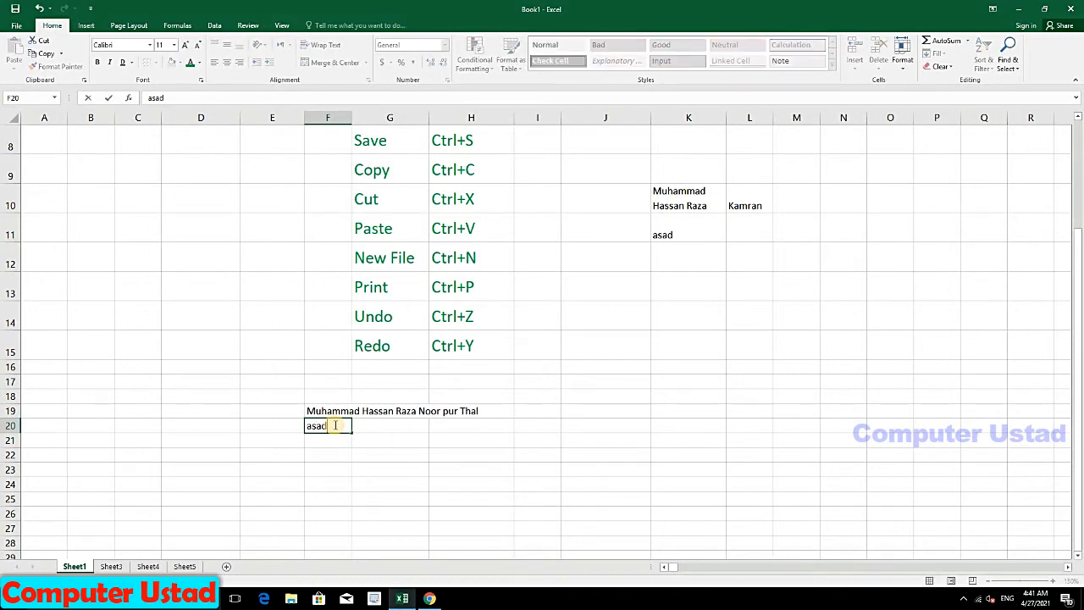
key(Return)
key(Up)
key(Up)
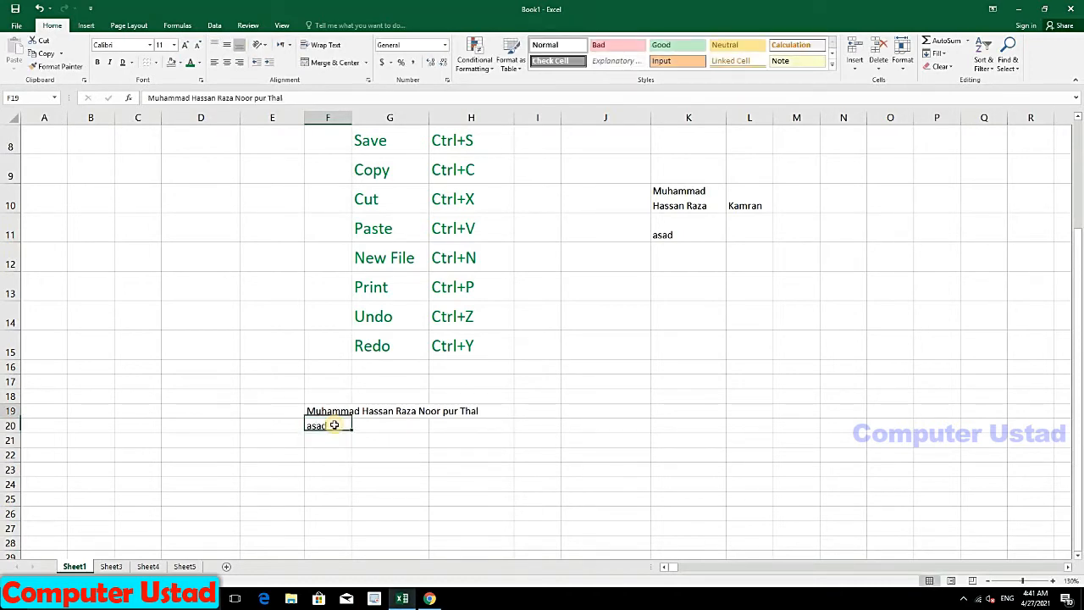
key(Right)
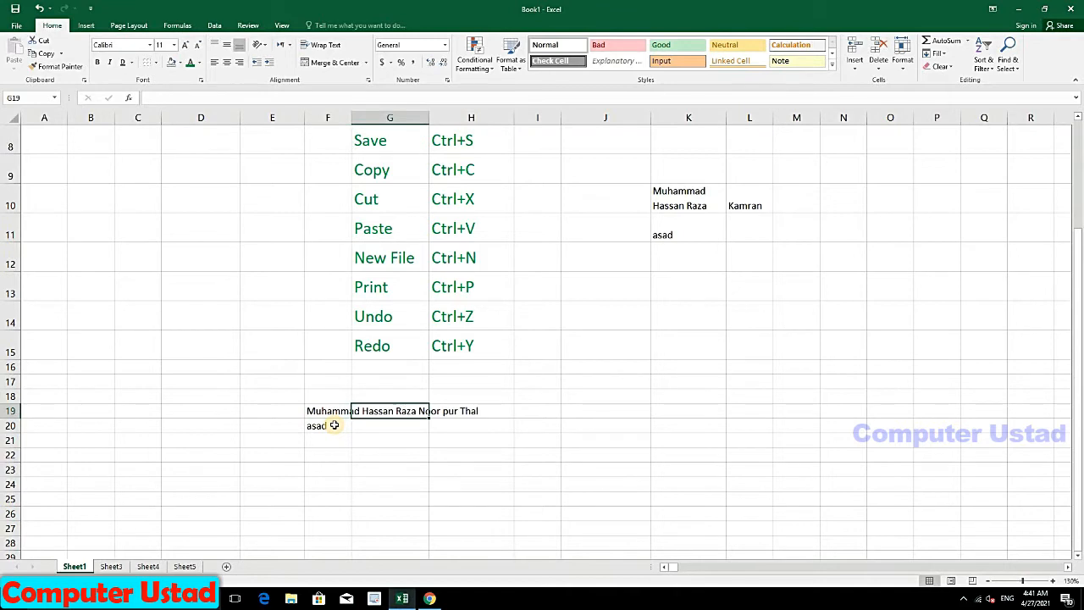
text(Kamran)
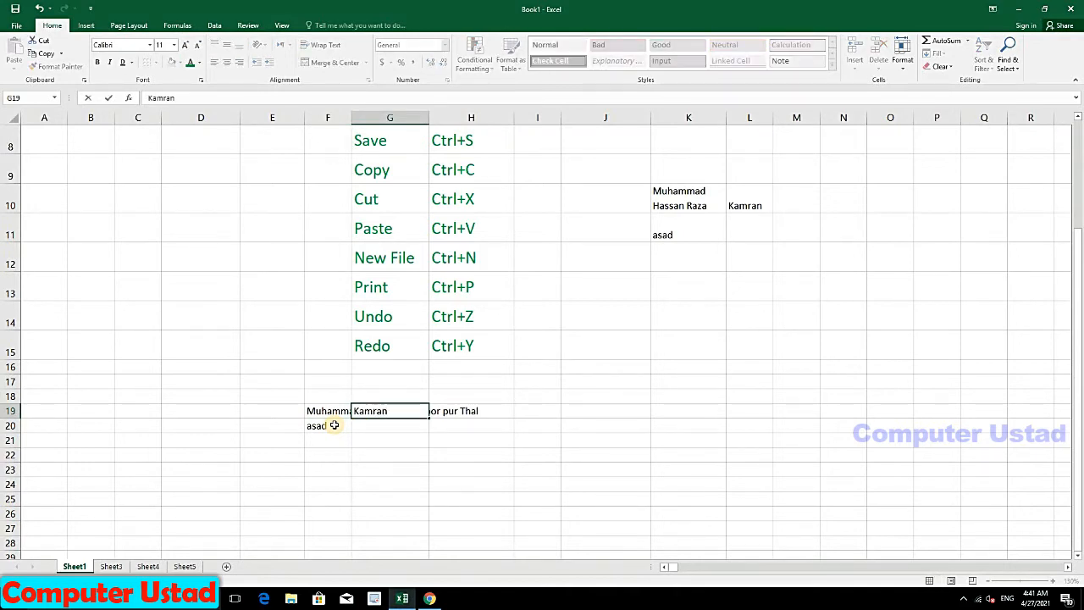
key(Return)
Step: Select F19 and view its full long name in the formula bar
click(324, 410)
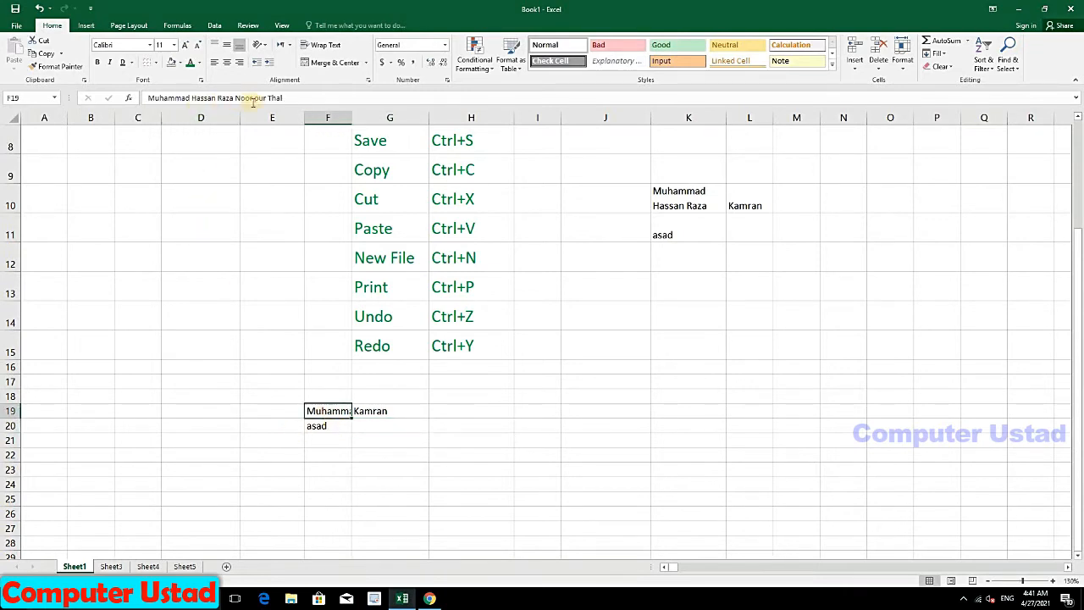
drag(282, 98, 147, 97)
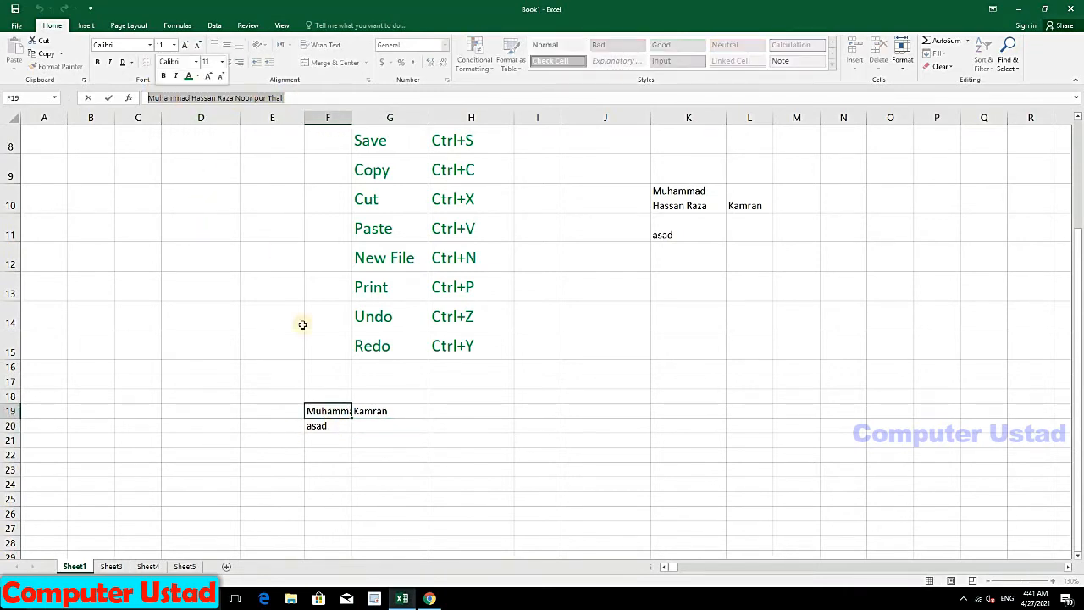
click(408, 401)
click(320, 413)
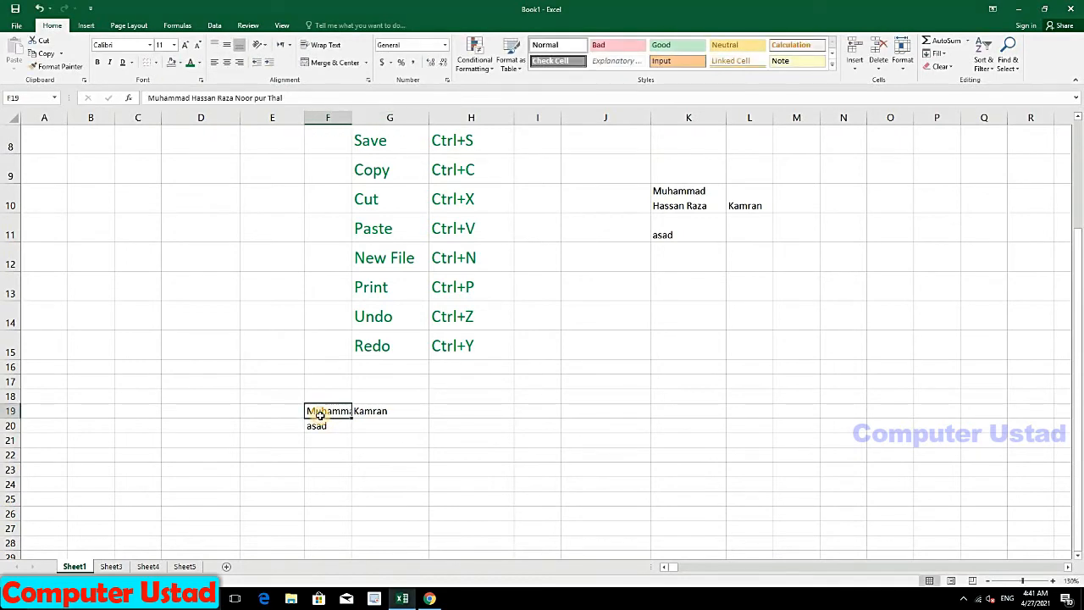
Step: Turn on Wrap Text for F19 and add one more word to the end of its name
click(321, 46)
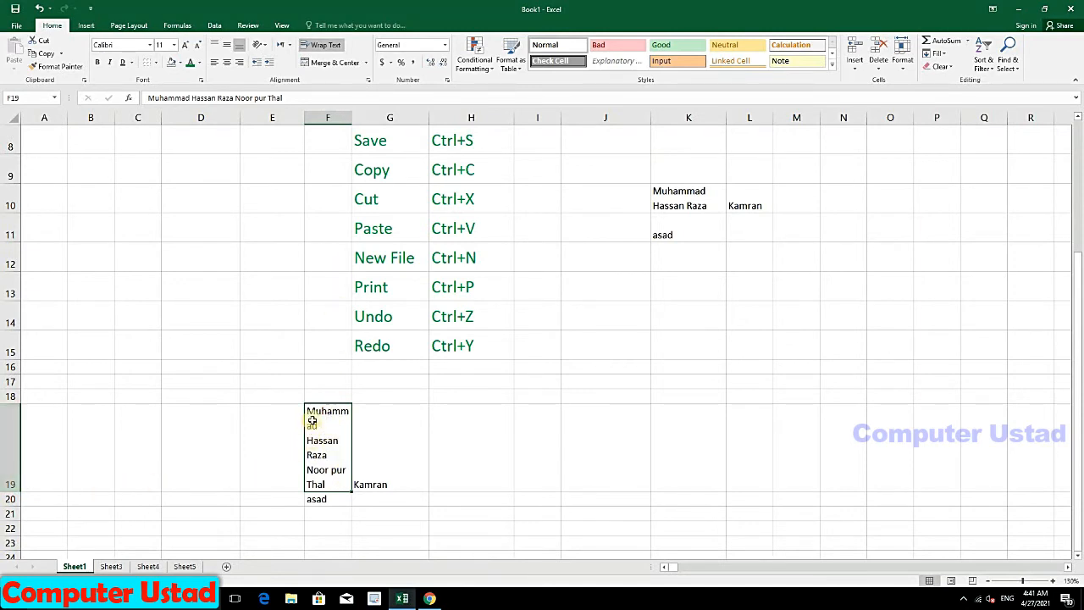
double_click(337, 485)
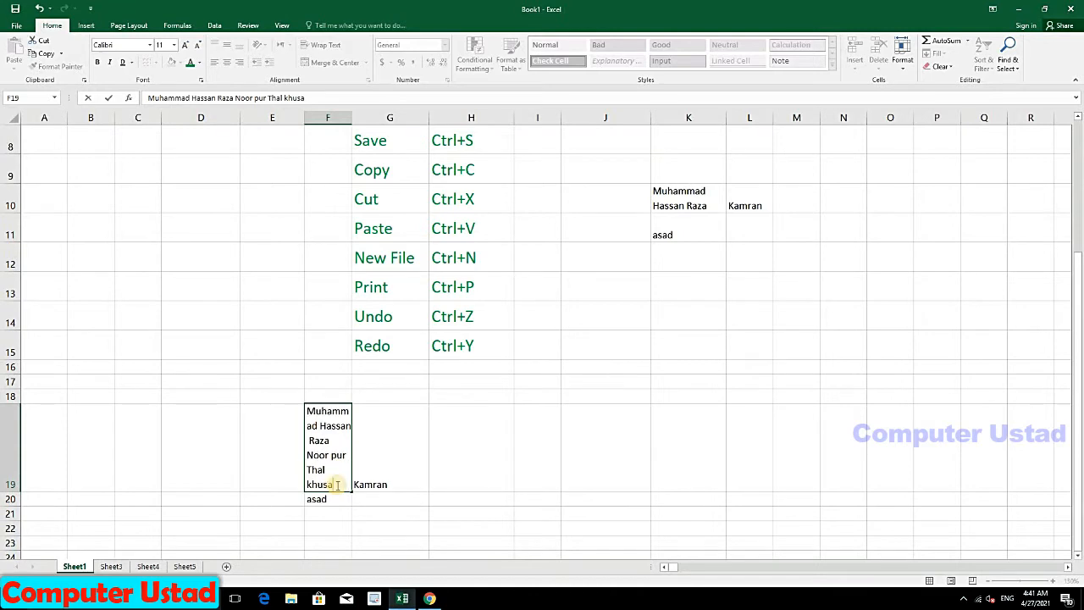
text(khus)
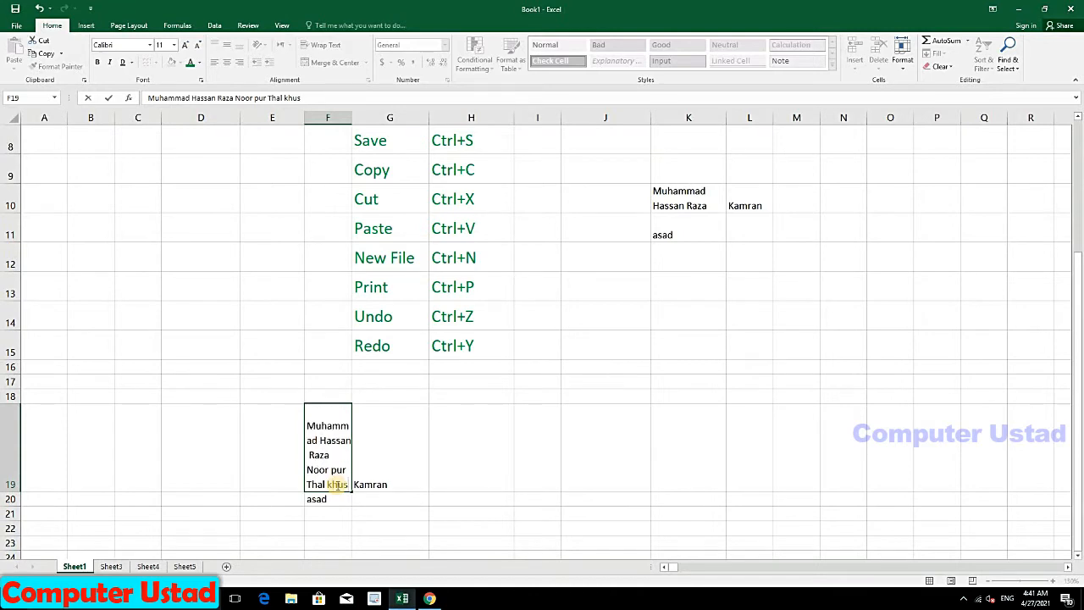
text(hab)
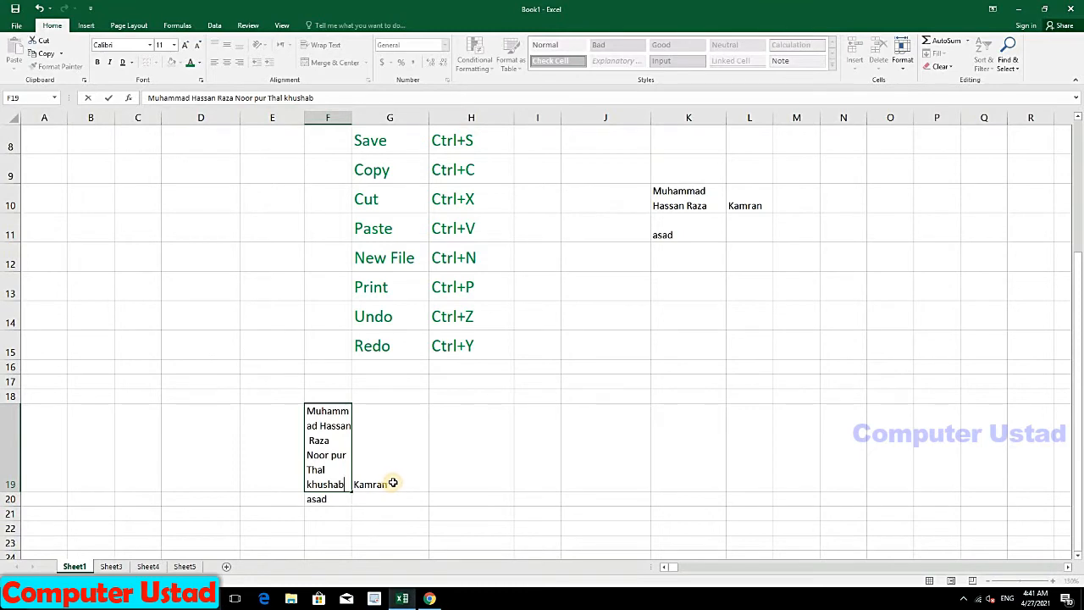
key(Return)
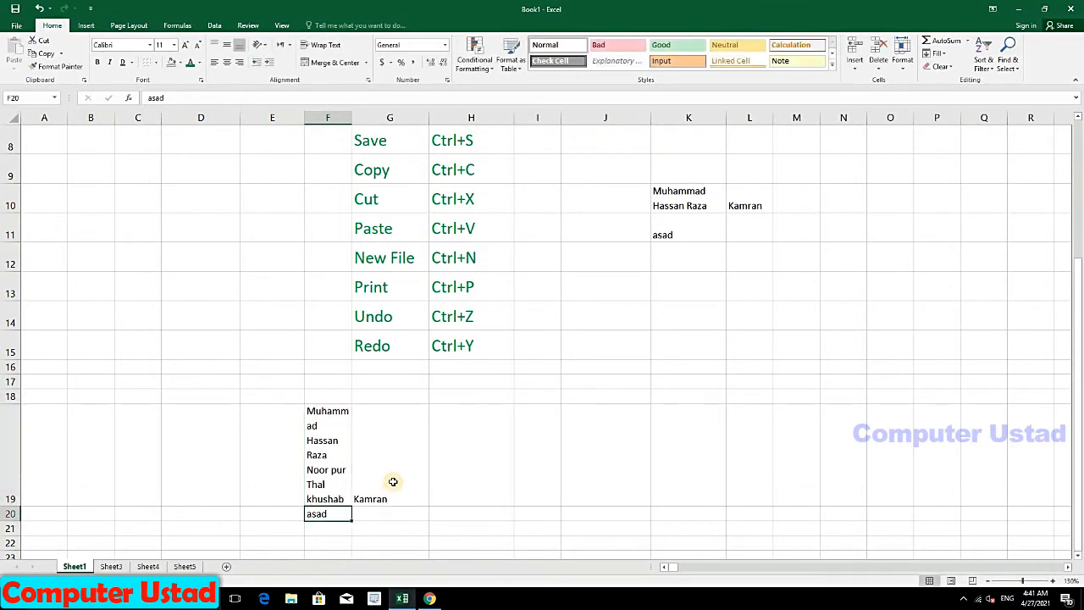
click(347, 493)
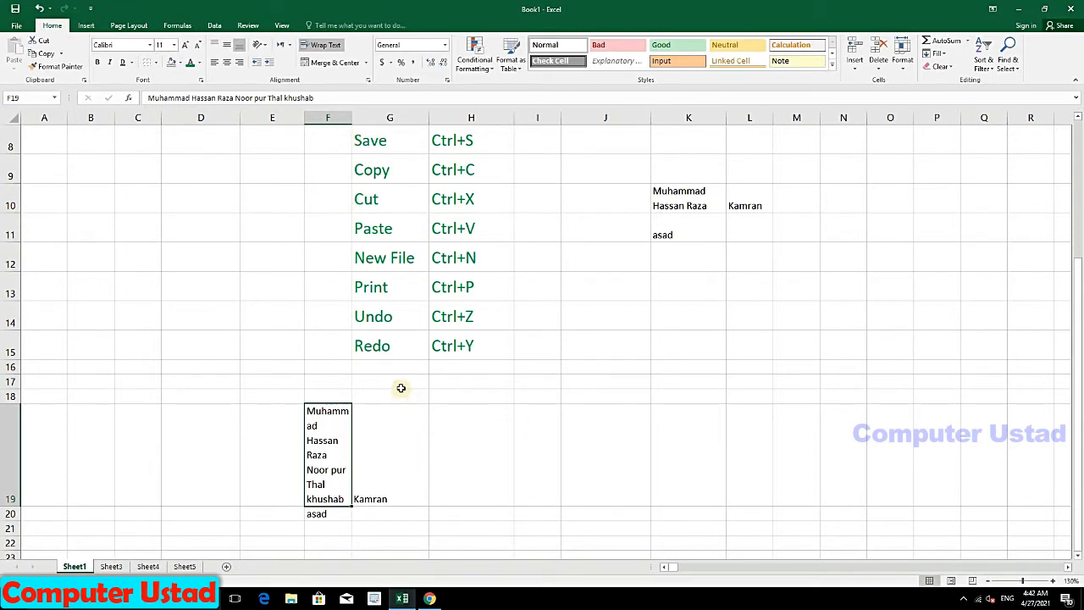
Step: Turn on Wrap Text in G17 and enter the long string 'rteretretertertertertert'
click(398, 383)
click(323, 48)
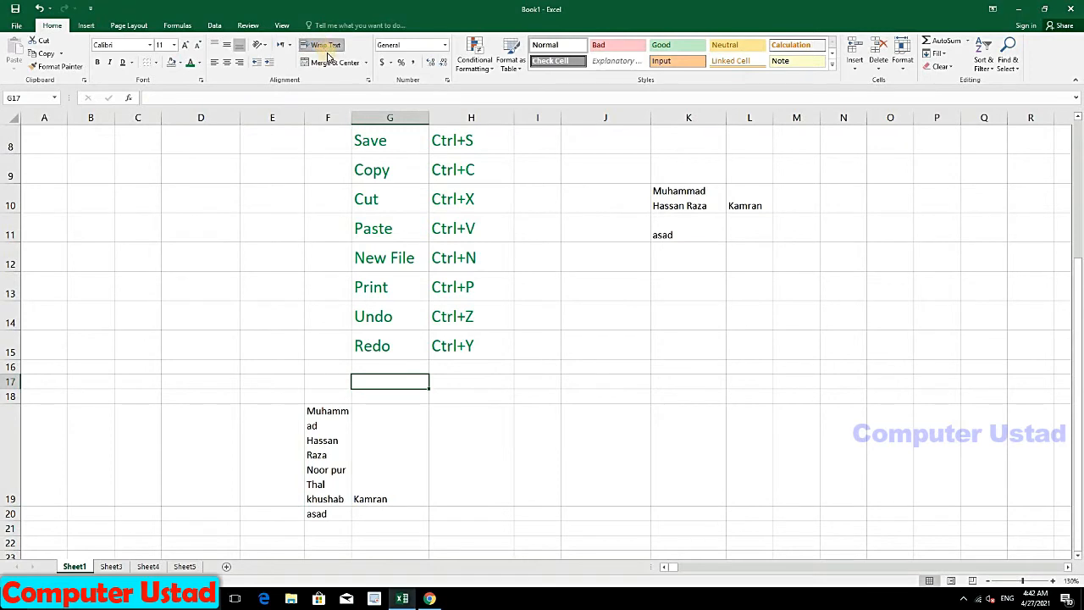
text(rteretre)
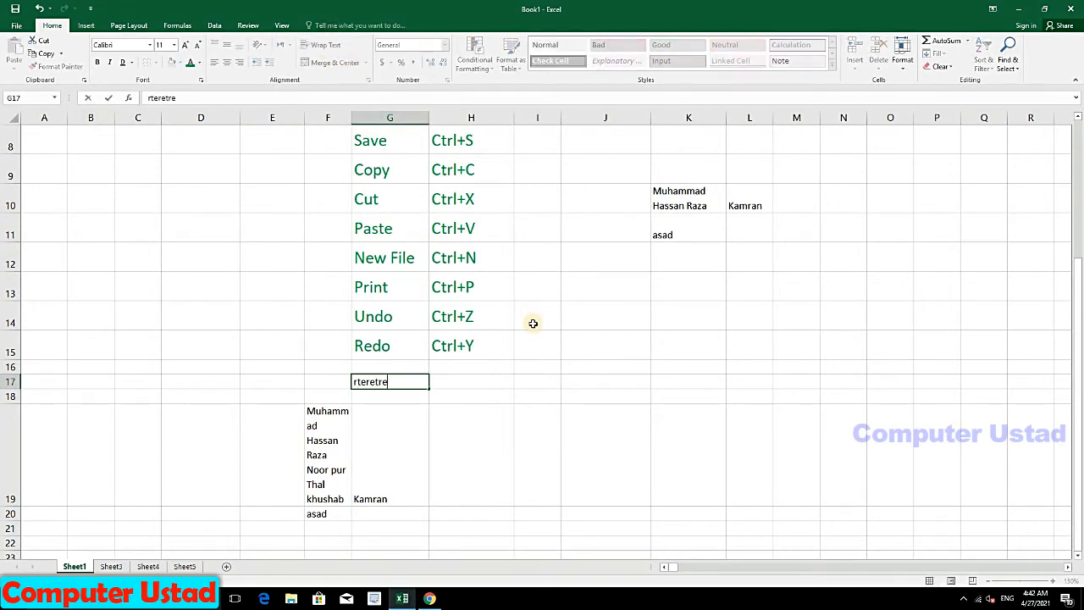
text(tertertert)
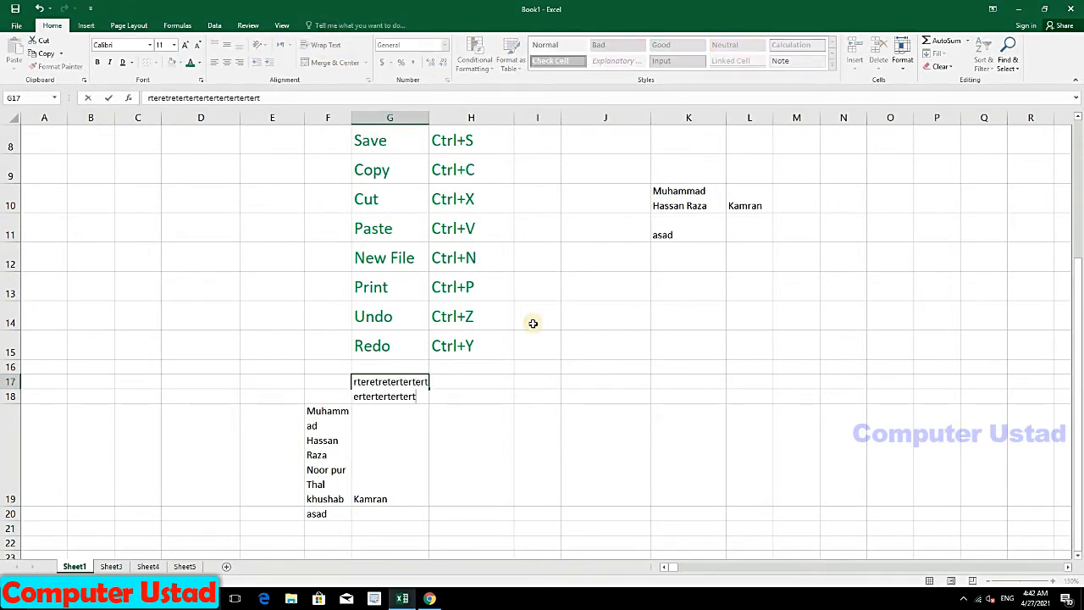
text(ertertertertertert)
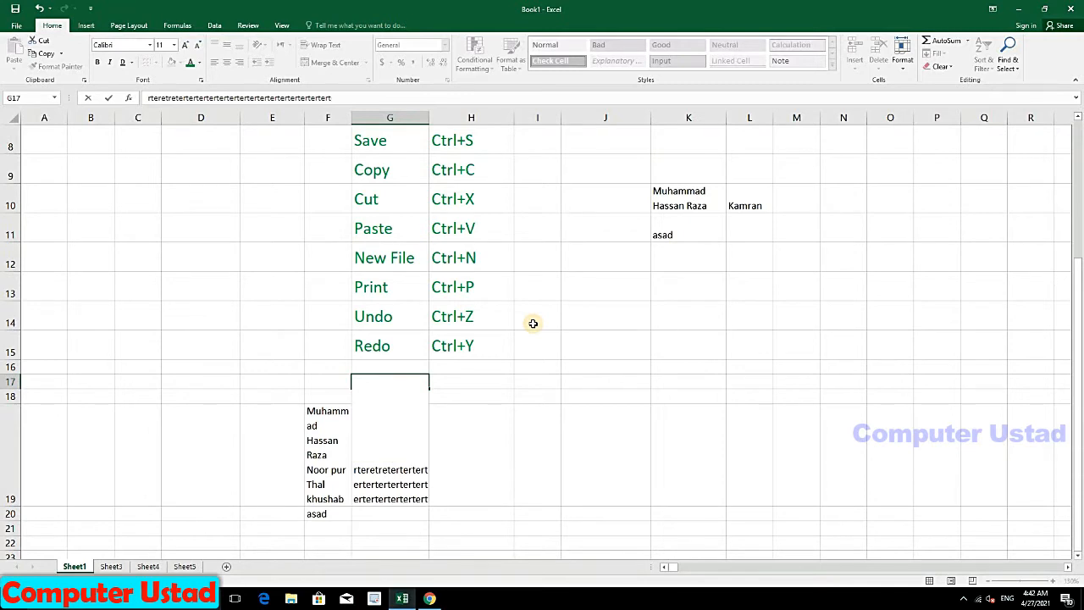
key(Return)
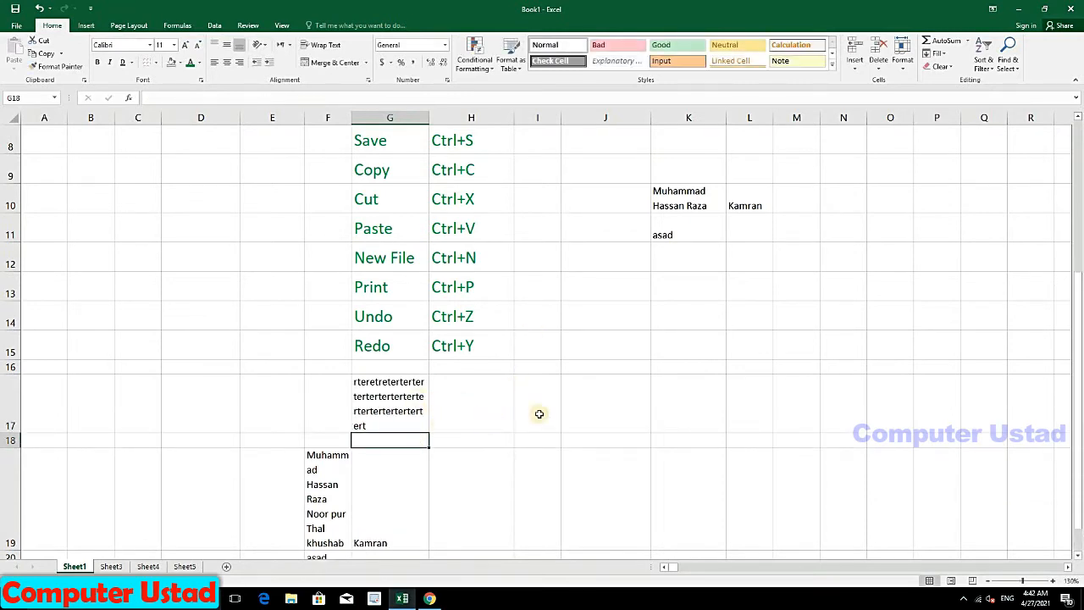
Step: Enter a long wrapped string in K16, 'ertert' in L16, and widen column F slightly
click(669, 366)
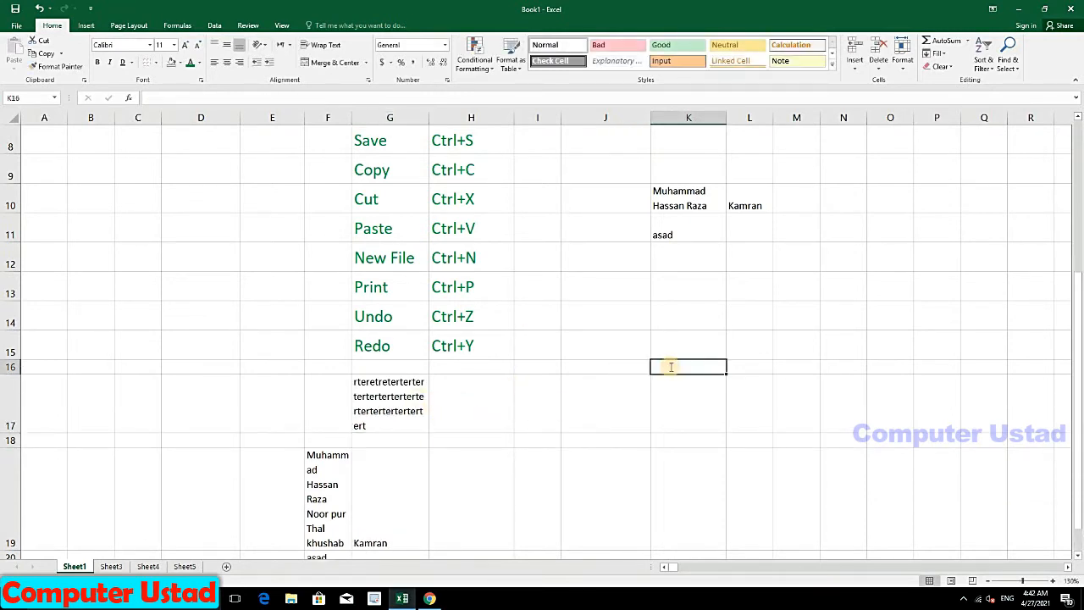
text(ertertertretertre)
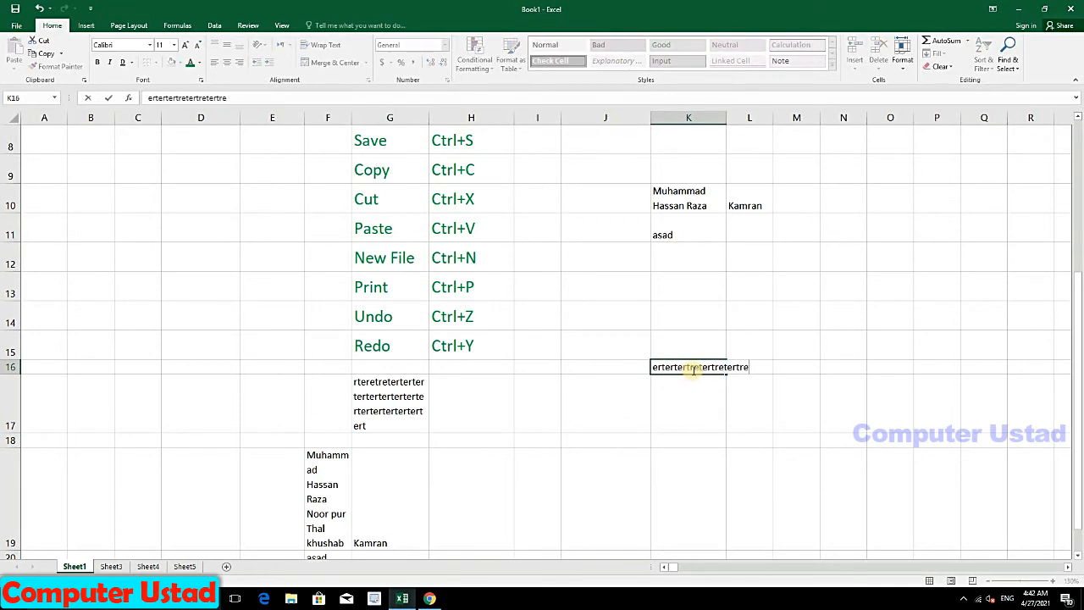
text(tertretertert)
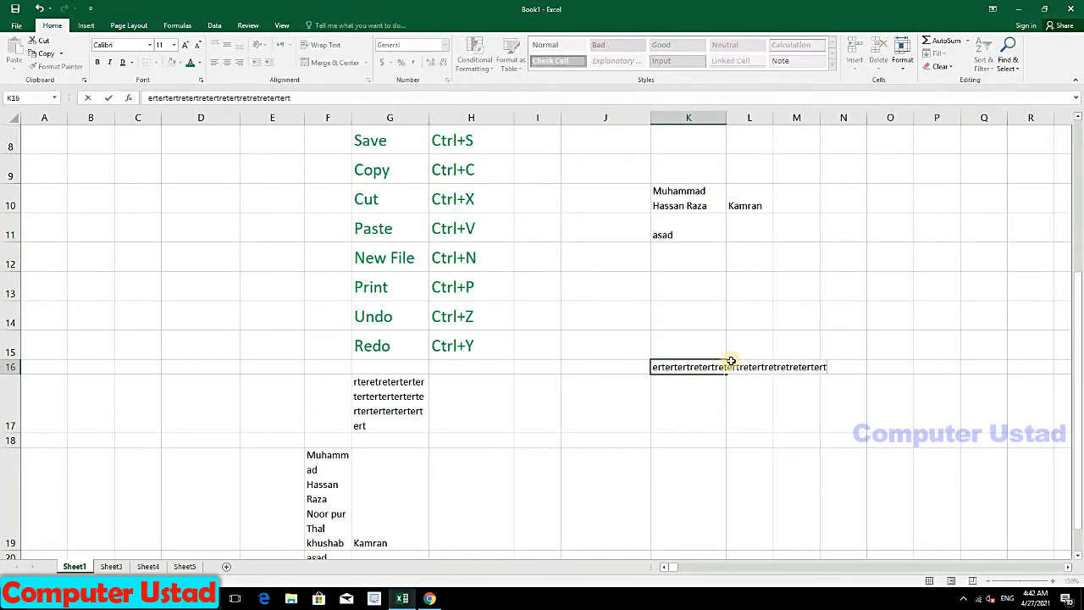
key(Return)
text(ertert)
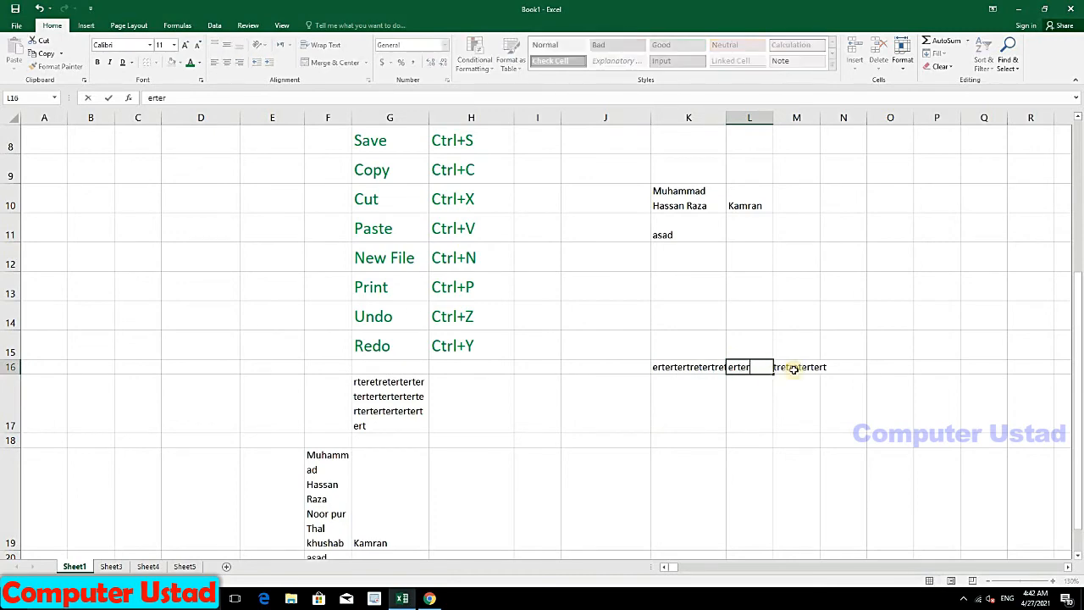
click(837, 369)
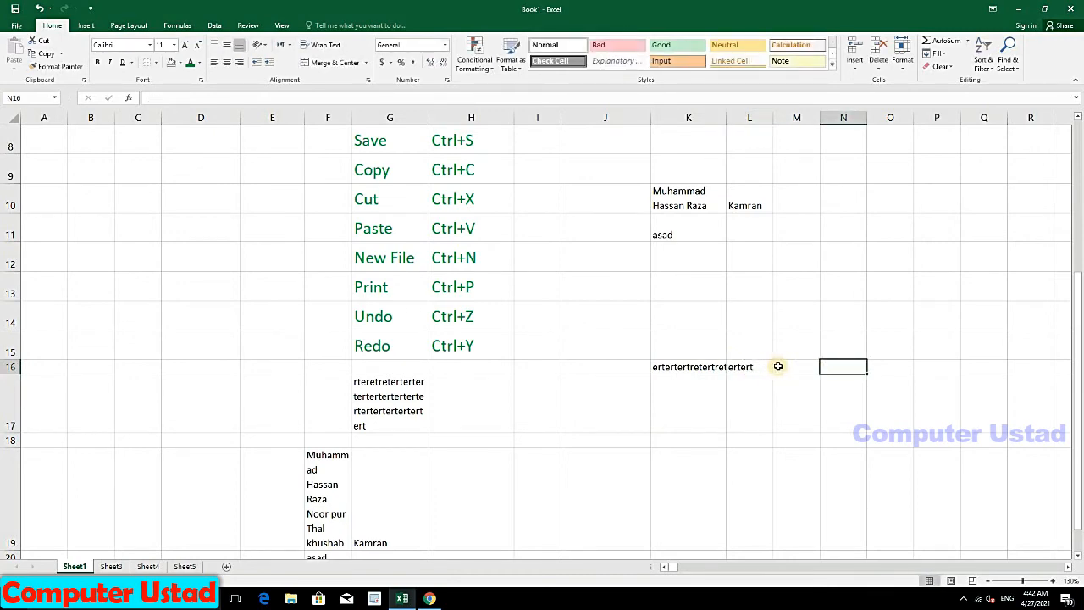
click(777, 366)
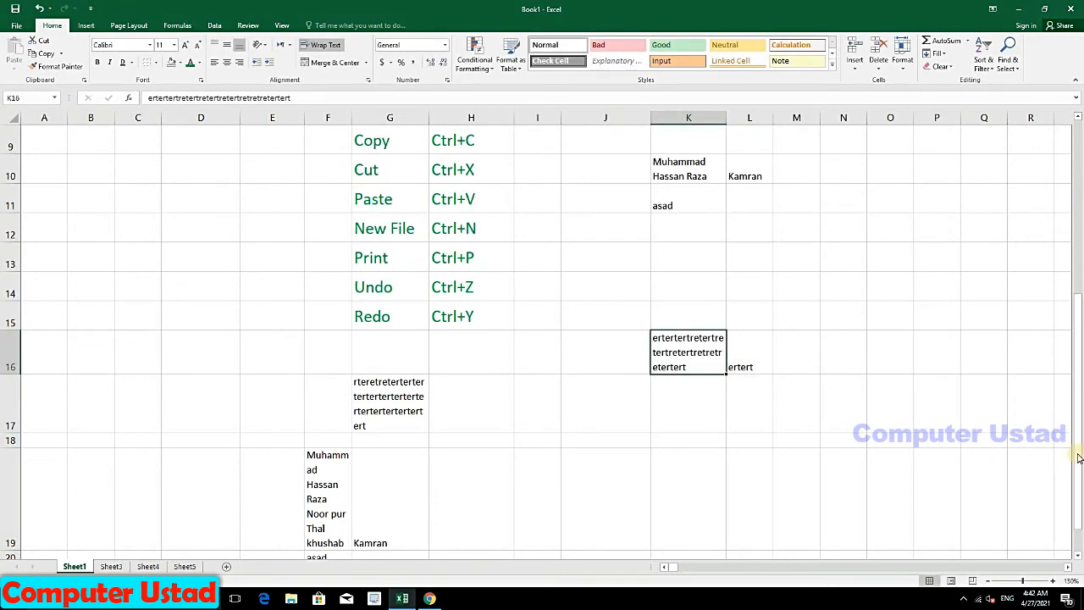
drag(1076, 455, 1077, 475)
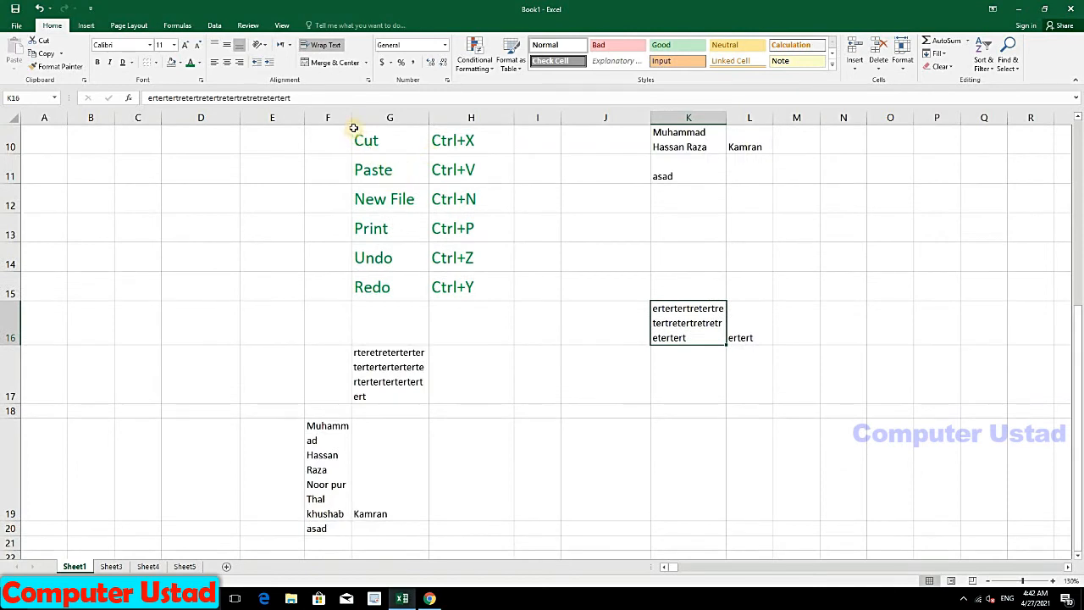
drag(352, 118, 363, 119)
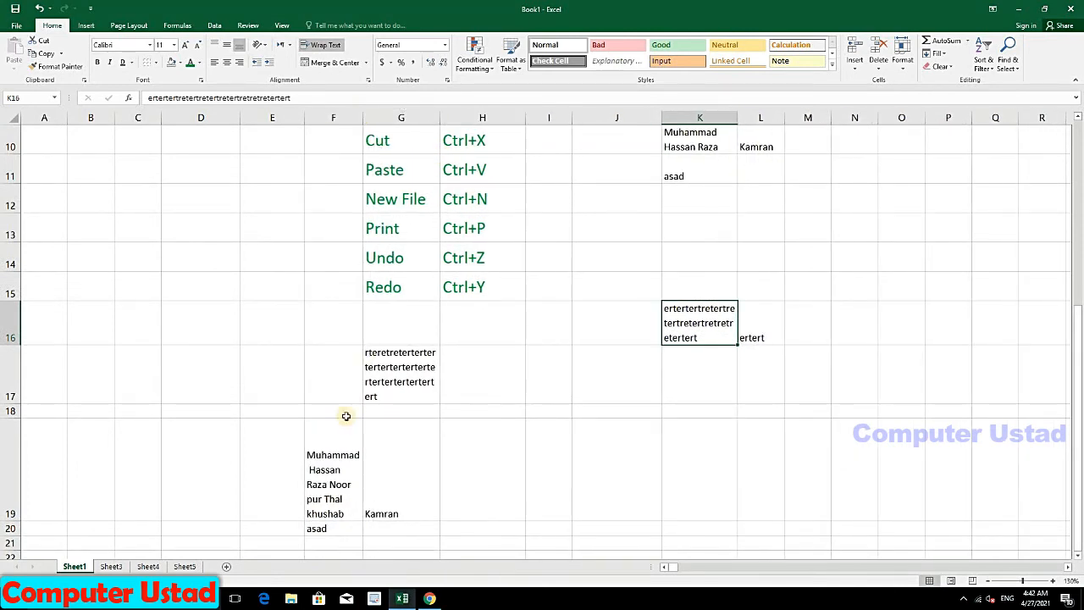
Step: Center F19's wrapped name and widen column F so it reflows onto fewer lines
click(339, 483)
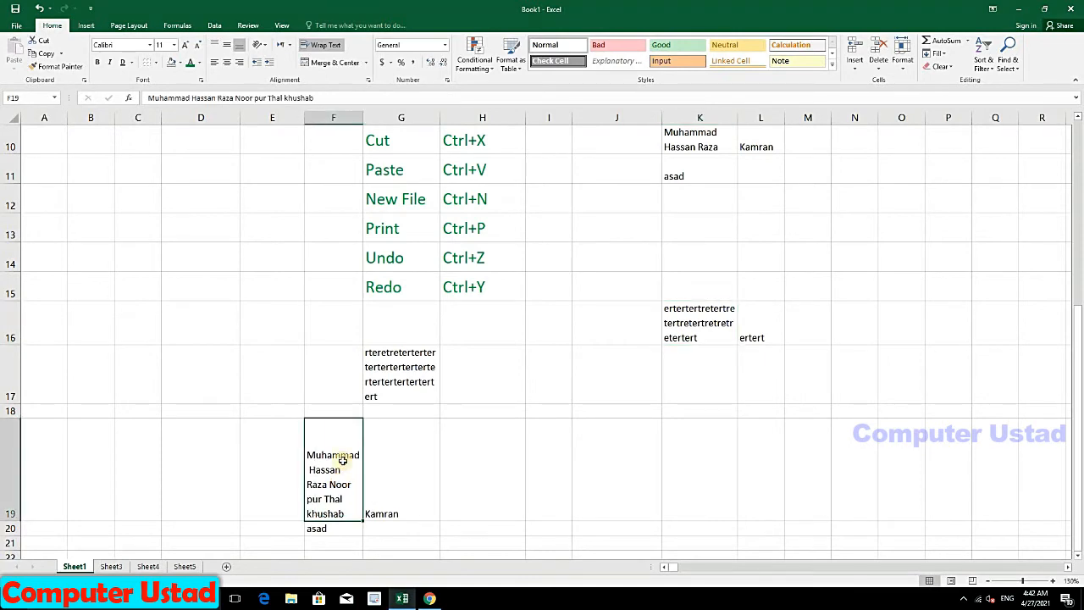
click(216, 67)
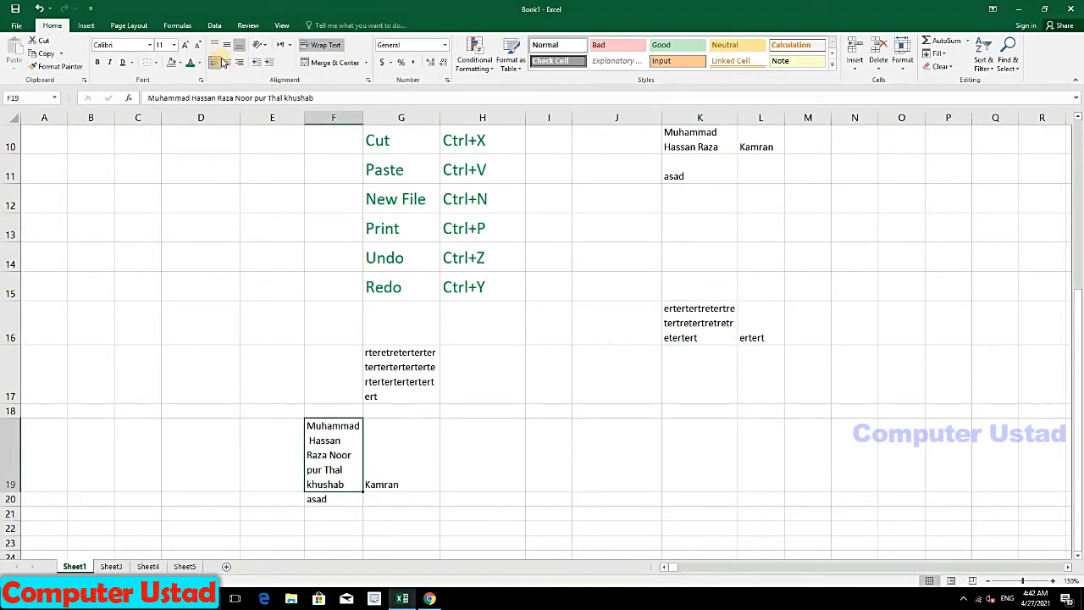
click(225, 62)
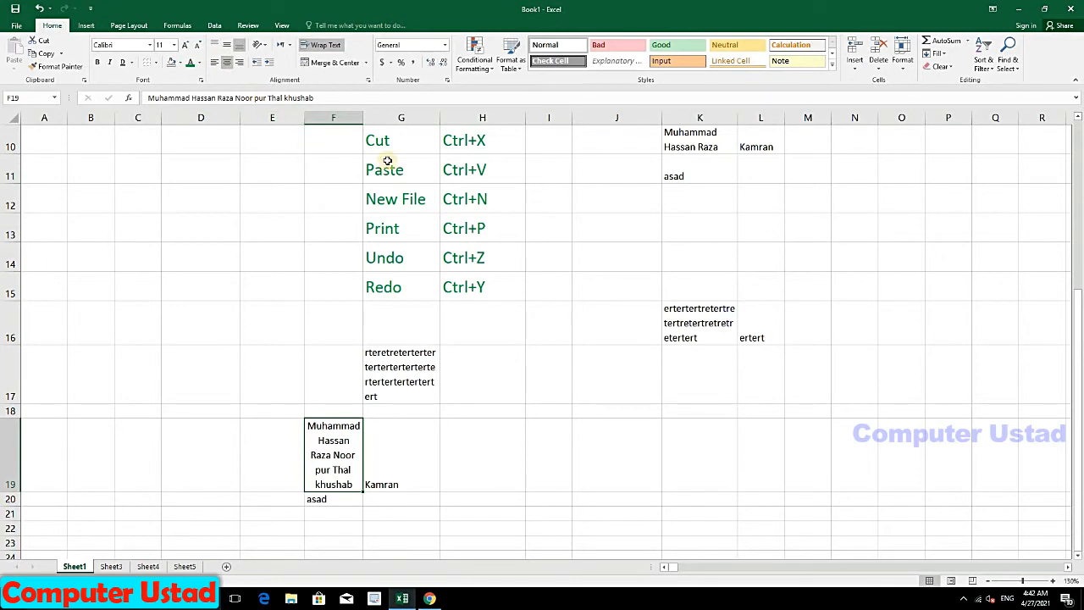
drag(362, 116, 380, 117)
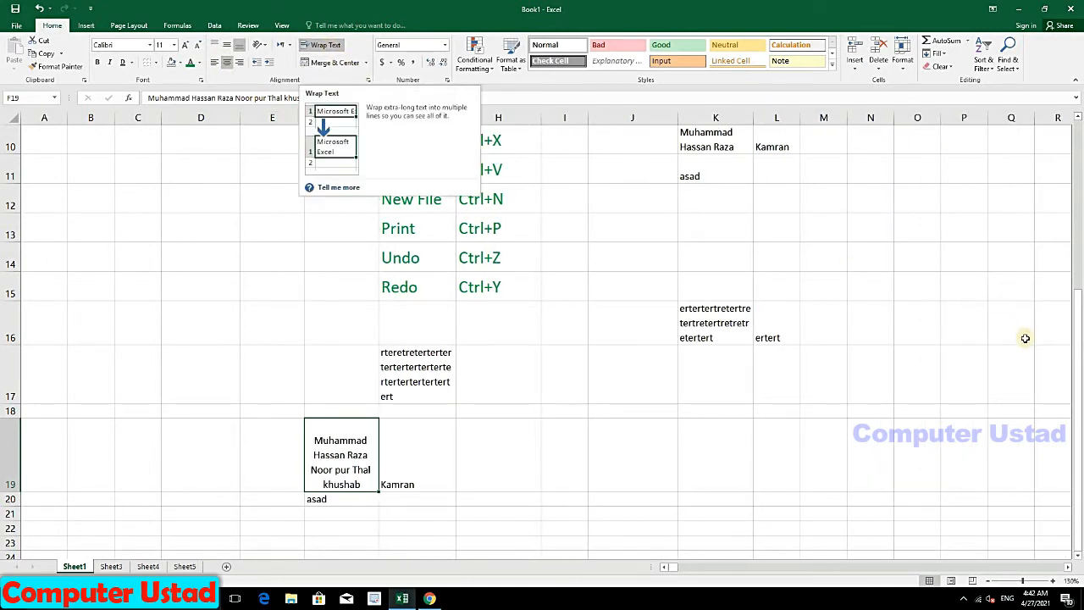
drag(1079, 353, 1082, 196)
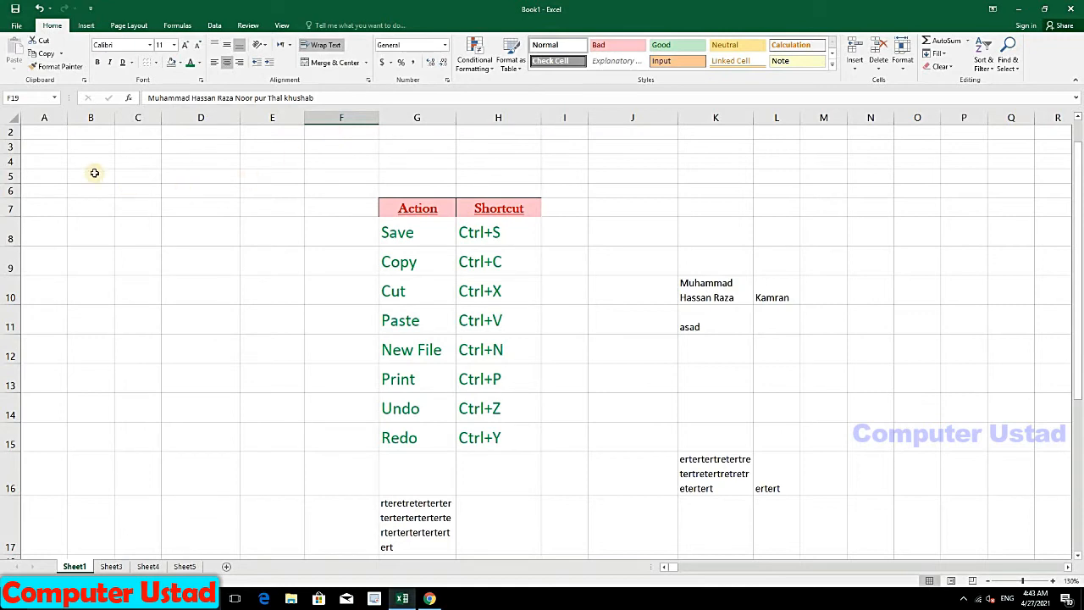
Step: Merge & Center G3:H6 and type the heading 'Students'
scroll(1078, 268, up, 1)
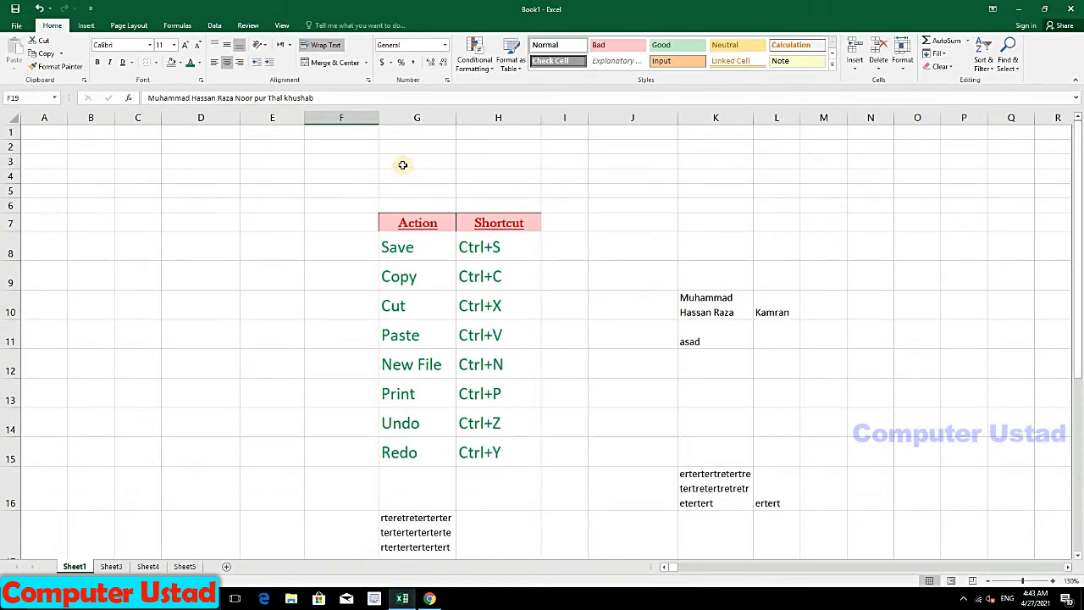
drag(402, 164, 485, 206)
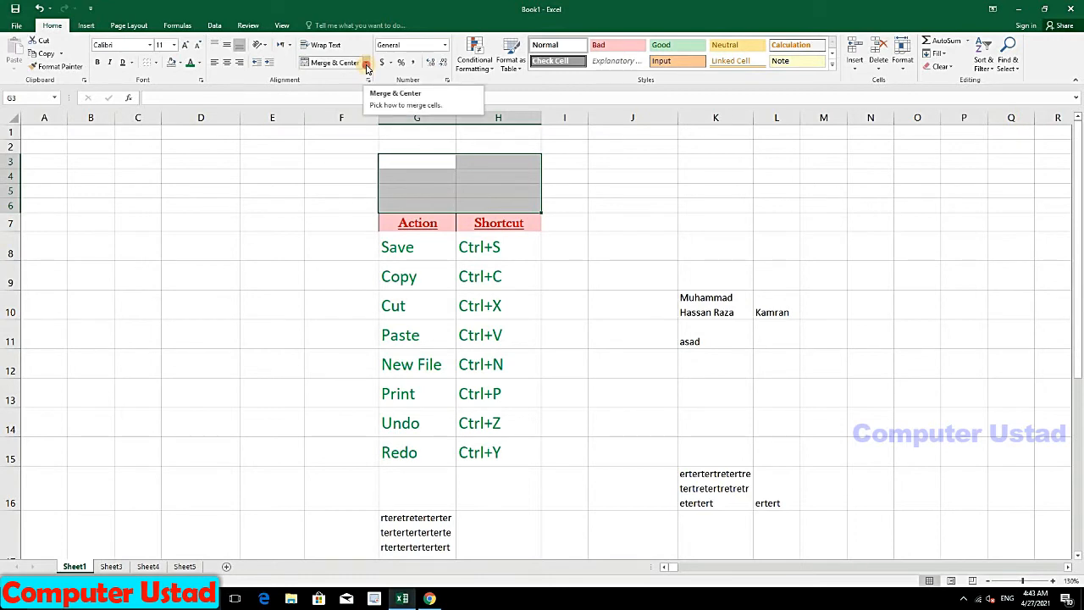
click(367, 64)
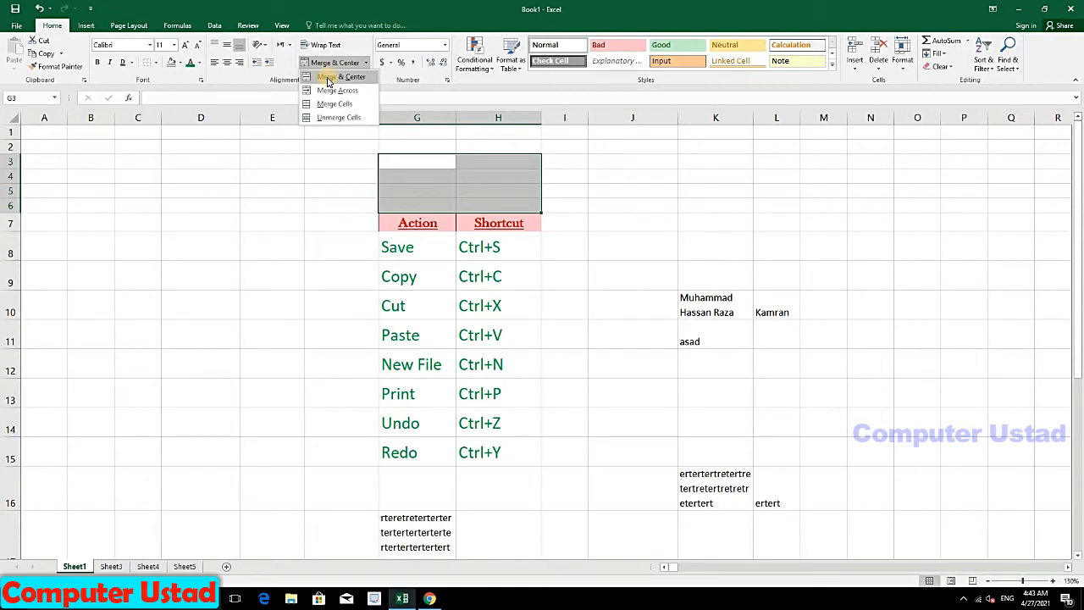
click(327, 78)
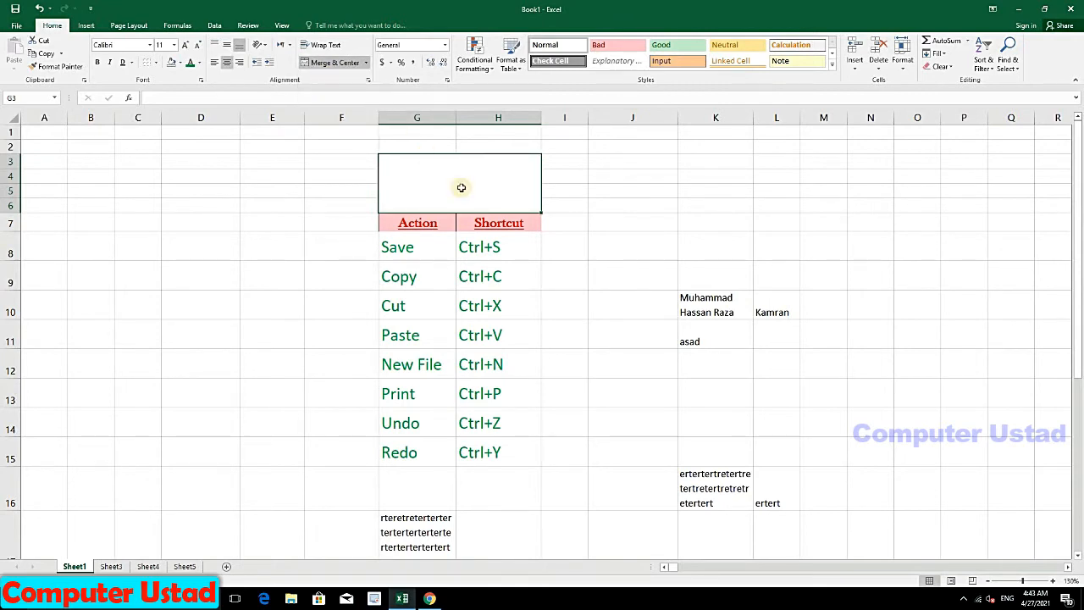
text(s)
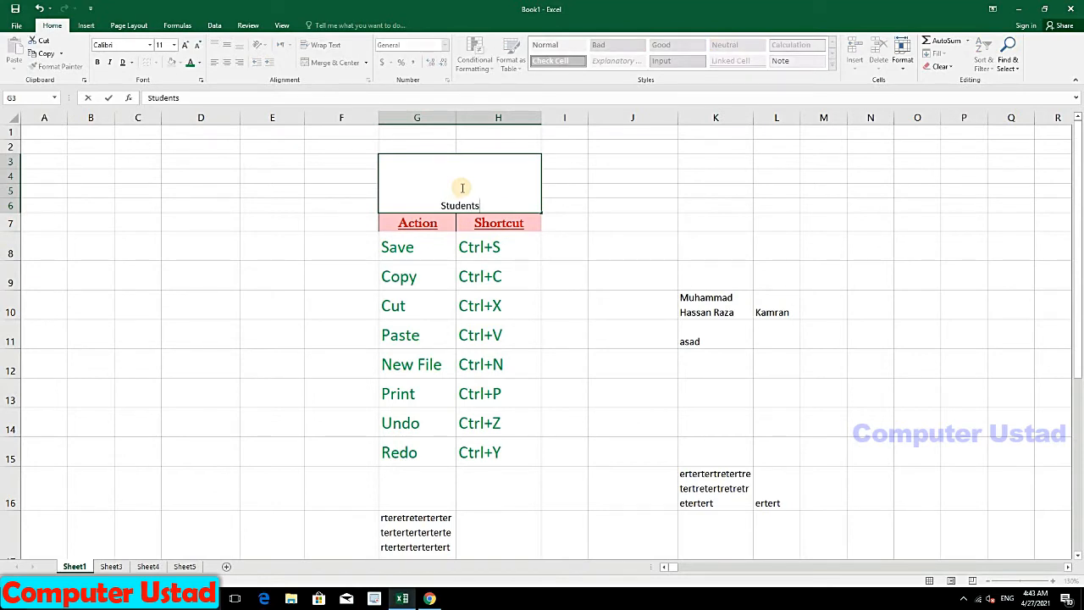
key(Return)
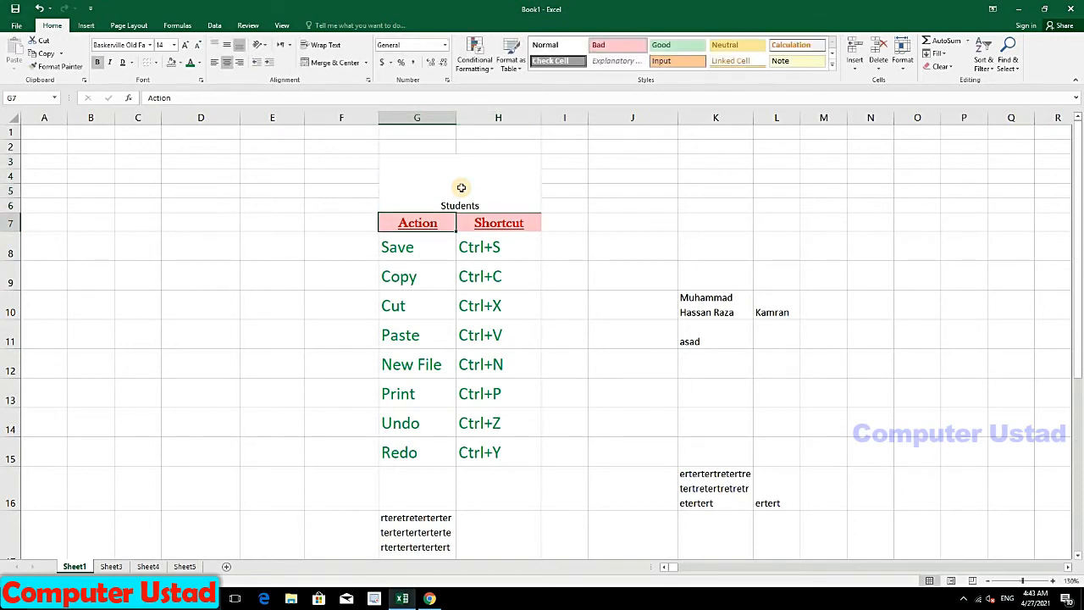
Step: Give the merged Students cell a Thick Outside Border
click(461, 188)
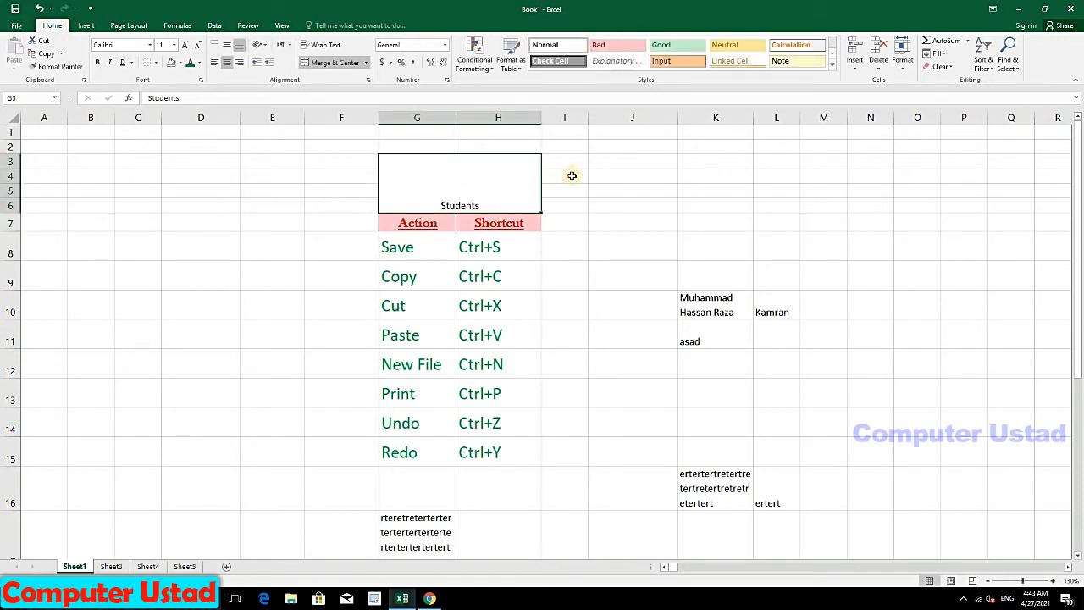
click(572, 175)
click(463, 196)
click(155, 63)
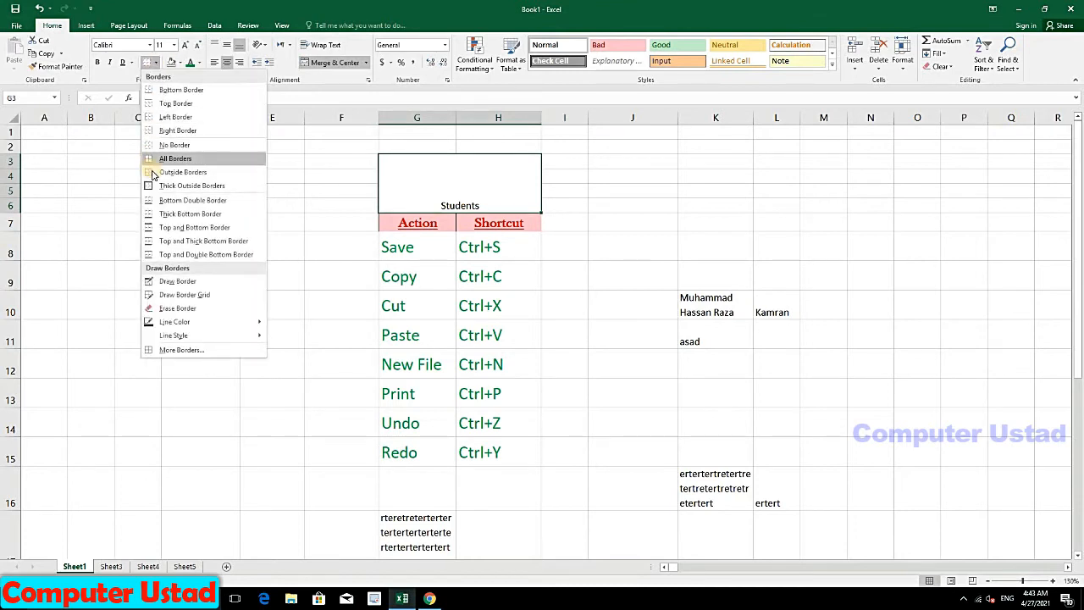
click(157, 186)
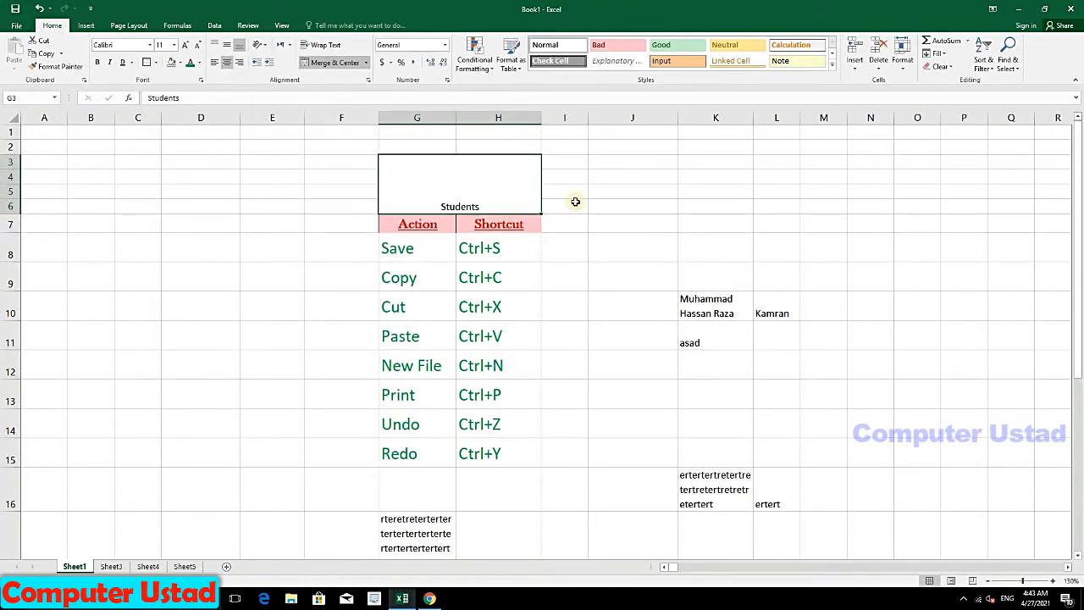
click(575, 203)
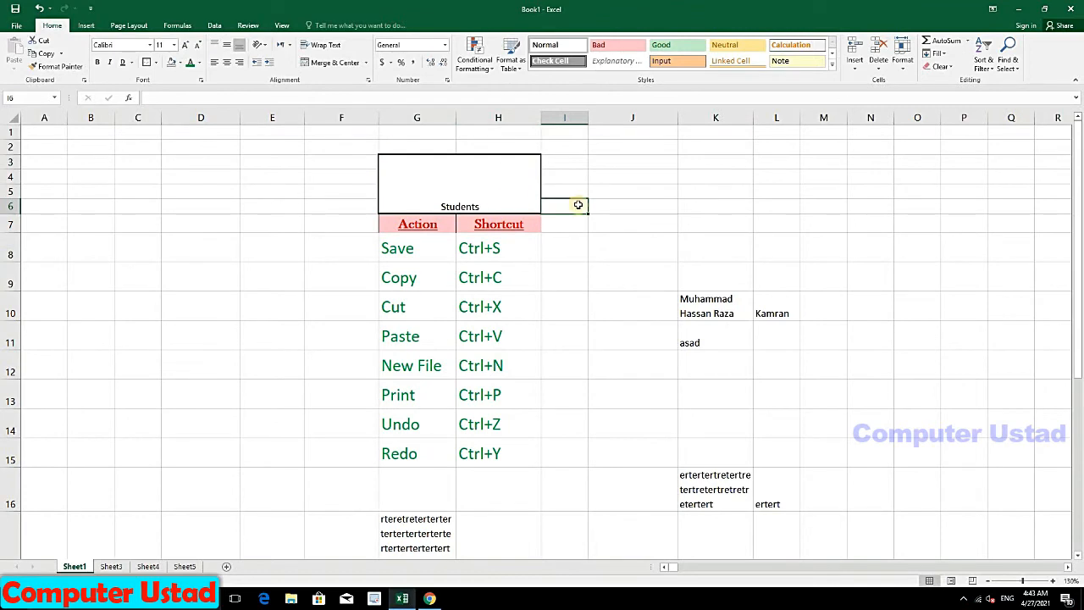
Step: Merge the empty block B3:D8 into a single cell
drag(111, 165, 213, 256)
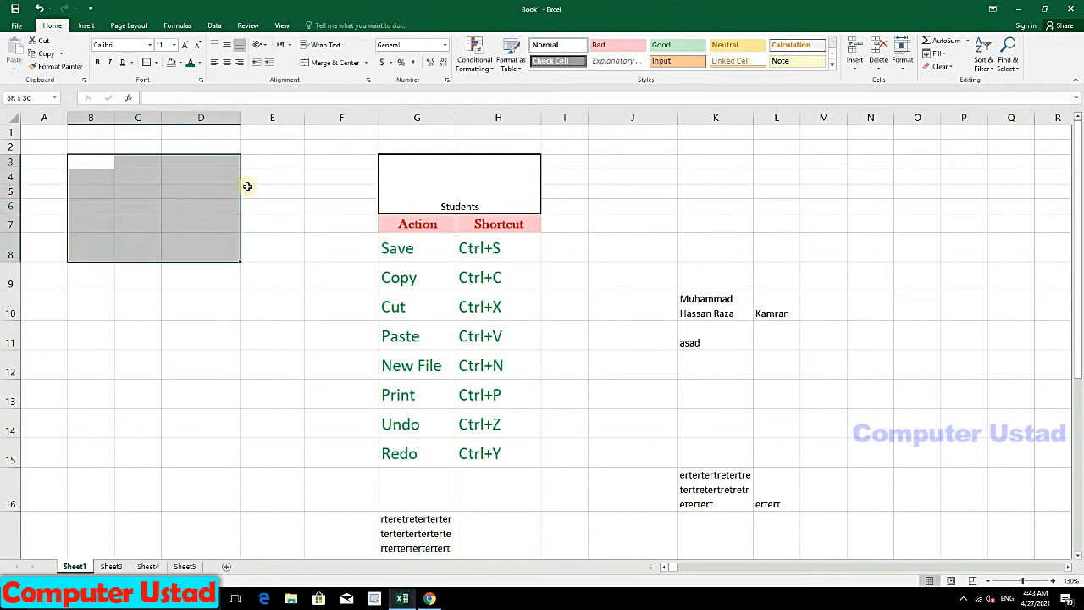
click(366, 62)
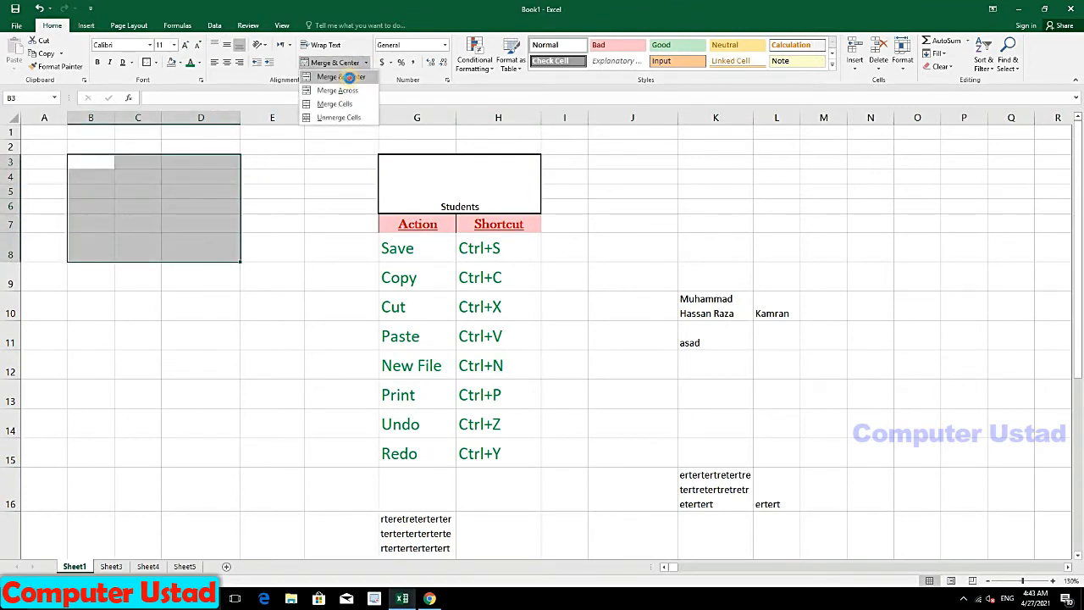
click(339, 77)
click(291, 188)
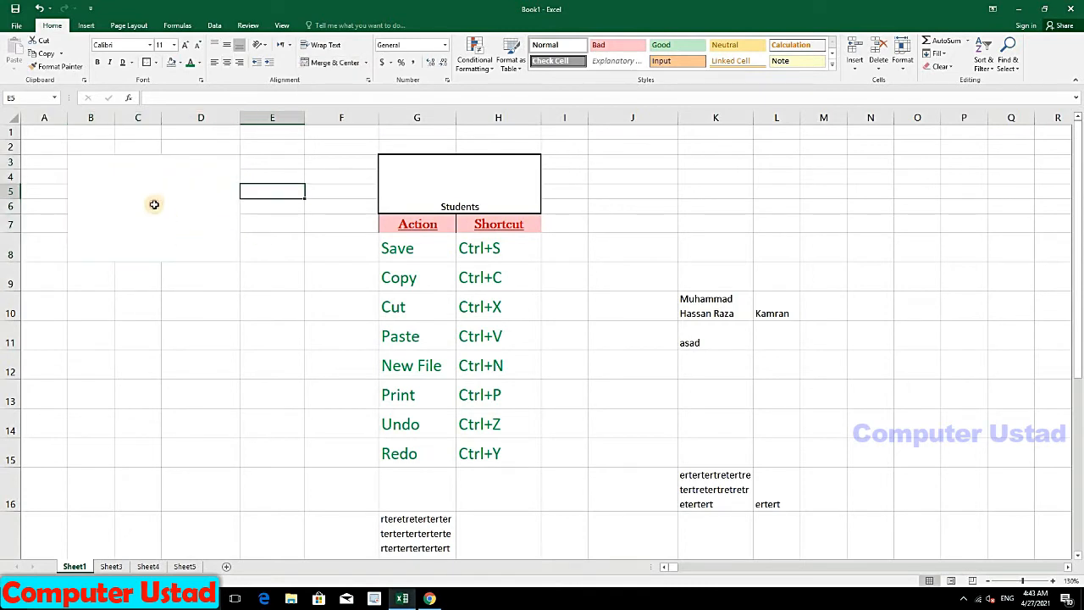
click(152, 204)
Step: Merge C11:D14 and E8:F11 each into a single cell and check all three merged blocks
drag(141, 341, 233, 428)
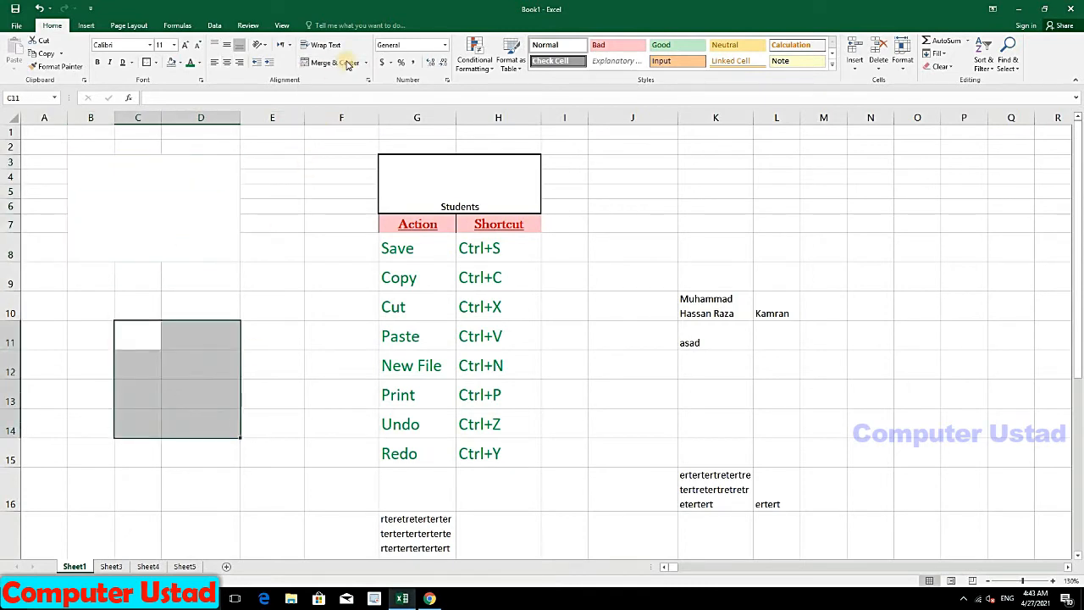
click(337, 63)
click(286, 311)
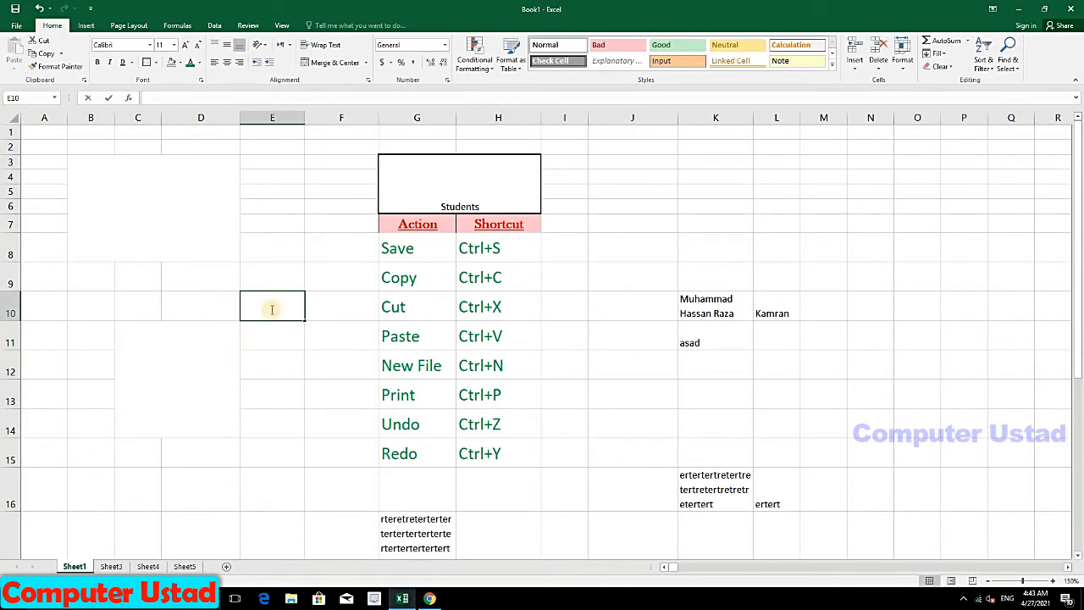
double_click(276, 305)
drag(271, 247, 317, 326)
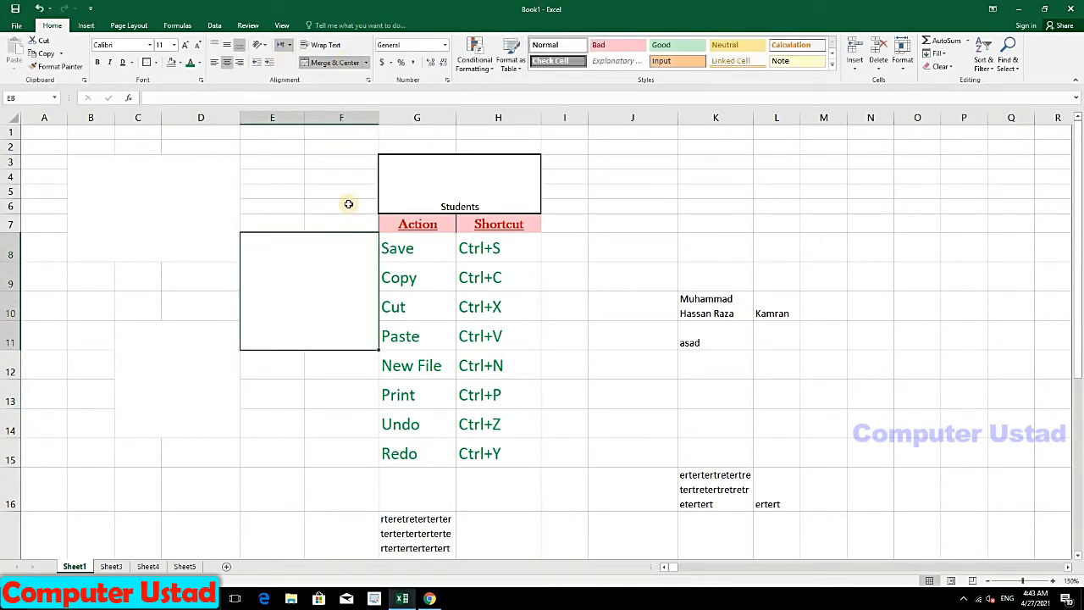
click(348, 204)
click(322, 280)
click(210, 356)
click(169, 227)
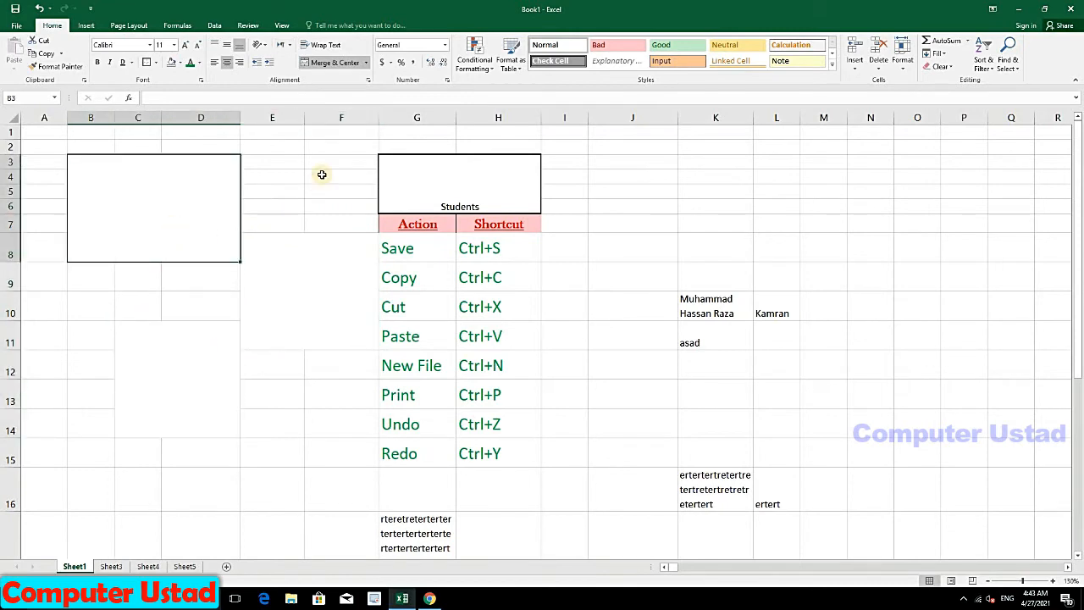
click(326, 174)
Step: Check the Students cell's merge options without changes, then select block J3:M7
click(444, 204)
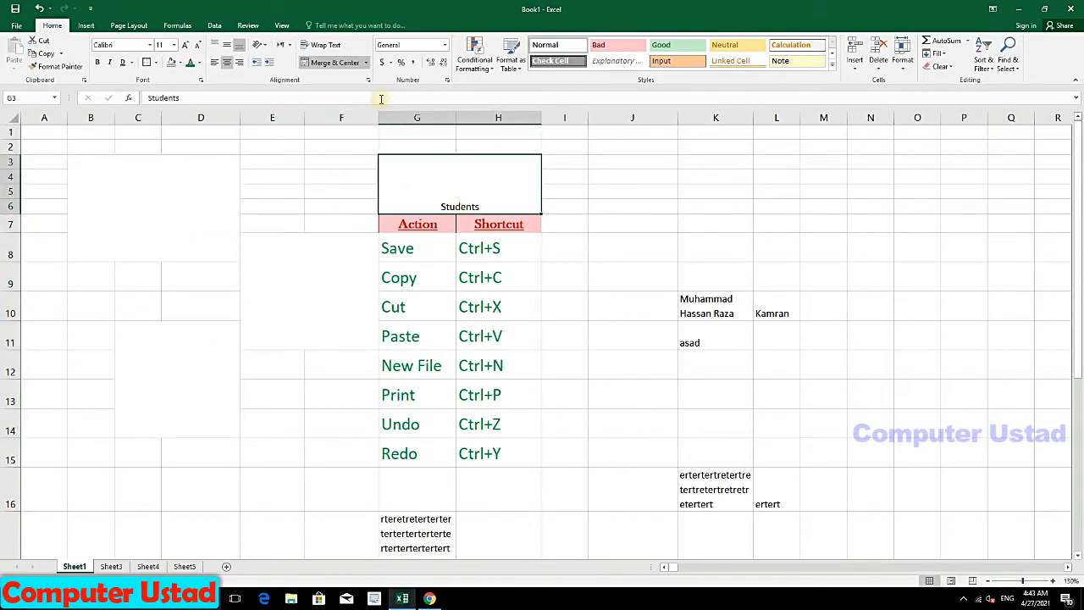
click(366, 63)
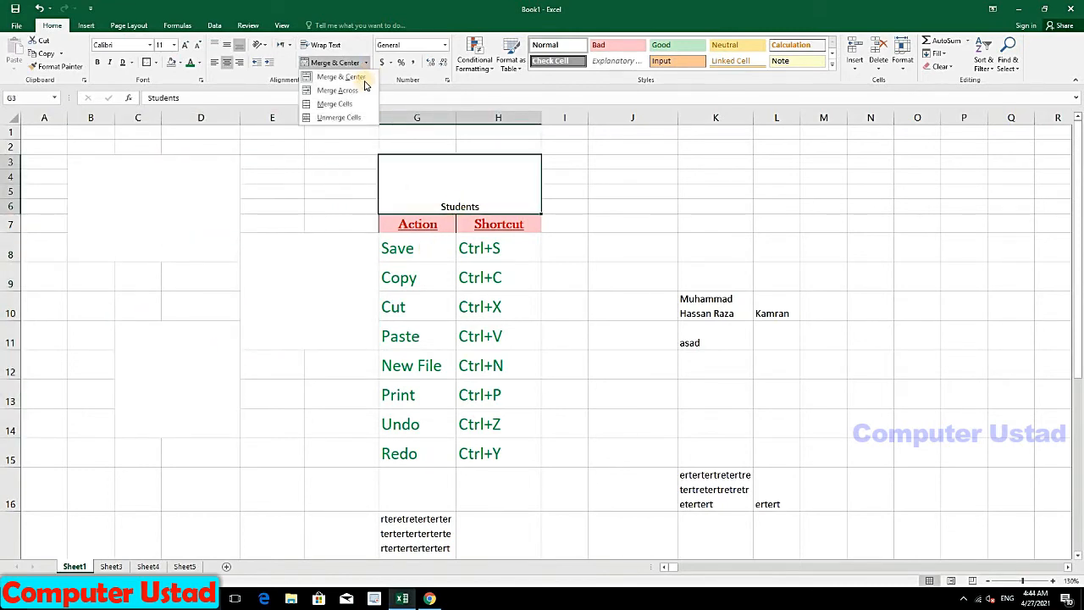
click(635, 164)
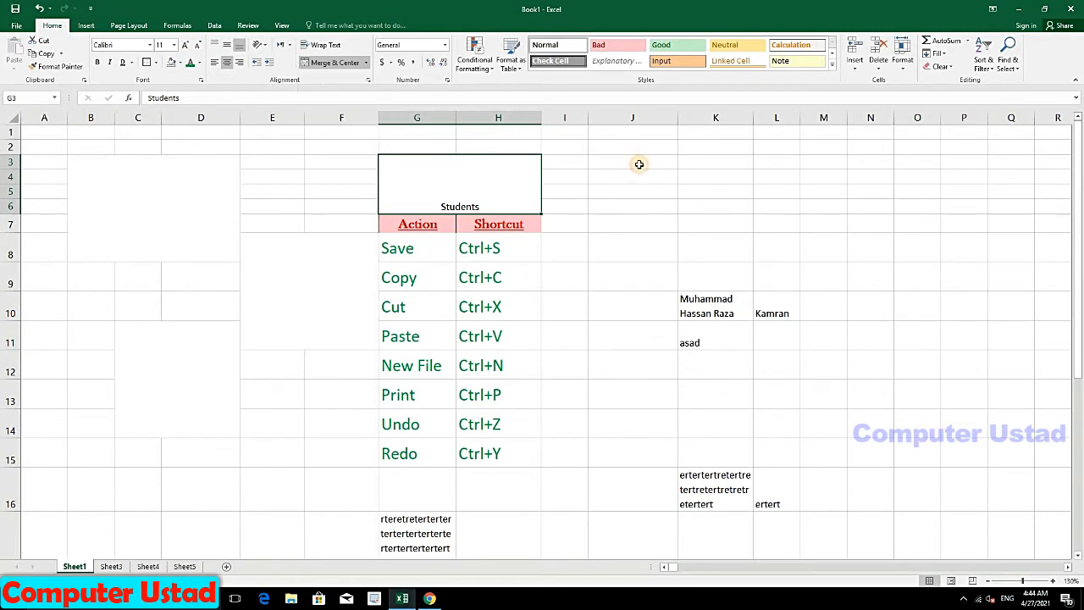
drag(639, 165, 805, 218)
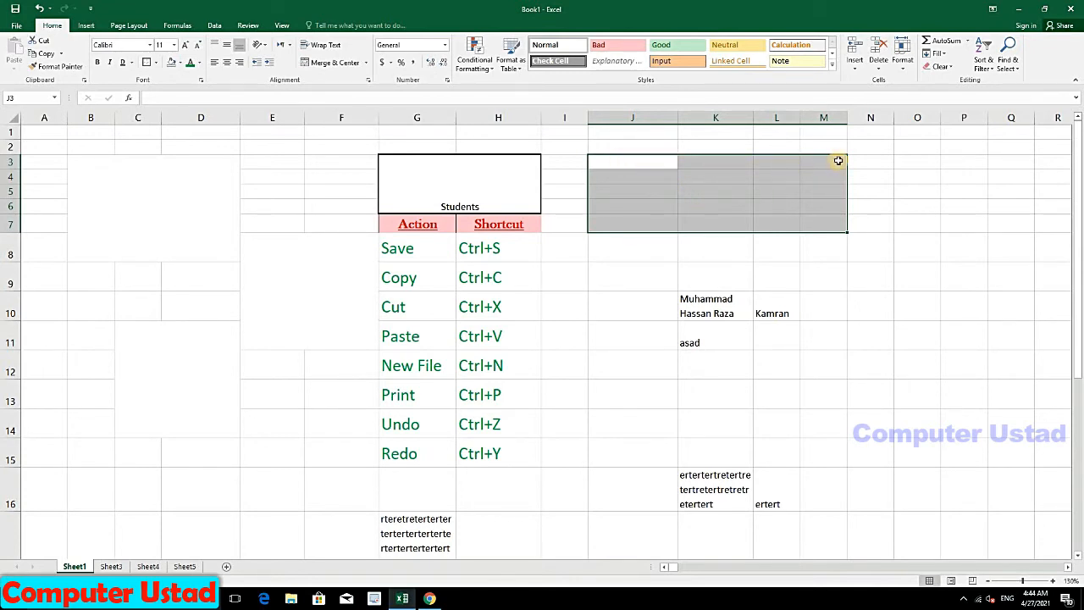
click(367, 63)
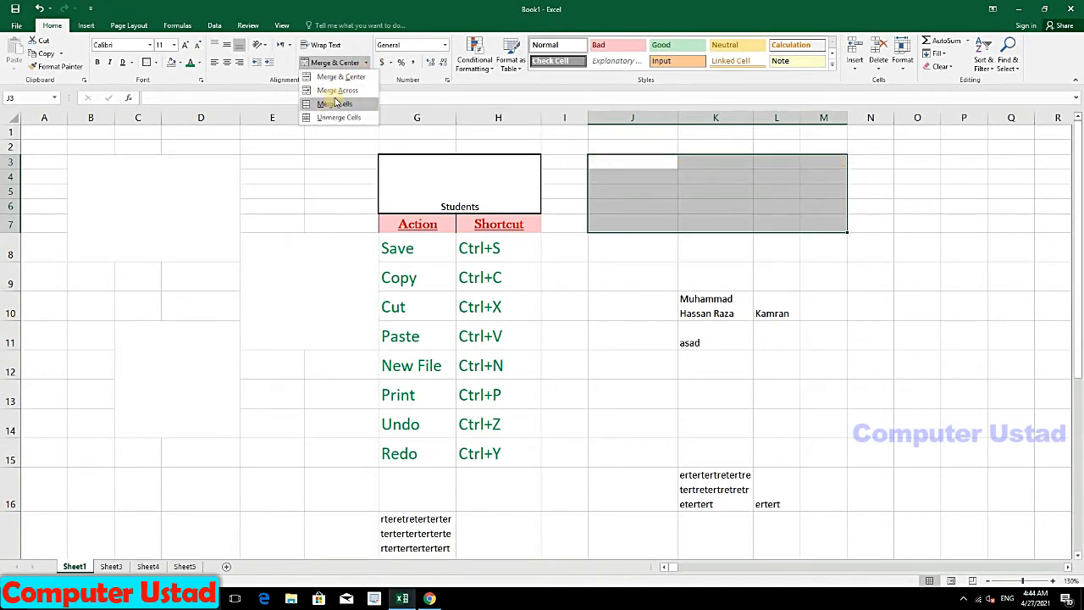
click(335, 90)
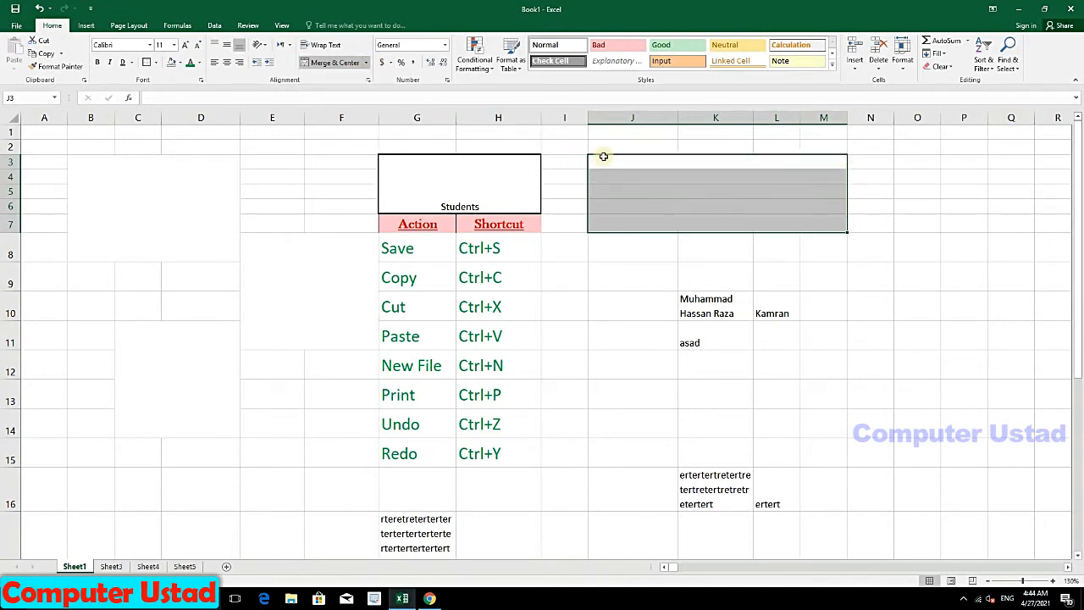
click(778, 163)
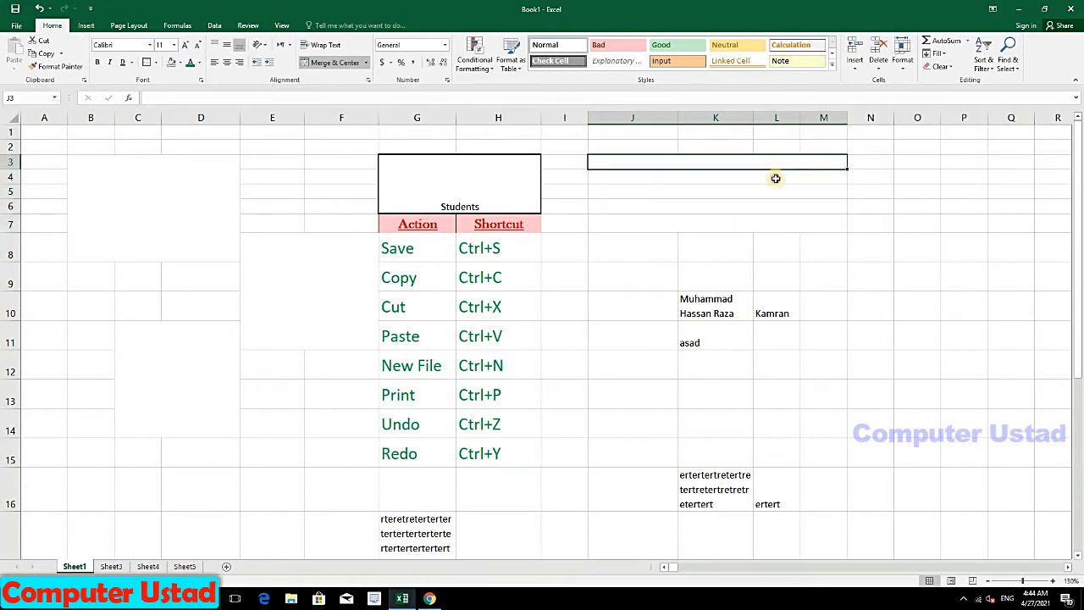
click(770, 186)
click(762, 193)
click(741, 207)
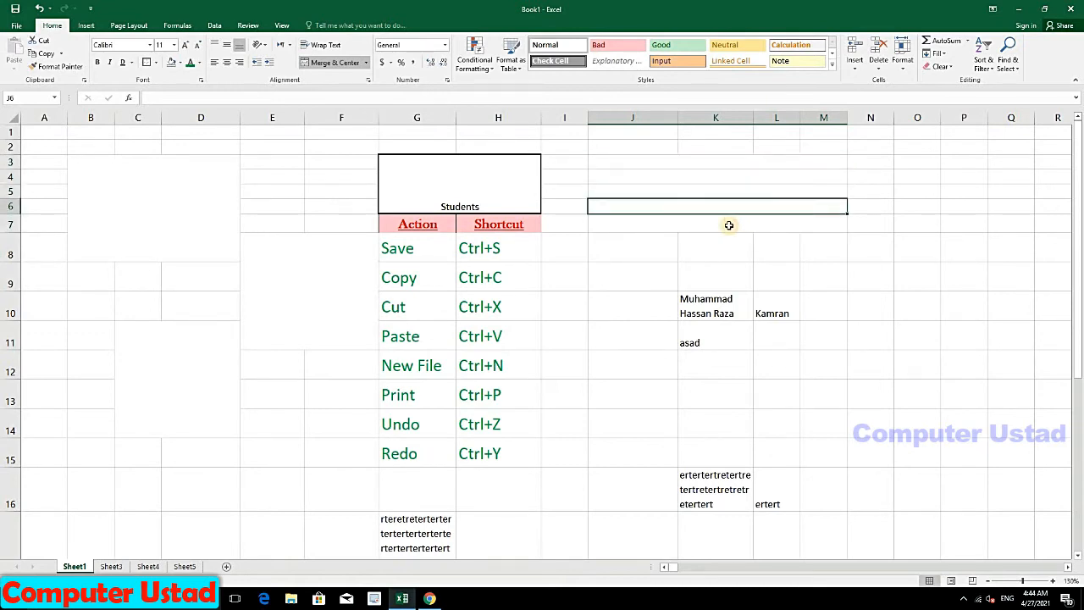
click(726, 224)
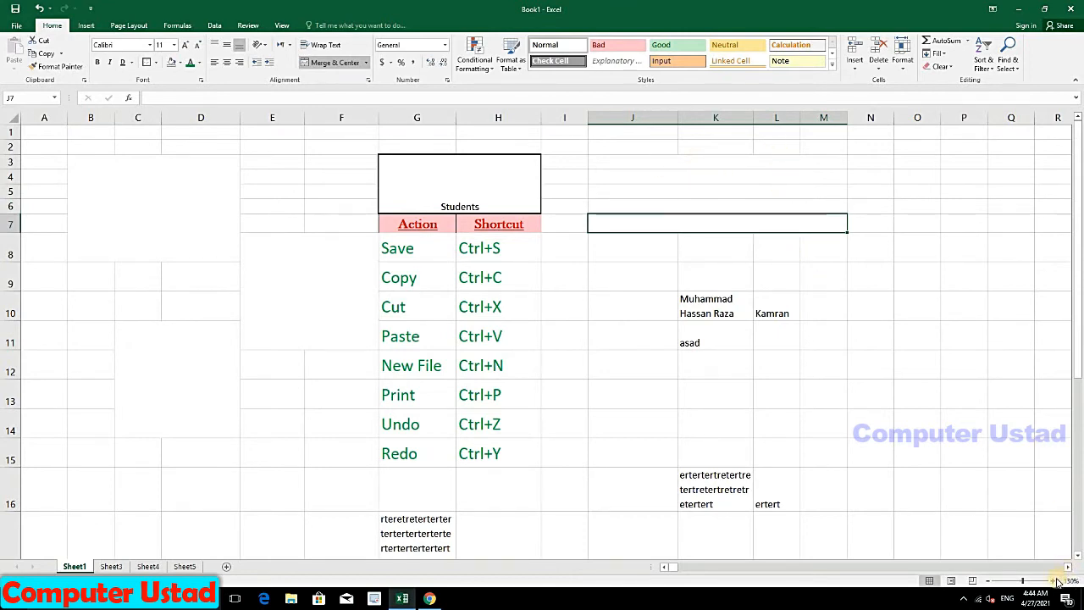
click(1055, 581)
click(1054, 581)
click(1054, 581)
click(1055, 581)
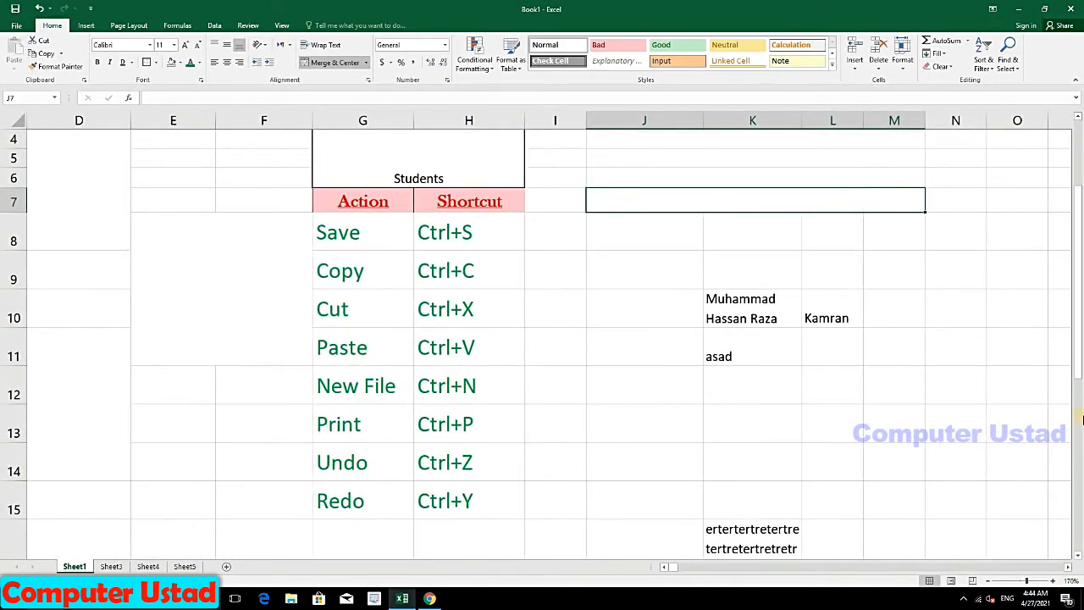
scroll(1081, 360, up, 1)
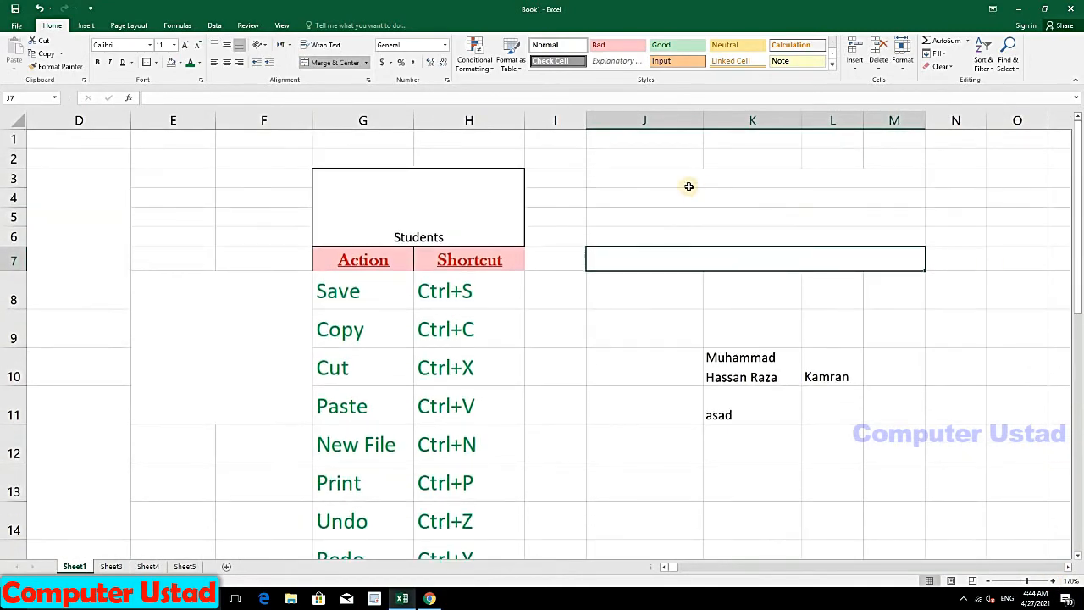
mouse_move(648, 182)
mouse_down()
mouse_move(675, 206)
mouse_move(663, 181)
mouse_up()
double_click(653, 179)
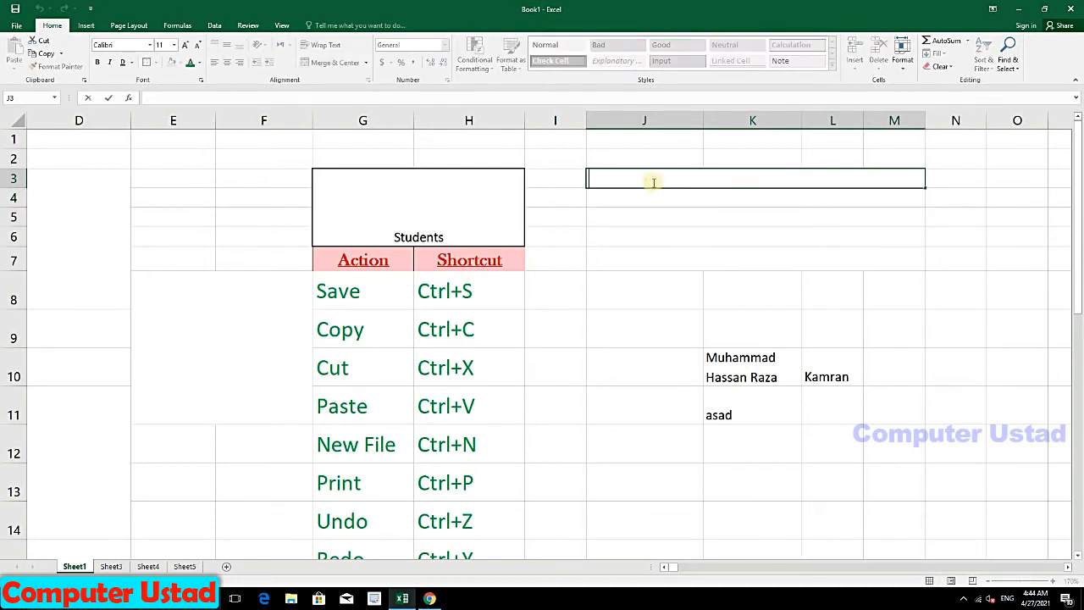
click(667, 224)
drag(629, 175, 641, 252)
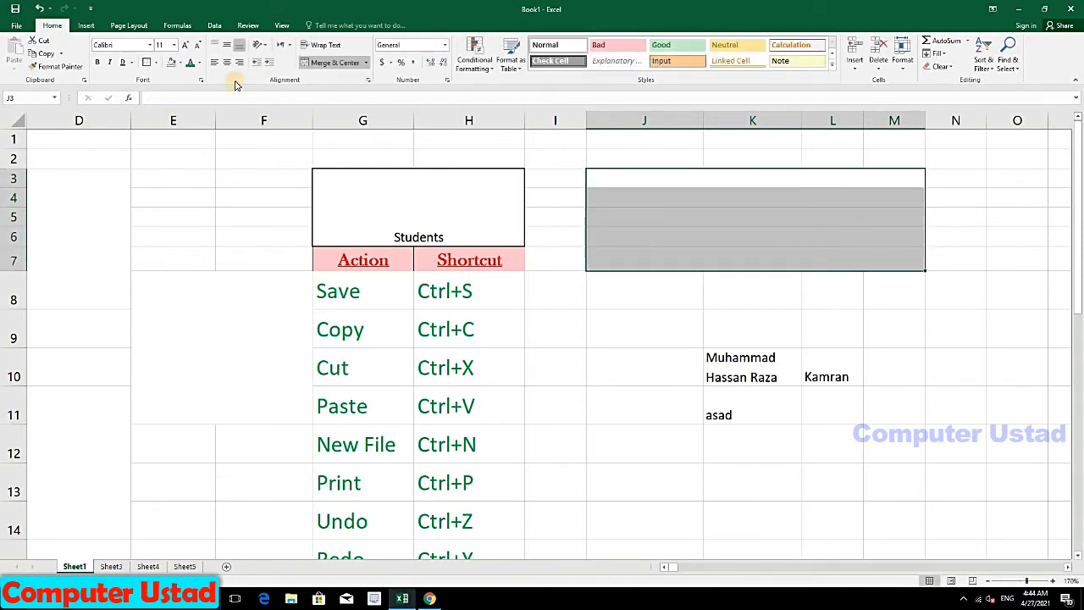
Step: Apply All Borders to J3:M7
click(156, 62)
click(165, 155)
click(922, 238)
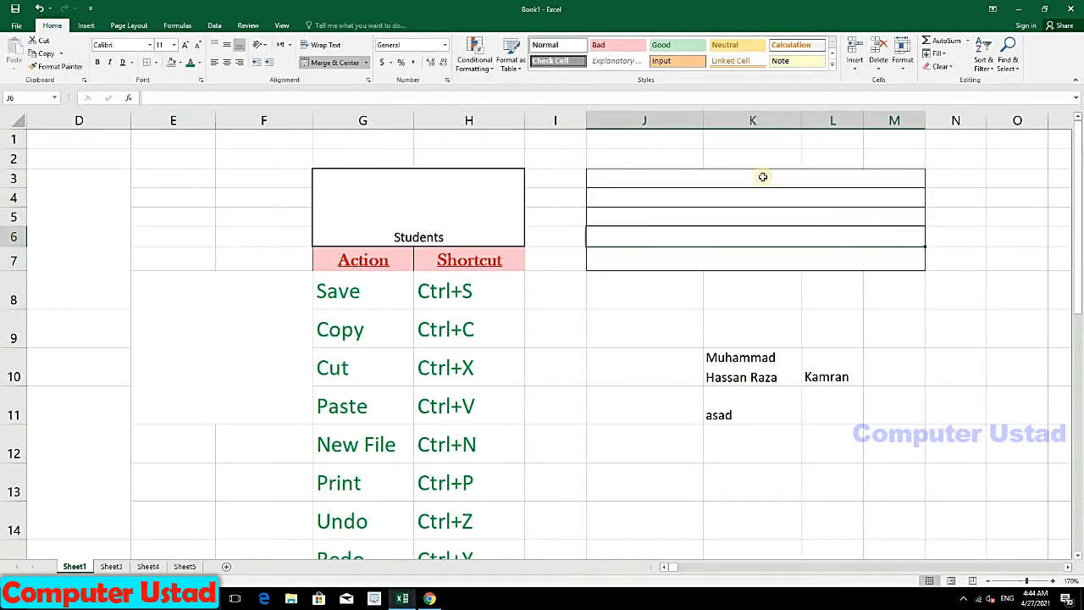
Step: Unmerge J3:M7 back into separate cells and check several of them
drag(762, 176, 772, 256)
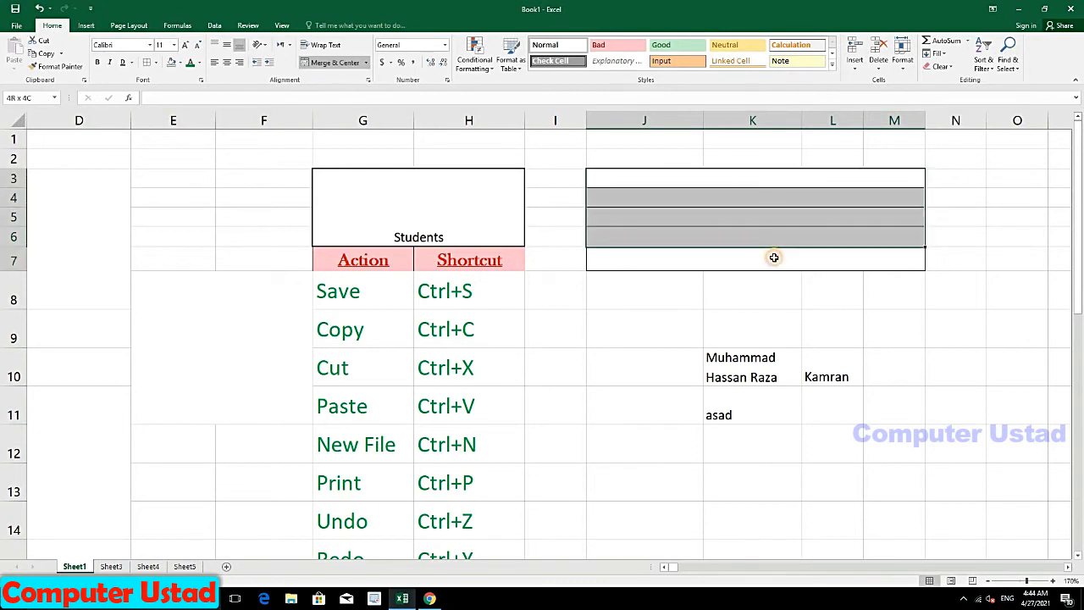
click(367, 66)
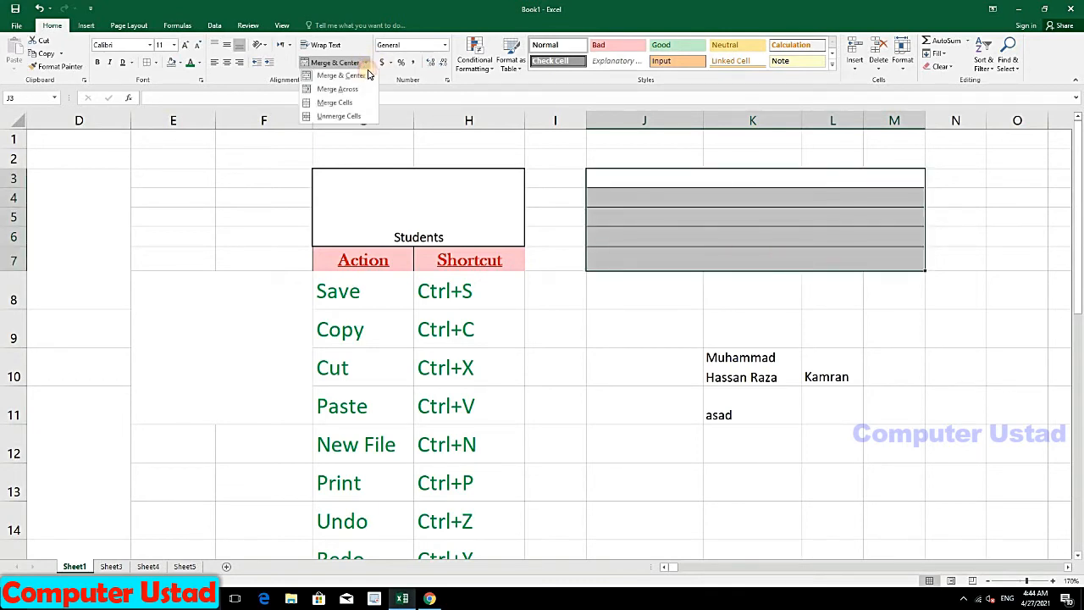
click(336, 116)
click(730, 254)
click(664, 181)
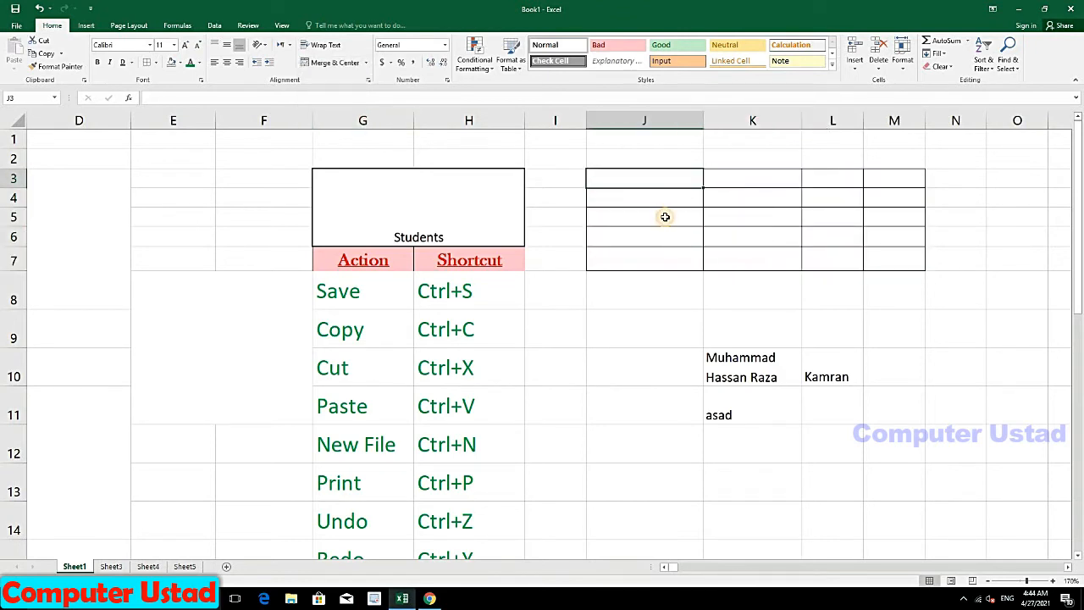
click(665, 217)
click(751, 251)
click(730, 198)
Step: Merge J3:M7 into one cell without centring and type the sample text 'isdfk'
mouse_move(645, 178)
mouse_down()
mouse_move(765, 254)
mouse_move(898, 258)
mouse_up()
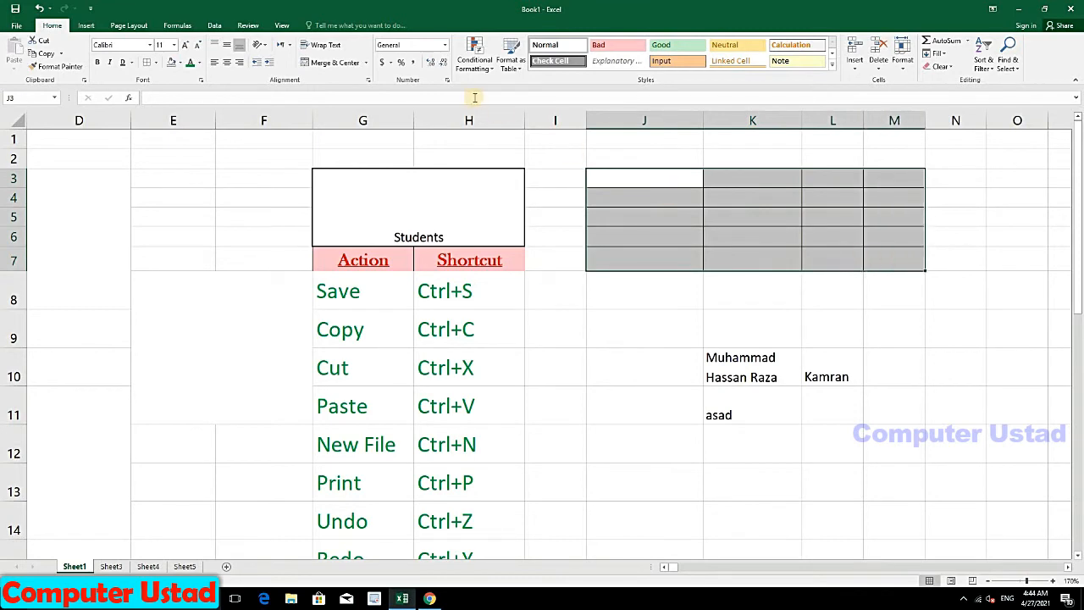
click(364, 63)
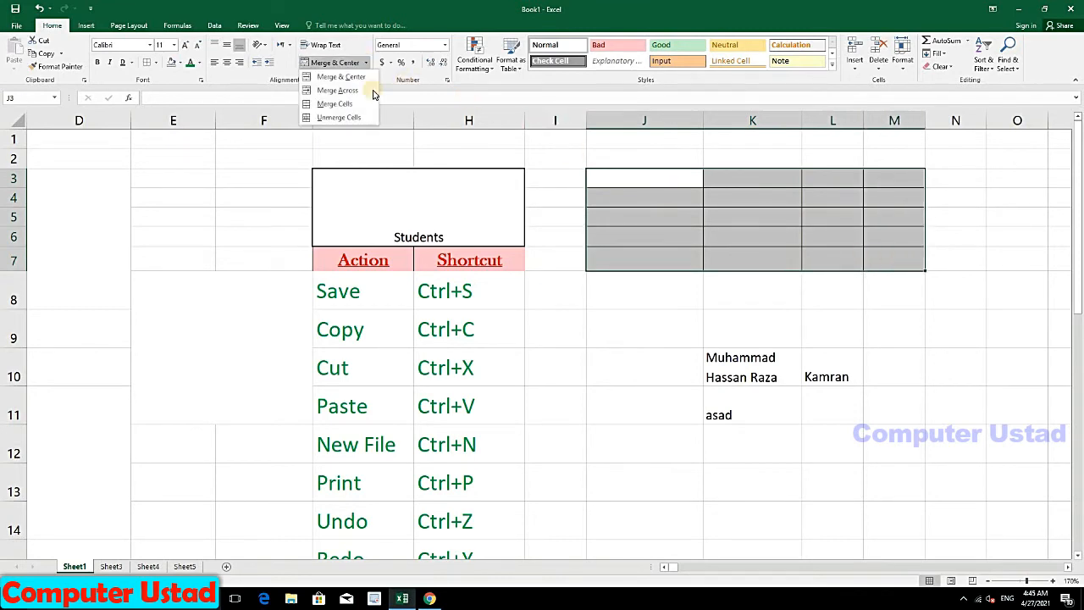
click(331, 104)
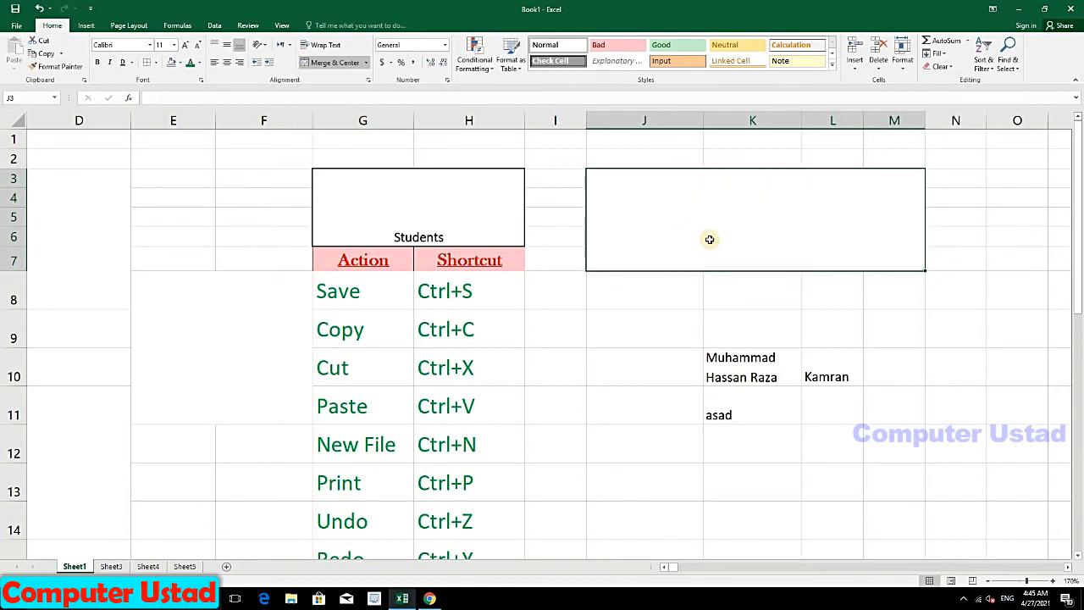
text(isdfkldsklfskdlklkerkpoerklkdfdkflds)
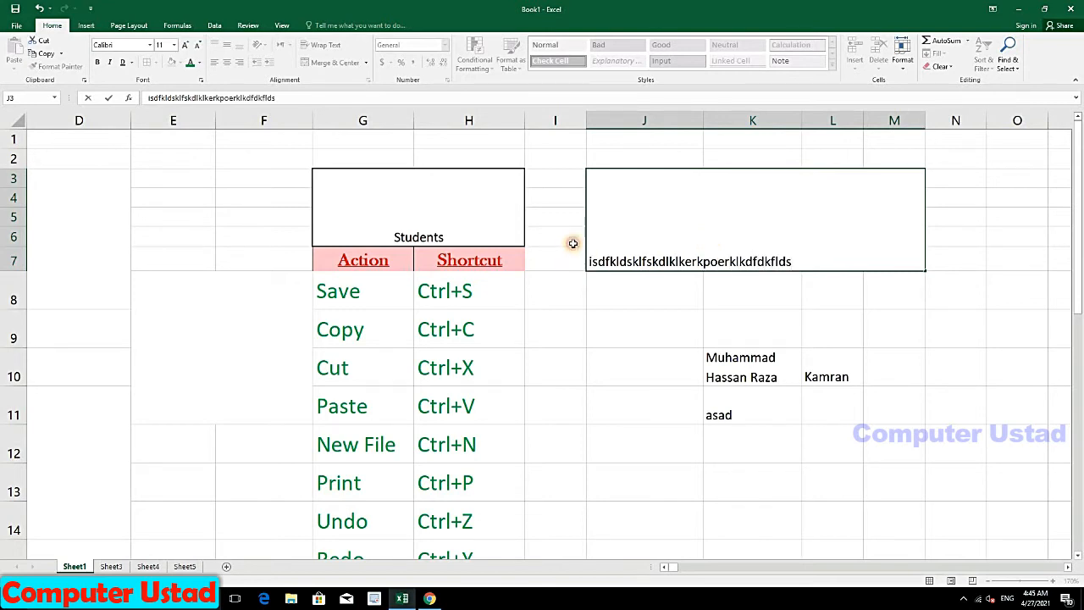
click(627, 225)
Step: Review the Students cell's merge options unchanged, then bring up merge options for E5:F11
click(398, 170)
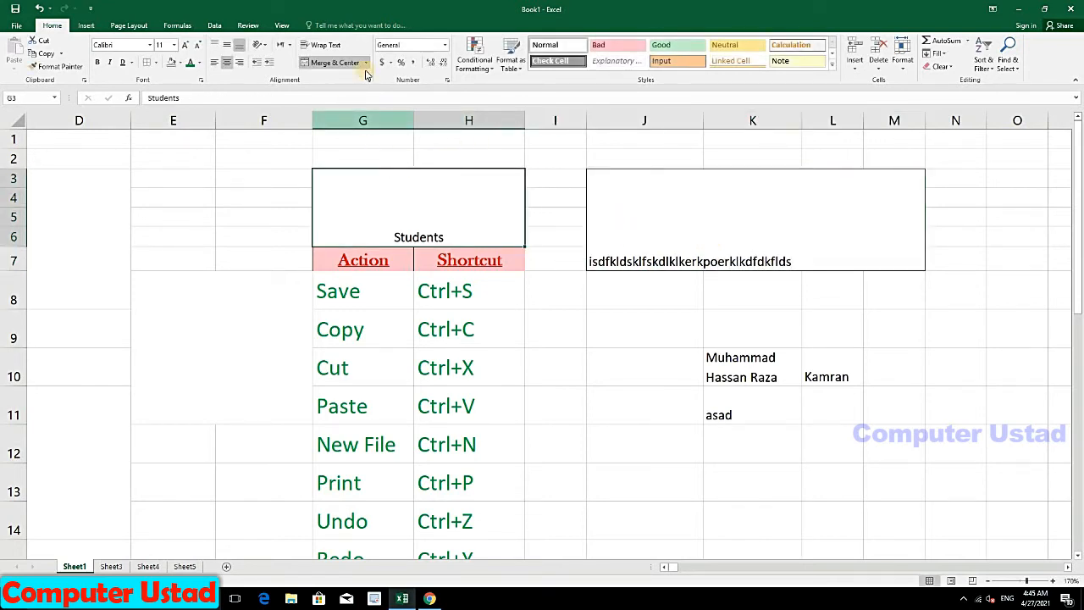
click(366, 63)
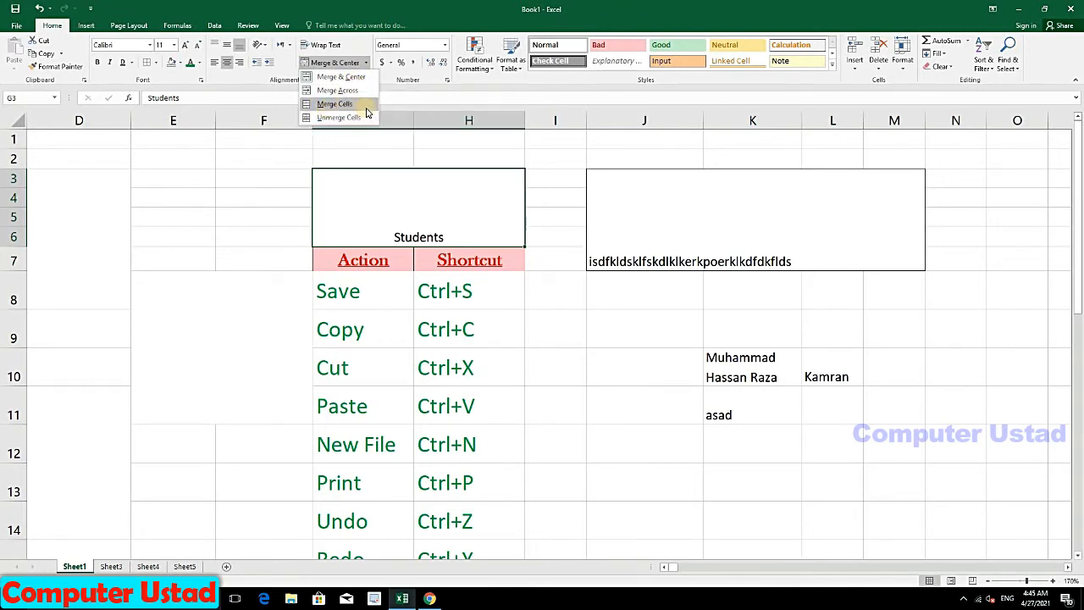
click(612, 240)
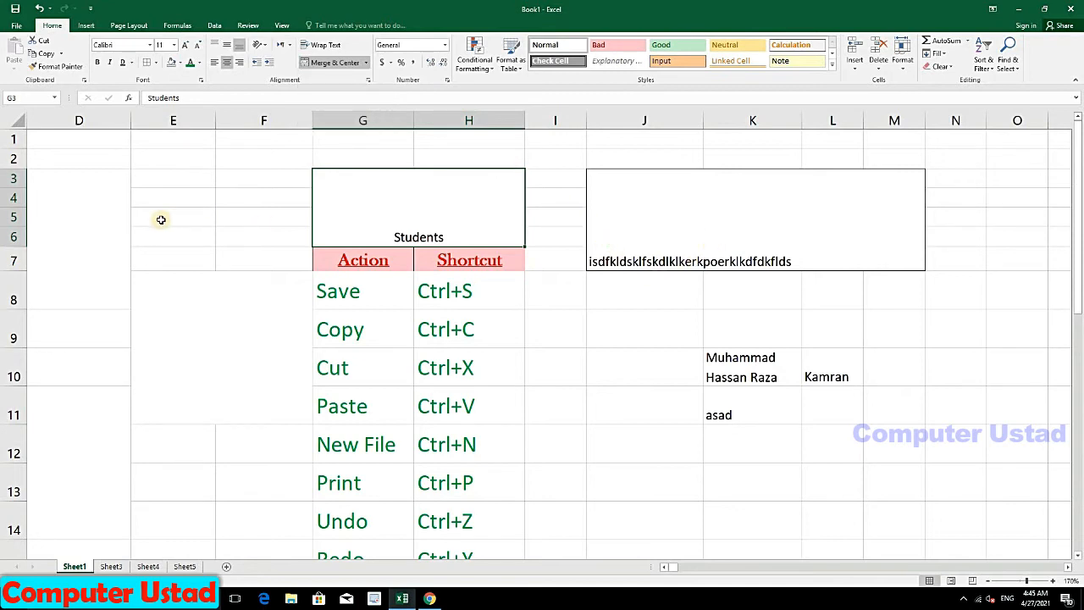
drag(160, 219, 246, 415)
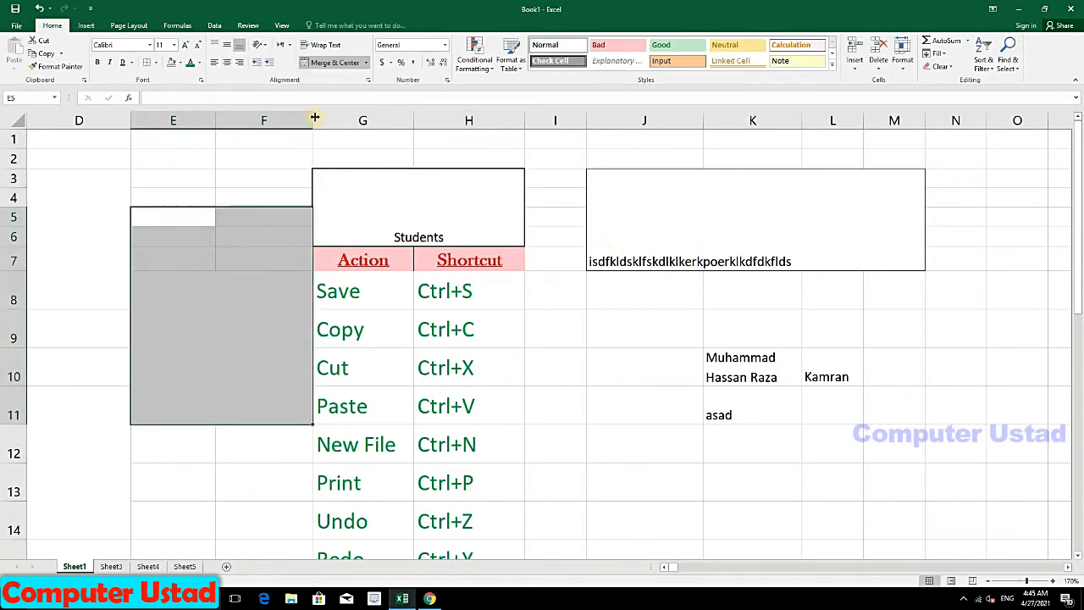
click(369, 63)
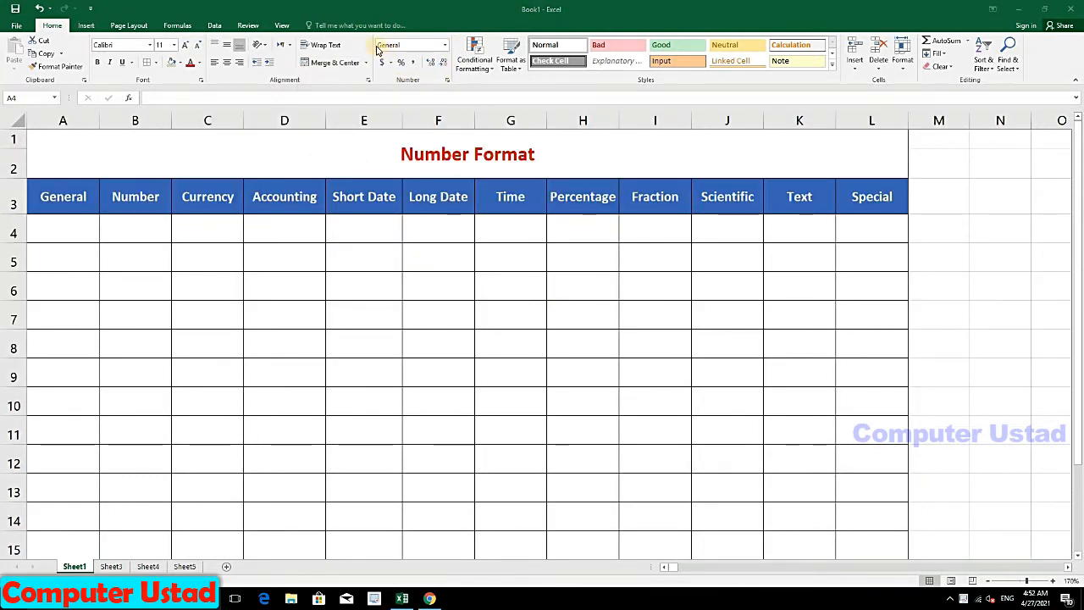
Step: Set cell A4 to the General number format
click(445, 49)
click(445, 49)
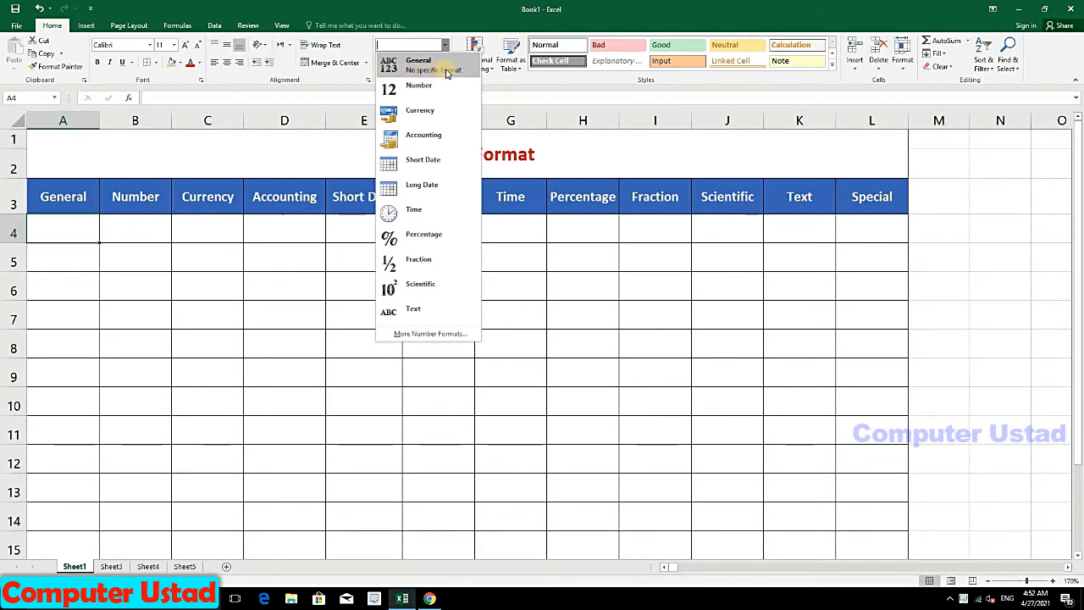
click(88, 226)
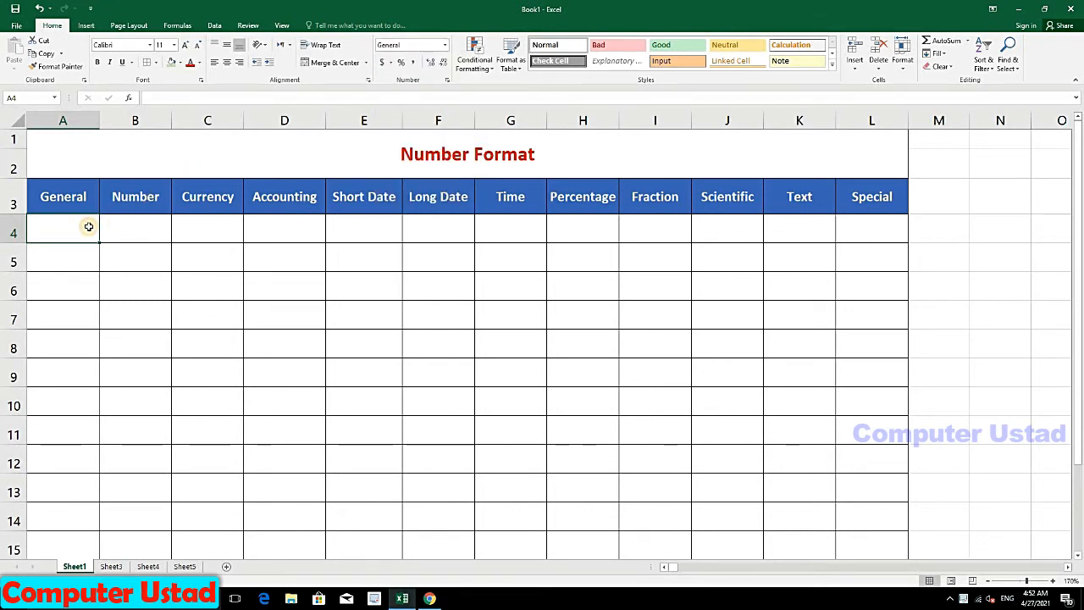
Step: Enter four mixed text-and-number entries in A4:A7, including Student855 and 786AD
text(Asad786)
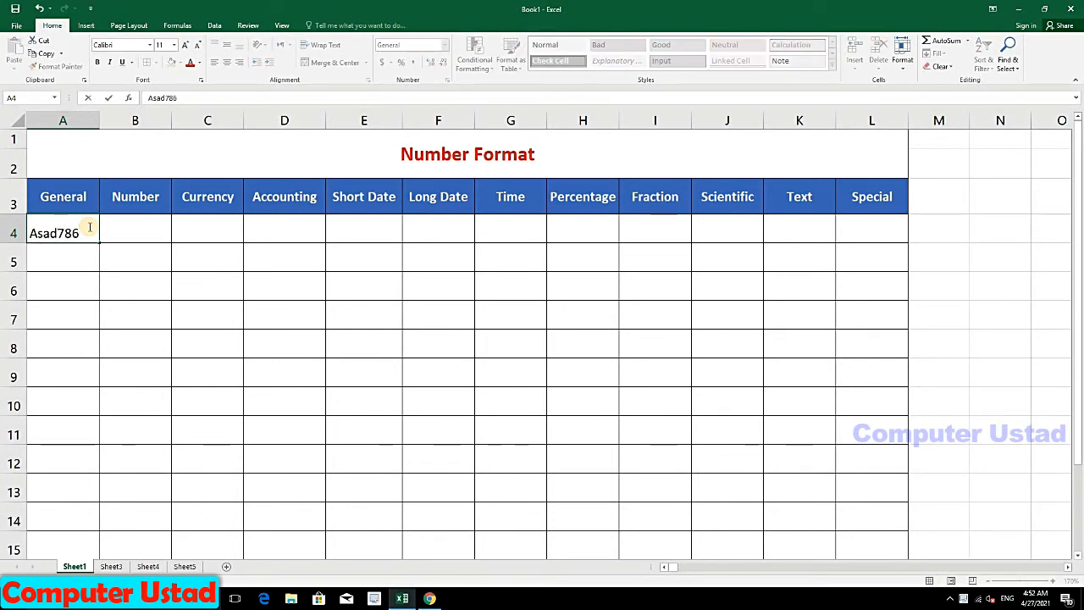
key(Return)
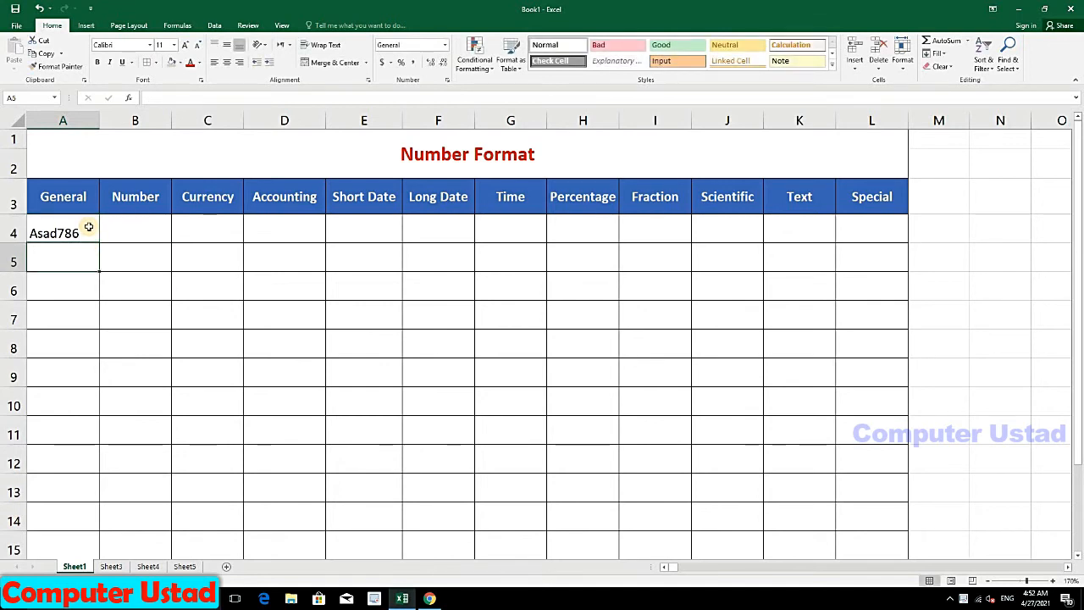
text(Student)
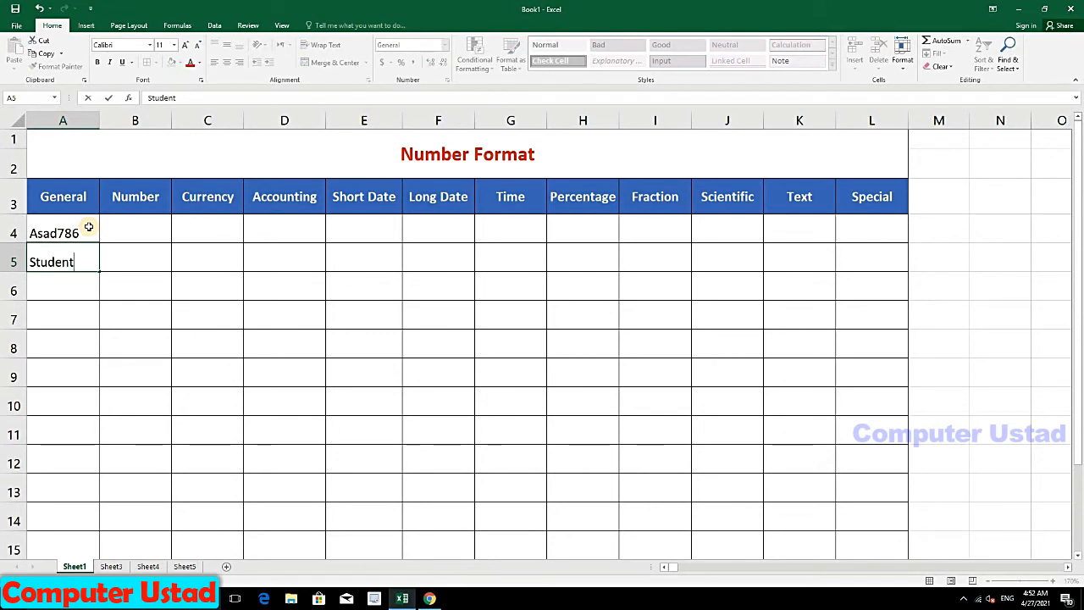
text(855)
key(Return)
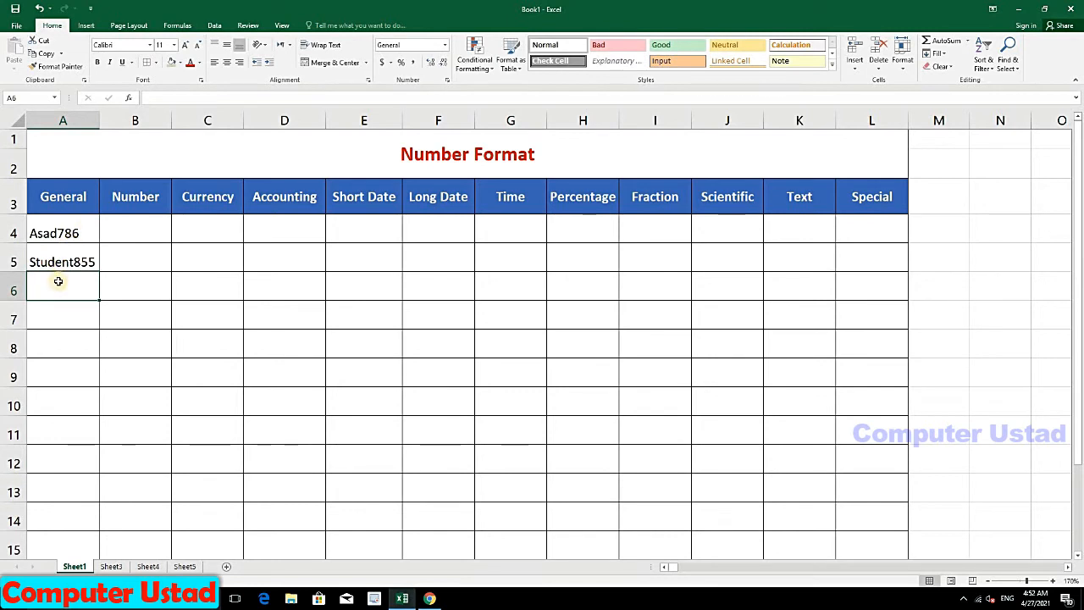
text(786AD)
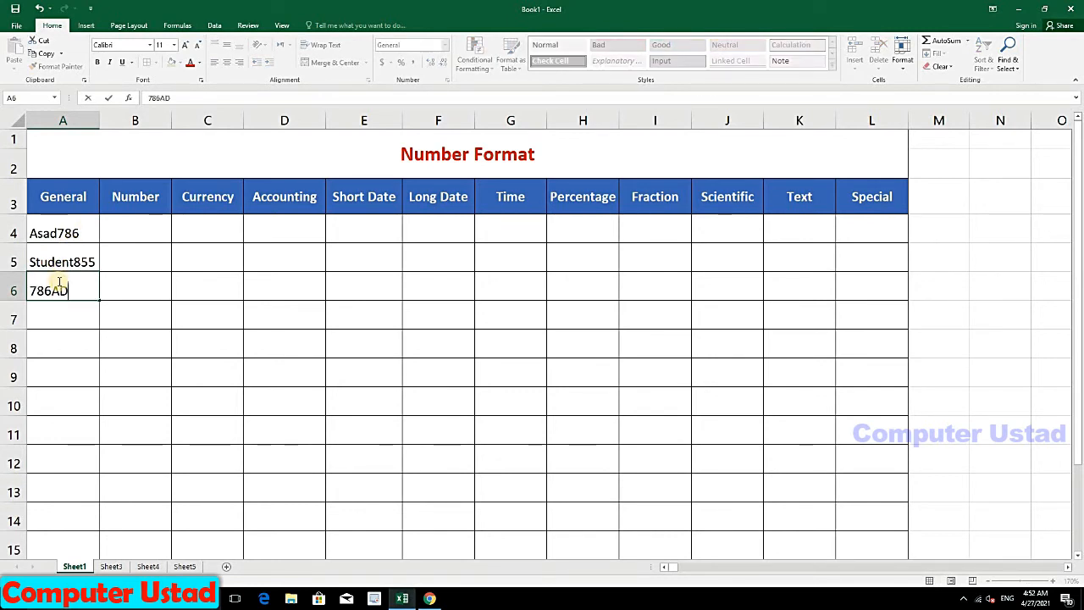
key(Return)
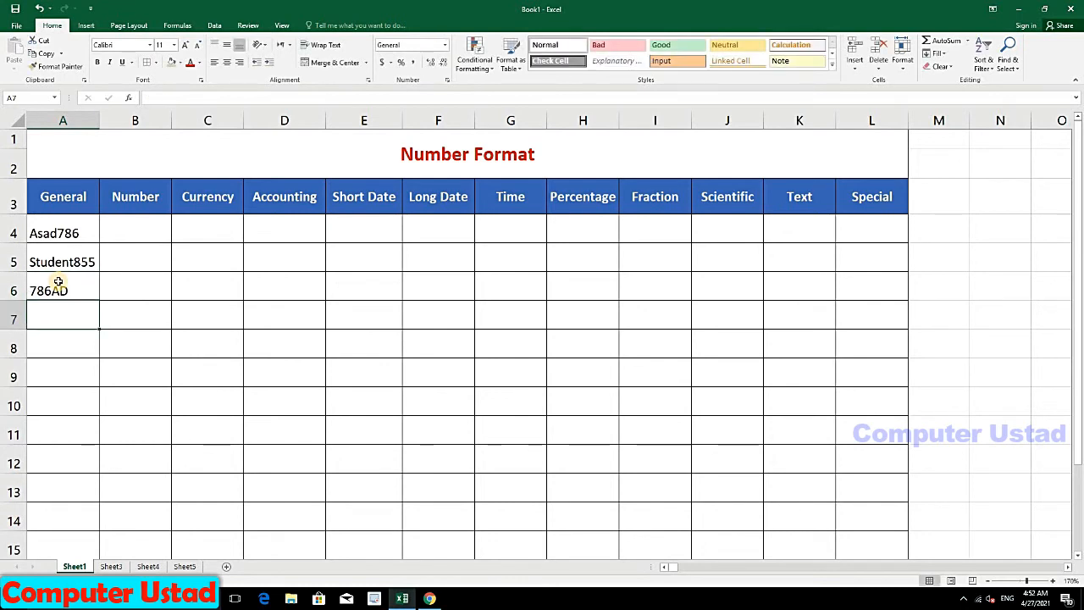
text(550 Ali)
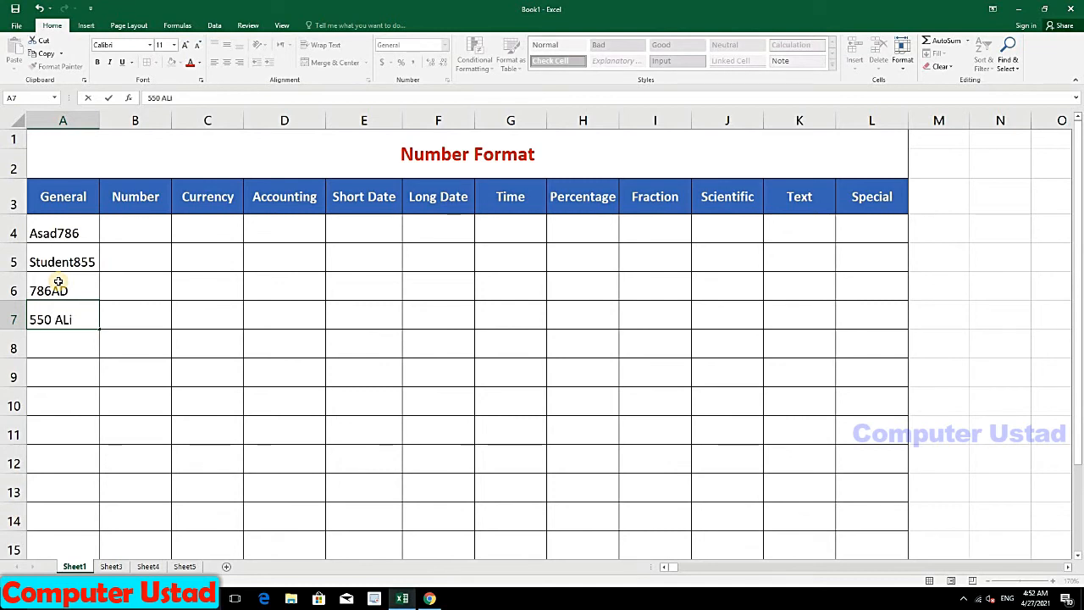
key(Return)
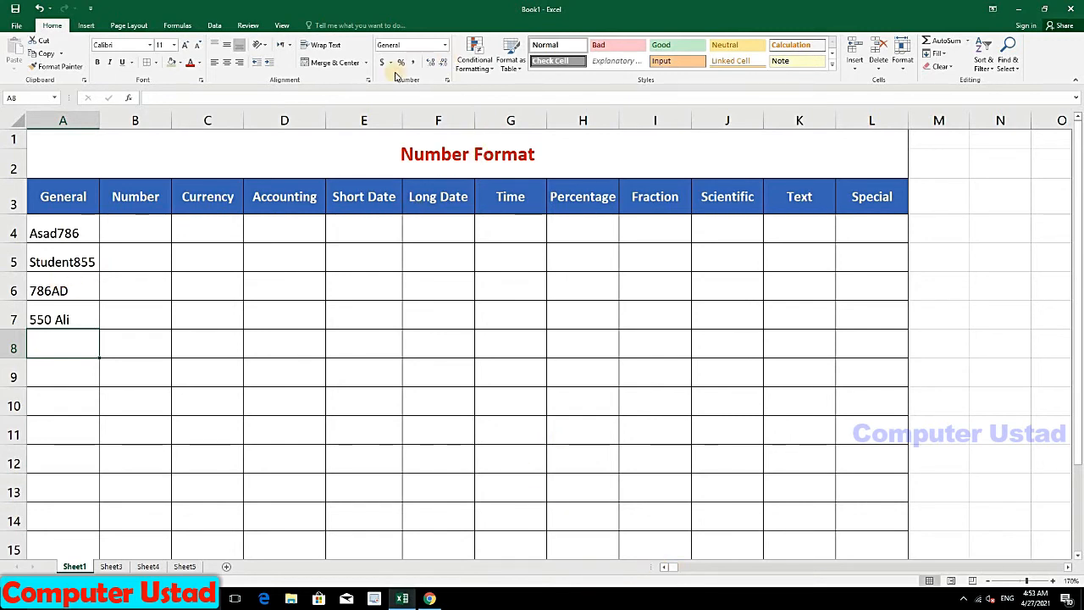
Step: Insert spaces in A4:A6 so entries read like 'Student 855' and '786 AD'
click(446, 52)
key(Escape)
click(75, 224)
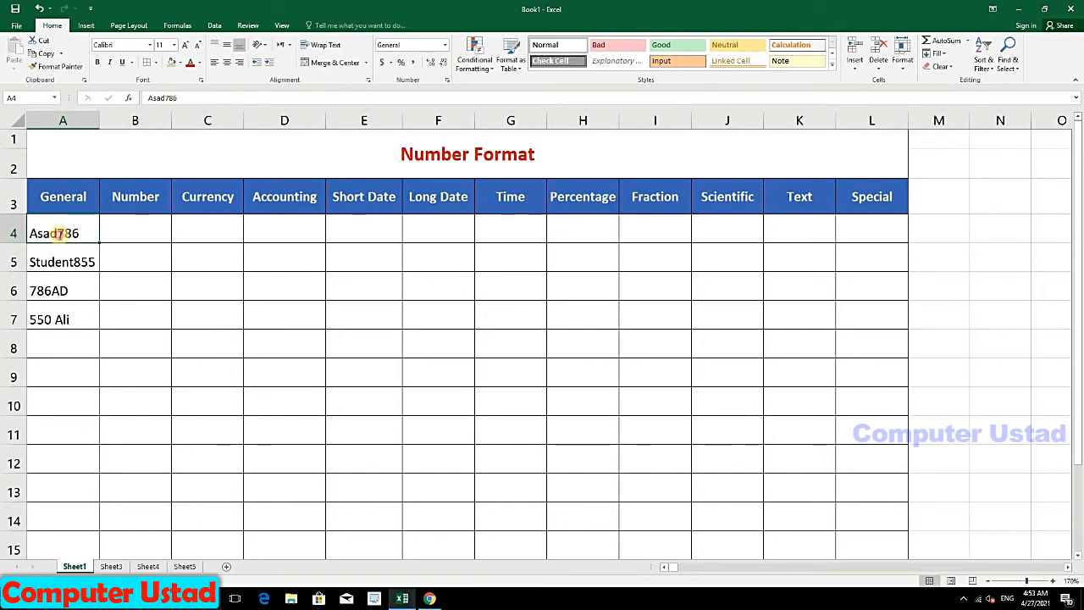
double_click(56, 233)
click(74, 262)
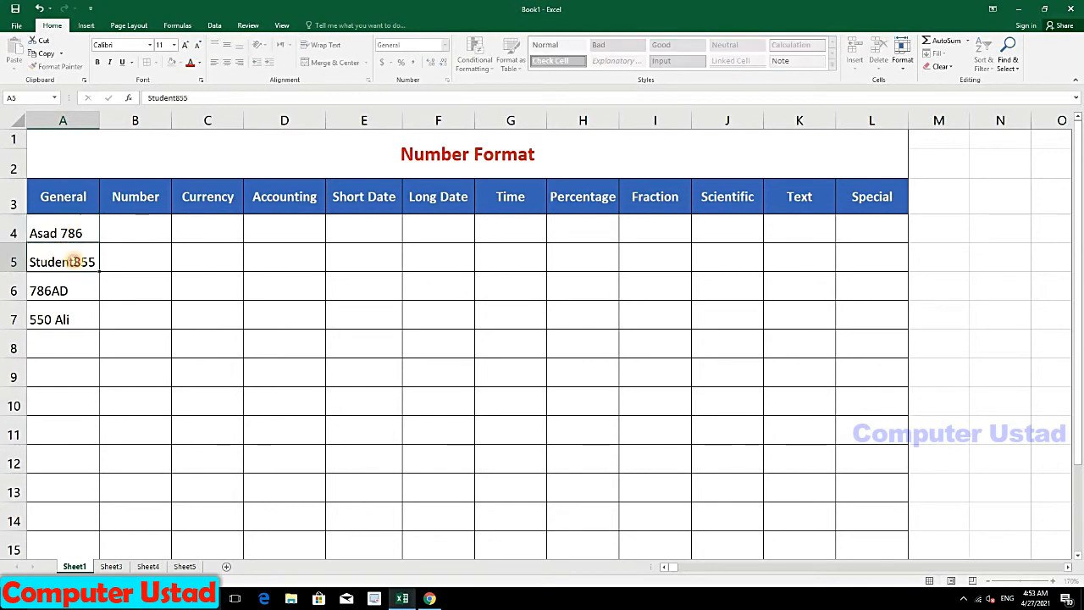
double_click(71, 262)
click(51, 290)
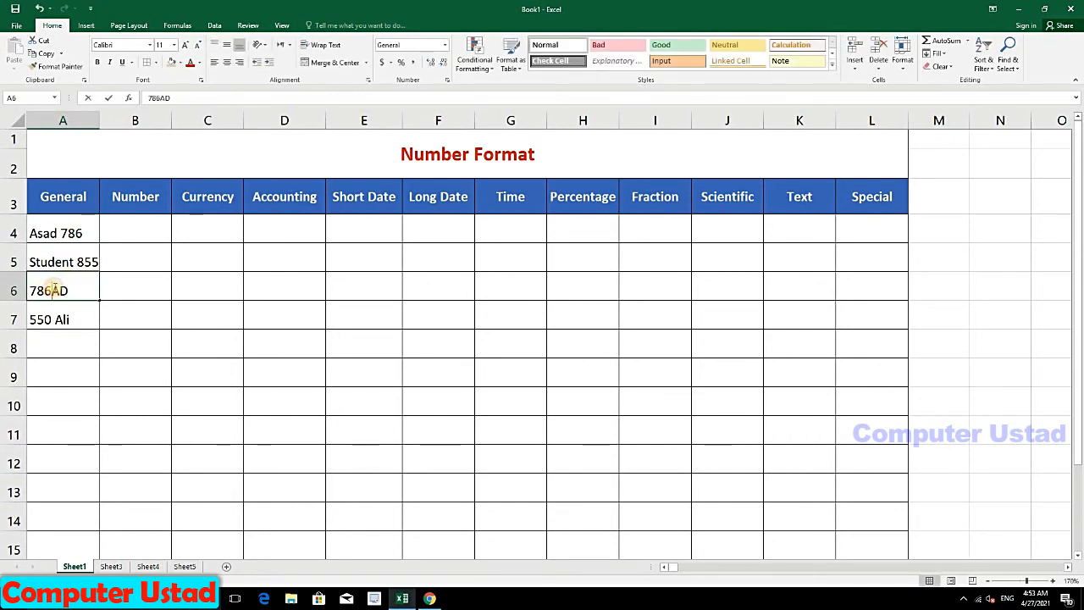
double_click(51, 290)
Step: Replace A7's entry with 550 followed by a short name
click(54, 320)
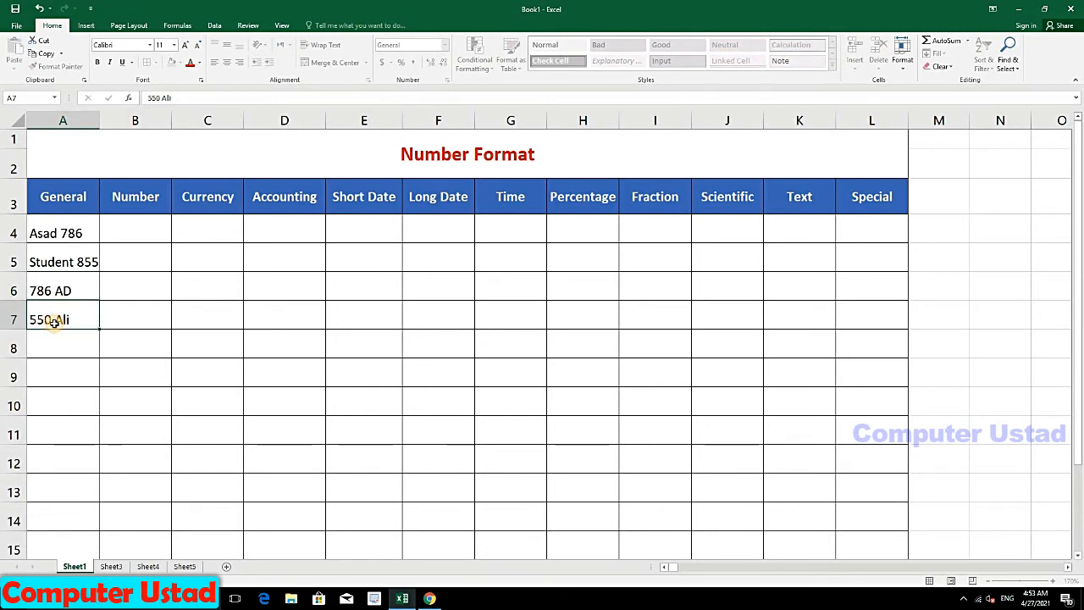
key(BackSpace)
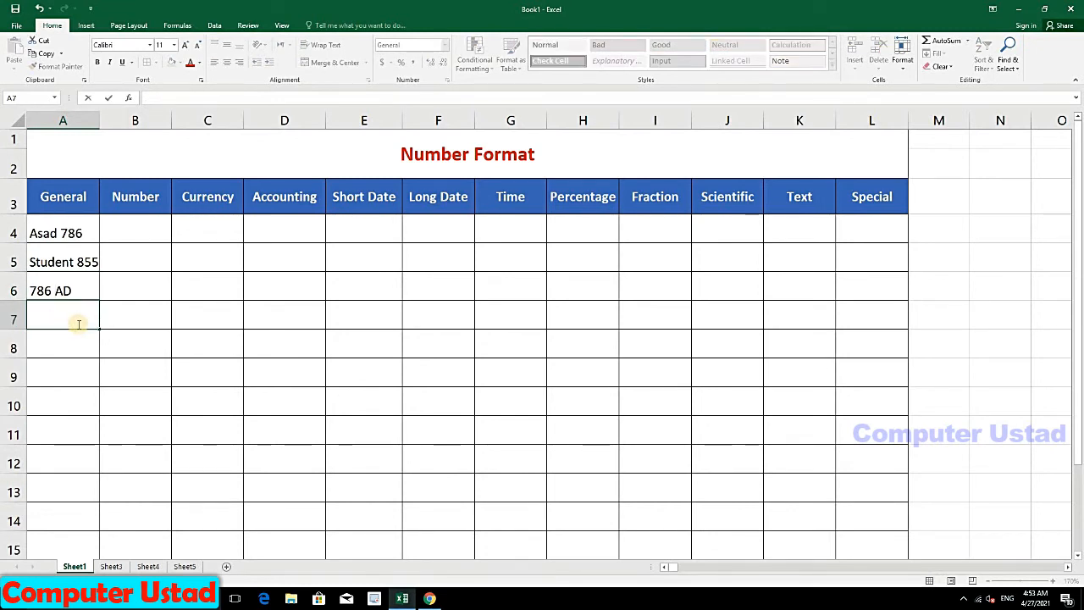
text(550 Ali)
click(112, 319)
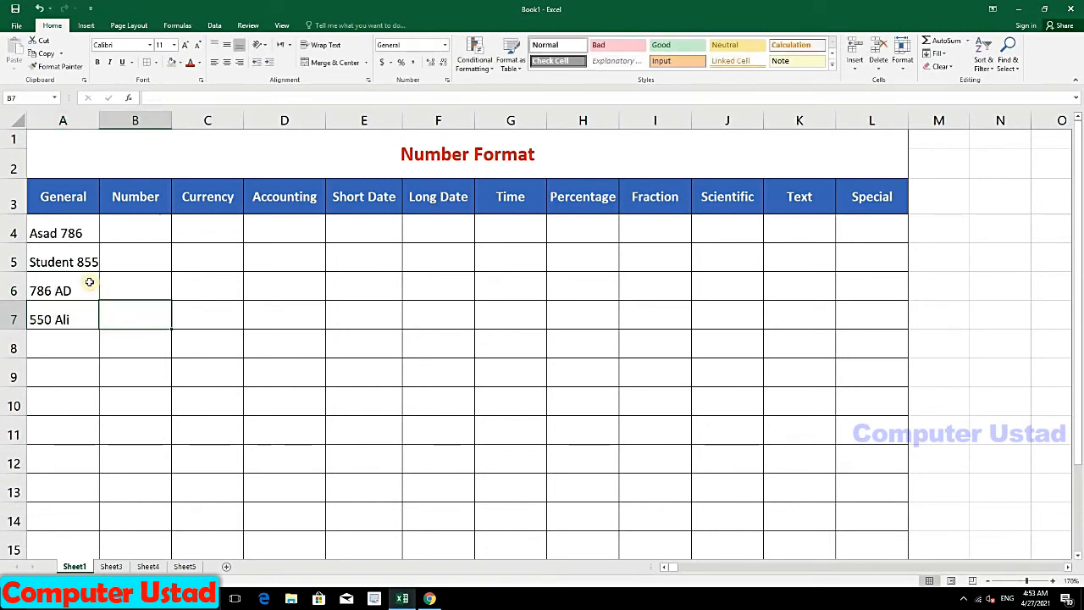
Step: Select the four sample entries in A4:A7
drag(78, 237, 90, 280)
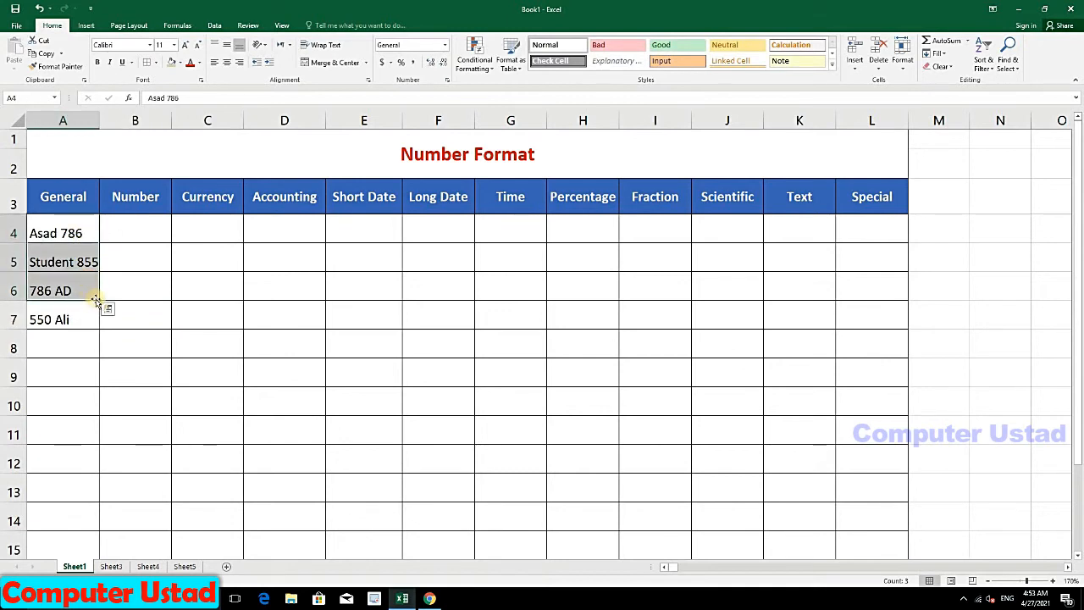
double_click(74, 233)
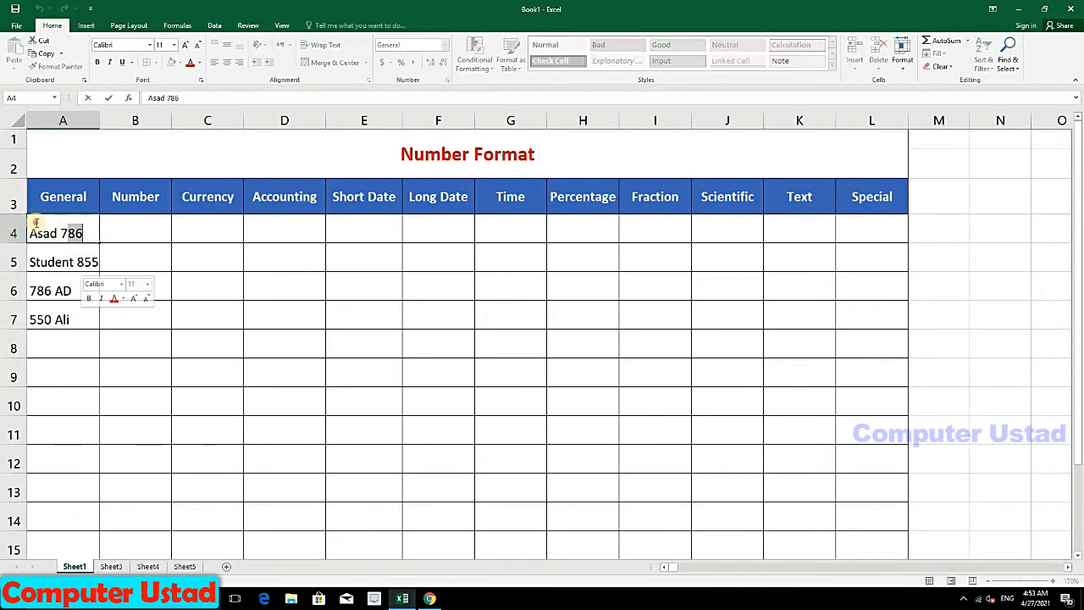
click(127, 240)
click(75, 232)
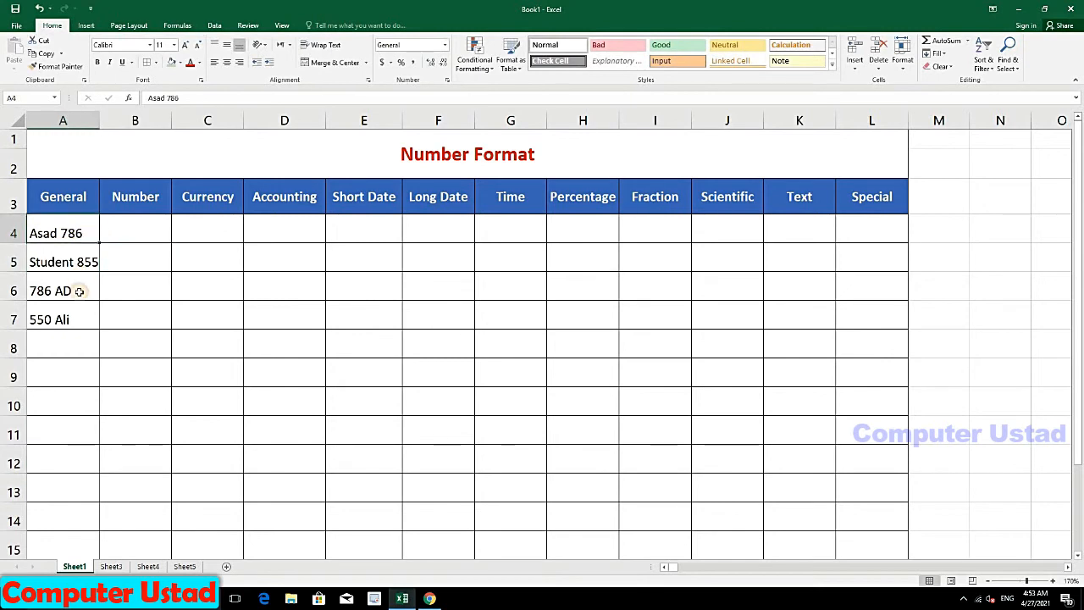
drag(78, 291, 92, 322)
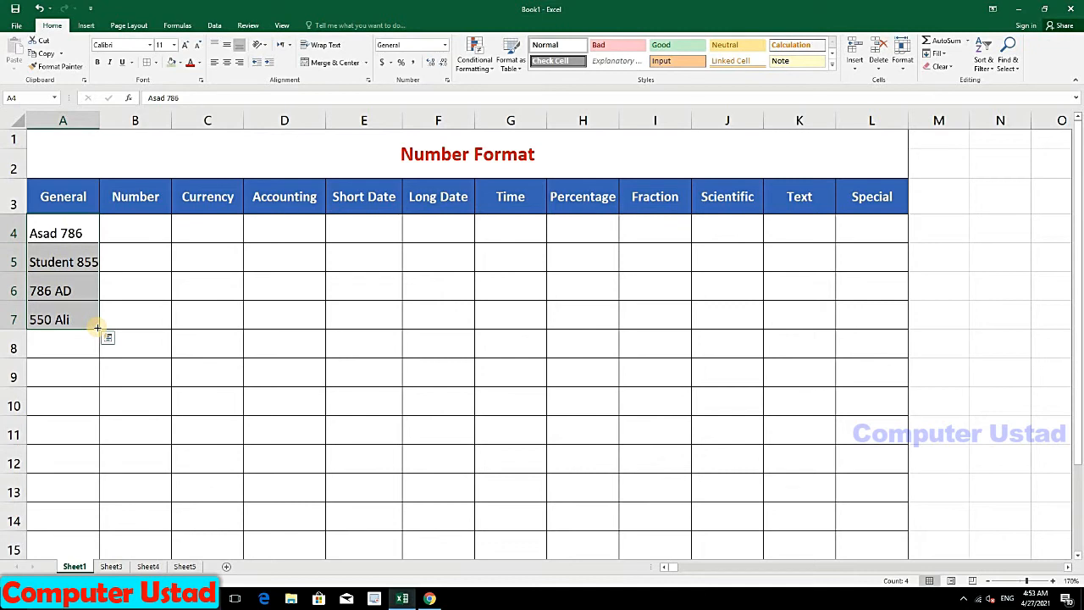
Step: Fill A4:A7 down to A15 as an incrementing series and widen column A
drag(97, 326, 95, 539)
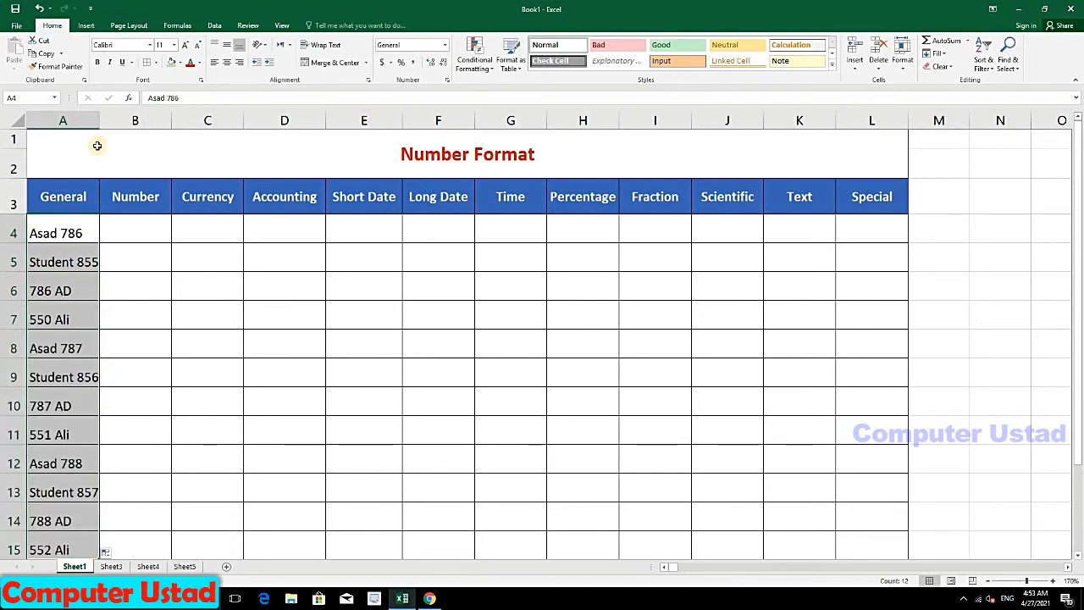
drag(99, 124, 107, 124)
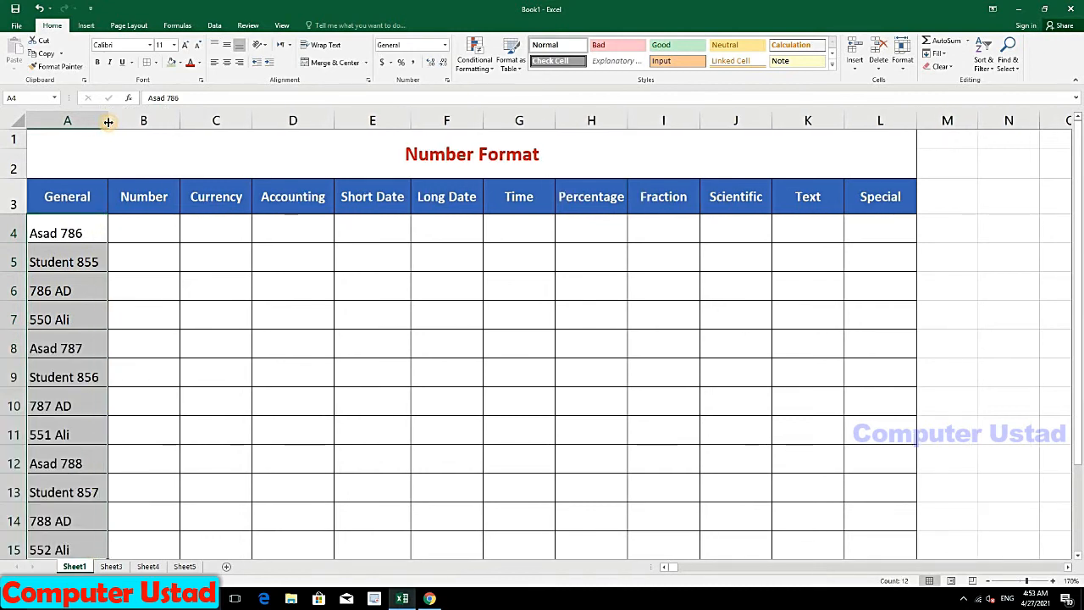
click(143, 233)
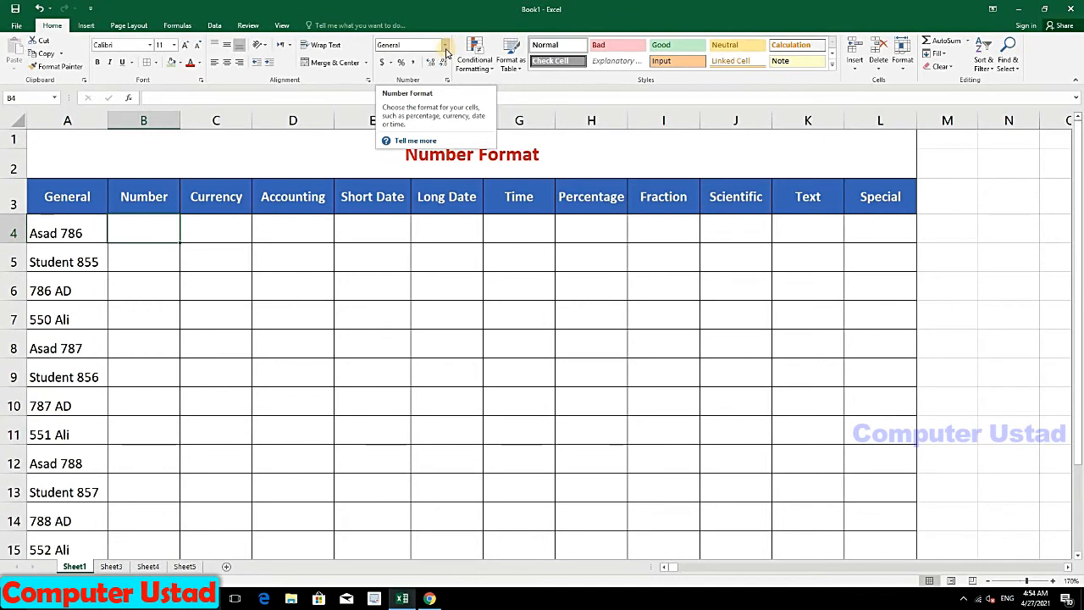
Step: Apply the Number format to cells B4:B6
click(444, 51)
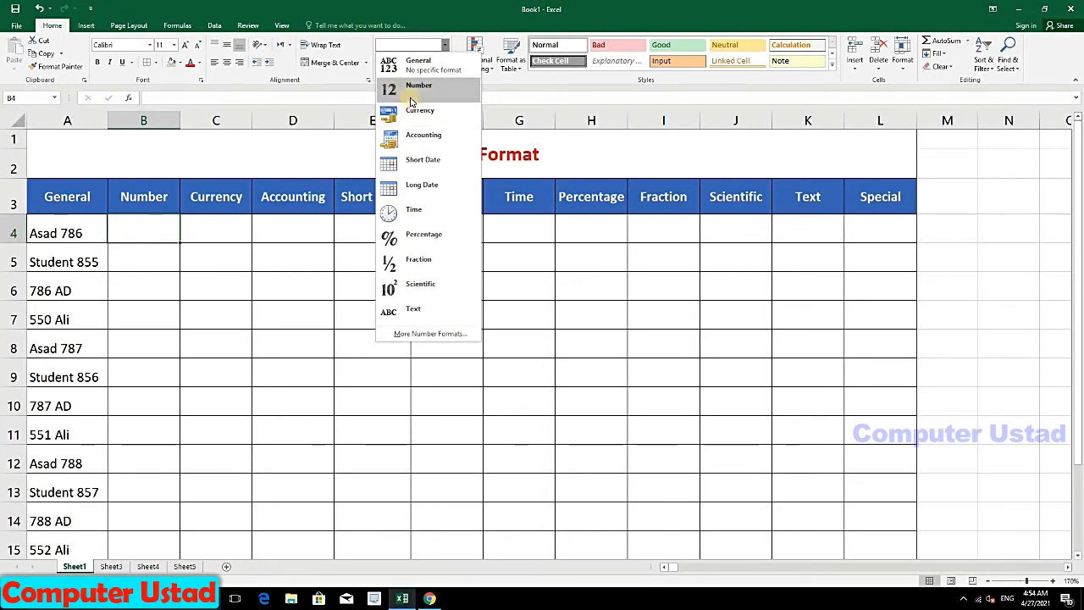
click(157, 230)
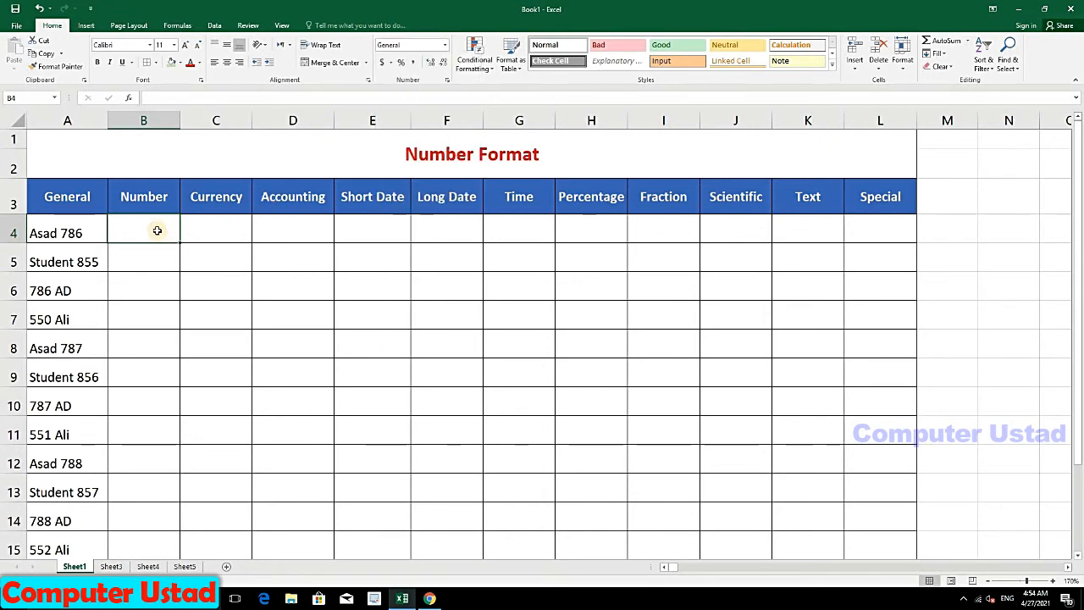
click(238, 222)
drag(145, 233, 148, 288)
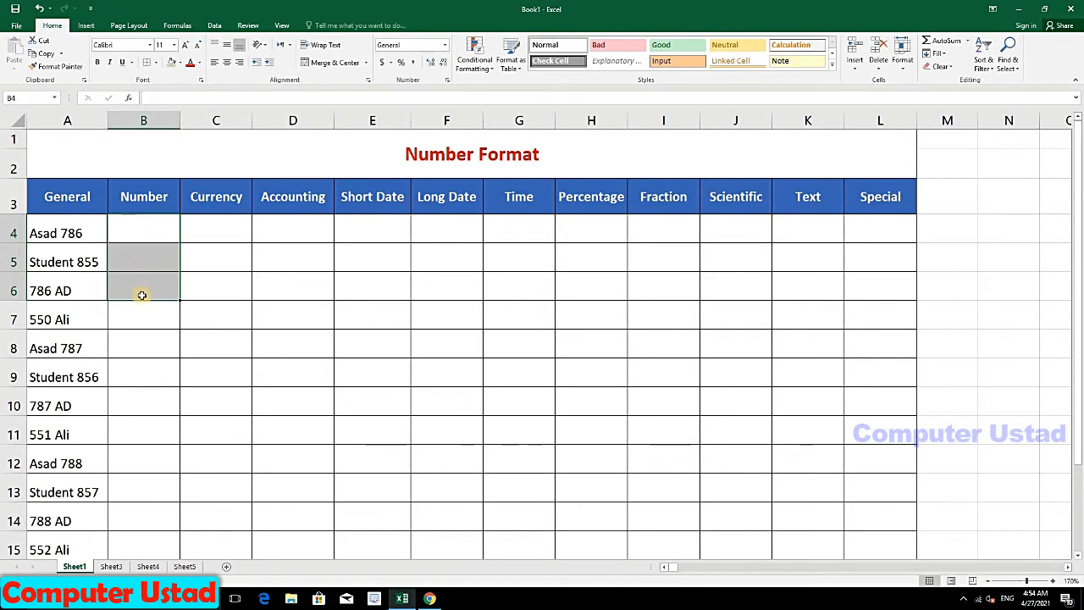
click(445, 46)
click(398, 88)
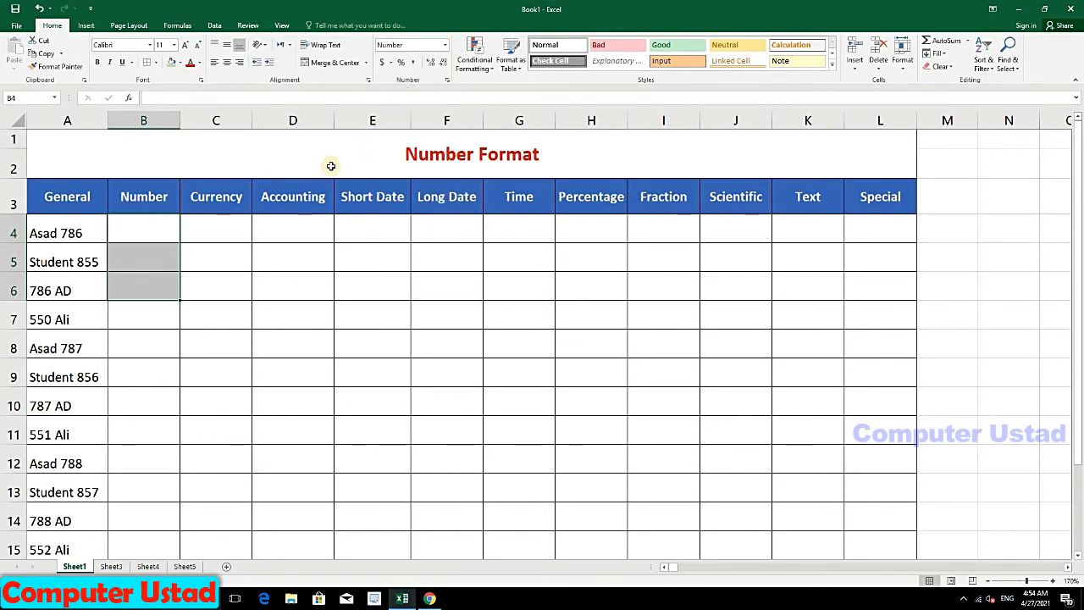
Step: Enter 850, 963 and 777 into B4, B5 and B6
click(143, 232)
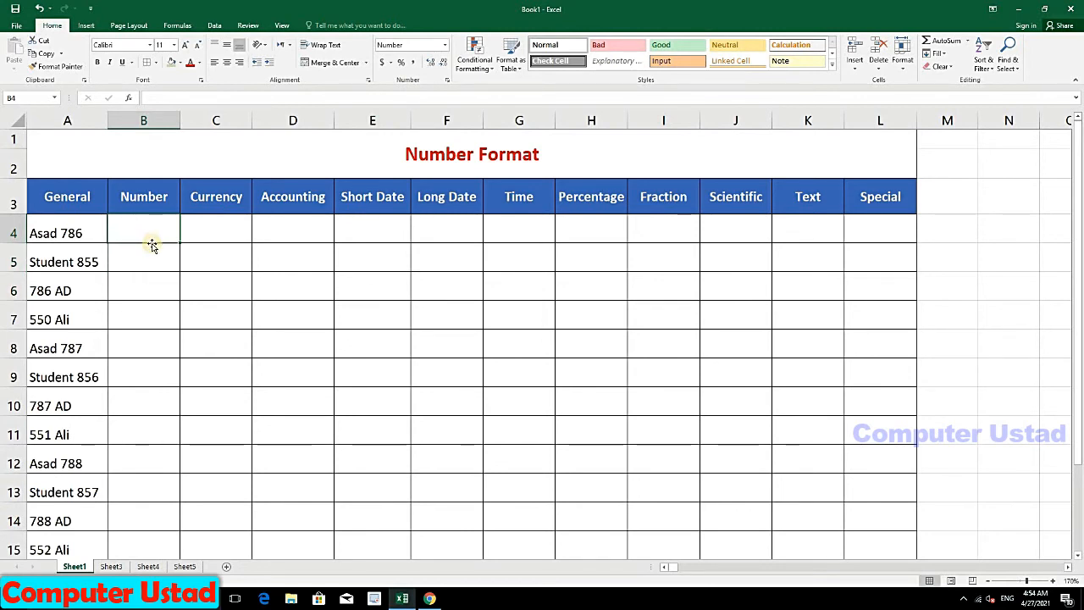
text(85)
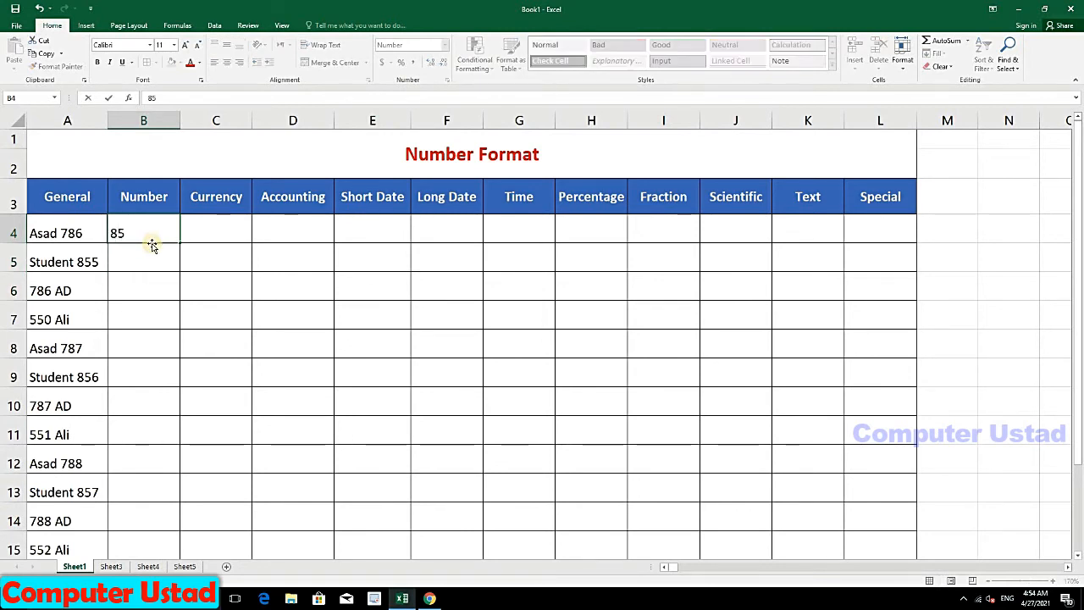
text(0)
key(Return)
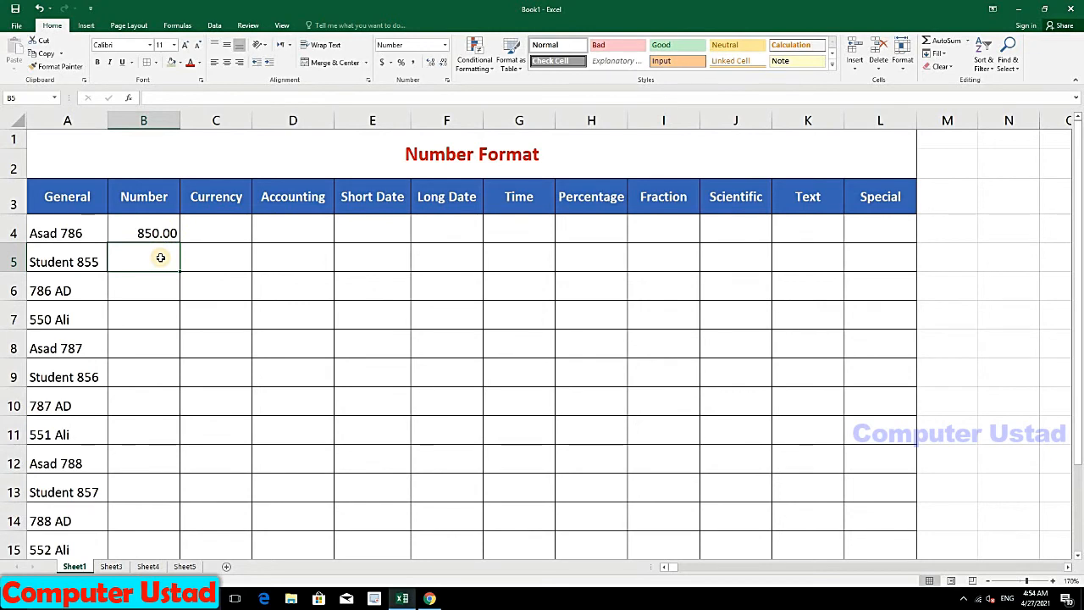
text(963)
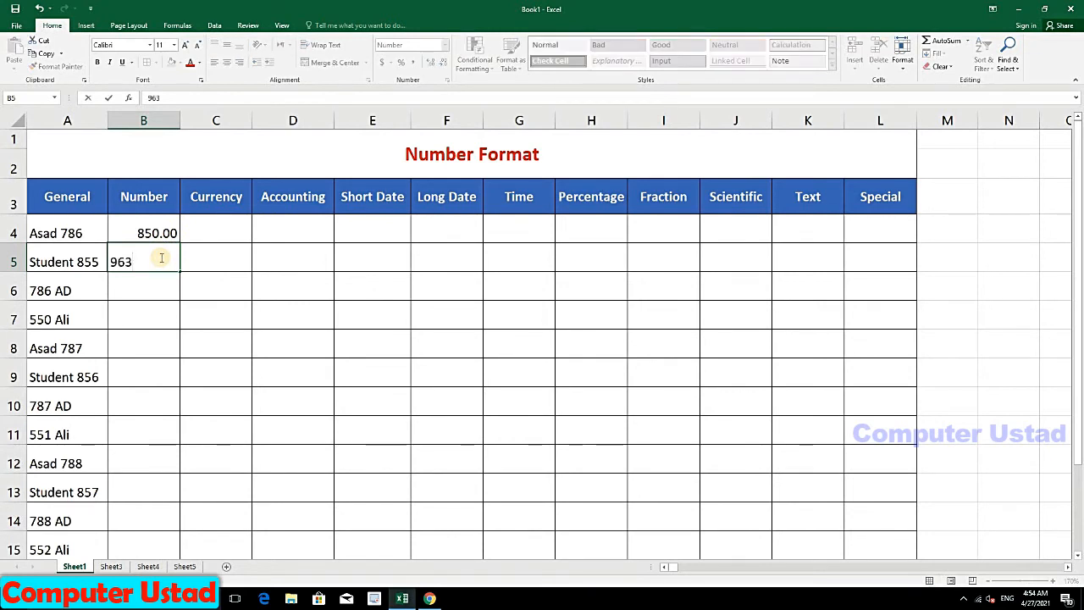
key(Return)
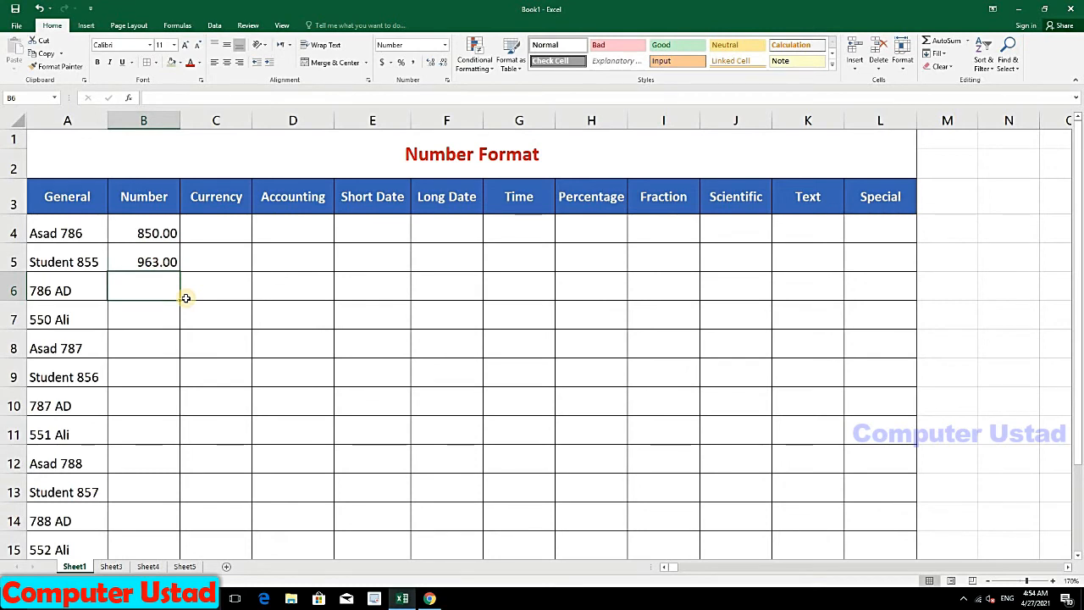
text(777)
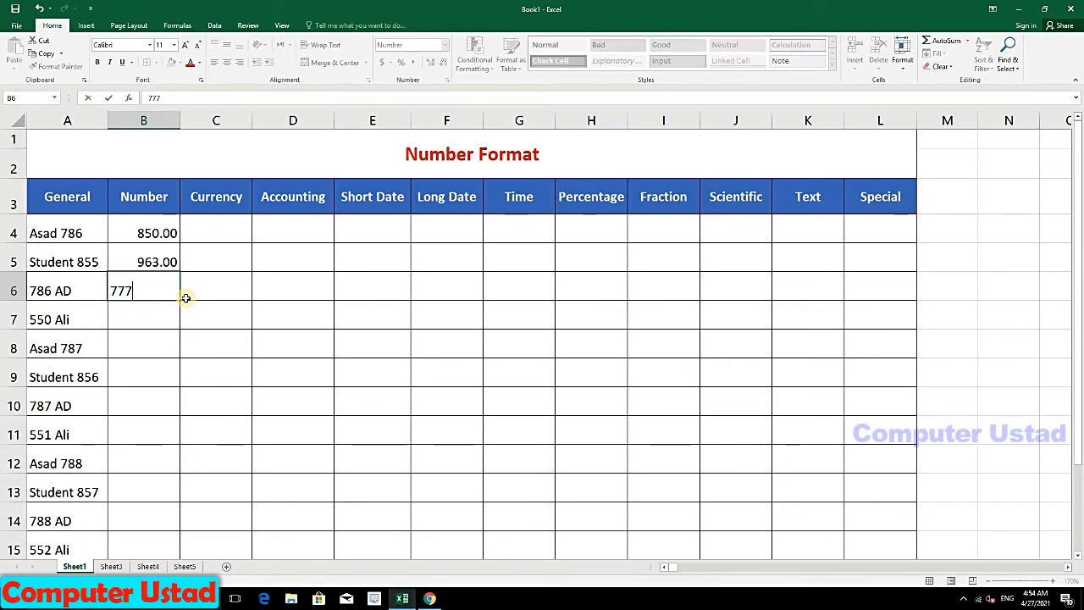
key(Return)
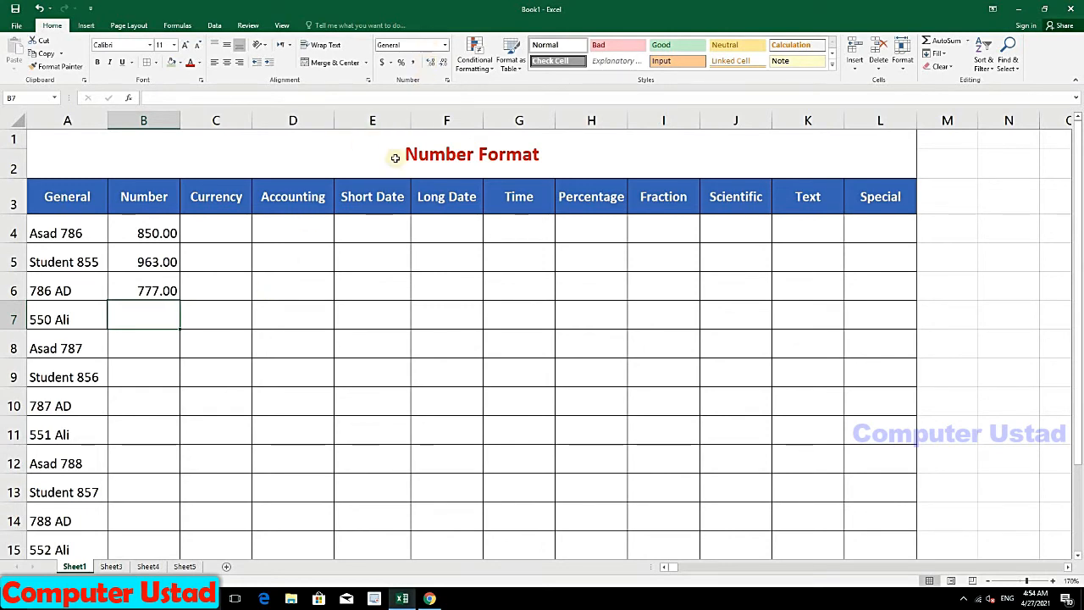
Step: Enter 365 in B7 and continue it as a series down to B10
text(365)
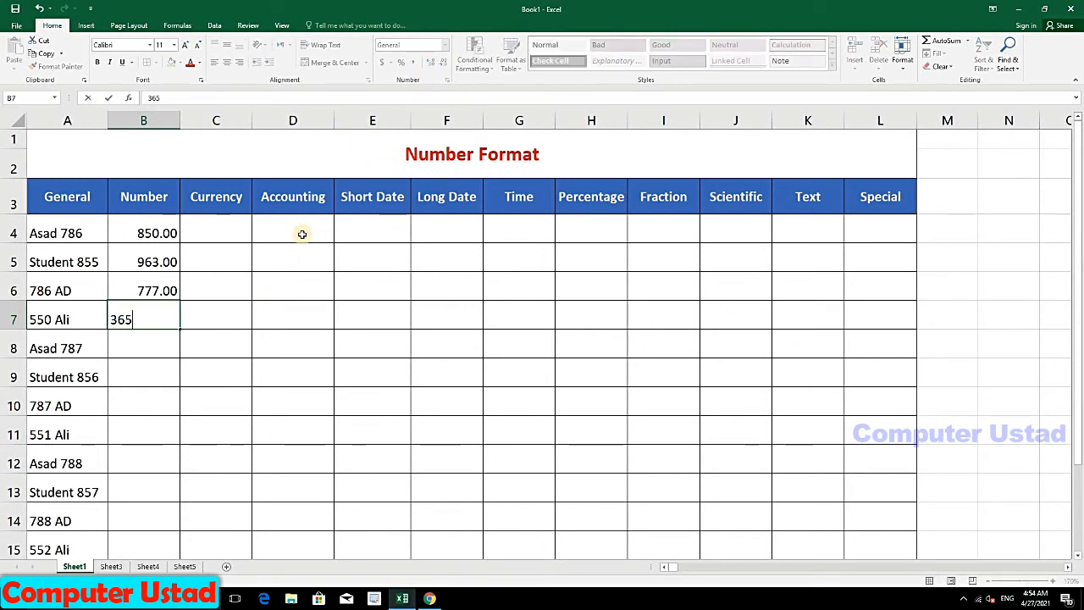
key(Return)
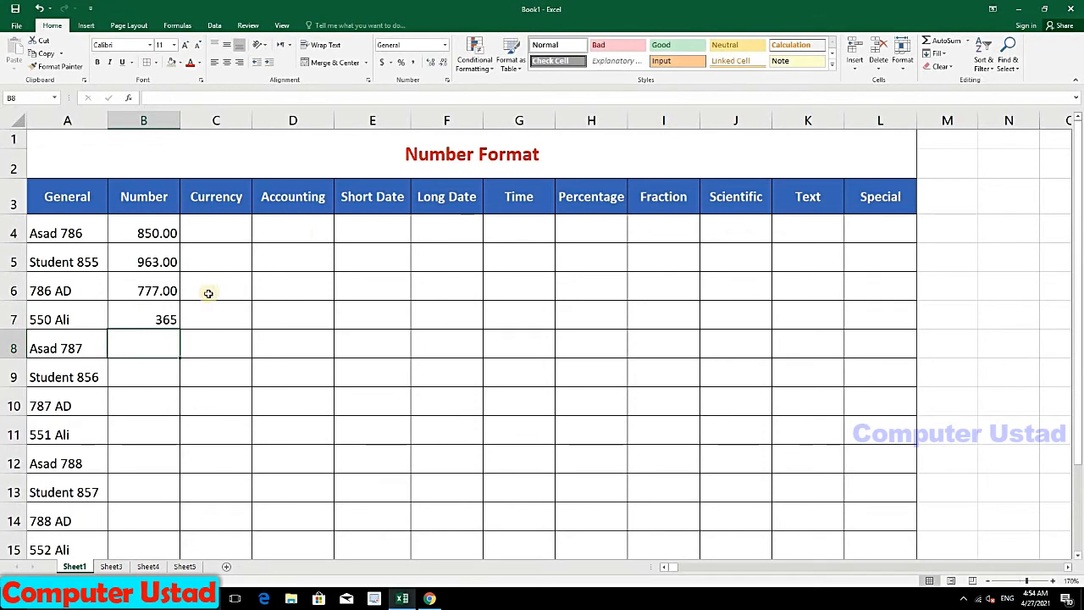
click(156, 320)
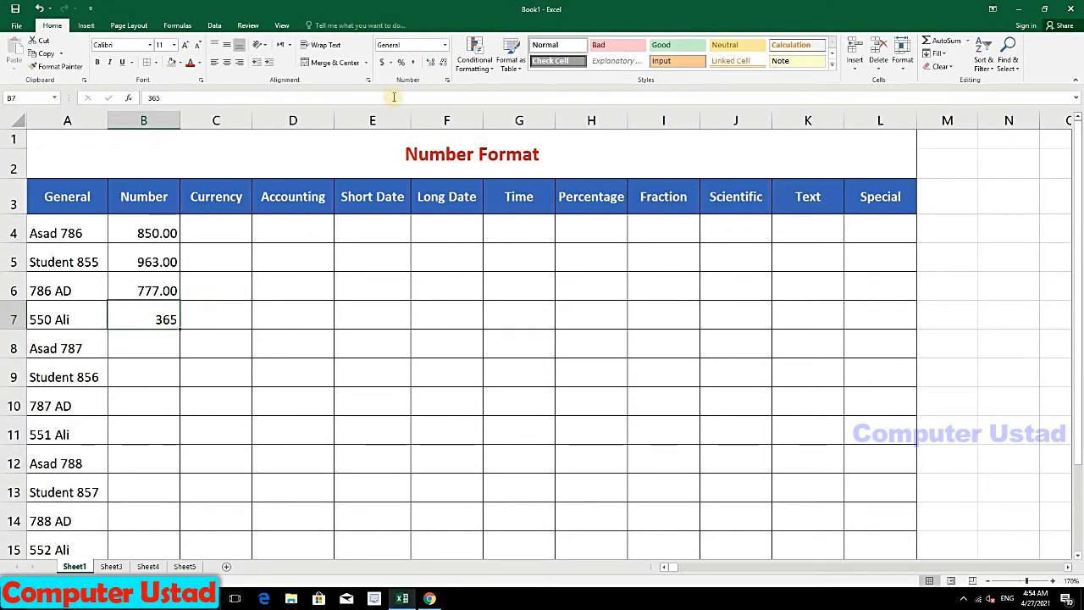
click(149, 283)
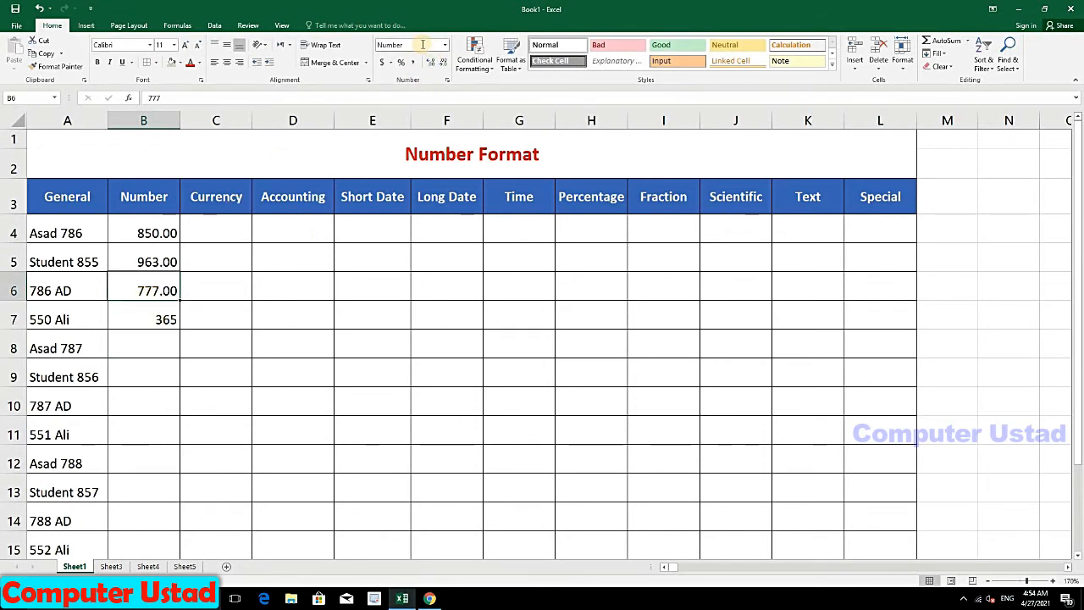
click(127, 316)
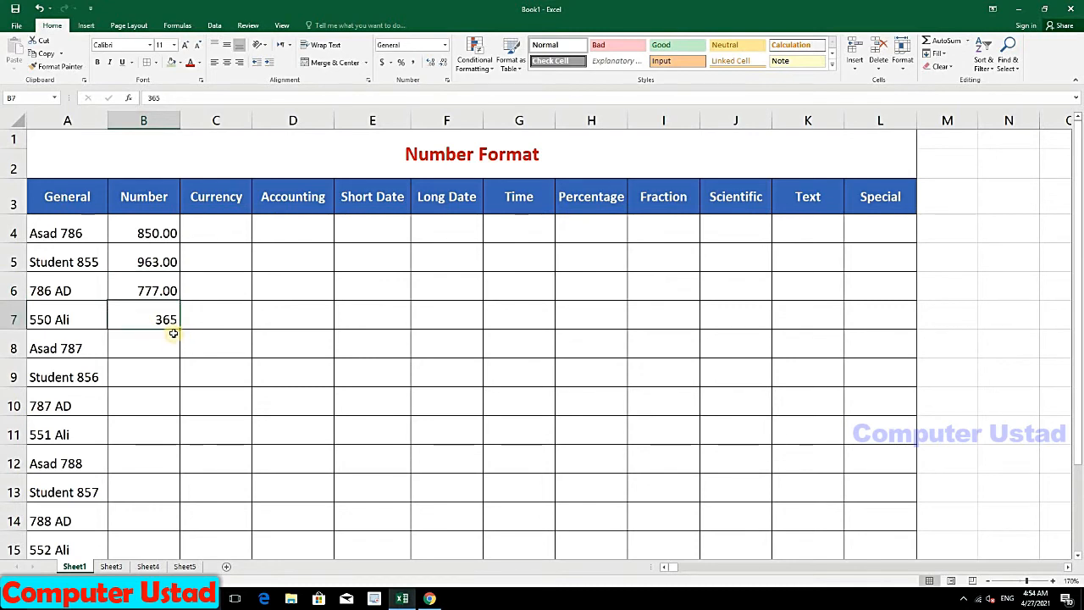
drag(177, 326, 167, 407)
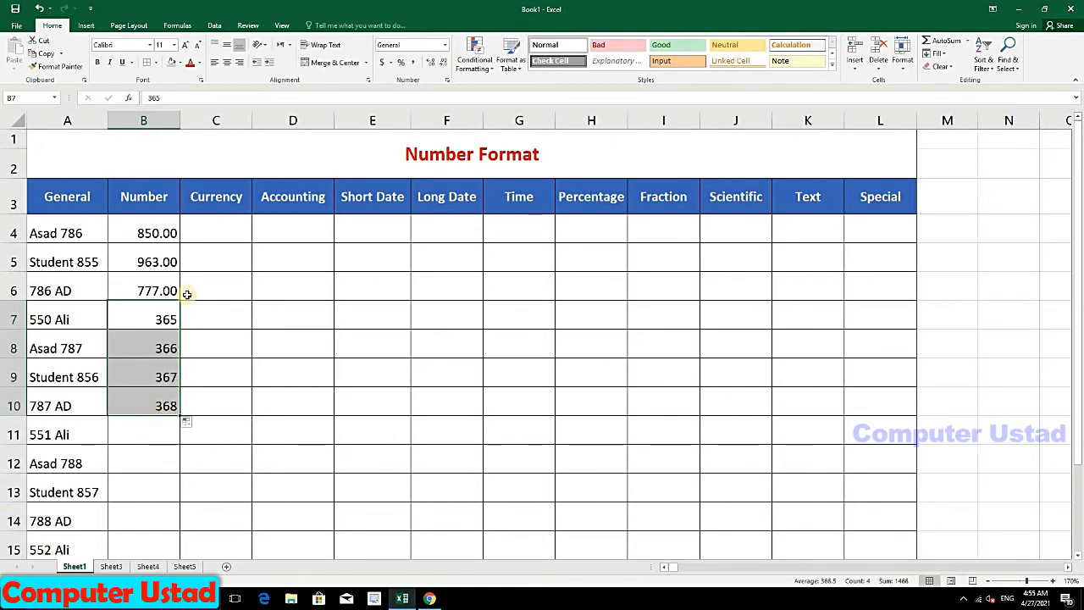
click(156, 369)
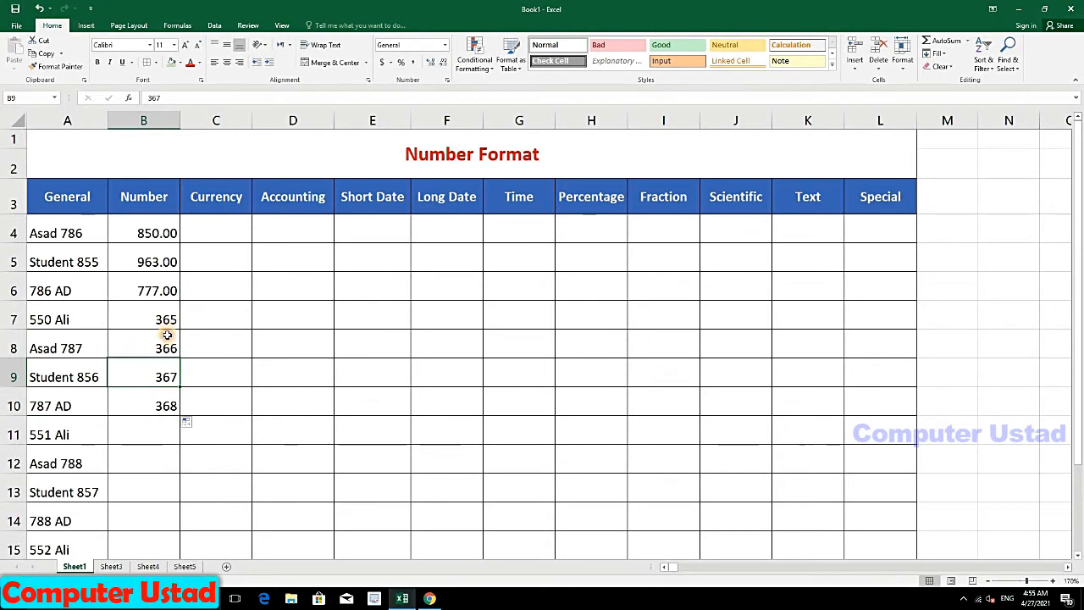
Step: Apply the Number format to B7:B10
click(164, 338)
drag(159, 309, 160, 404)
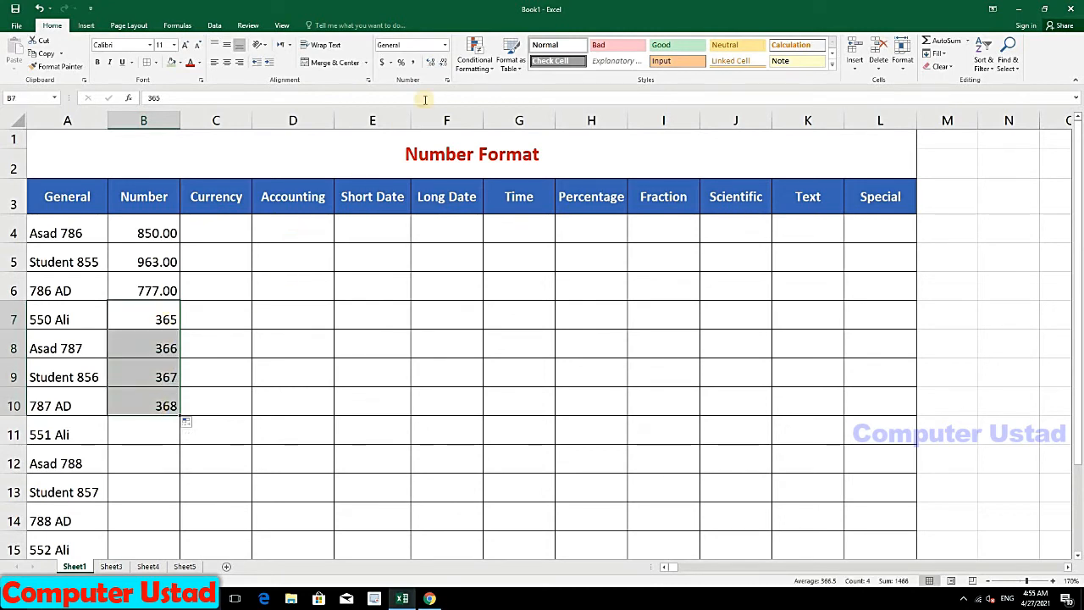
click(444, 47)
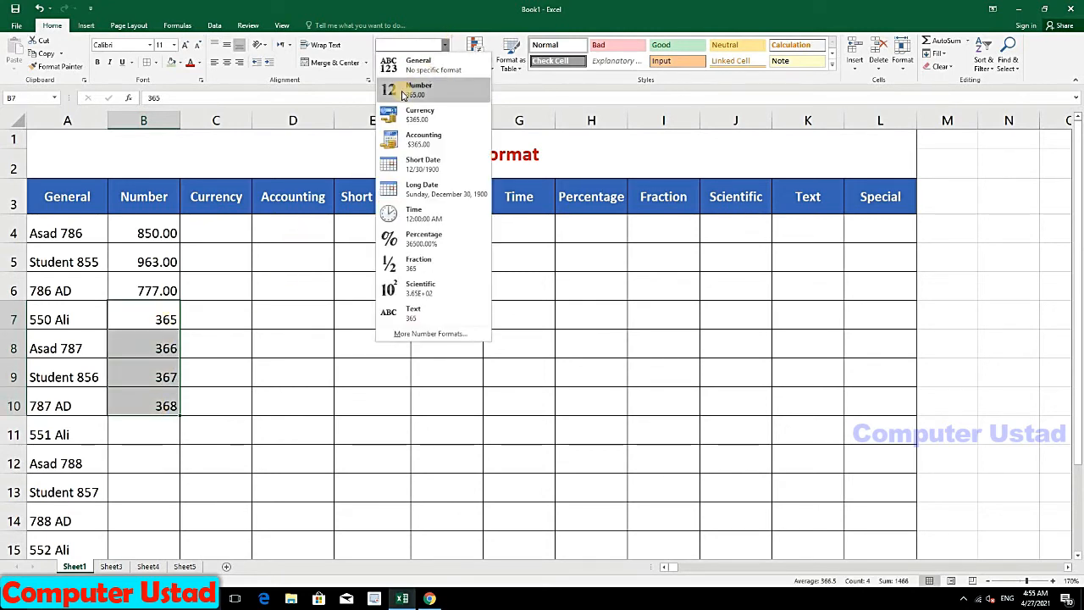
click(415, 93)
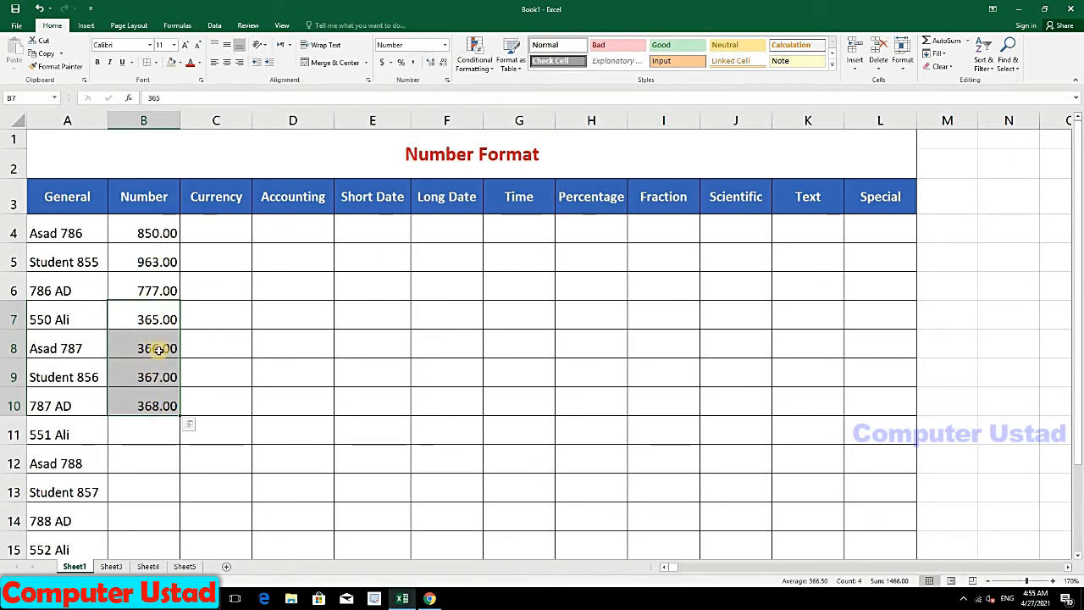
Step: Pre-format the empty cells B11:B15 with the Number format
click(157, 379)
click(160, 351)
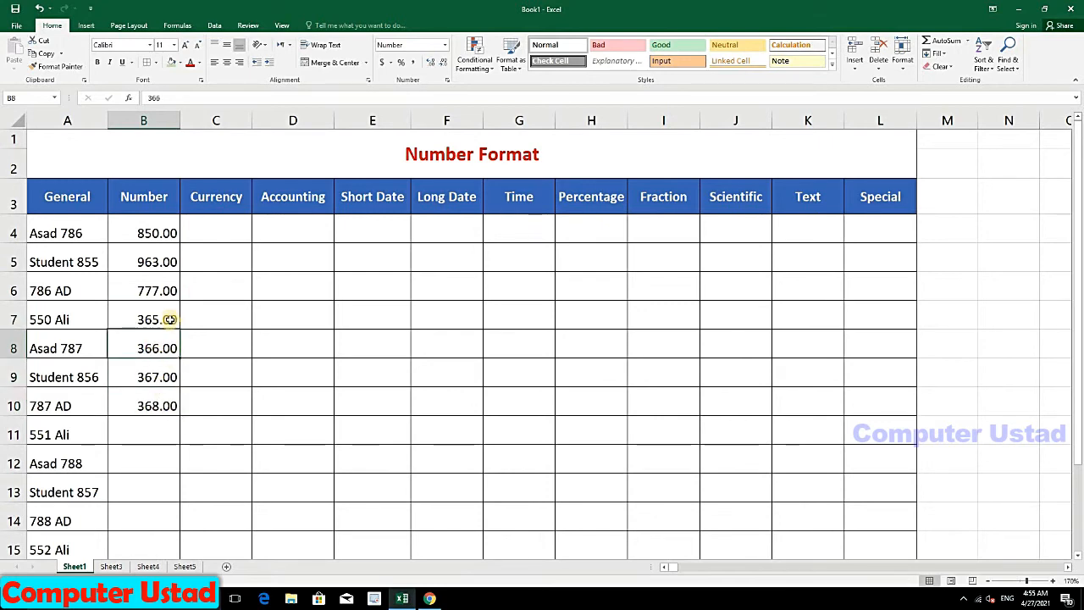
click(168, 319)
click(162, 282)
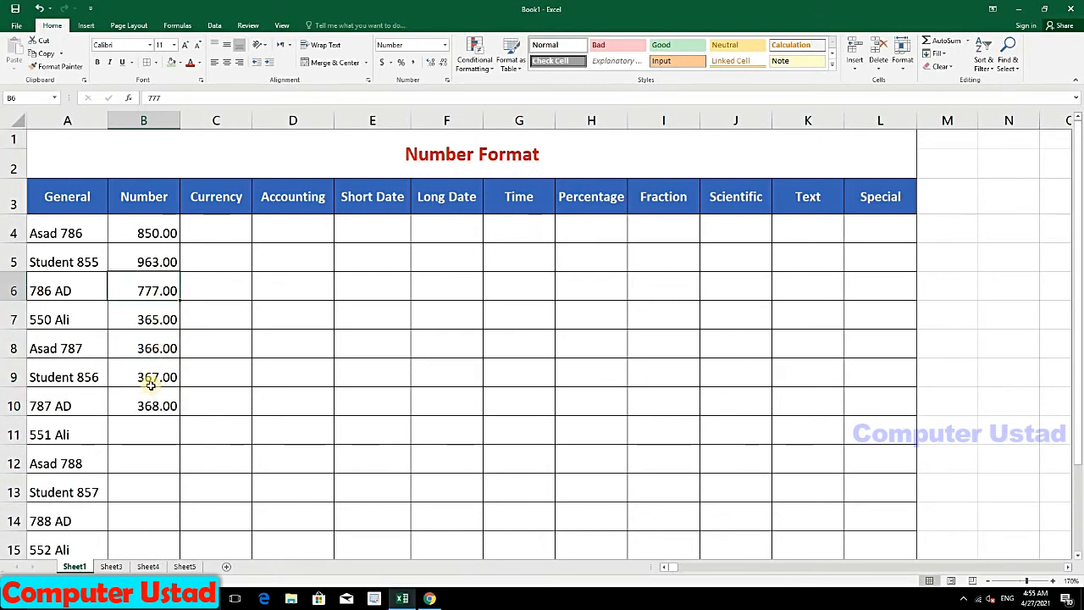
drag(151, 432, 158, 540)
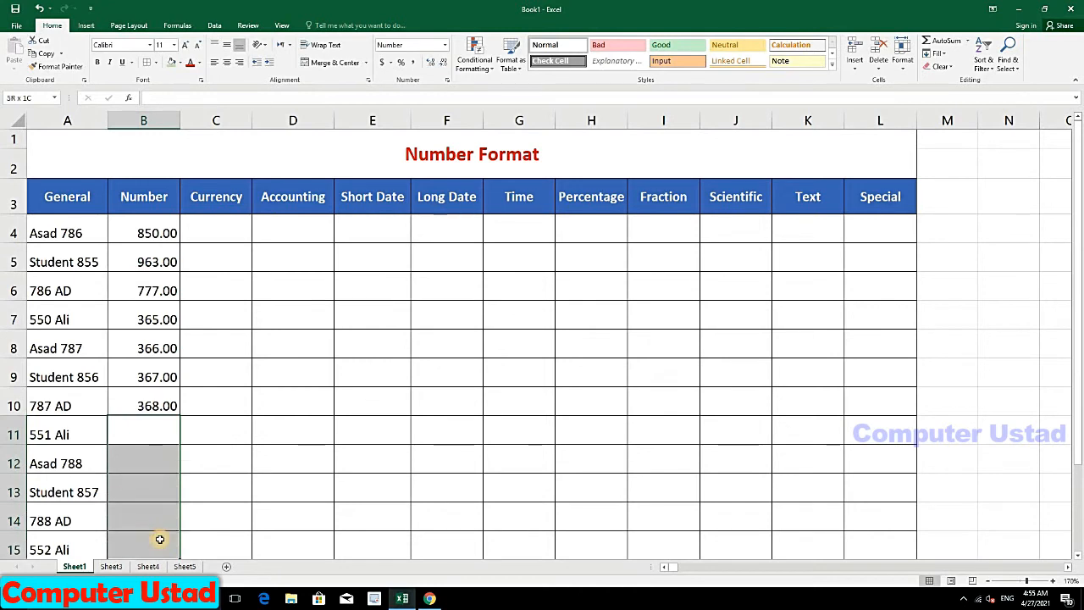
click(444, 45)
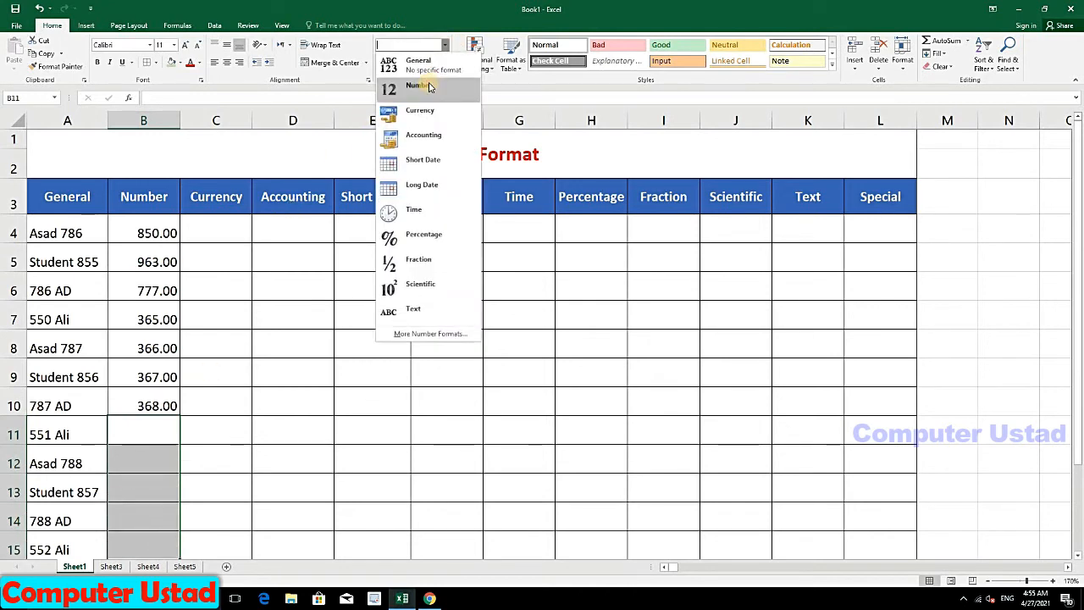
click(430, 85)
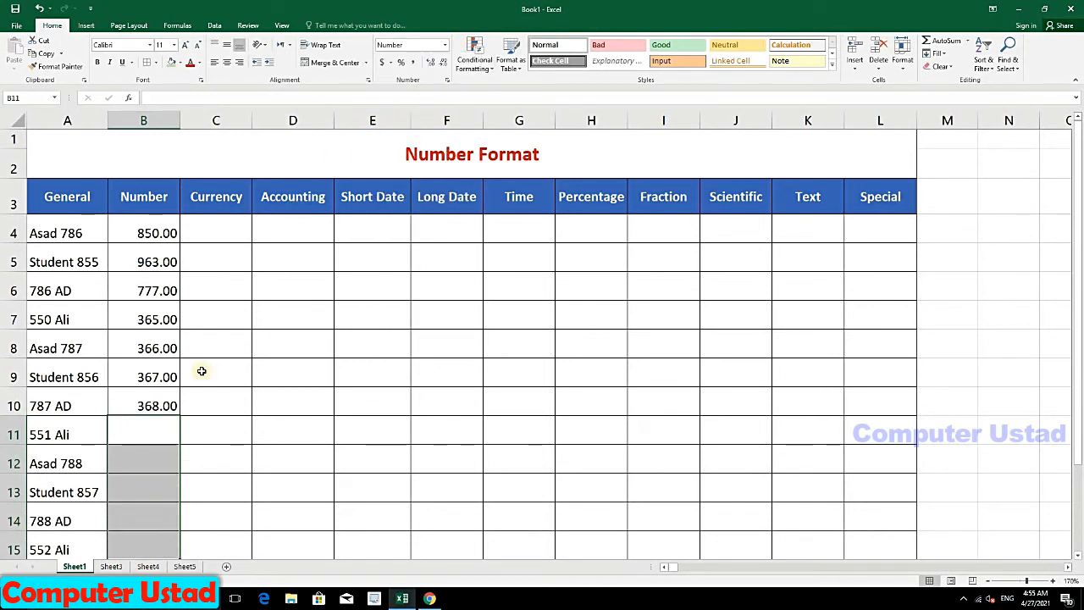
click(156, 450)
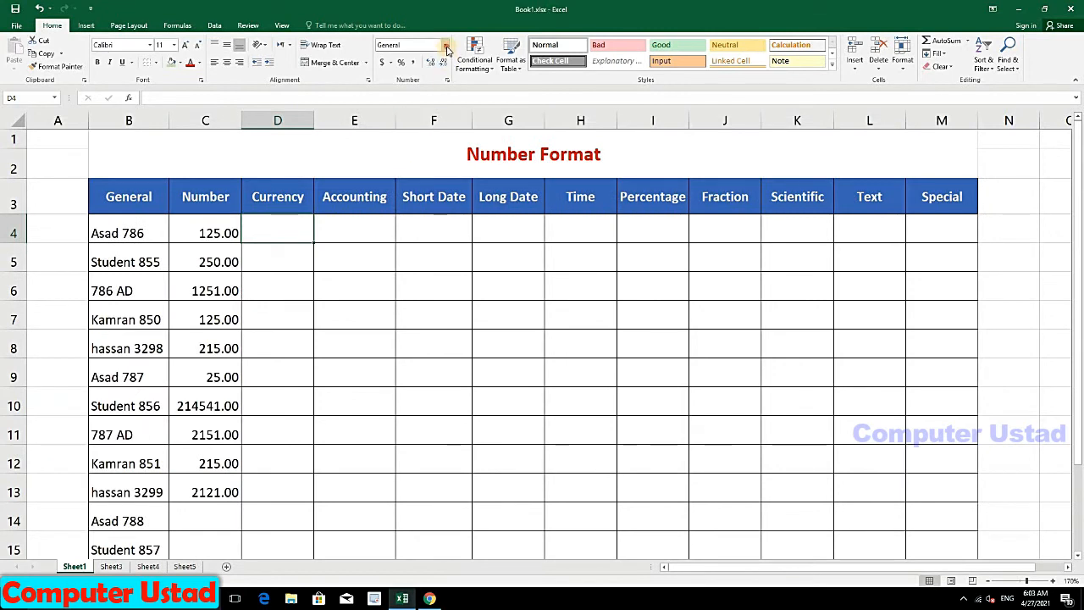
click(443, 45)
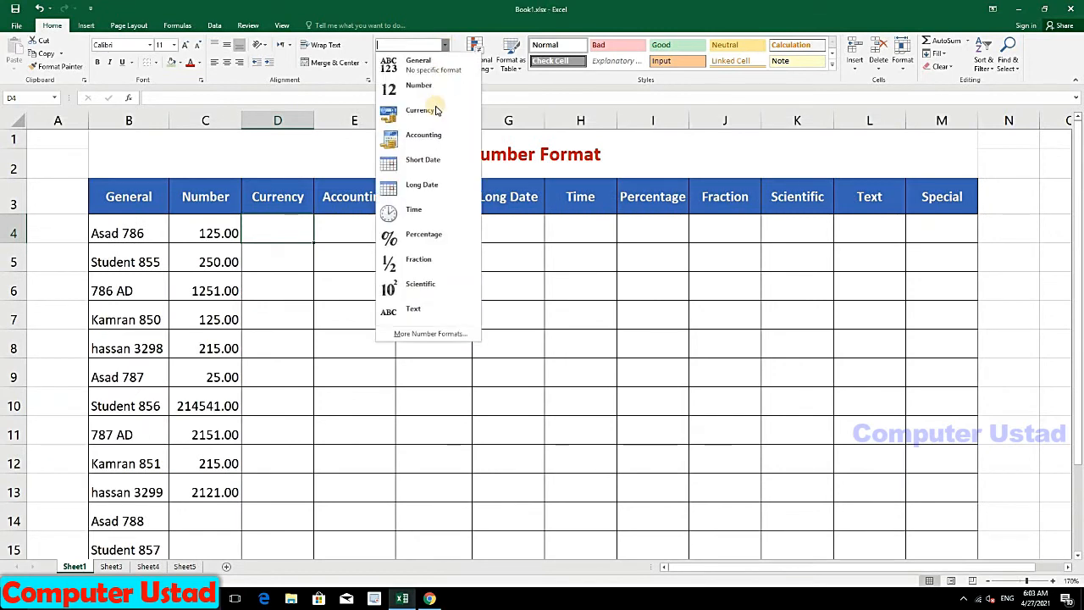
Step: Enter 550 in D4 and format it as Currency
click(283, 228)
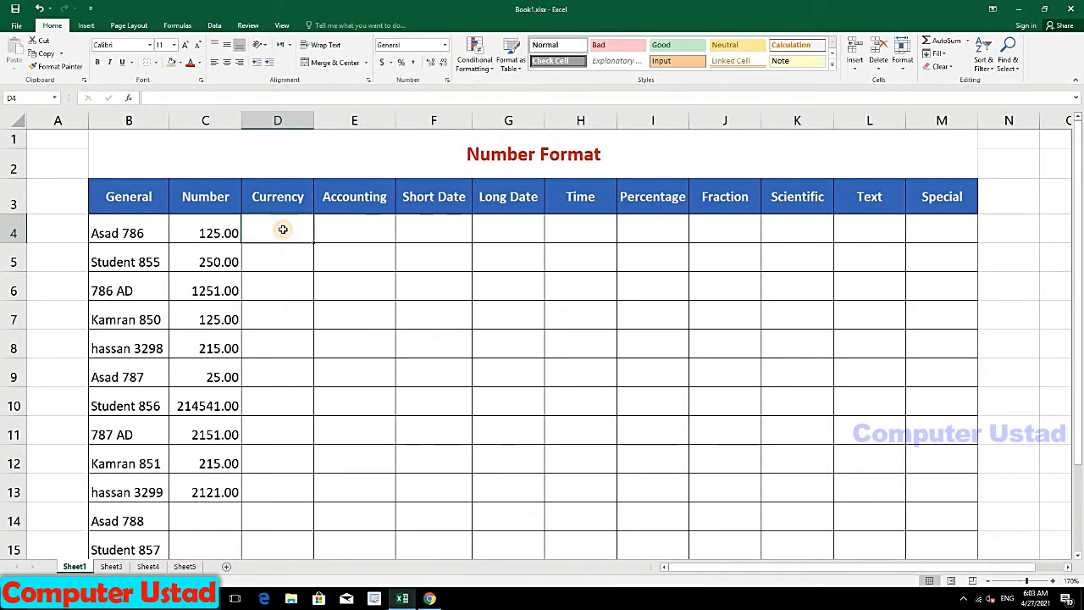
text(5)
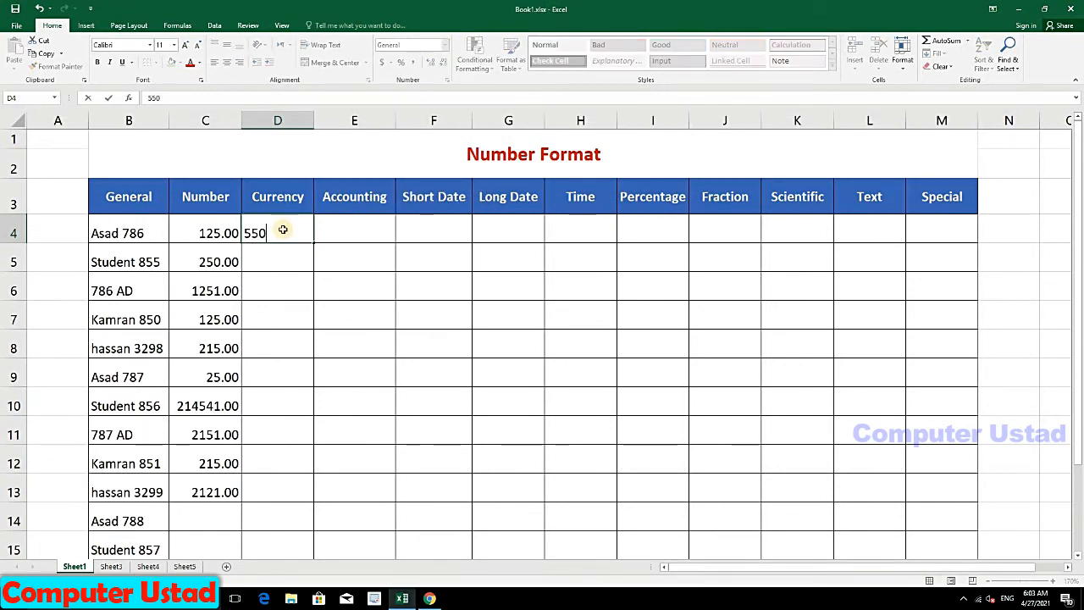
text(50)
key(Return)
click(283, 229)
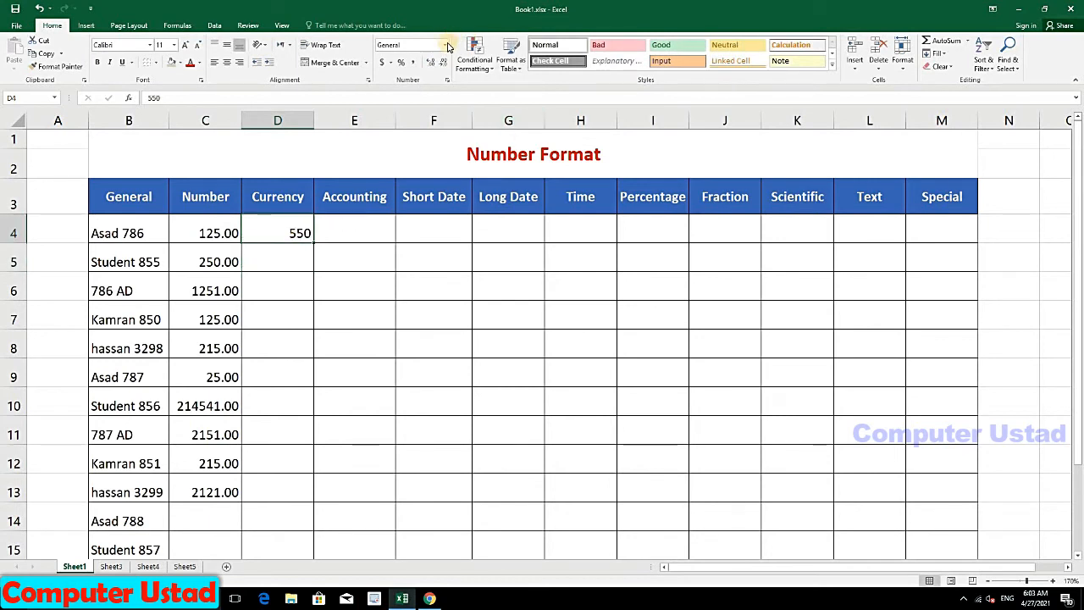
click(447, 45)
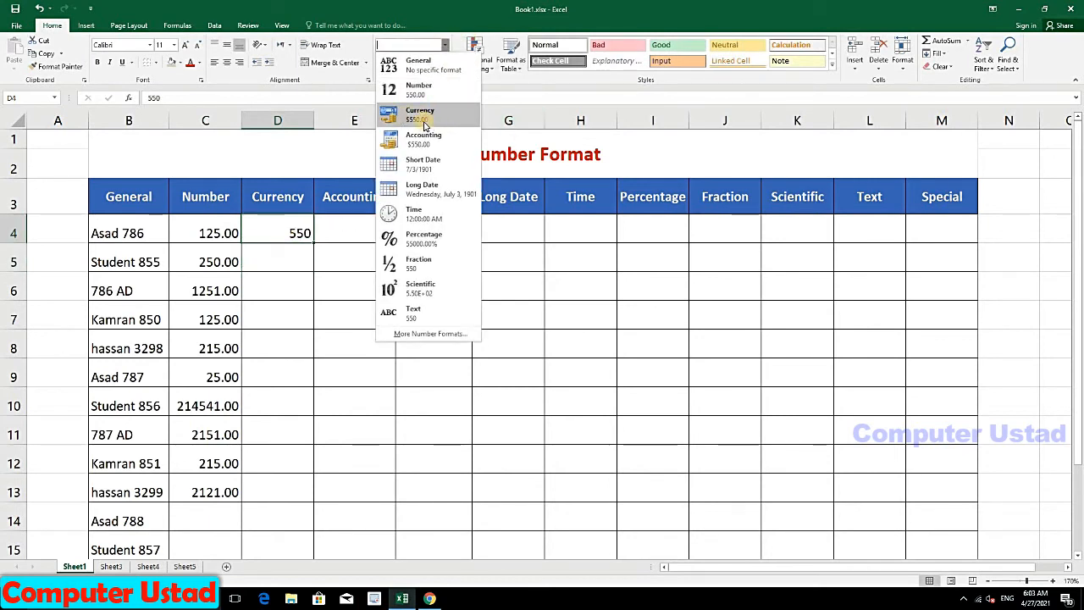
click(421, 118)
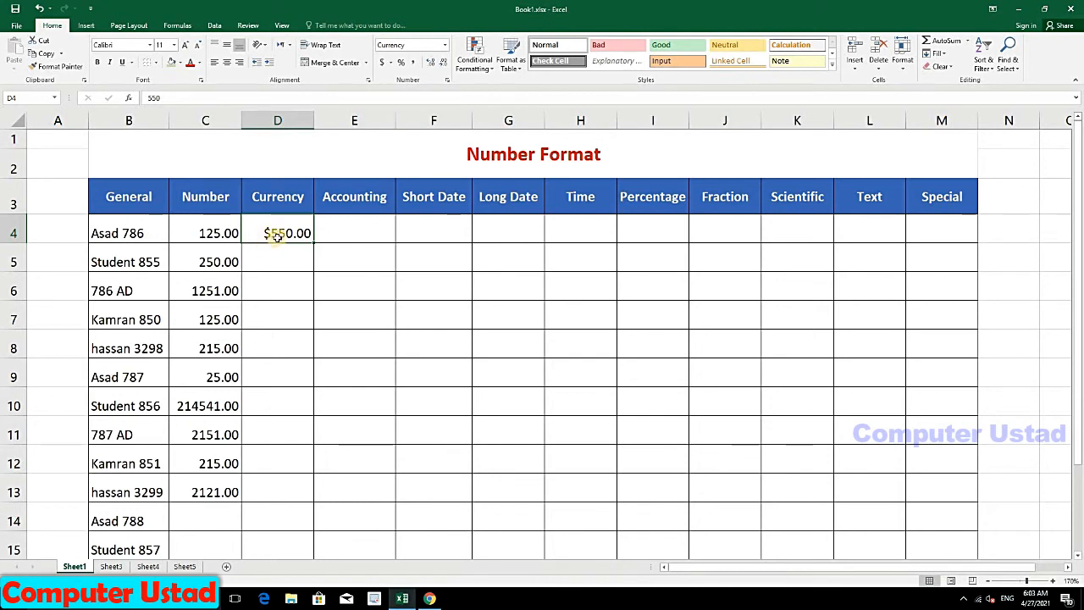
Step: Enter 250, 365, 1584 and 124 in D5:D8 and format them as Currency
click(290, 258)
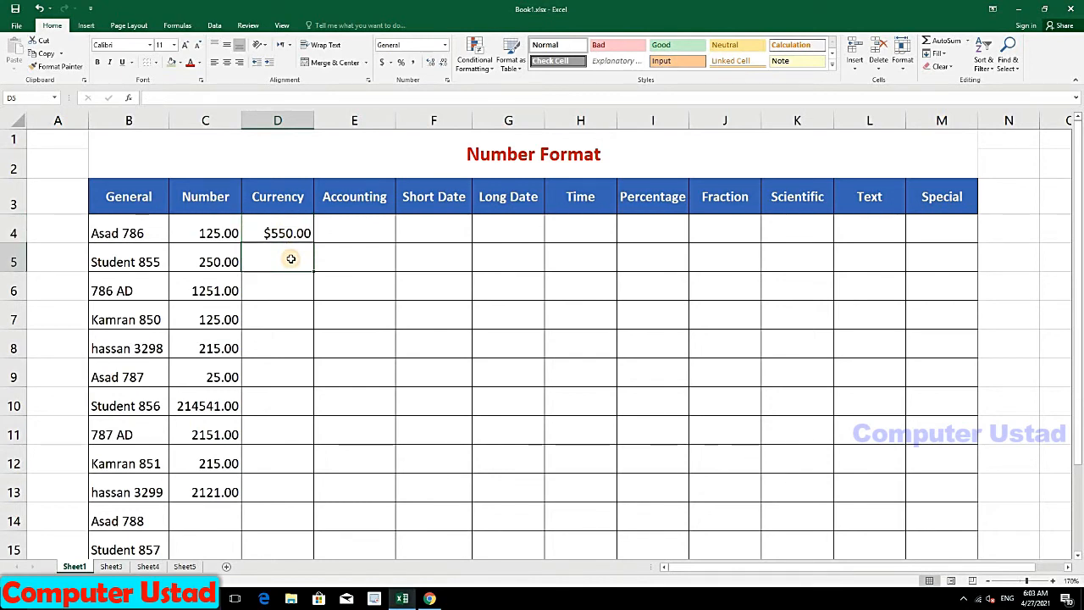
text(250)
key(Return)
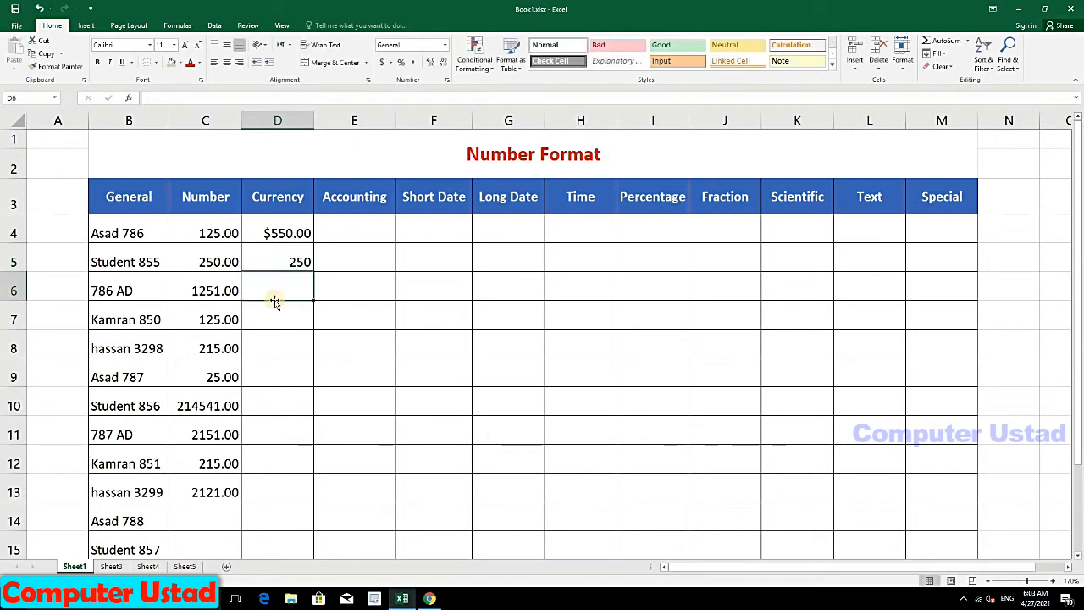
text(365)
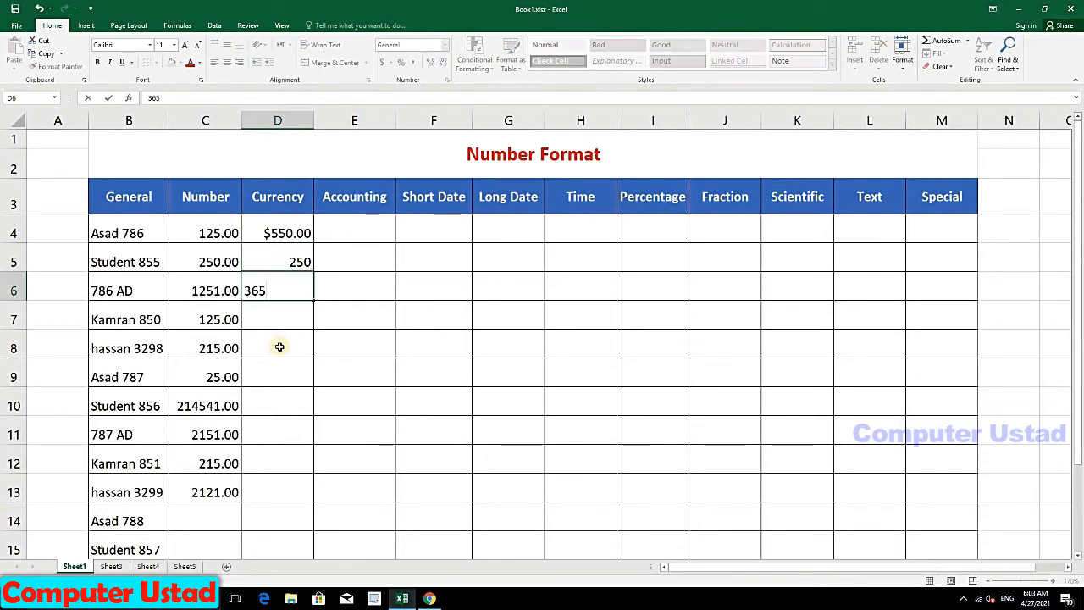
key(Return)
text(1584)
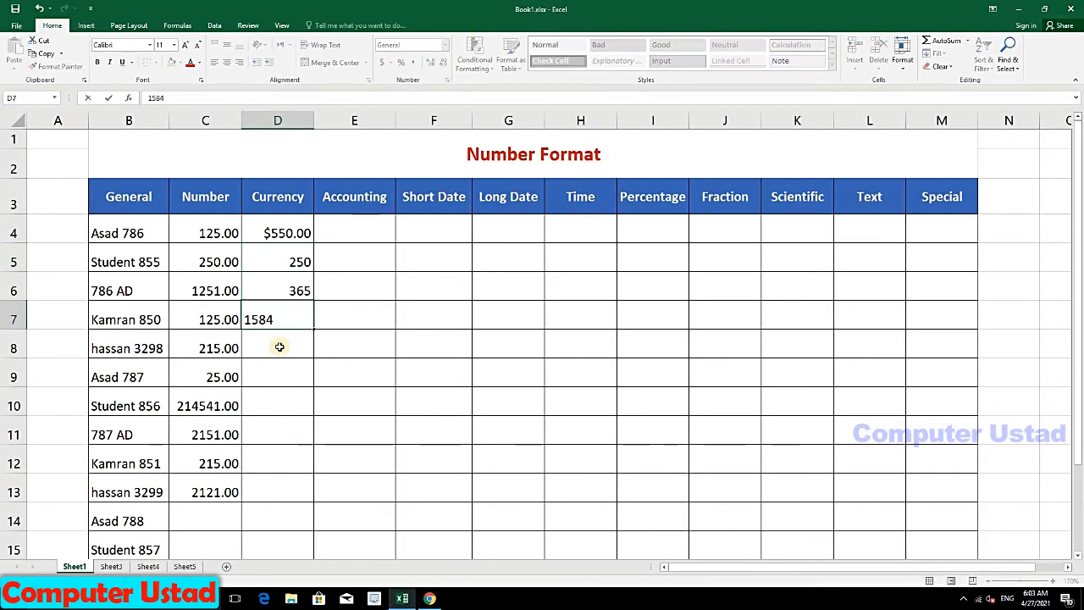
key(Return)
text(124)
key(Return)
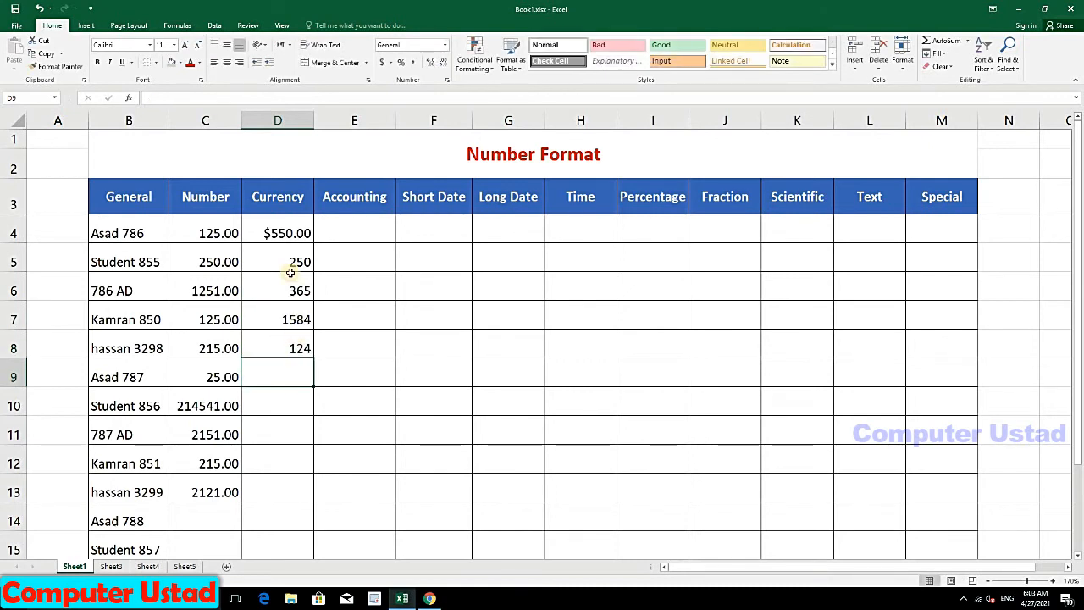
drag(279, 249, 292, 351)
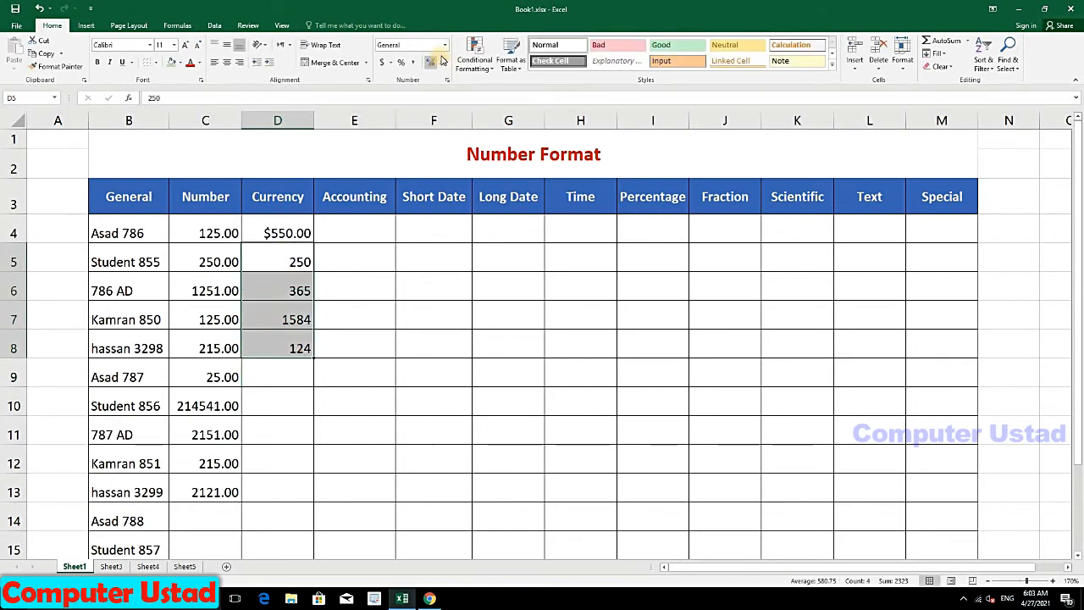
click(443, 45)
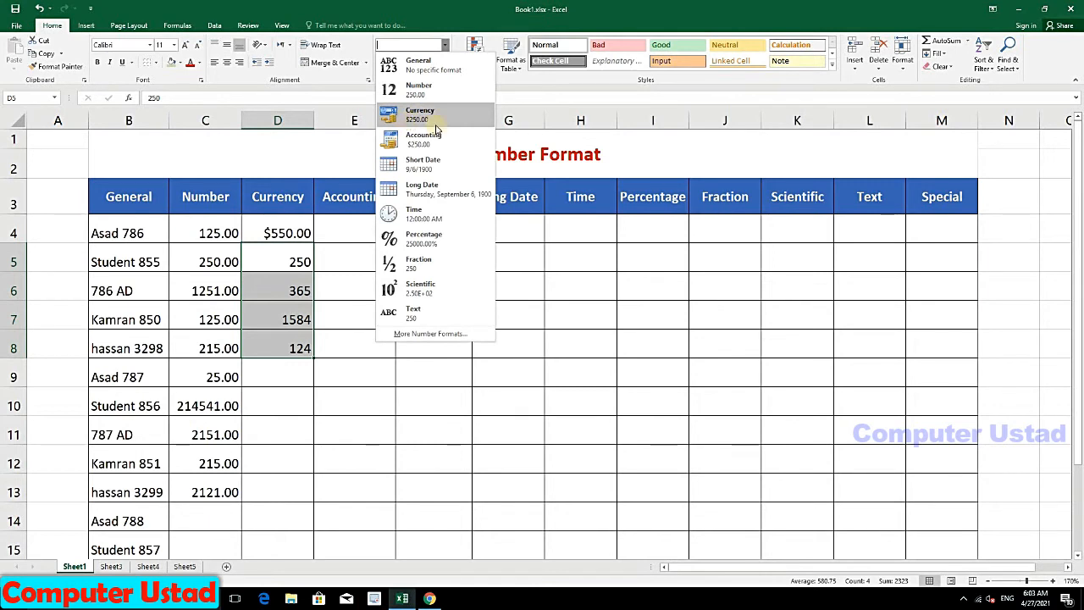
click(432, 119)
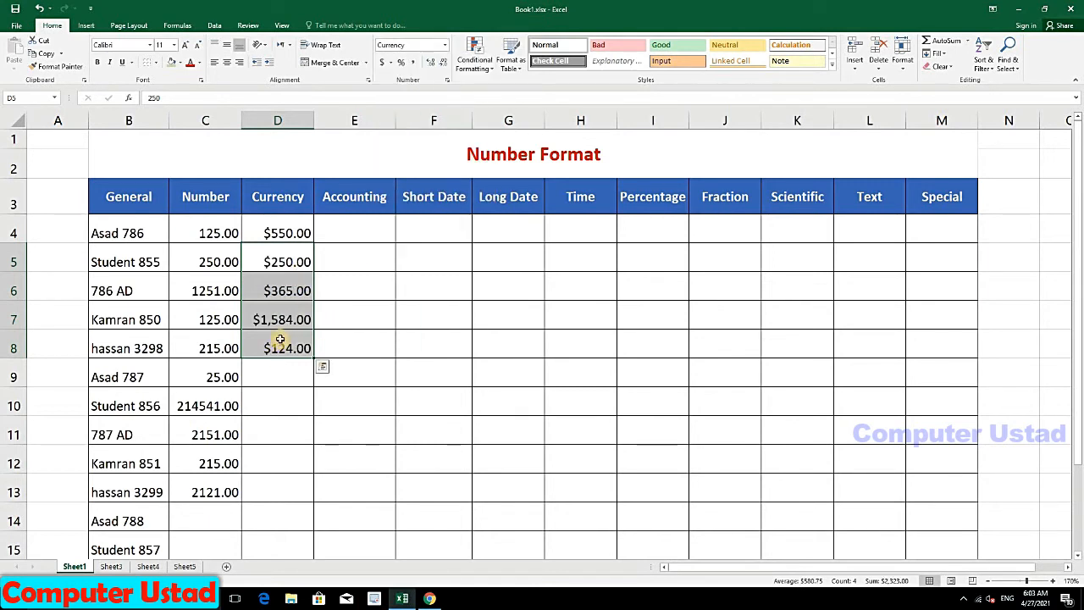
Step: Pre-format D9:D15 as Currency and fill D9:D12, ending with 141, 141 and 14
drag(283, 372, 283, 554)
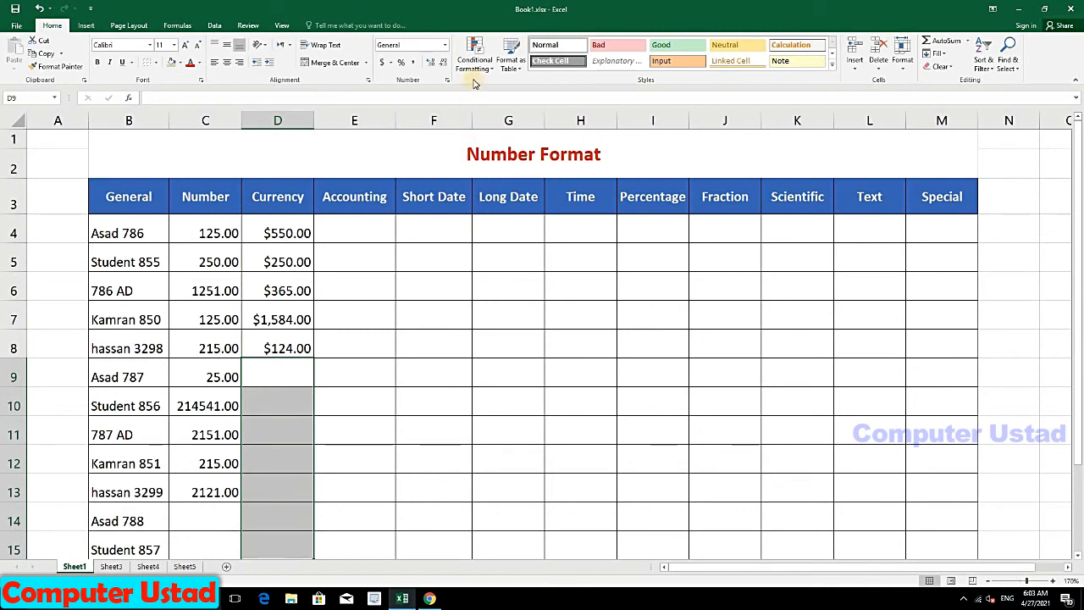
click(445, 45)
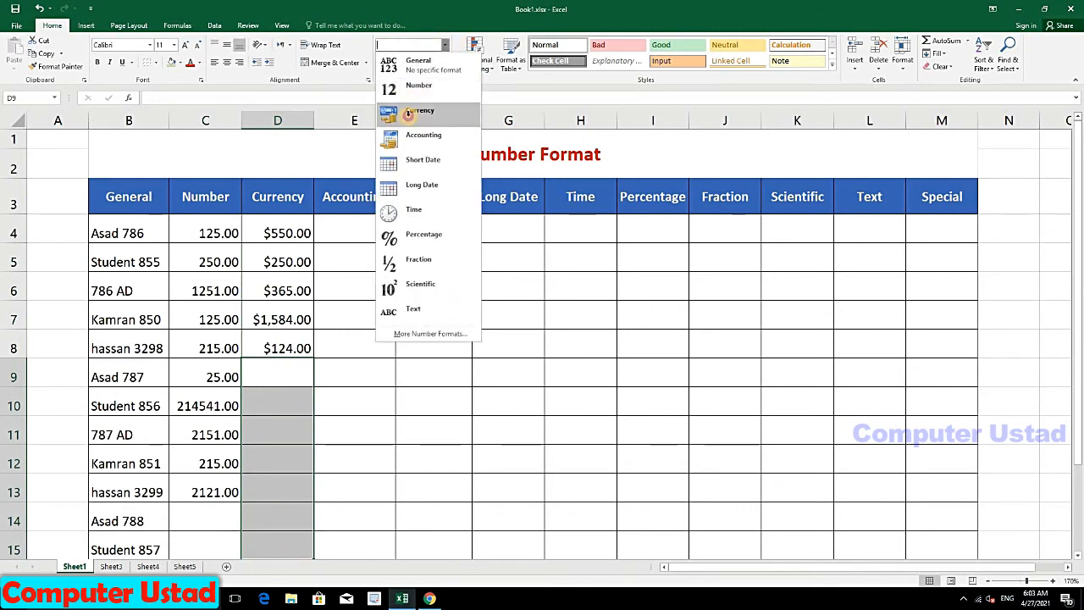
click(419, 116)
click(290, 376)
text(1)
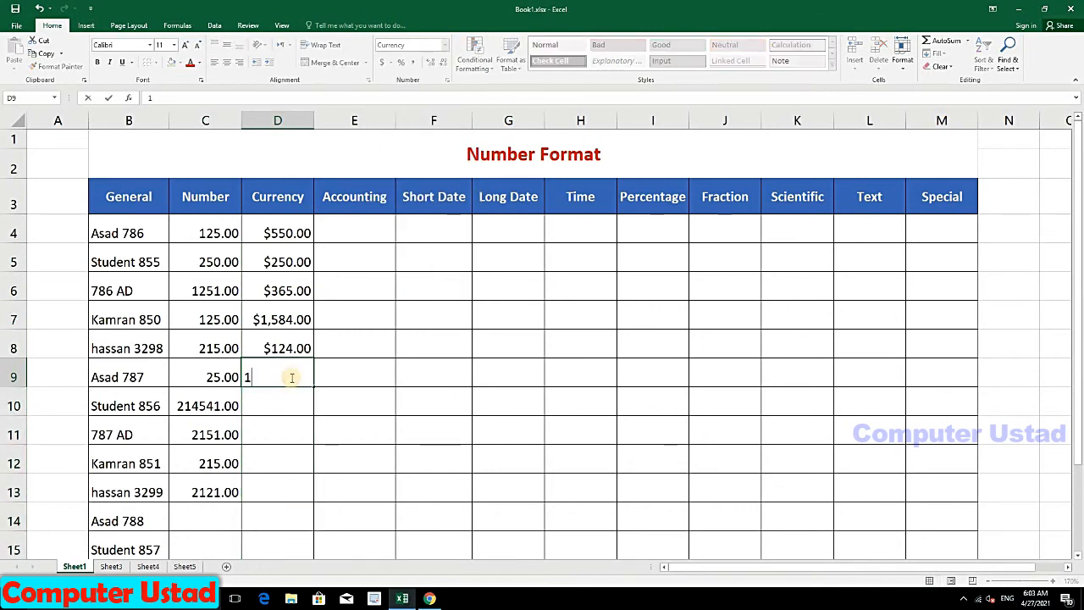
click(281, 398)
text(141)
click(280, 433)
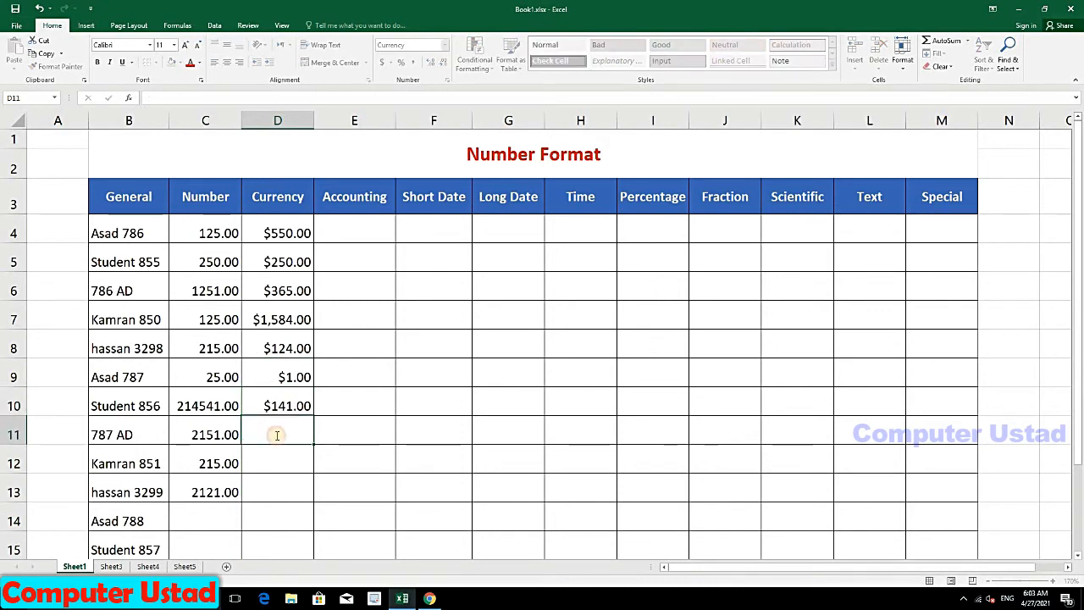
text(141)
click(272, 454)
text(14)
click(262, 485)
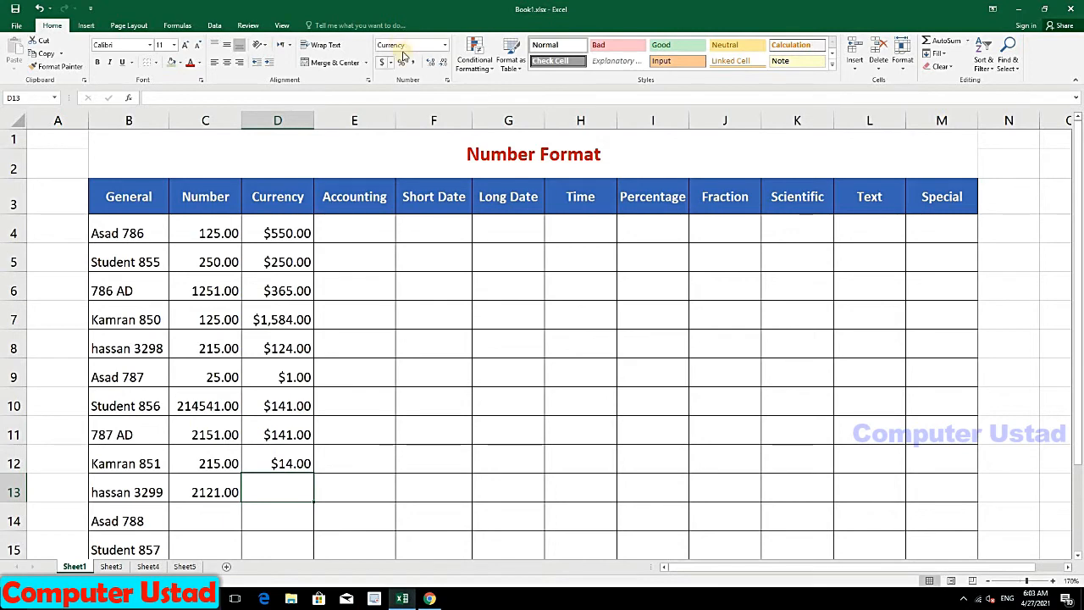
Step: Enter 251 and 147 in E4:E5 and format them as Accounting
click(382, 225)
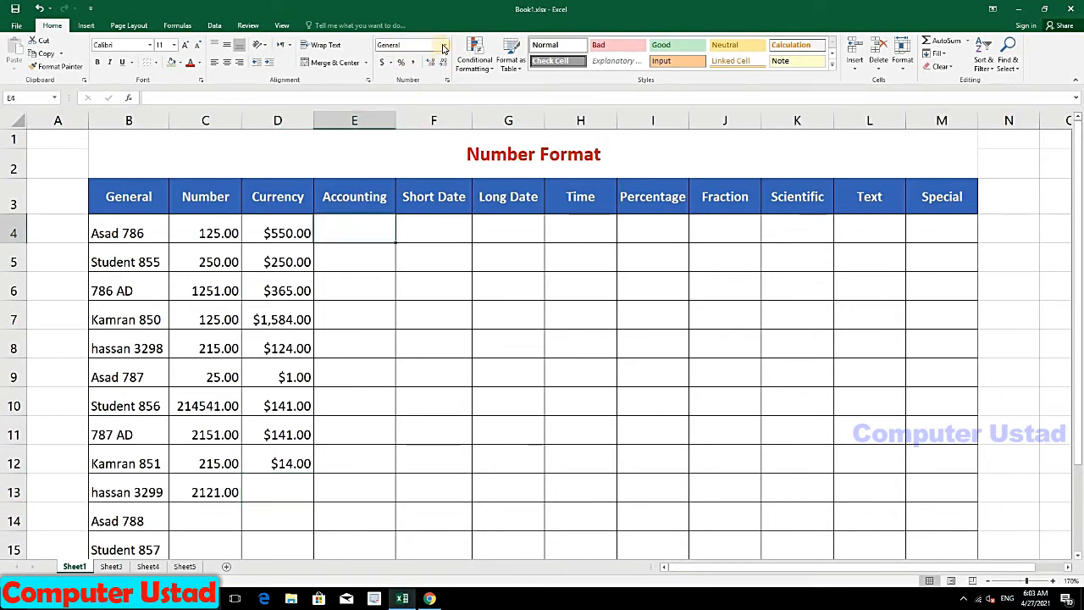
click(442, 49)
click(373, 218)
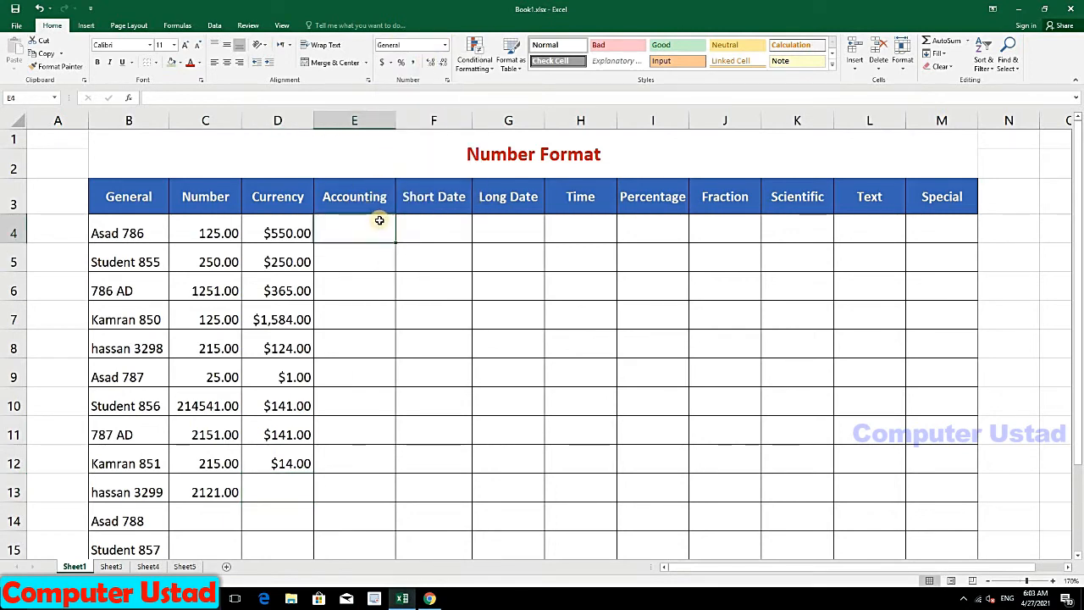
text(251)
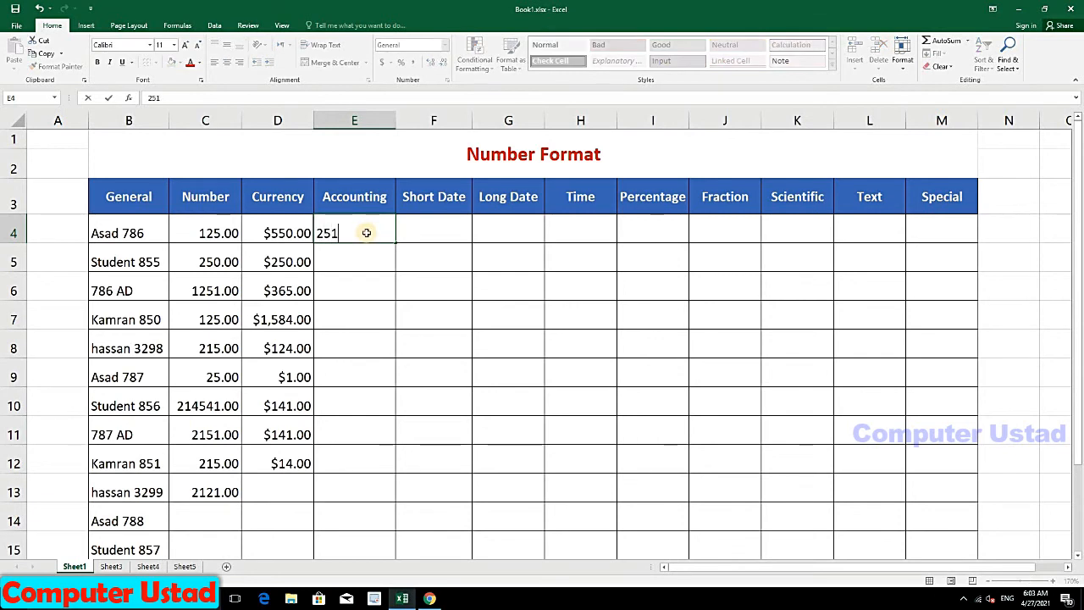
key(Return)
text(147)
key(Return)
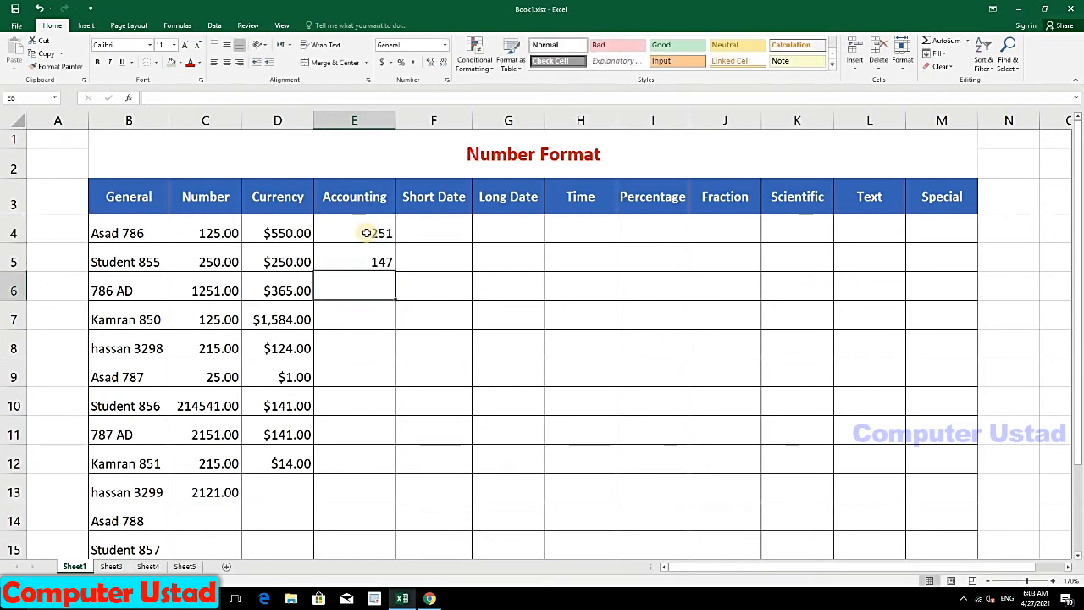
drag(366, 233, 370, 254)
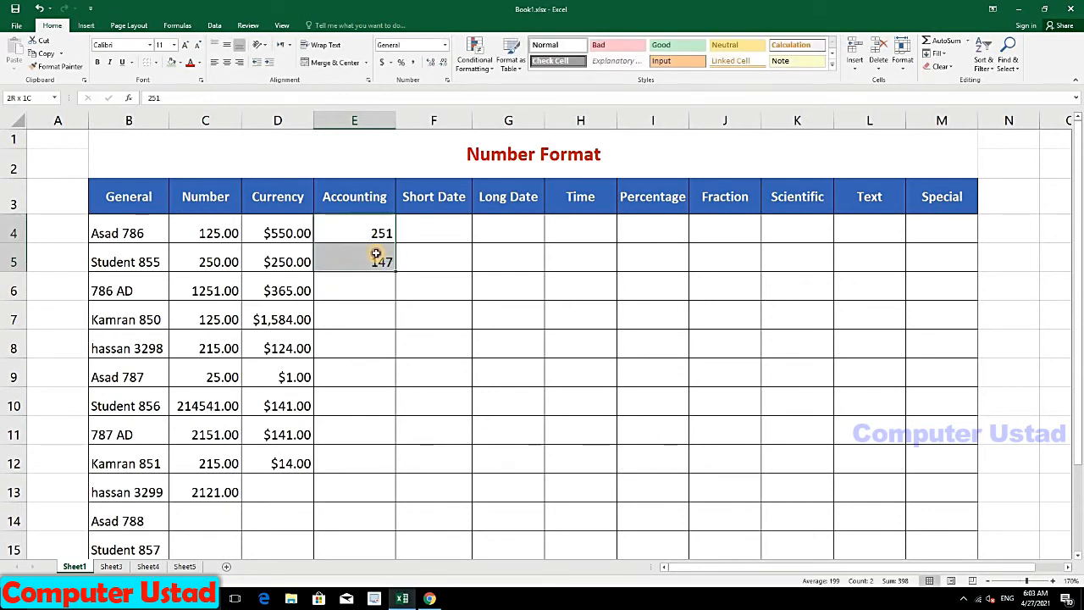
click(444, 44)
click(393, 146)
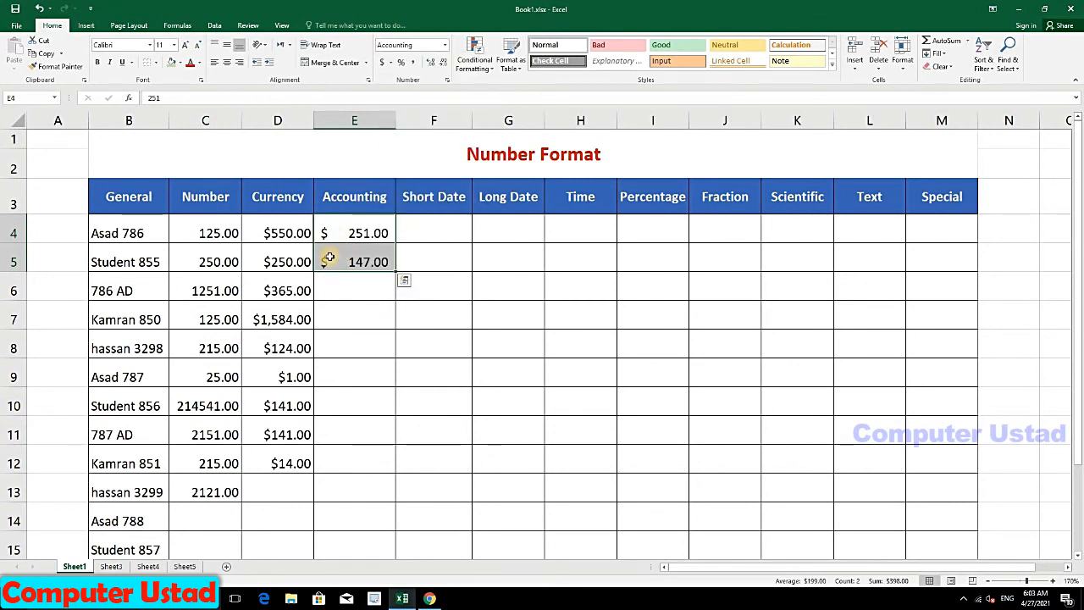
Step: Enter 124 and 14 in E6:E7 and format them as Accounting
click(368, 285)
text(124)
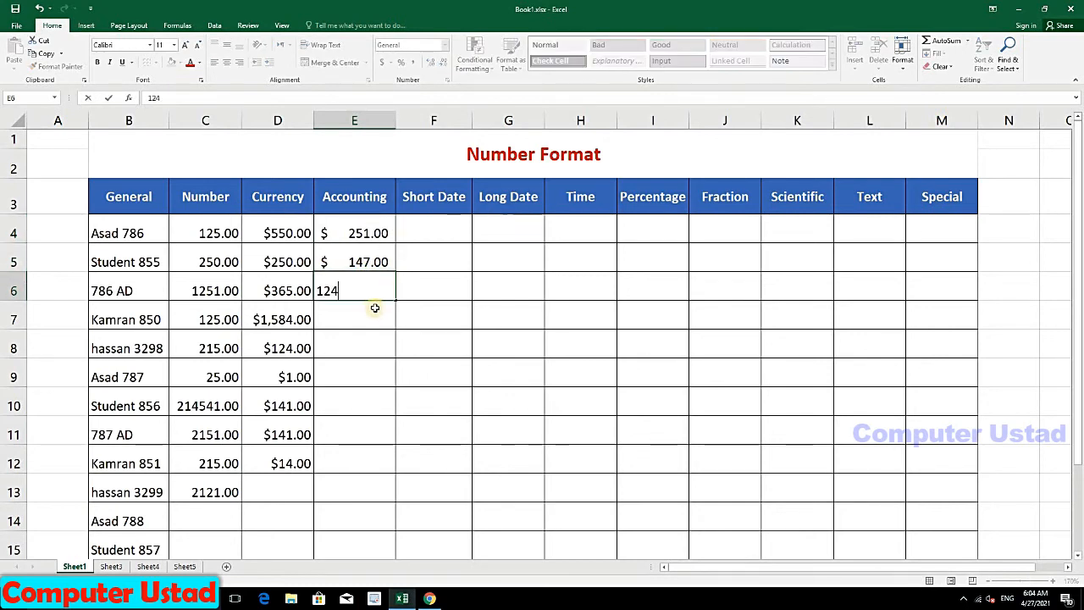
key(Return)
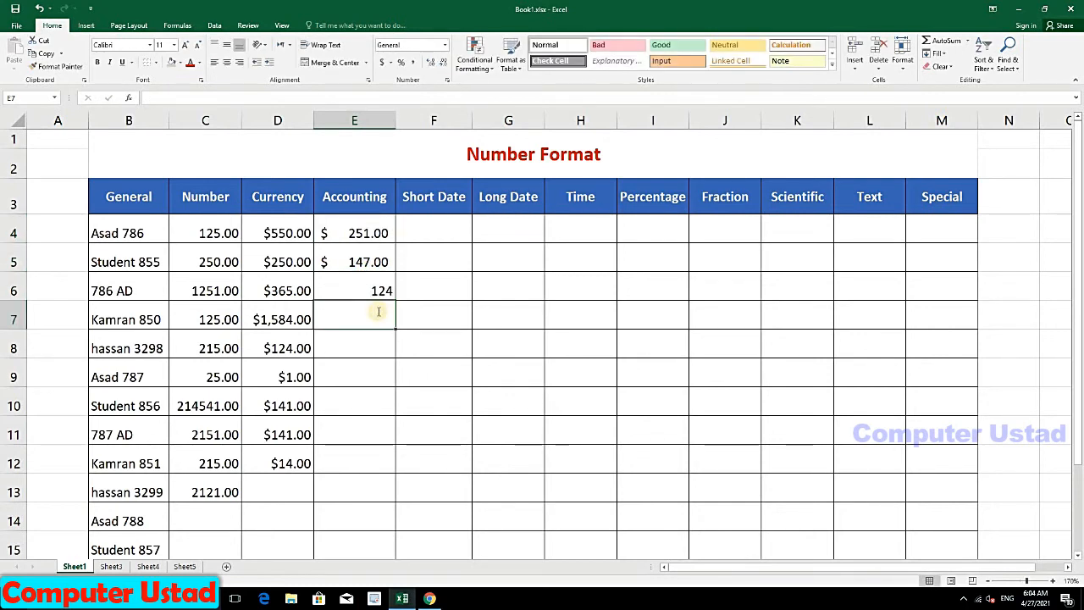
text(14)
key(Return)
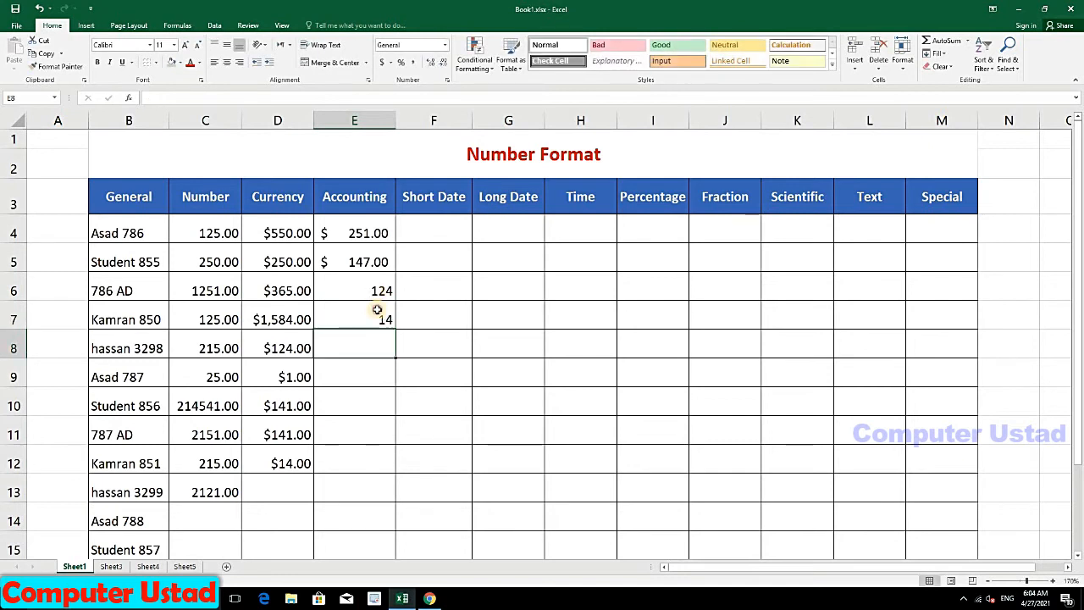
drag(377, 290, 377, 319)
click(448, 47)
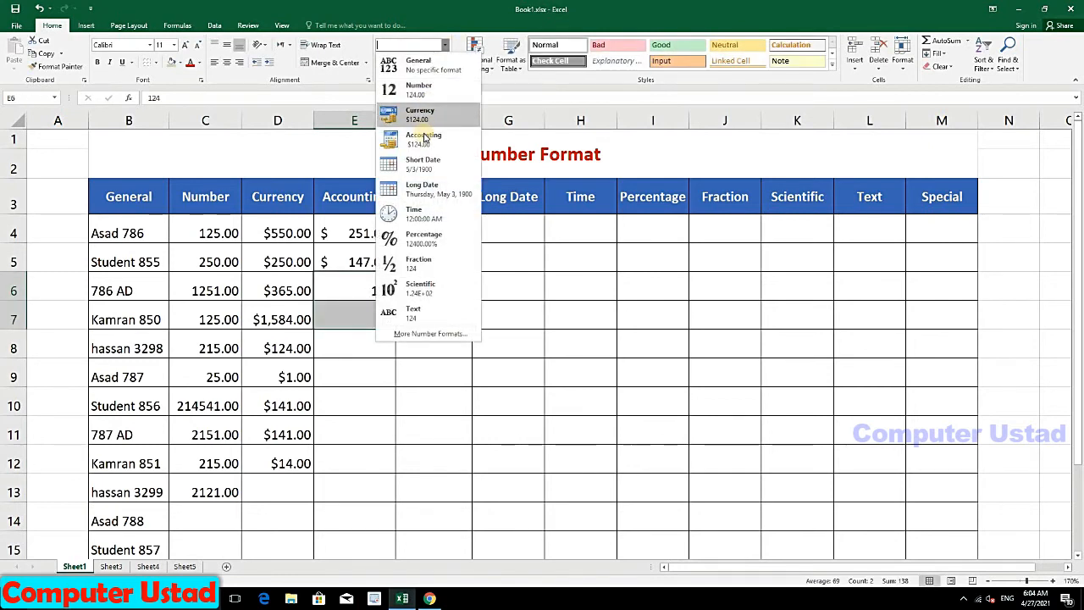
click(420, 144)
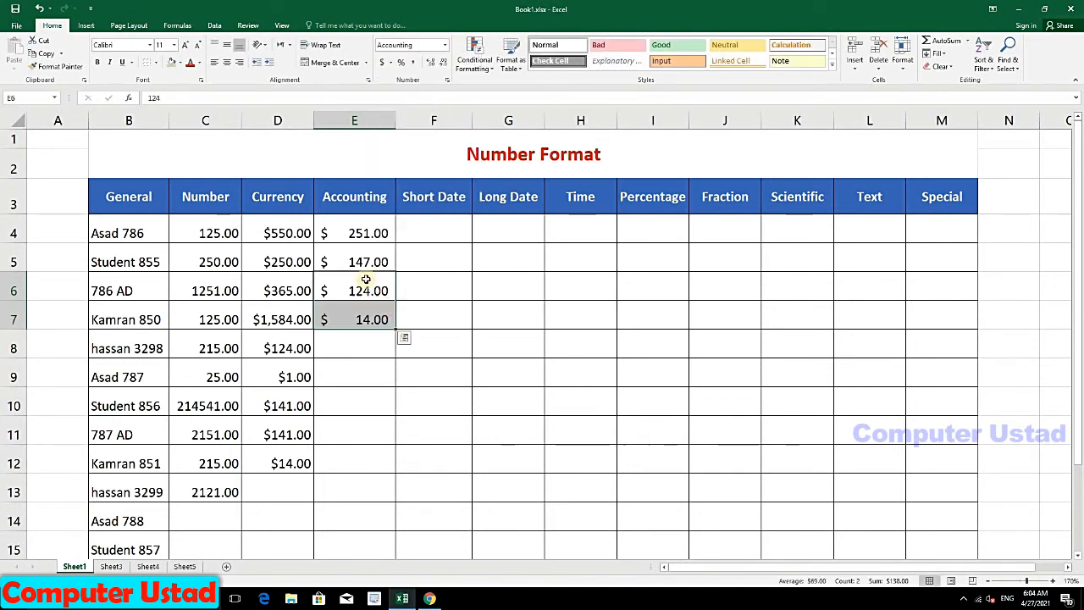
Step: Pre-format E8:E15 as Accounting and enter 14, 14 and 11 in E8:E10
click(363, 349)
drag(363, 350, 370, 555)
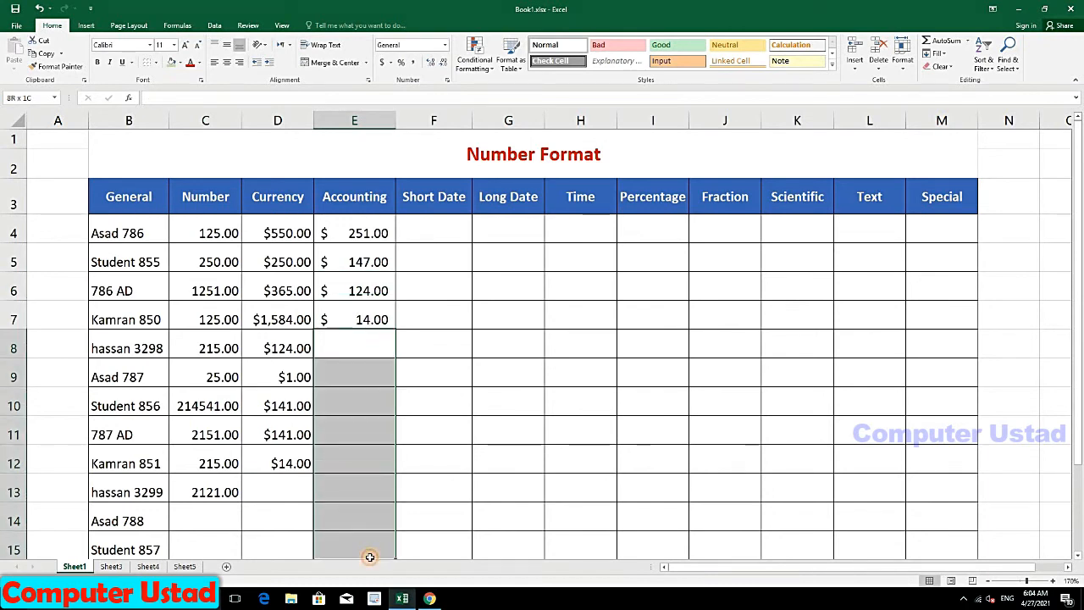
click(448, 47)
click(435, 148)
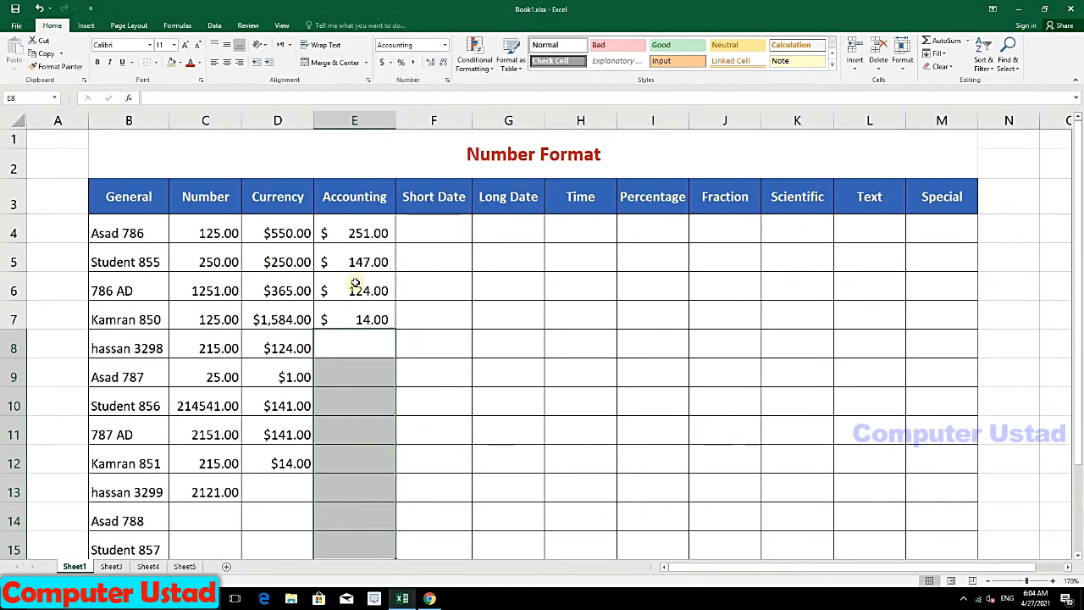
click(347, 347)
text(14)
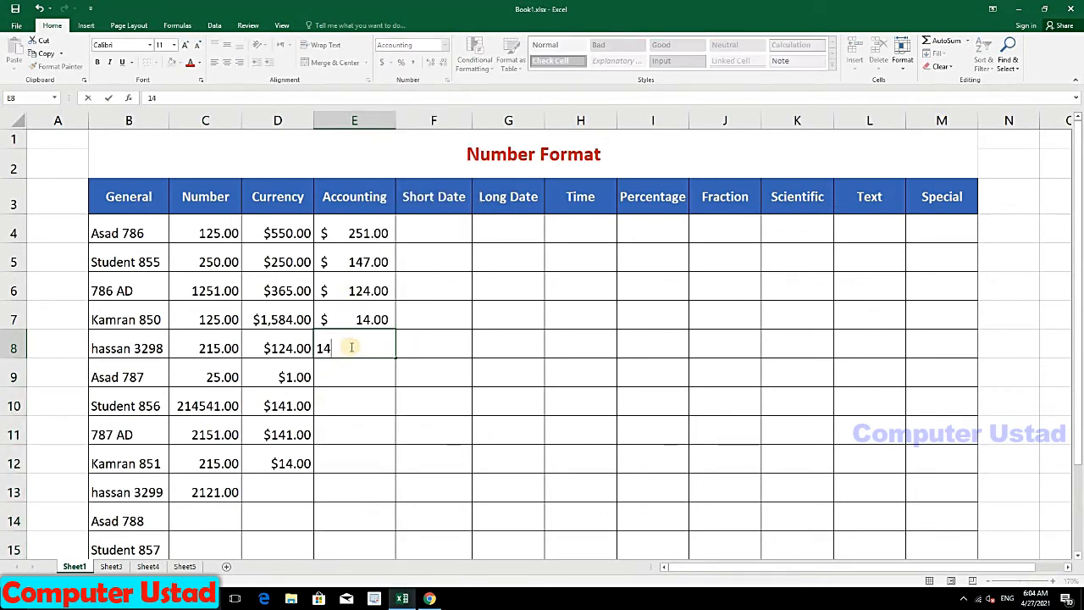
key(Return)
text(14)
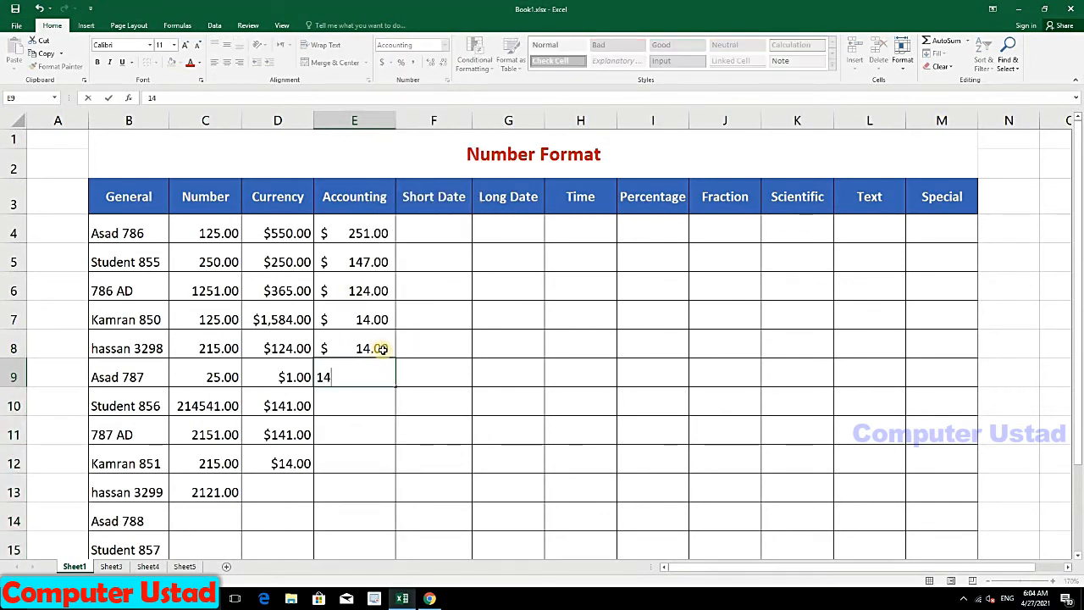
key(Return)
text(11)
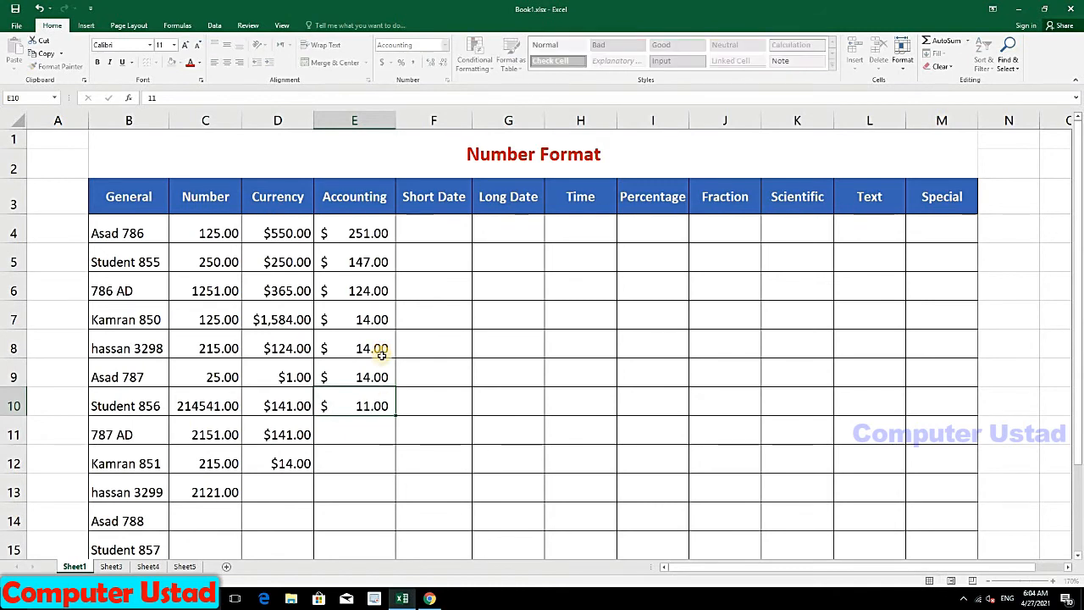
key(Return)
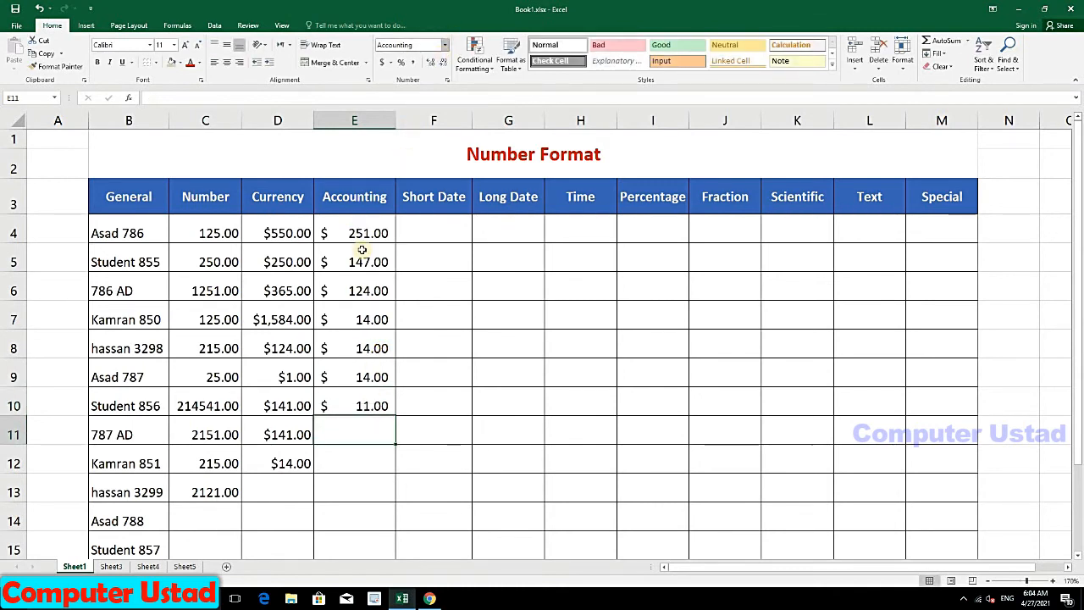
Step: Select the Currency column and inspect the stored values in D4:D6 and E4:E8
click(280, 208)
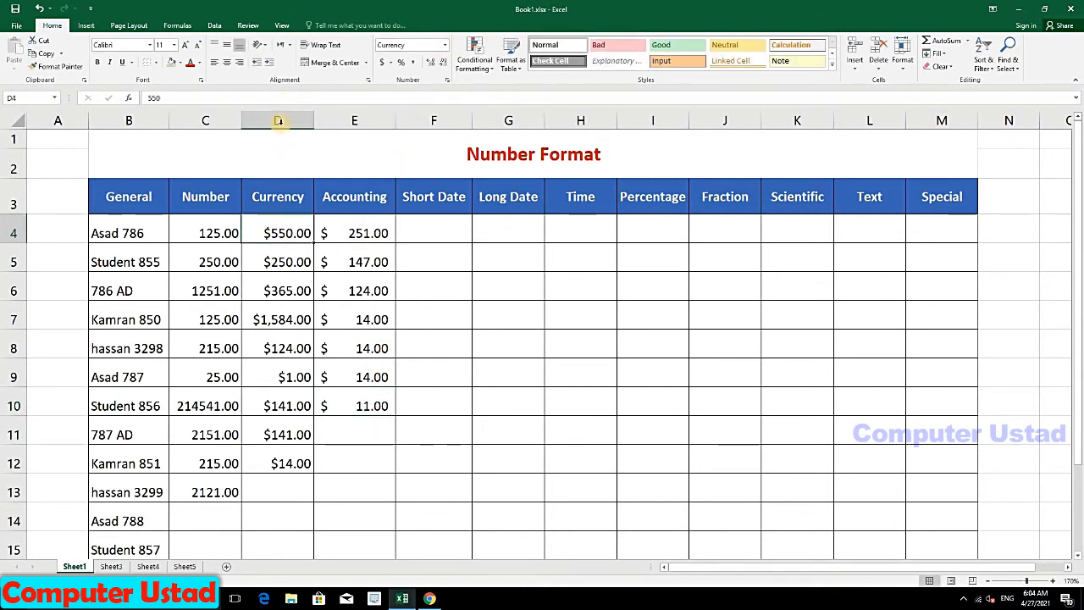
key(ctrl+space)
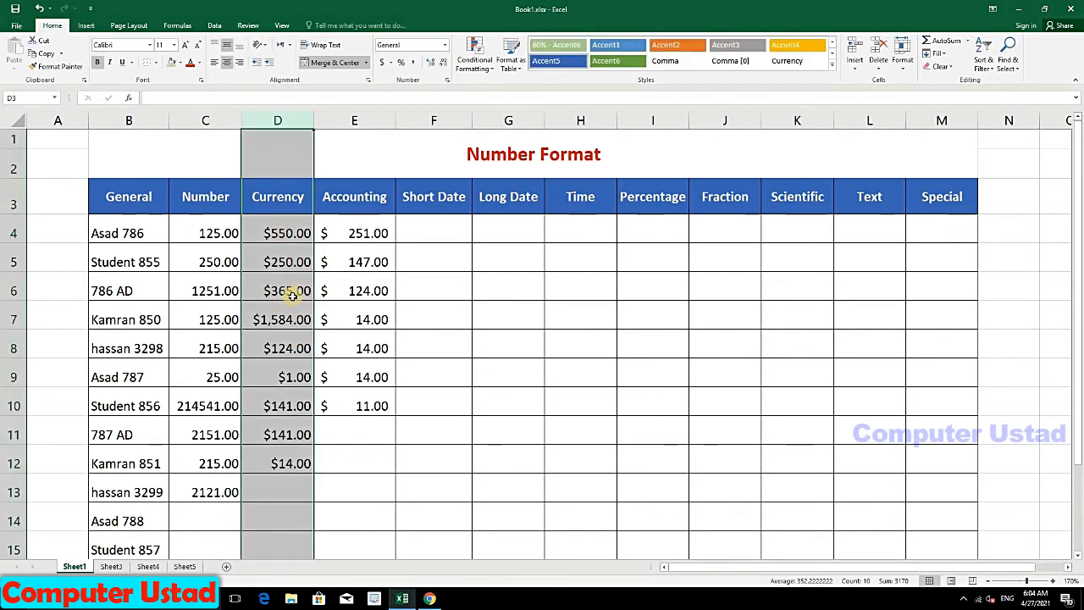
click(273, 240)
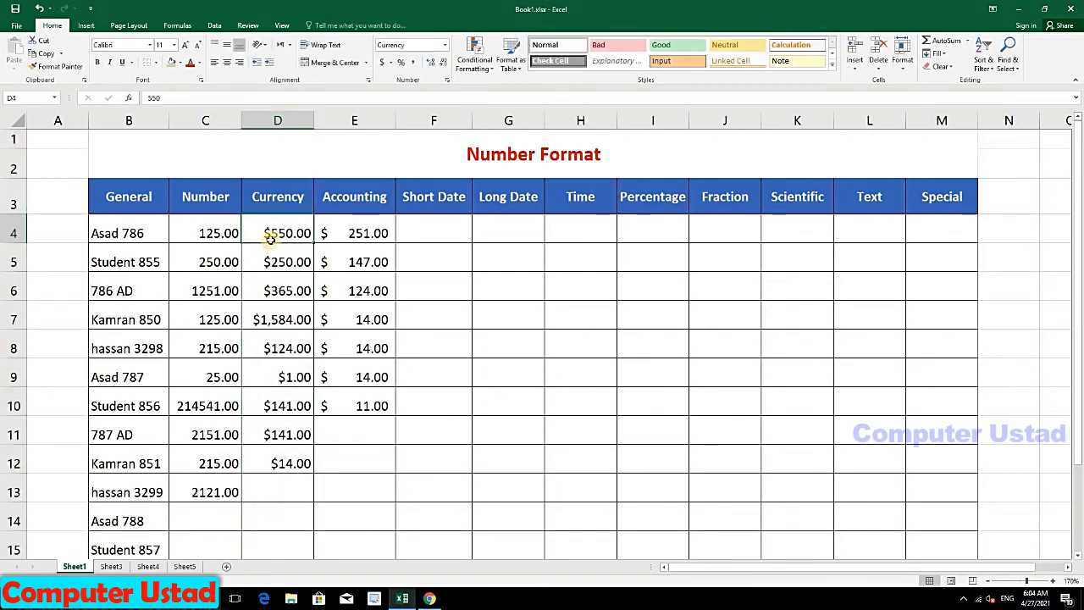
click(274, 265)
click(268, 296)
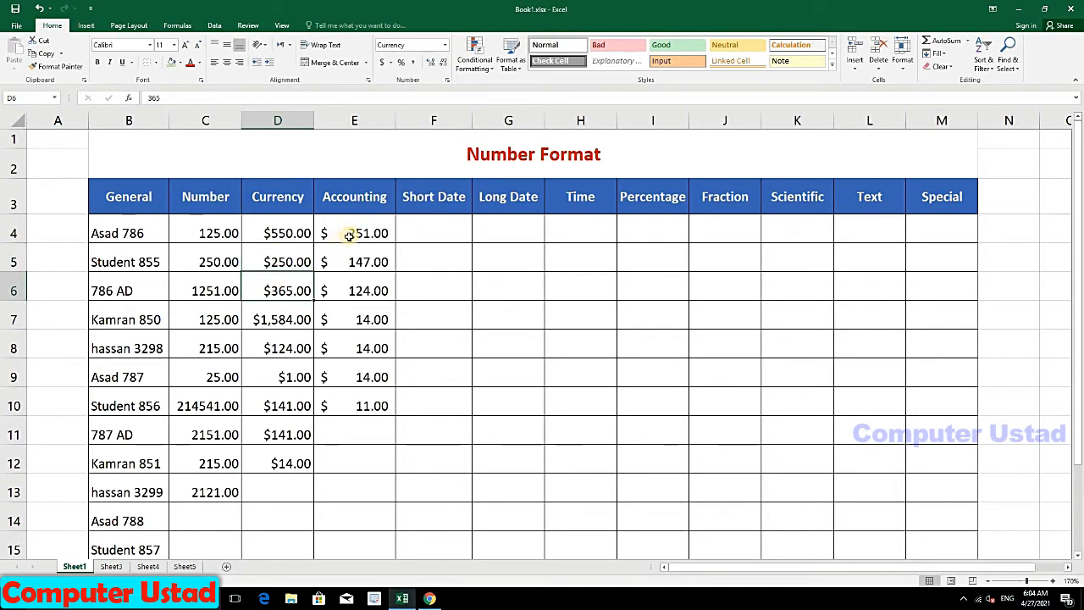
click(349, 238)
click(358, 262)
click(349, 288)
click(339, 350)
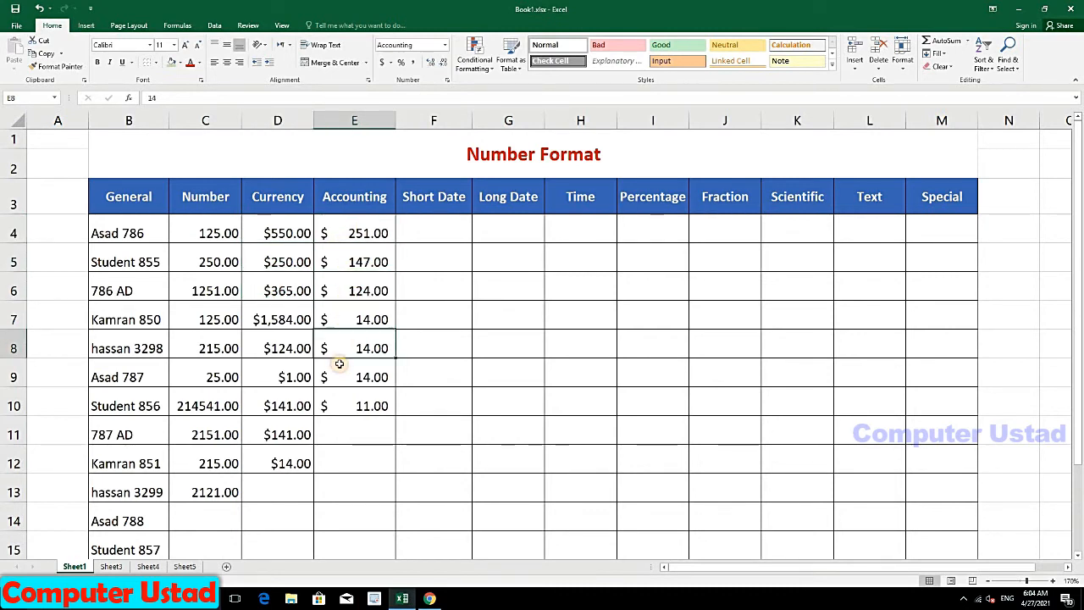
Step: Format E9 as Accounting with the € Euro symbol and 4 decimal places
click(338, 365)
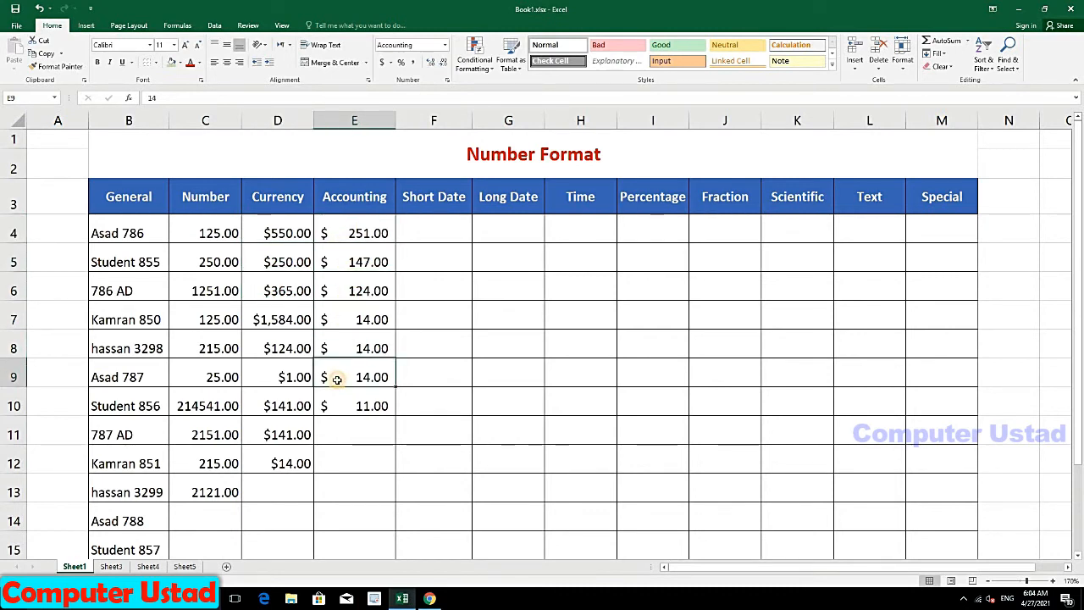
click(446, 44)
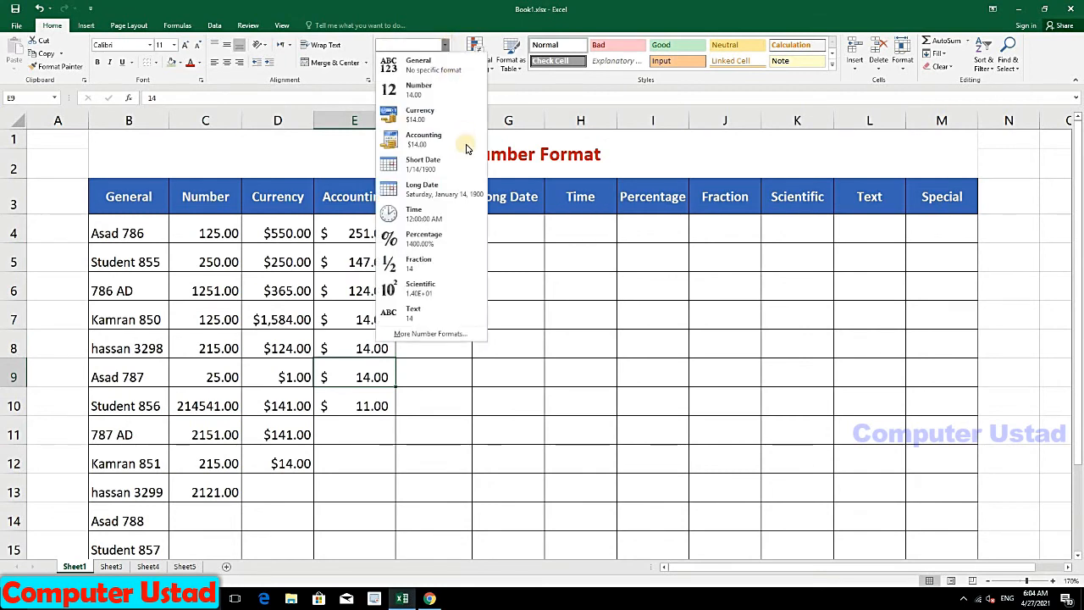
click(415, 335)
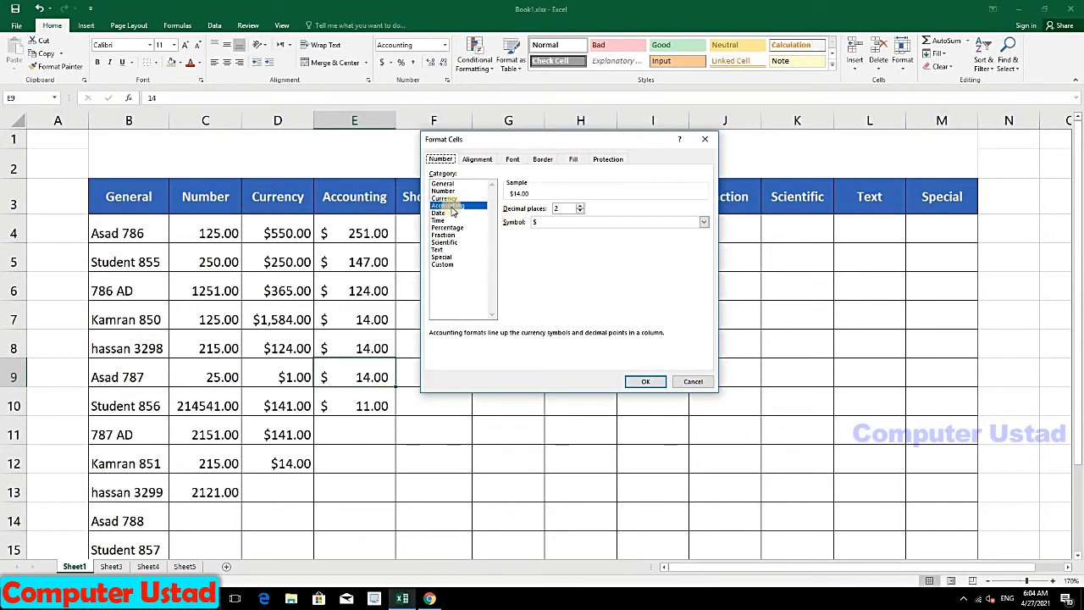
click(703, 222)
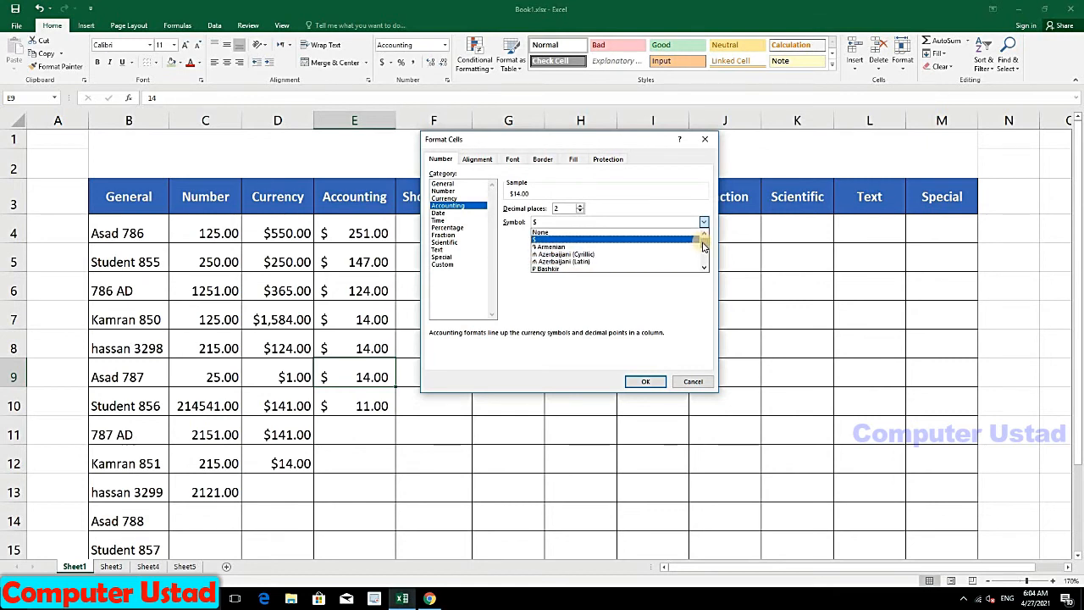
drag(703, 243, 703, 247)
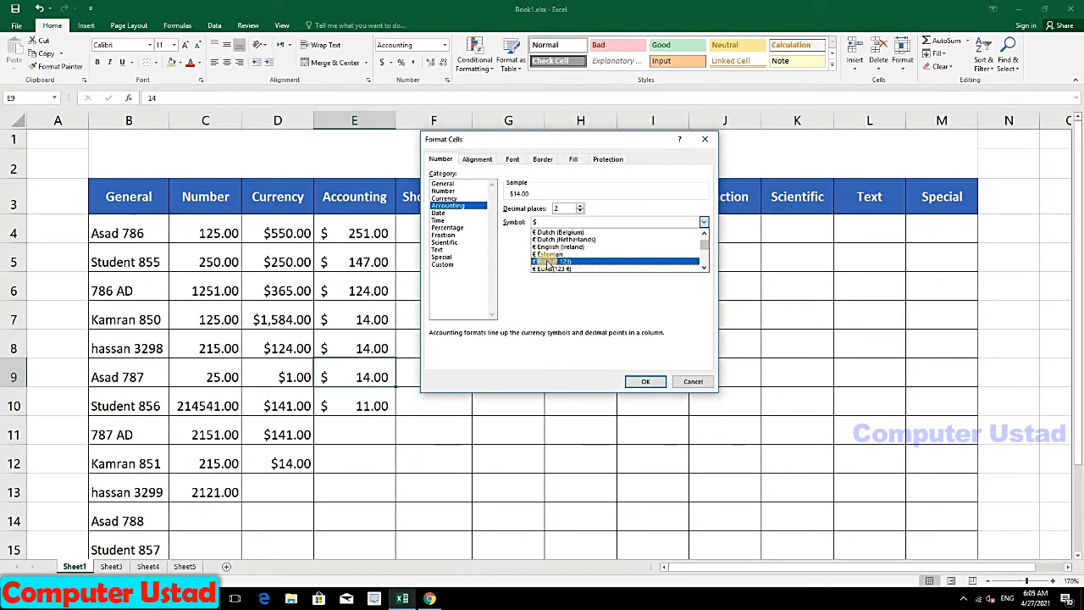
click(547, 264)
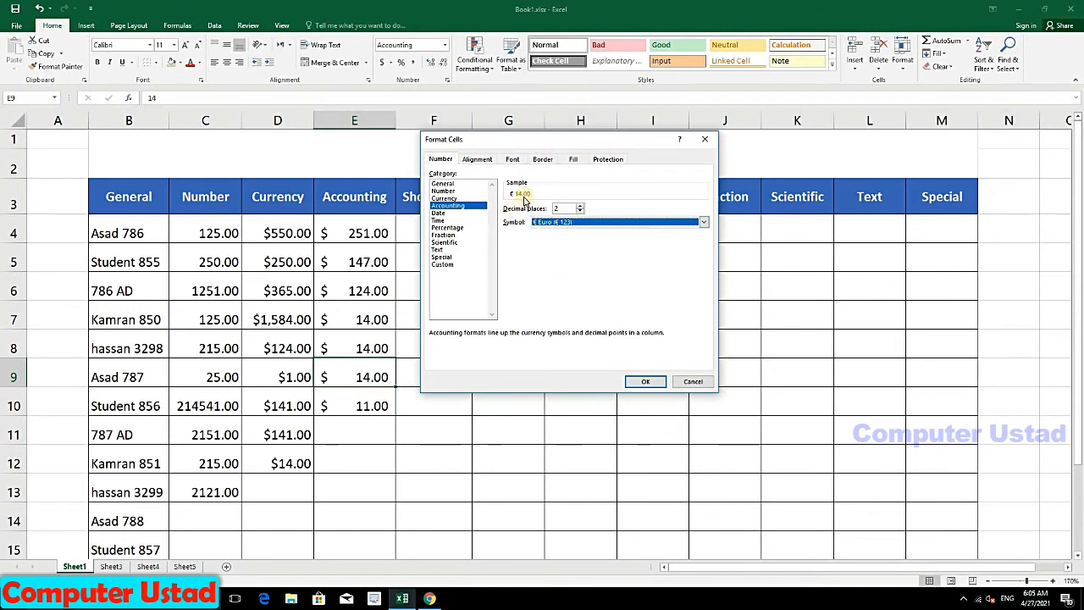
click(580, 206)
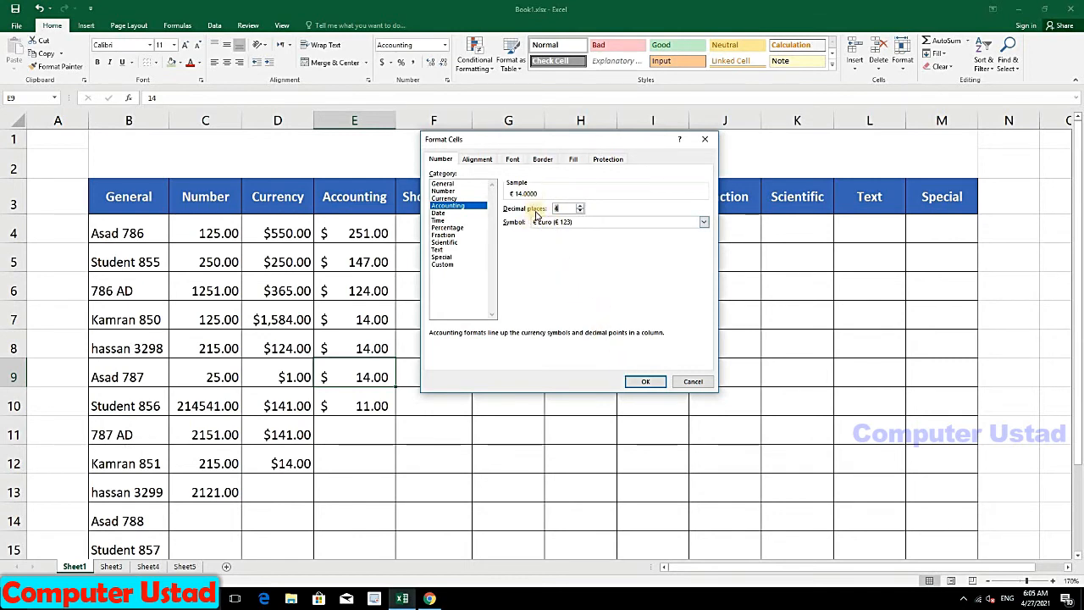
click(629, 381)
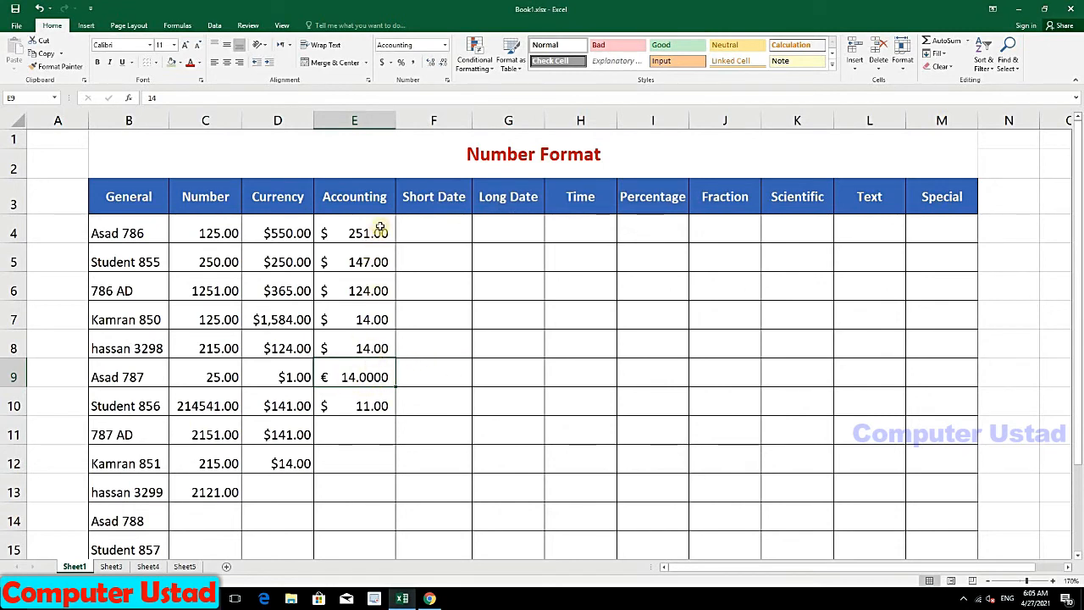
Step: Format E4:E10 as Accounting with 4 decimal places and the ₽ Russian ruble symbol
drag(380, 228, 378, 405)
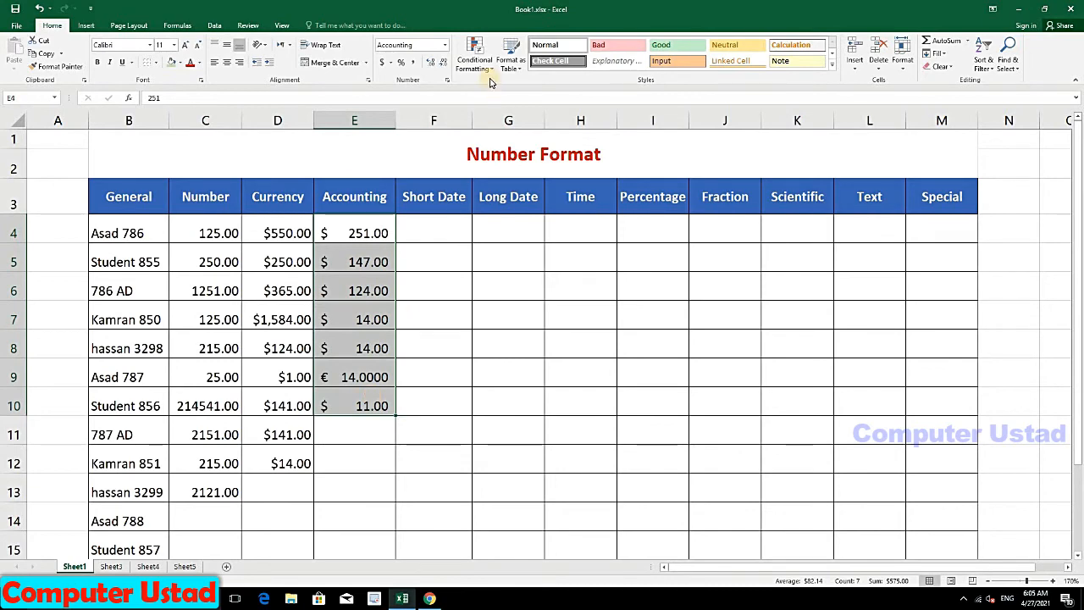
click(445, 46)
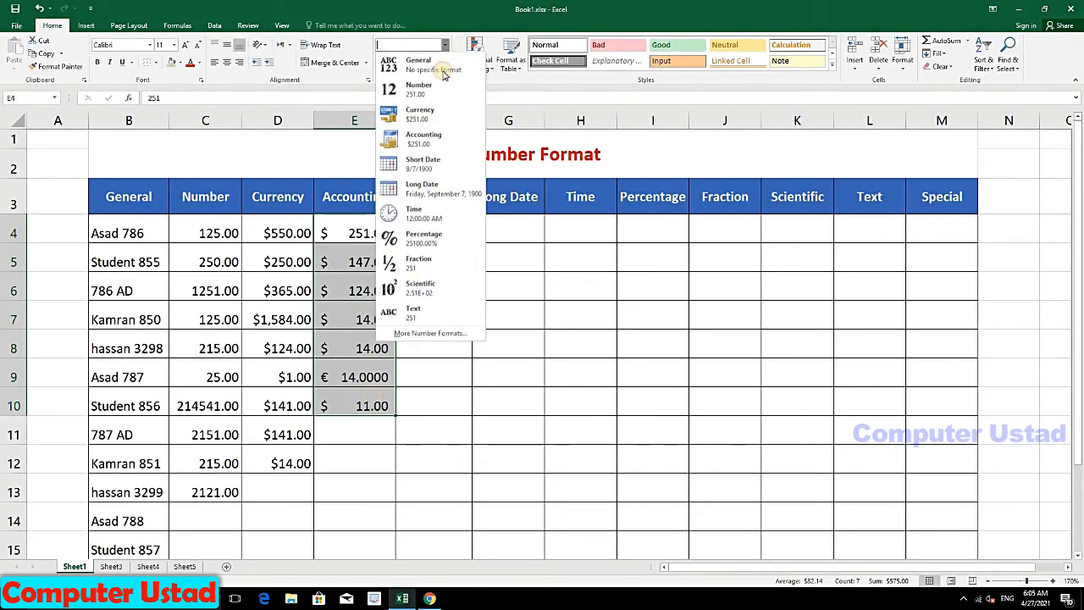
click(415, 333)
click(449, 206)
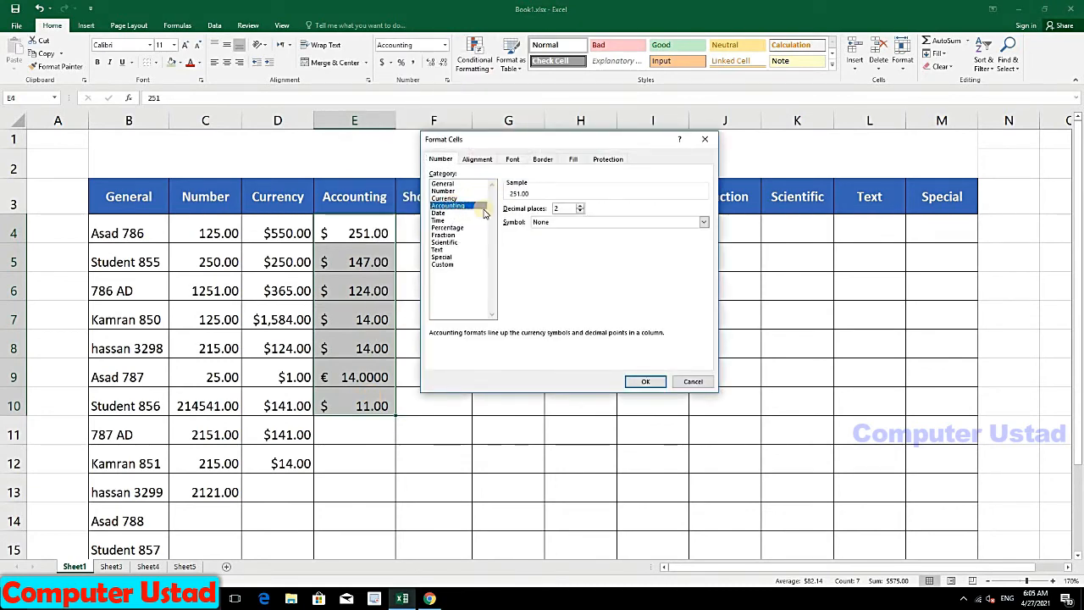
click(581, 206)
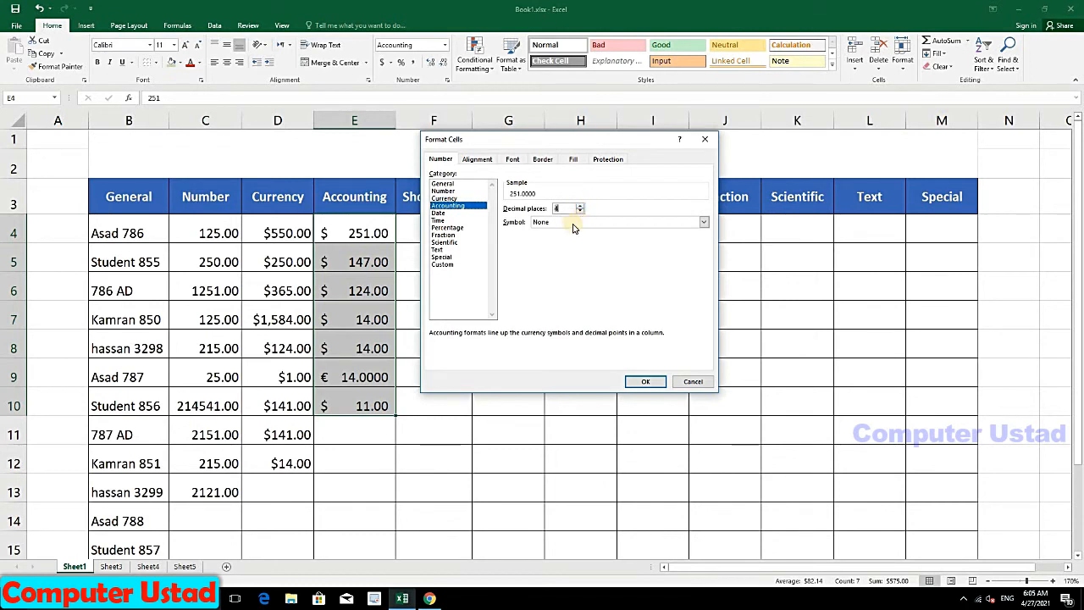
click(572, 223)
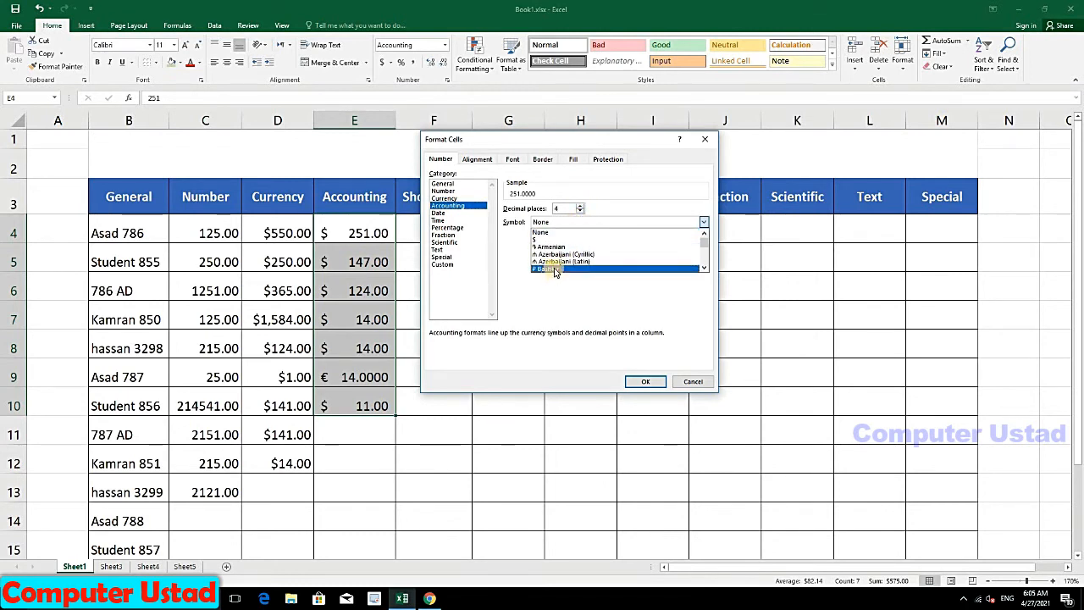
scroll(555, 269, down, 2)
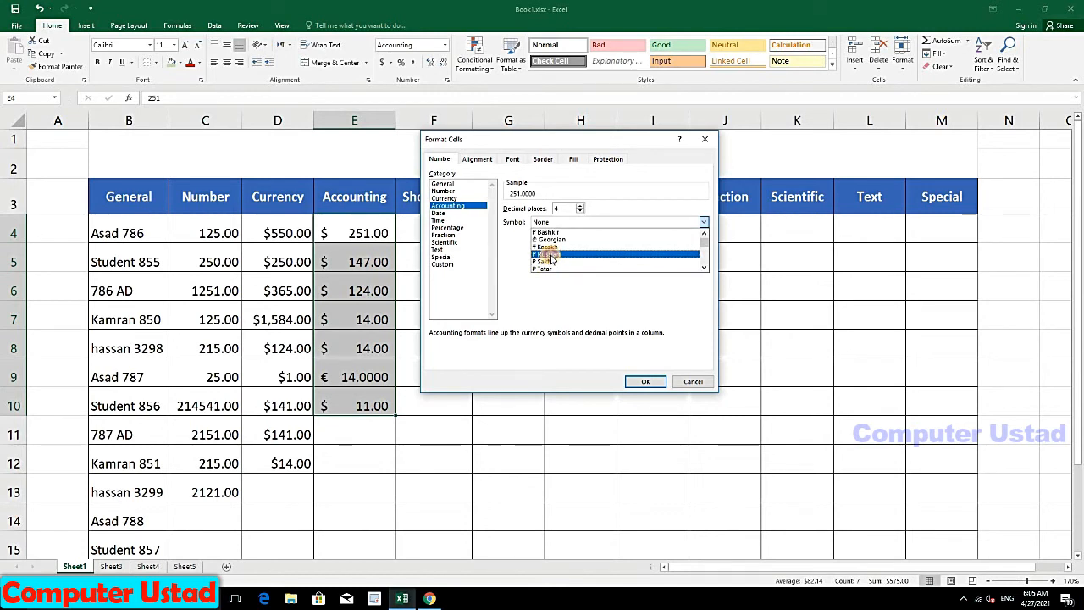
click(550, 255)
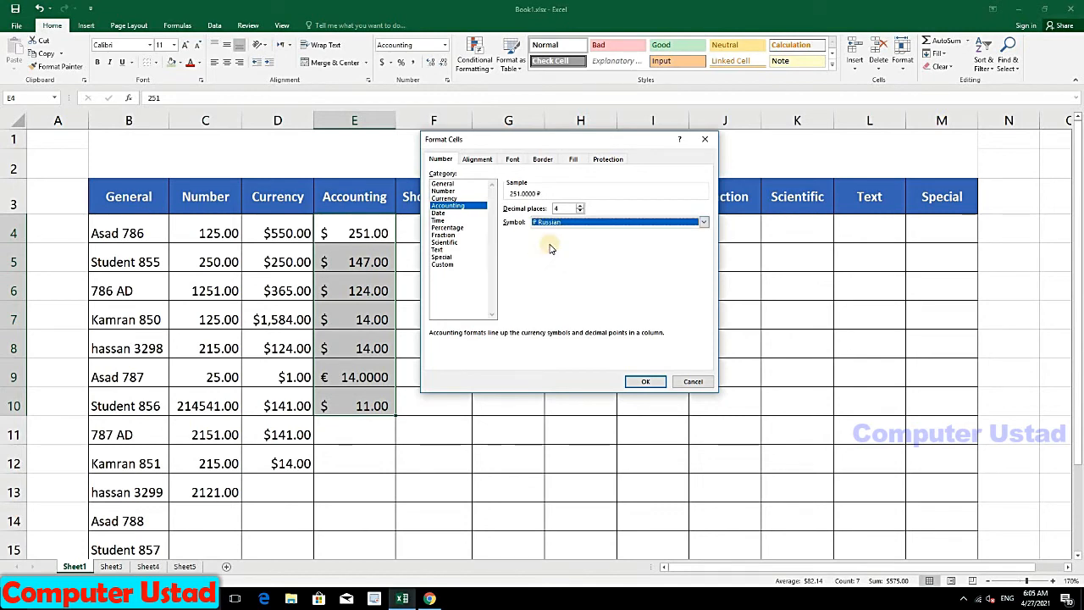
click(645, 382)
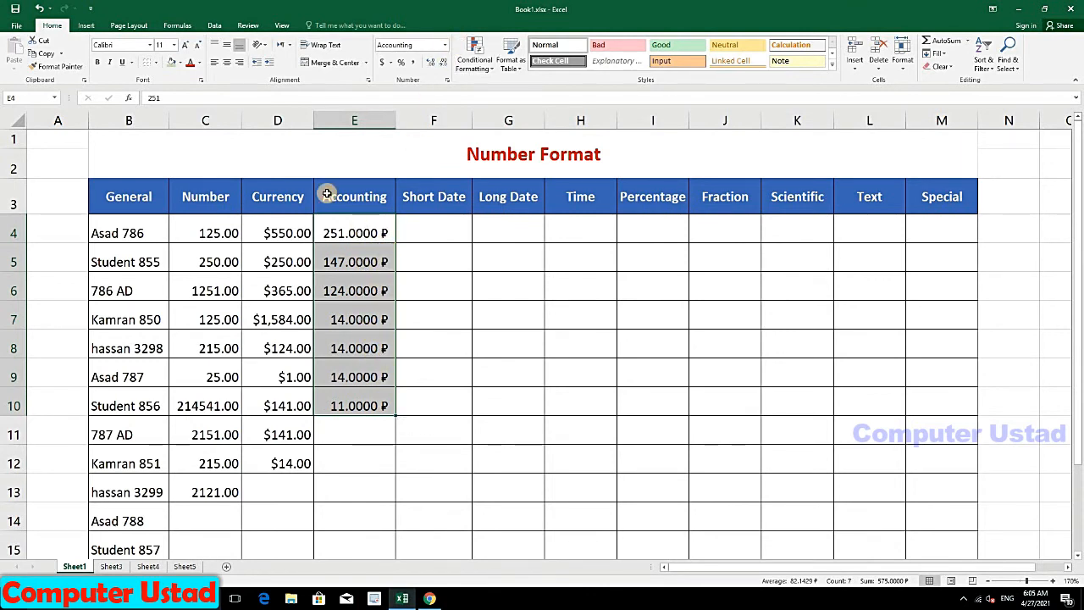
drag(290, 228, 287, 461)
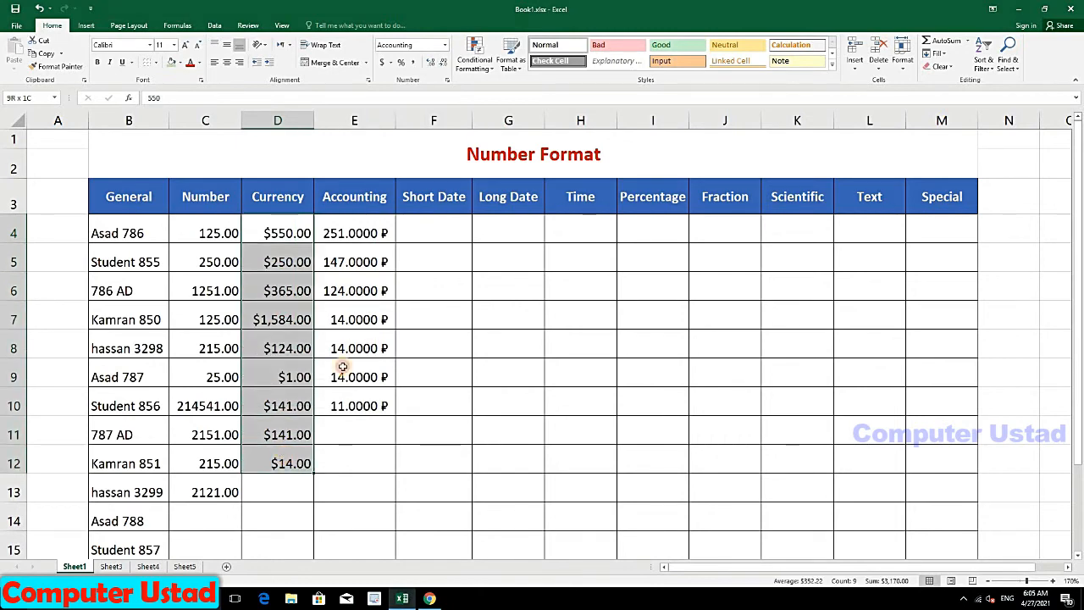
Step: Set the Currency amounts in D4:D12 to three decimal places, e.g. $550.000
click(444, 44)
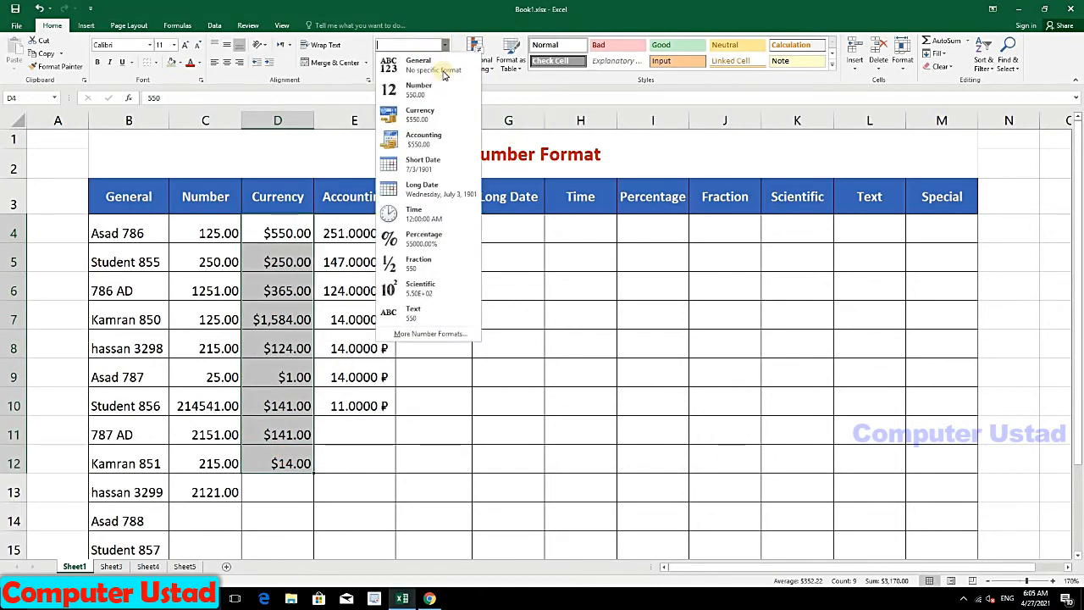
click(423, 333)
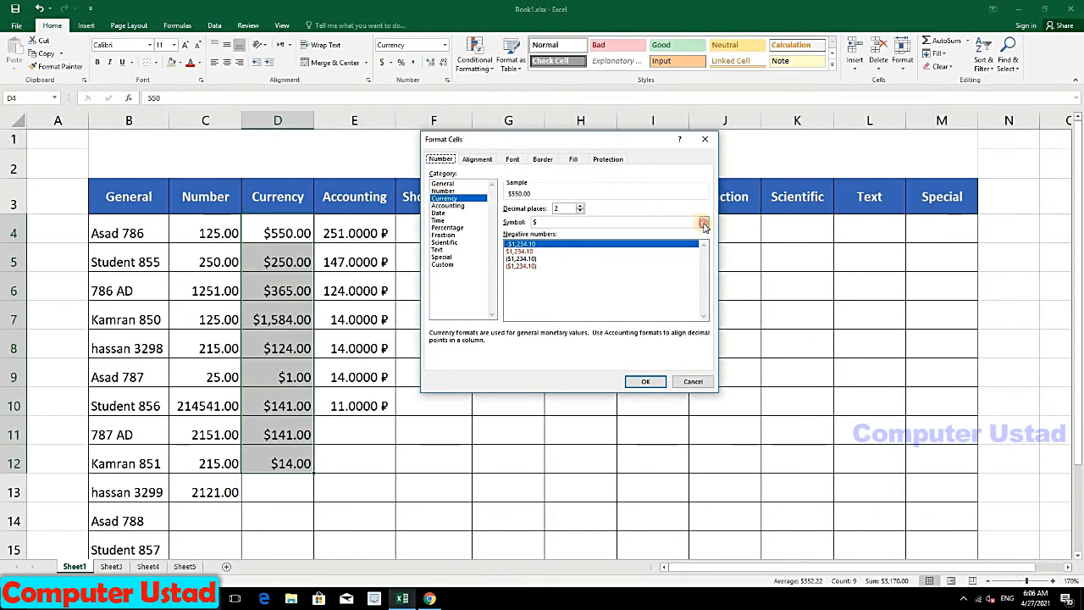
click(703, 224)
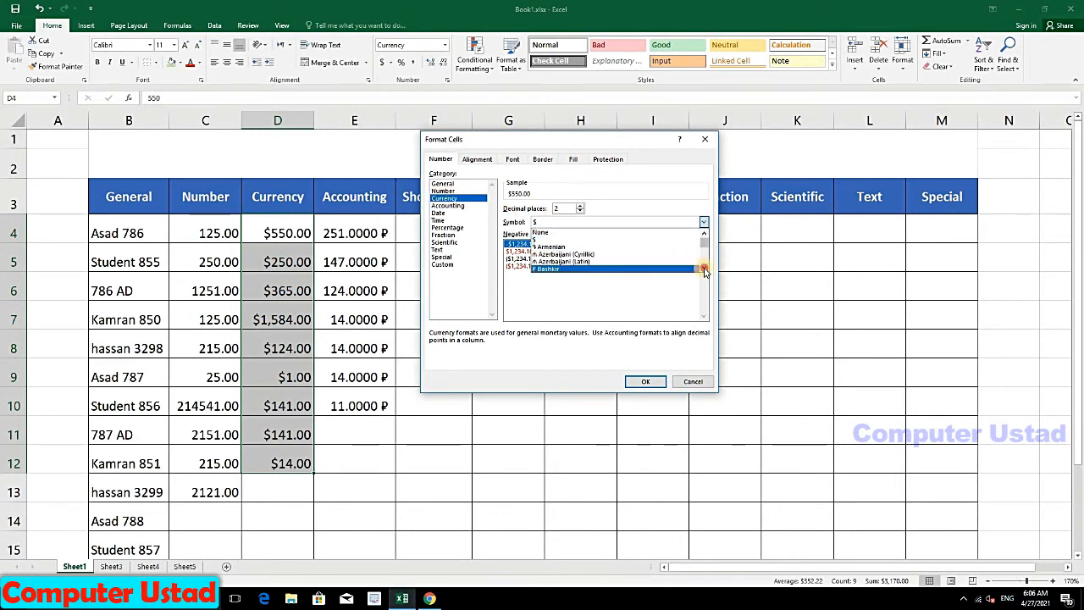
click(703, 269)
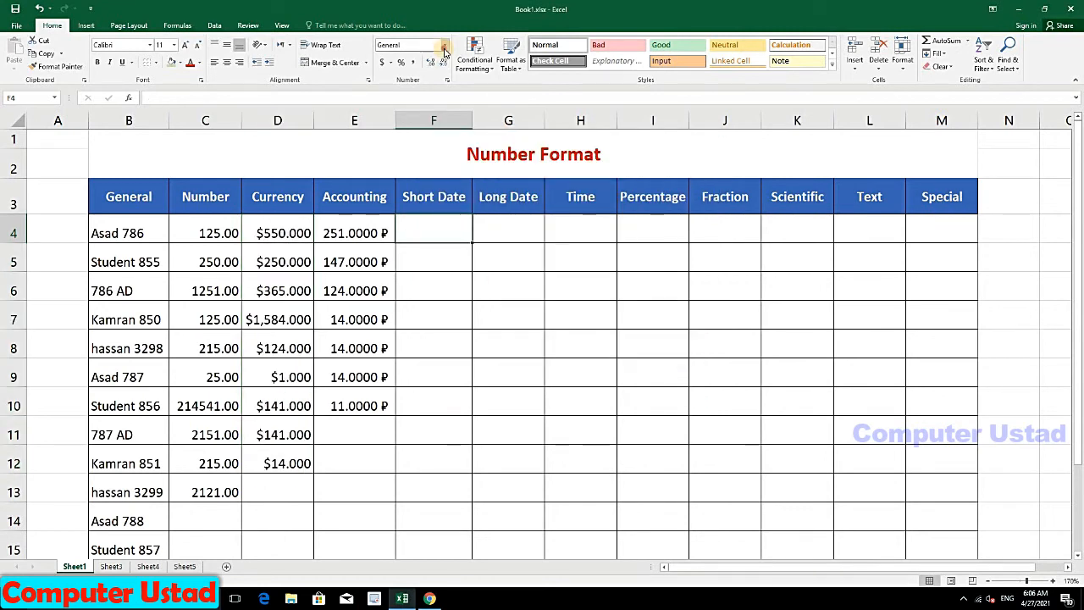
click(444, 47)
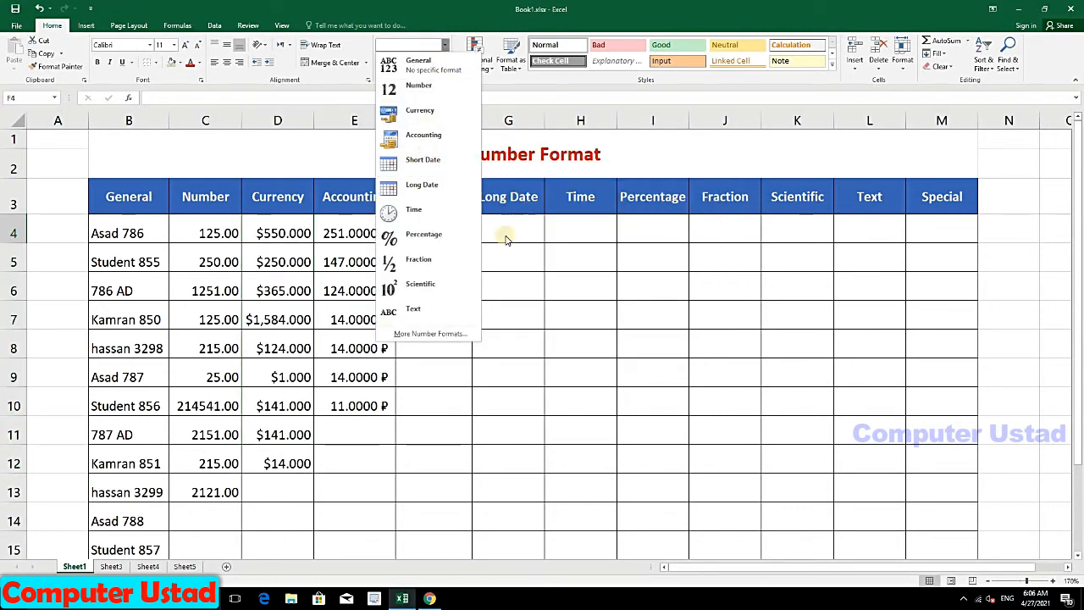
click(421, 243)
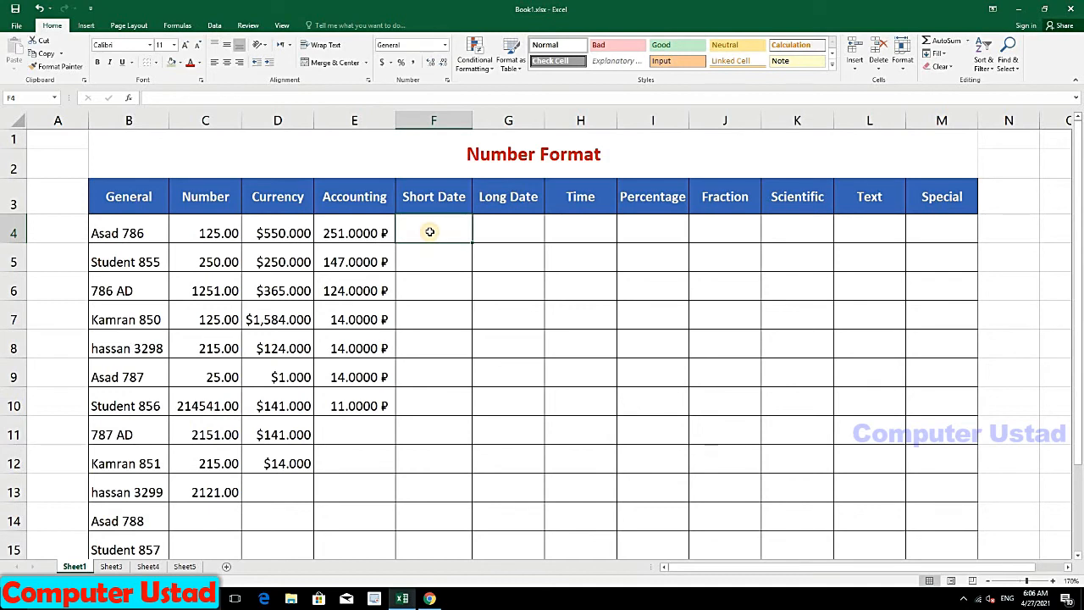
Step: Enter 4/4/2009 and 1/1/2007 as the first Short Date entries and extend them as a series
text(4/4/2009)
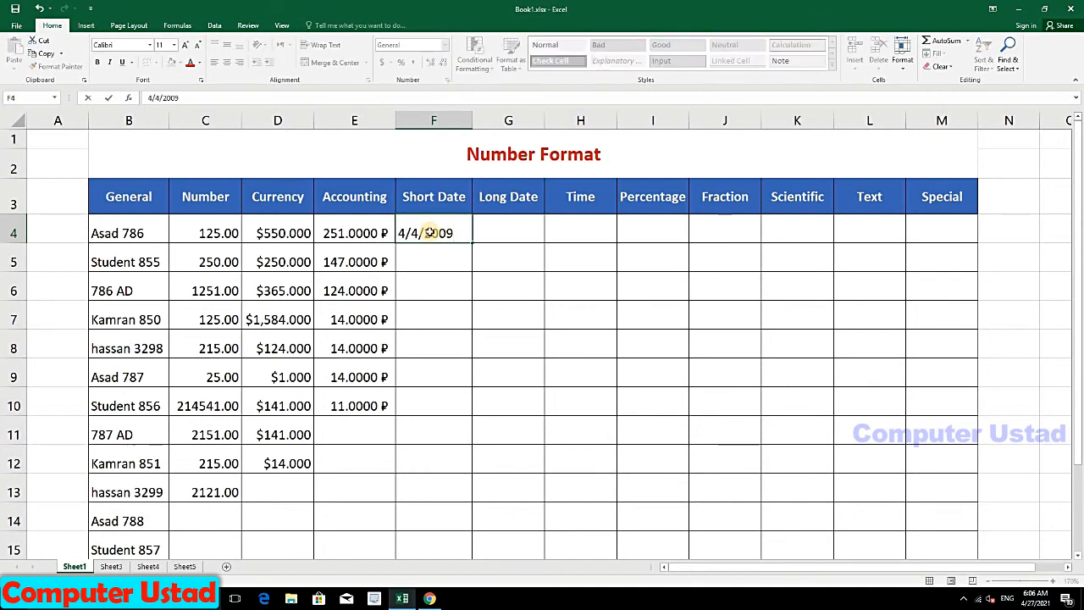
key(Return)
click(429, 232)
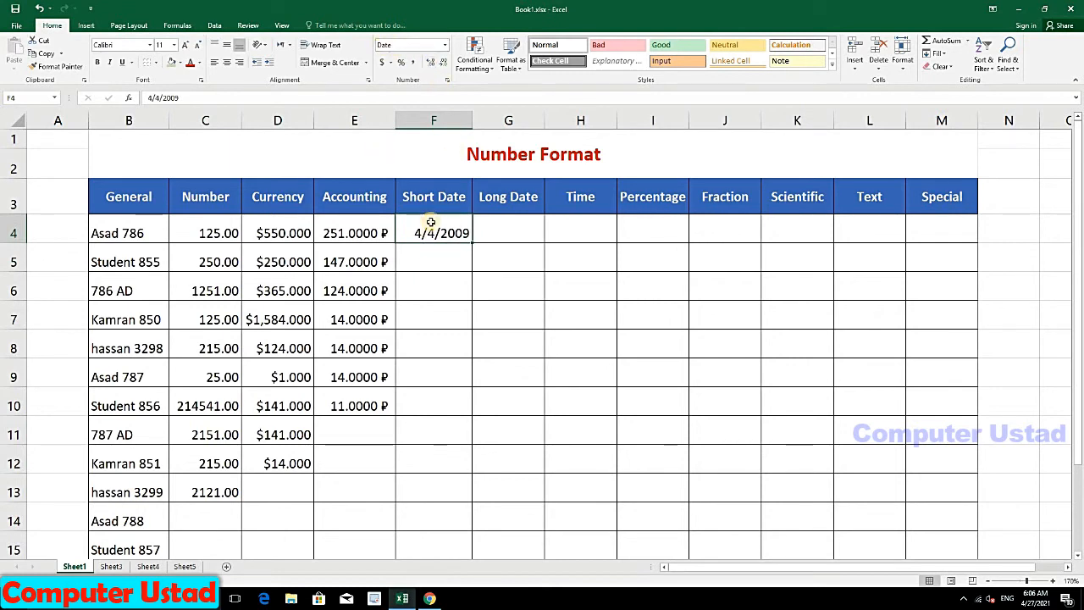
click(439, 261)
text(1/1/2007)
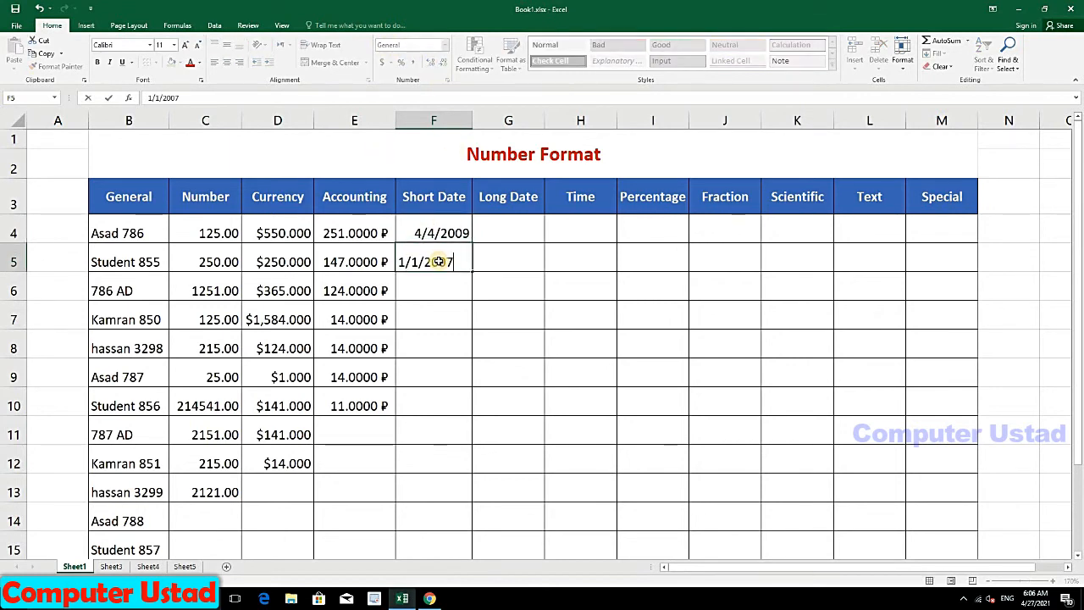
key(Return)
click(439, 262)
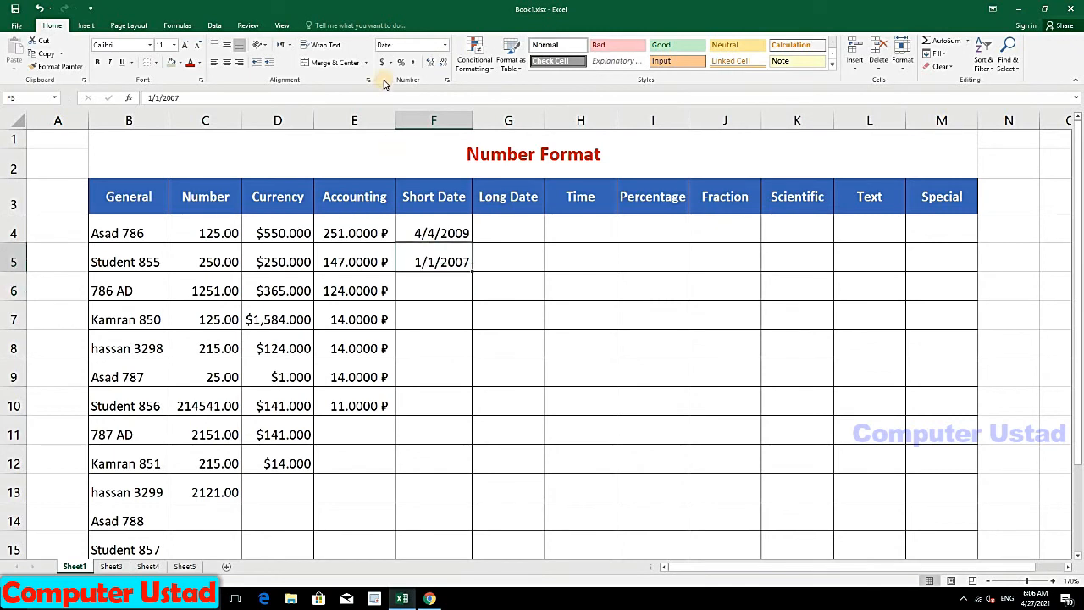
drag(450, 234, 475, 348)
click(440, 345)
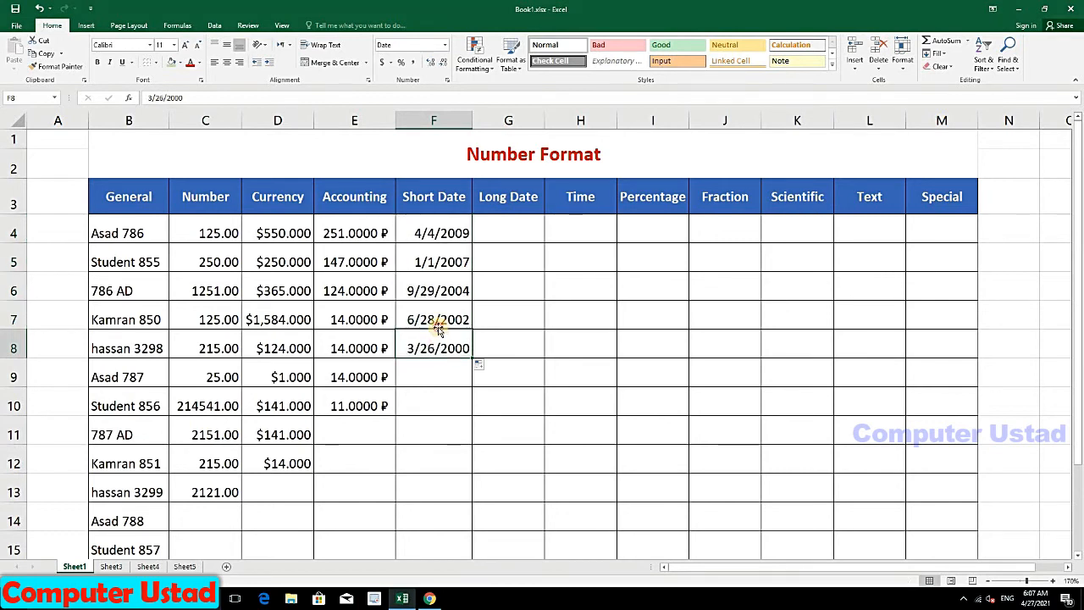
click(450, 291)
click(448, 263)
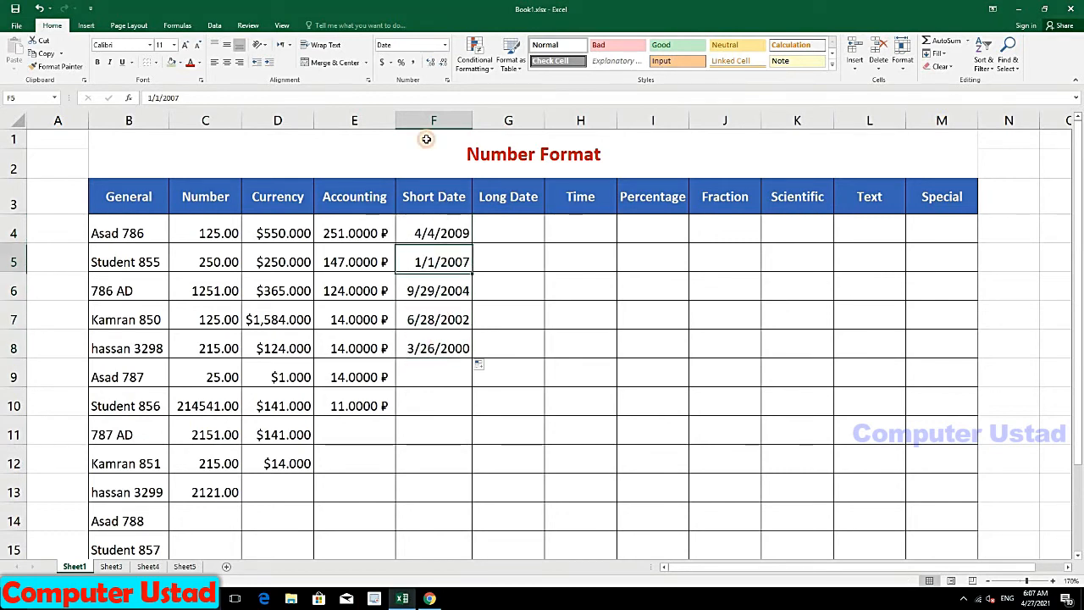
click(444, 44)
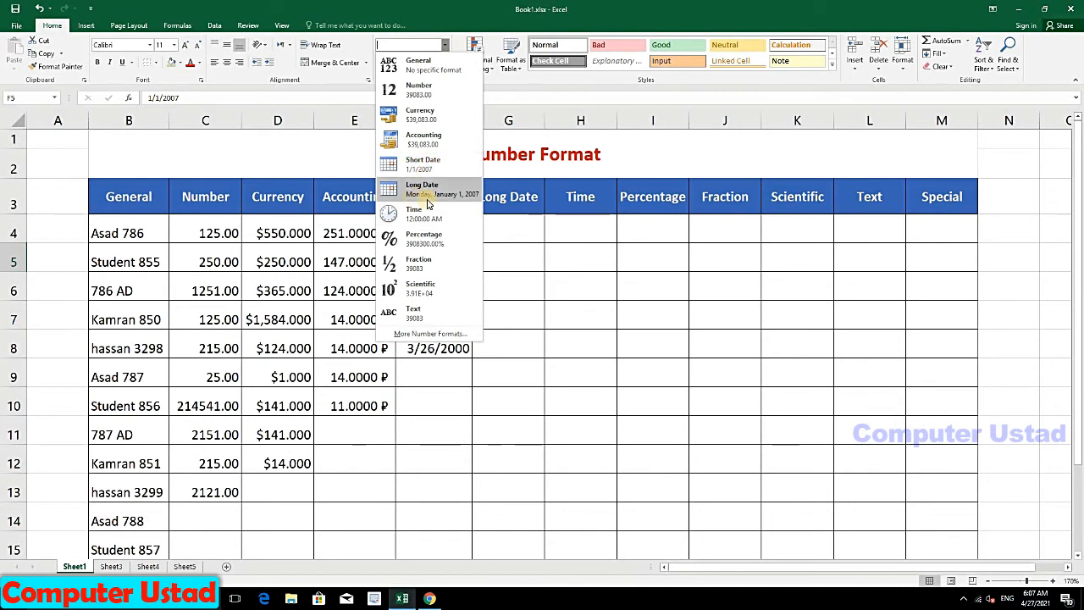
Step: Apply the Long Date number format to the five dates in F4:F8
click(494, 249)
drag(443, 233, 447, 345)
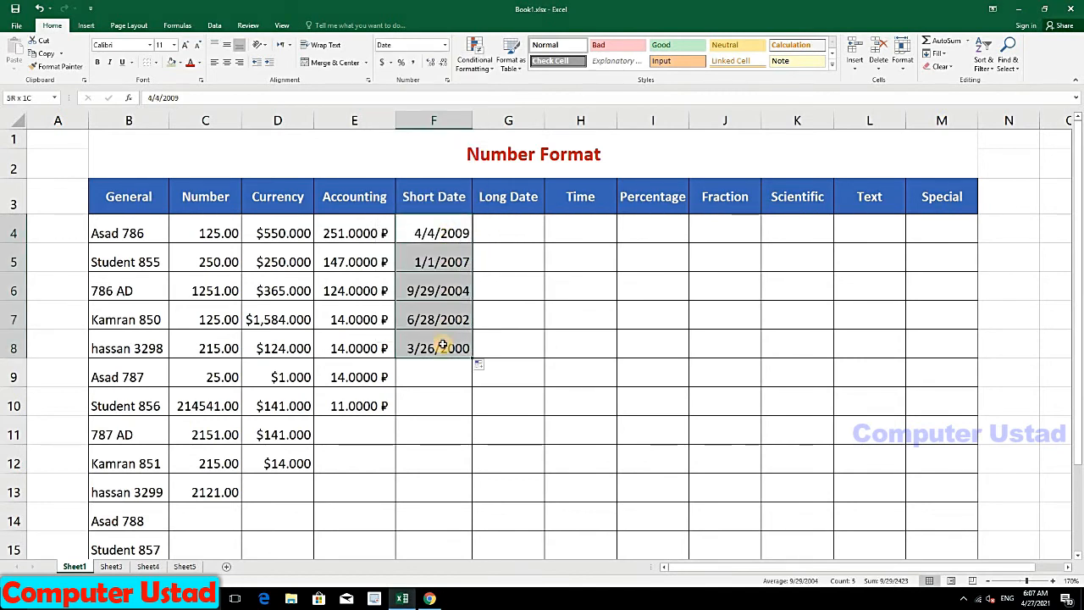
click(445, 45)
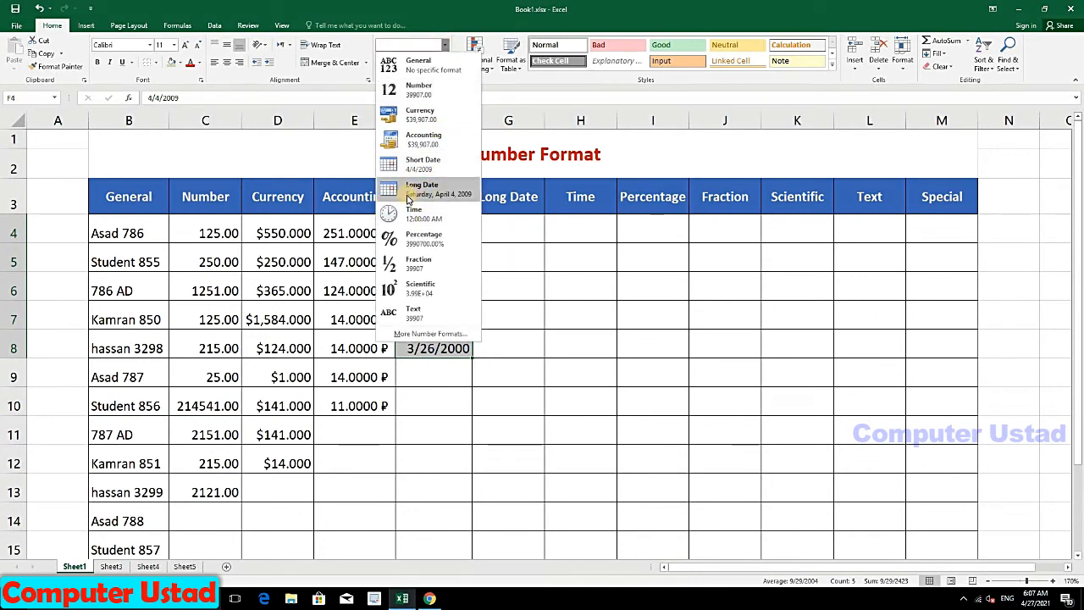
click(413, 198)
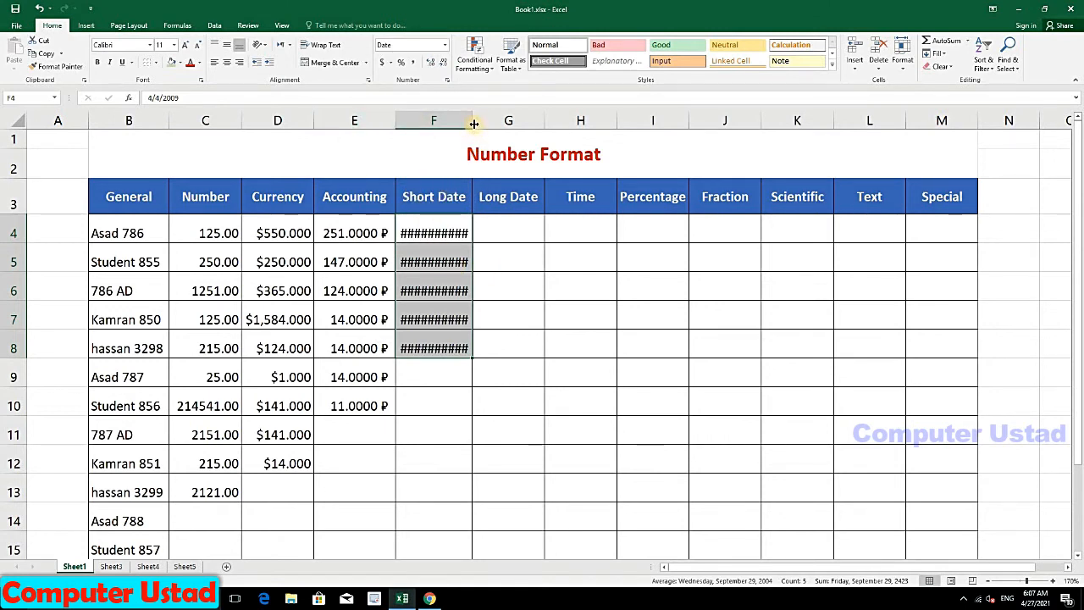
Step: Widen and AutoFit column F so every long date displays instead of hashes
drag(473, 124, 533, 120)
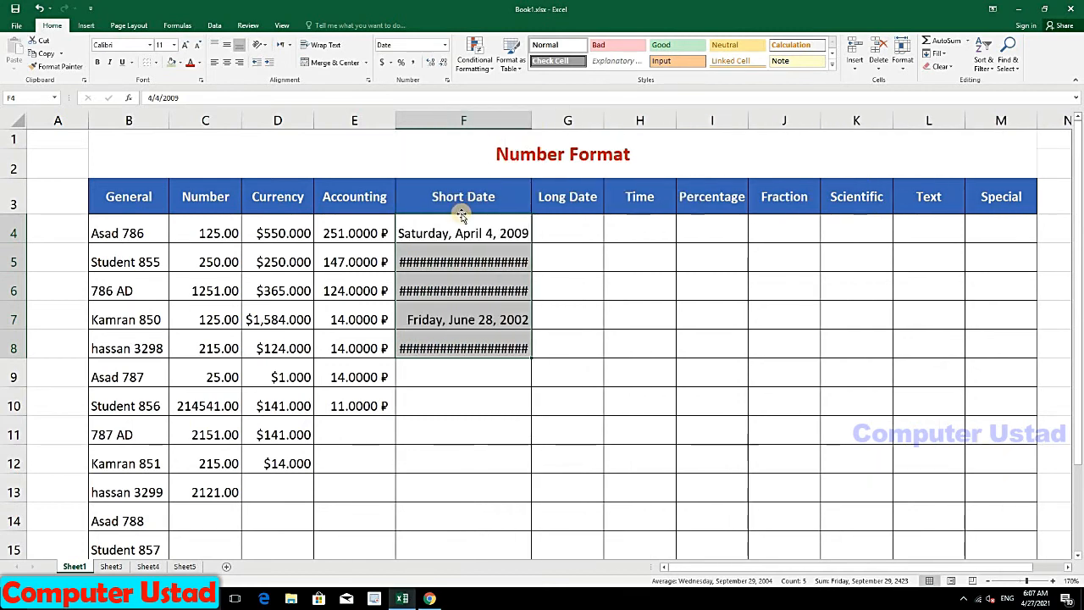
click(452, 257)
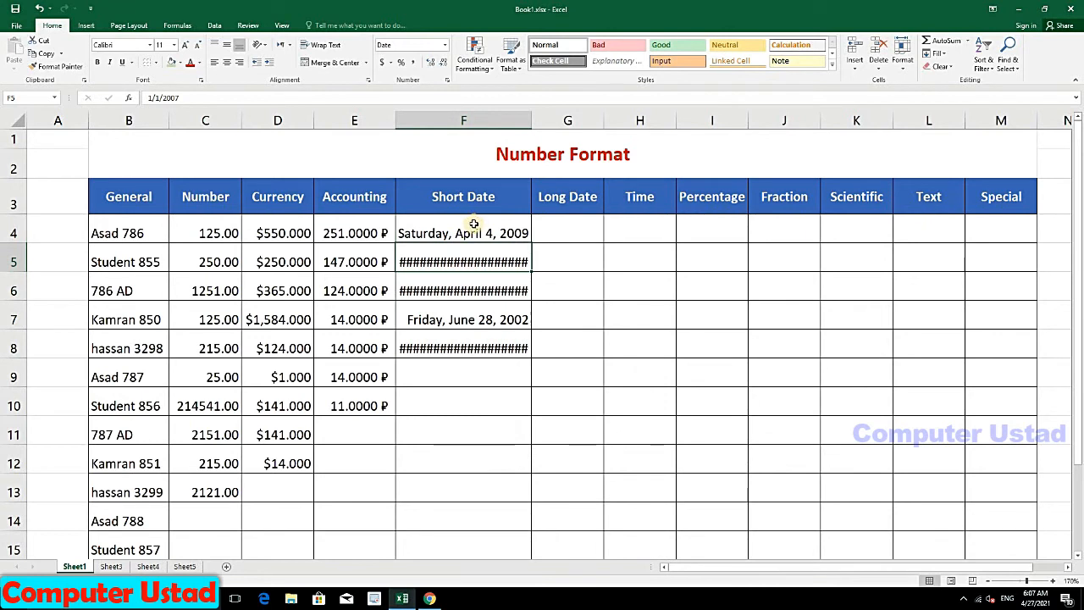
click(903, 60)
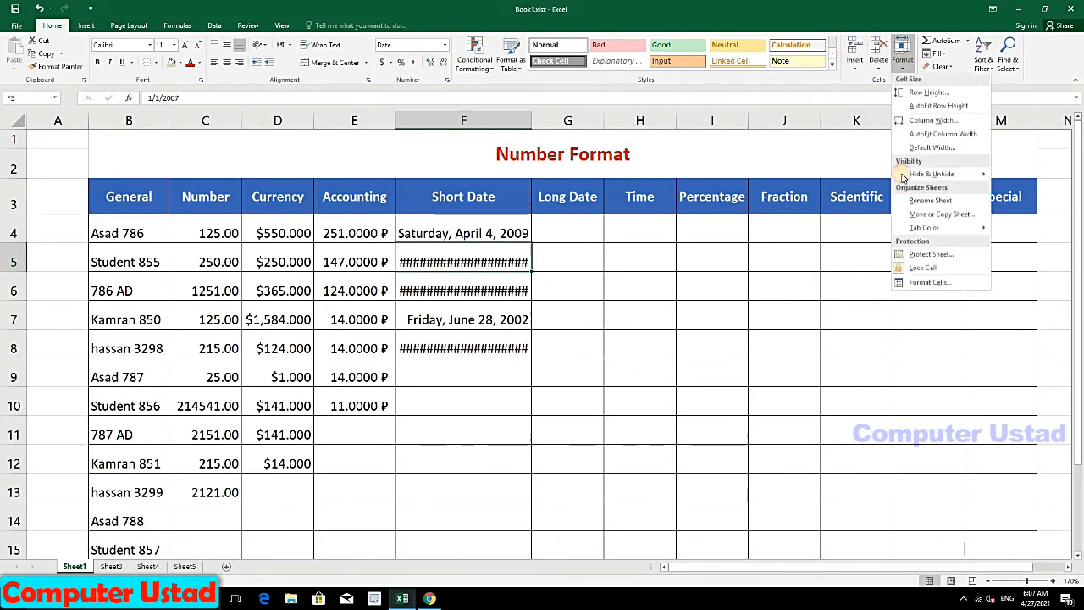
click(930, 136)
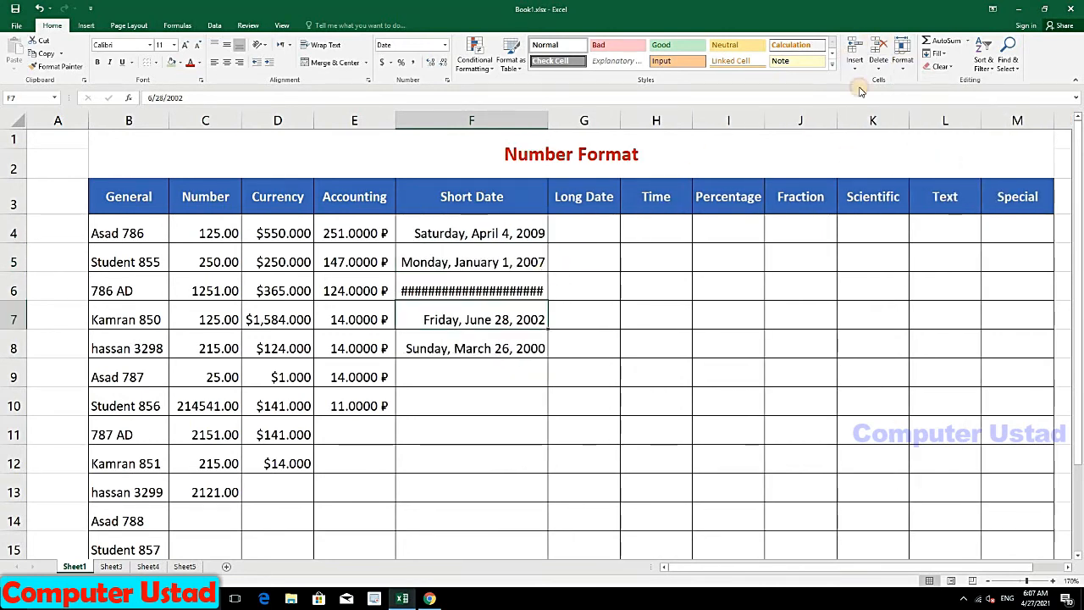
click(487, 281)
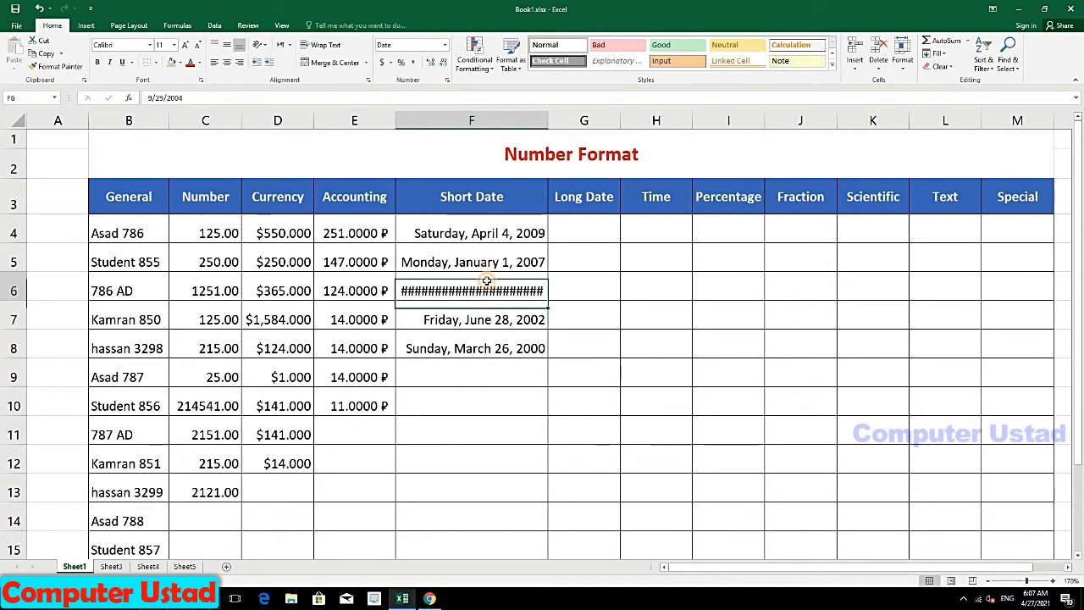
click(903, 60)
click(929, 137)
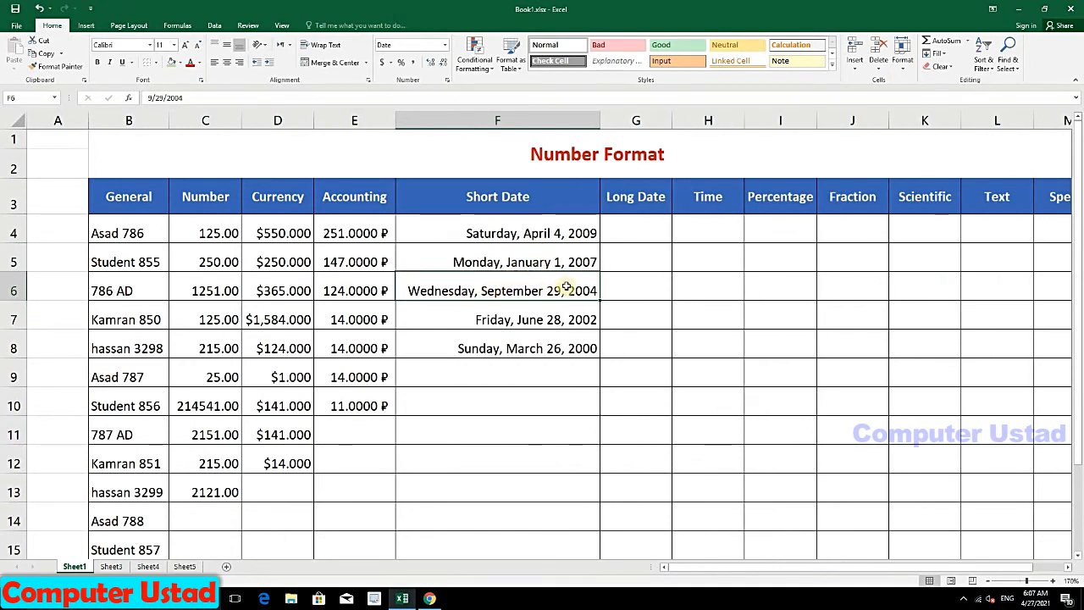
drag(560, 232, 550, 348)
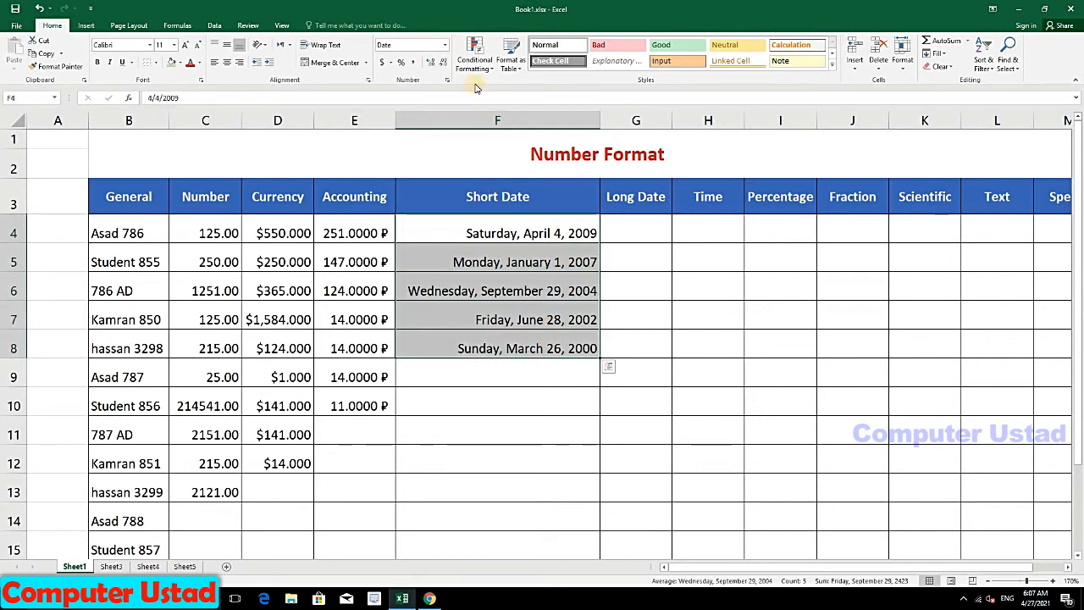
Step: Revert the dates to Short Date, then apply the 4-Apr-09 date layout in Format Cells
click(444, 46)
click(420, 167)
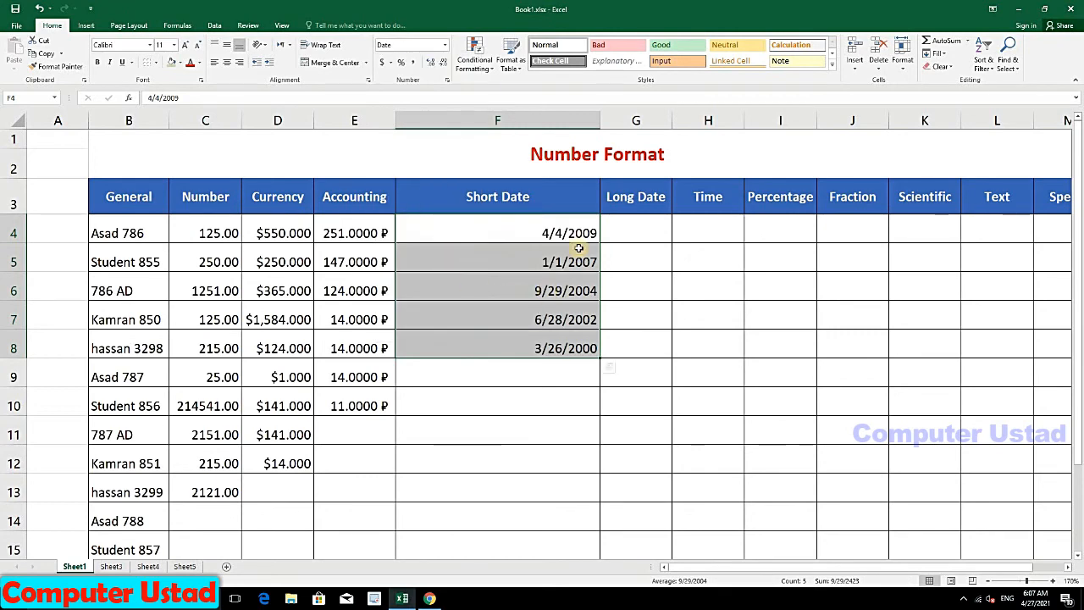
click(445, 46)
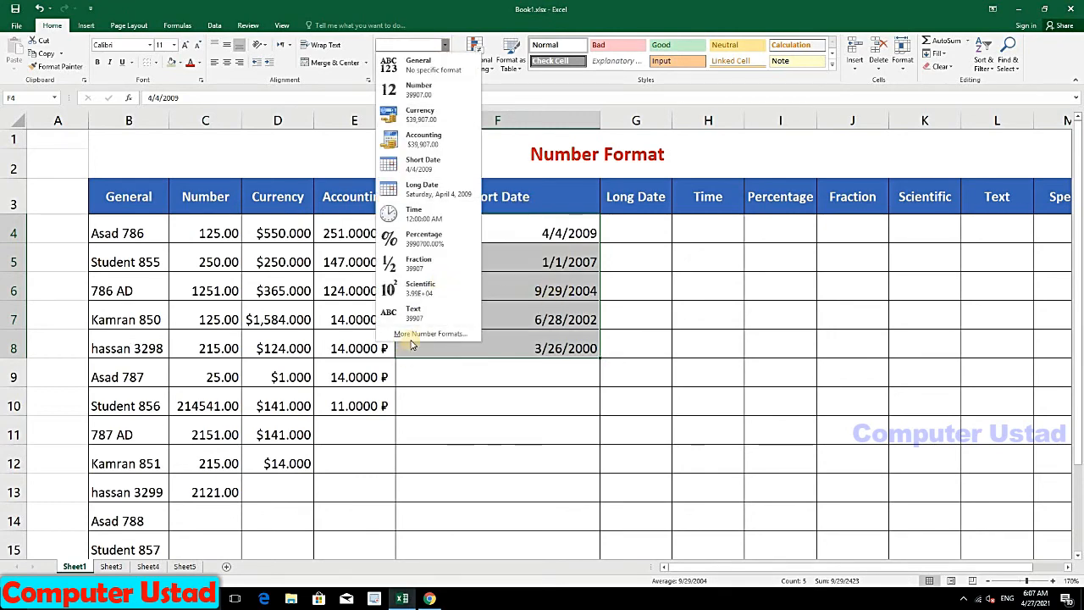
click(419, 334)
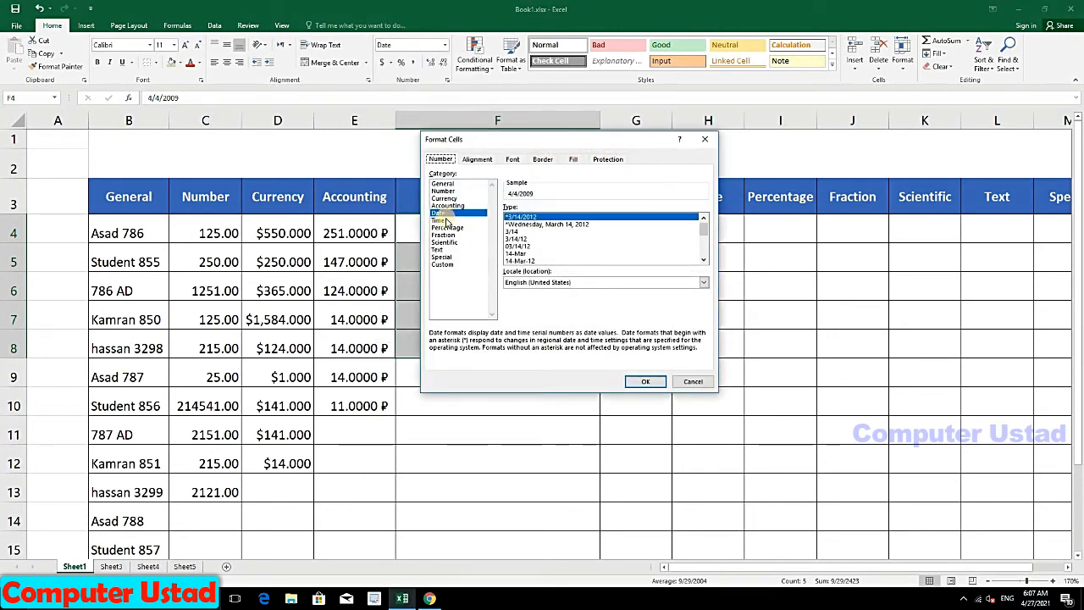
click(440, 221)
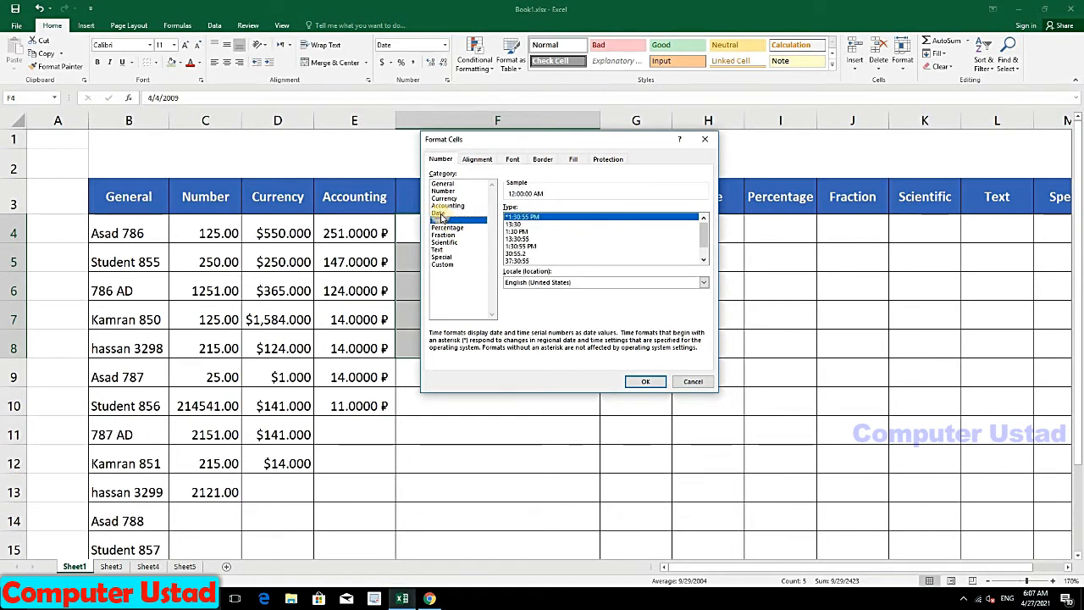
click(438, 213)
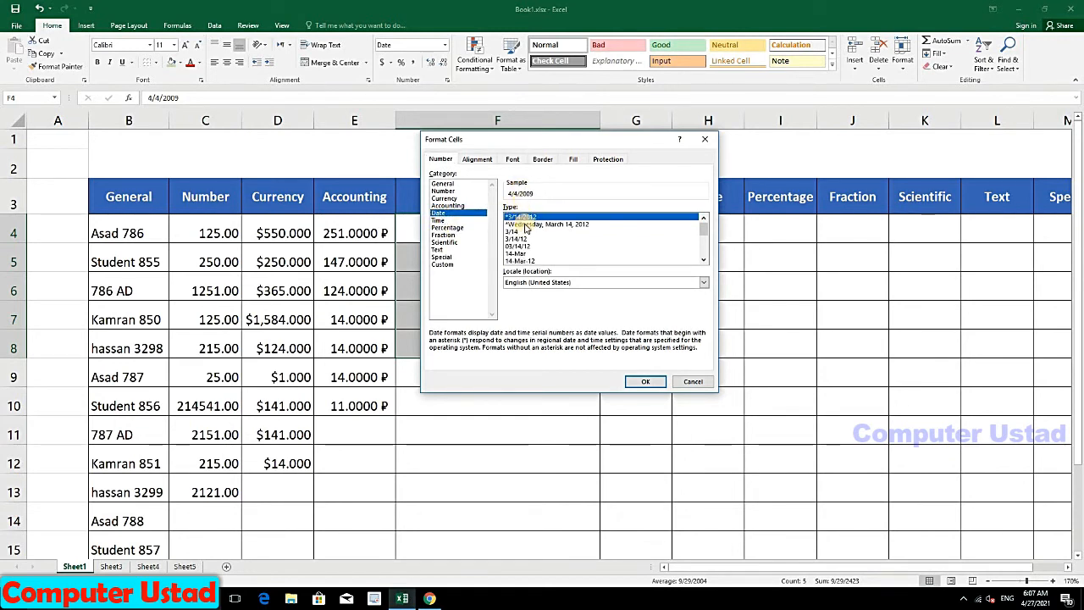
click(516, 224)
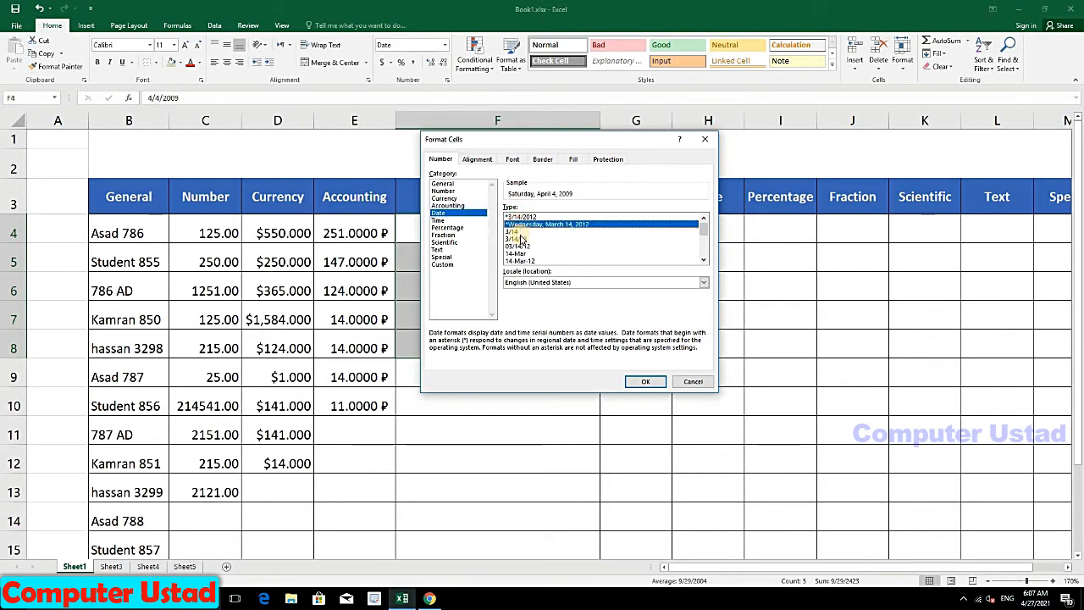
click(517, 238)
click(520, 245)
click(524, 260)
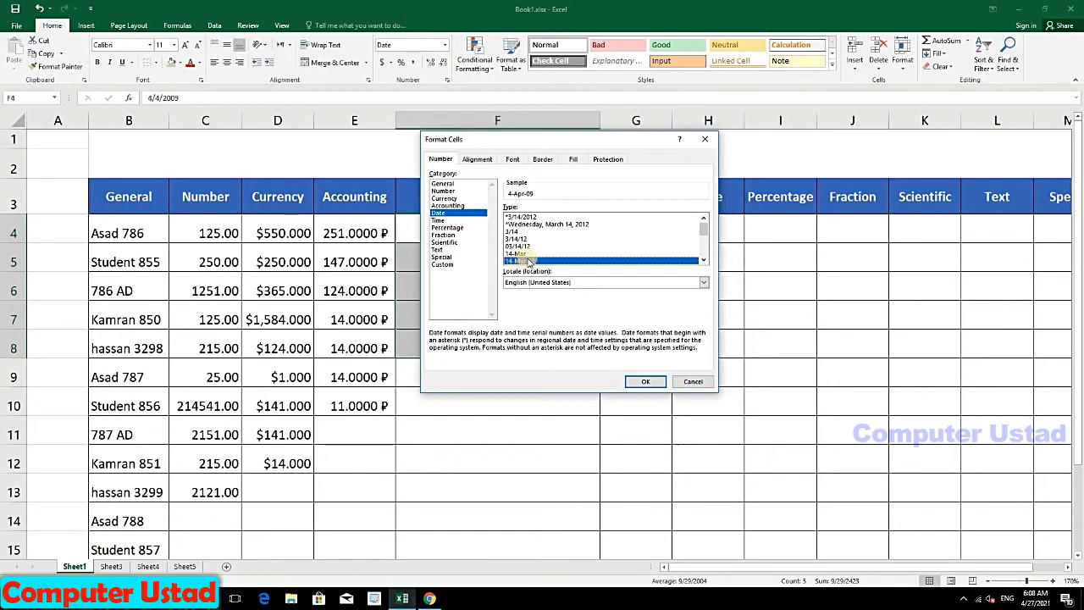
click(639, 382)
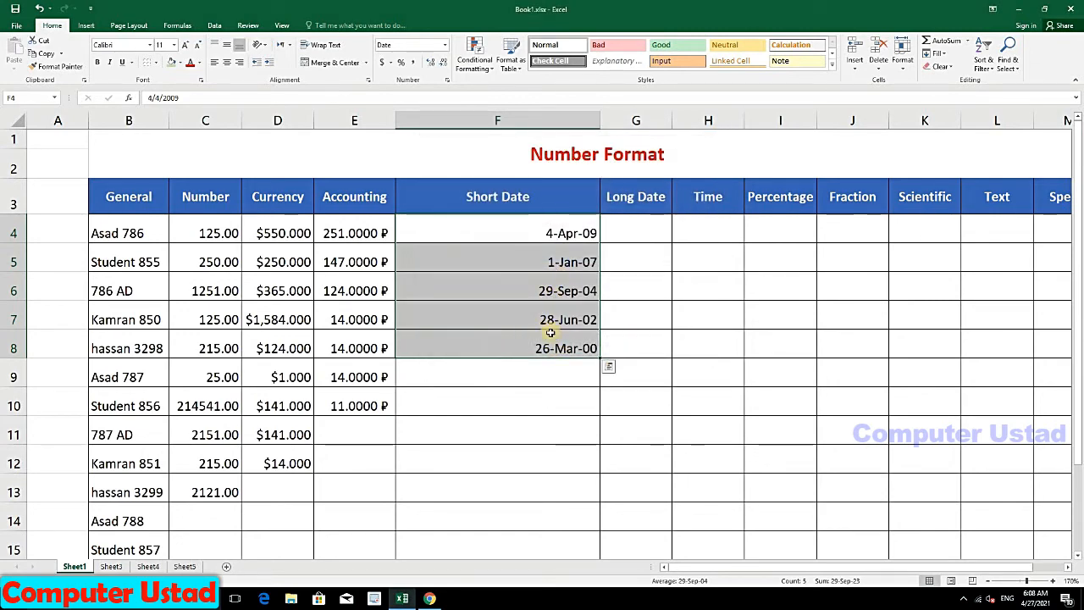
Step: Narrow the Short Date column and format the dates like 'April 4, 2009'
drag(595, 115, 532, 119)
click(447, 51)
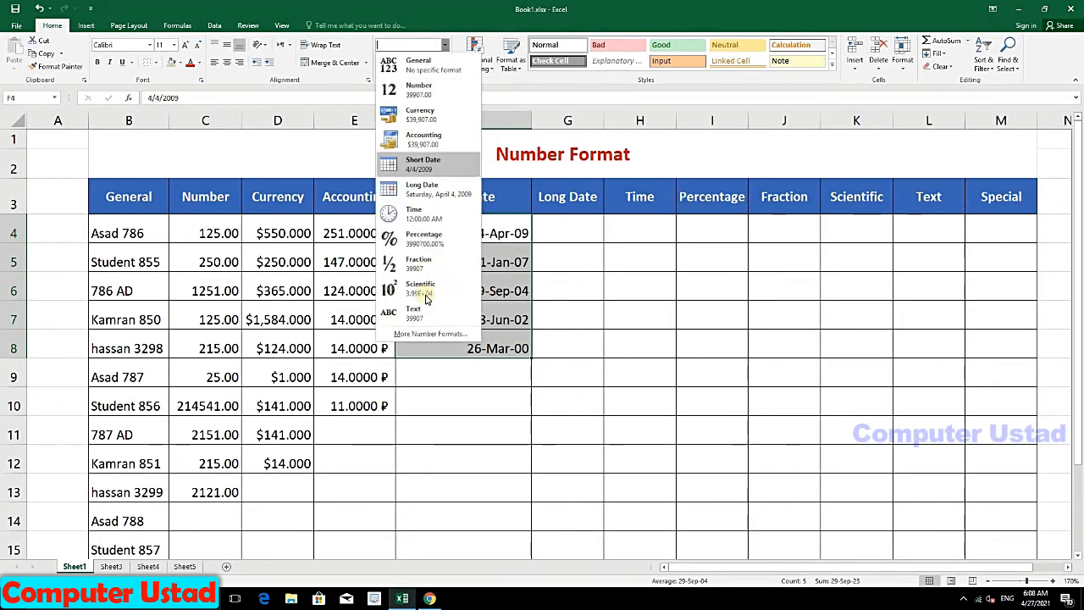
click(424, 336)
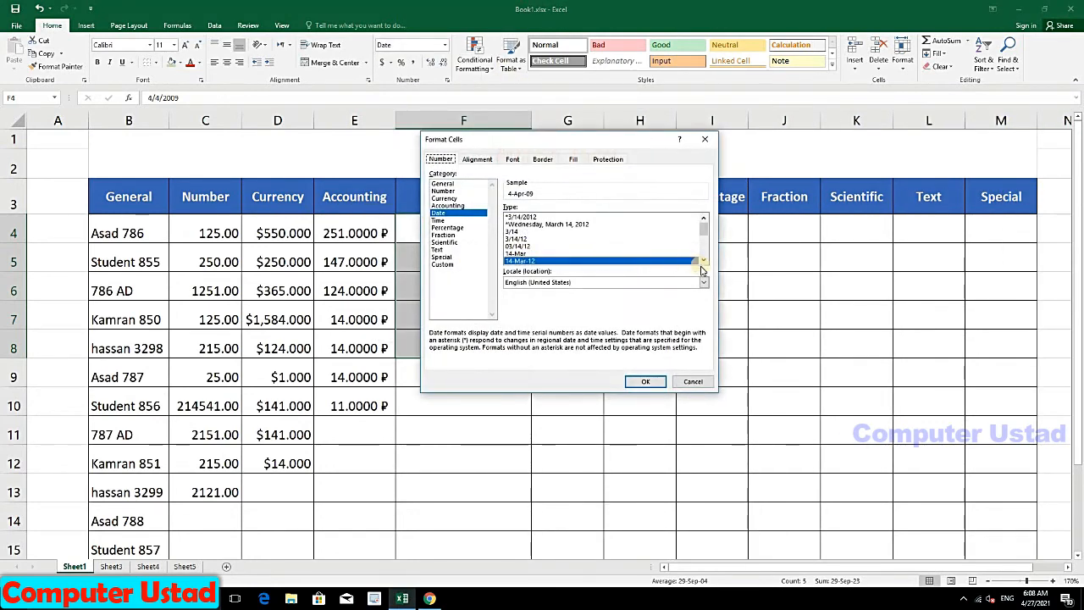
click(702, 263)
click(702, 263)
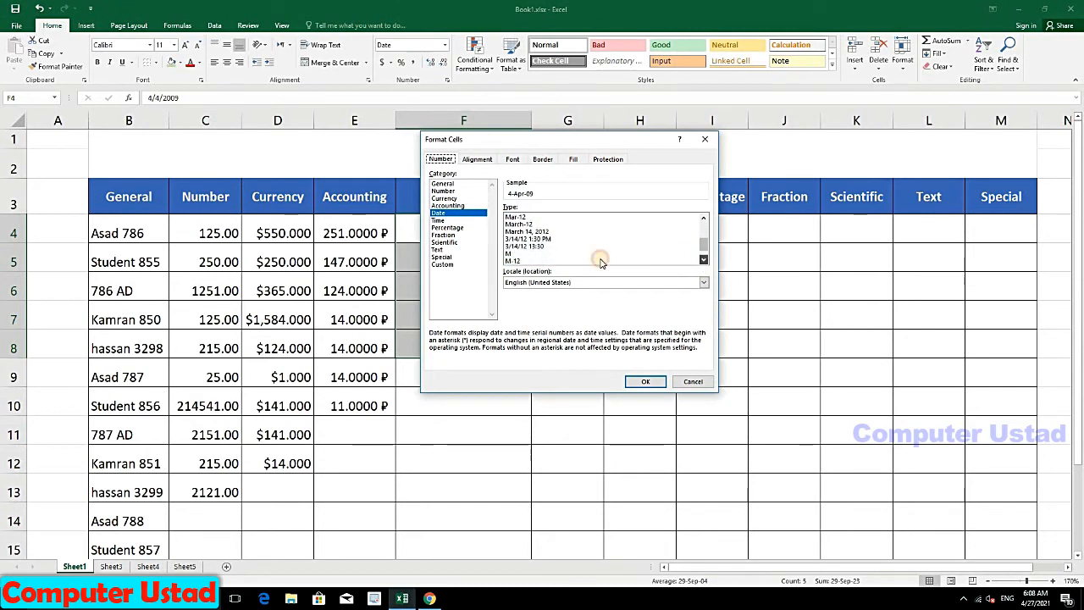
click(530, 240)
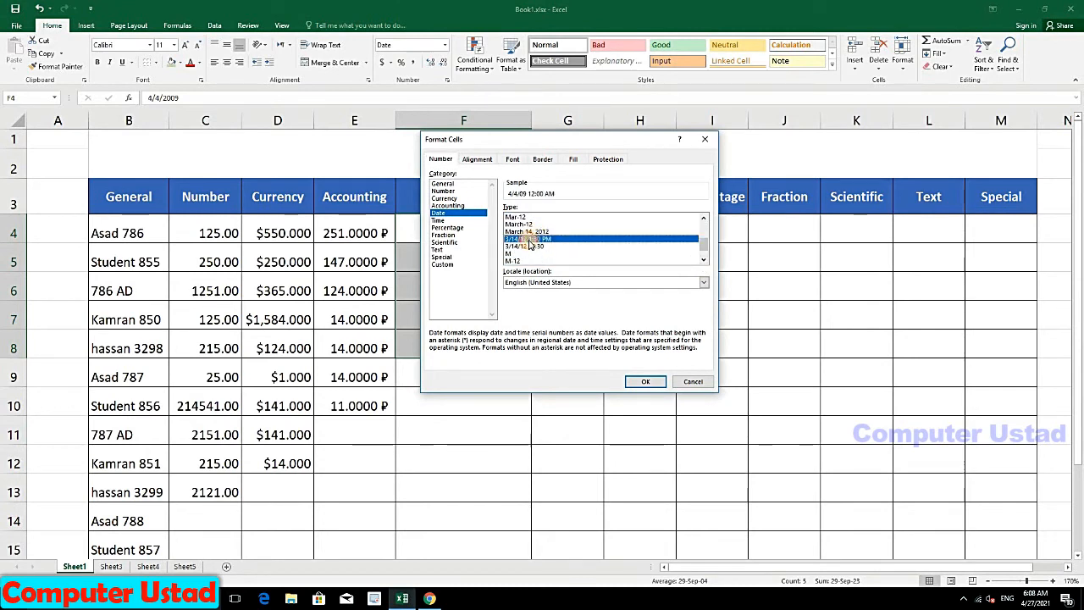
click(530, 231)
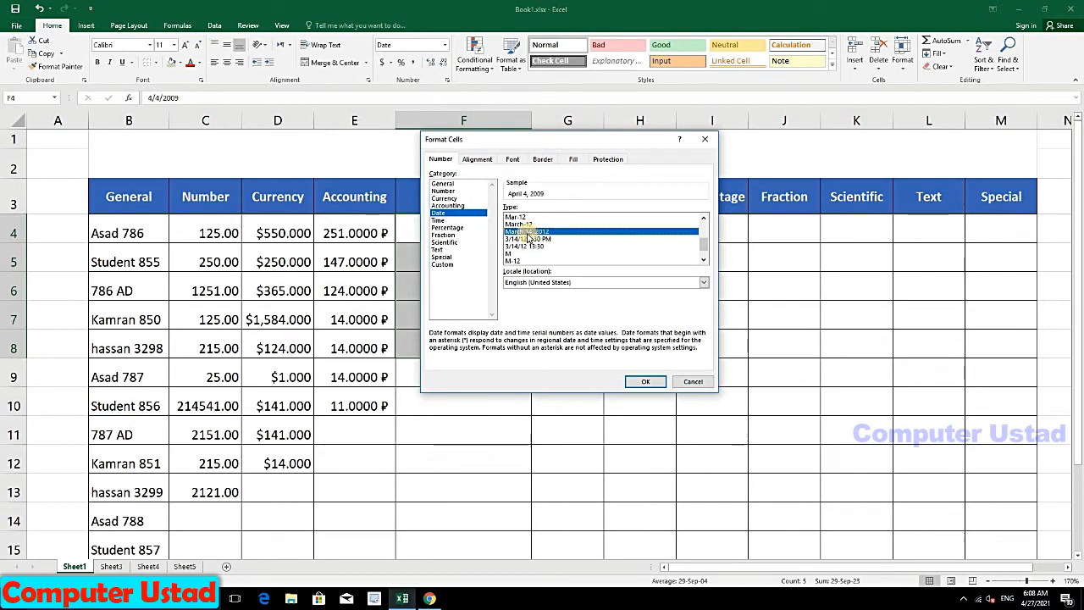
click(646, 382)
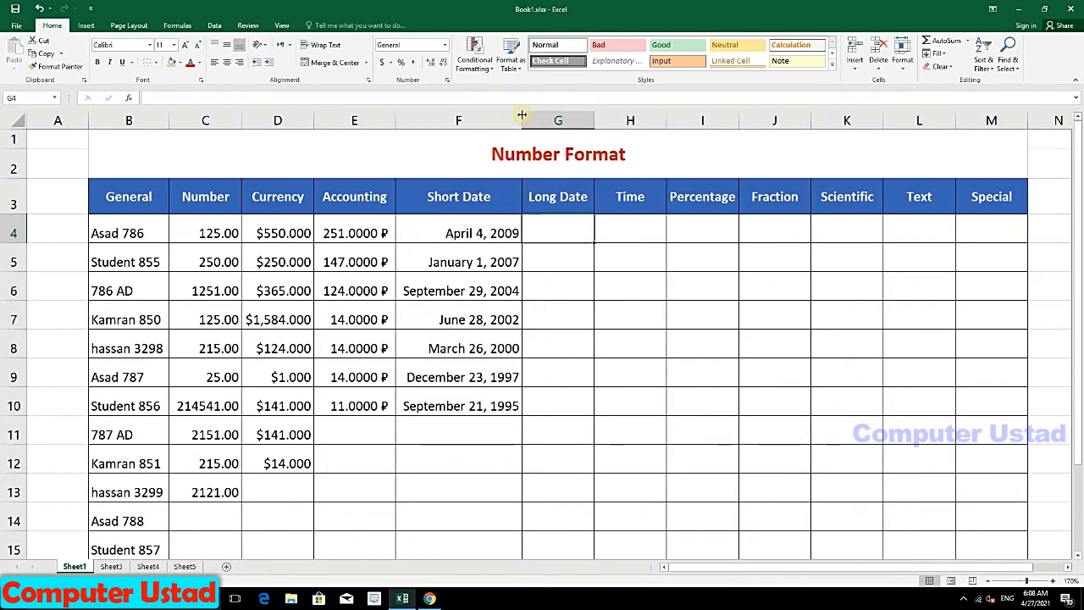
Step: Copy dates F4:F7 into G4:G7 and widen the Long Date column to fit
click(500, 235)
drag(488, 275, 485, 319)
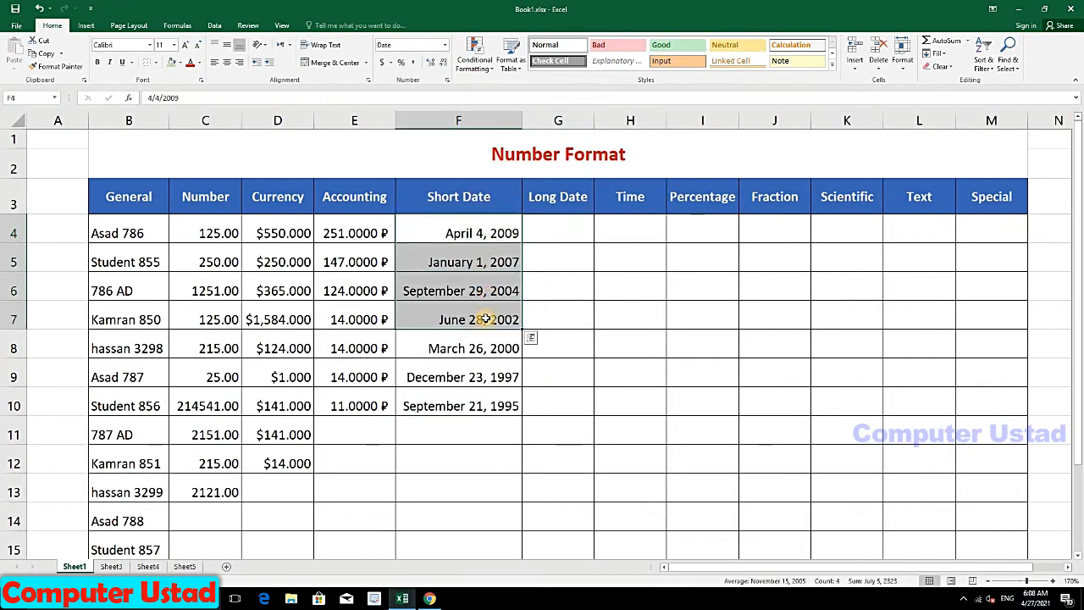
key(ctrl+c)
click(561, 222)
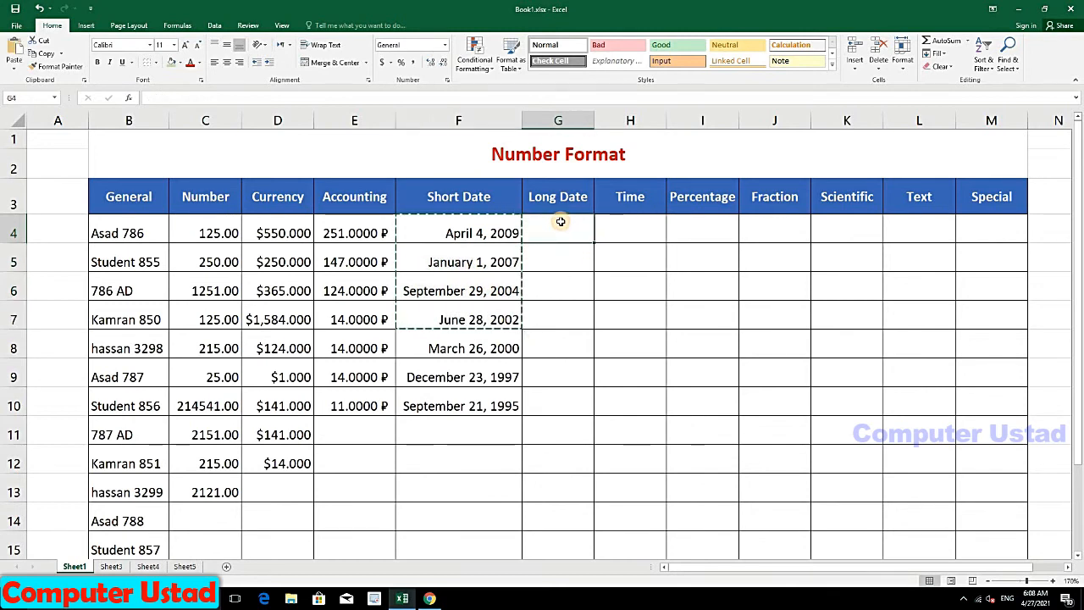
key(ctrl+v)
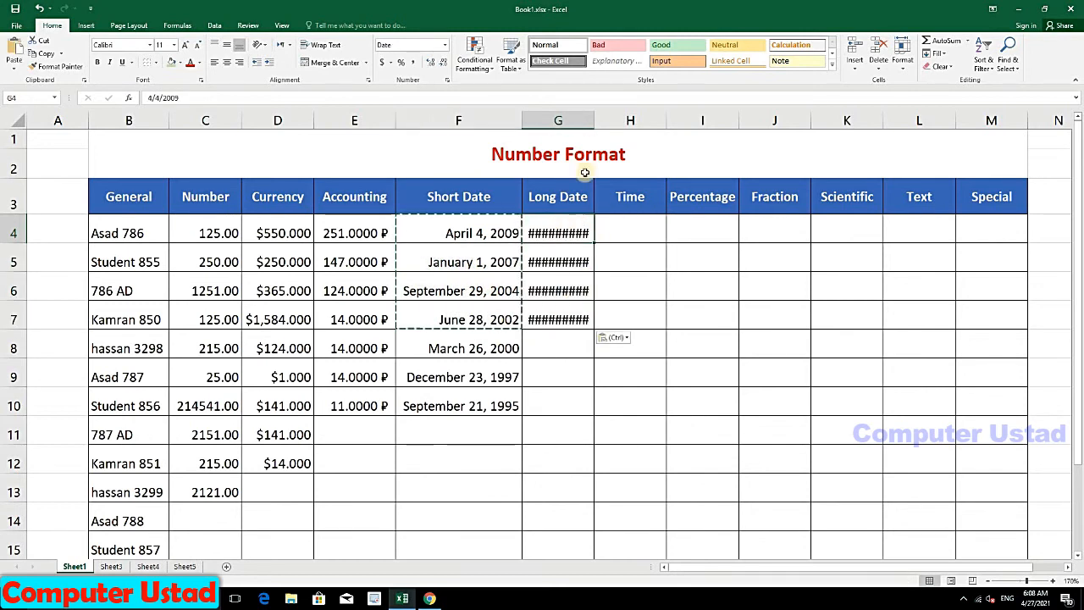
drag(595, 121, 613, 121)
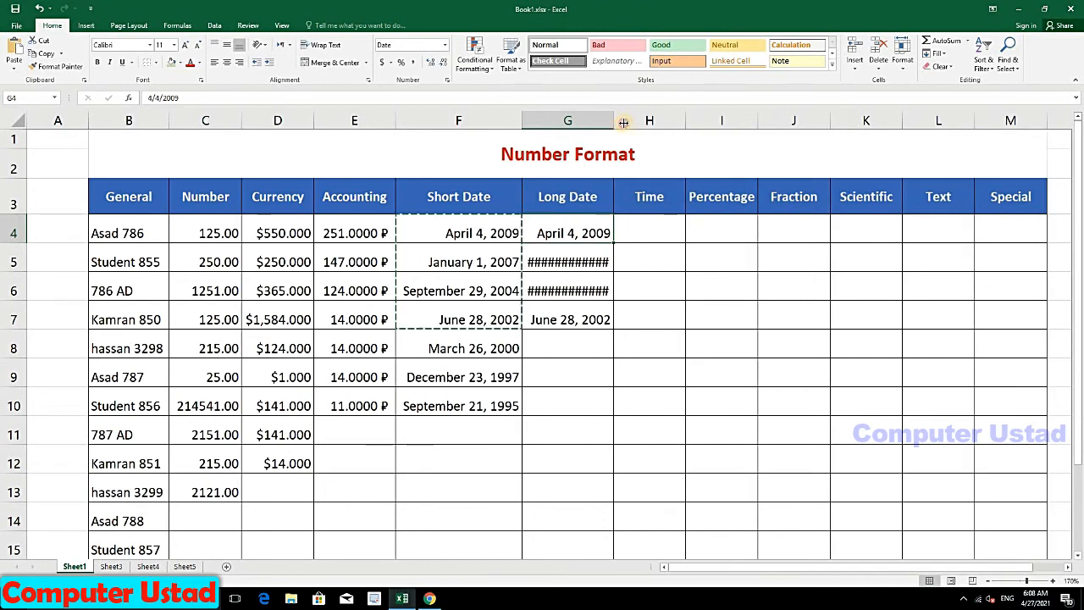
double_click(623, 121)
drag(593, 234, 581, 321)
Step: Apply Short Date format to F4:F10, showing dates like 4/4/2009
drag(458, 226, 464, 398)
click(444, 45)
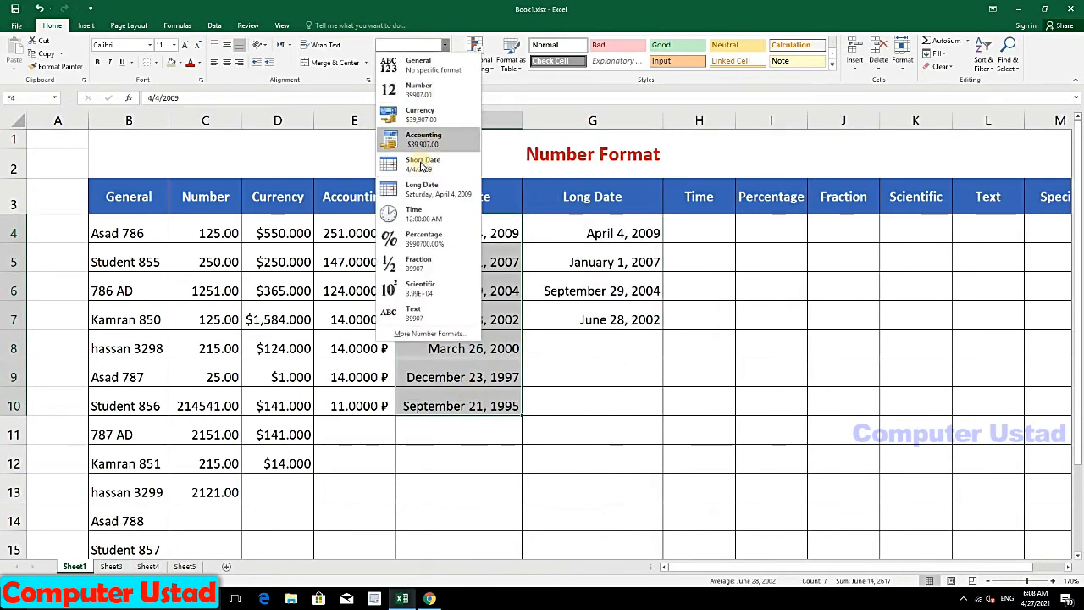
click(433, 161)
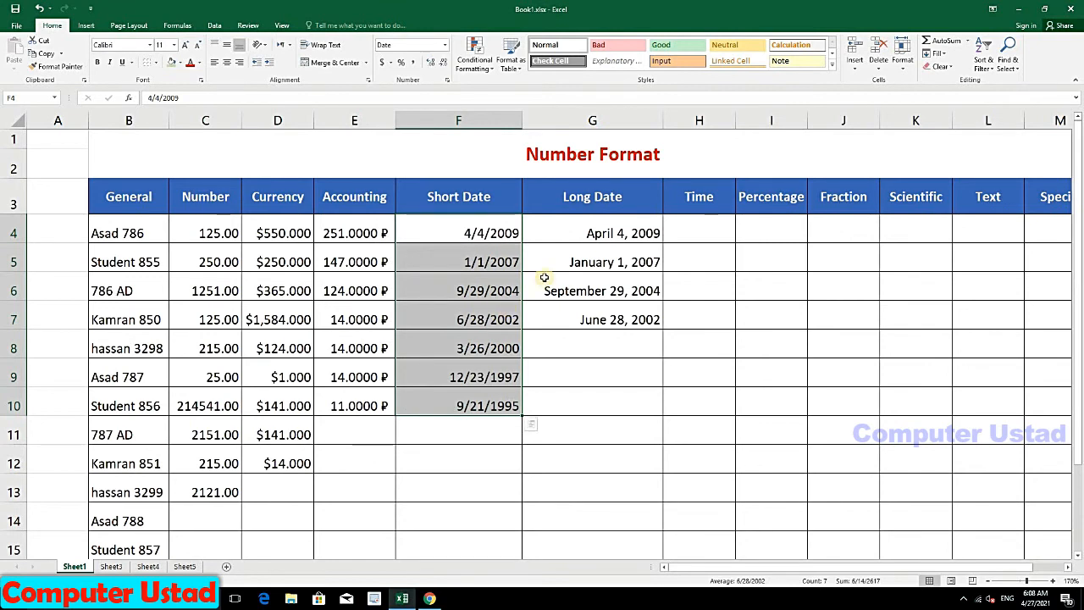
double_click(570, 236)
click(542, 291)
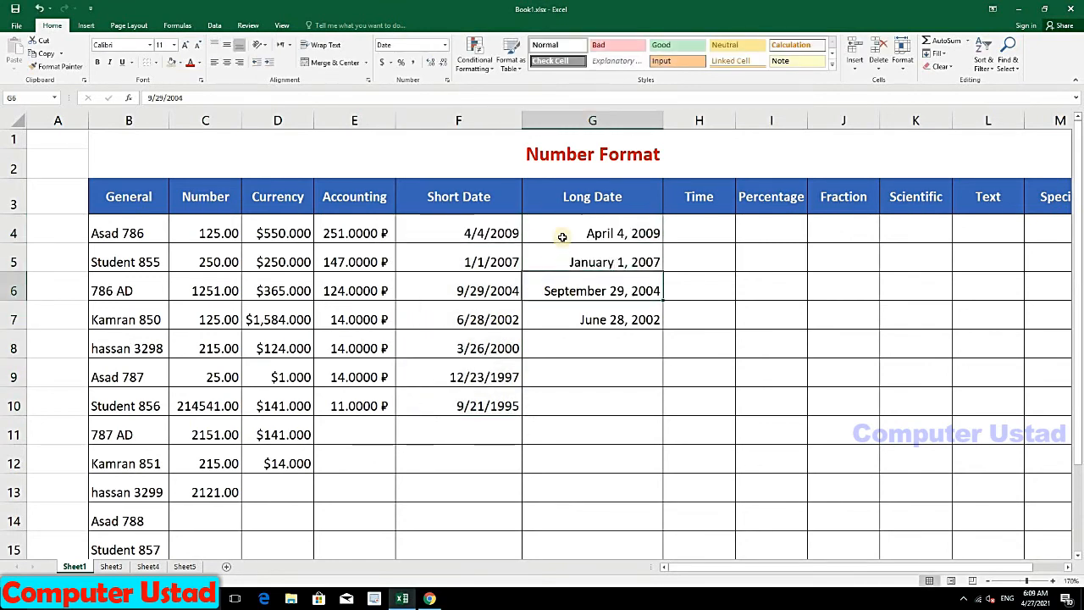
Step: Format G4:G7 with the '14-Mar-2012' date type, giving dates like 4-Apr-2009
drag(562, 237, 571, 320)
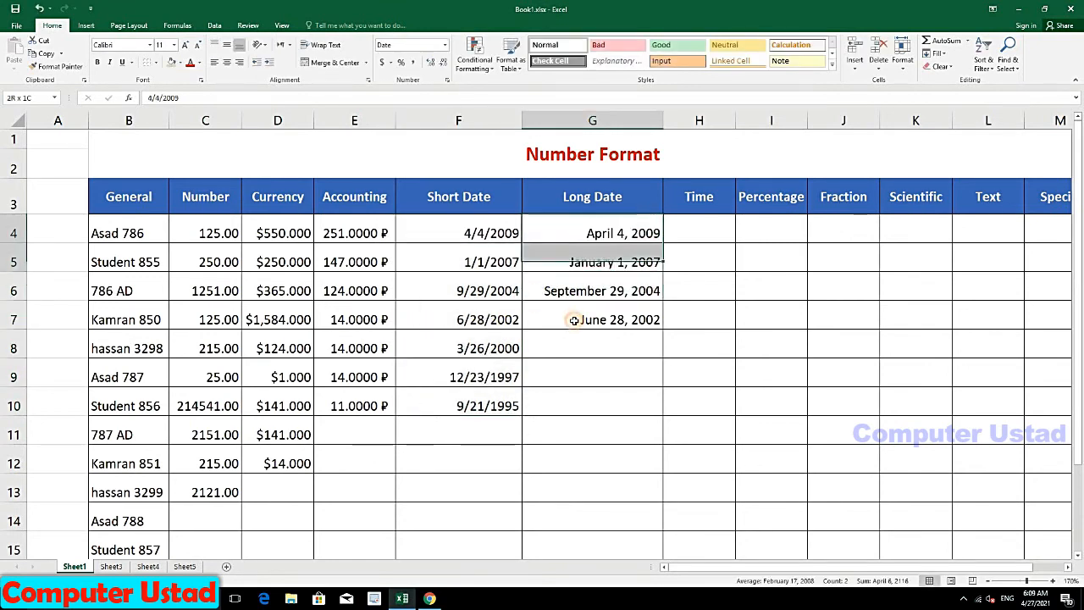
click(444, 45)
click(436, 334)
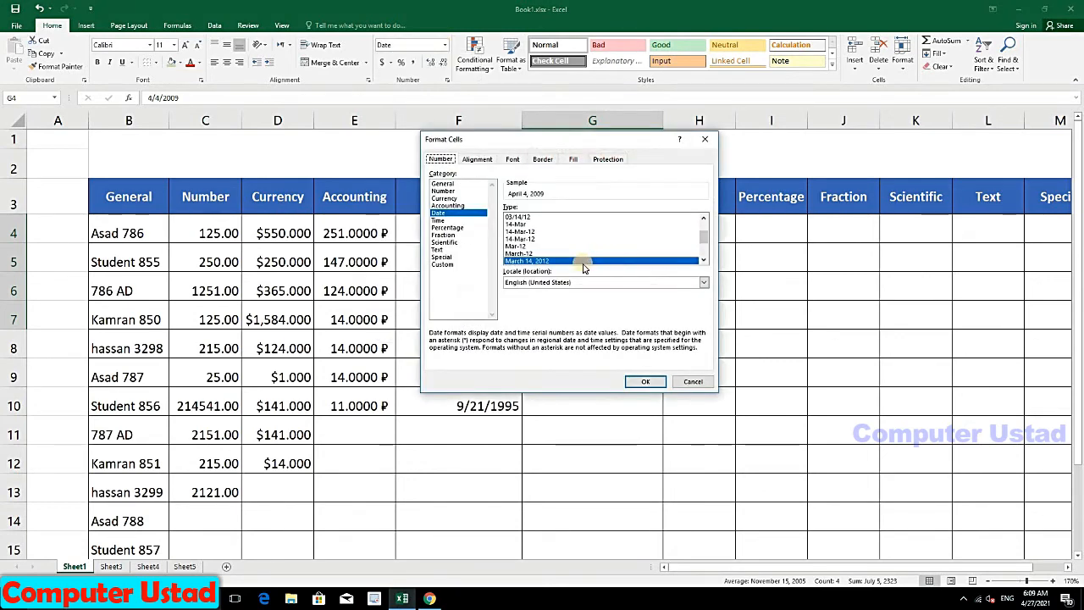
click(708, 245)
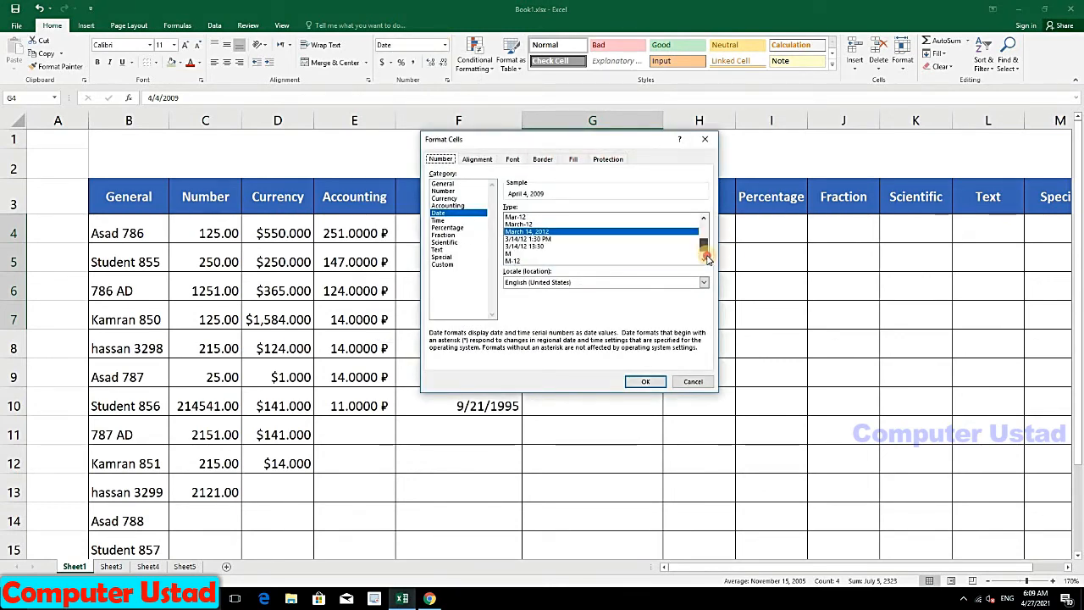
click(527, 261)
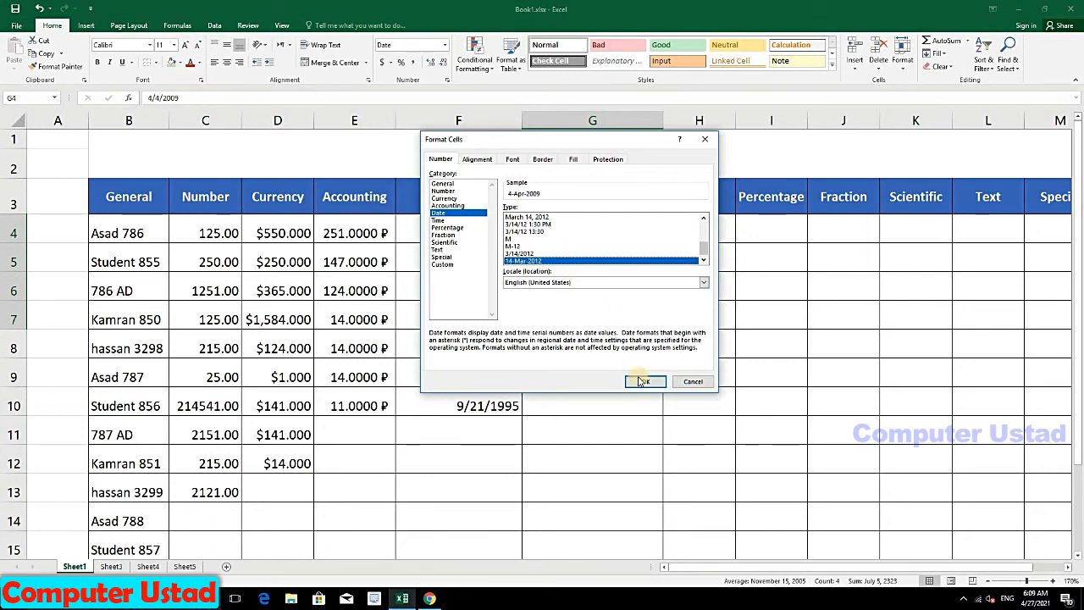
click(645, 381)
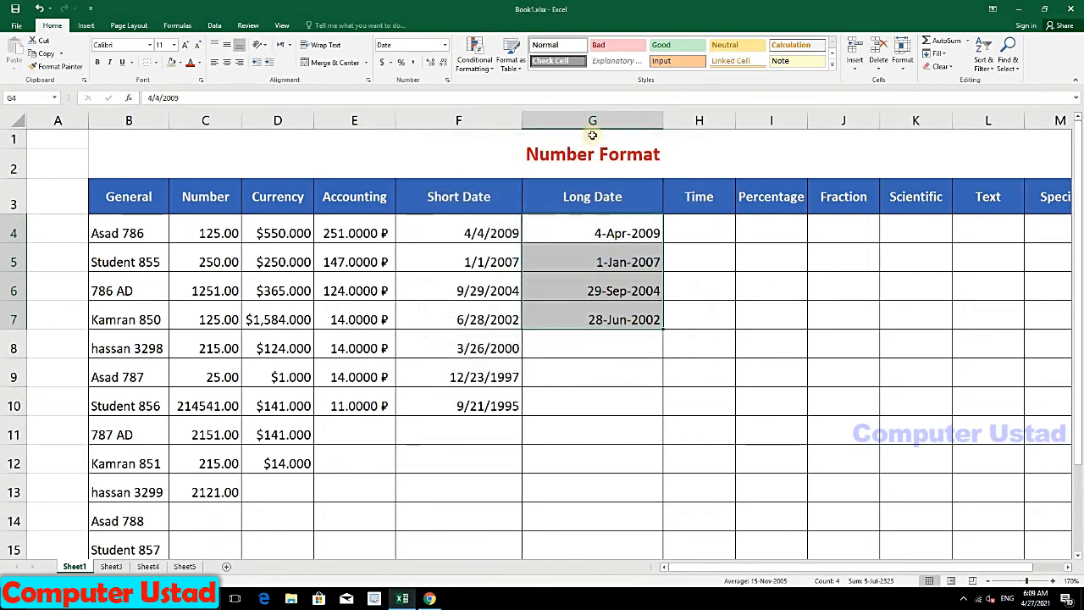
Step: Widen the Long Date column and enter 17:10 in H6
drag(665, 122, 661, 122)
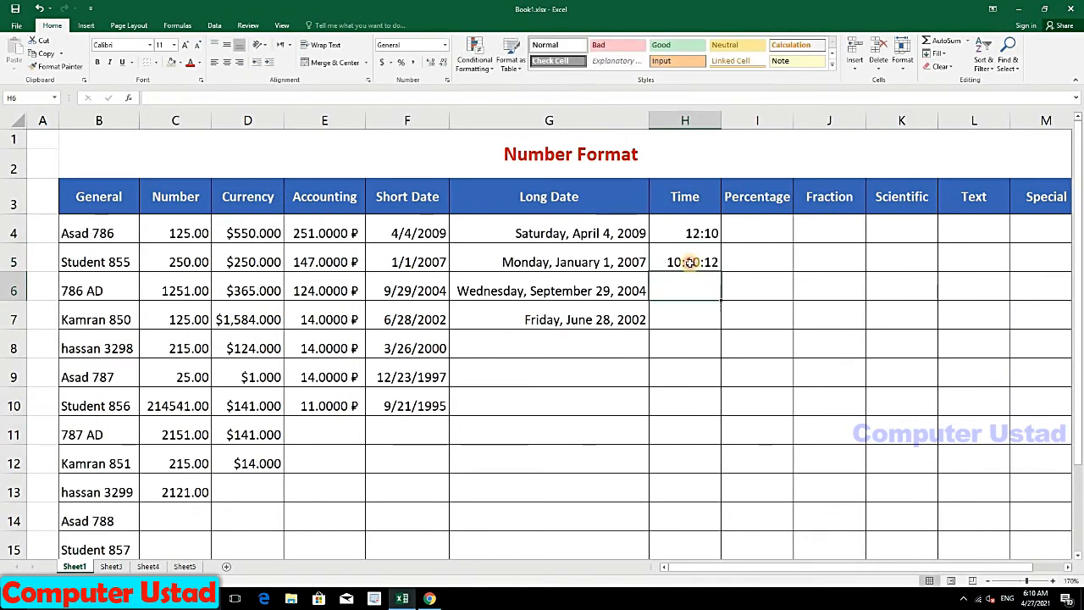
click(691, 262)
click(694, 280)
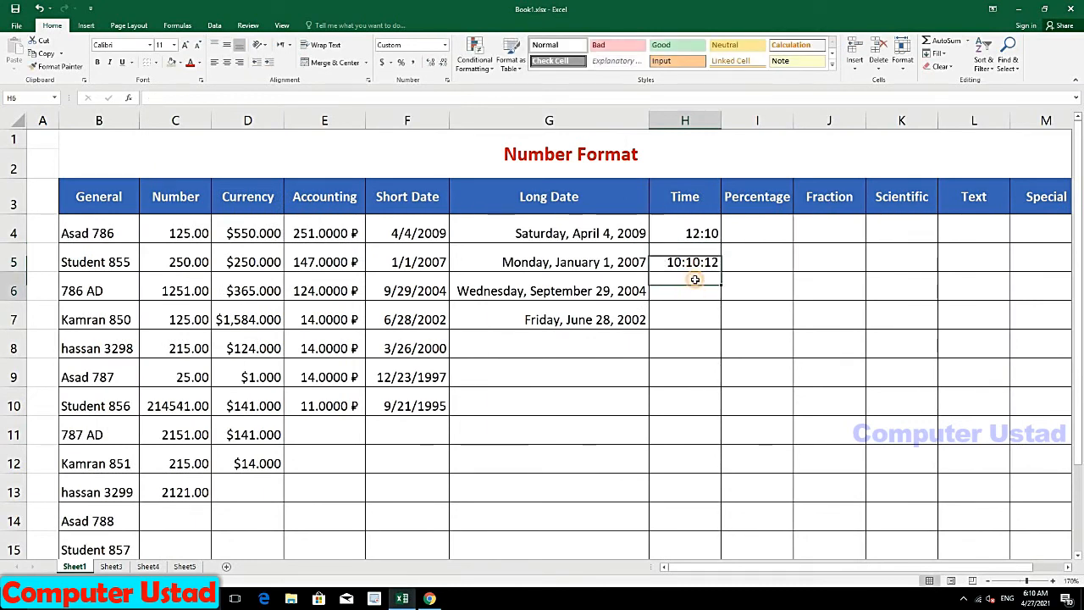
Step: Enter 17:10 in H6 and select the three time entries H4:H6
text(1)
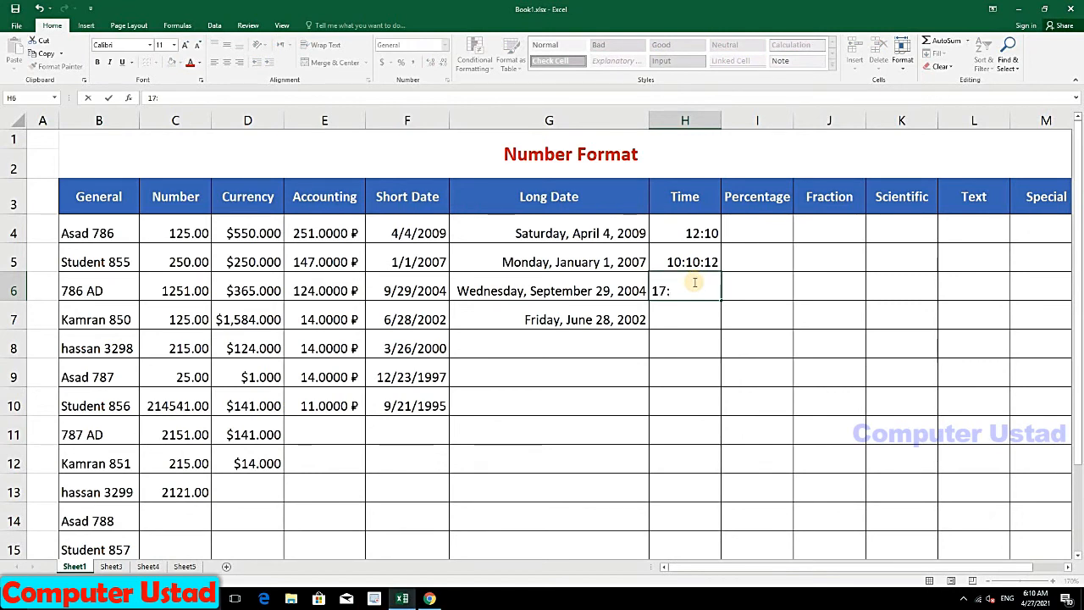
Step: Enter 17:10 in H6 and select the three time entries H4:H6
text(7:10)
click(685, 312)
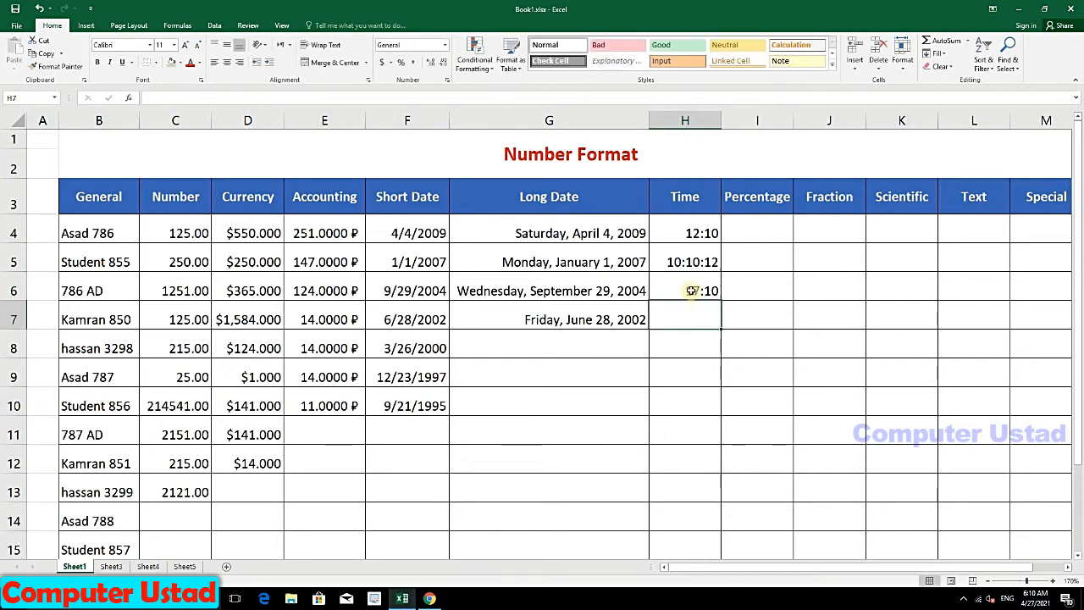
click(693, 294)
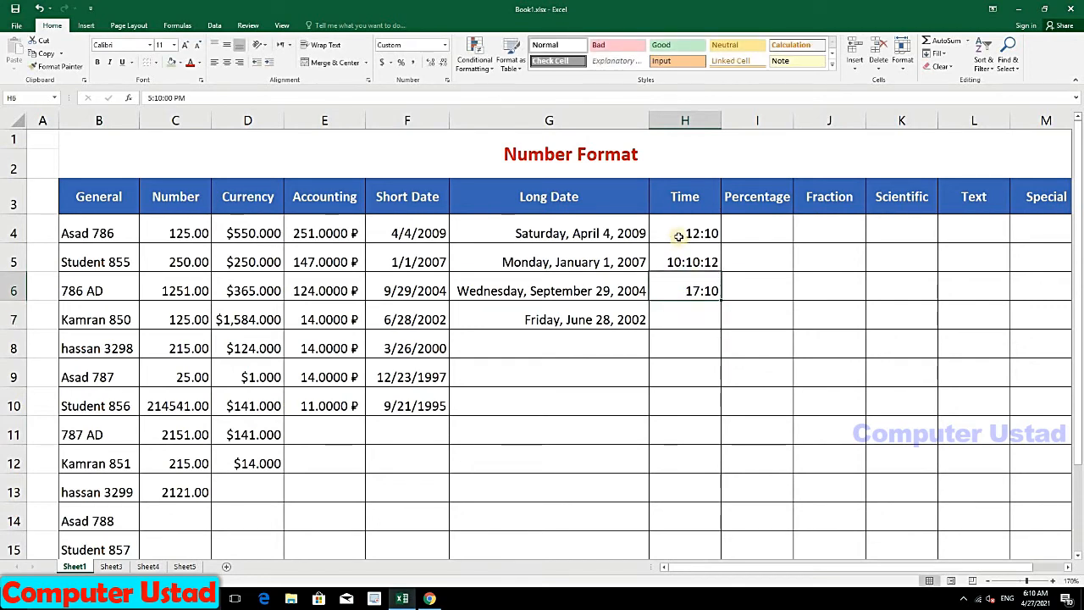
drag(679, 236, 690, 292)
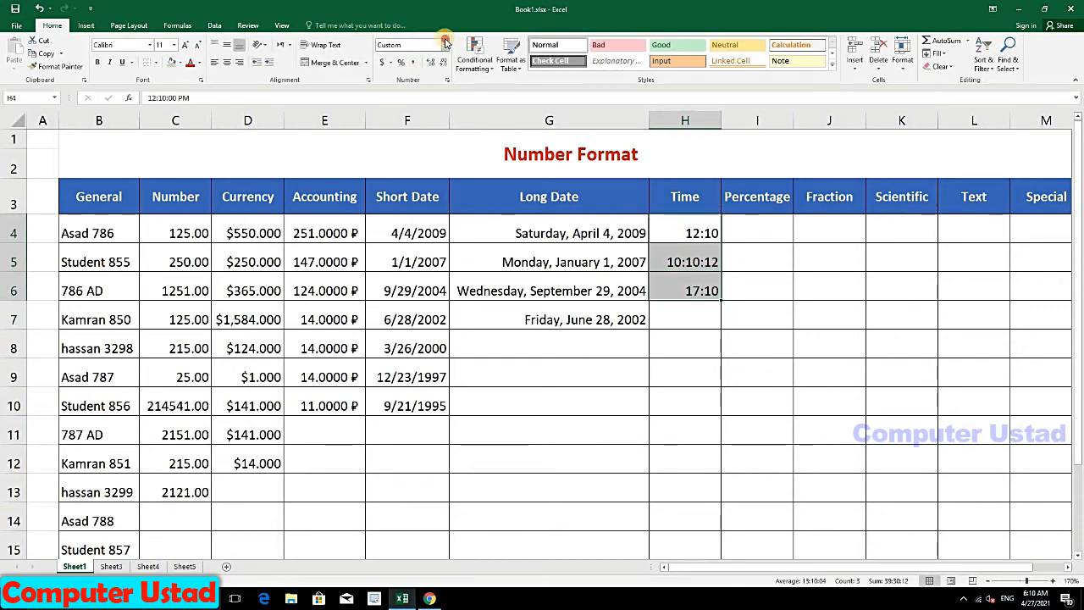
Step: Apply Time format to H4:H6, showing 12:10:00 PM, 10:10:12 AM, 5:10:00 PM, and widen column H
click(444, 44)
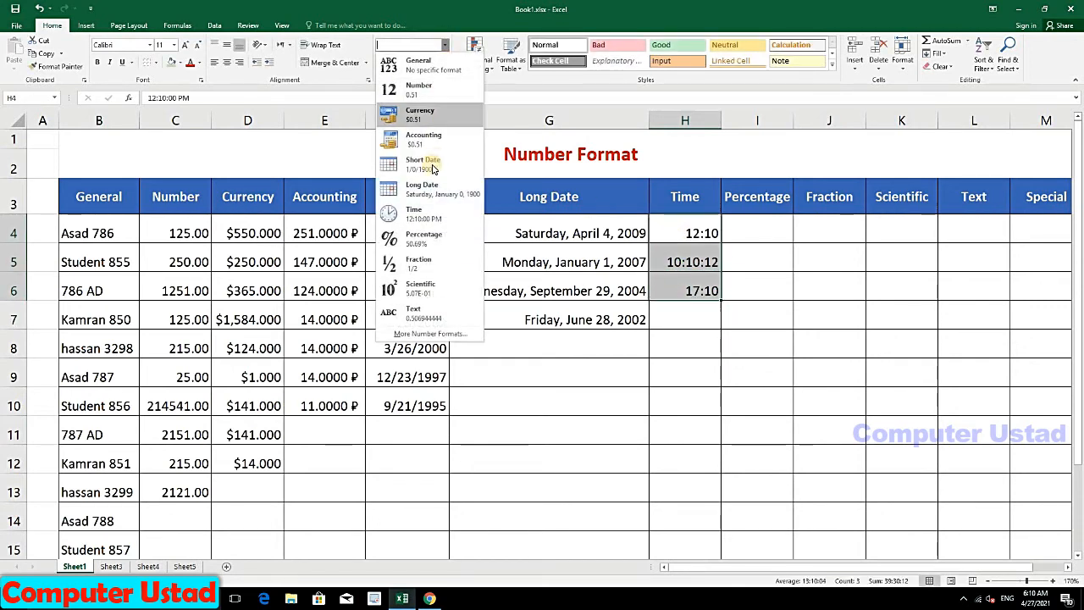
click(431, 213)
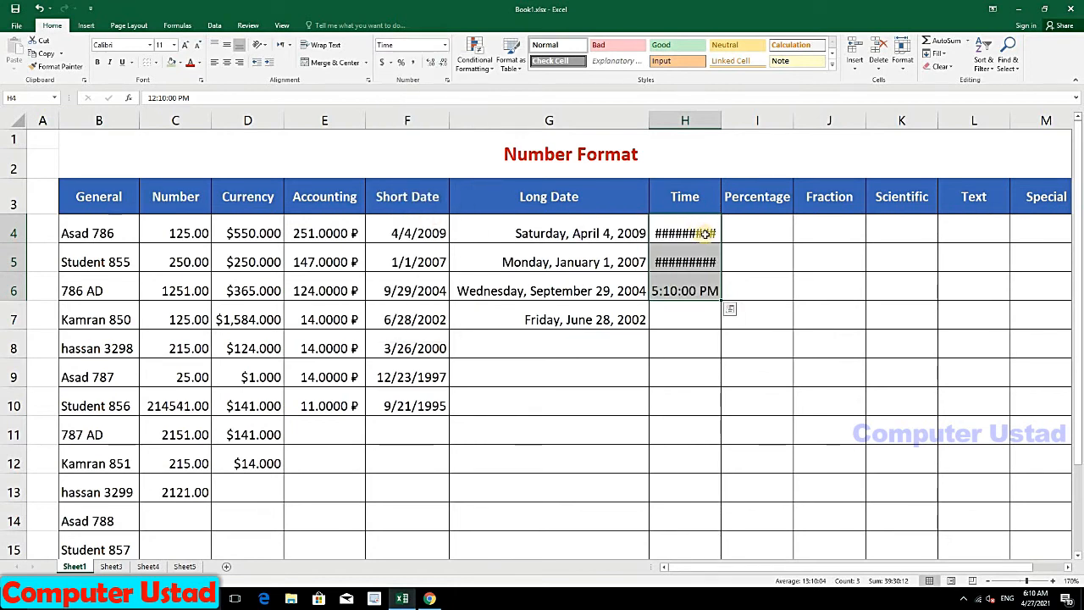
drag(727, 113, 739, 117)
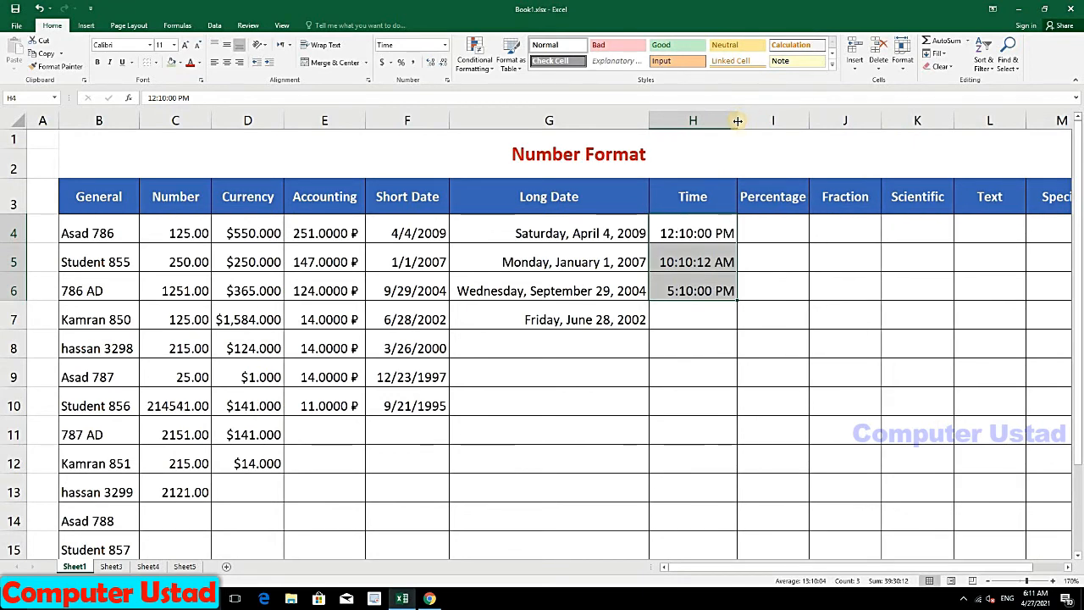
key(ctrl+z)
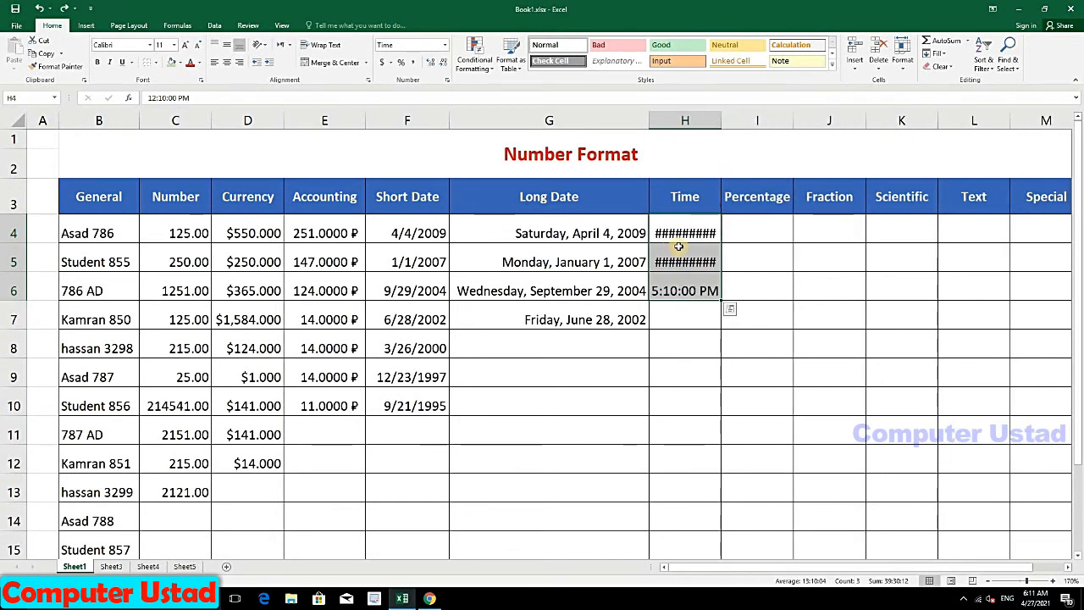
key(ctrl+z)
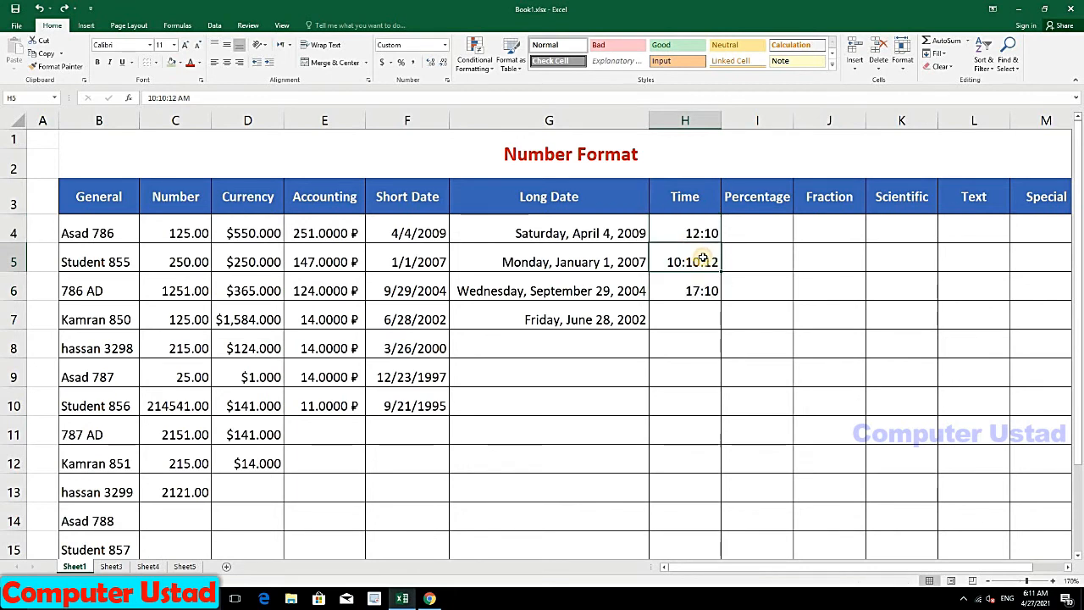
key(ctrl+y)
key(ctrl+y)
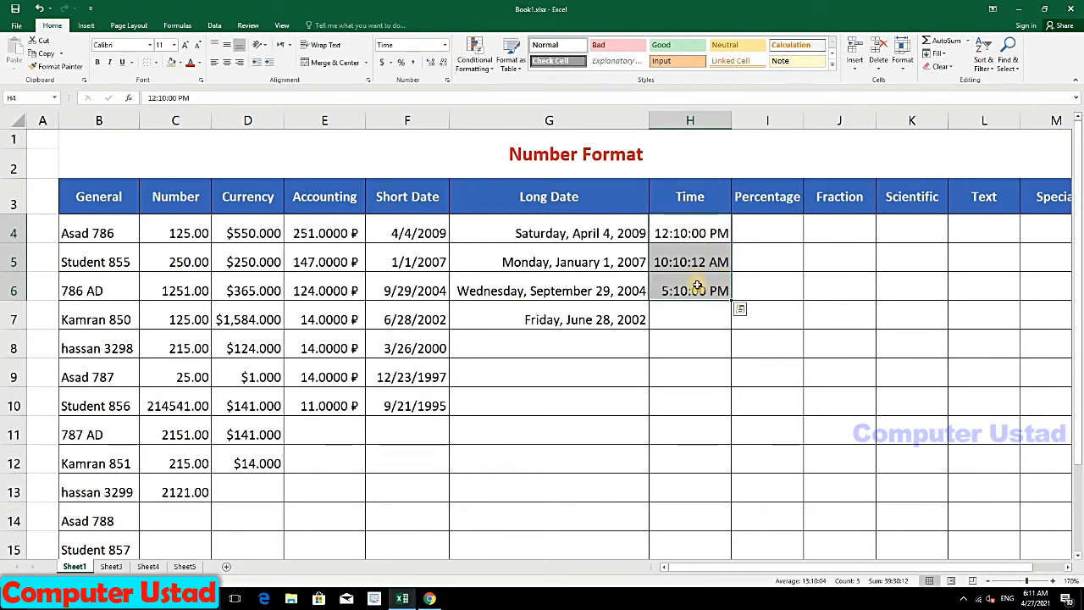
click(445, 44)
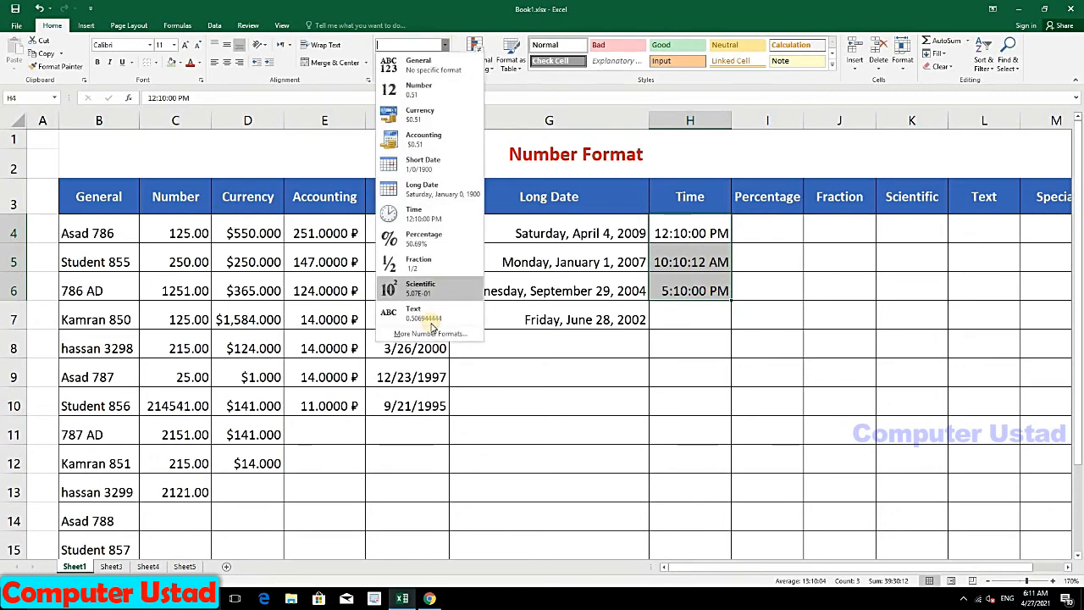
Step: Switch the Time entries to the 1:30 PM style, reading 12:10 PM, 10:10 AM and 5:10 PM
click(410, 333)
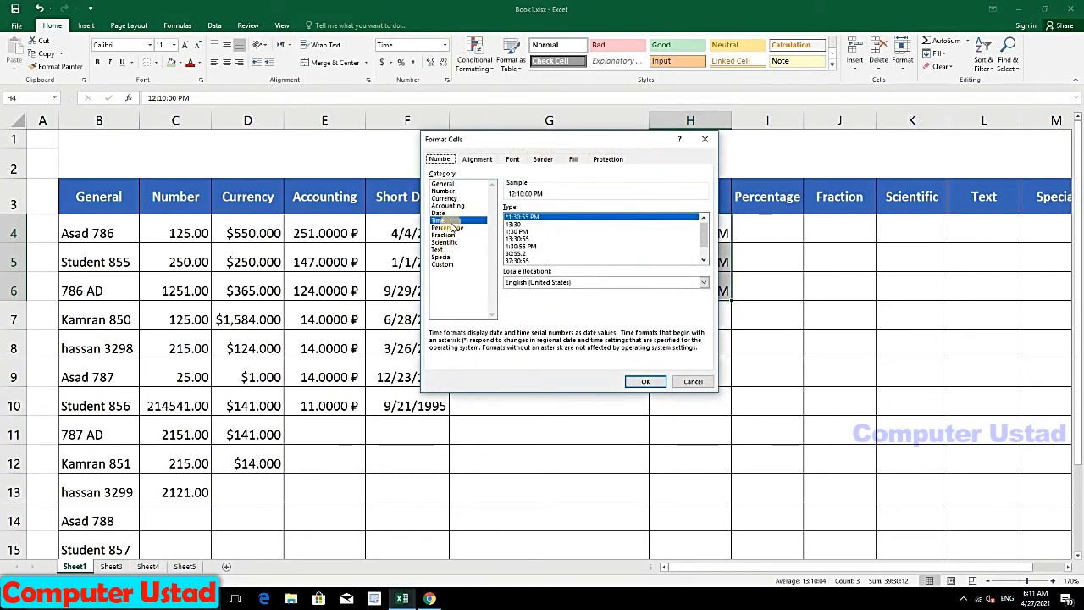
click(520, 224)
click(517, 232)
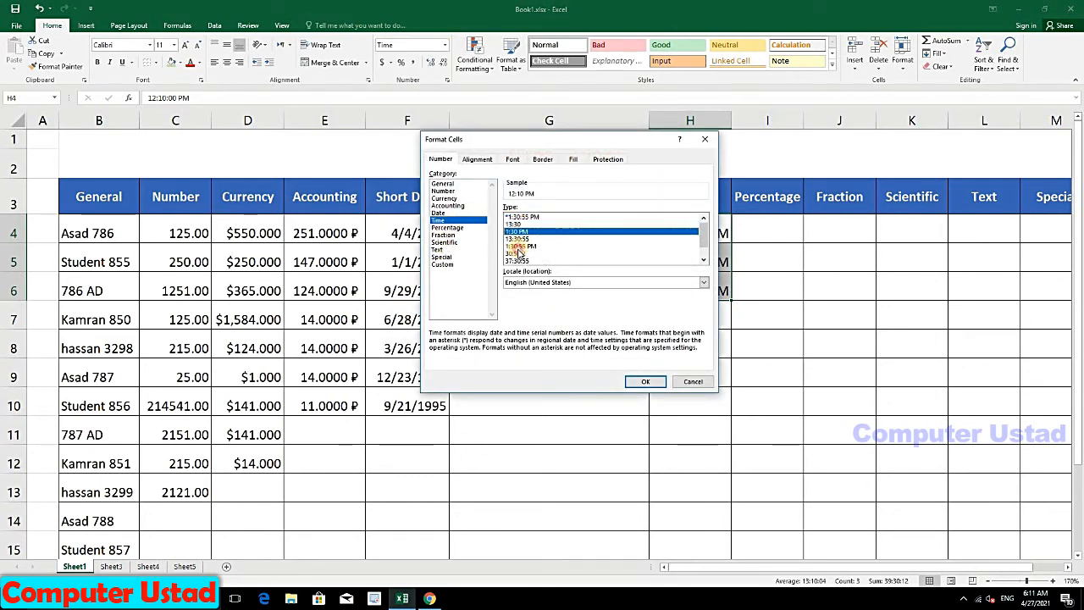
click(515, 247)
click(517, 260)
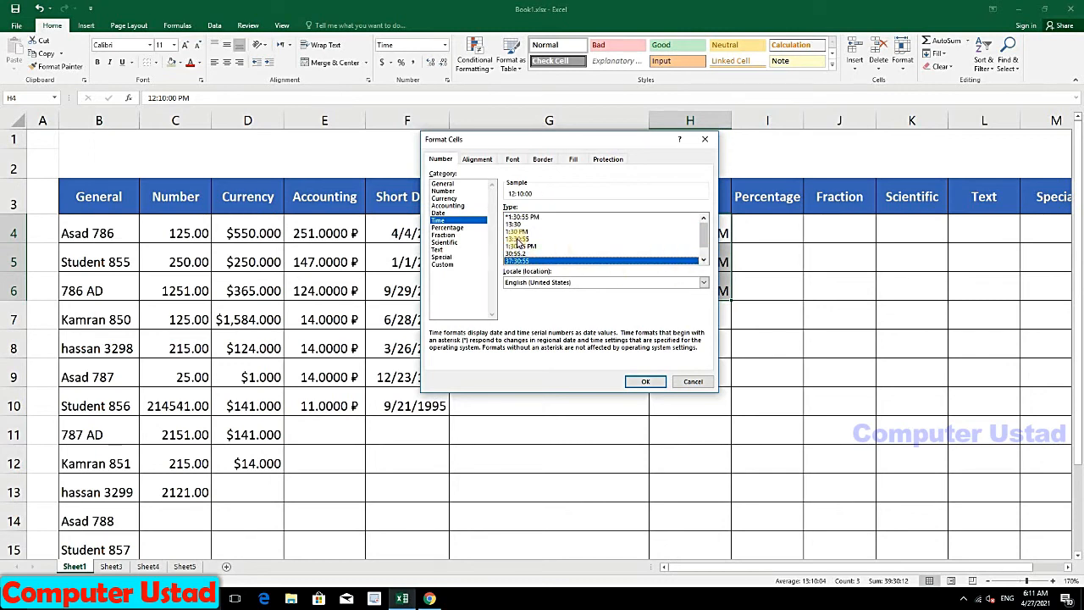
click(519, 231)
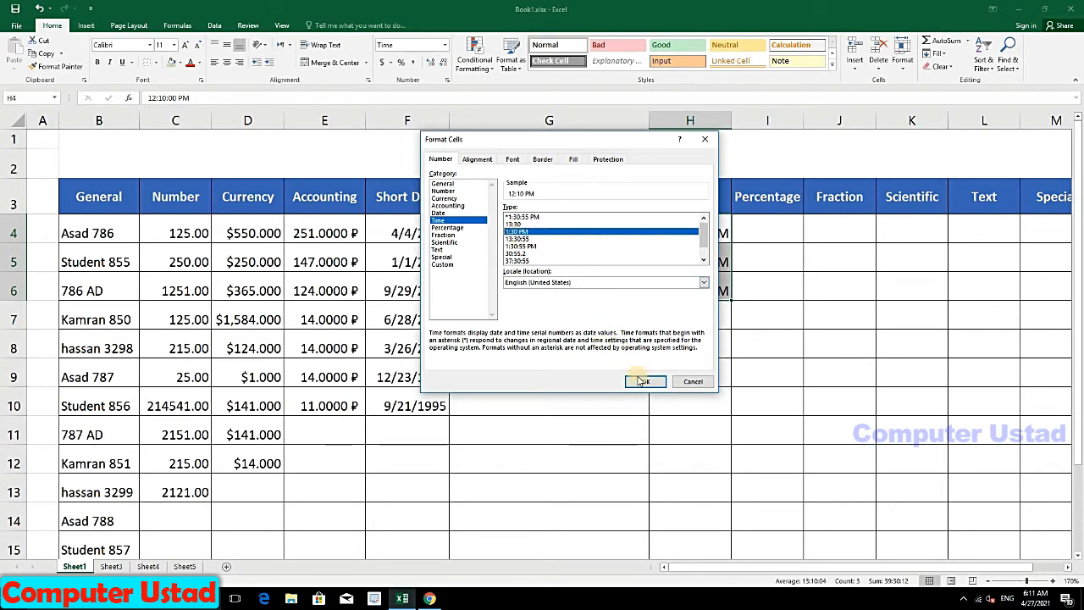
click(641, 381)
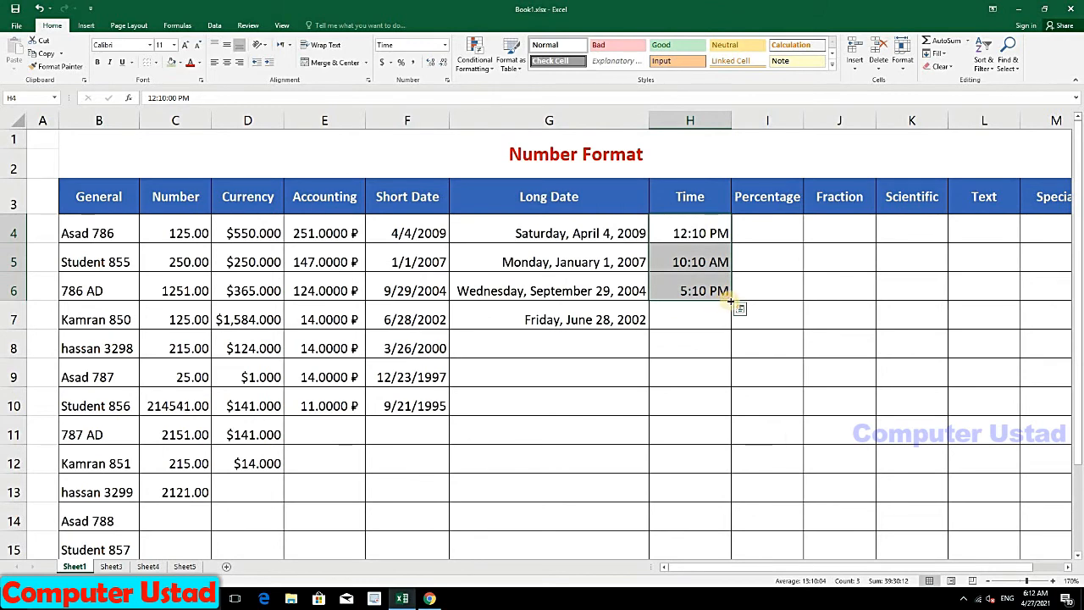
Step: Fill the times down to H11, centre the Time column, and give I4:I13 Percentage format
drag(730, 300, 726, 433)
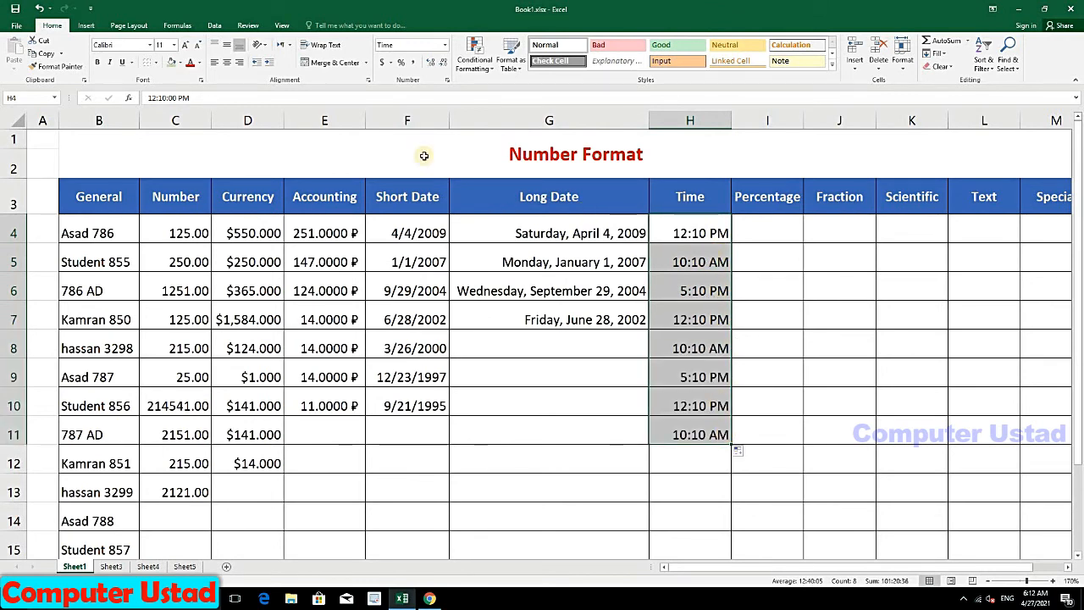
click(227, 62)
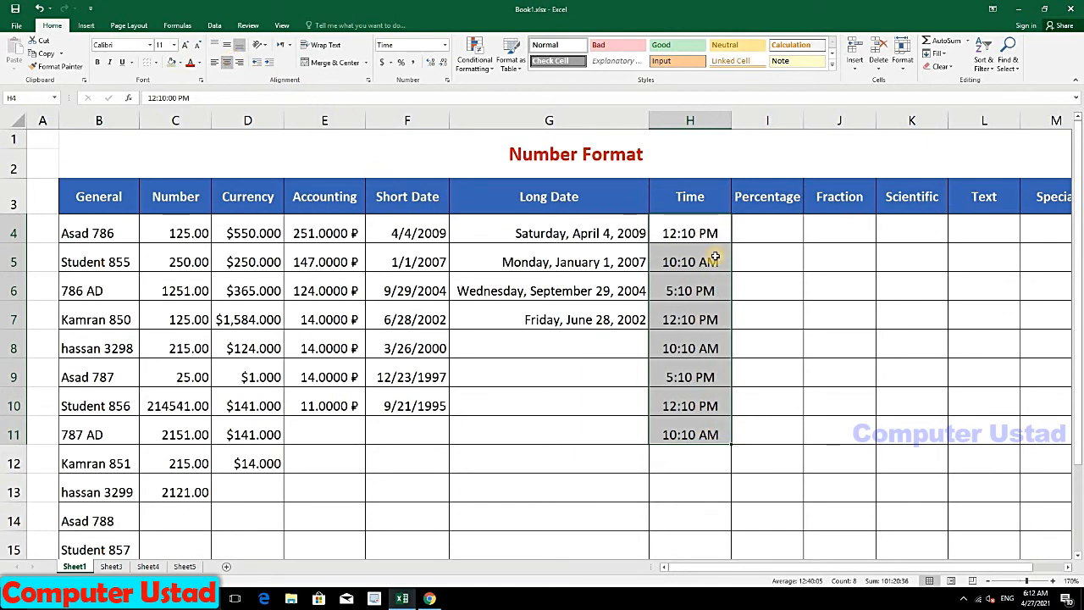
click(754, 231)
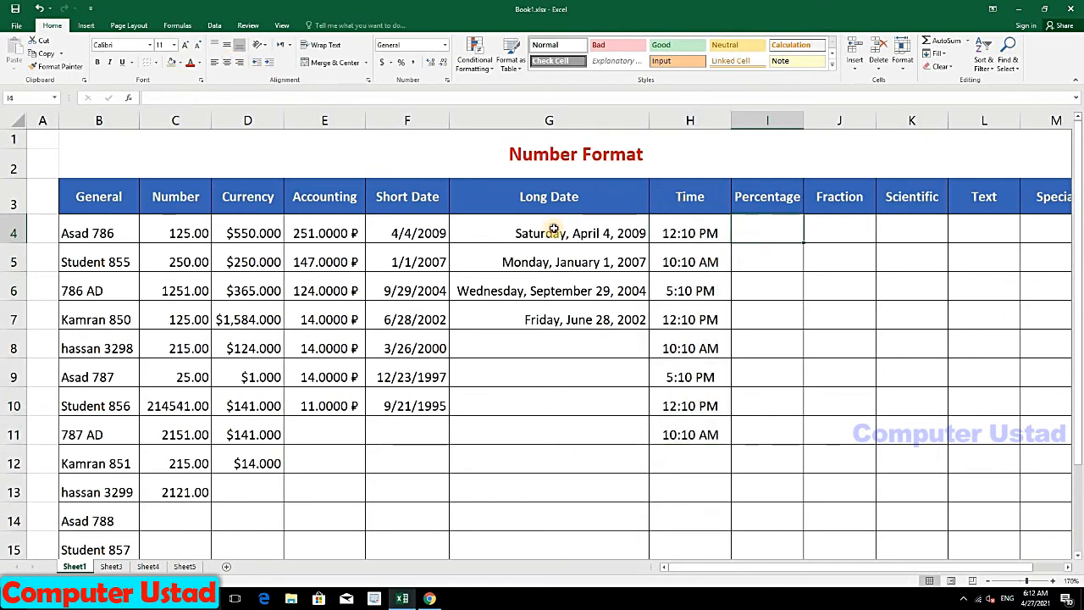
drag(552, 230, 559, 319)
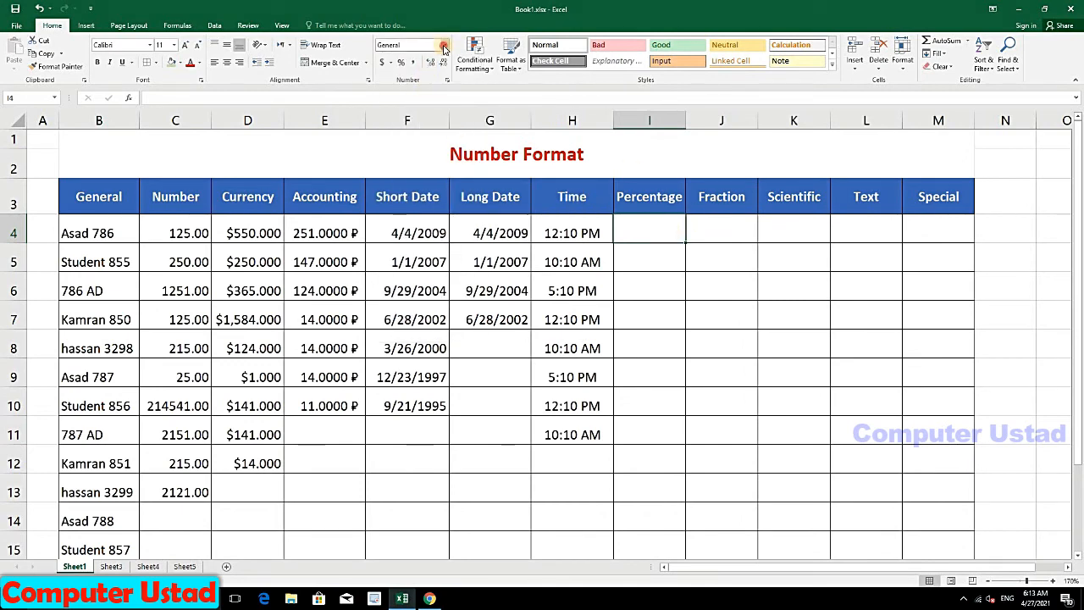
click(444, 47)
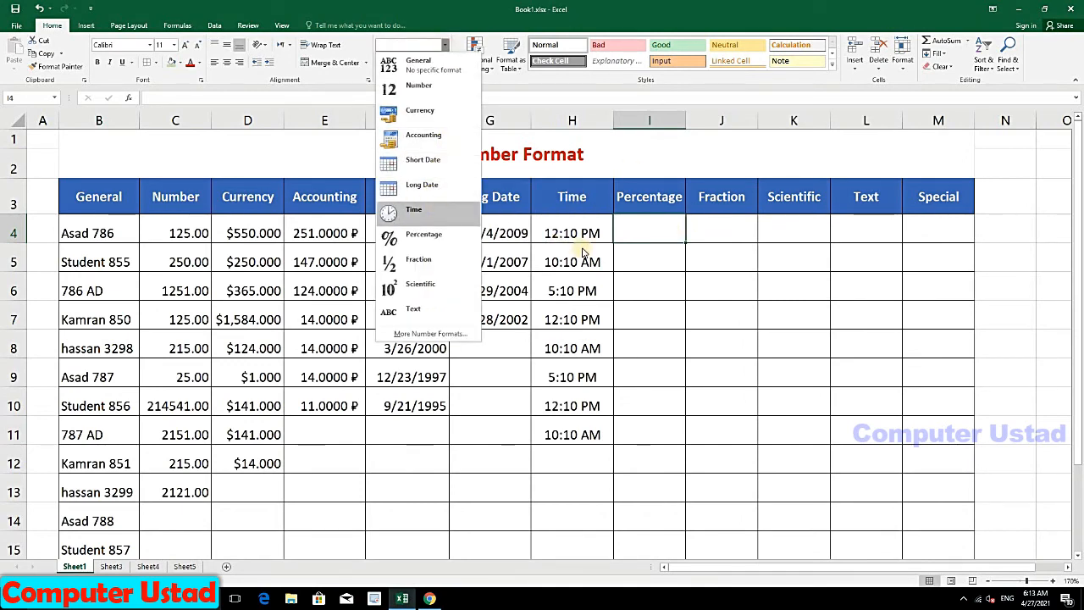
drag(649, 233, 654, 484)
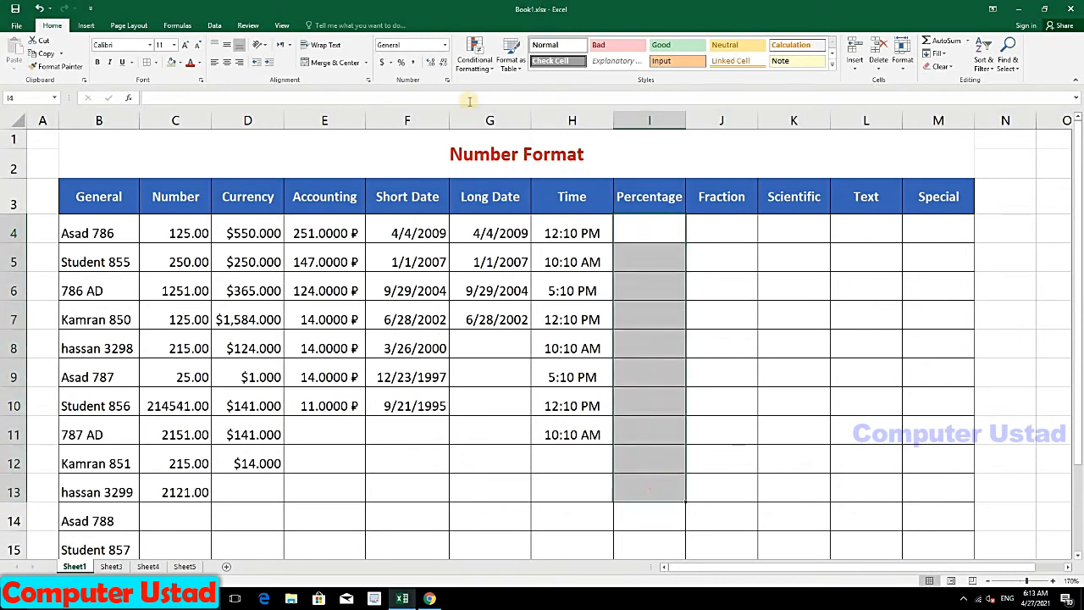
click(443, 45)
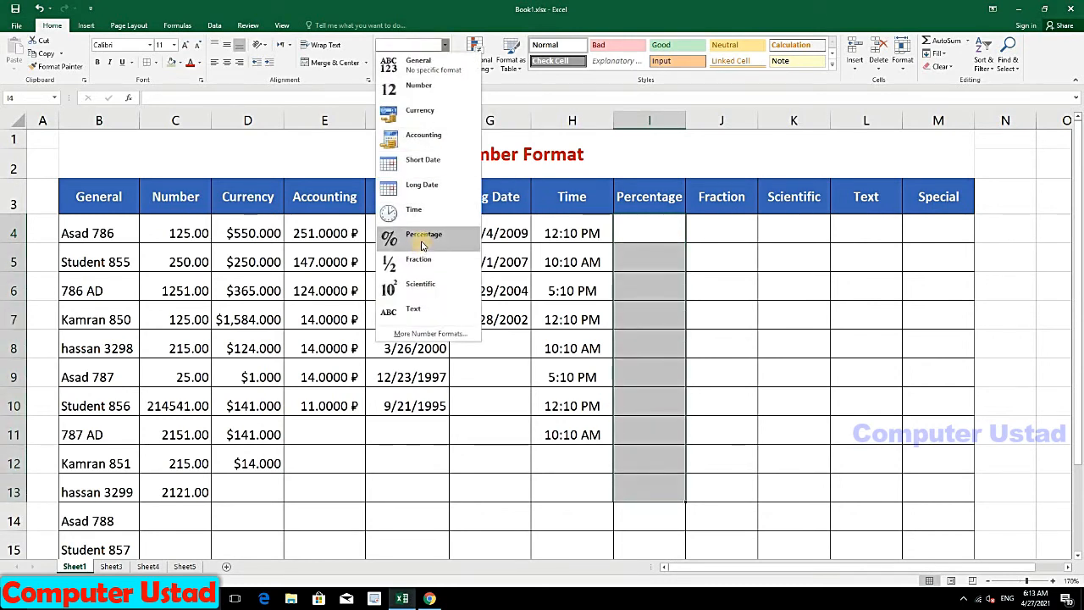
click(420, 240)
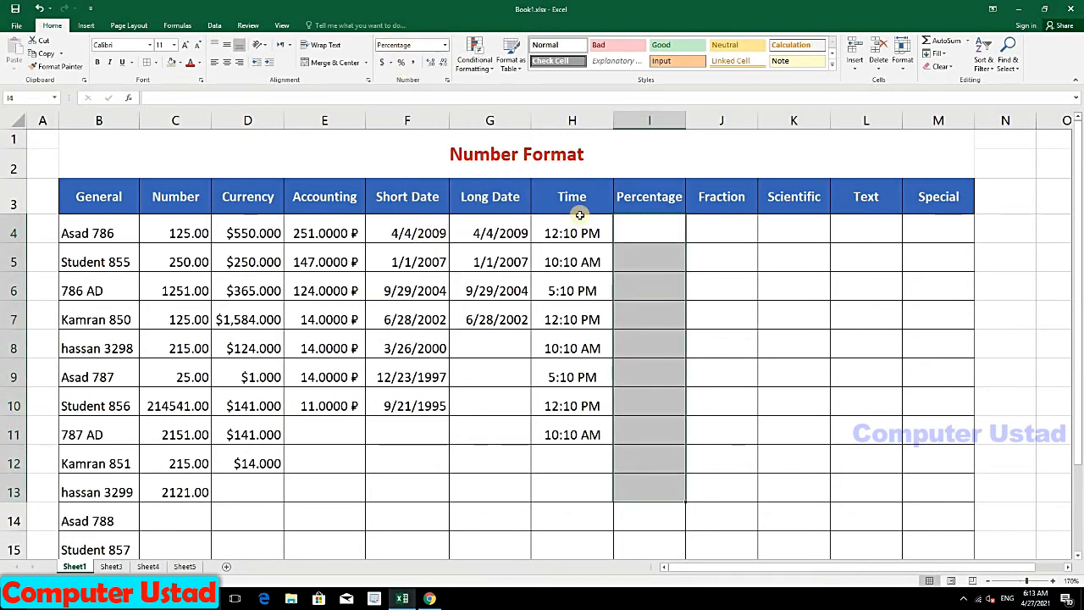
click(641, 236)
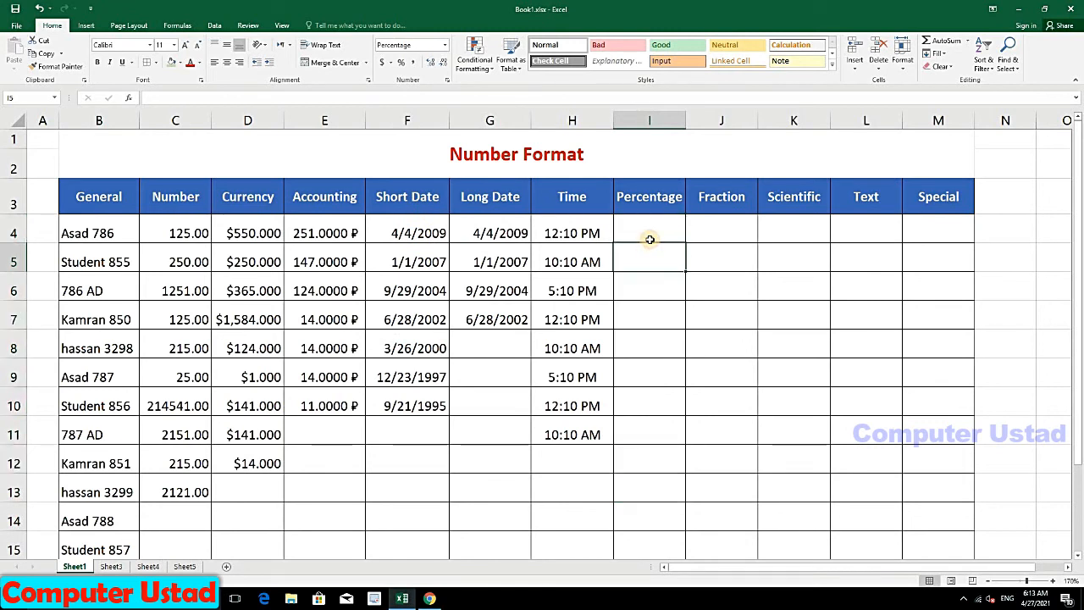
Step: Enter 15, 15, 12, 7, 35 and 25 percent in I4:I9
text(15)
key(Return)
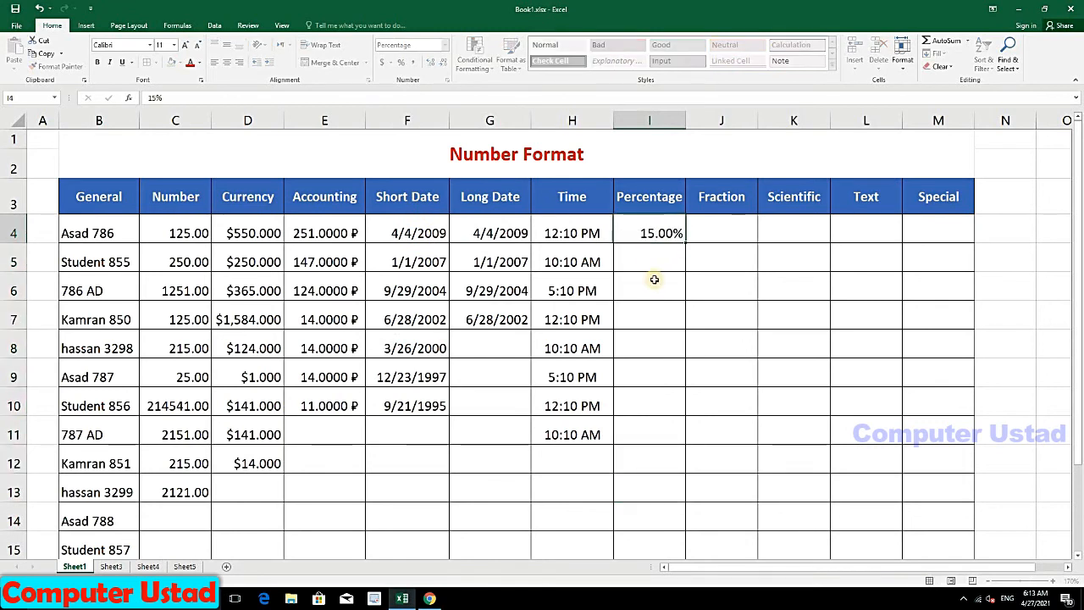
text(15)
key(Return)
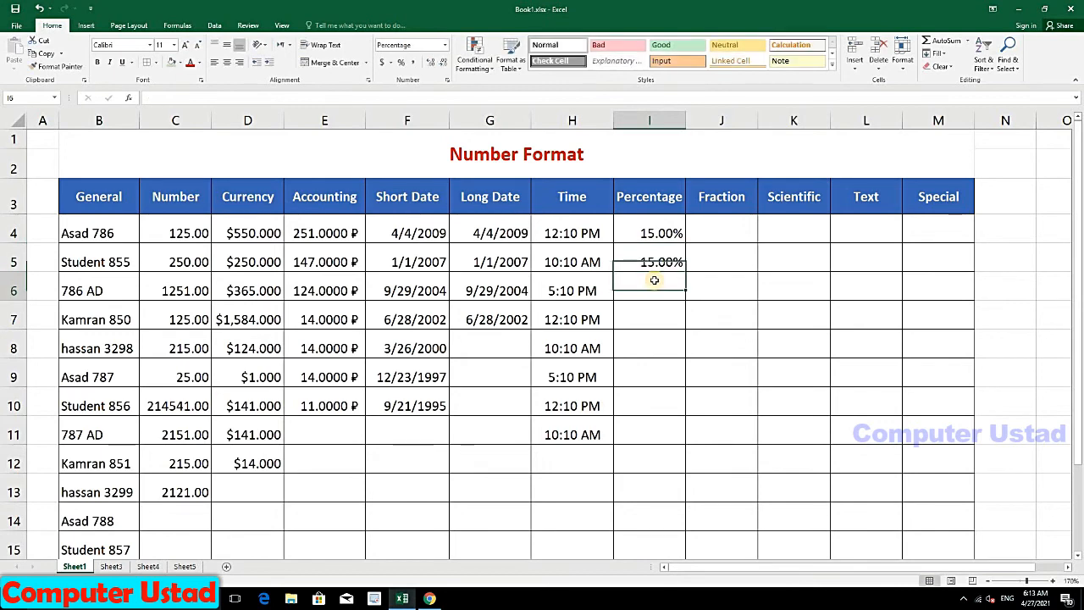
text(12)
key(Return)
text(7)
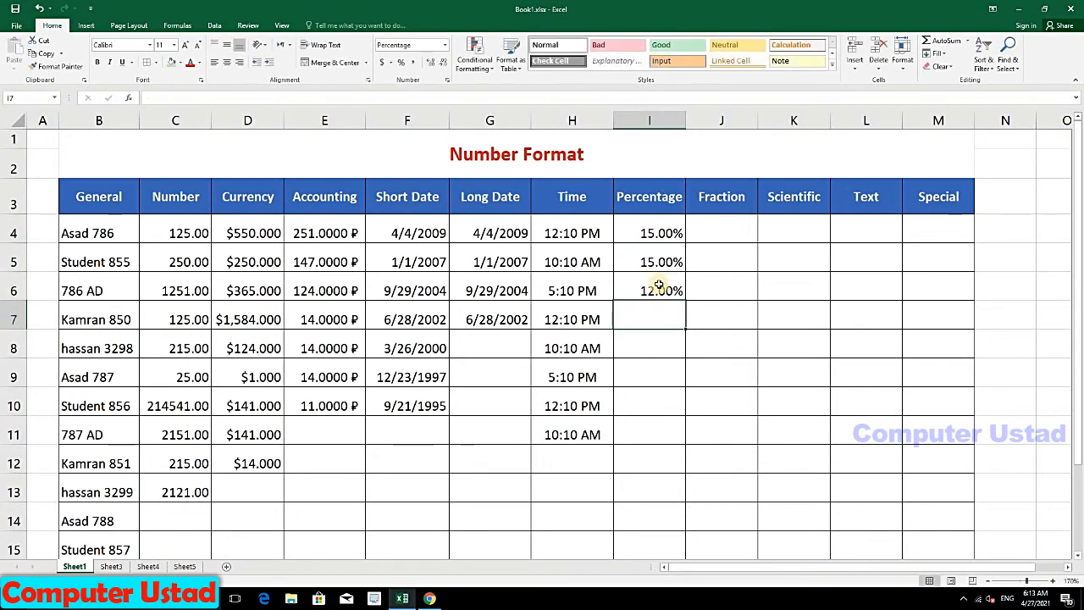
key(Return)
text(35)
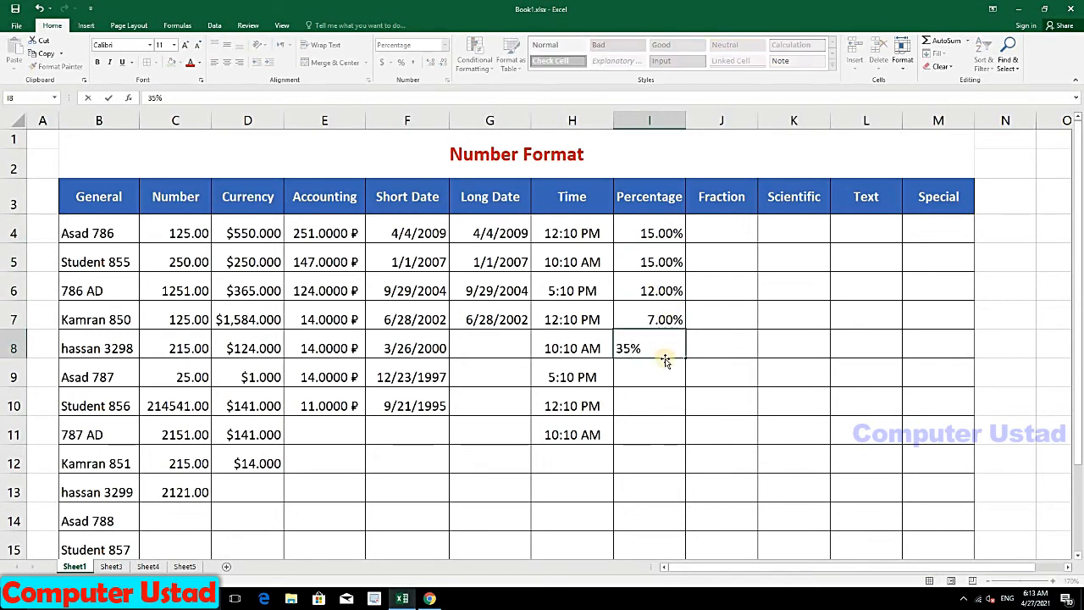
key(Return)
text(25)
key(Return)
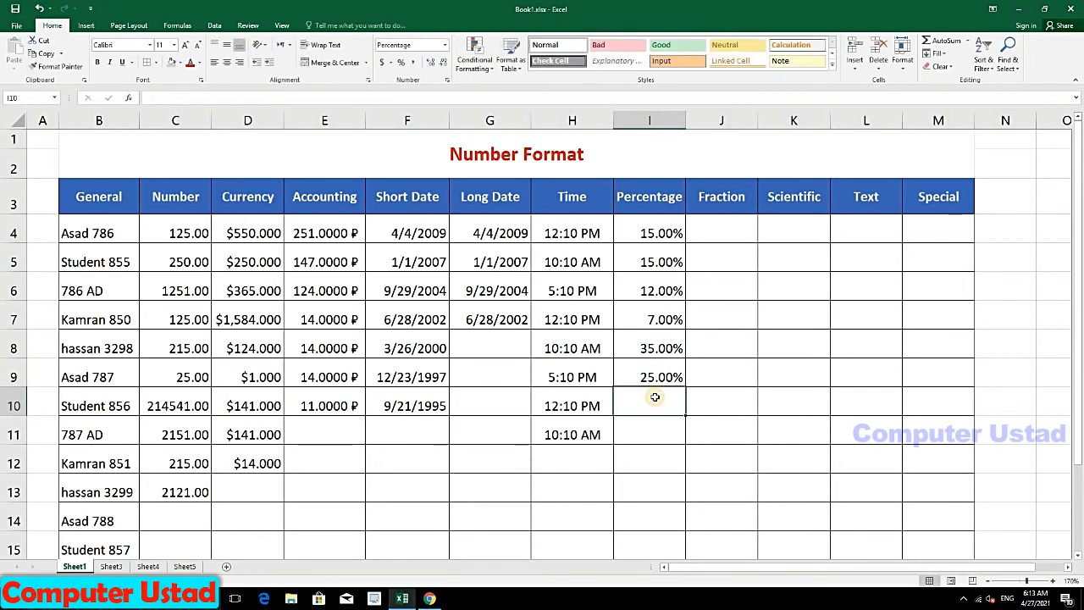
Step: Enter 24% in I10, then 15% in I13, 12% in I12 and 98% in I11
text(24)
key(Return)
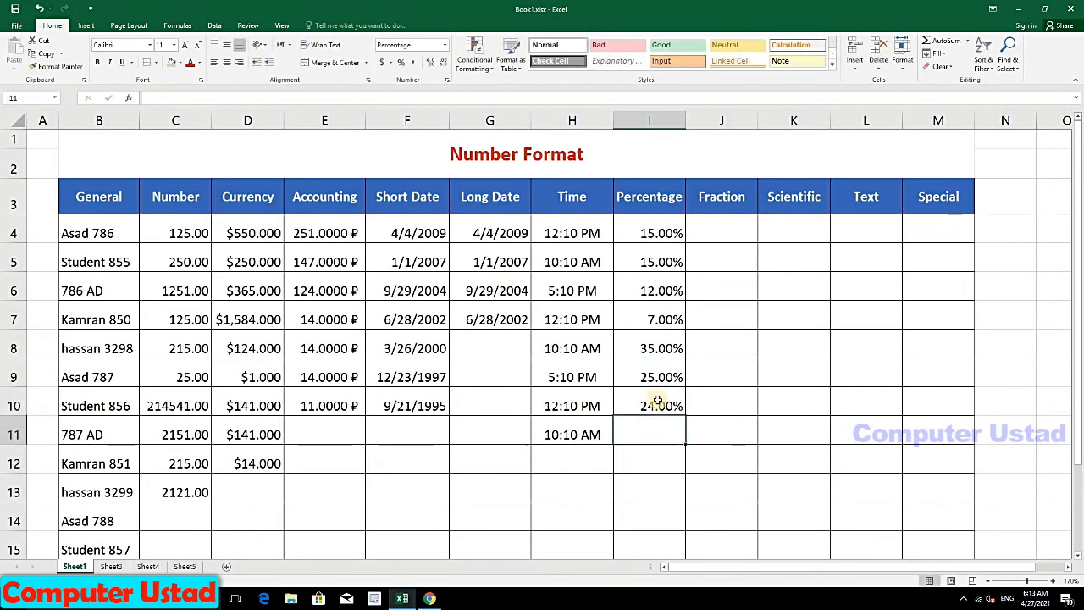
key(Return)
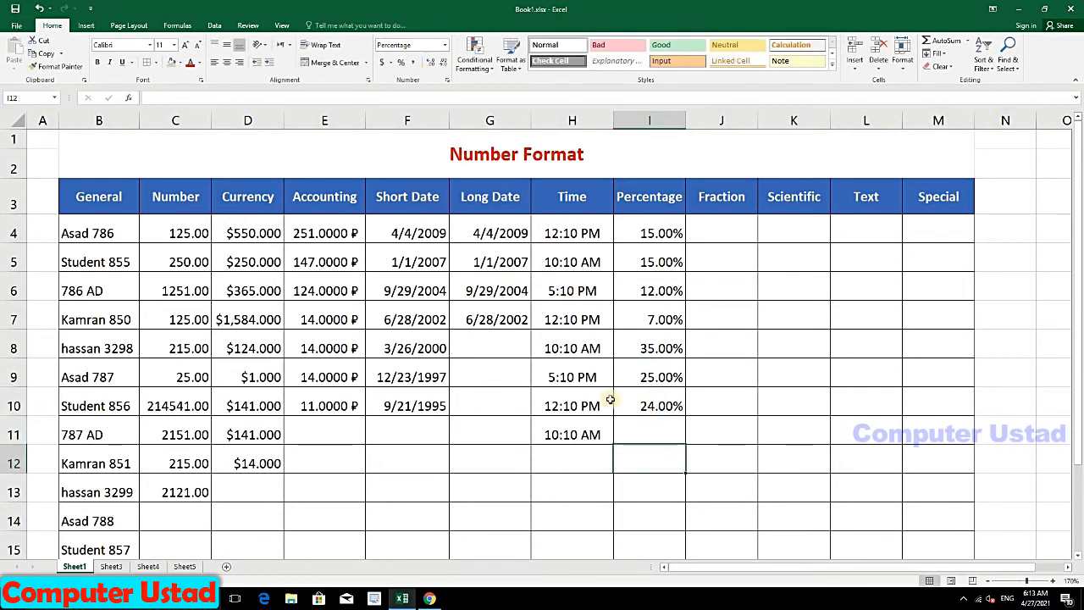
key(Return)
key(Return)
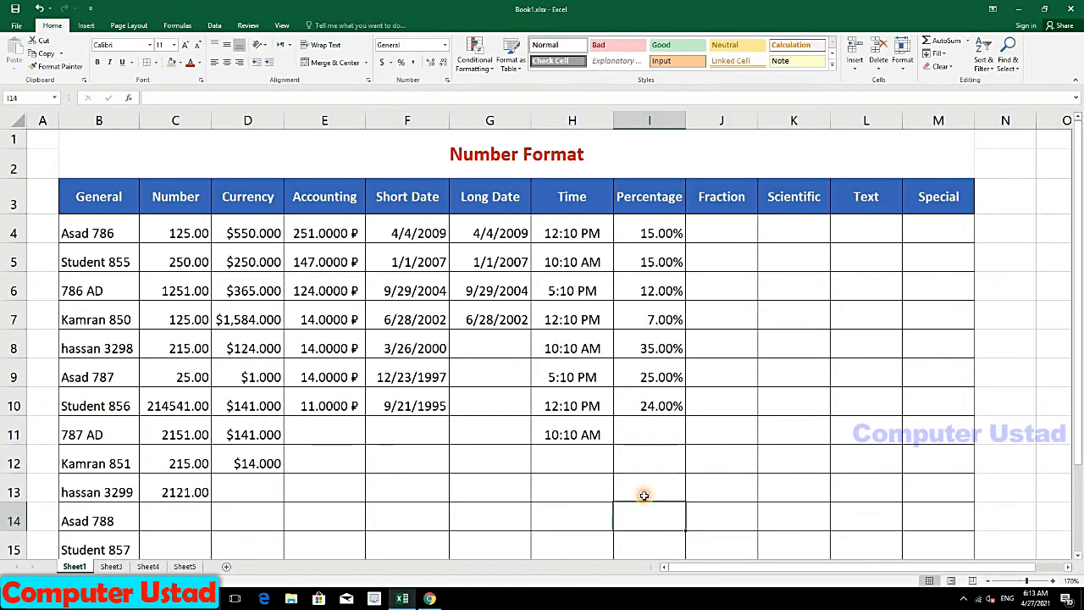
click(641, 492)
text(15)
click(649, 462)
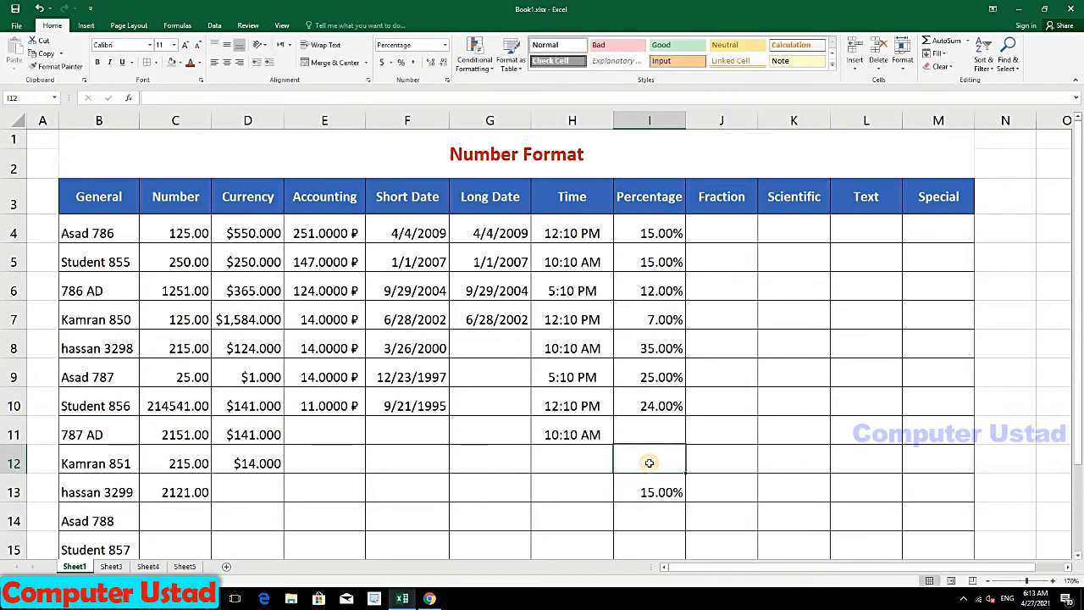
text(12)
click(658, 433)
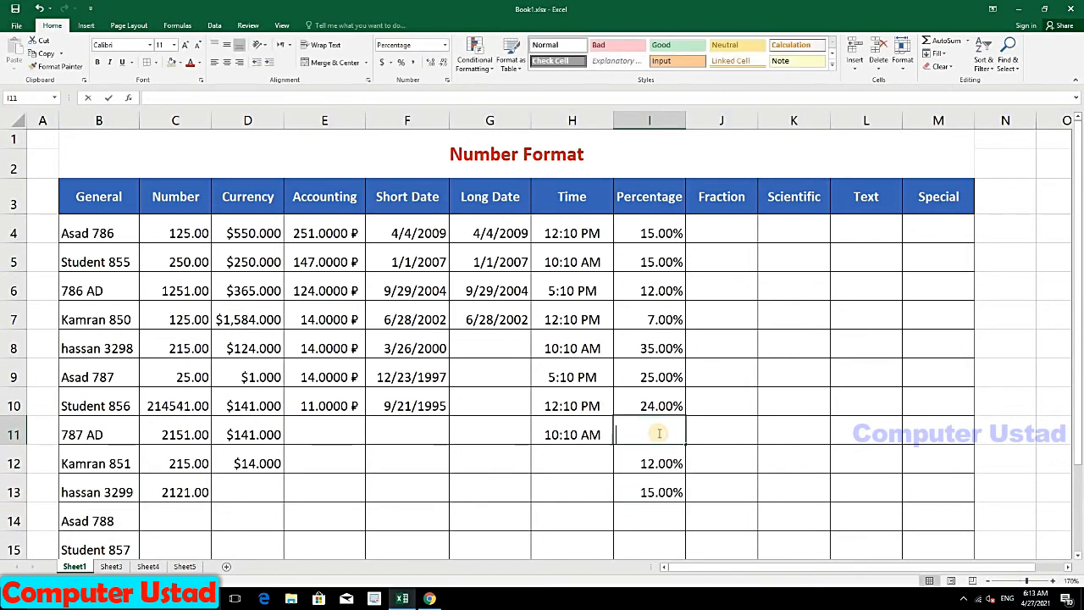
text(98)
click(694, 404)
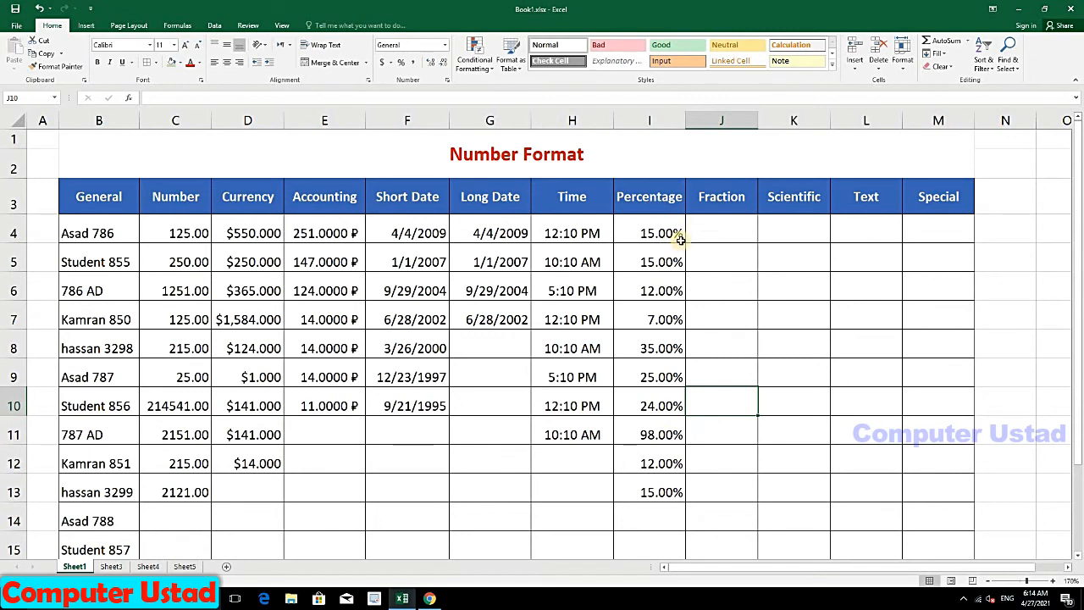
Step: Enter 0.25, 0.35 and 0.74 in J4:J6 and format them as Fraction (1/4, 1/3, 3/4)
click(704, 222)
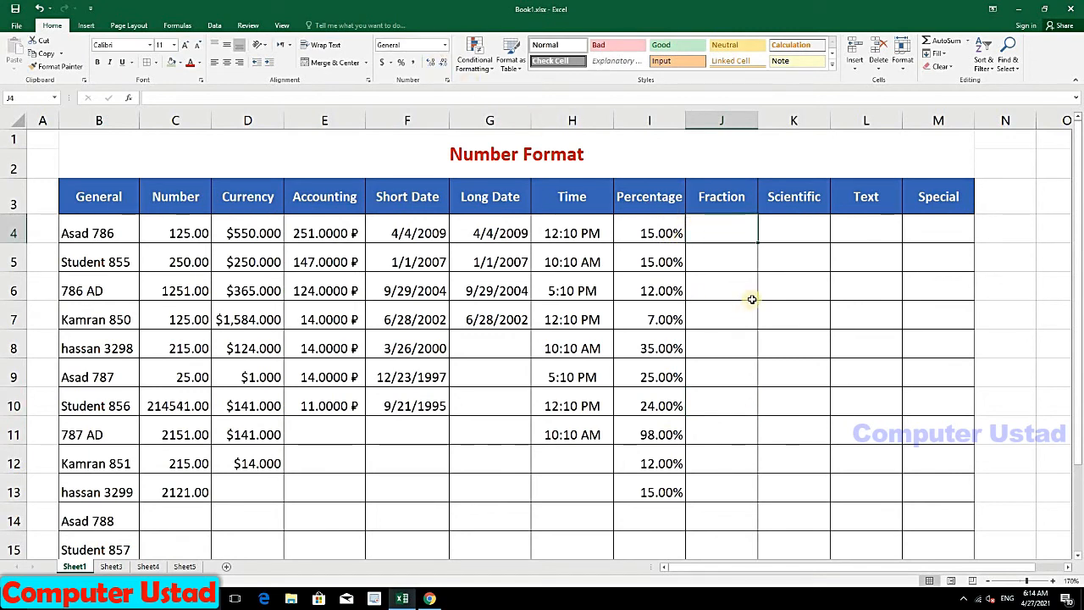
text(0.)
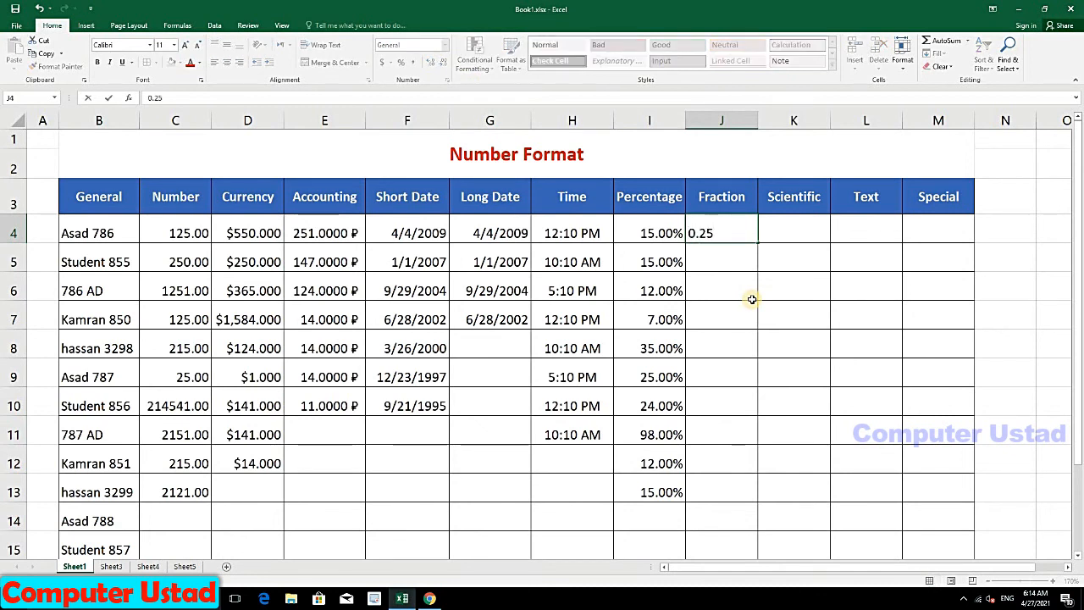
text(25)
key(Return)
text(25)
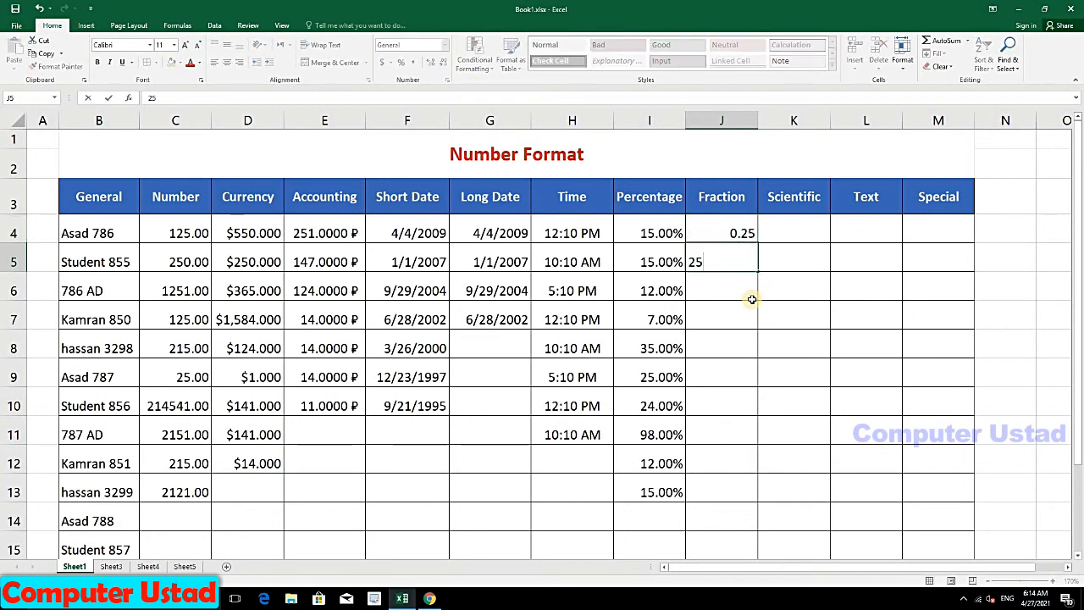
text(0.35)
key(Return)
text(.)
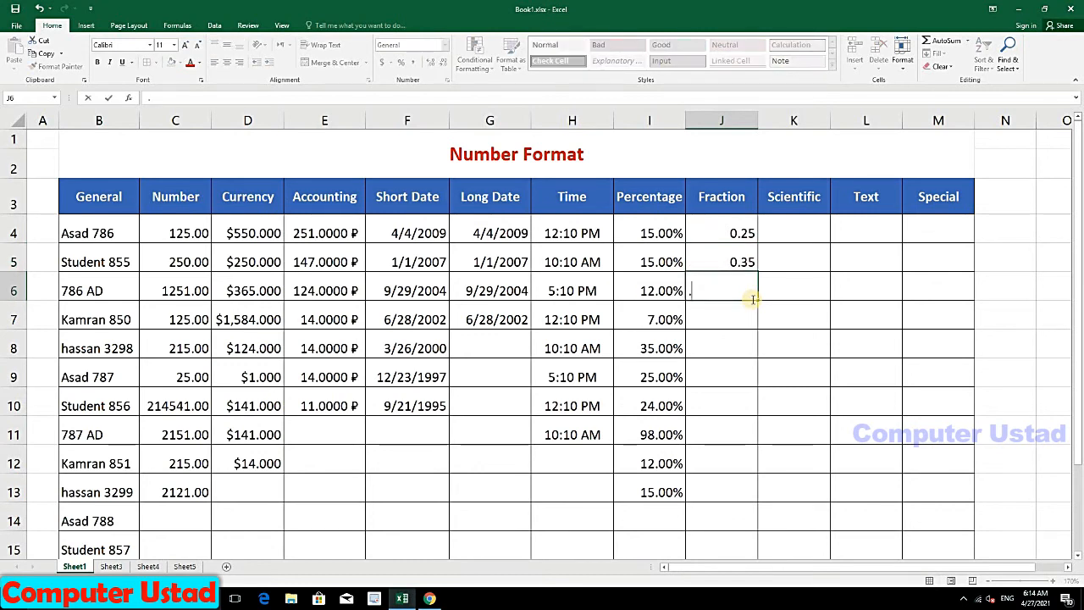
text(74)
key(Return)
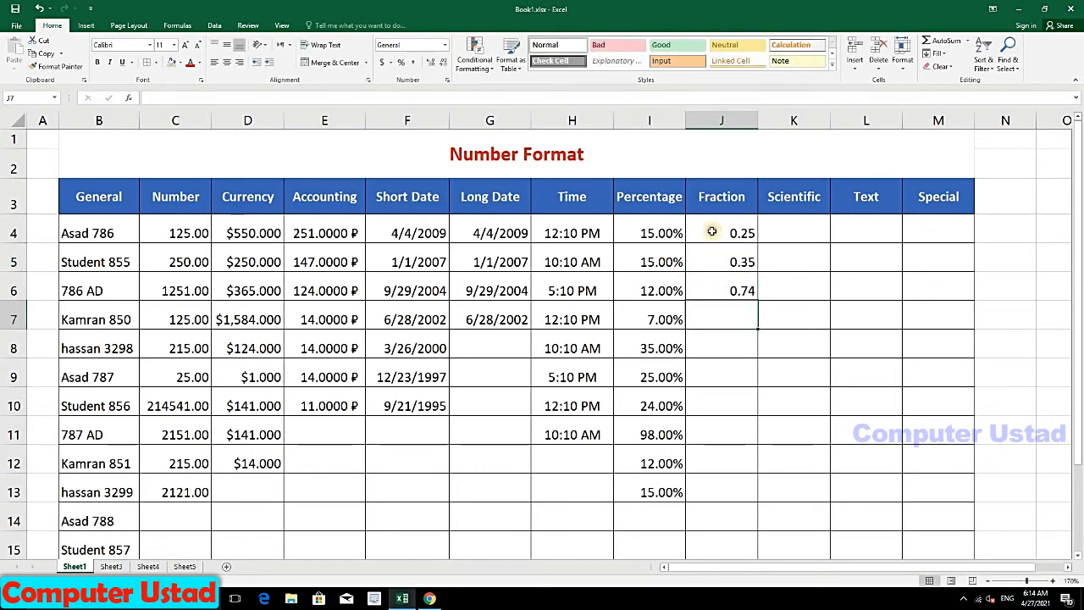
drag(709, 232, 717, 284)
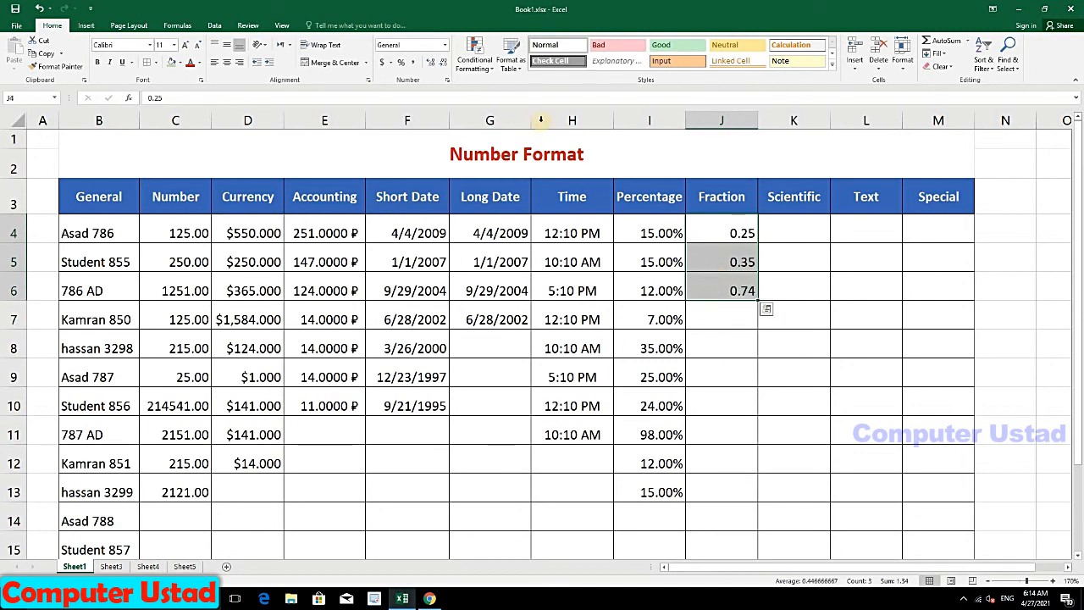
click(447, 45)
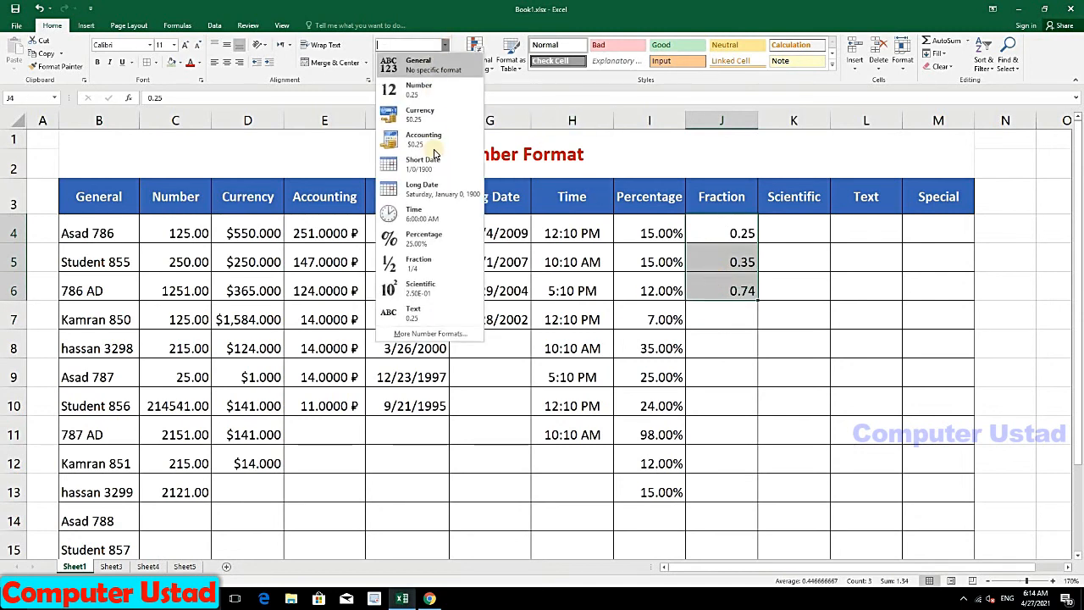
click(422, 264)
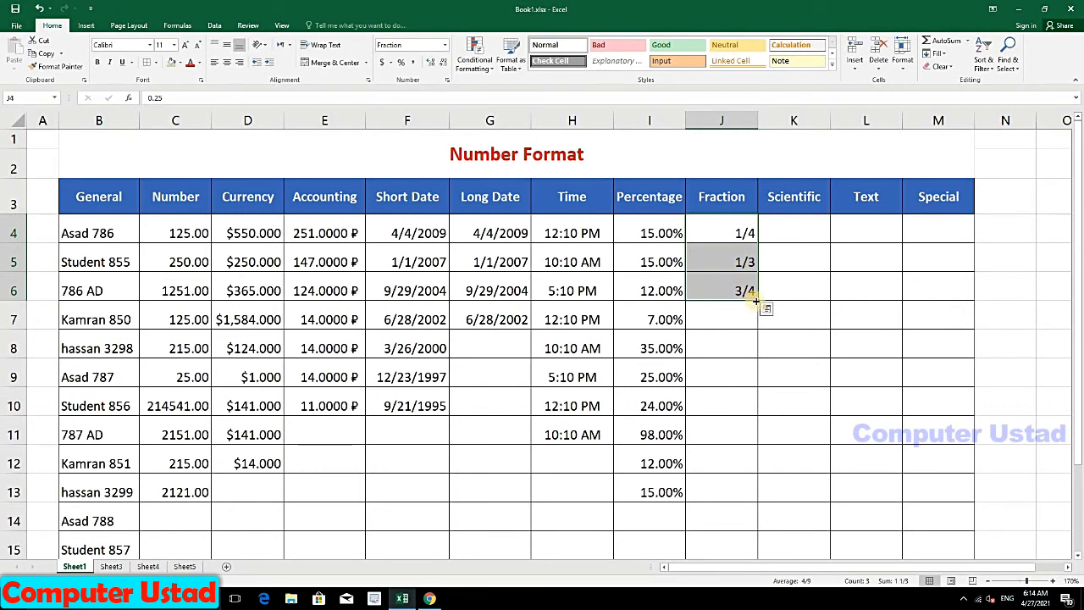
Step: Format J7:J11 as Fraction and enter decimals displayed as 1/2, 4/7 and 1/2
click(745, 306)
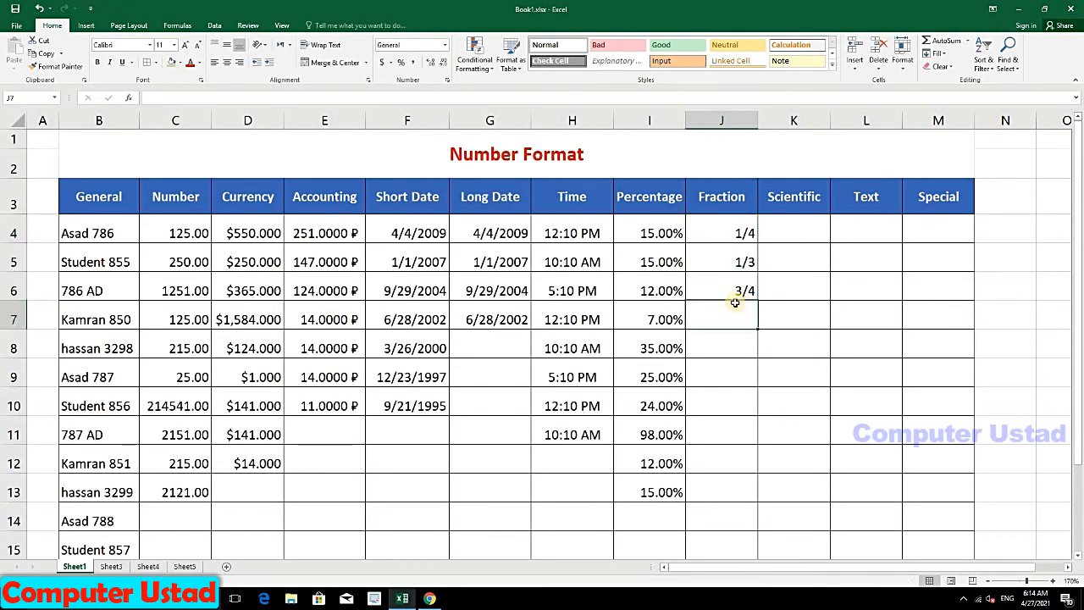
drag(719, 310, 721, 430)
click(445, 45)
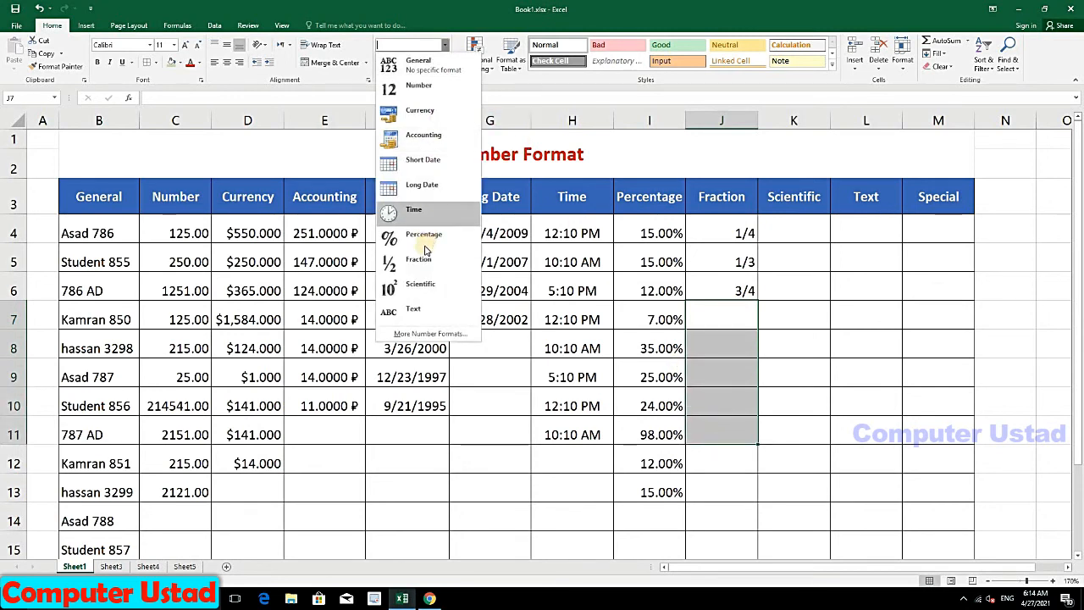
click(416, 262)
click(739, 319)
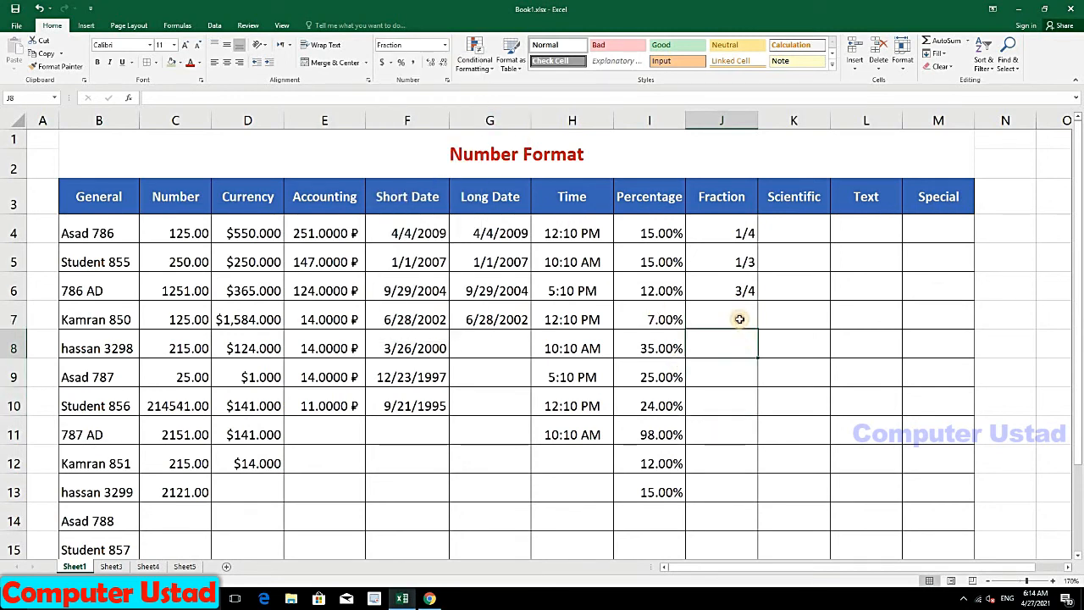
text(.5)
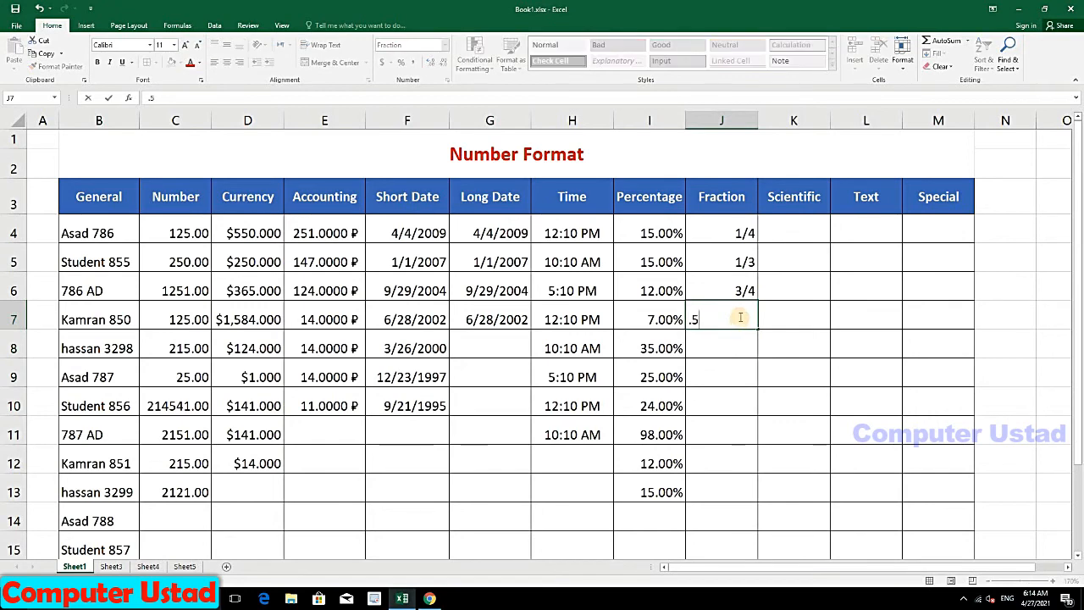
key(Return)
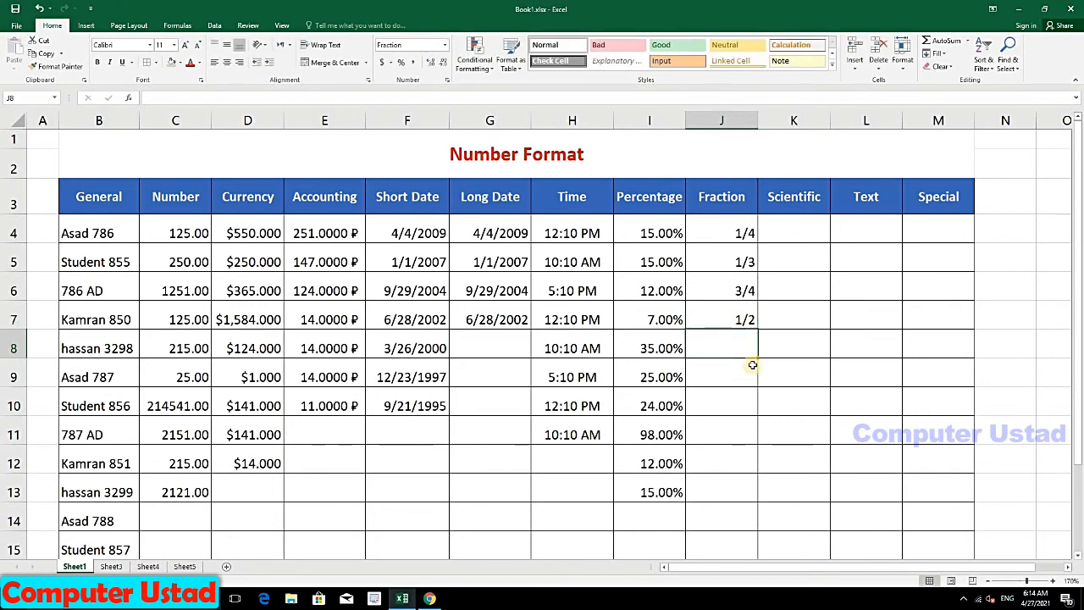
text(.58)
key(Return)
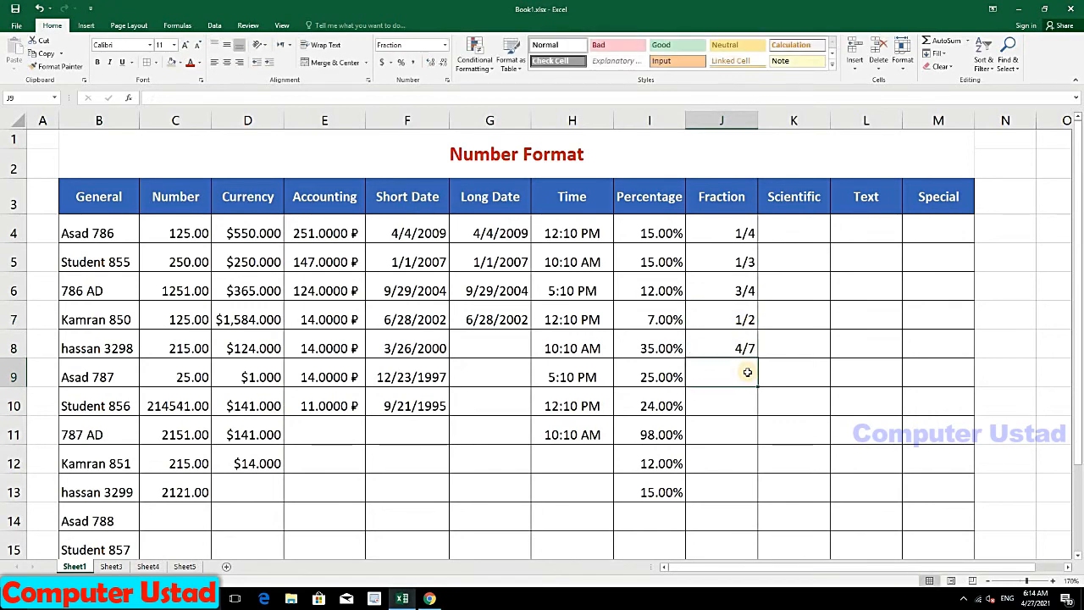
text(.47)
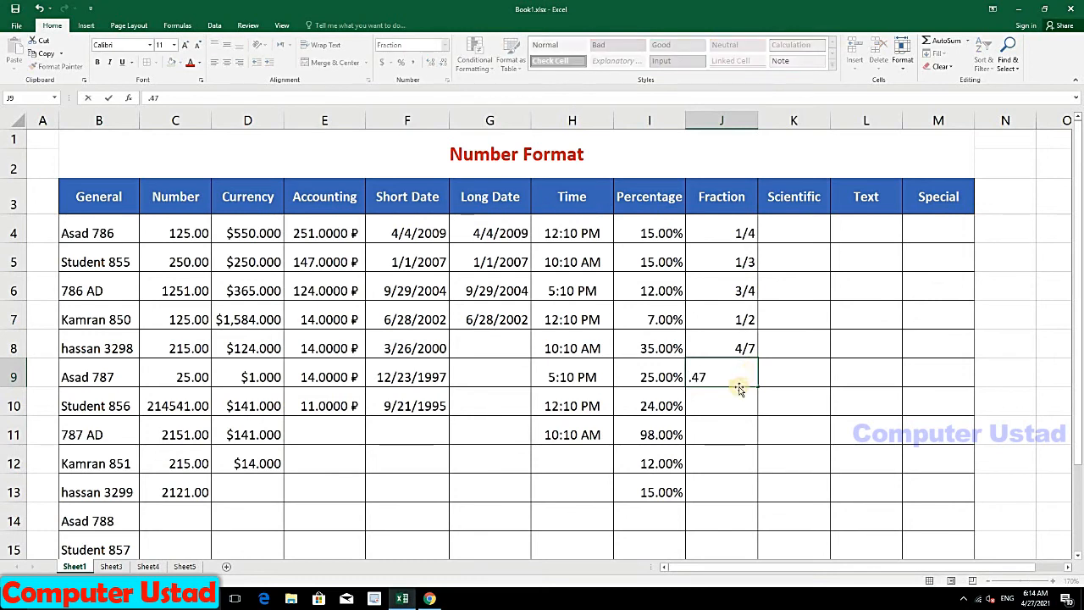
click(785, 227)
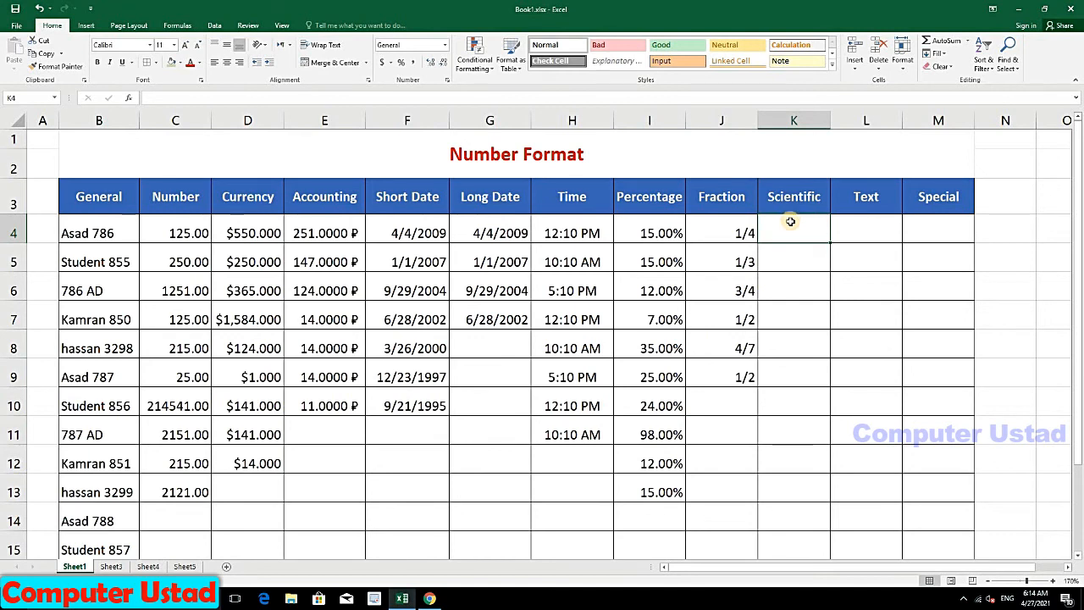
Step: Enter 1452, 4212145 and 2415454 in K4:K6, format as Scientific, and extend the series to K9
text(1452)
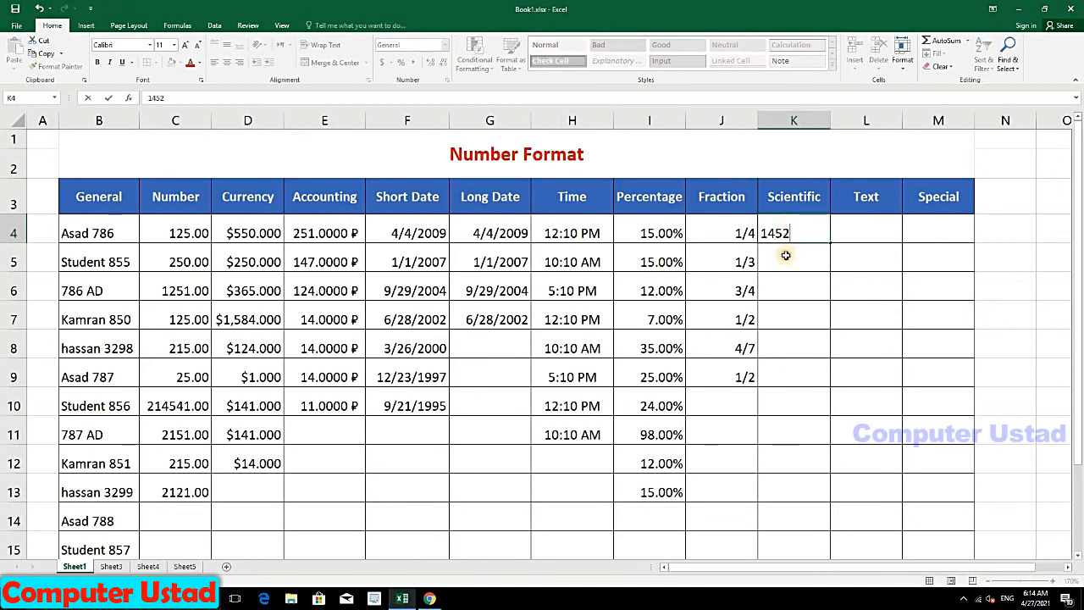
key(Return)
text(42121)
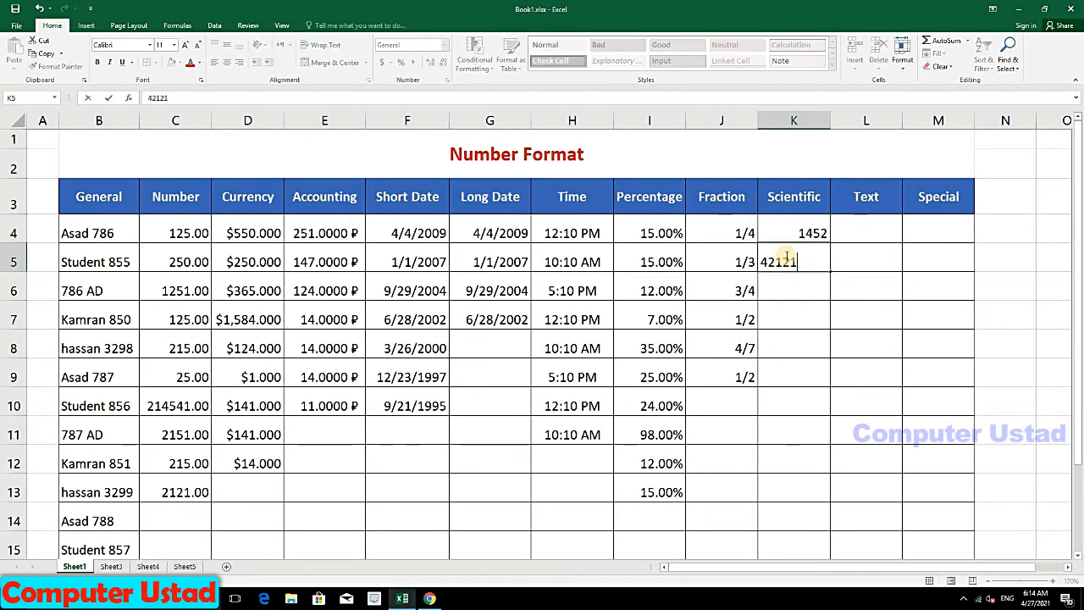
text(45)
key(Return)
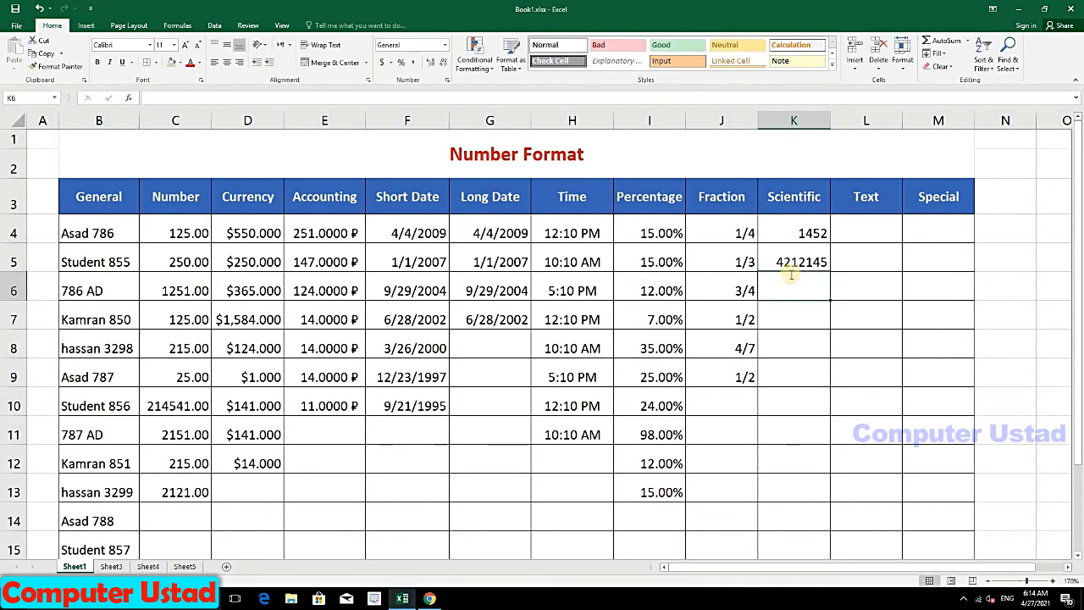
text(2415454)
key(Return)
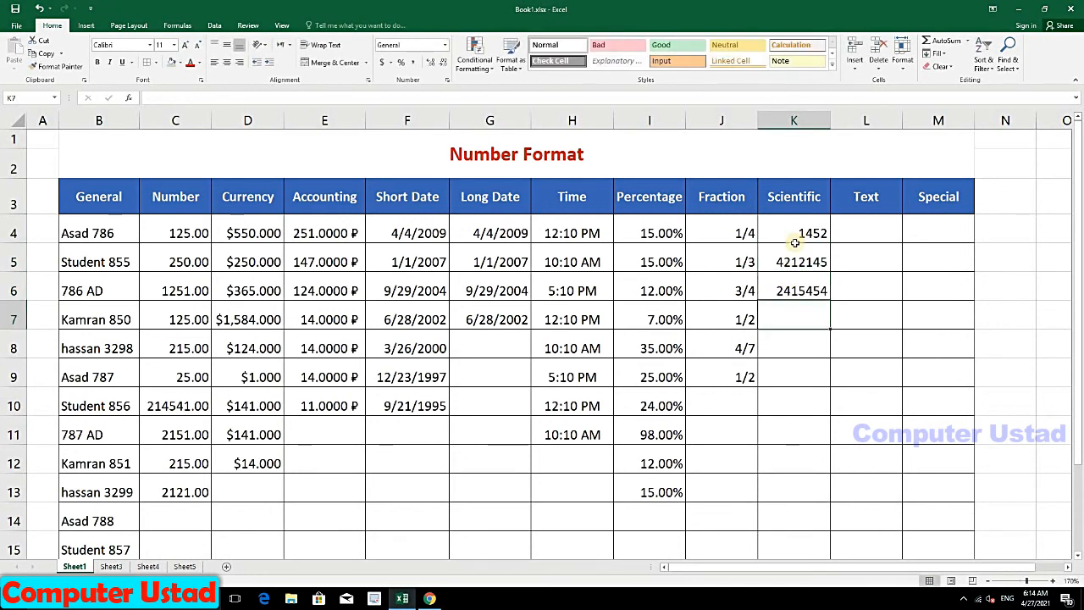
drag(796, 235, 800, 292)
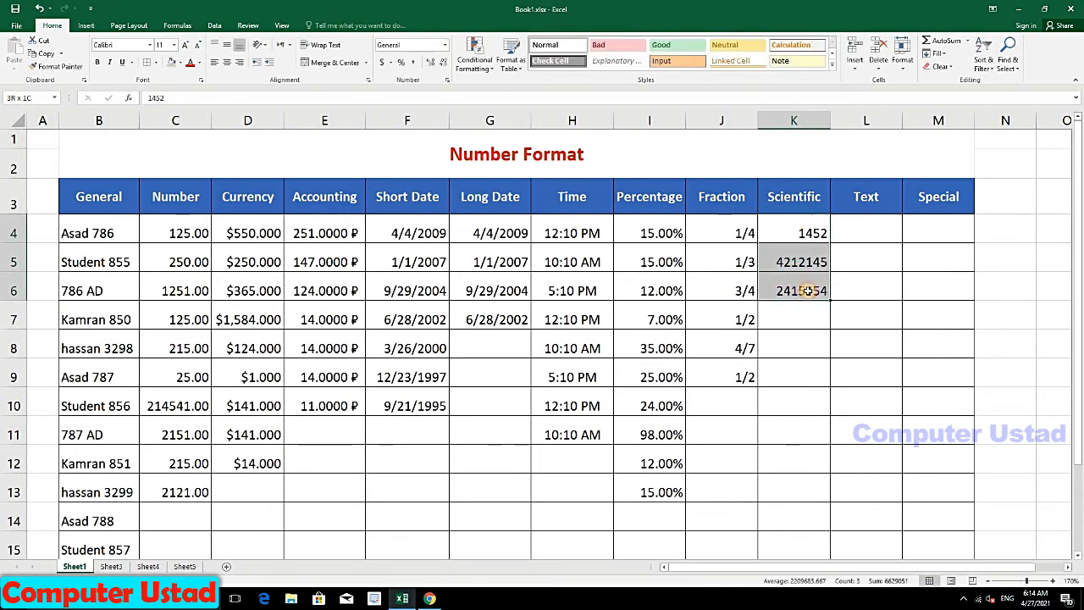
click(443, 47)
click(412, 291)
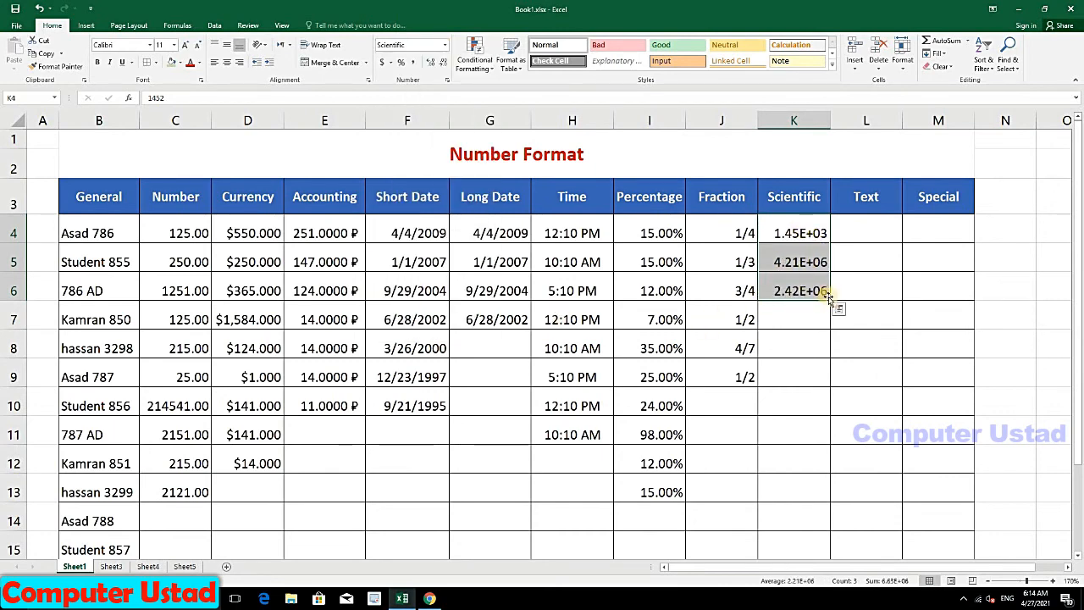
drag(830, 302, 788, 341)
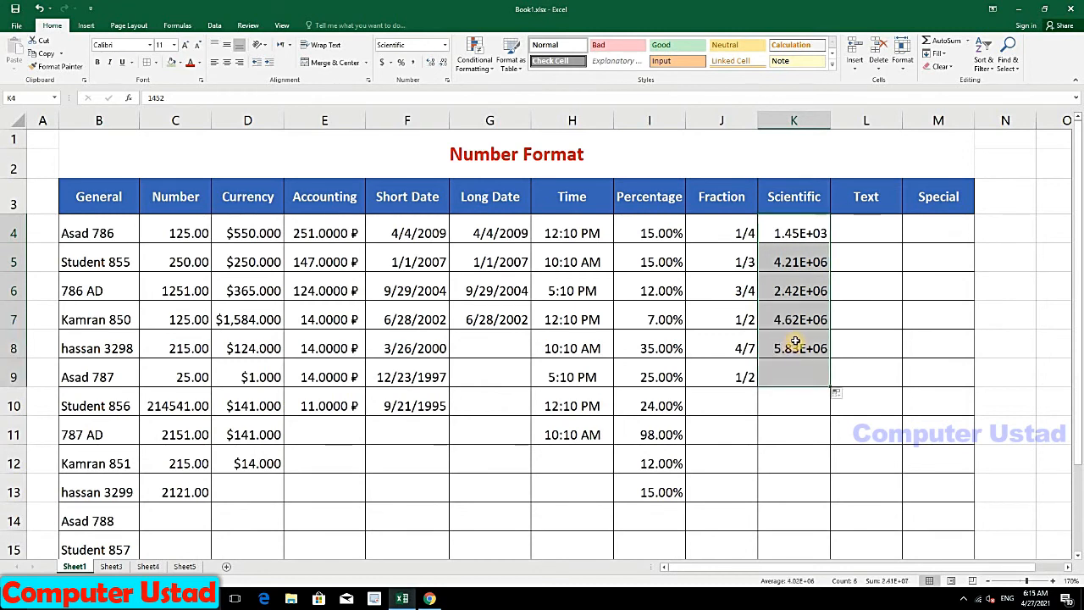
click(850, 224)
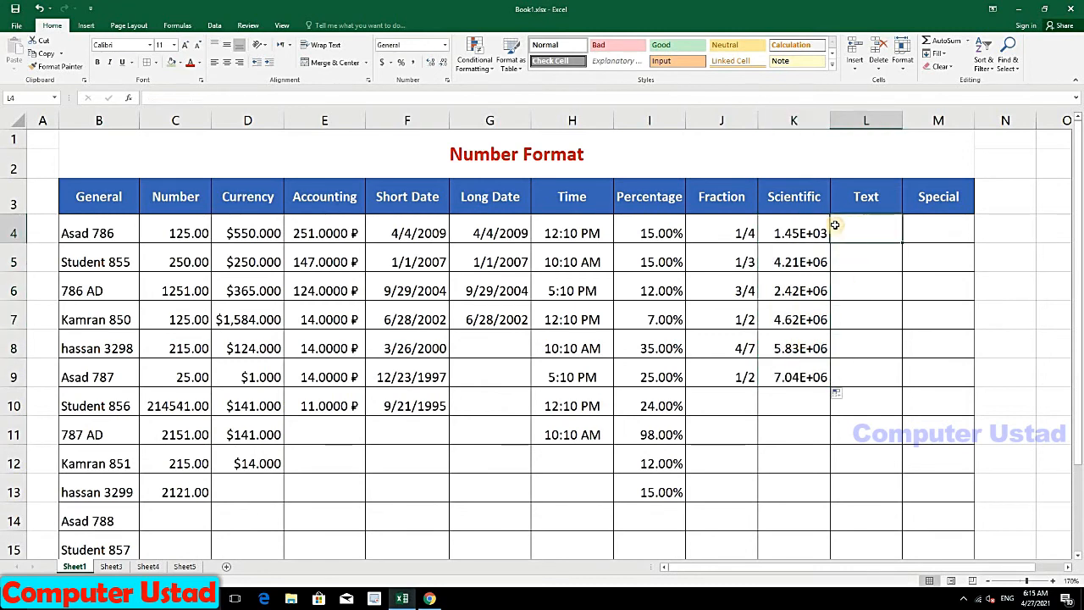
Step: Give L4 Text format and enter 13212121 in L4 and 12445 in L5
click(444, 47)
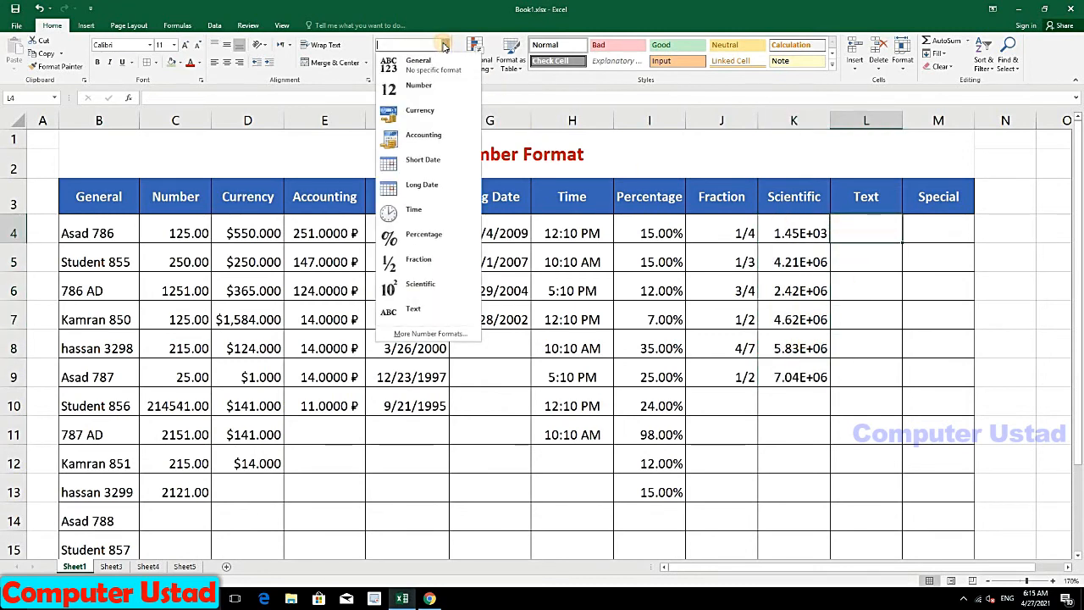
click(422, 315)
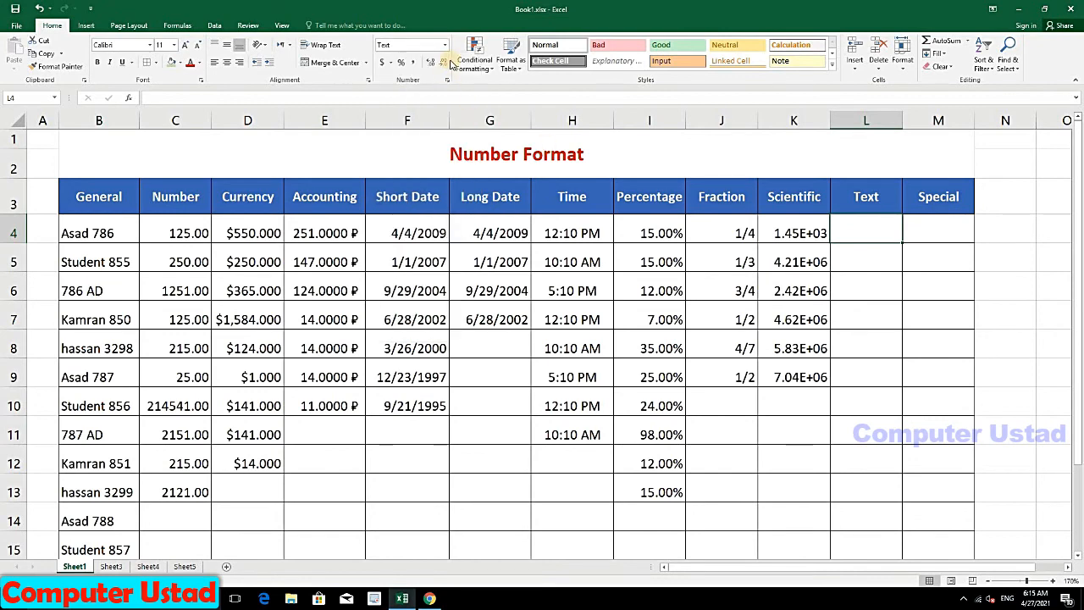
click(444, 46)
click(413, 315)
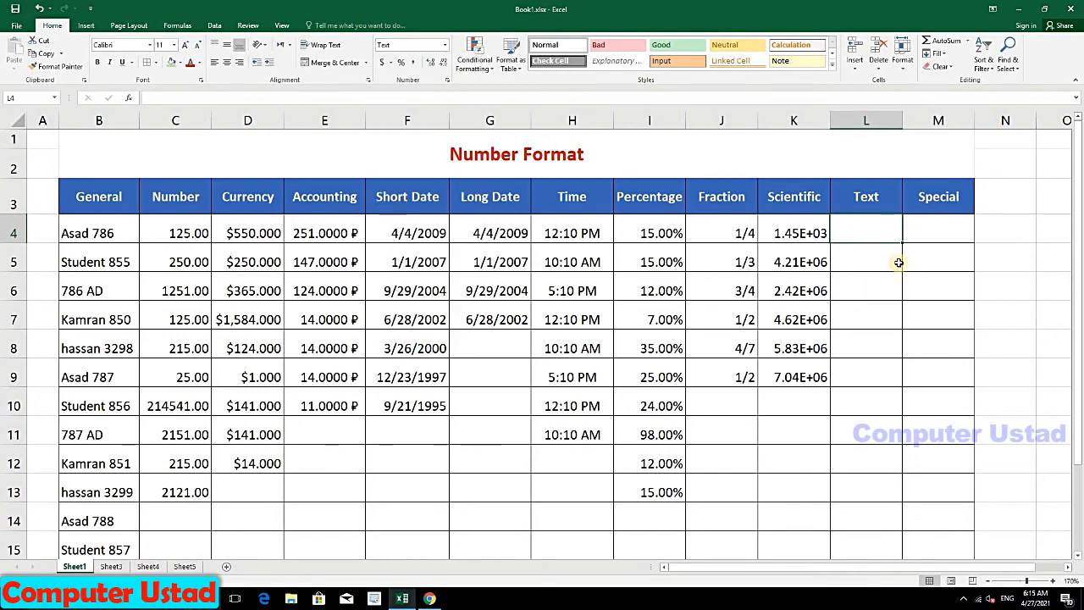
text(1)
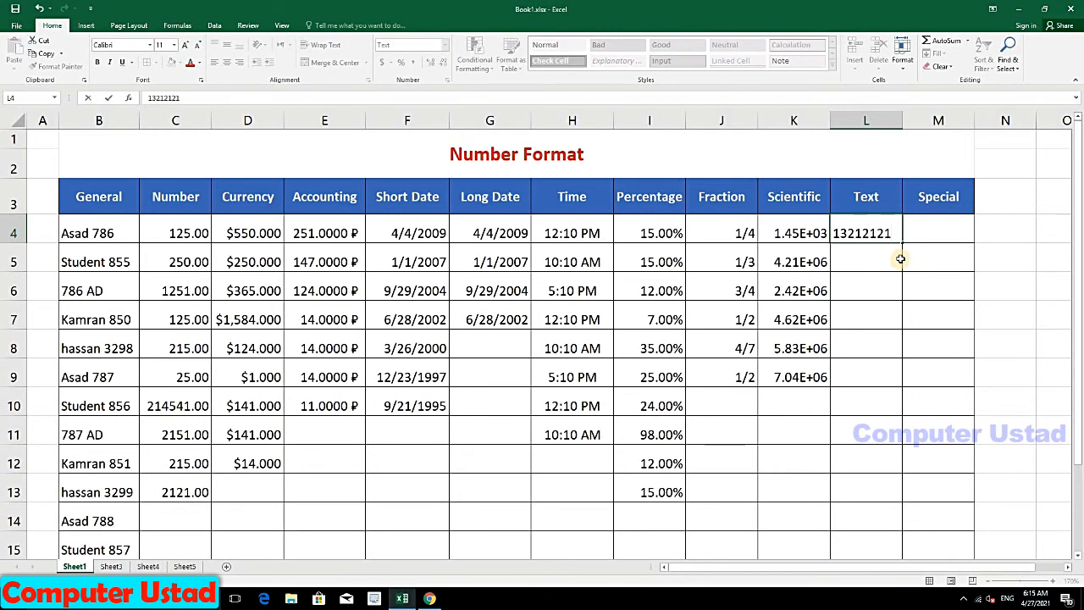
text(3212121)
key(Return)
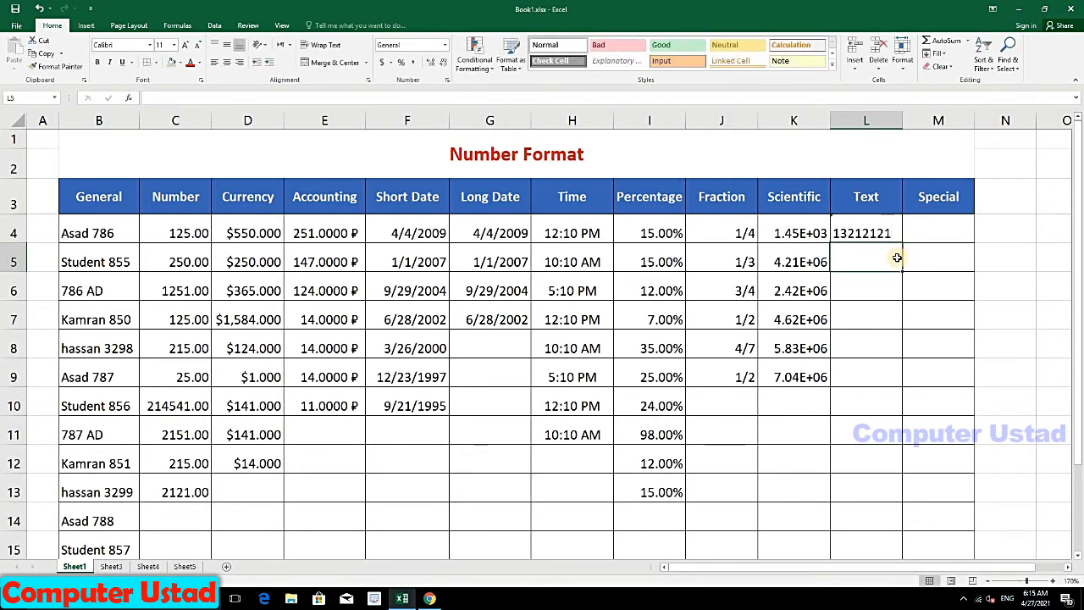
text(034)
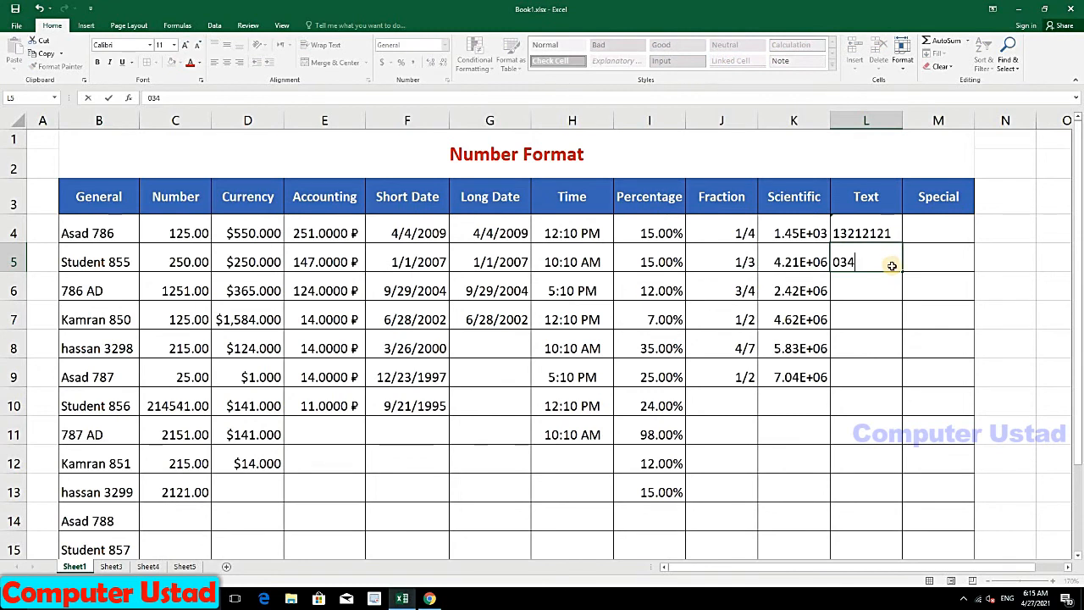
key(Return)
click(886, 265)
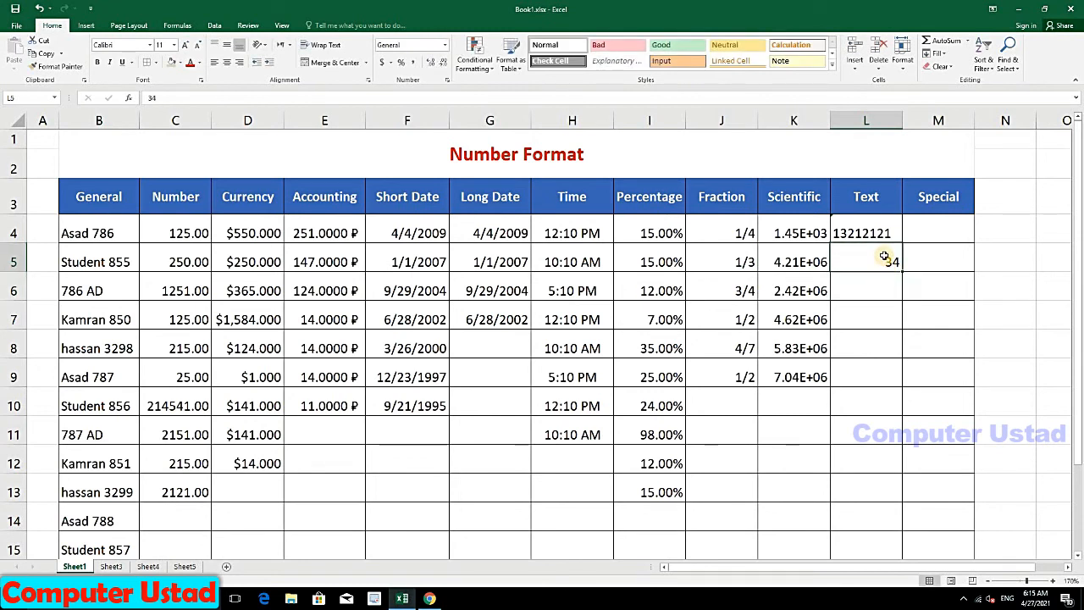
text(12445)
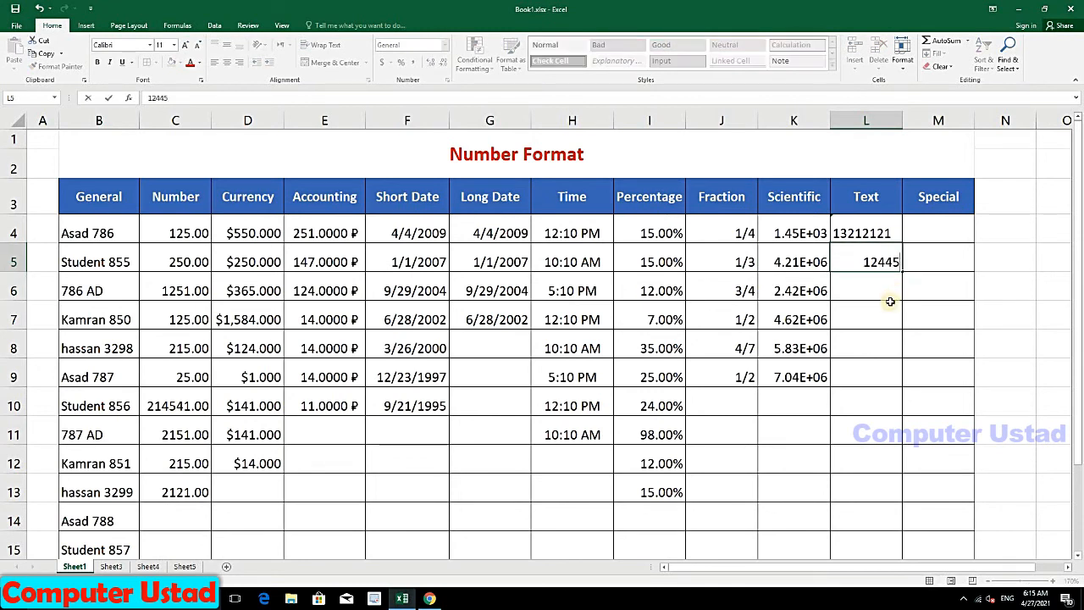
key(Return)
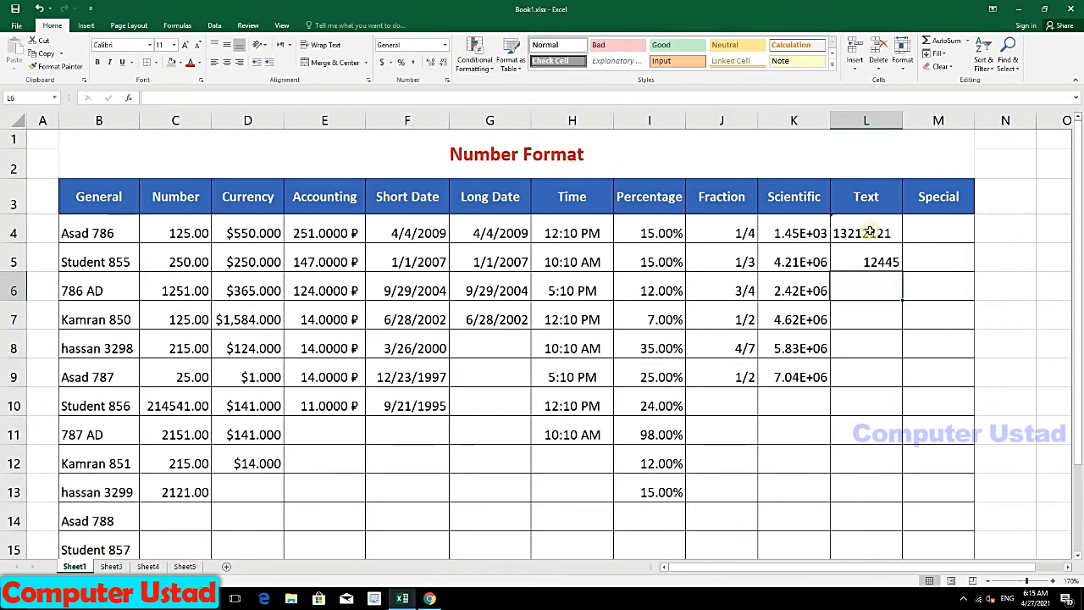
Step: Store L5's 12445 as text and enter 125 in L6, also formatted as Text
click(838, 262)
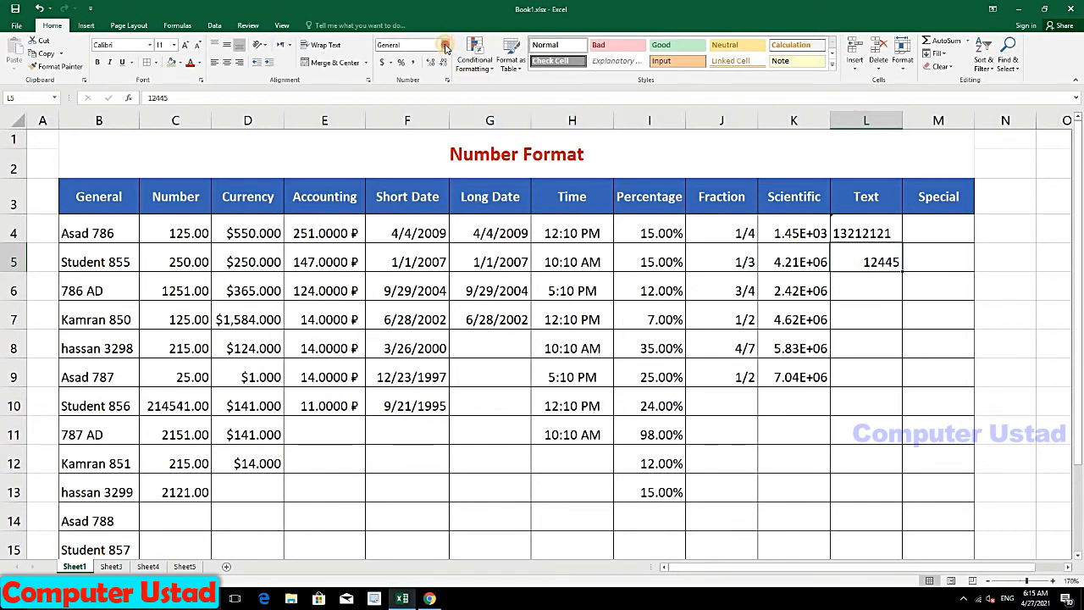
click(446, 47)
click(412, 315)
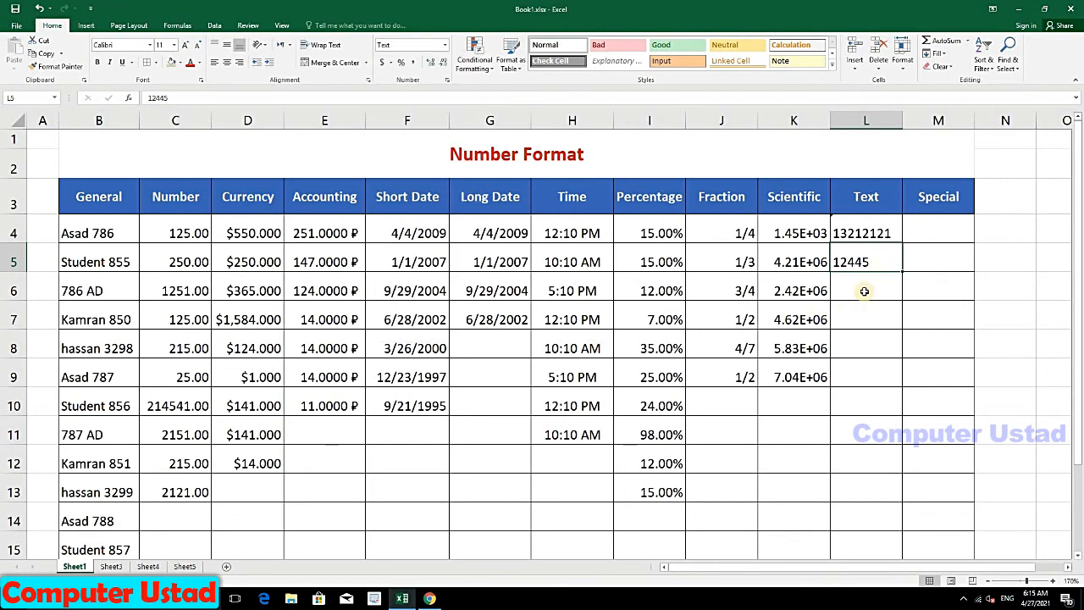
click(864, 291)
drag(872, 234, 866, 259)
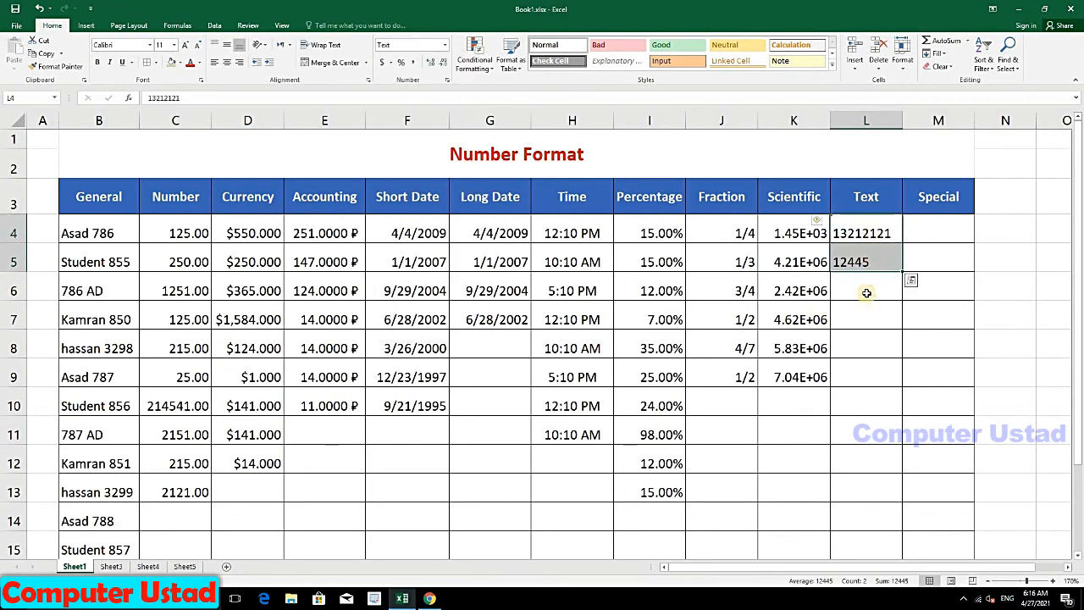
click(866, 292)
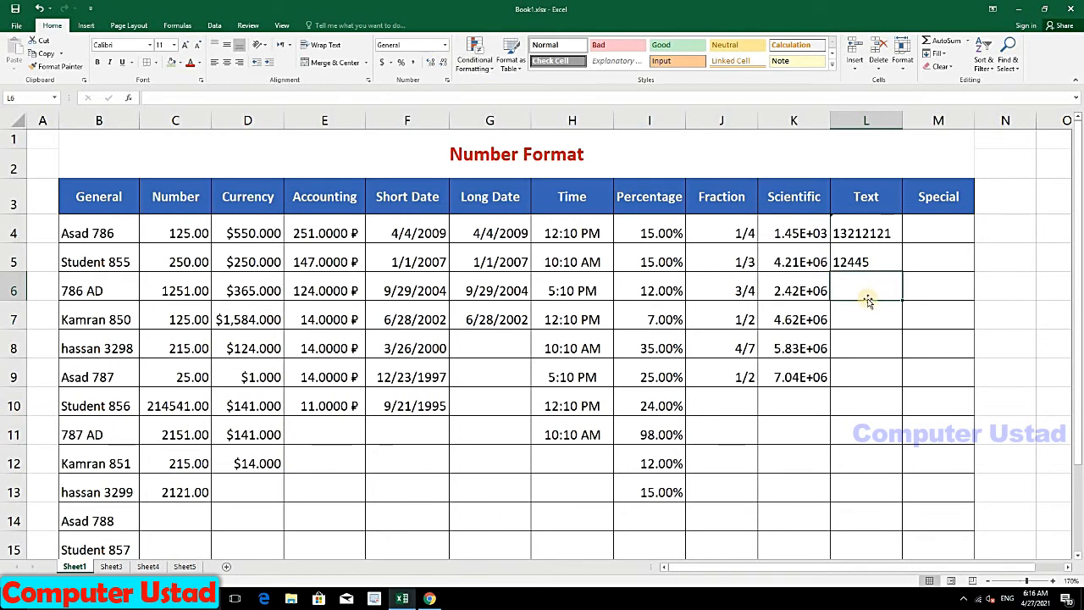
text(125)
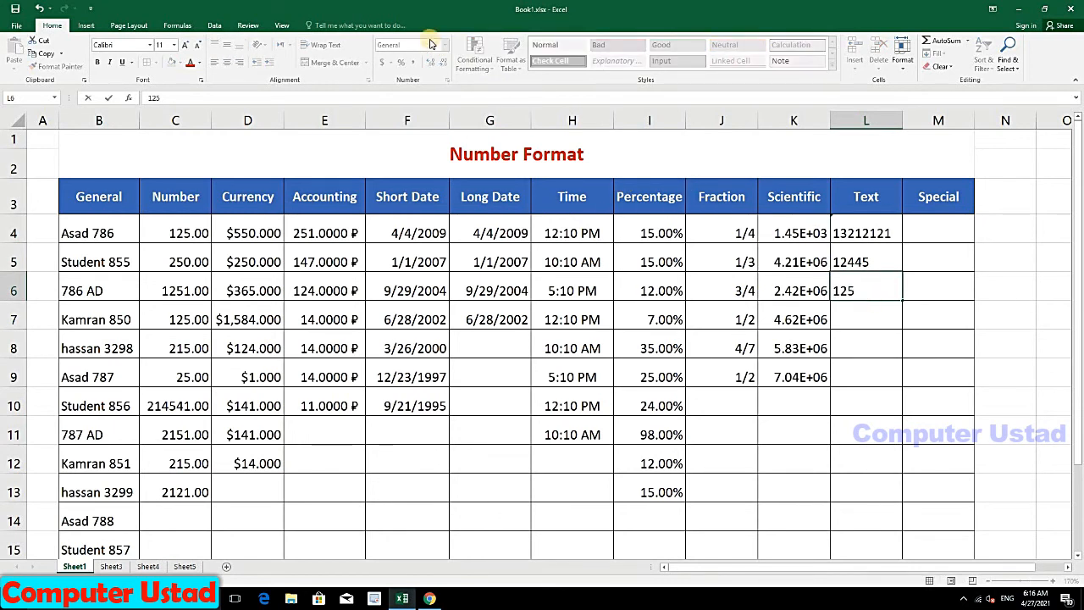
click(866, 320)
click(852, 285)
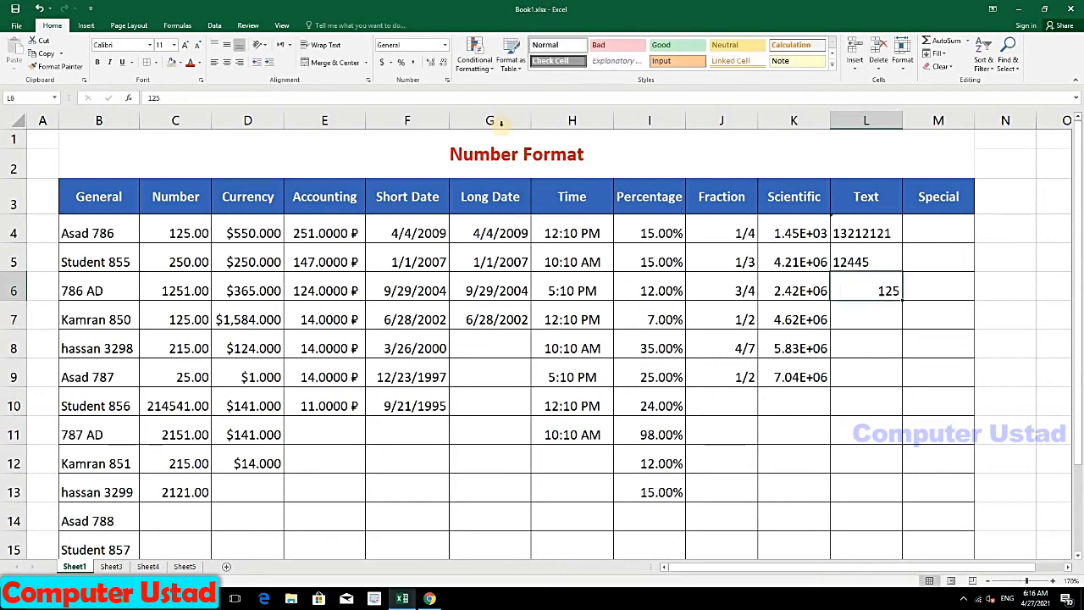
click(447, 48)
click(414, 310)
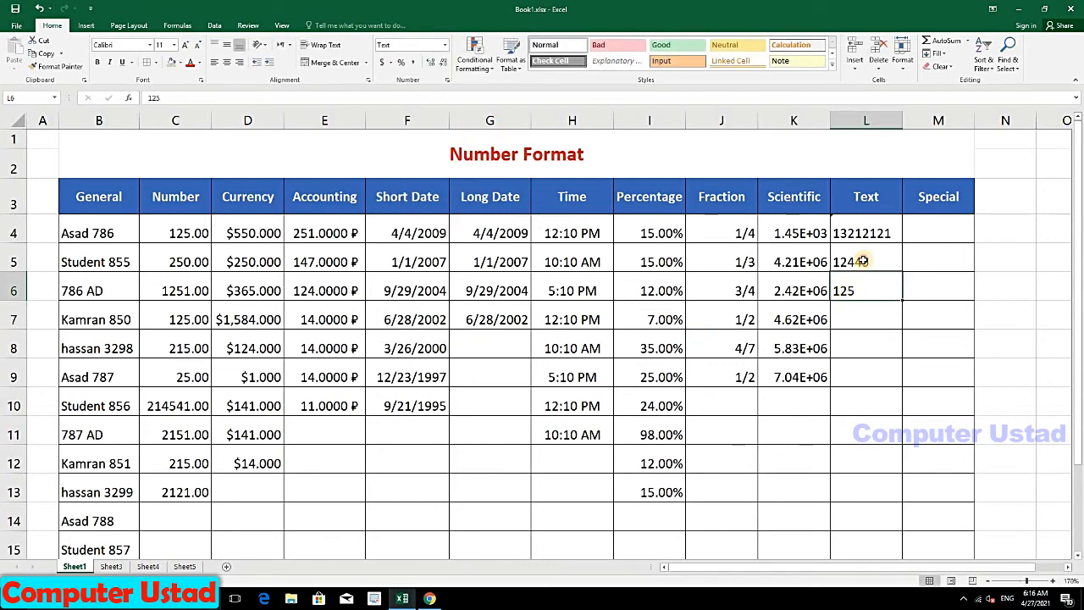
Step: Copy 125 down into L7 and L8 after undoing an accidental number series
drag(862, 233, 861, 288)
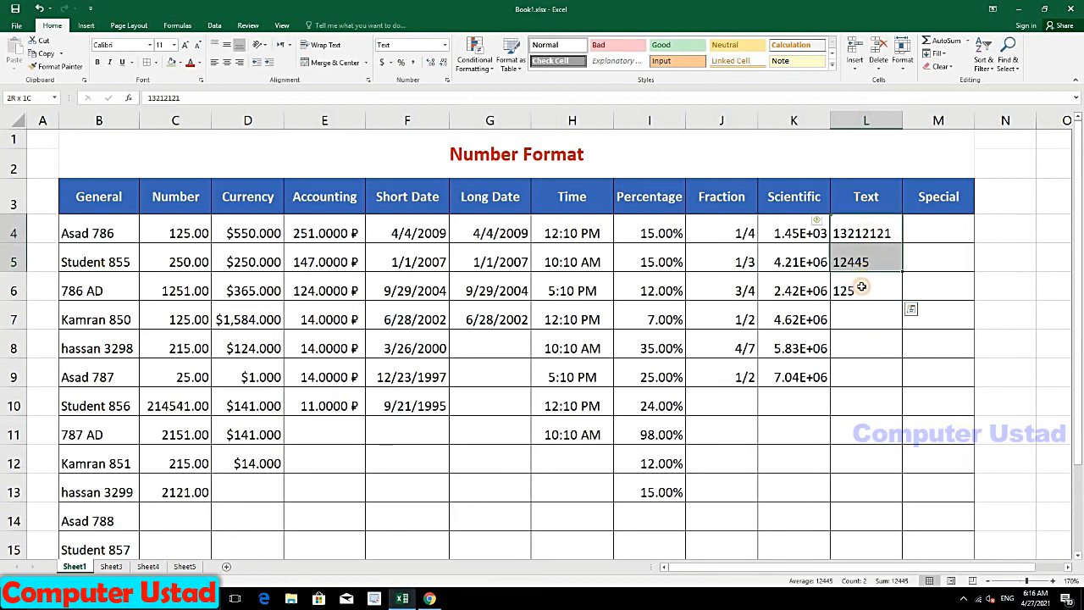
click(861, 262)
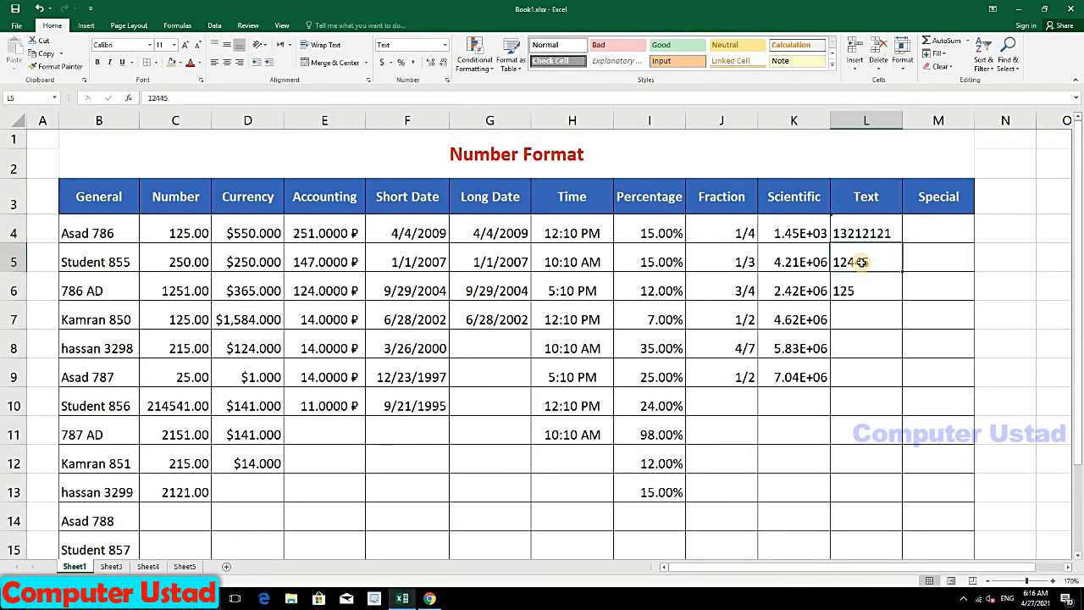
click(862, 286)
click(861, 257)
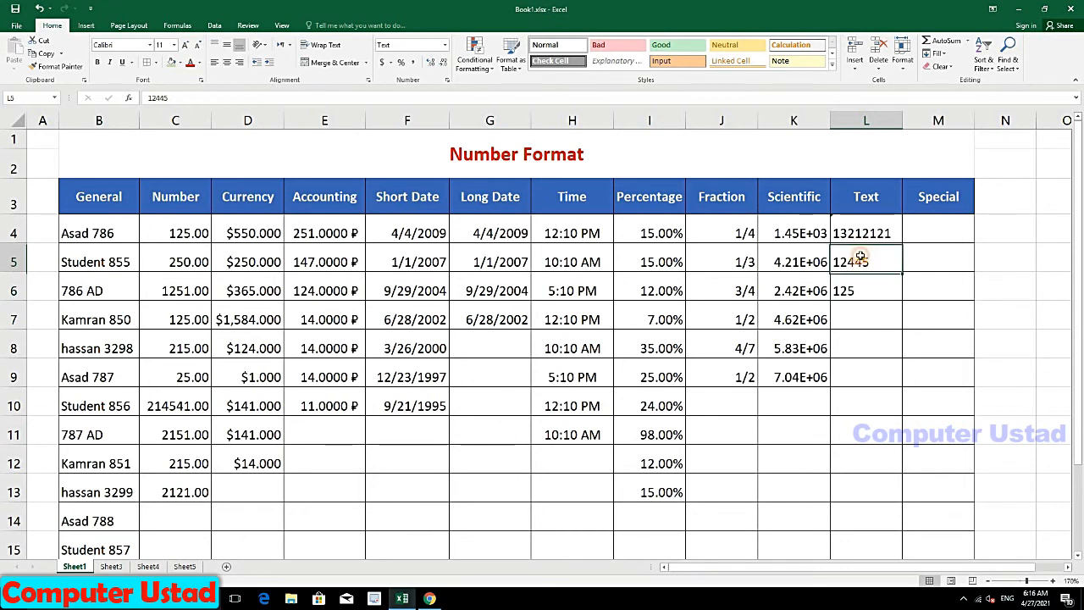
click(872, 230)
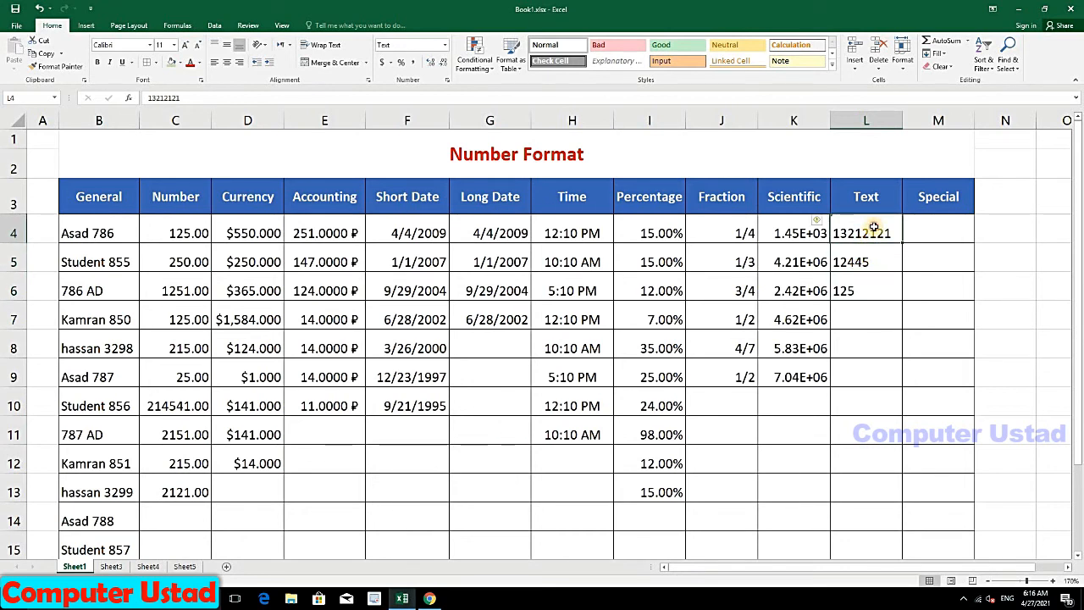
drag(873, 229, 881, 379)
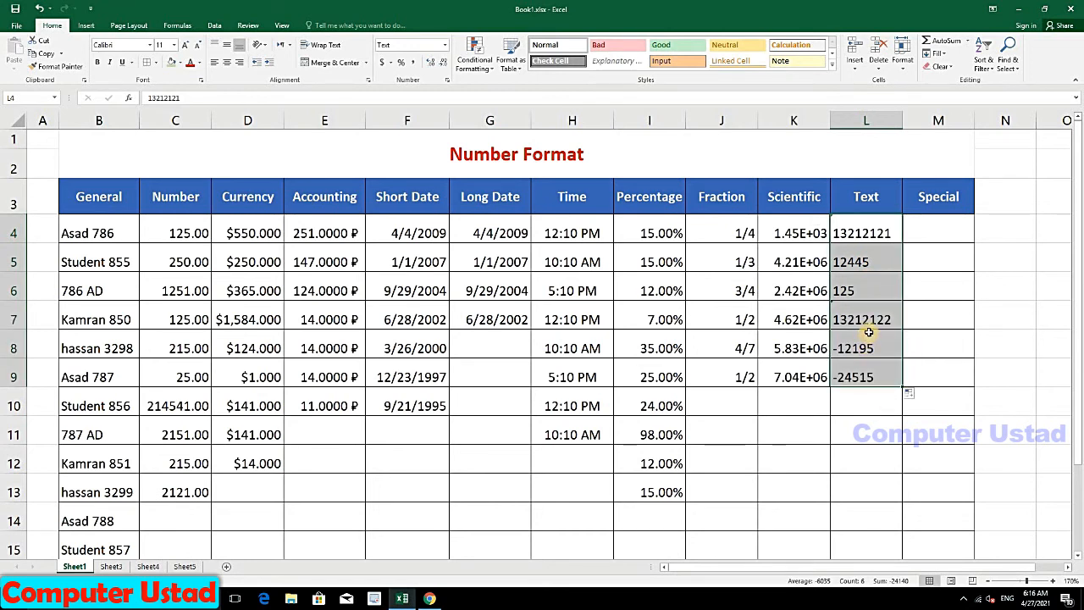
key(ctrl+z)
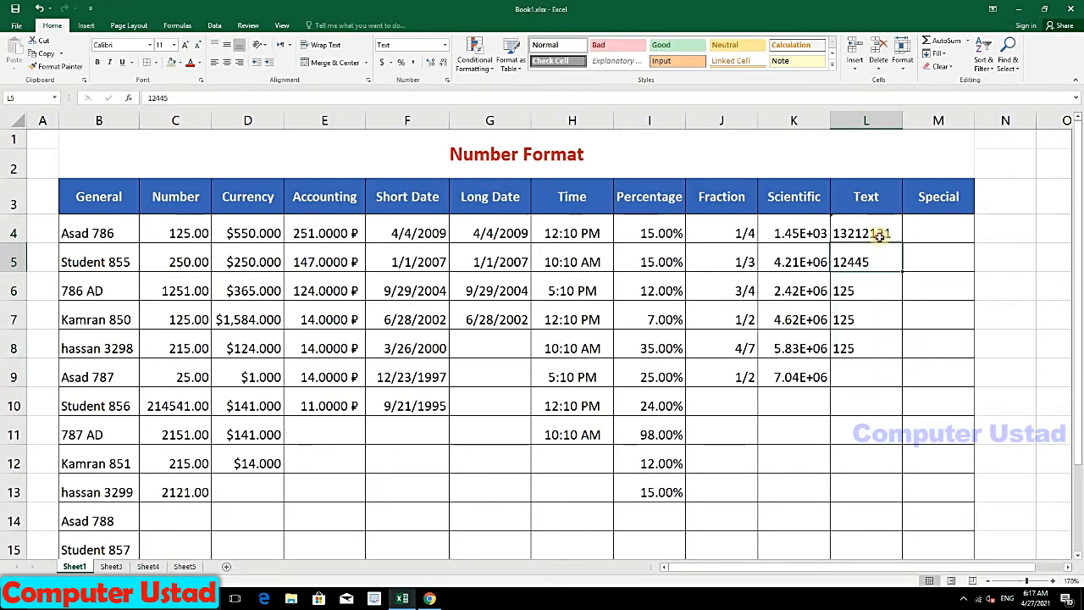
drag(878, 235, 870, 349)
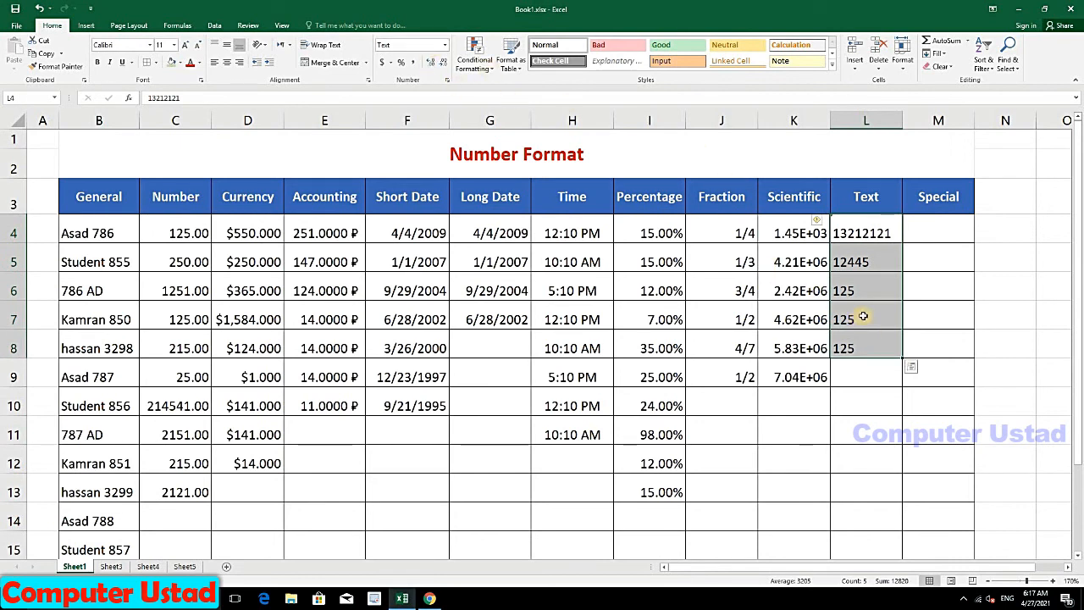
click(872, 289)
drag(872, 290, 872, 351)
click(874, 256)
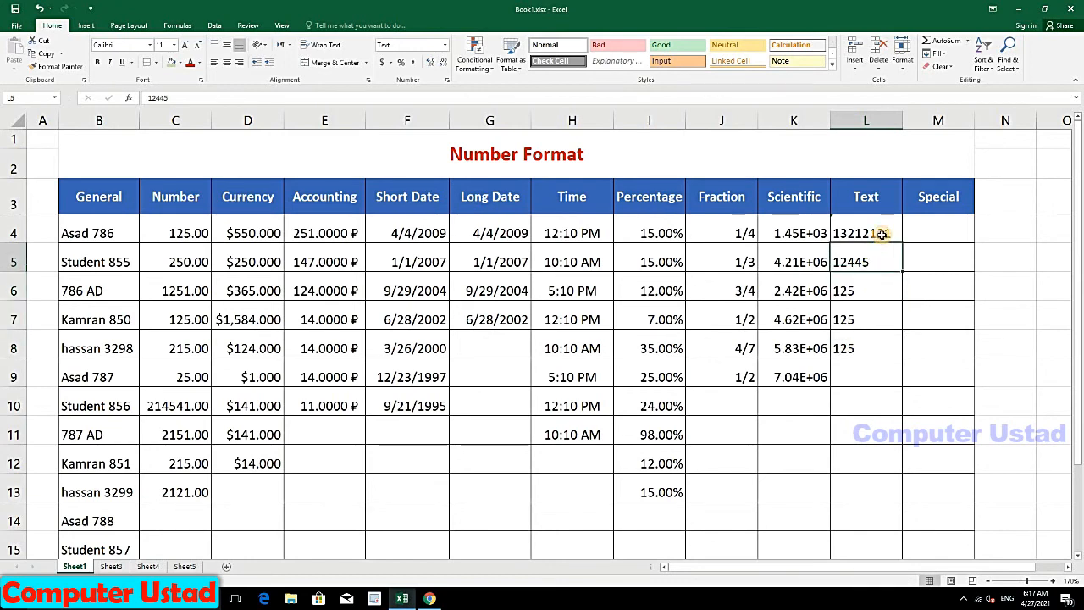
click(862, 232)
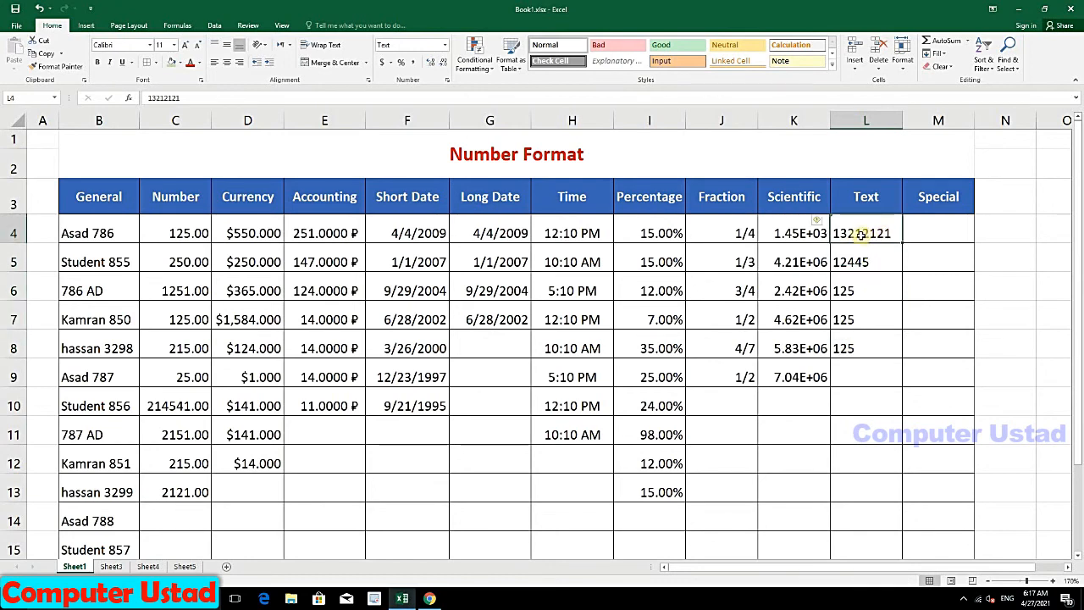
click(446, 43)
key(Right)
Step: Apply the Zip Code + 4 format to the existing Special values and widen column M
click(446, 43)
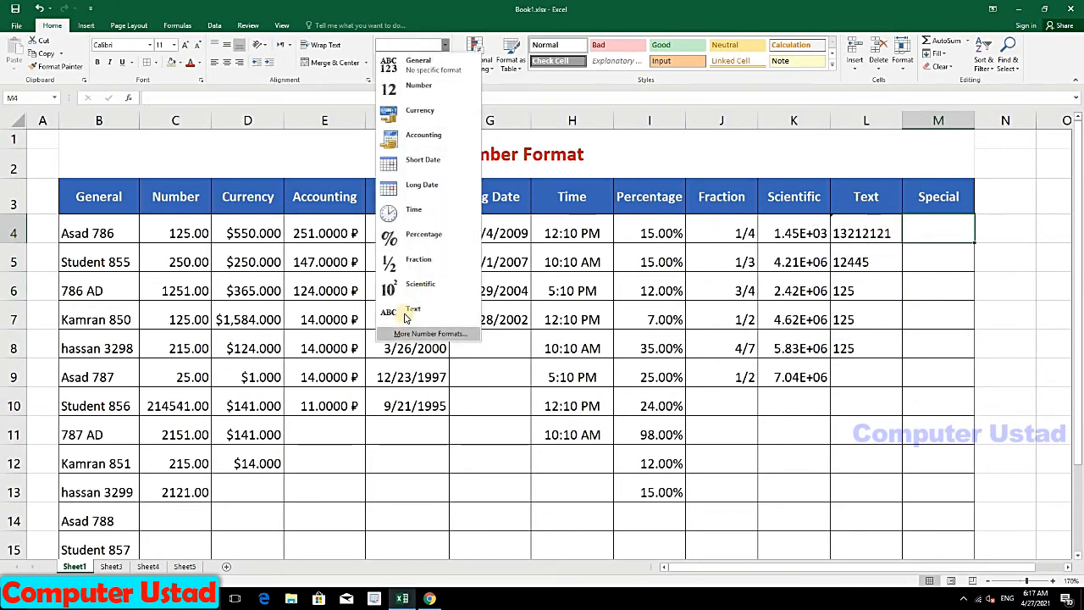
click(421, 335)
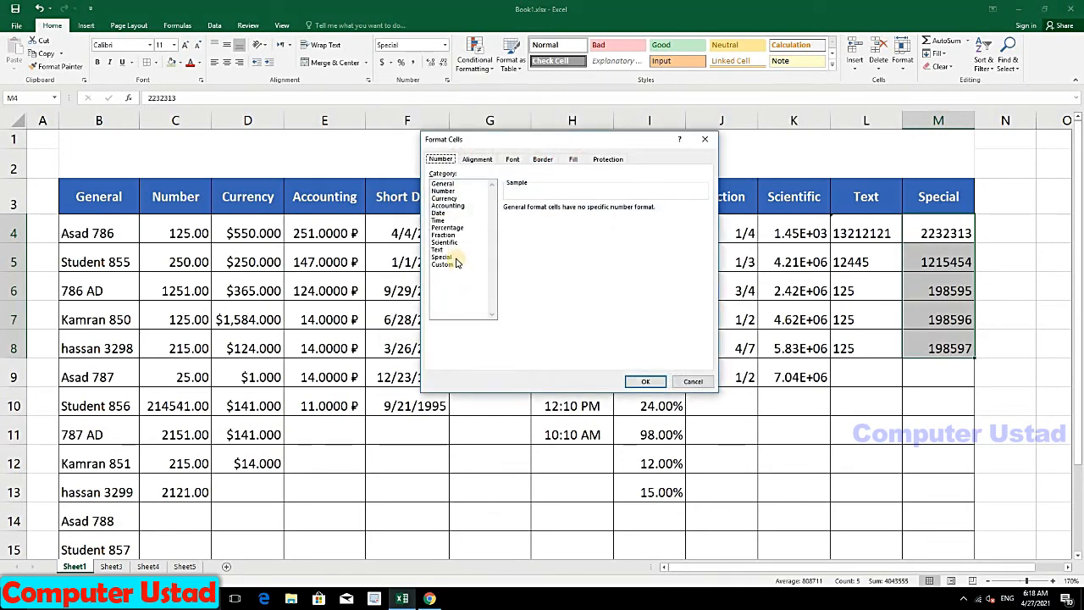
click(444, 256)
click(536, 224)
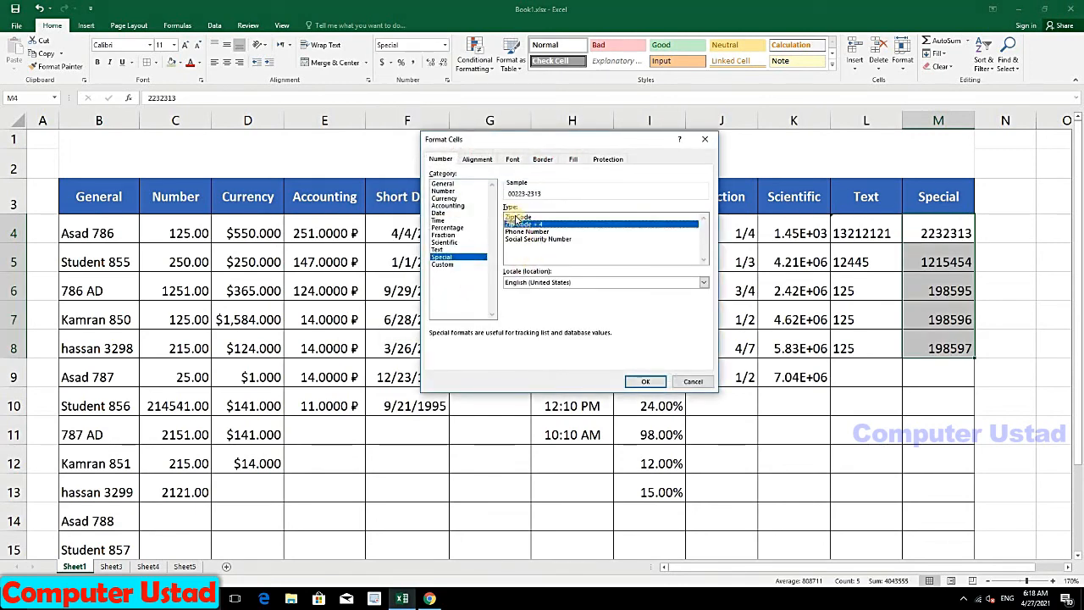
click(516, 218)
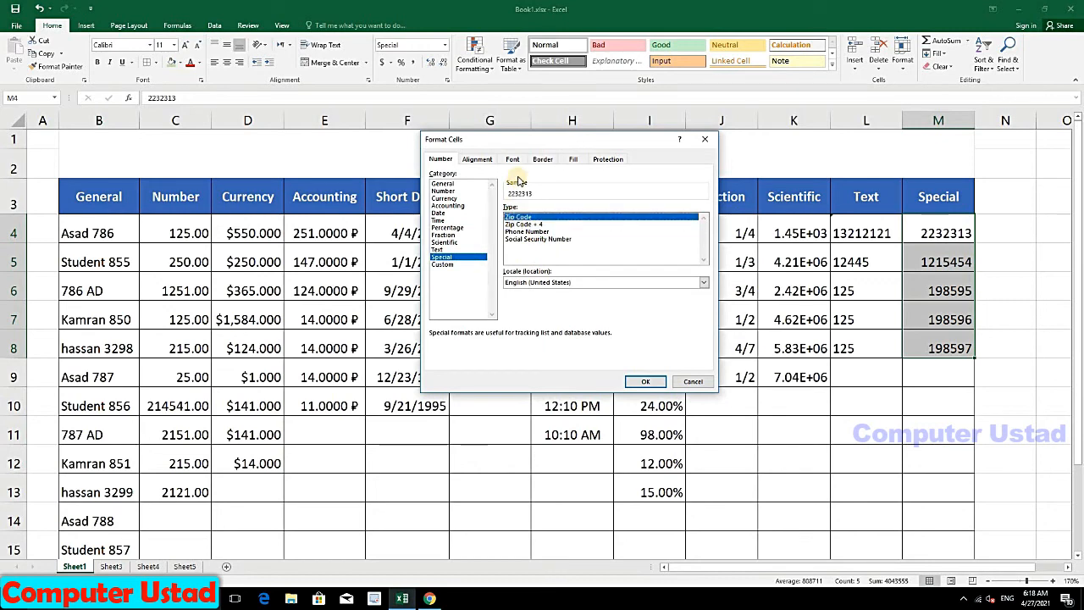
click(522, 225)
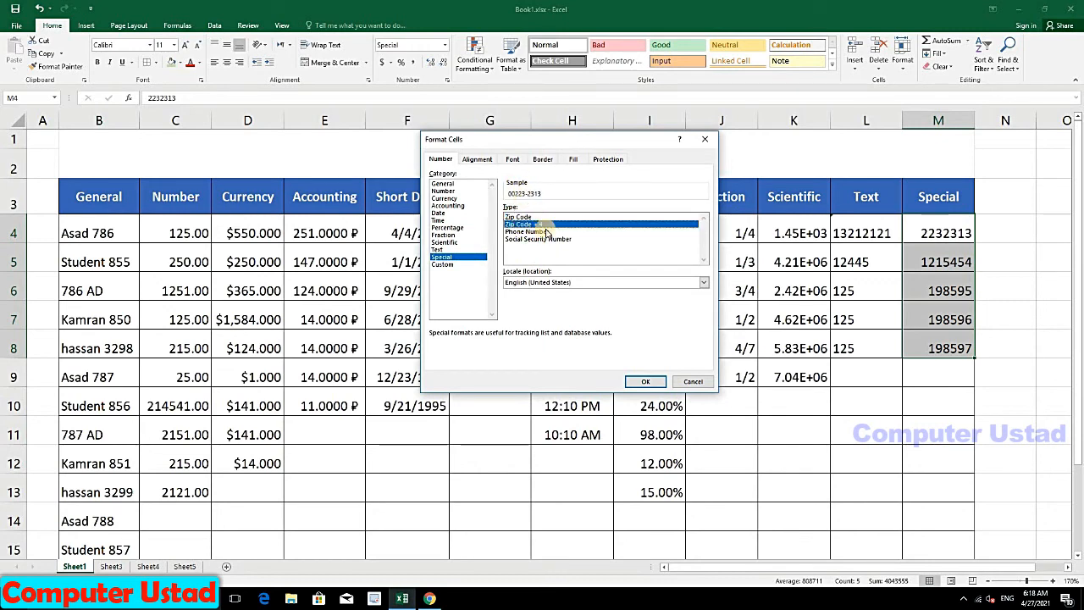
click(645, 381)
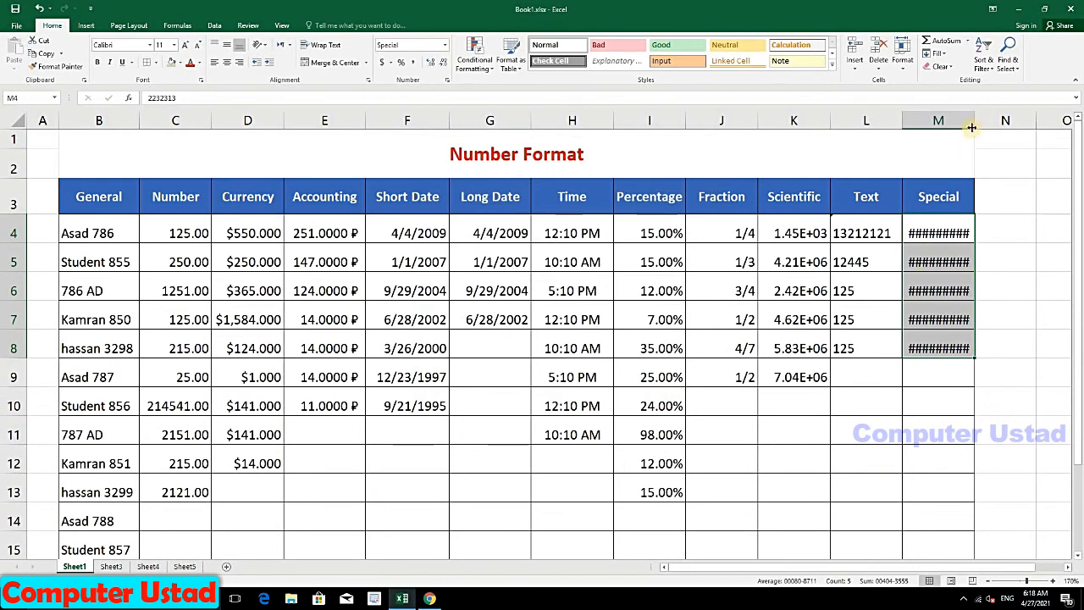
drag(981, 123, 1004, 123)
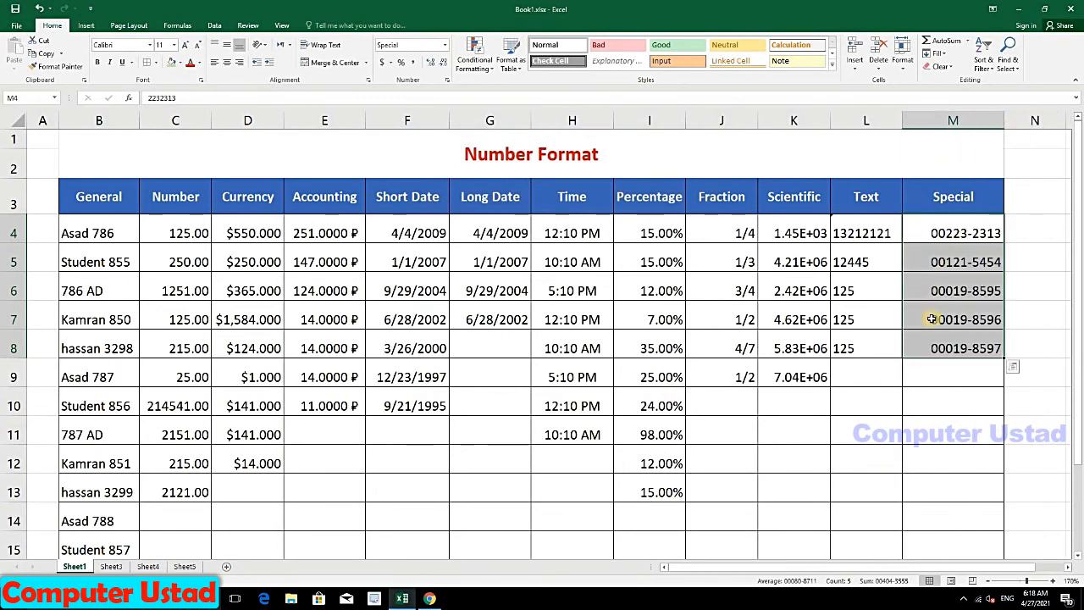
Step: Give the empty Special cells M9:M11 the Zip Code + 4 format
click(957, 369)
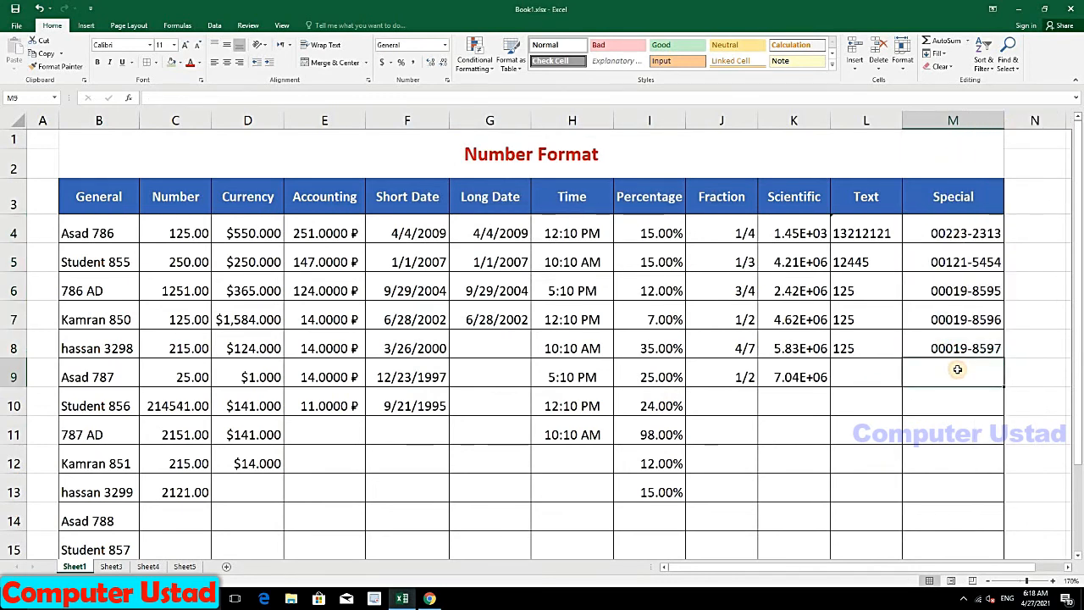
drag(957, 370, 944, 427)
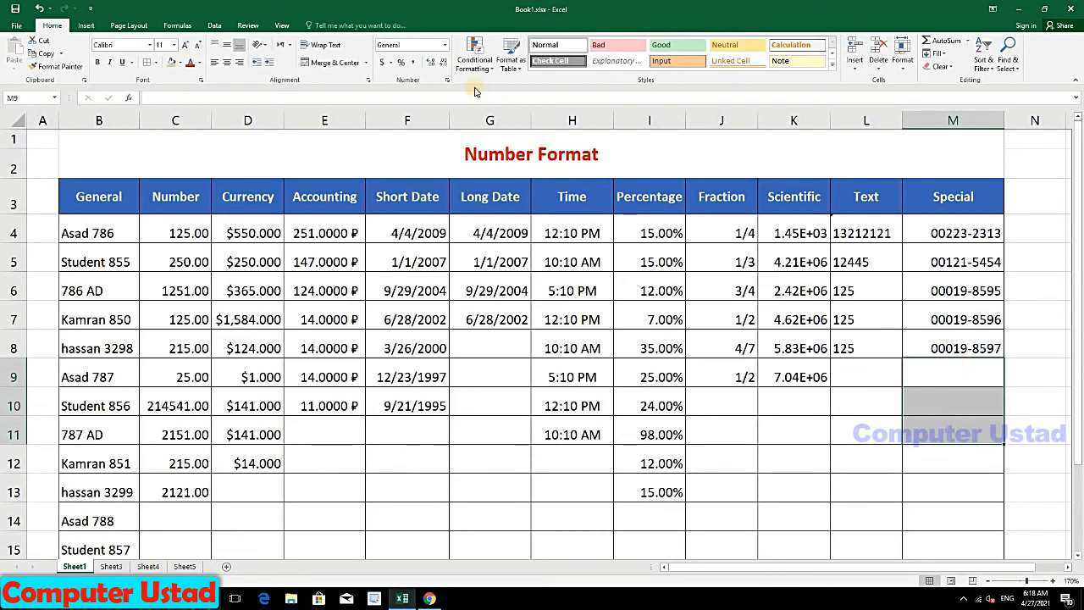
click(445, 45)
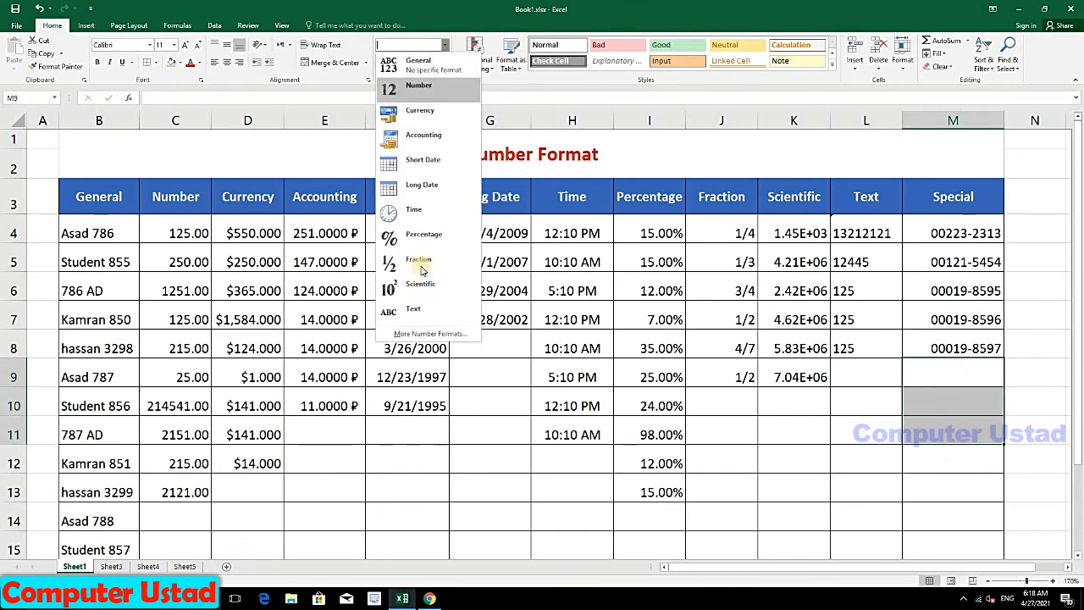
click(409, 334)
click(443, 257)
click(519, 218)
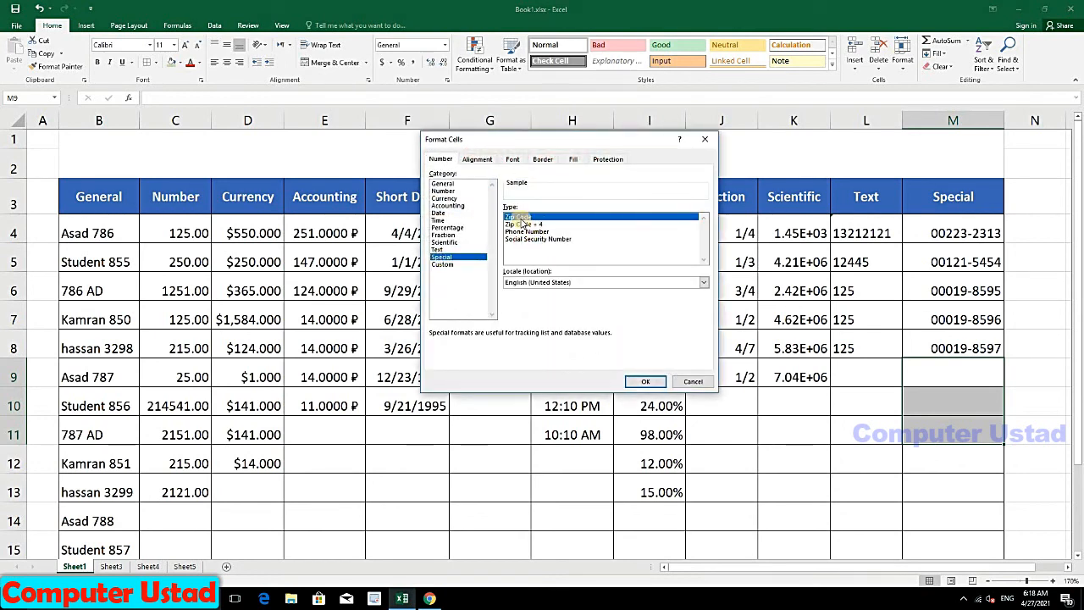
click(522, 225)
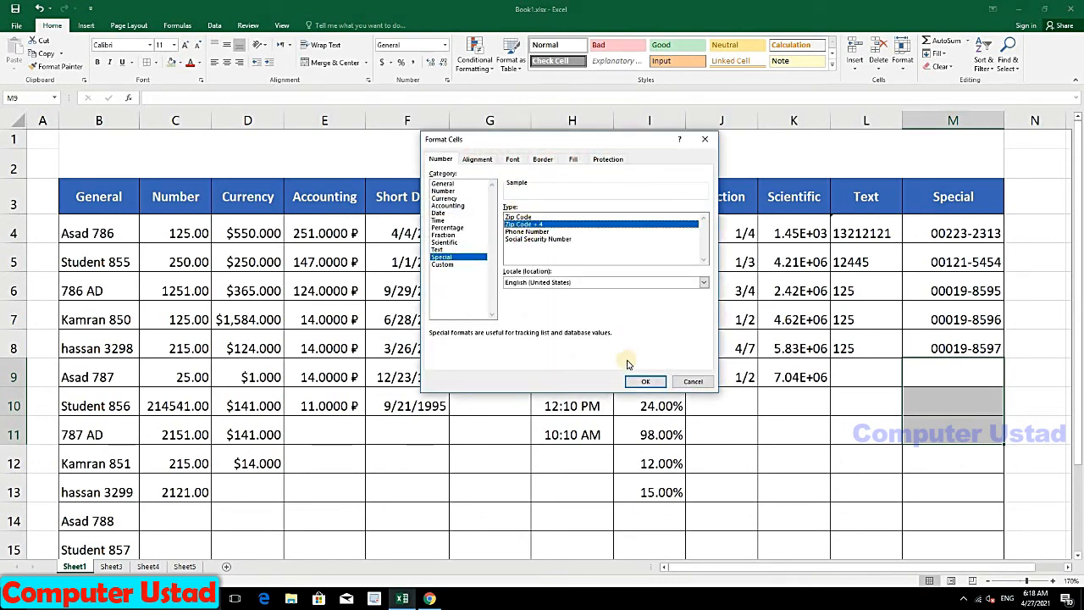
click(645, 381)
Step: Enter 01212-4545, 00124-5454 and 00121-5245 into M9, M10 and M11
click(940, 380)
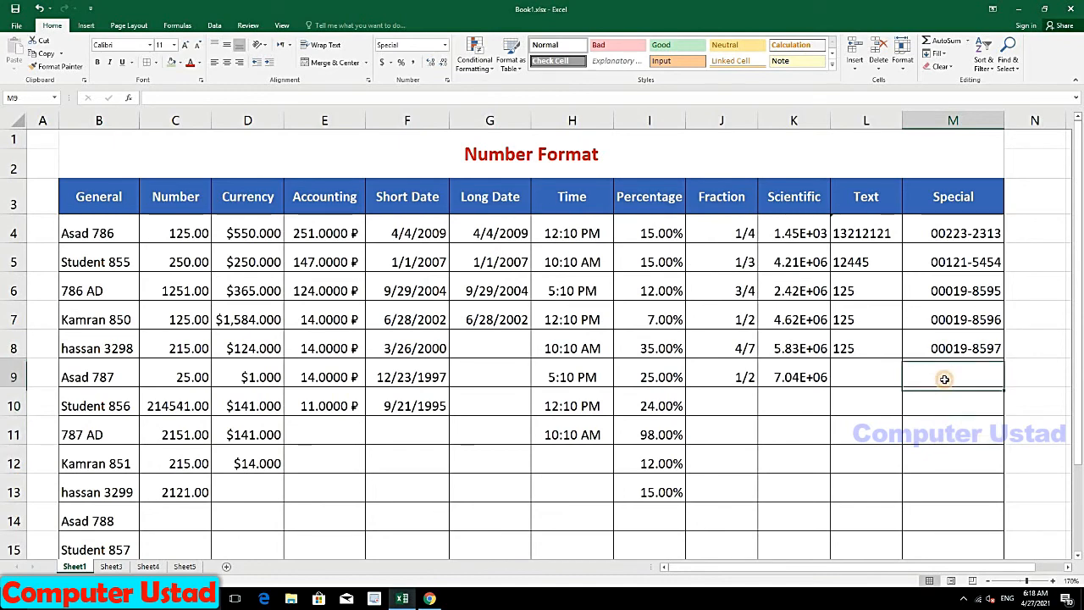
text(1212-)
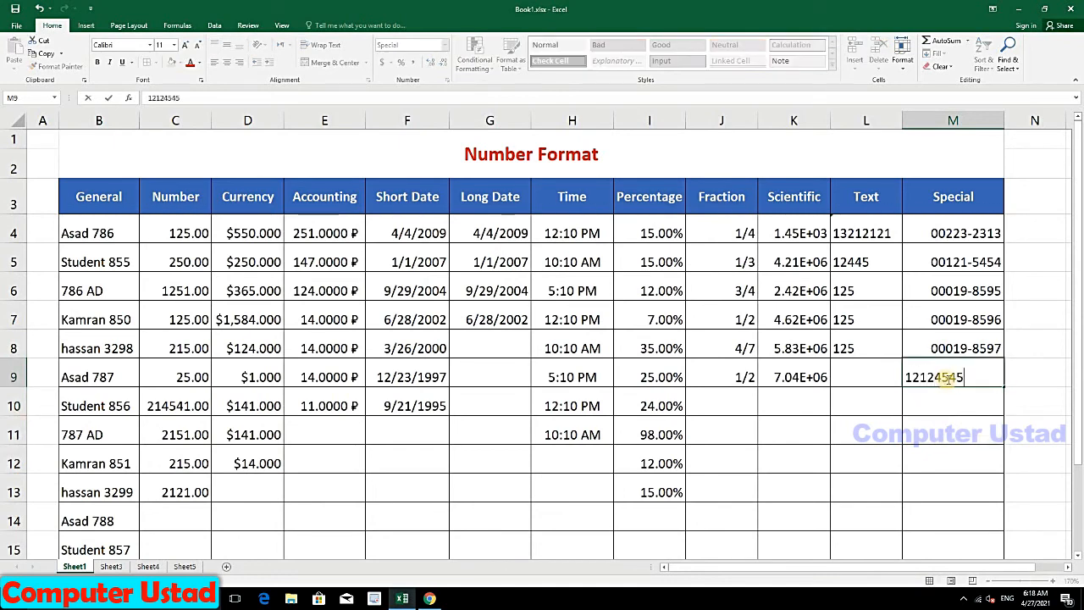
text(4545)
key(Return)
text(12)
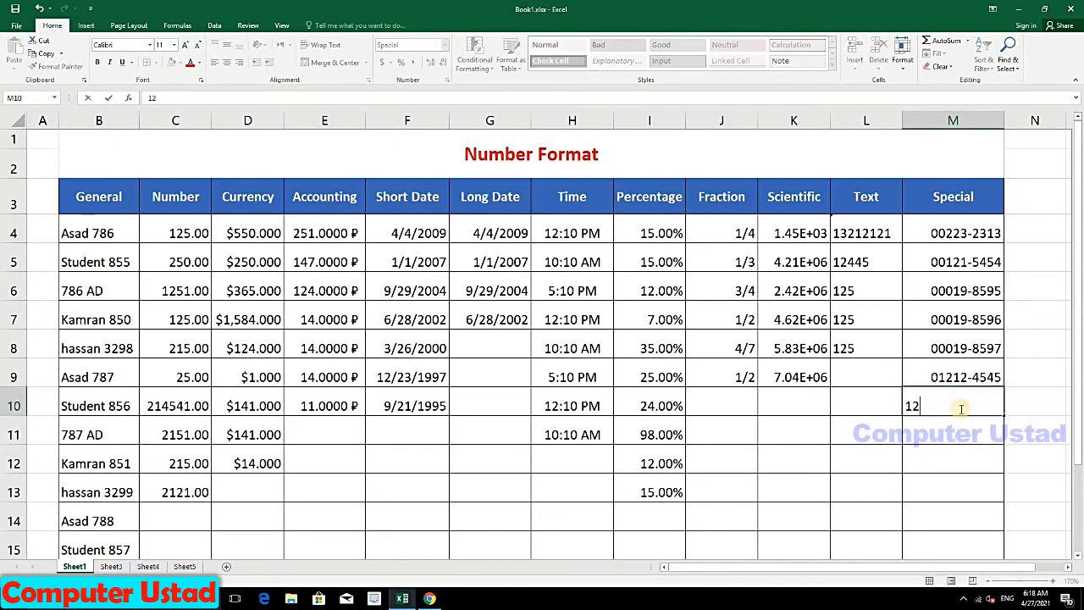
text(45454)
key(Return)
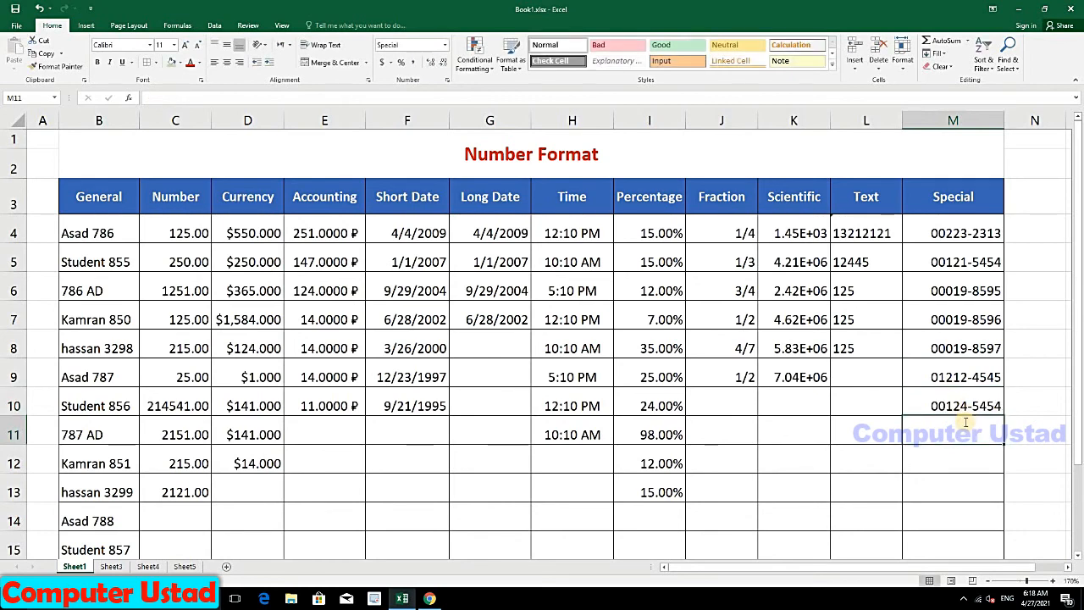
text(121-5245)
key(Return)
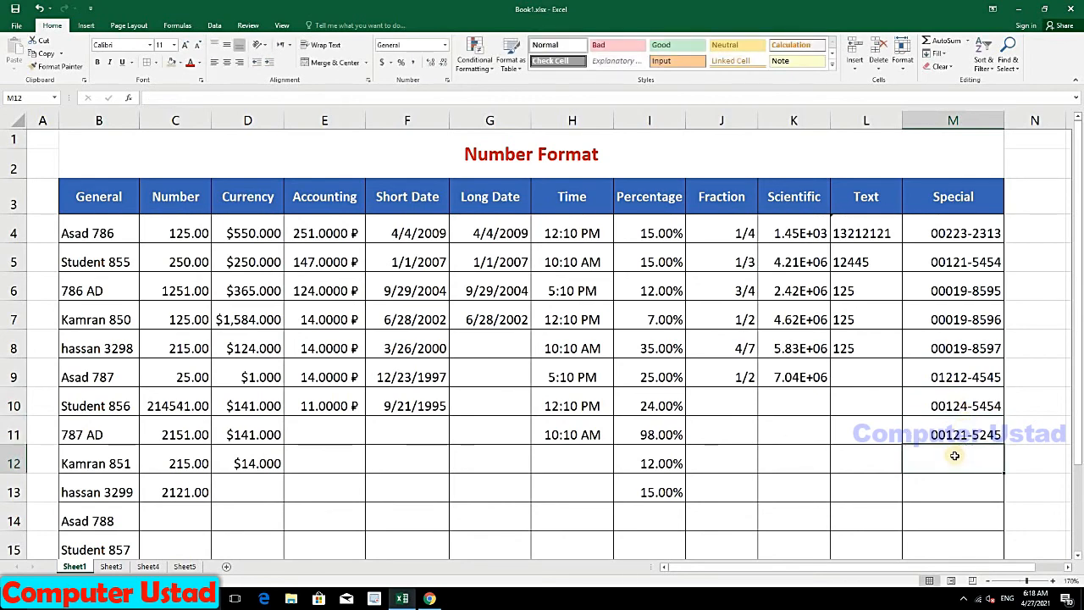
scroll(1076, 472, down, 1)
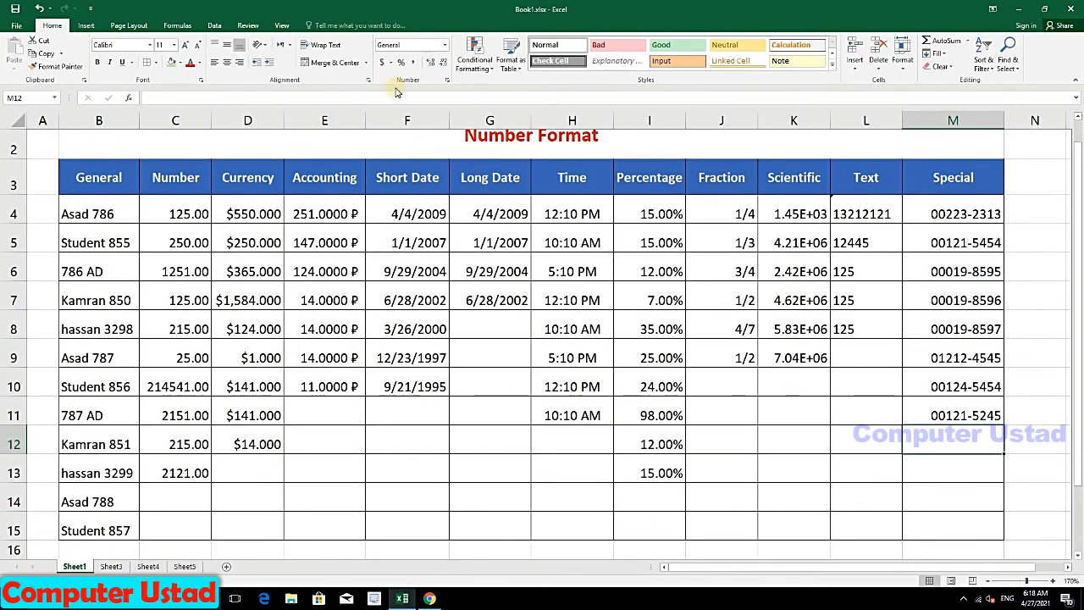
Step: Give M12 the Special Phone Number format and enter 03 in it
click(445, 46)
click(427, 335)
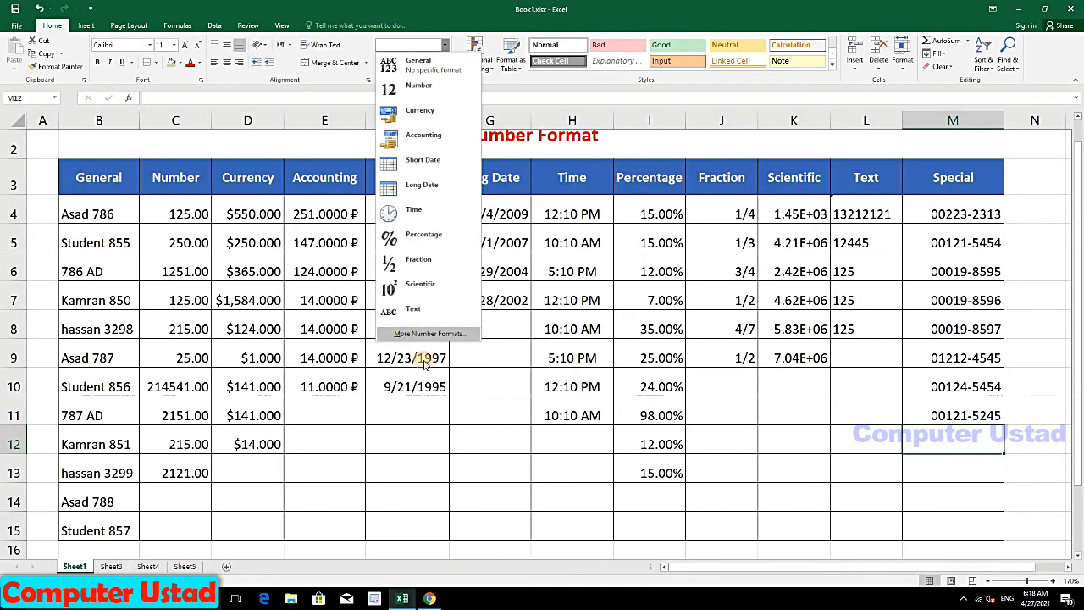
click(444, 257)
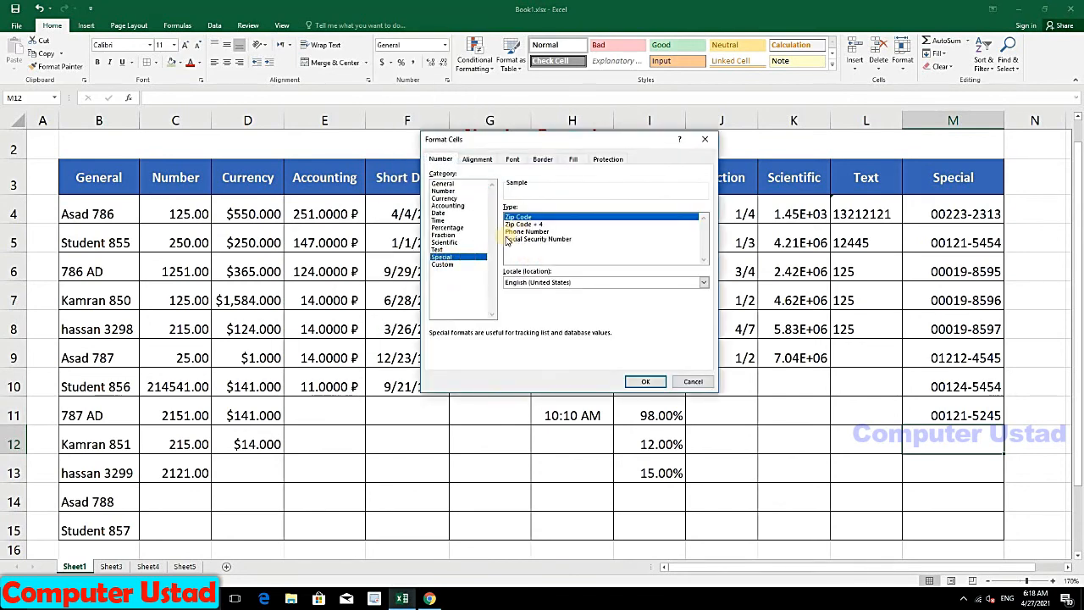
click(522, 232)
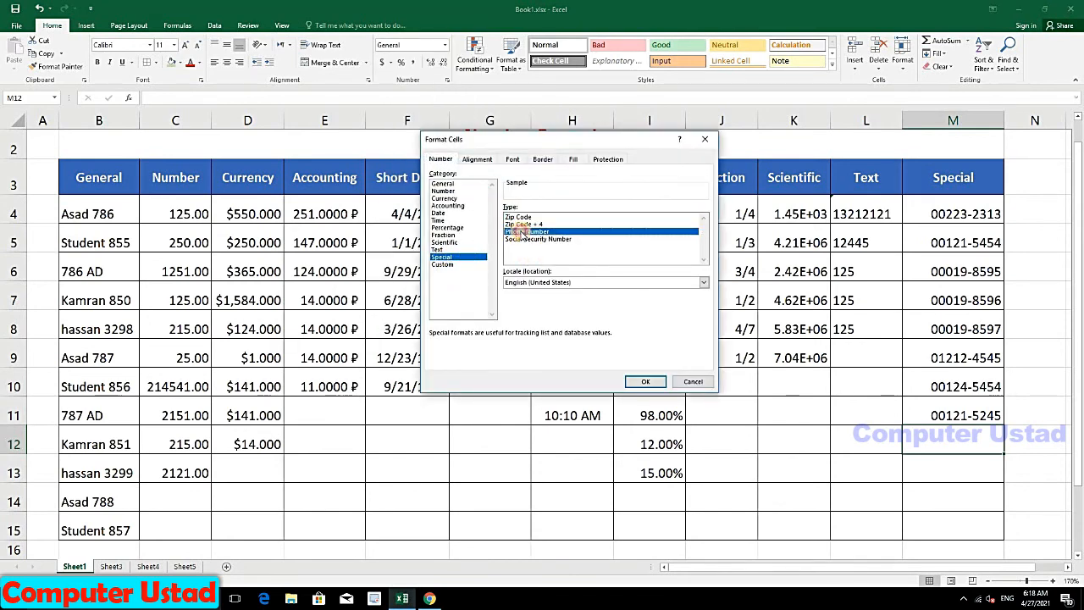
click(538, 238)
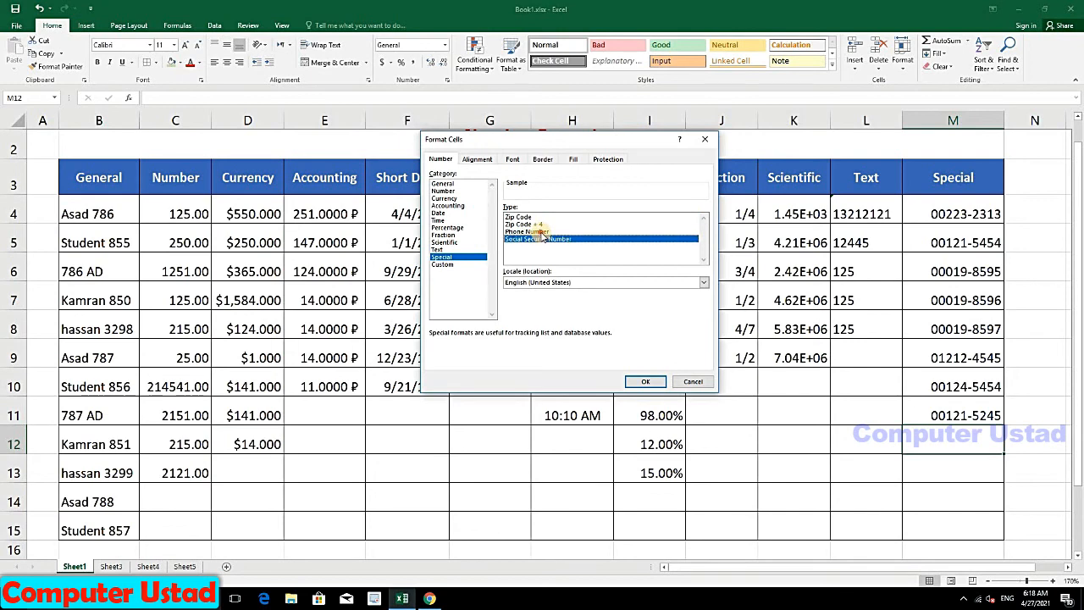
click(541, 232)
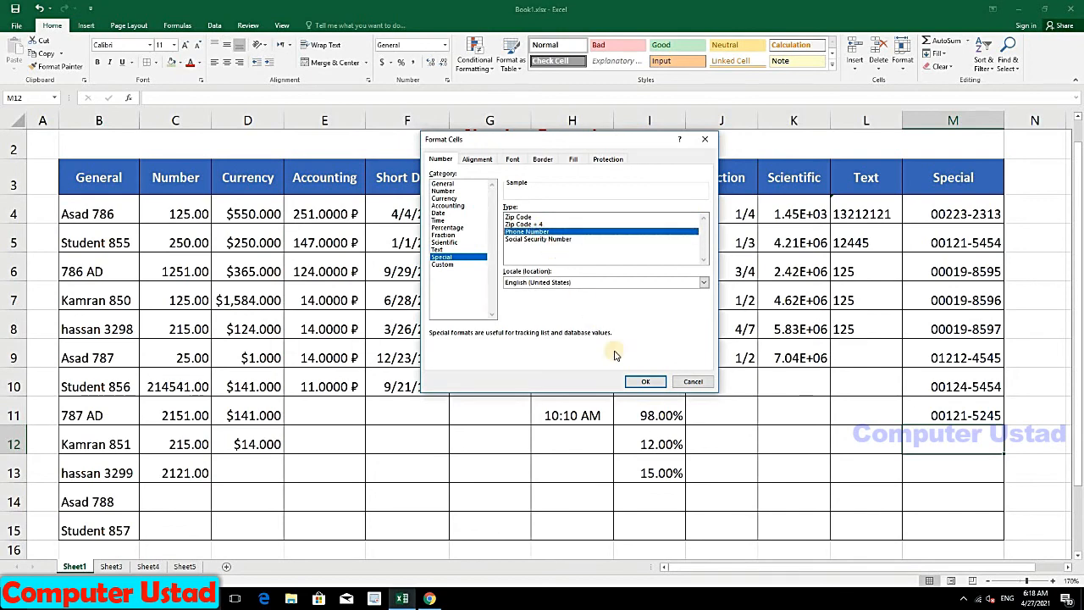
click(649, 381)
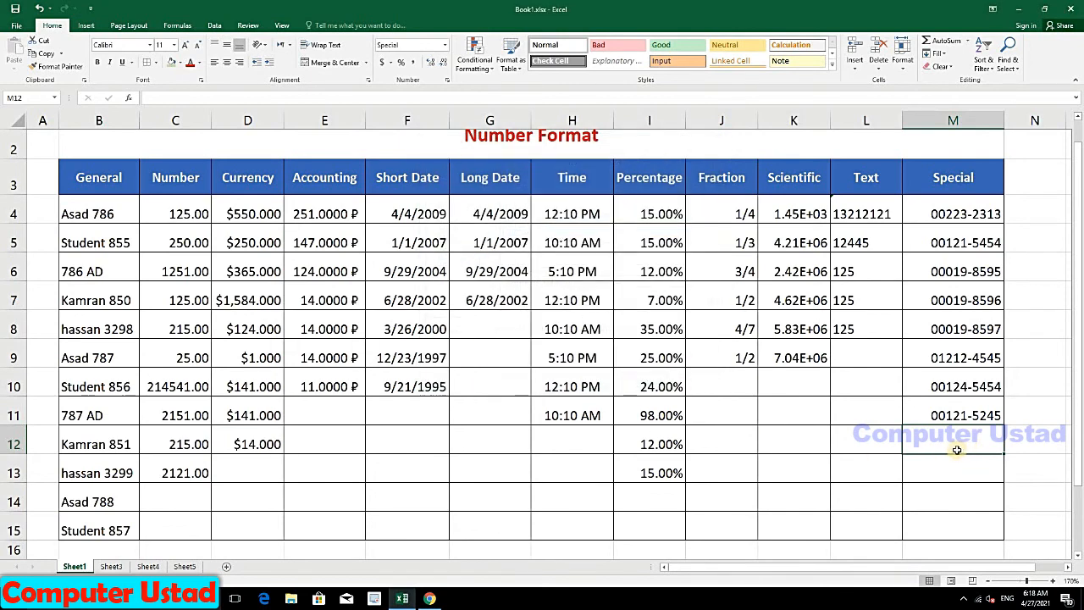
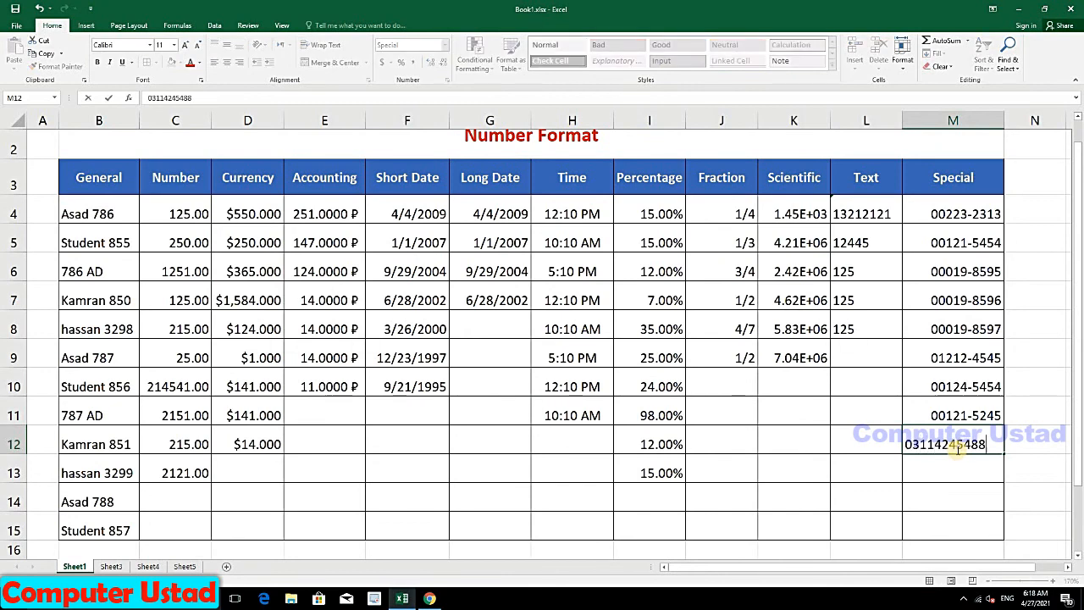
key(Return)
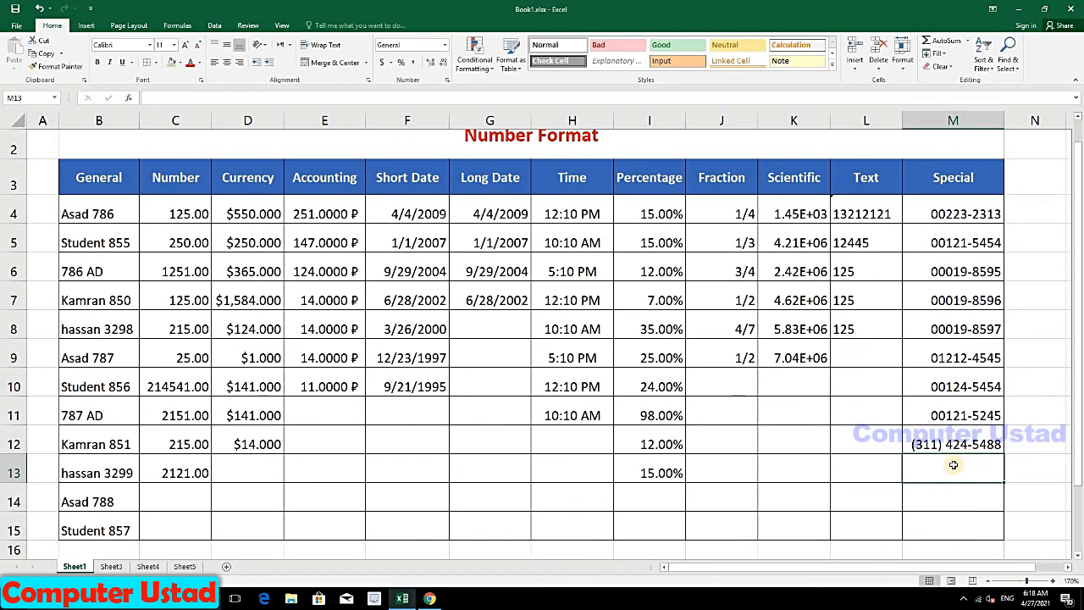
Step: Clear the unformatted entry from M13 and apply the Phone Number format to M13:M15
text(121585787)
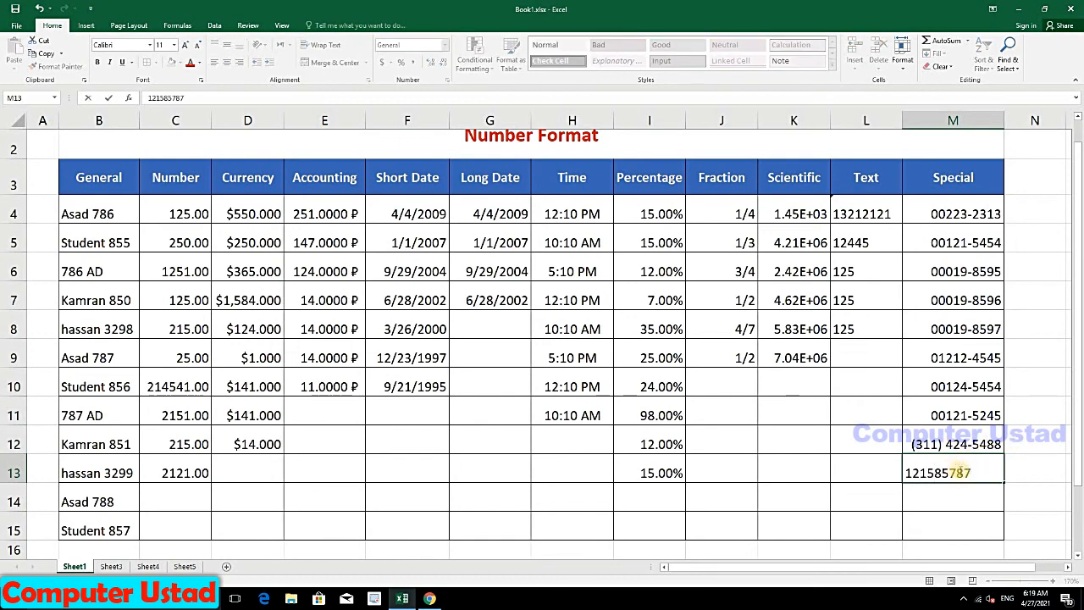
key(Return)
click(967, 474)
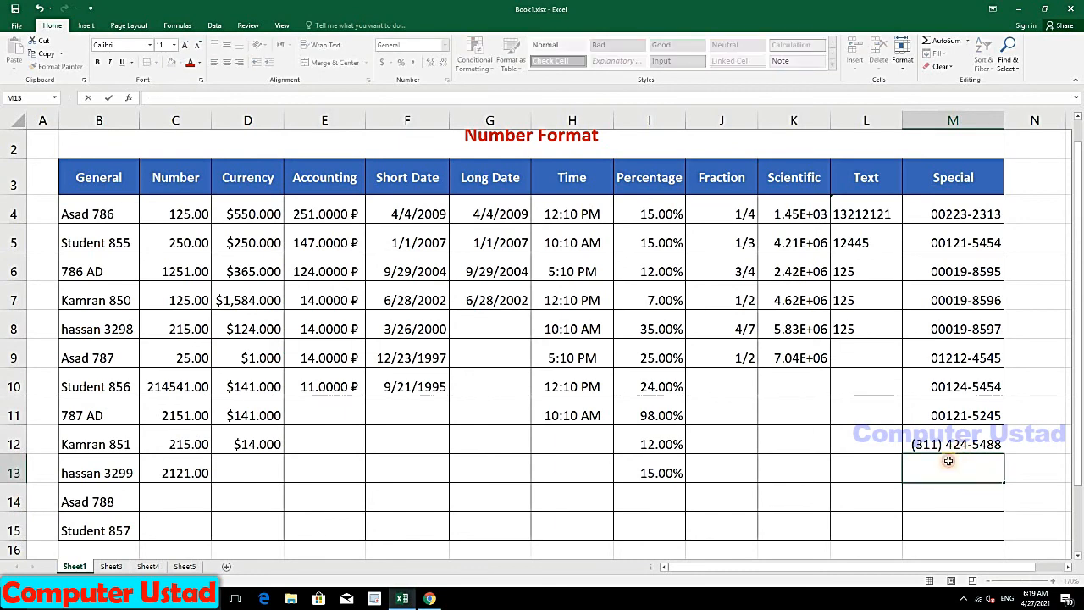
key(Delete)
drag(921, 471, 931, 518)
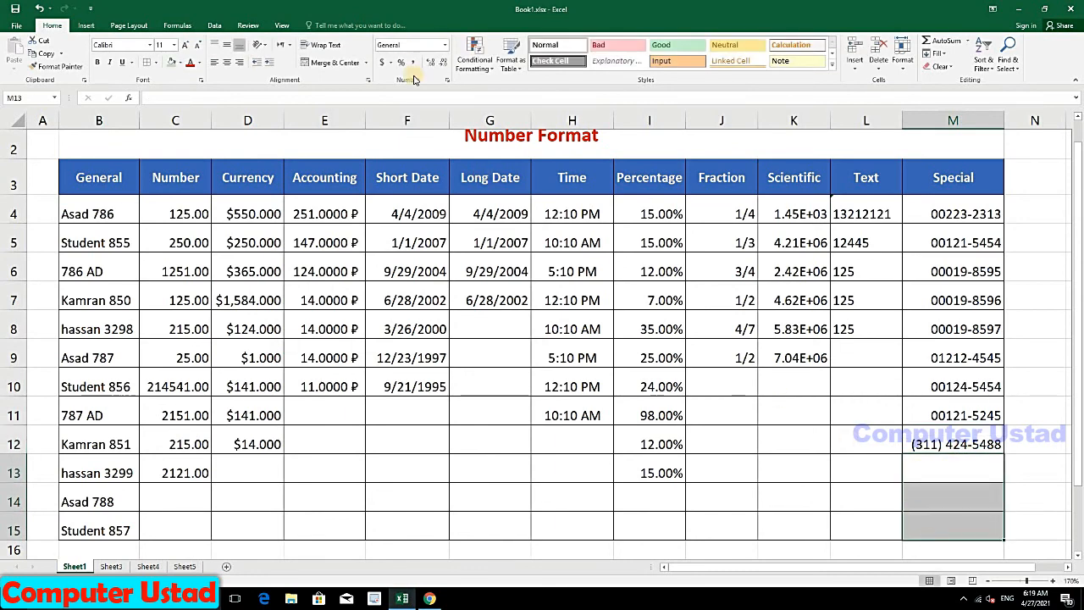
click(444, 45)
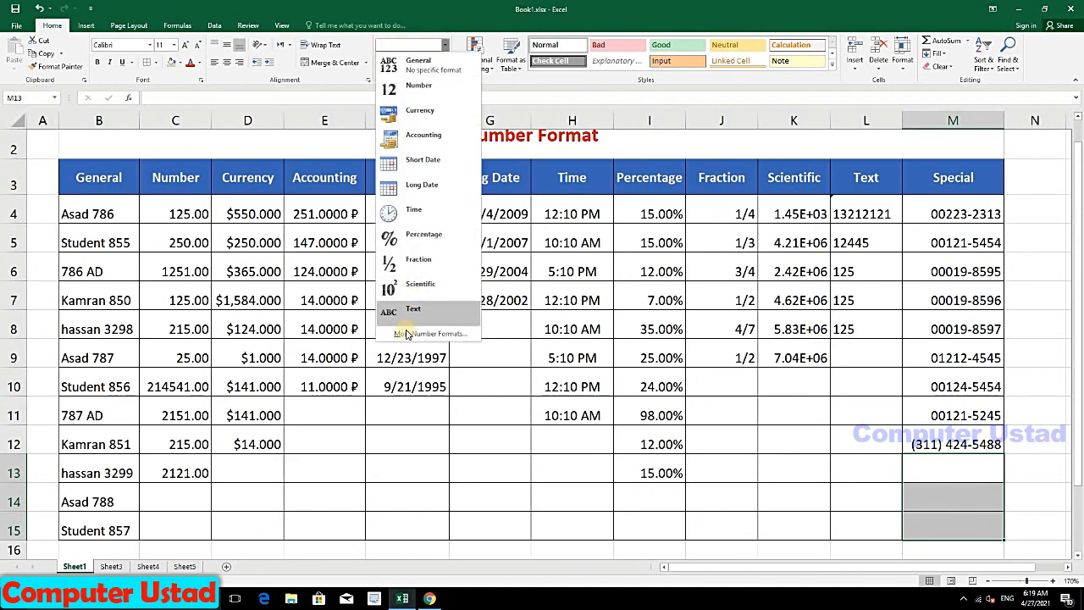
click(424, 330)
click(457, 258)
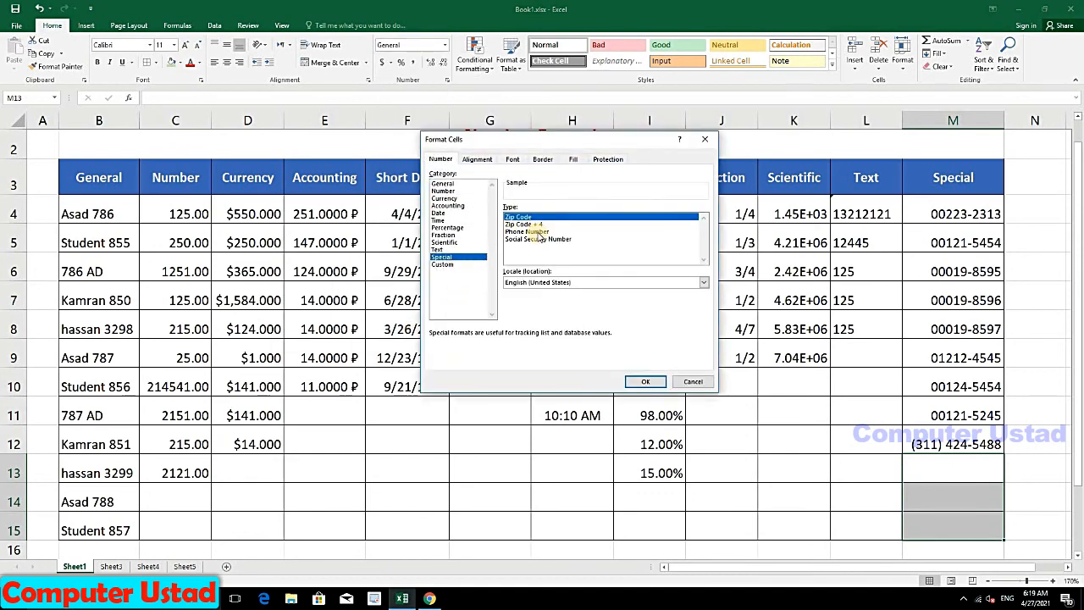
click(539, 231)
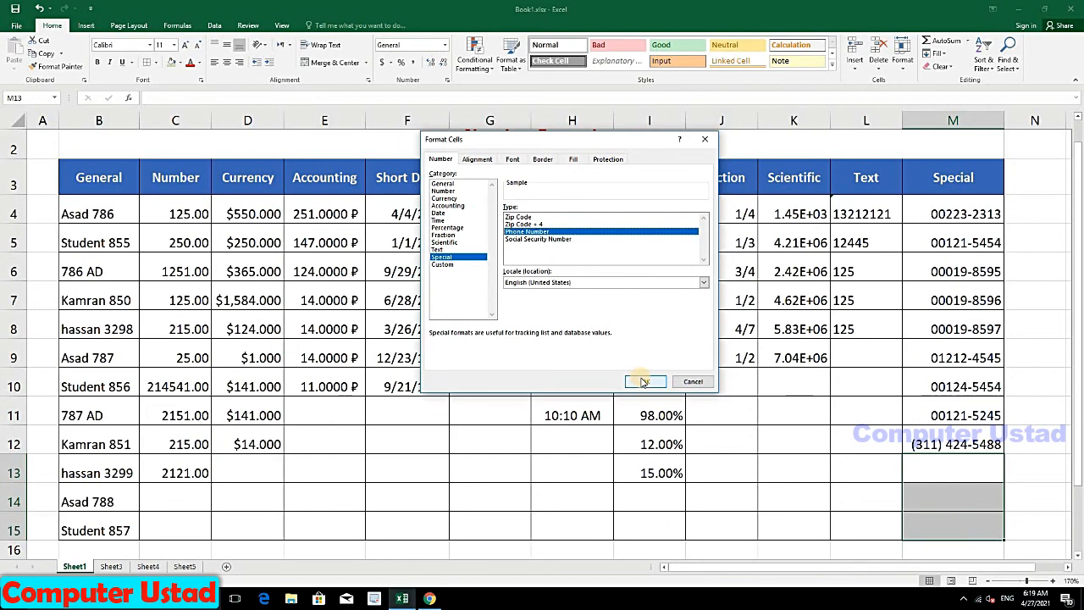
click(640, 379)
Step: Enter three phone-style numbers into M13, M14 and M15
click(954, 468)
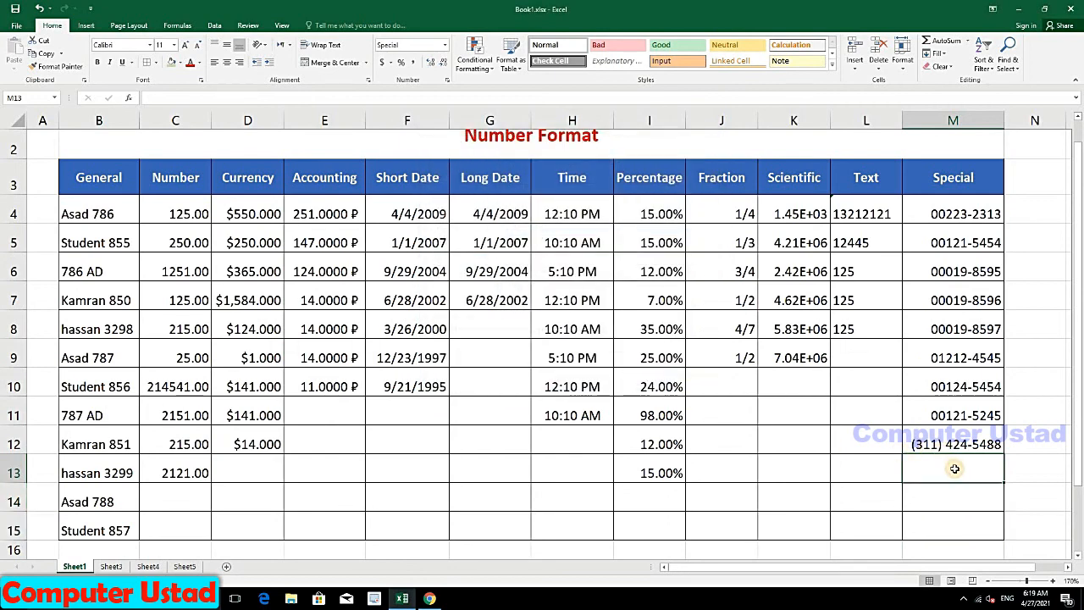
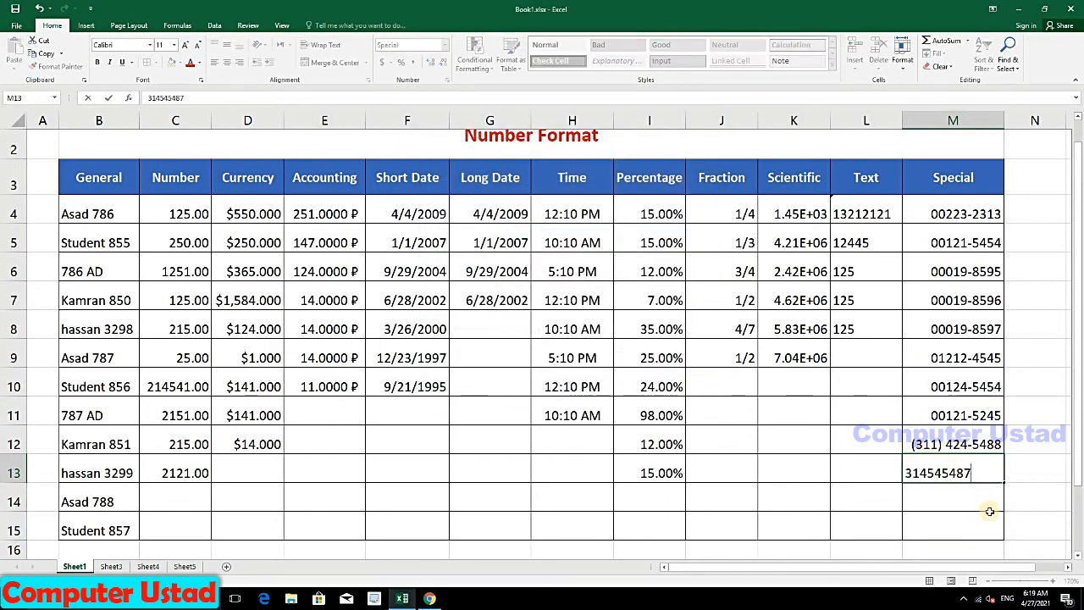
key(Return)
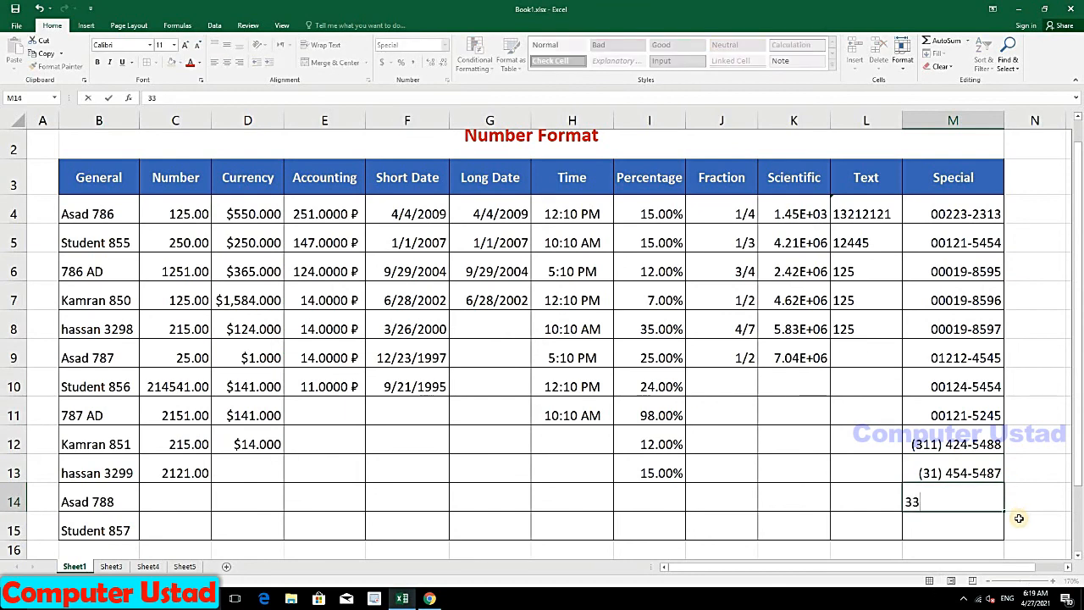
key(Return)
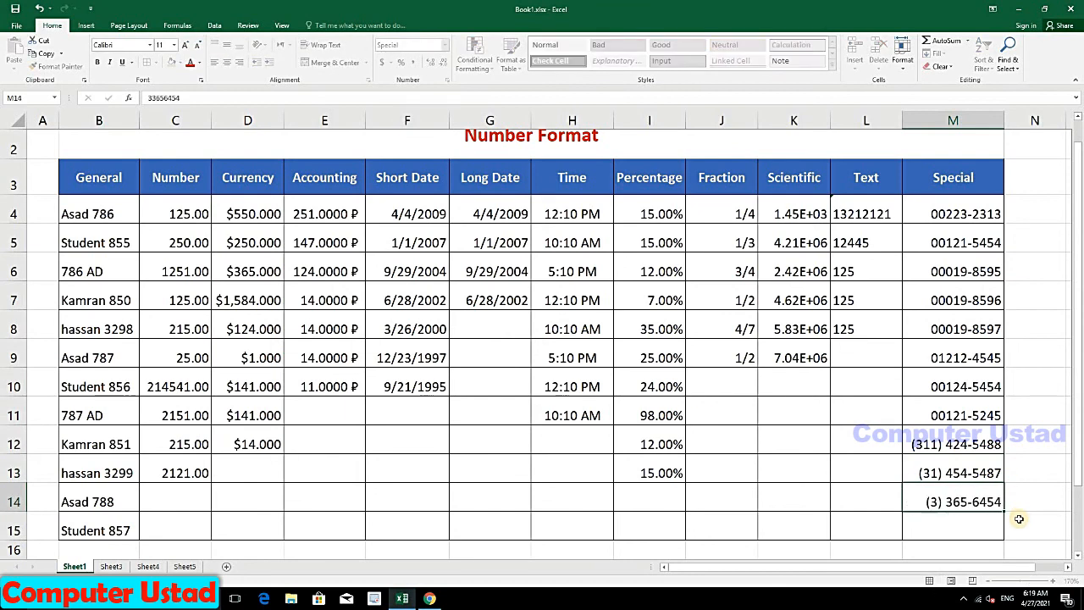
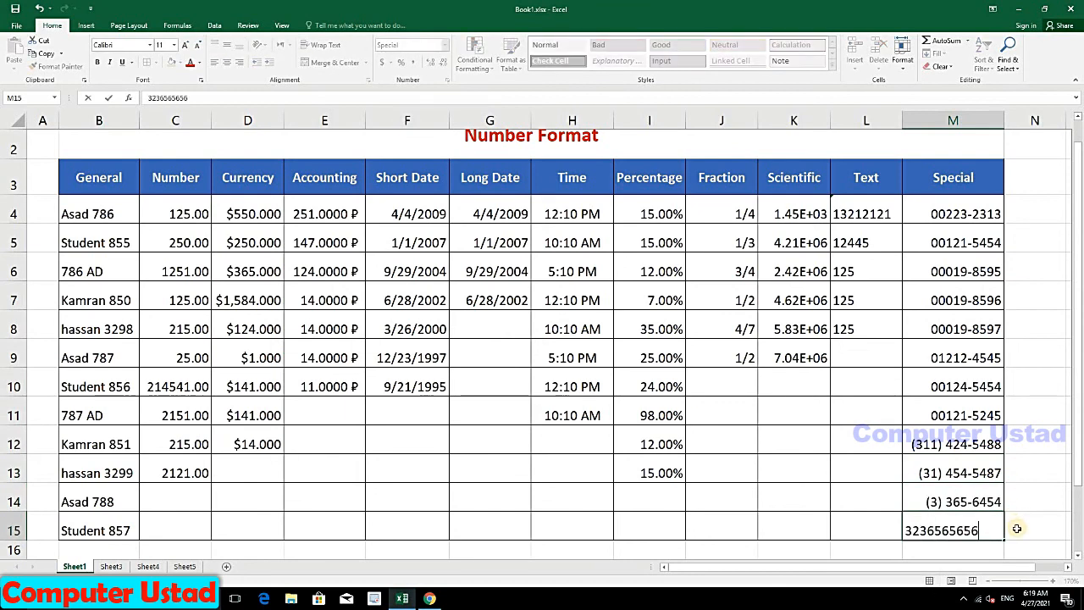
key(Return)
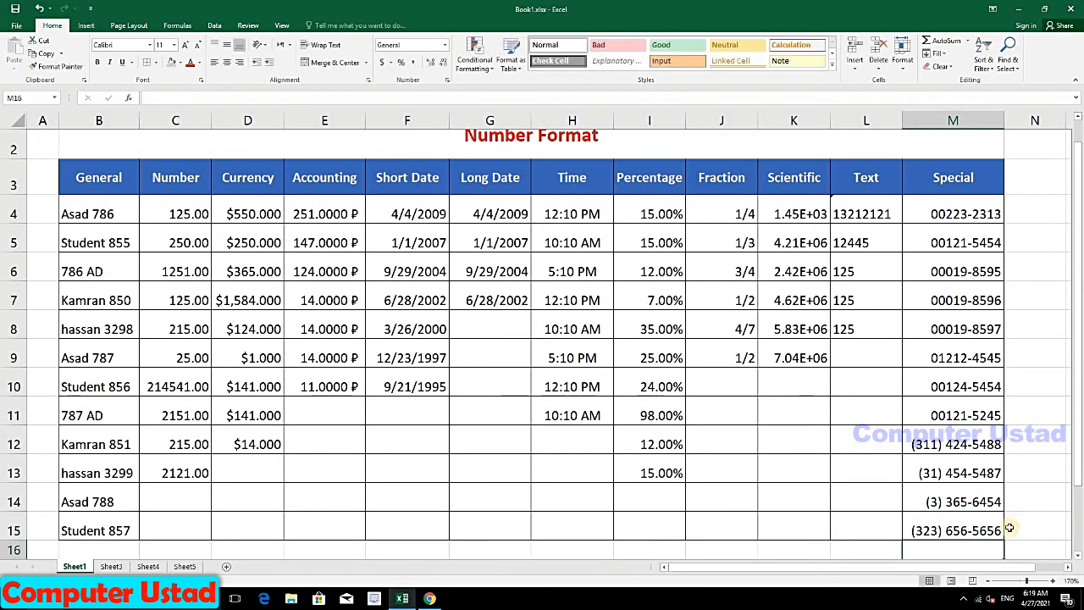
Step: Give C4:C10 Accounting format, trying $ and € before settling on ¥, and widen column C
click(950, 534)
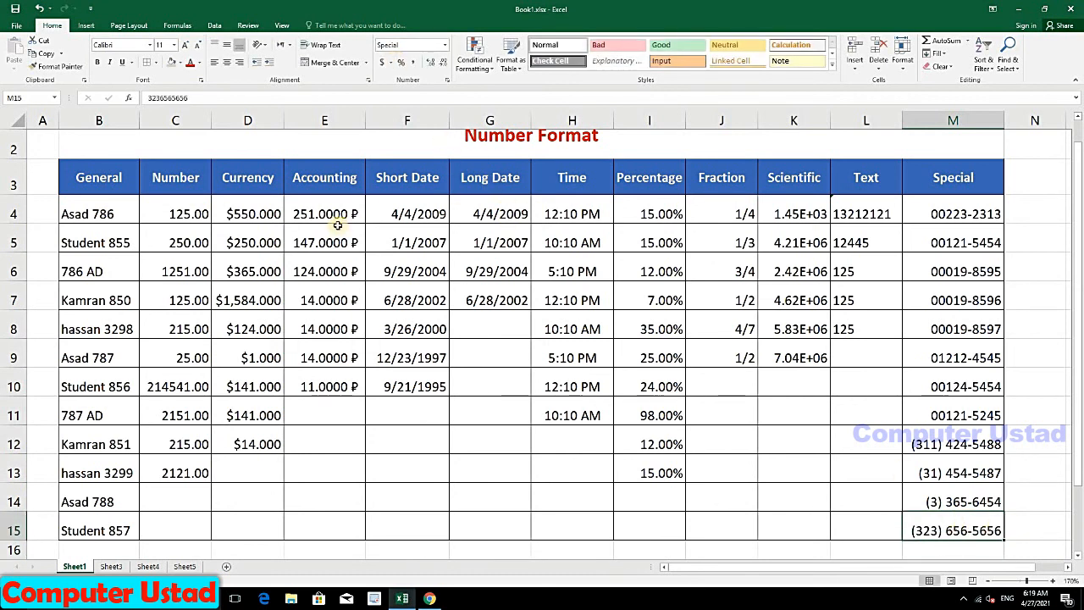
drag(185, 214, 171, 387)
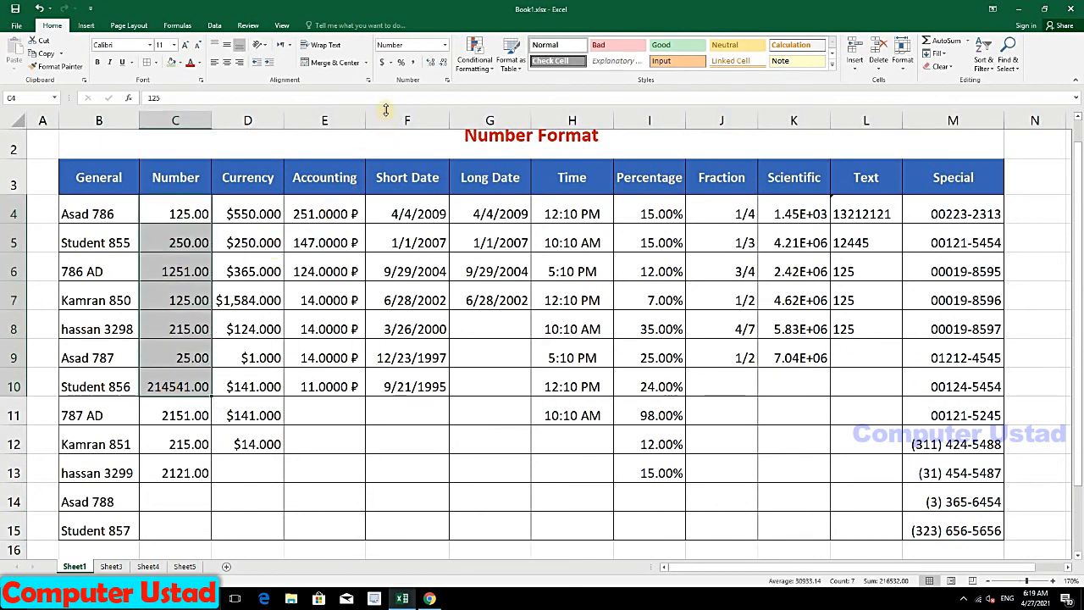
click(391, 62)
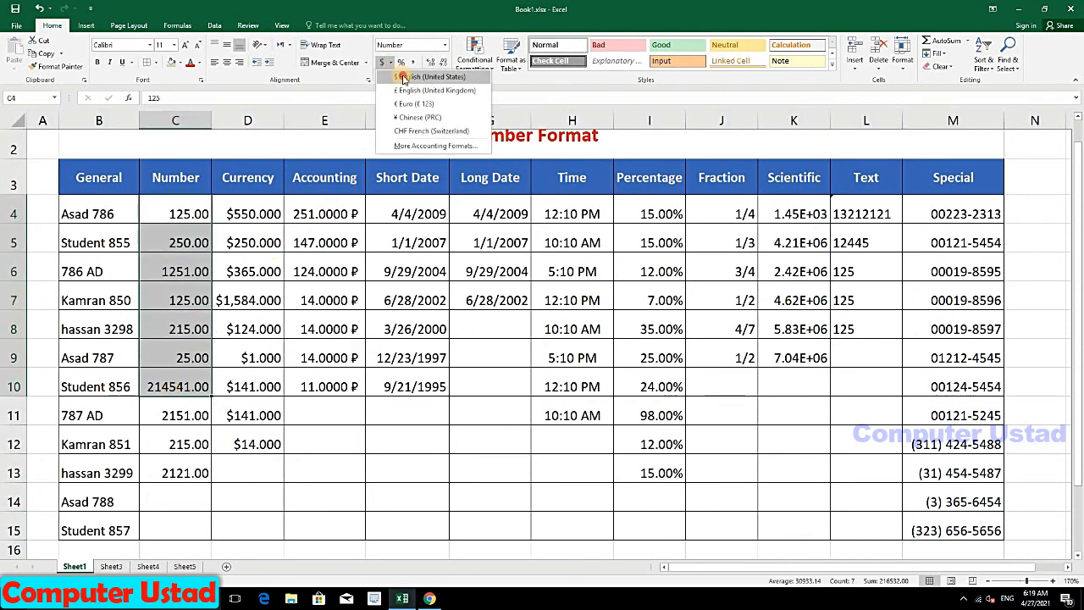
click(403, 77)
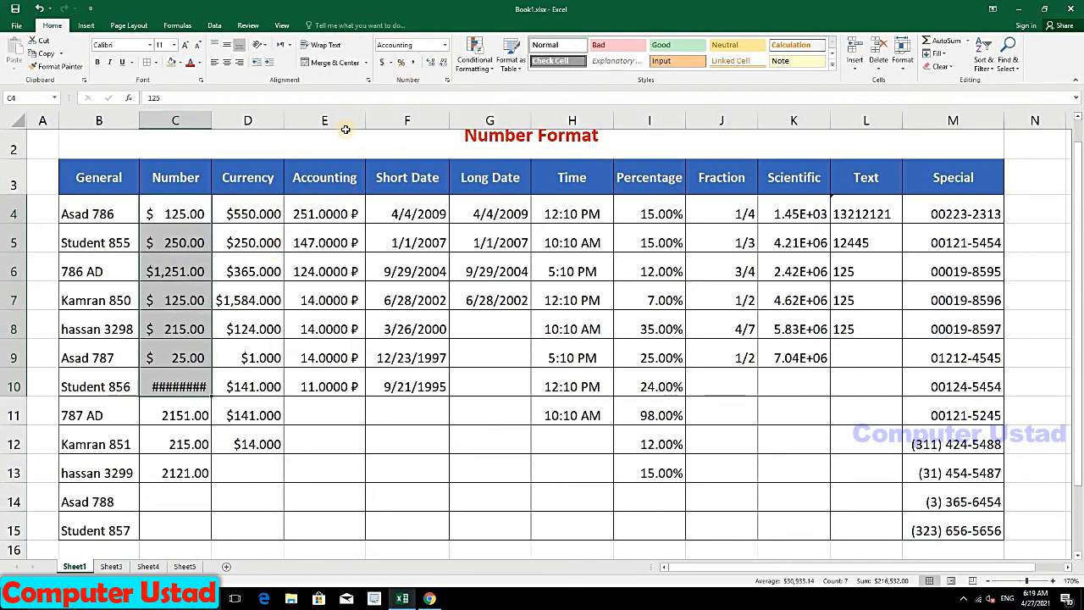
click(390, 63)
click(408, 104)
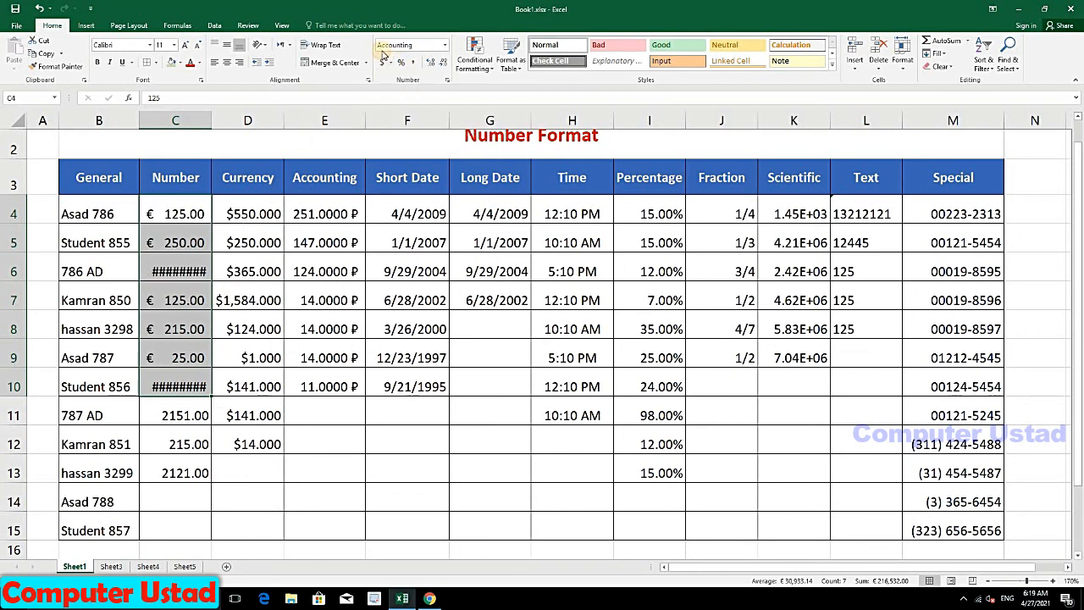
click(392, 64)
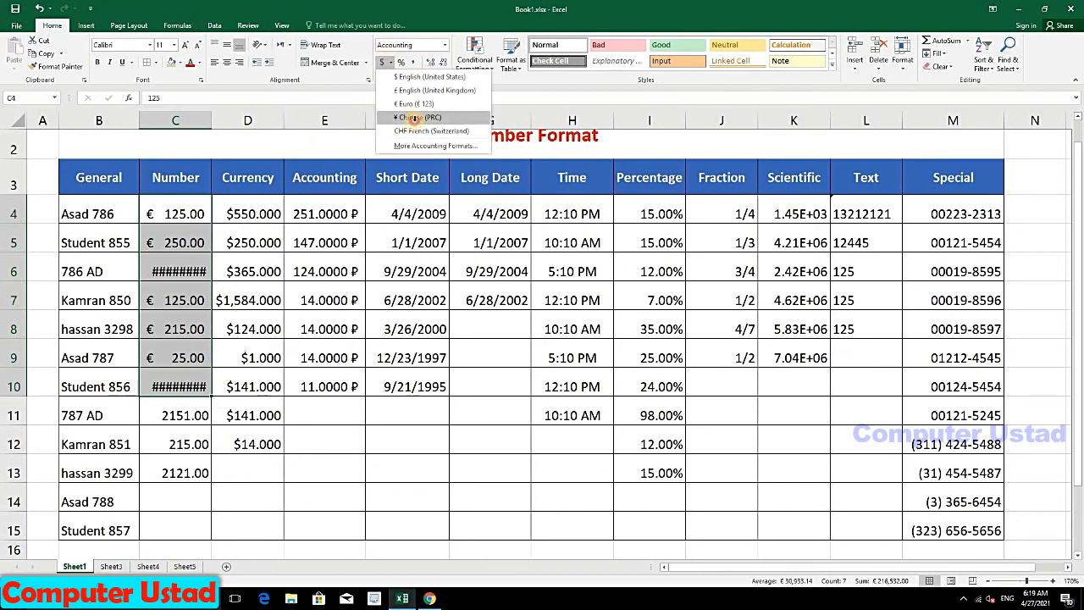
click(411, 133)
drag(212, 129, 235, 129)
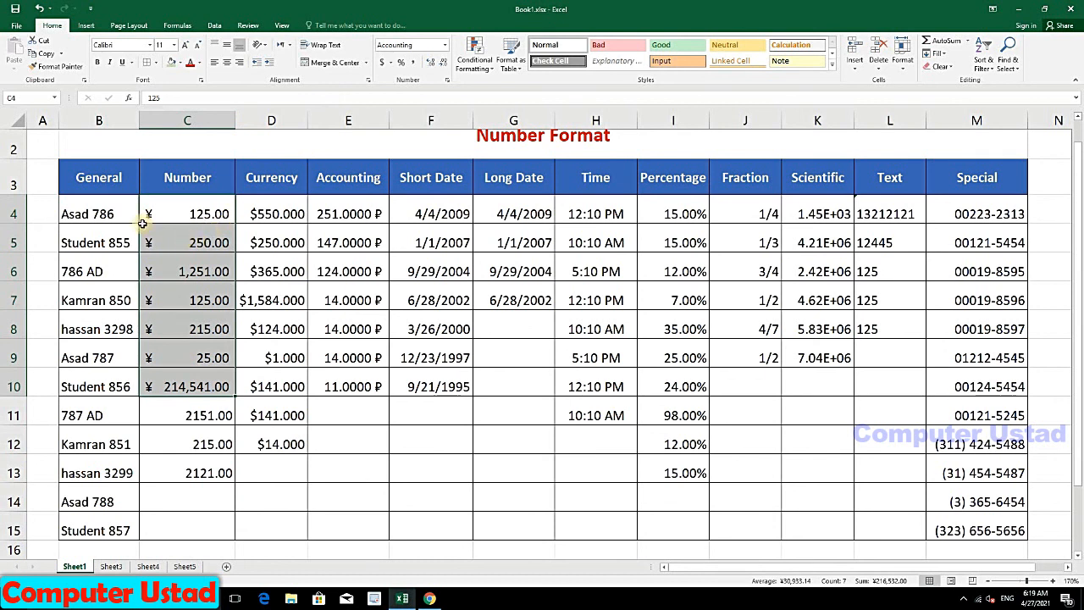
Step: Switch the Number cells to Percent, then to Comma Style, and check the value in C6
click(408, 66)
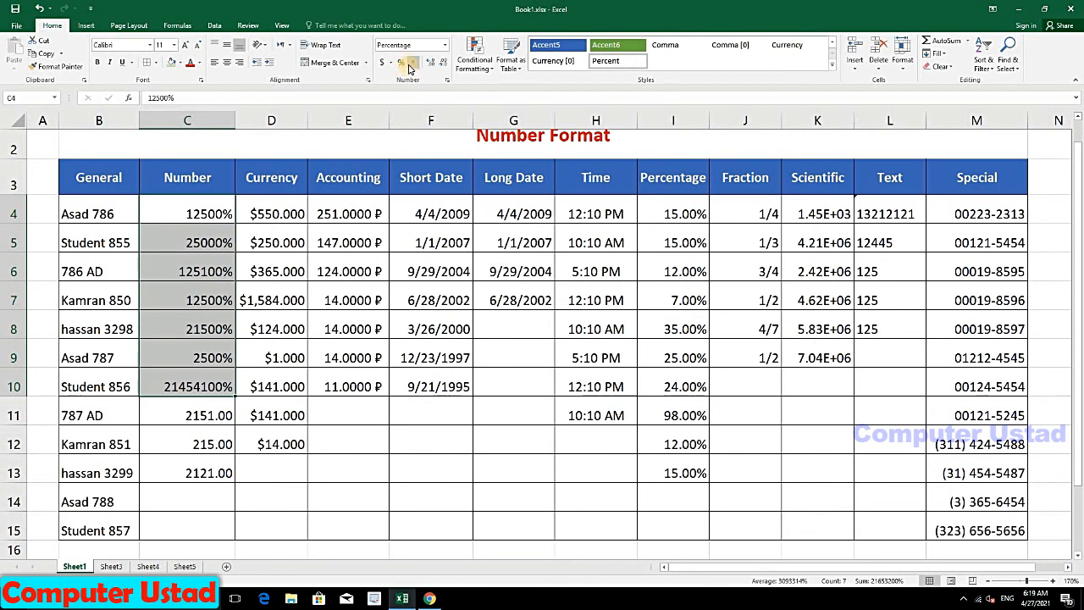
click(410, 64)
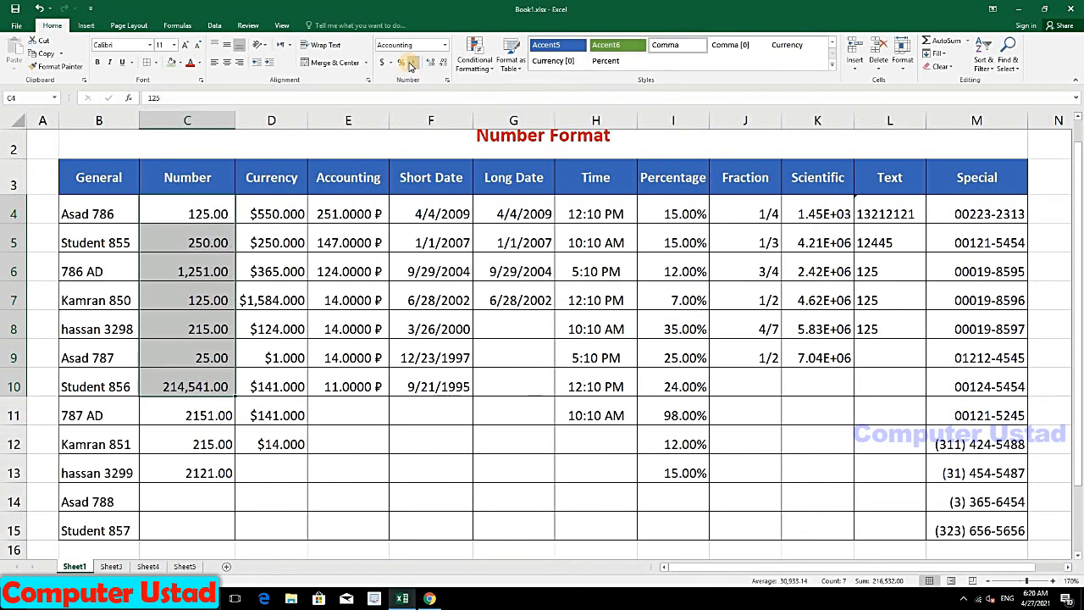
click(170, 389)
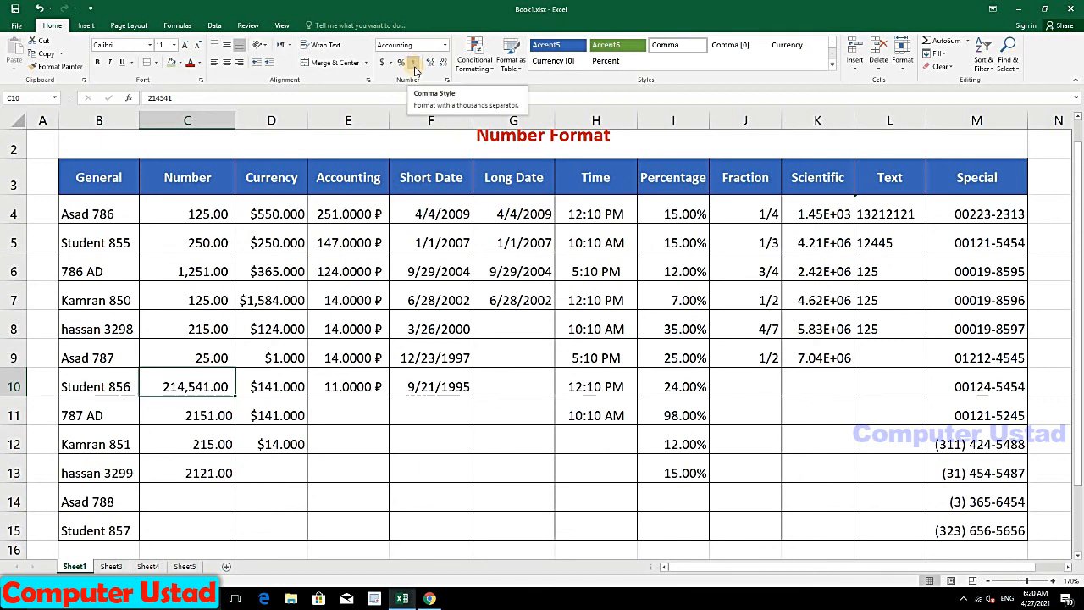
click(187, 278)
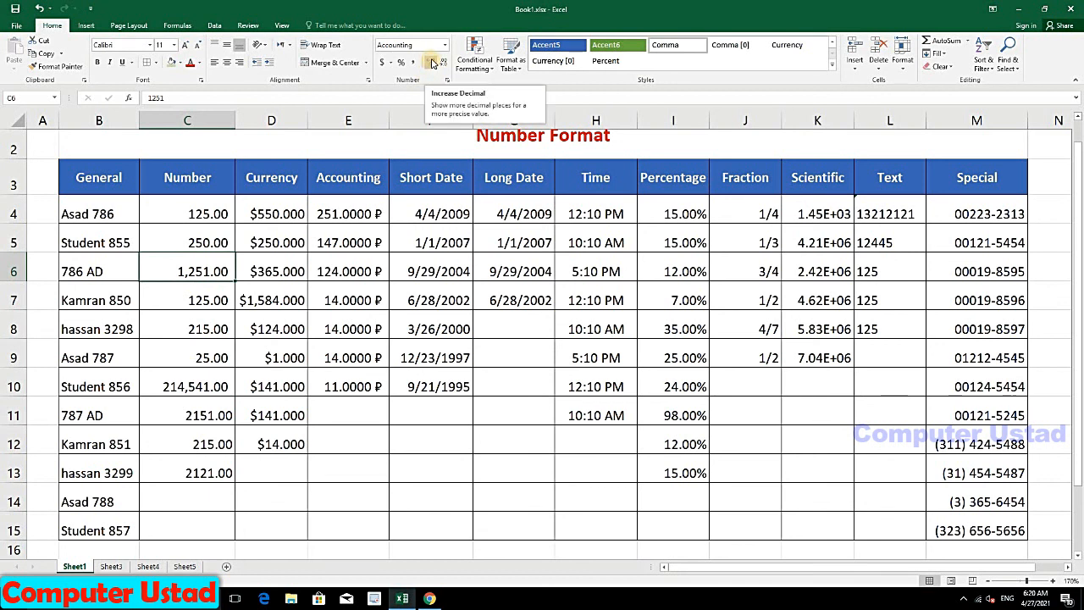
Step: Adjust the decimals of C4:C13 until exactly three decimal places show
drag(196, 211, 202, 473)
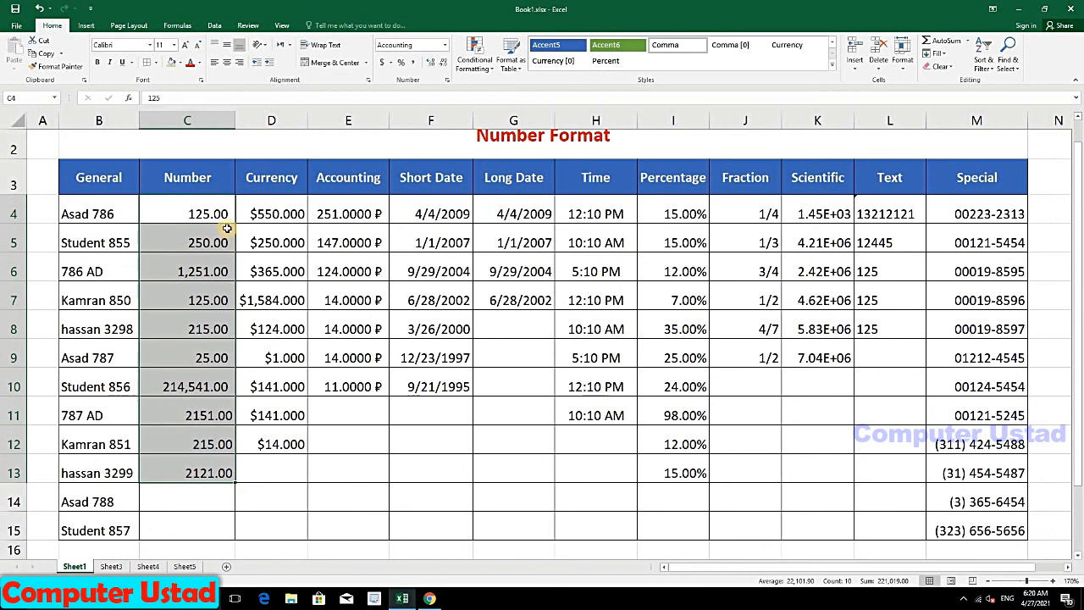
click(431, 64)
click(431, 63)
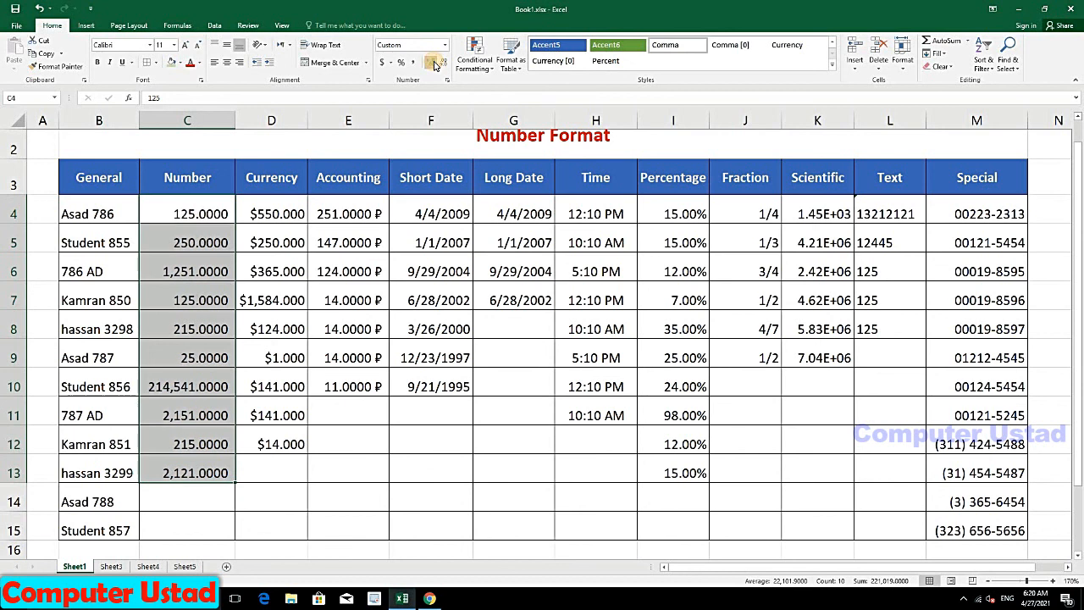
click(432, 64)
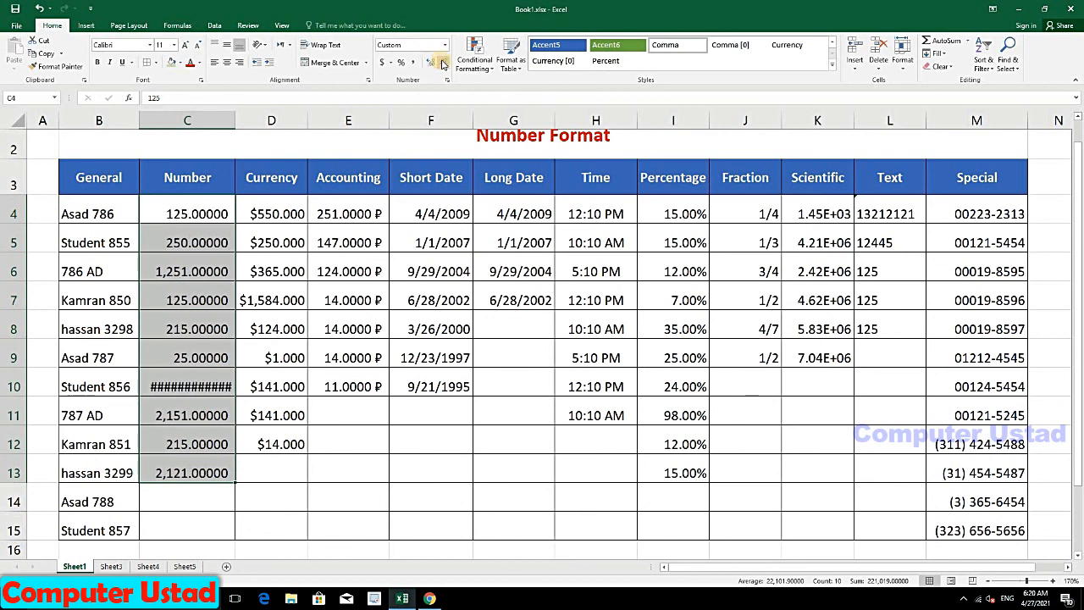
click(442, 65)
click(442, 65)
click(441, 64)
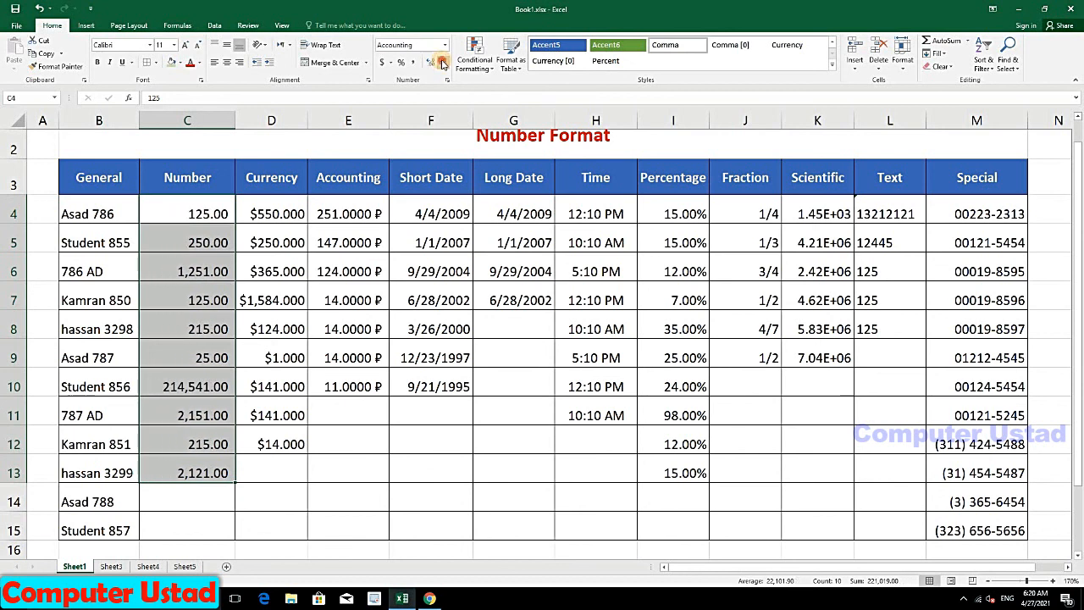
click(441, 65)
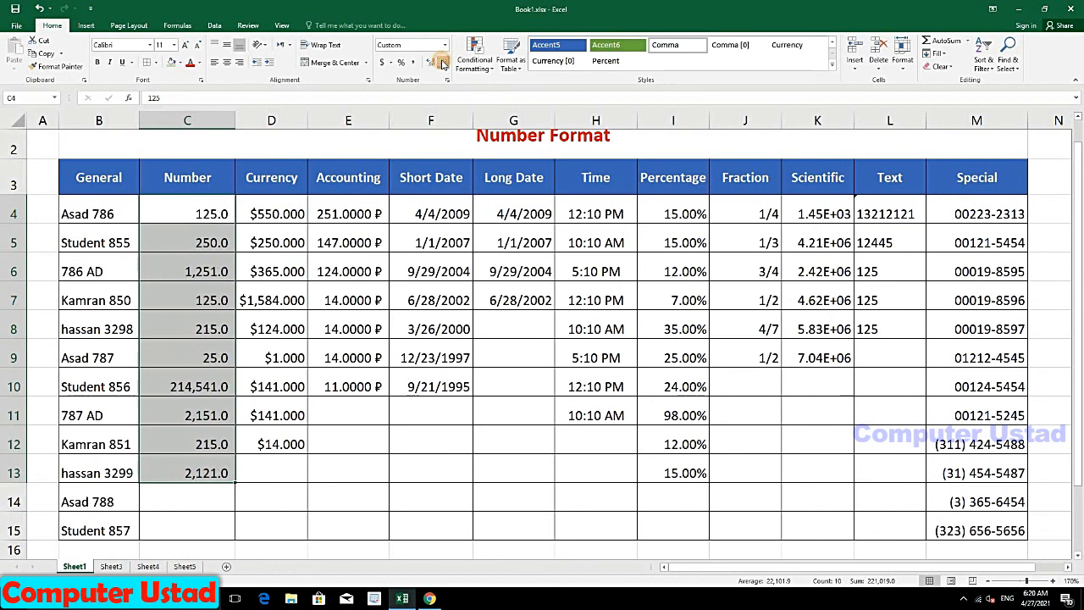
click(441, 65)
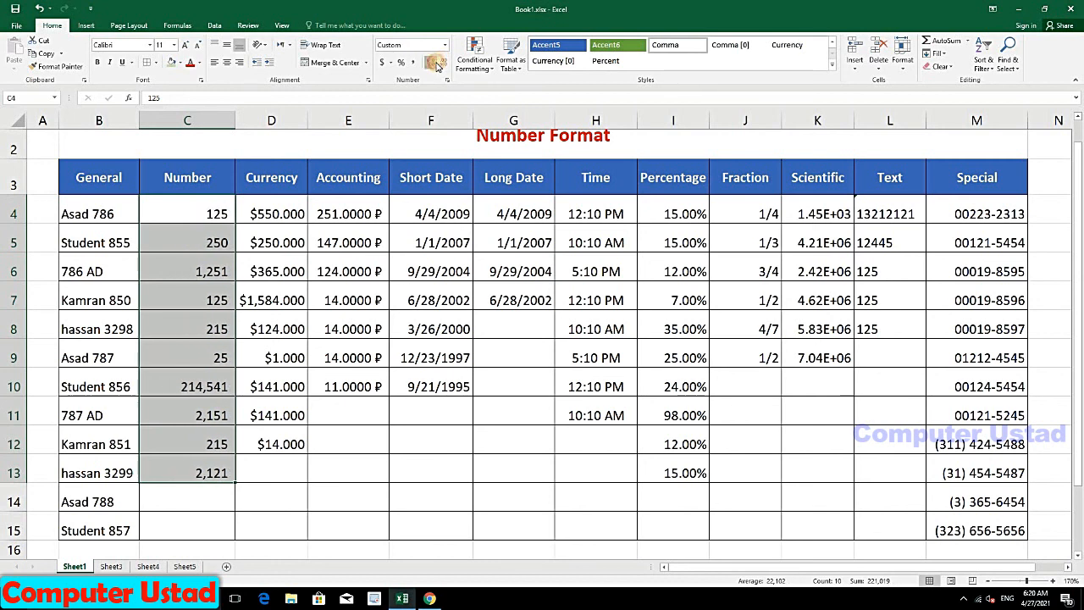
click(434, 64)
click(434, 65)
click(433, 64)
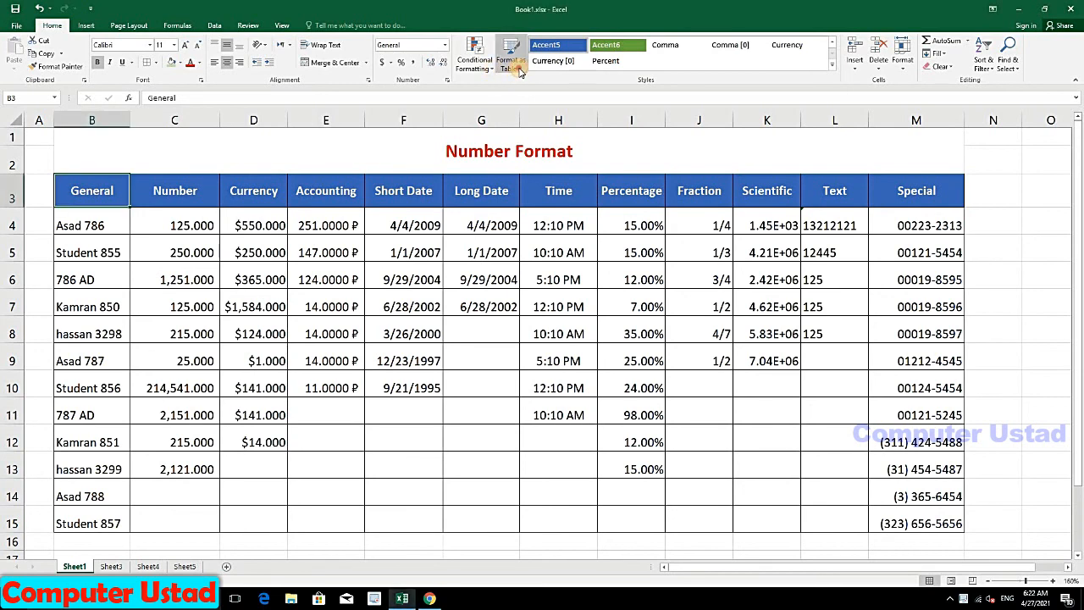
Step: Format B3:M15 as a table with the black Light style, keeping 'My table has headers' checked
click(518, 70)
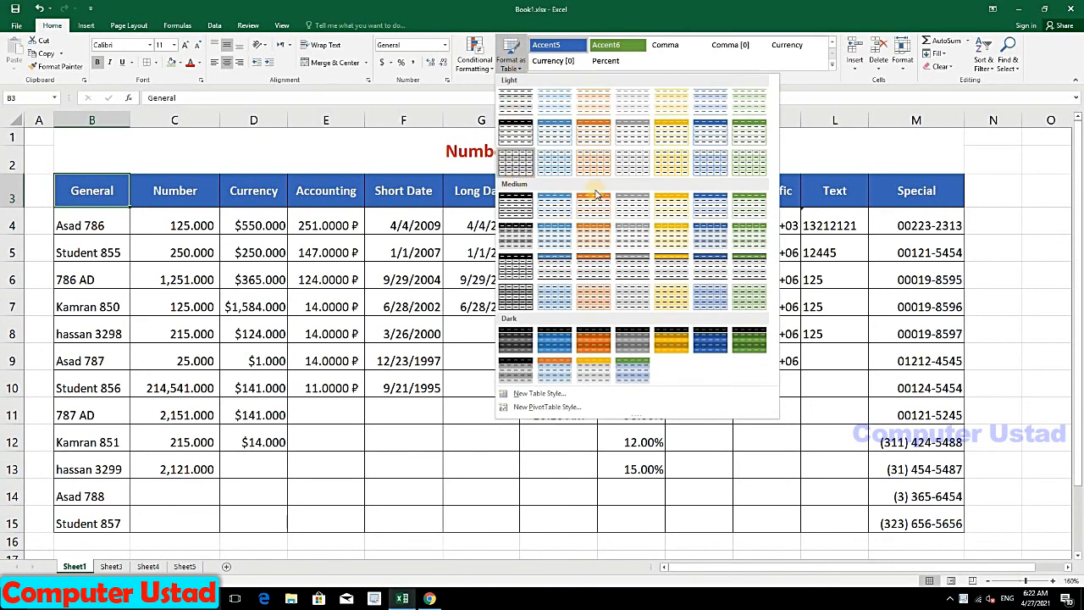
click(170, 252)
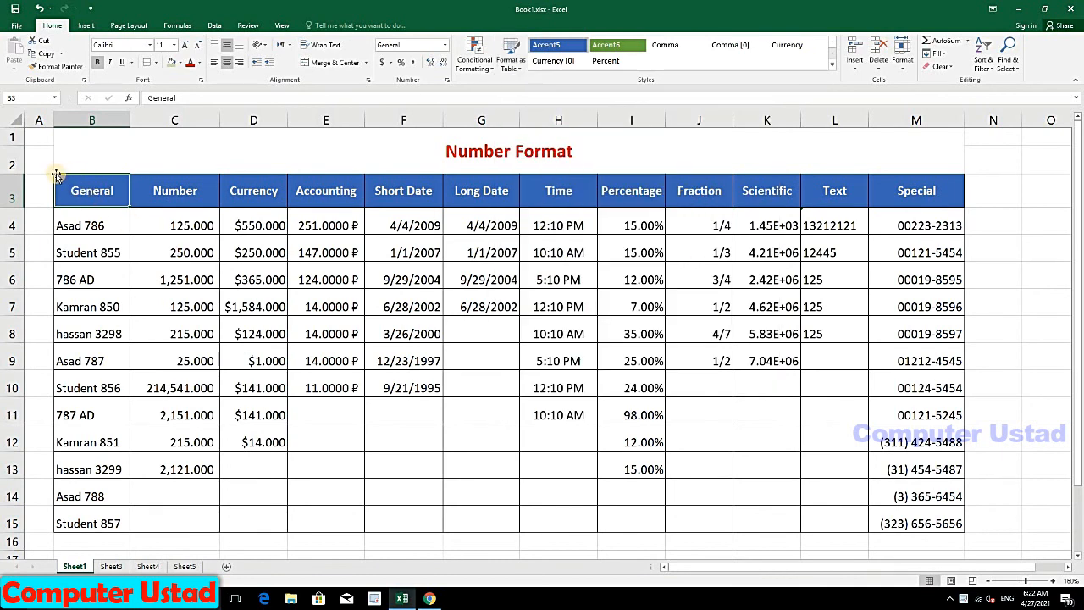
drag(73, 181, 924, 526)
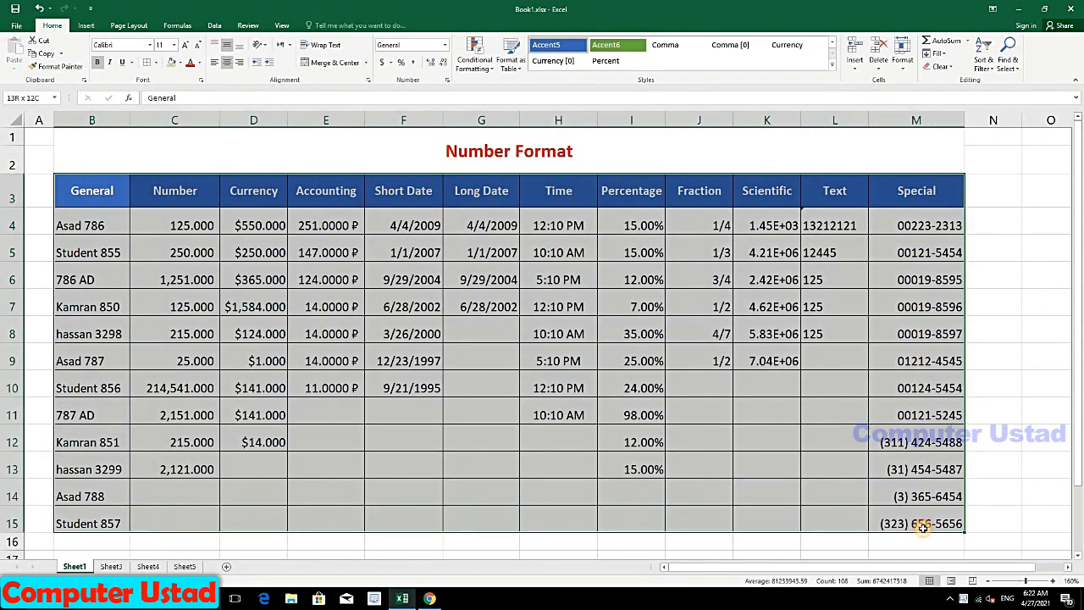
click(511, 62)
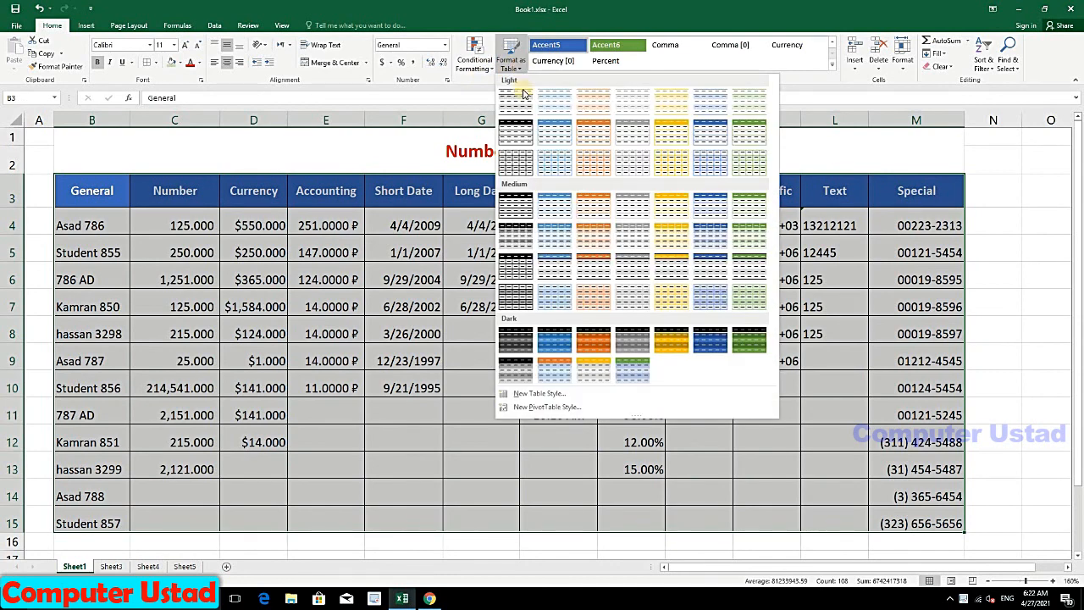
click(526, 138)
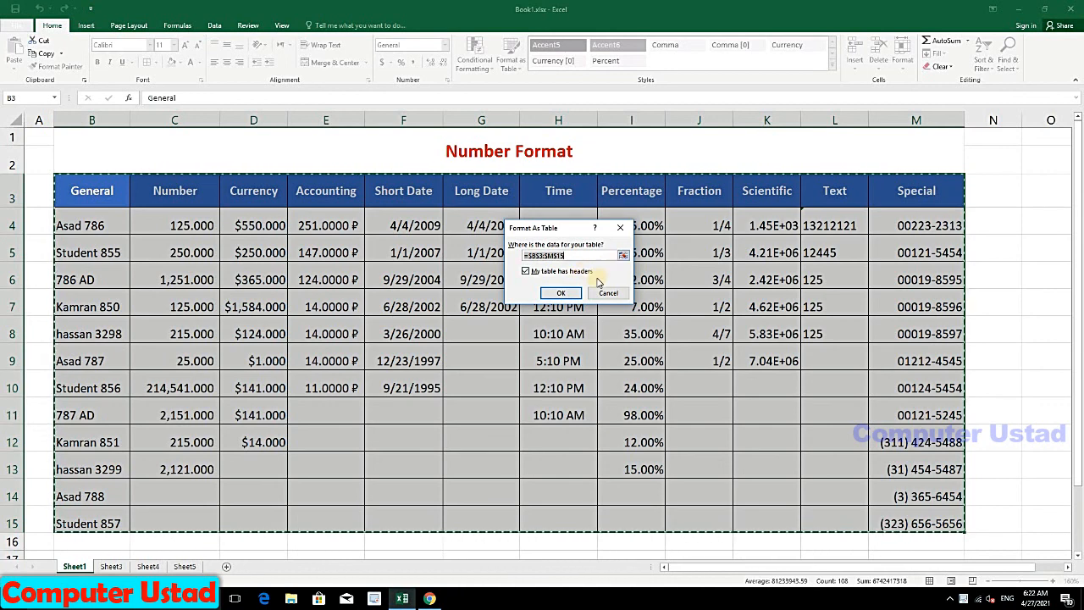
click(526, 272)
click(527, 272)
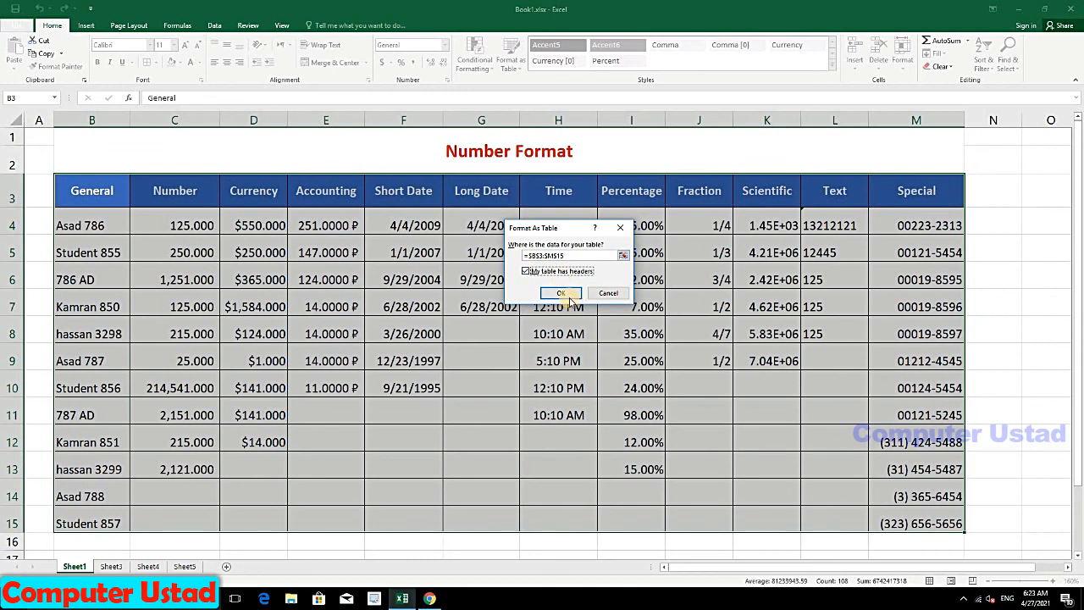
click(567, 295)
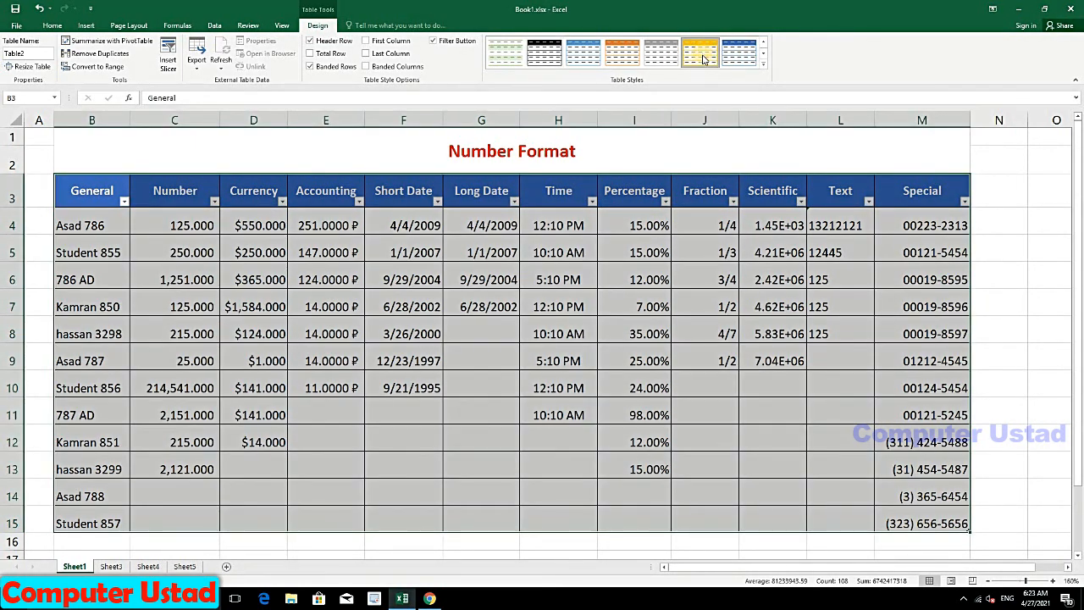
Step: Apply a medium yellow banded table style to the B3:M15 table
click(242, 252)
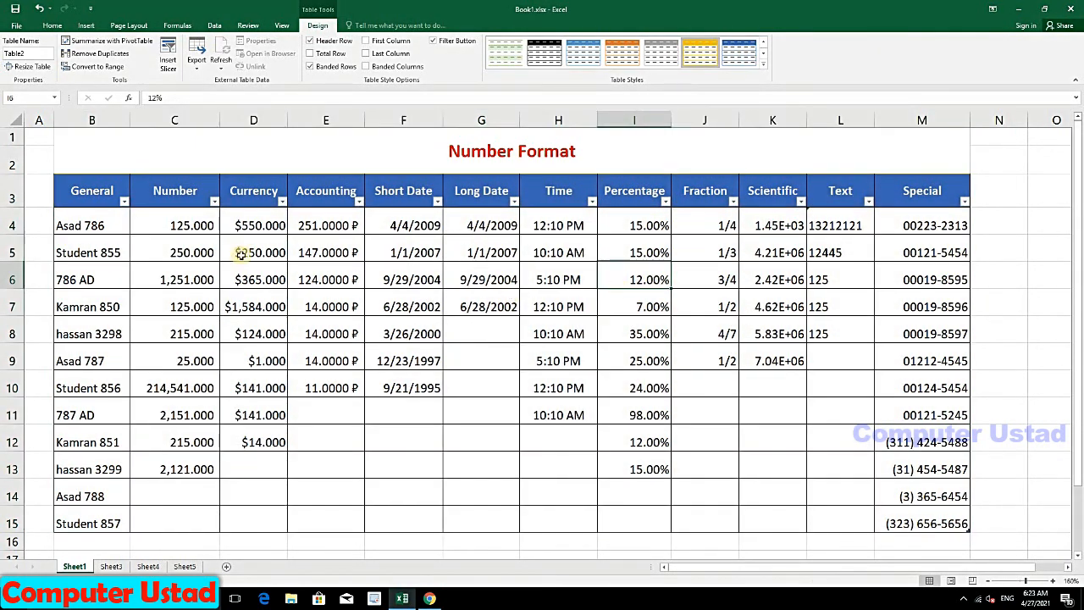
drag(90, 201, 354, 302)
drag(801, 460, 949, 521)
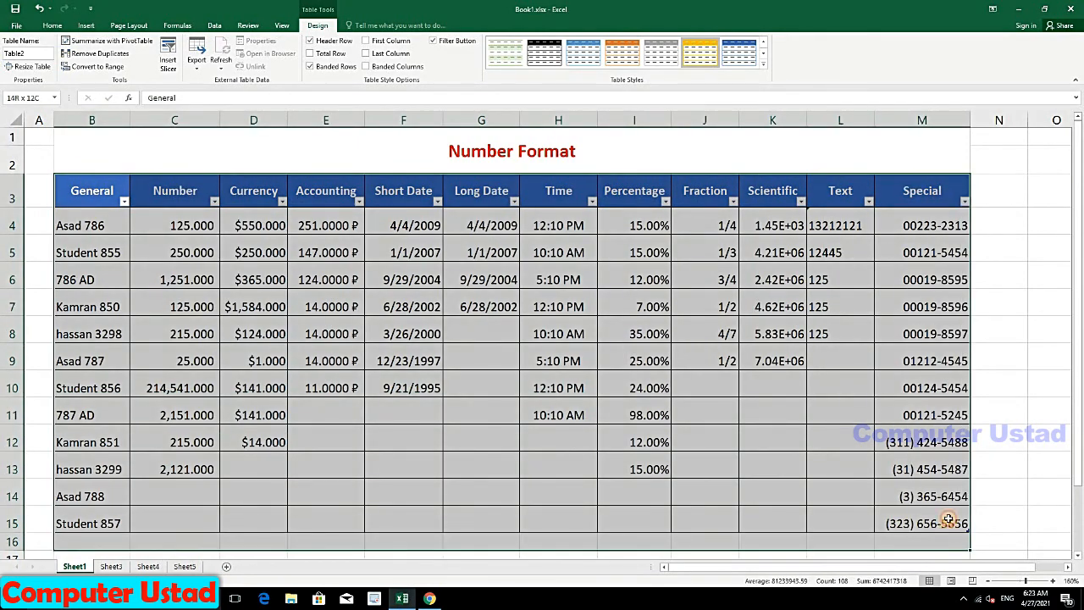
click(52, 24)
click(512, 62)
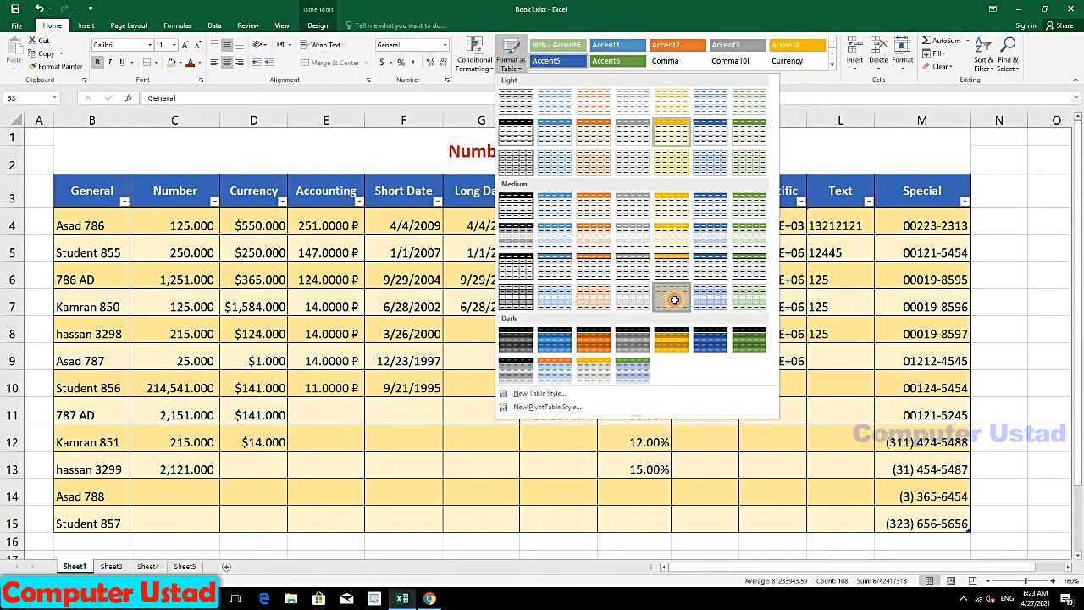
click(674, 300)
click(532, 354)
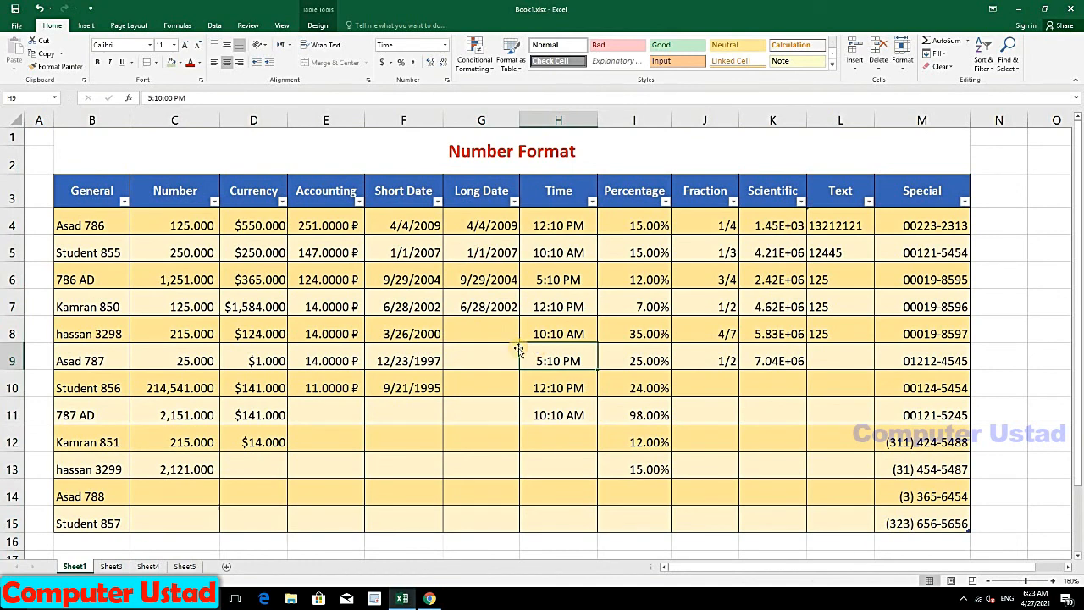
Step: Turn off the header filter arrows with Sort & Filter > Filter
click(125, 201)
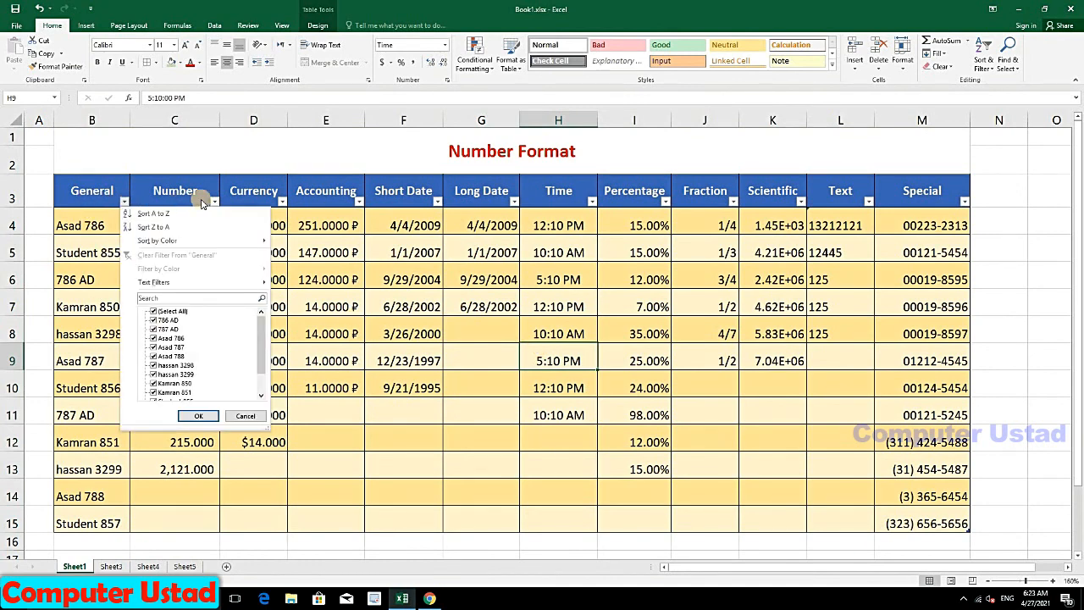
click(109, 188)
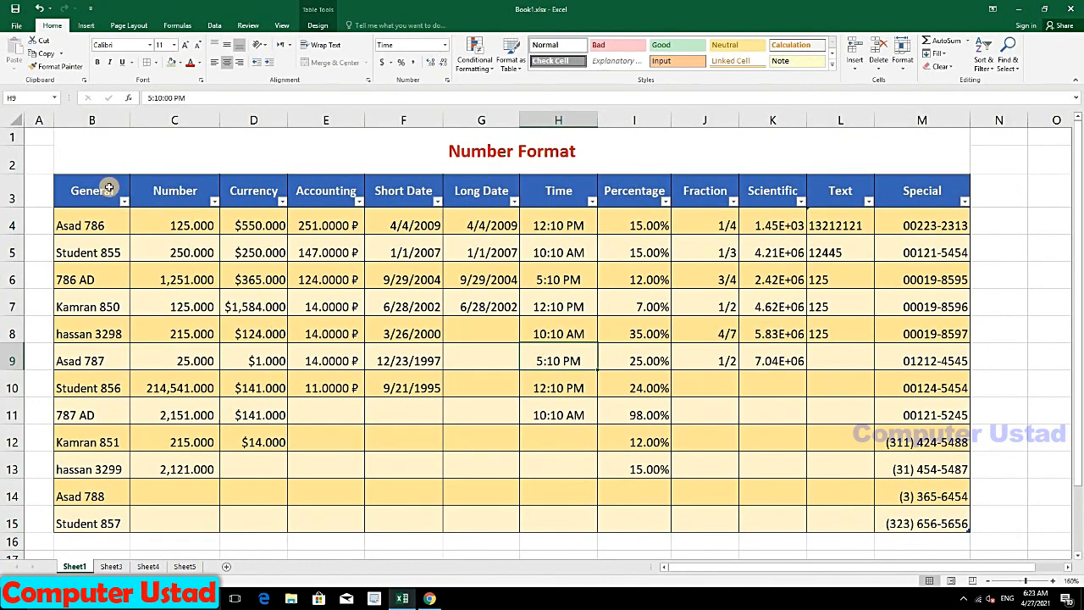
click(1000, 72)
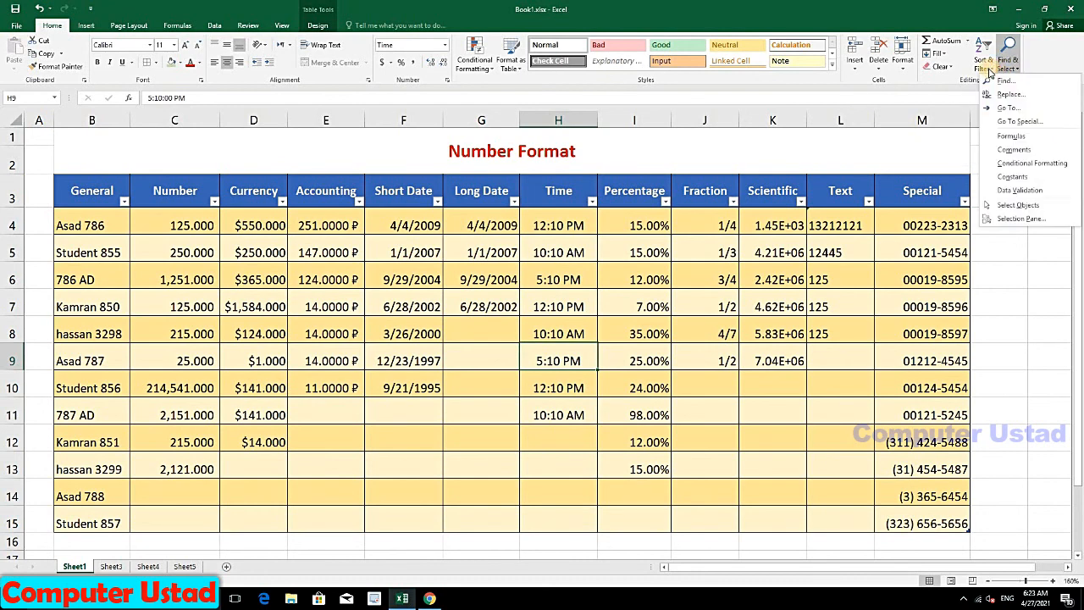
click(984, 64)
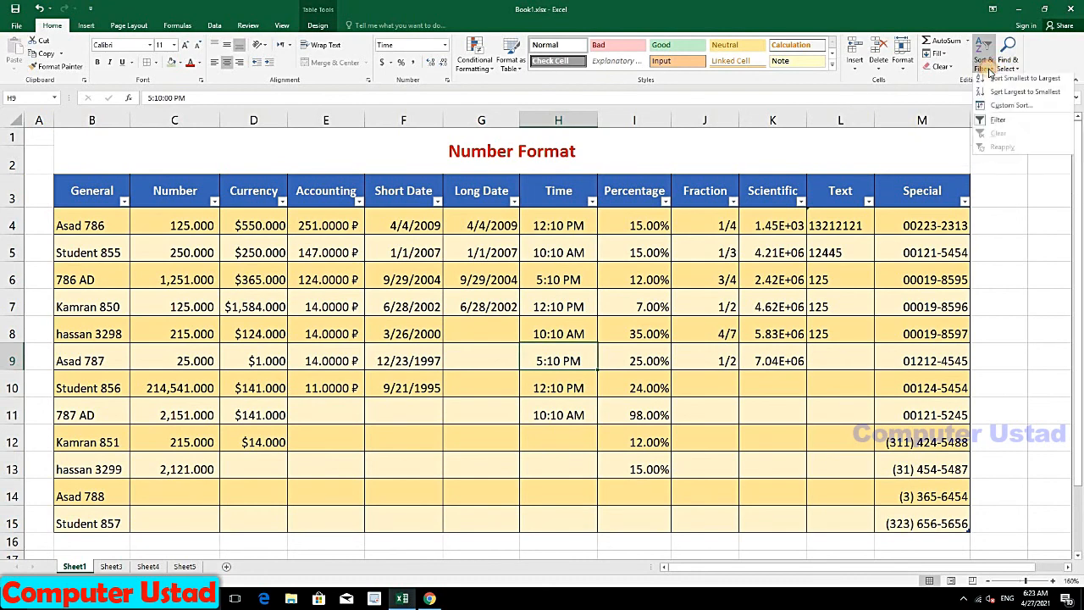
click(997, 126)
click(254, 307)
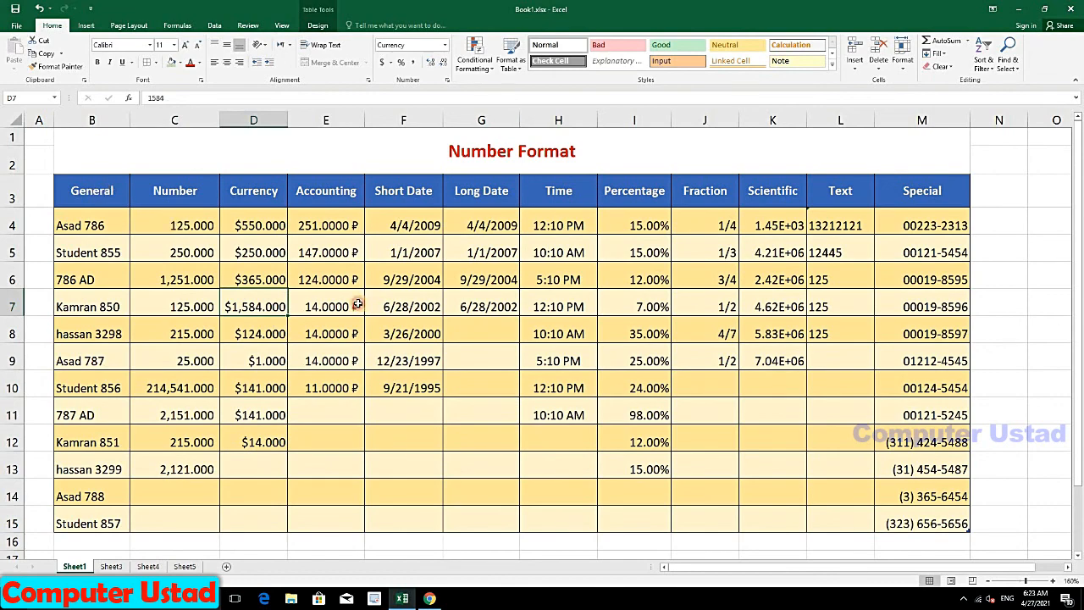
Step: Apply a lighter table style to B3:M15 with pale yellow and white banded rows
drag(92, 190, 924, 518)
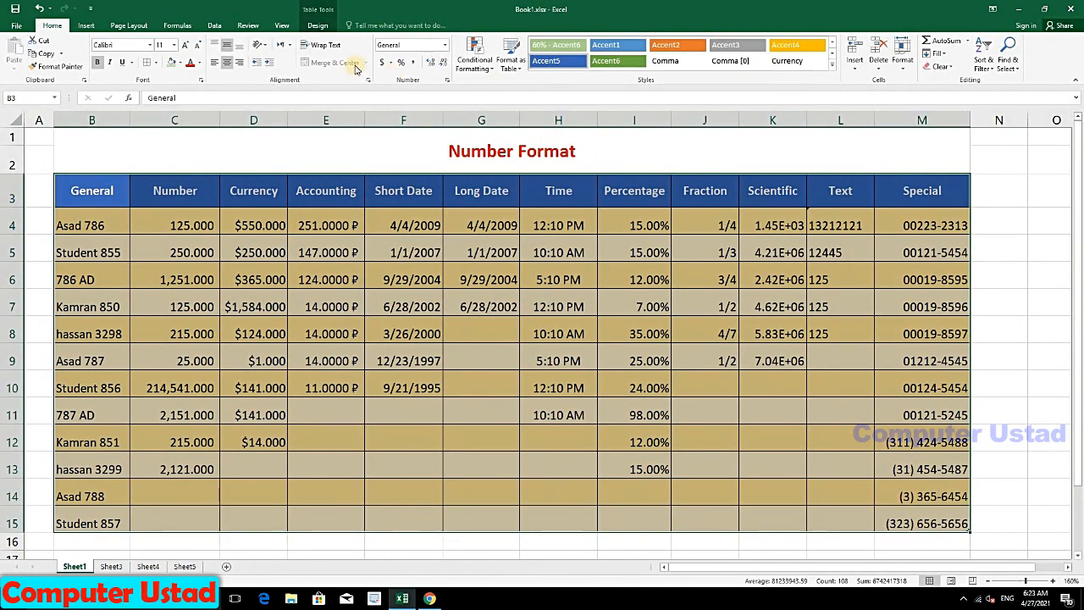
click(511, 55)
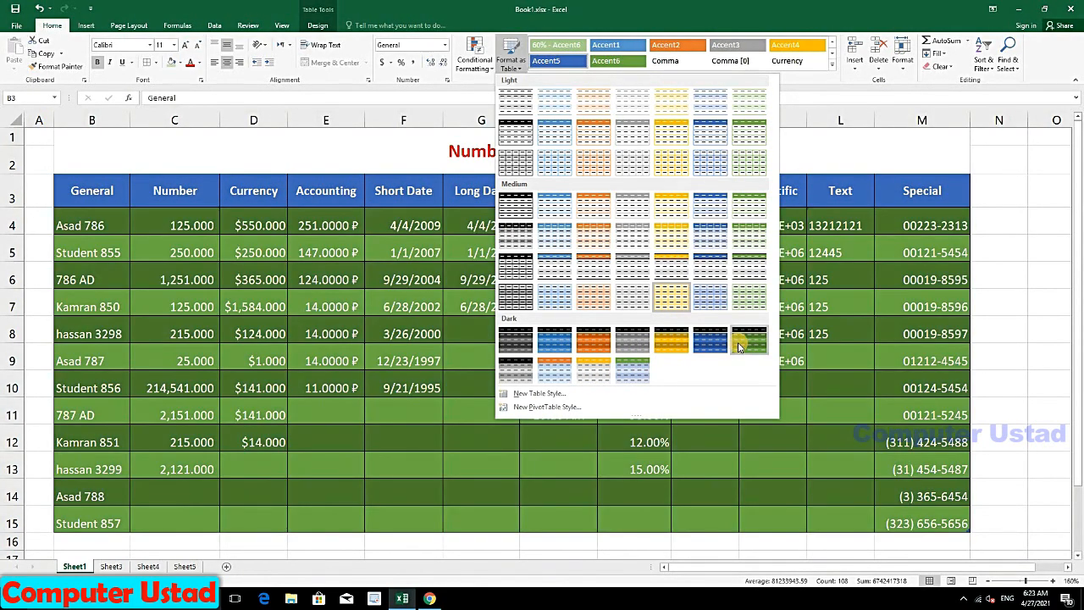
click(739, 345)
click(481, 360)
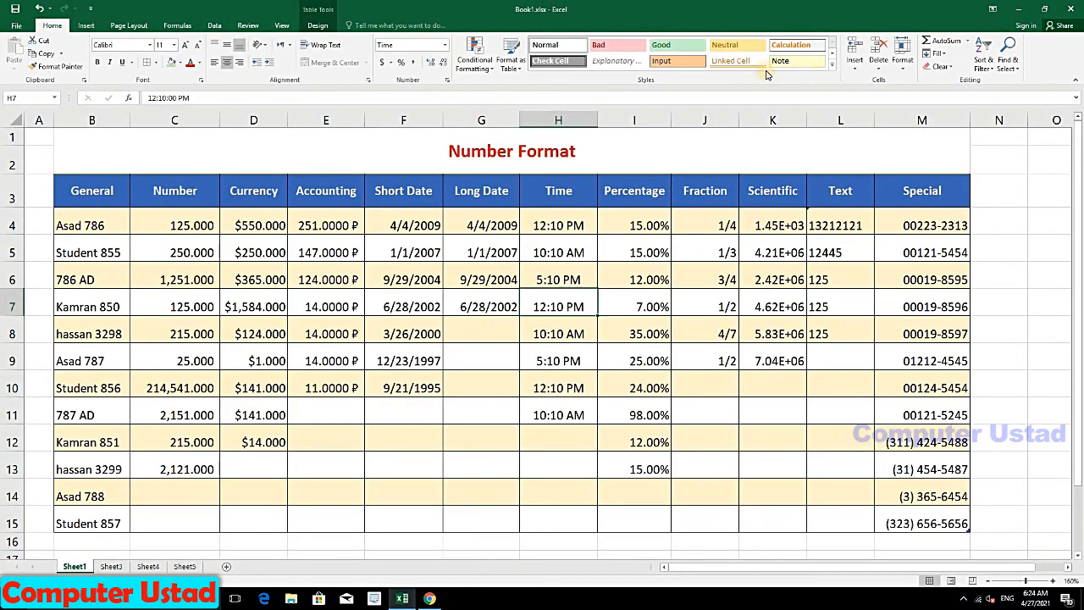
Step: Apply the Bad cell style to B4:M15, then replace it with green Accent6
click(833, 66)
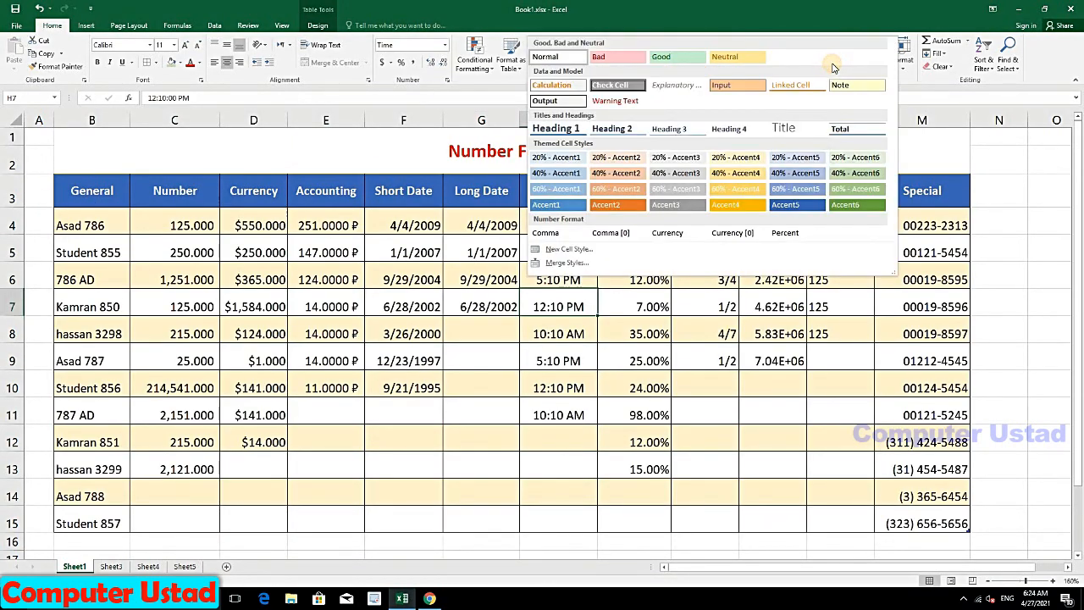
click(945, 158)
drag(99, 224, 906, 518)
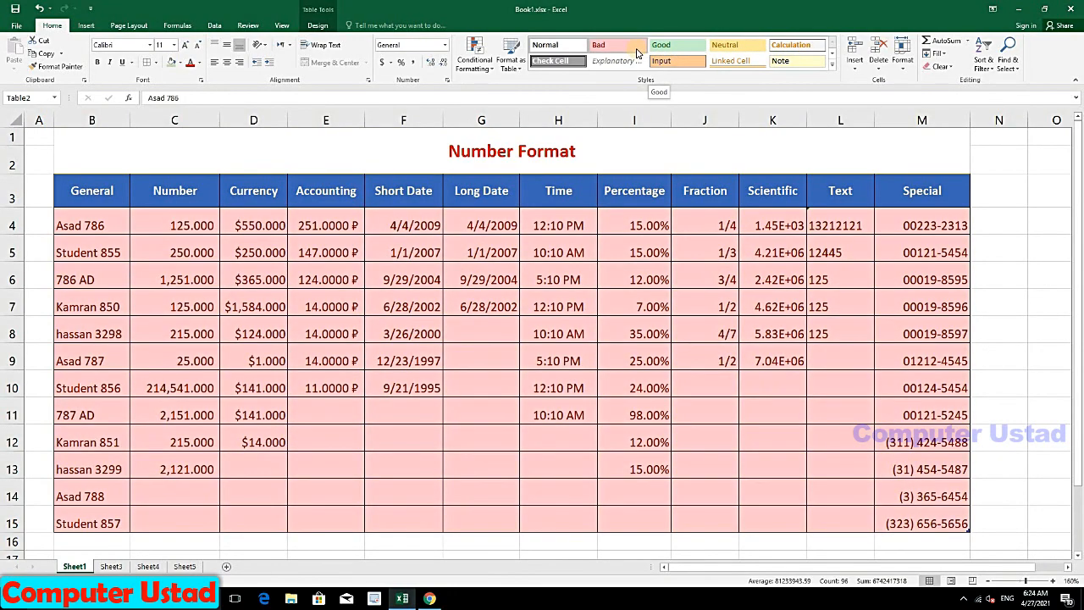
click(637, 52)
click(636, 414)
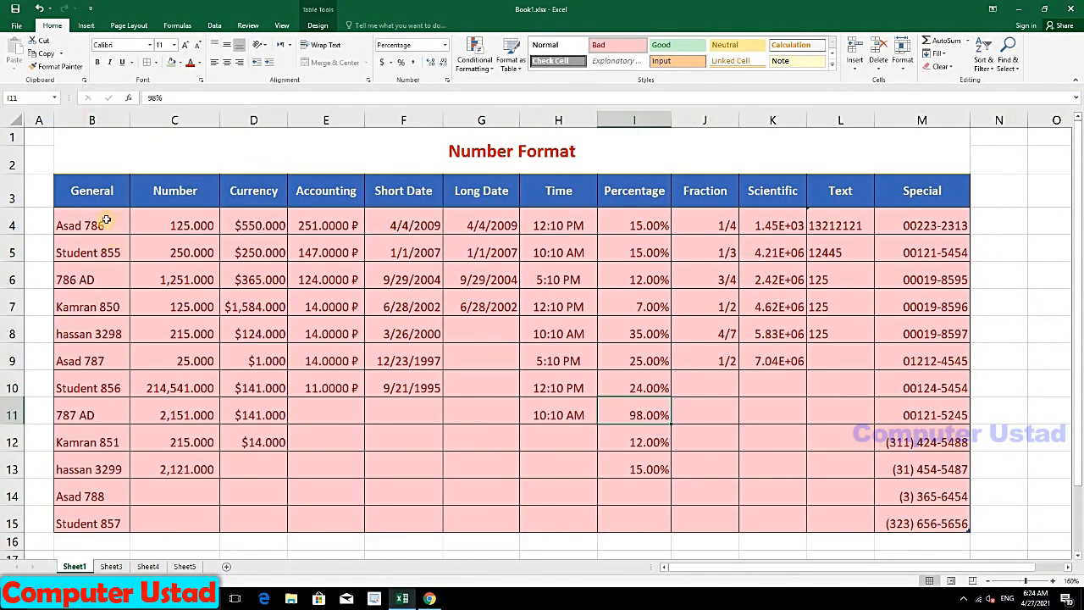
mouse_move(107, 221)
mouse_down()
mouse_move(745, 445)
mouse_move(928, 525)
mouse_move(965, 527)
mouse_up()
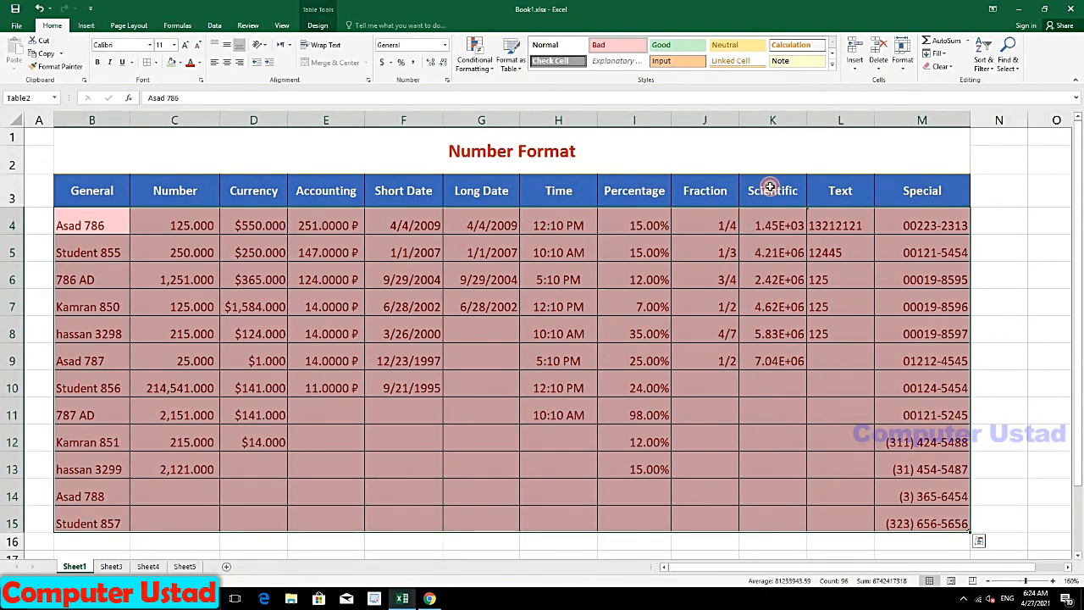
click(832, 67)
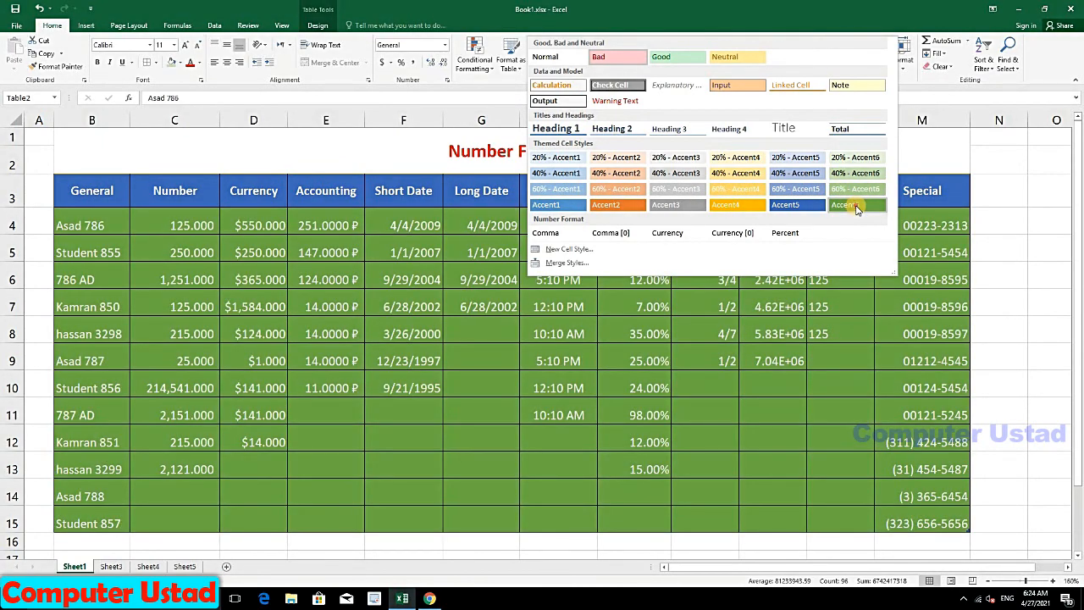
click(856, 206)
click(717, 349)
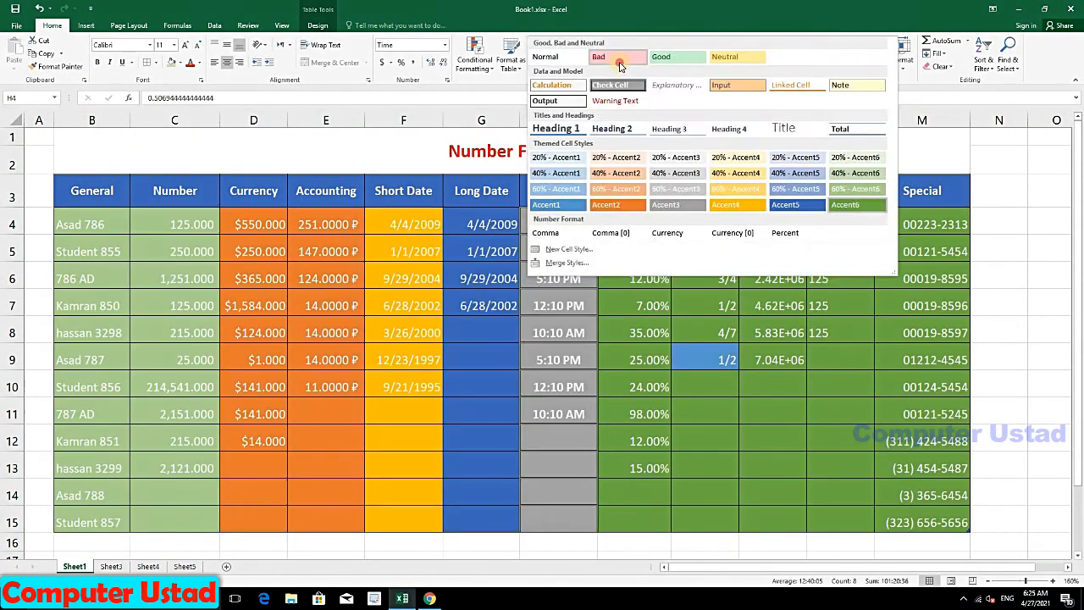
Step: Style the Time column Bad, Percentage column Accent4, and Fraction column Neutral
click(621, 64)
drag(646, 216, 630, 517)
click(808, 55)
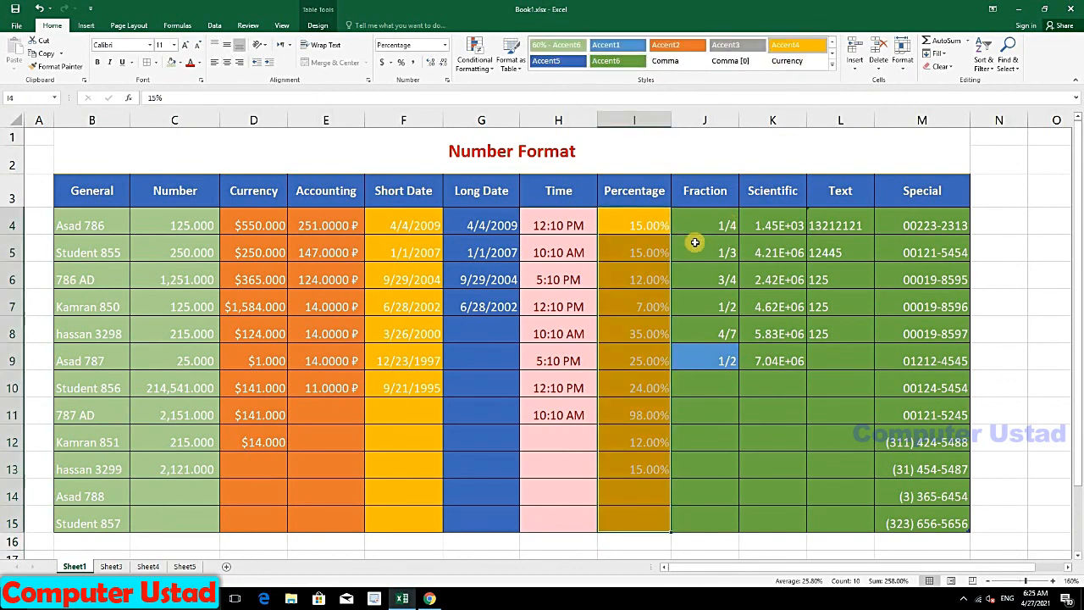
drag(697, 230, 704, 536)
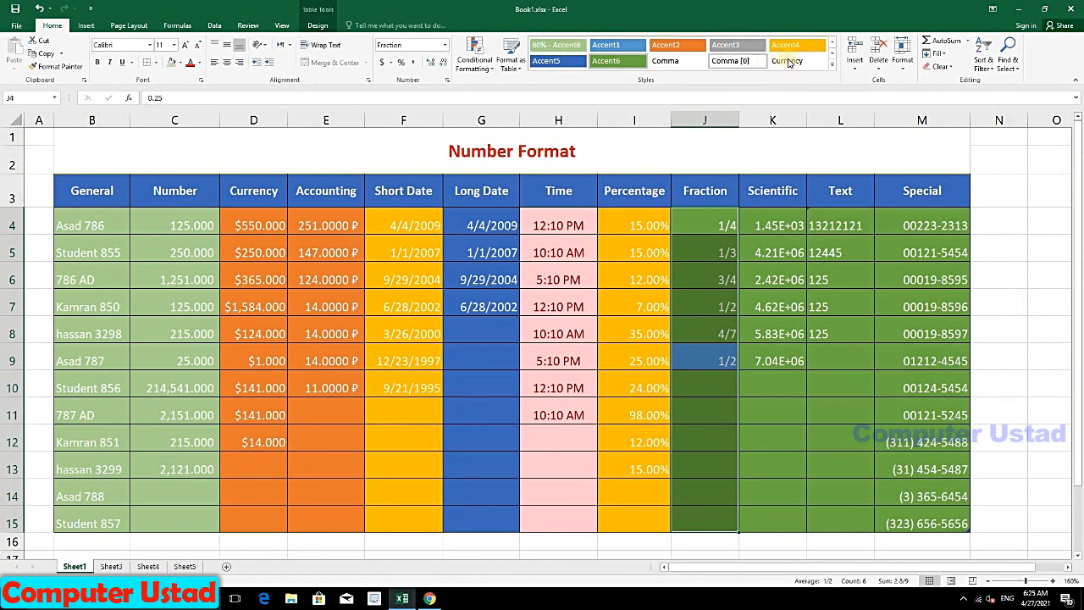
click(832, 45)
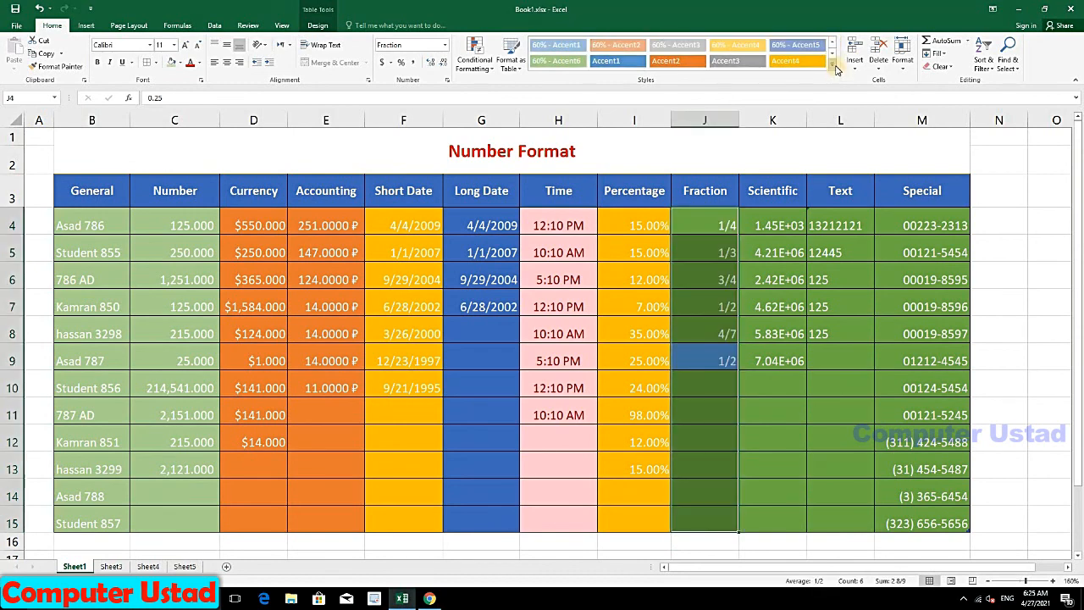
click(834, 67)
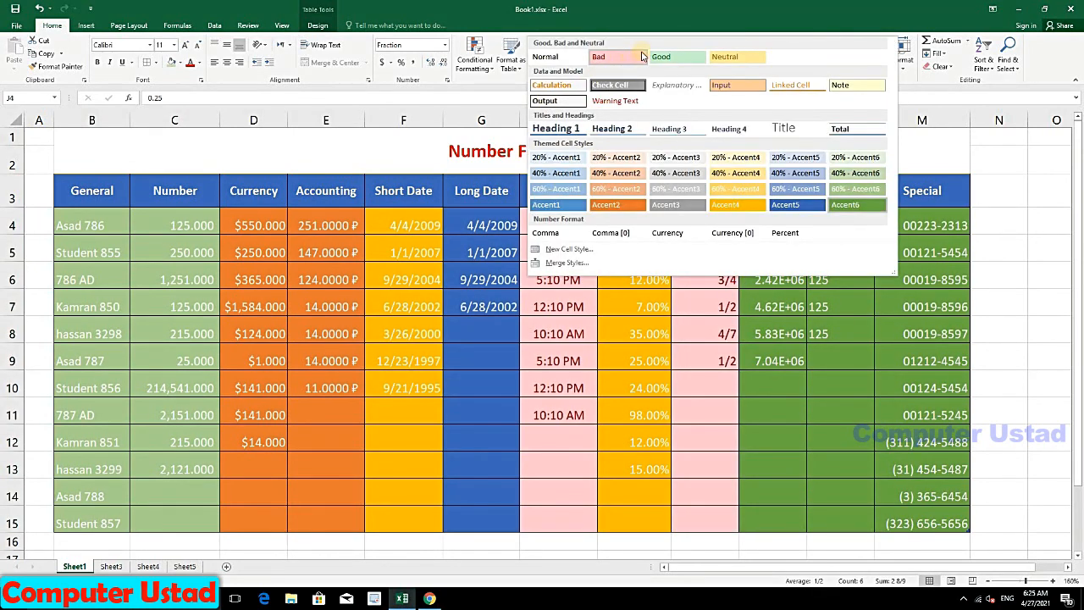
click(724, 56)
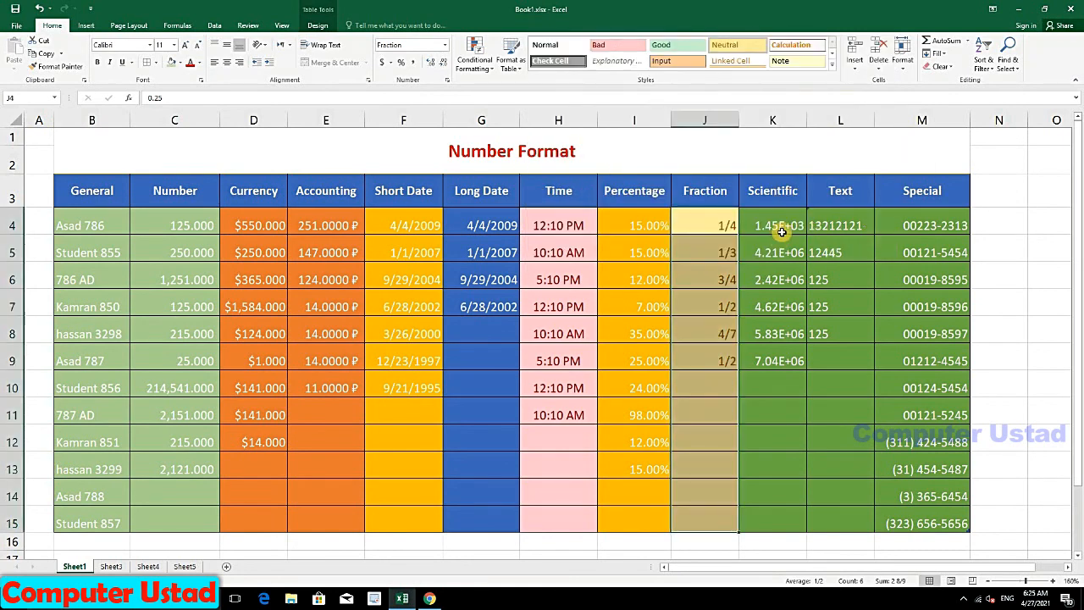
Step: Give Scientific and Text 60% - Accent1 and the General column 20% - Accent5
drag(781, 230, 822, 520)
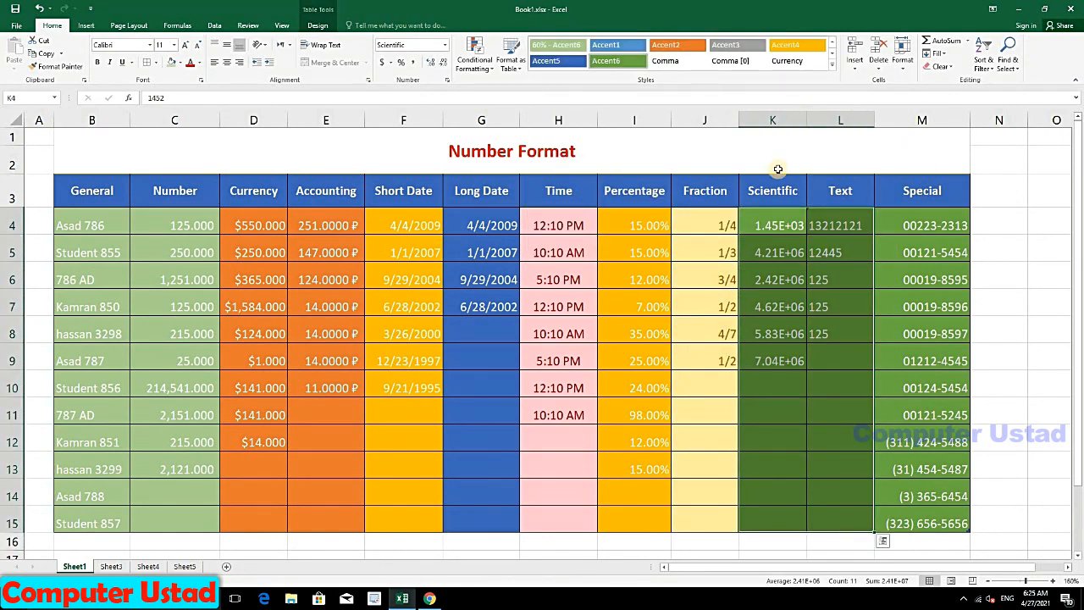
click(832, 65)
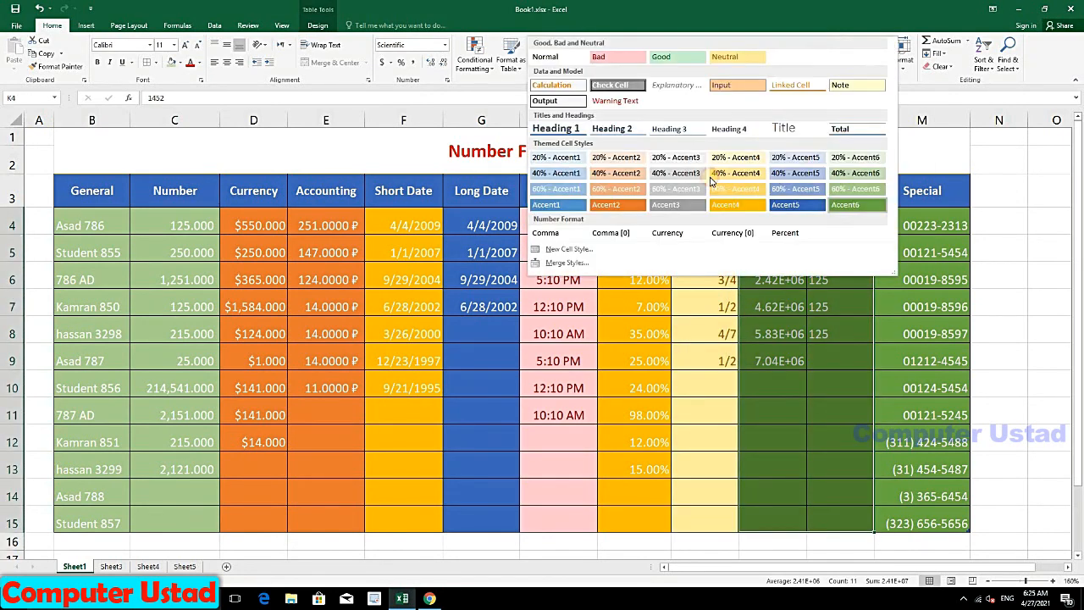
click(559, 197)
drag(927, 225, 914, 524)
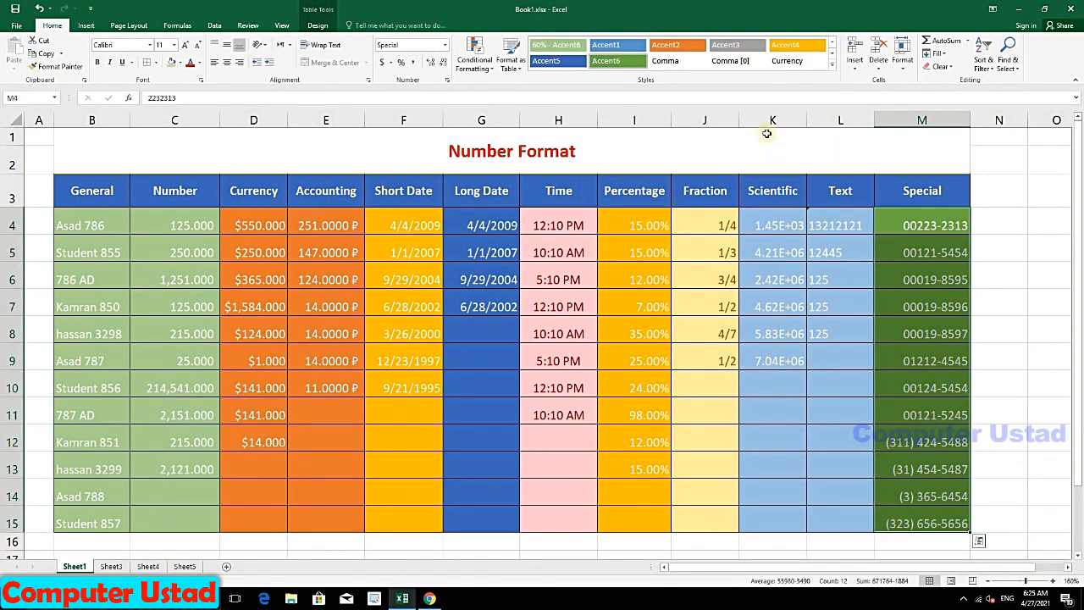
drag(119, 234, 118, 520)
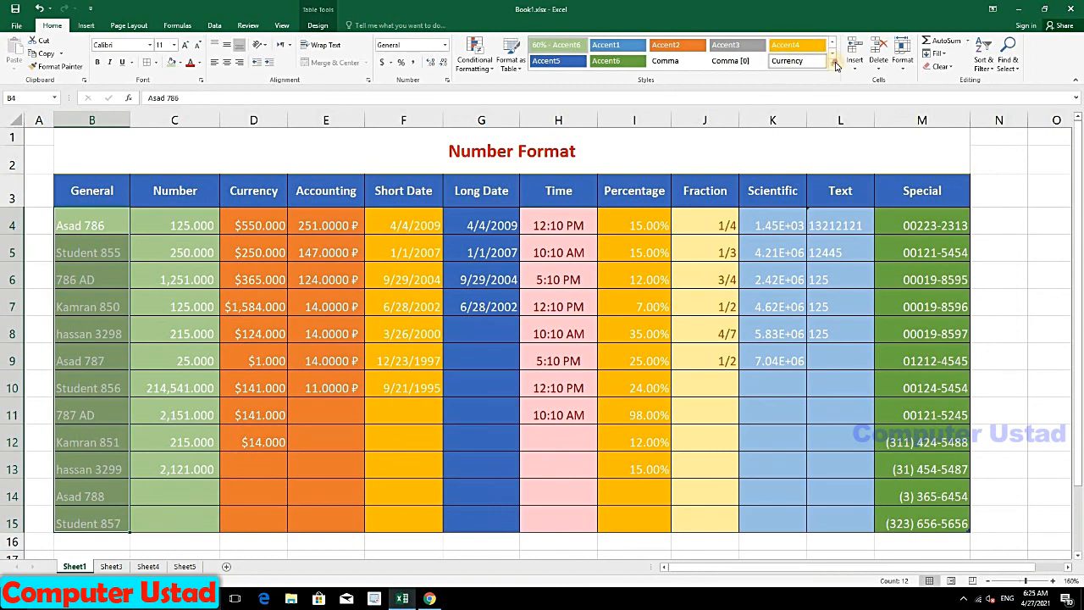
click(833, 63)
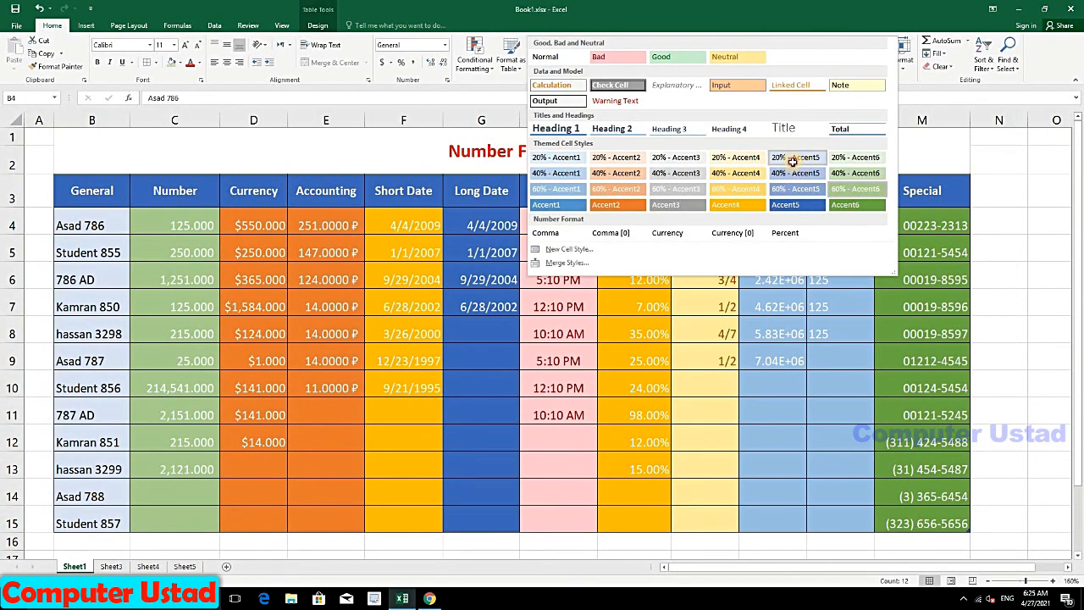
click(282, 286)
click(280, 298)
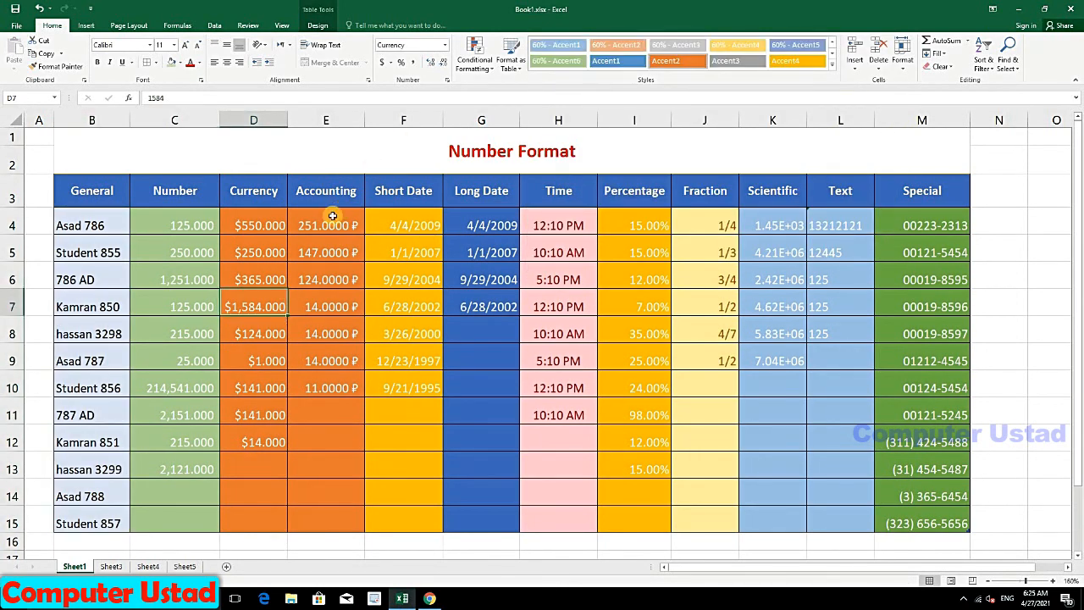
drag(333, 216, 331, 521)
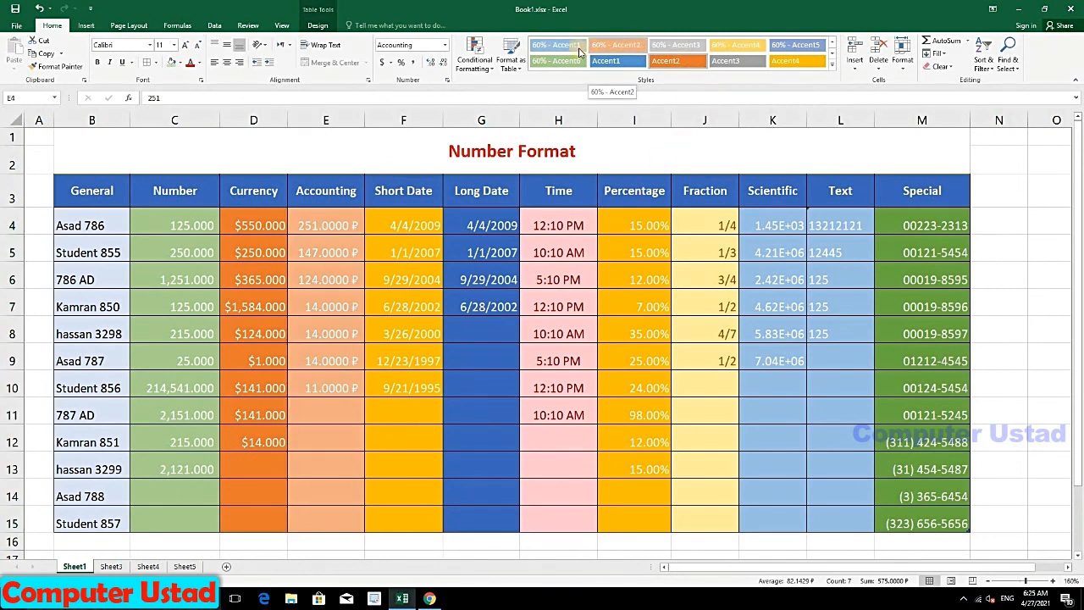
click(429, 225)
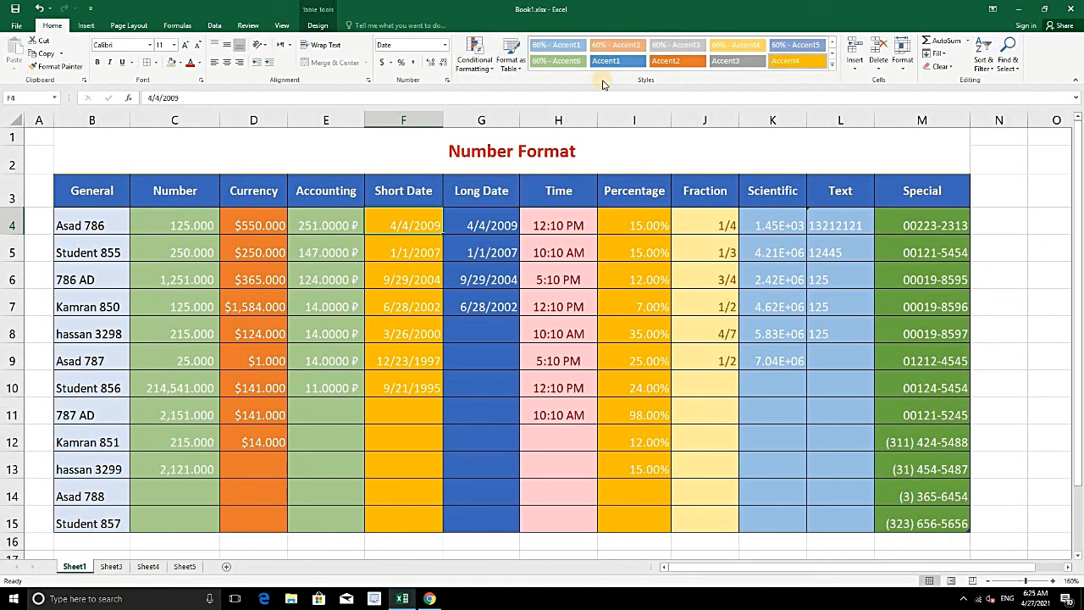